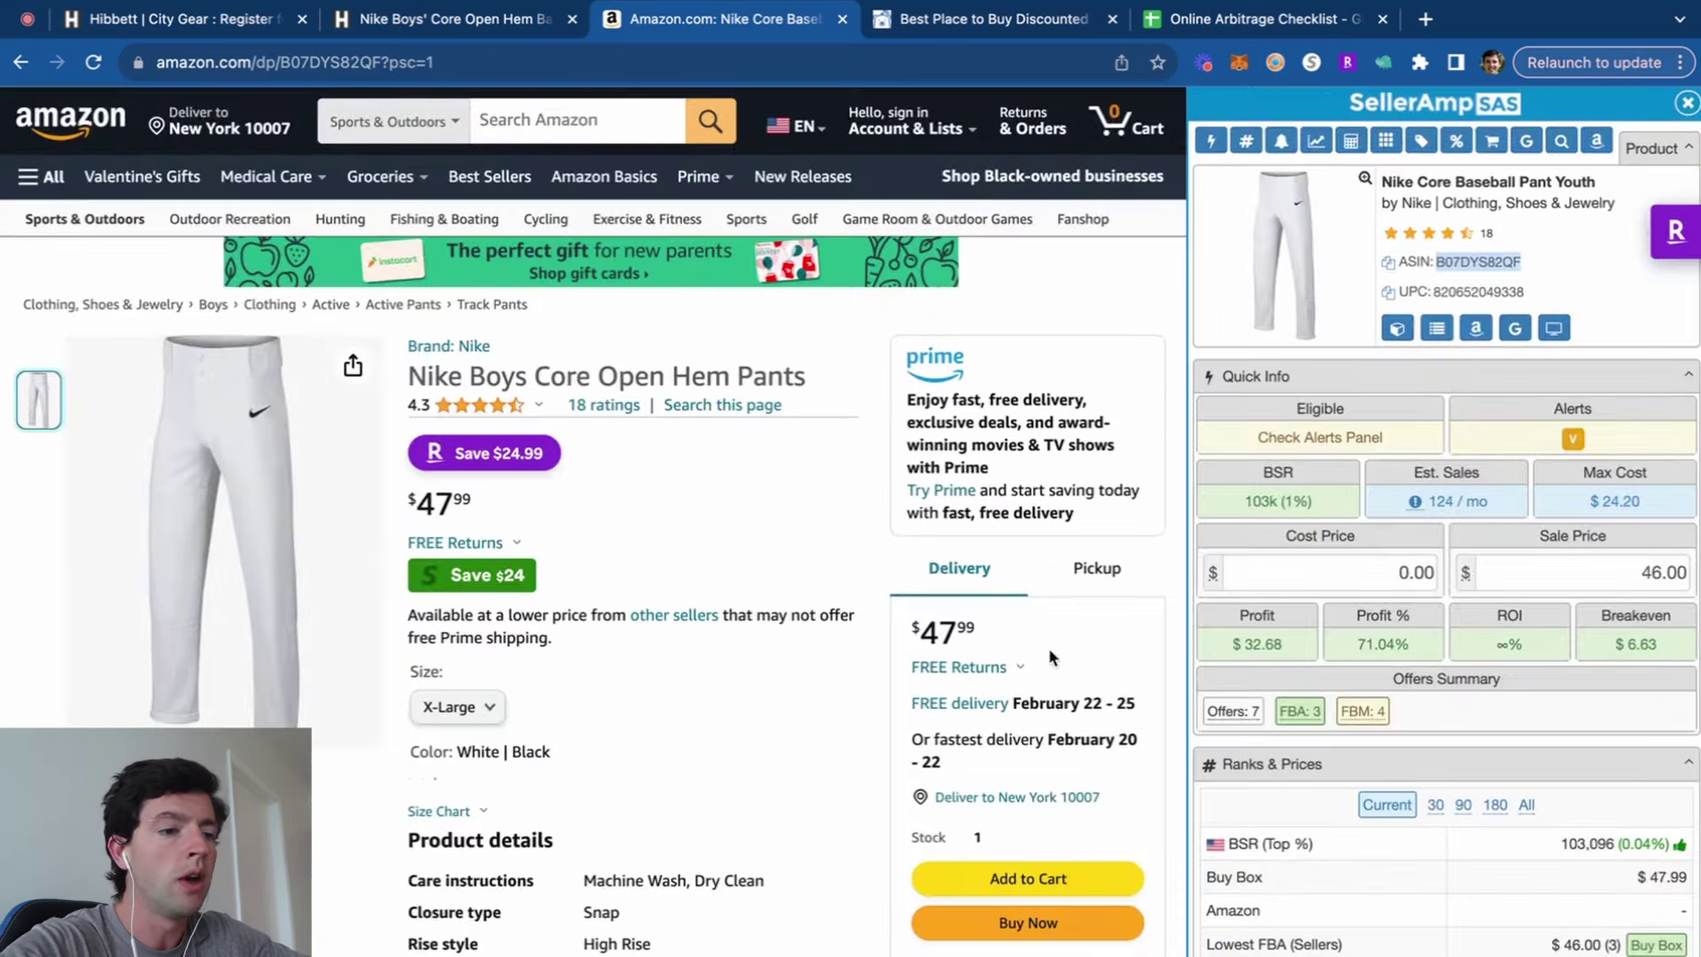
# Examine the Buy Box price and the new-offers price on the Nike Boys Core Open Hem Pants listing.
pyautogui.scroll(-3, 1049, 647)
pyautogui.scroll(5, 1146, 630)
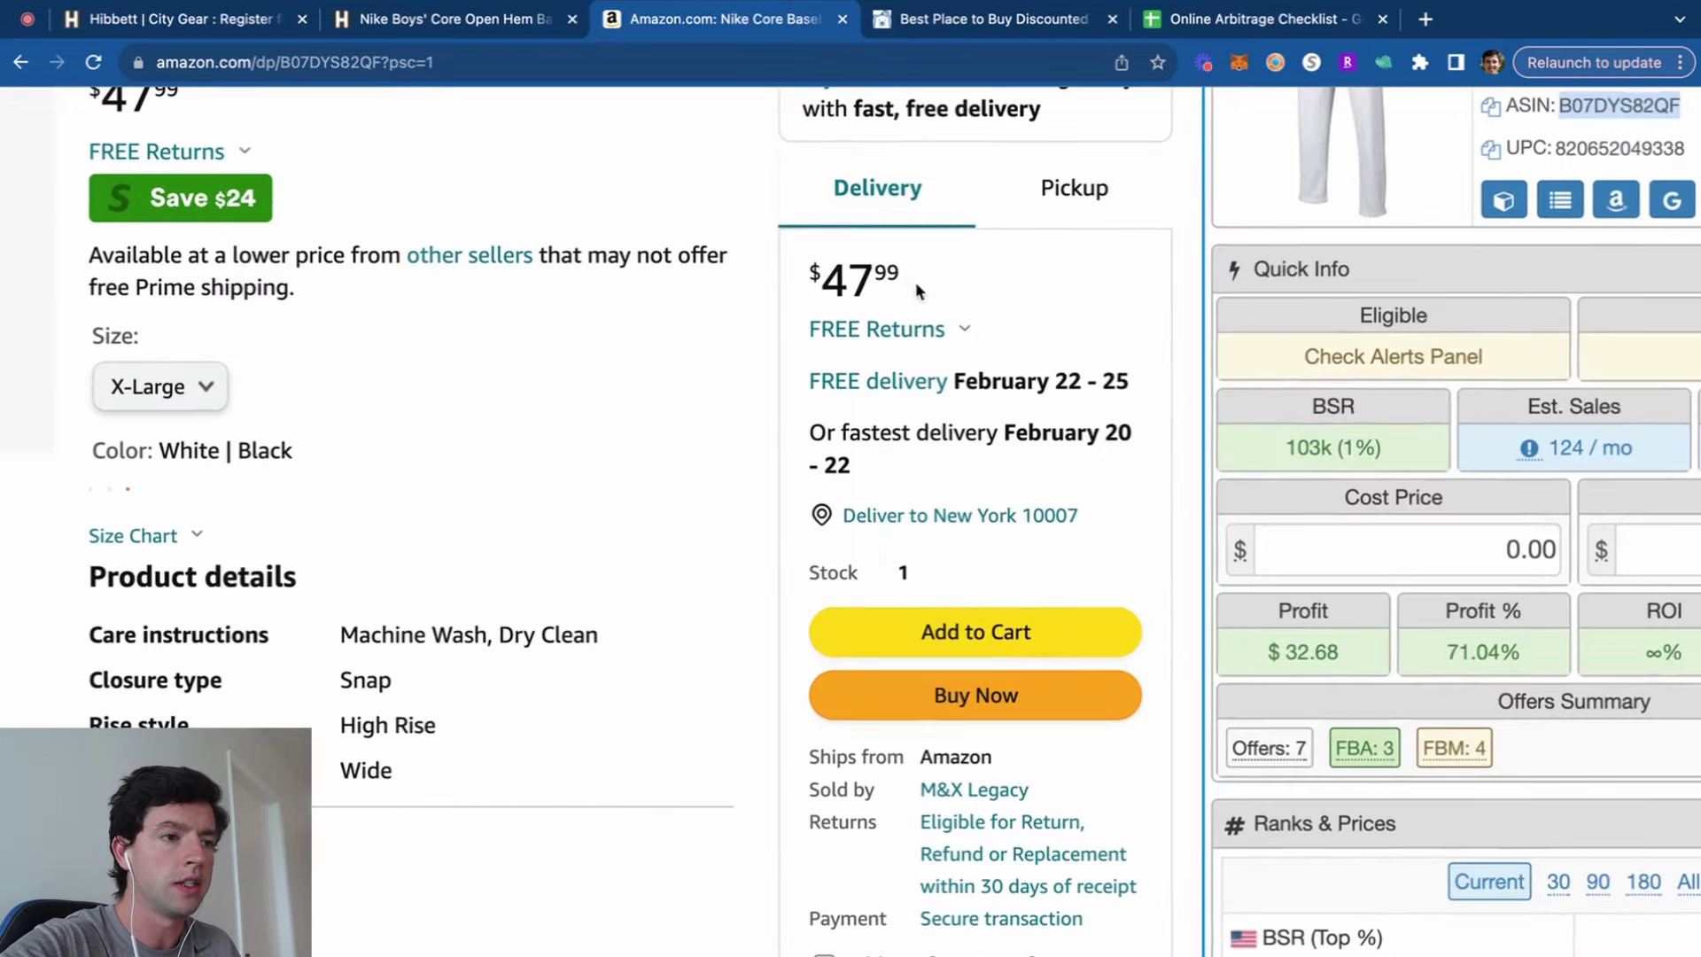
pyautogui.moveTo(916, 284); pyautogui.dragTo(813, 291)
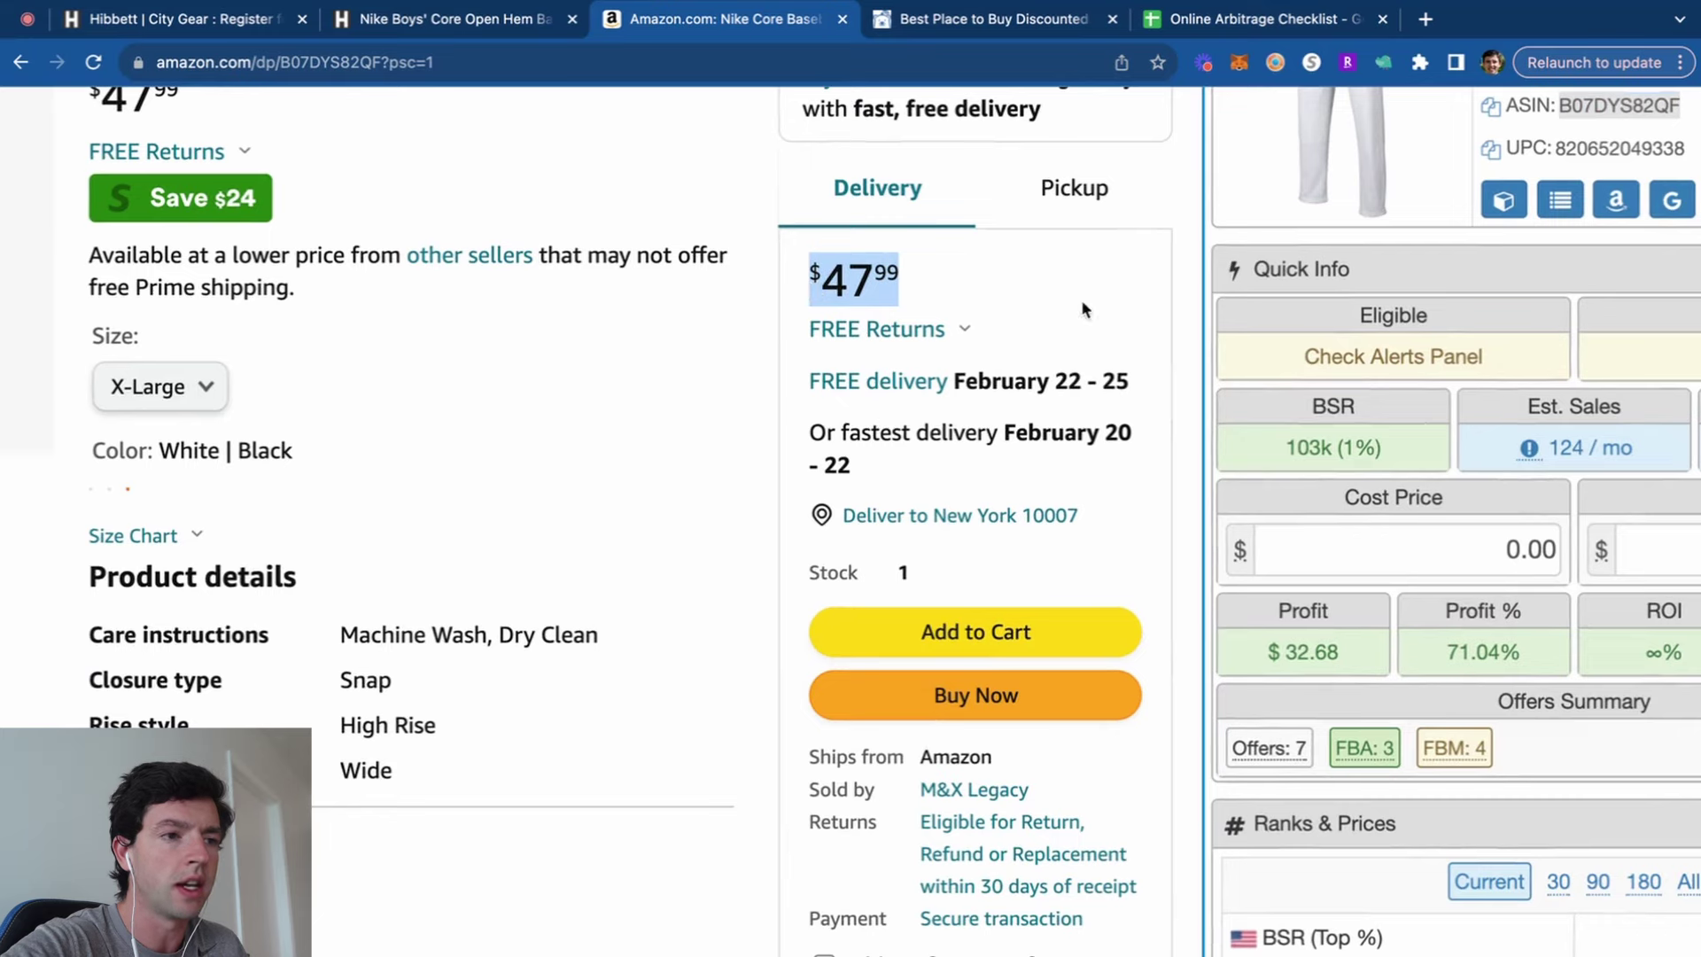
pyautogui.scroll(-1, 1082, 299)
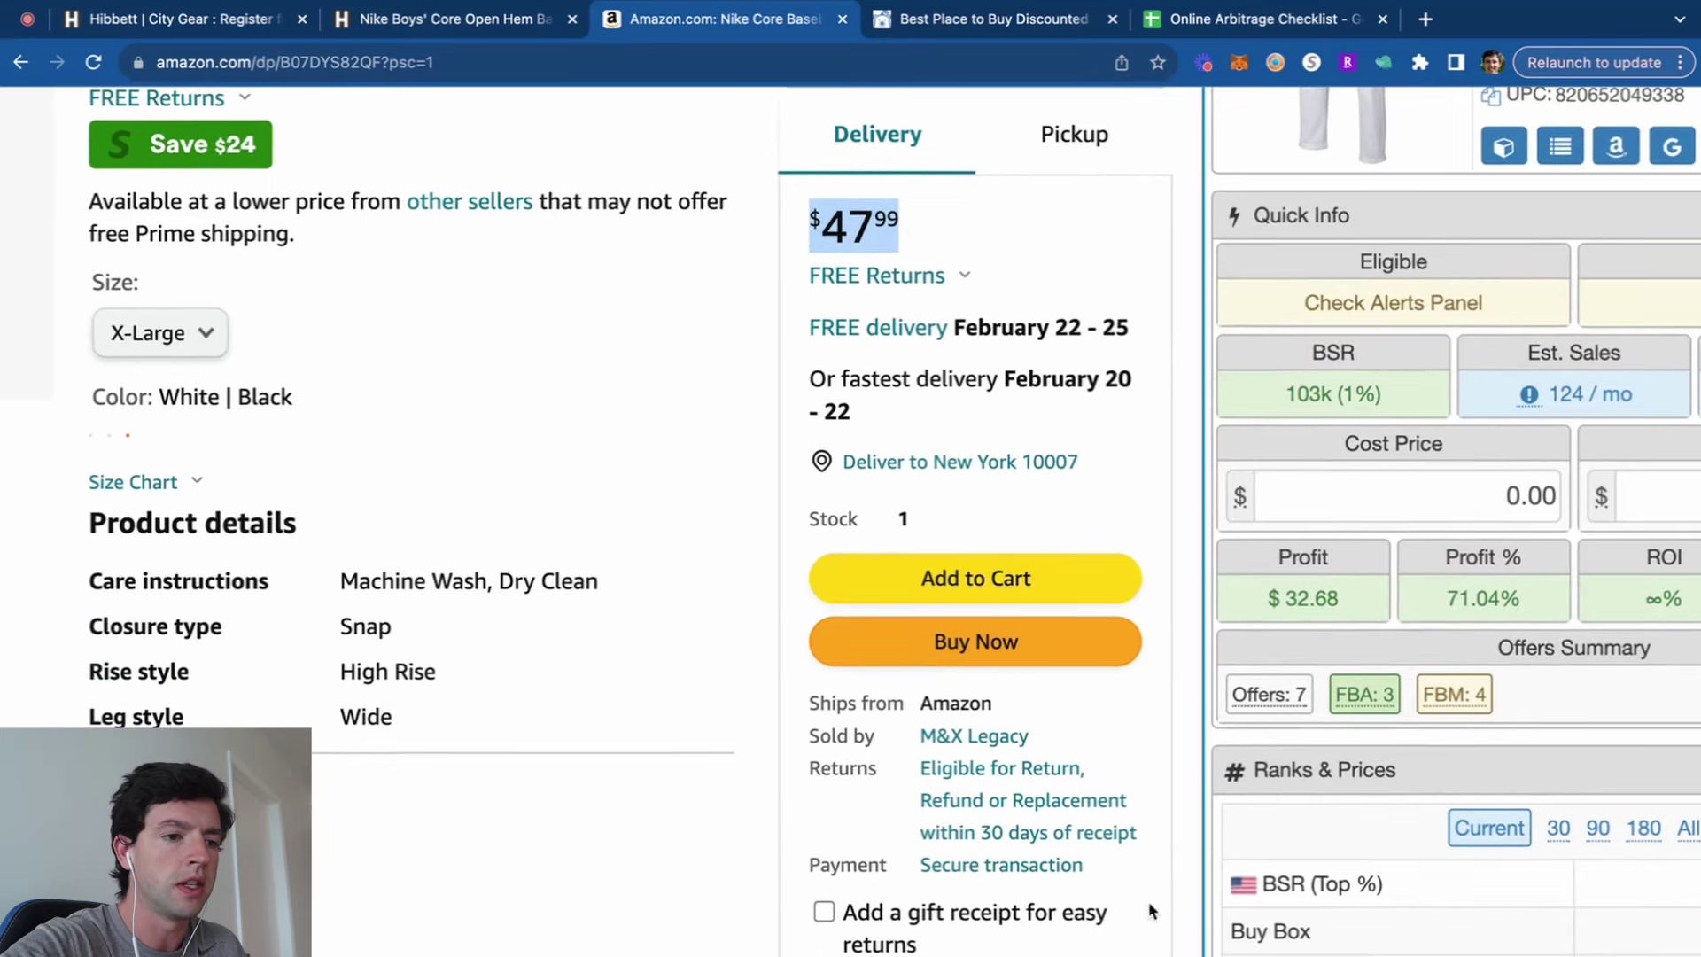
pyautogui.scroll(-5, 1072, 901)
pyautogui.scroll(5, 1074, 776)
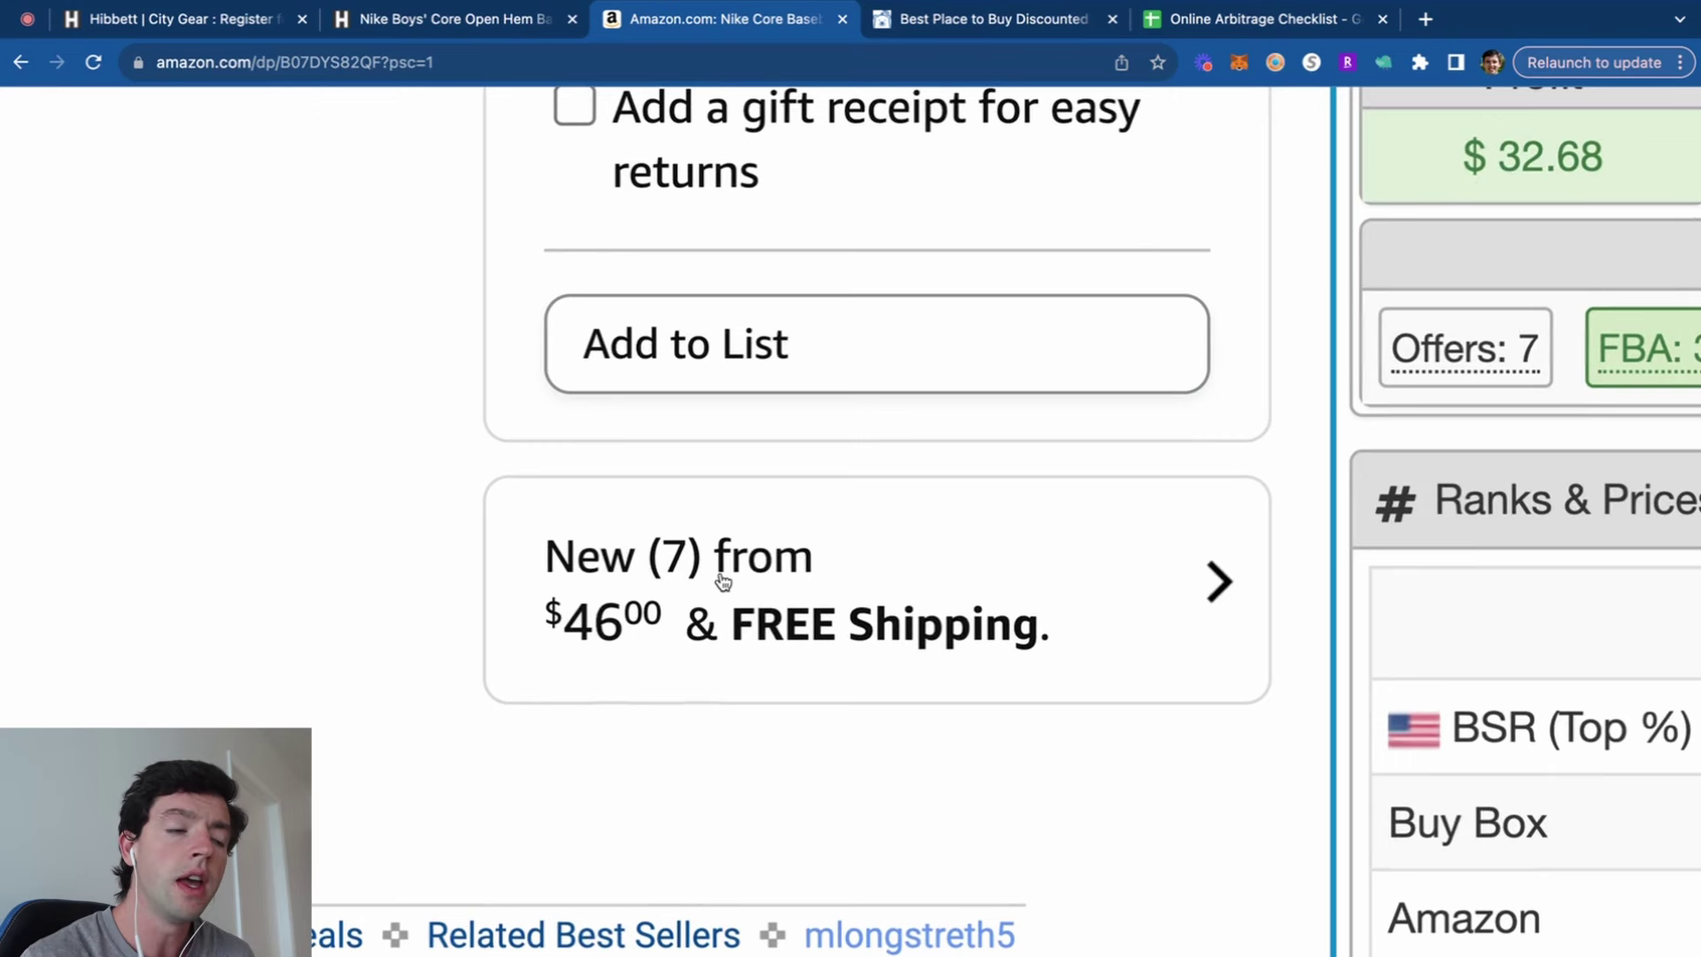
pyautogui.scroll(-3, 721, 576)
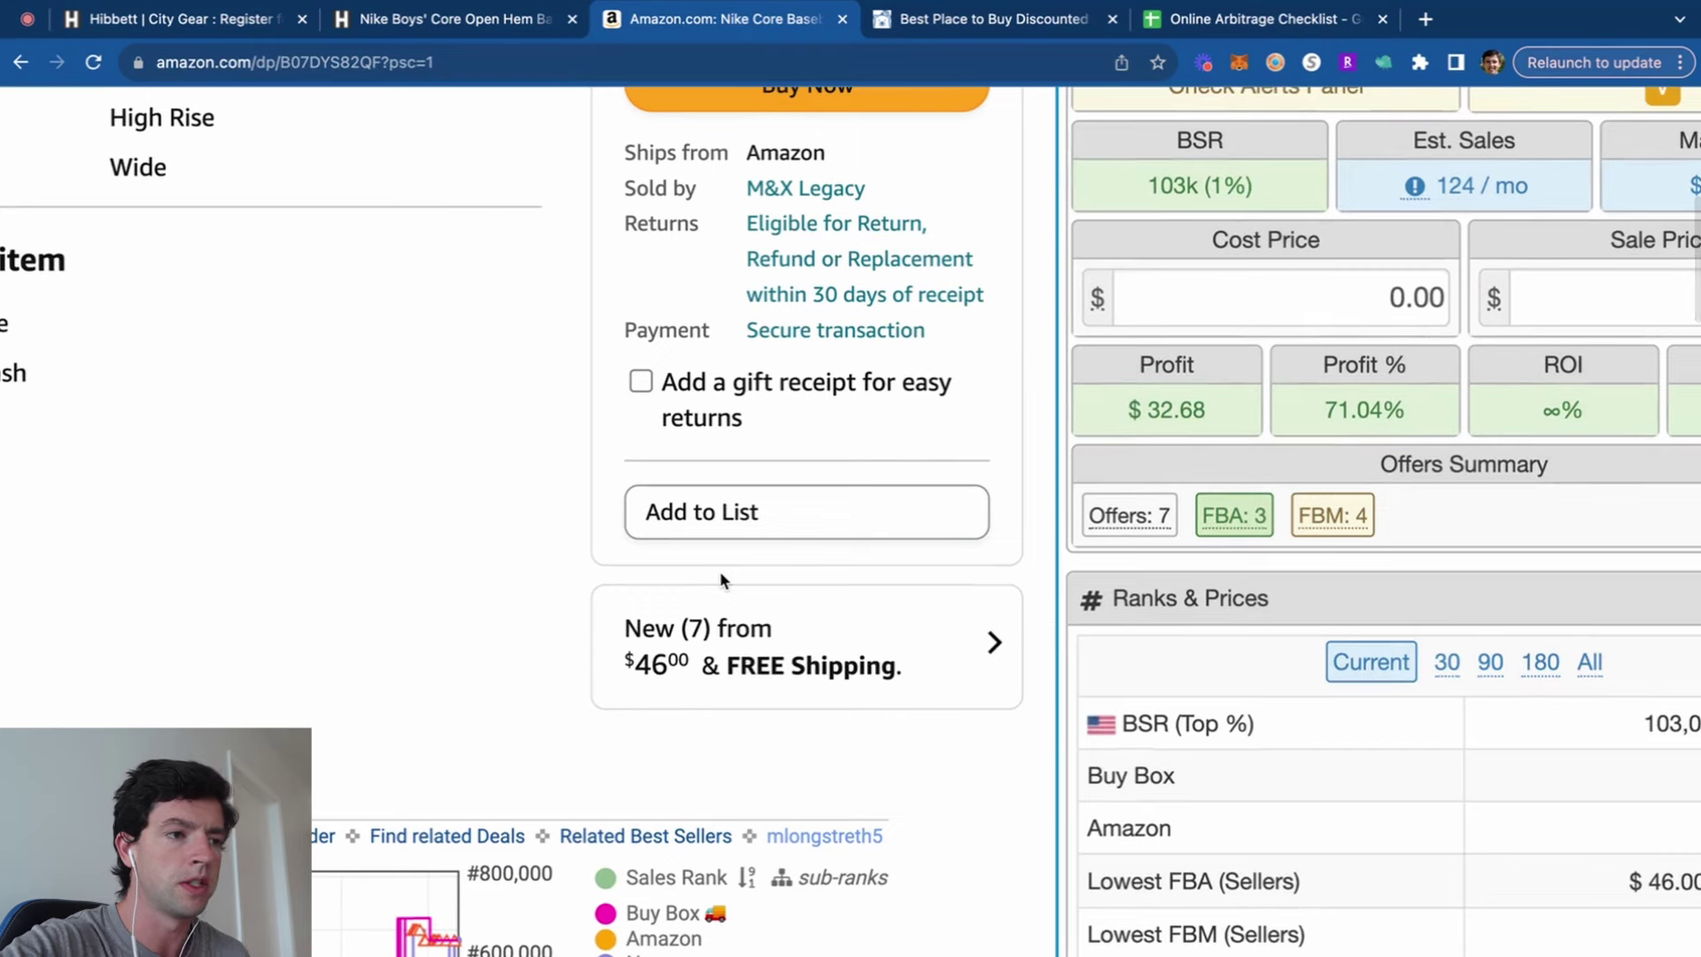
pyautogui.scroll(-2, 727, 574)
pyautogui.scroll(-3, 727, 572)
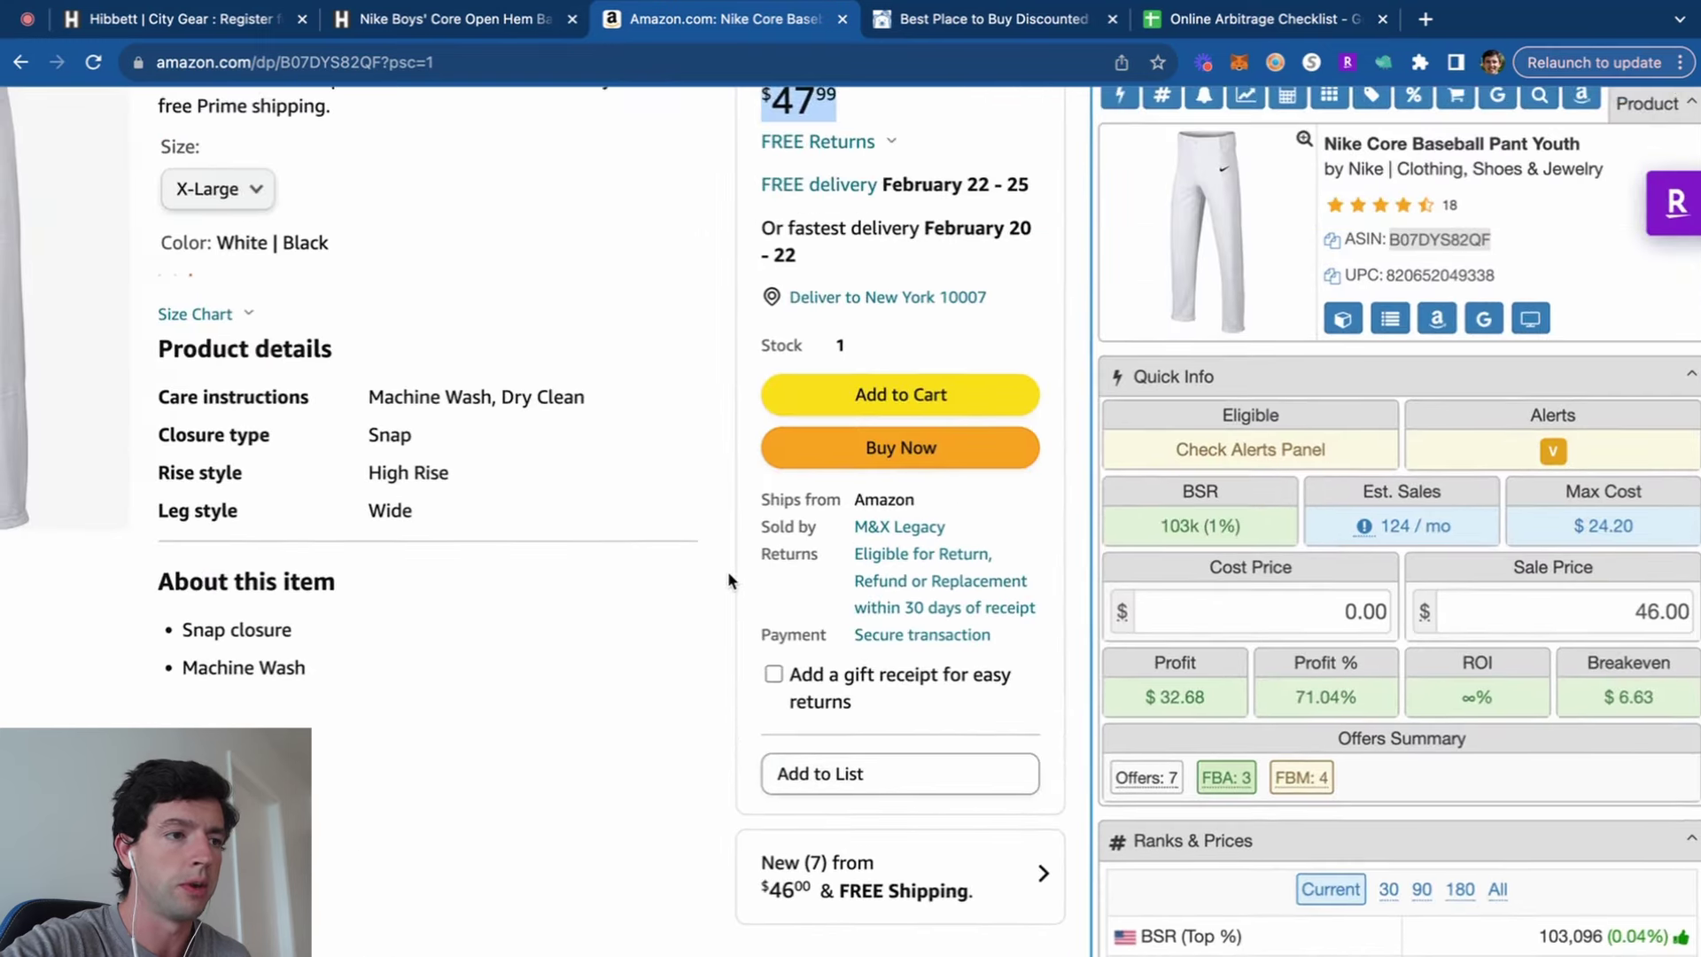
# Highlight the Buy Box price in the delivery section and review the surrounding listing details.
pyautogui.scroll(1, 913, 487)
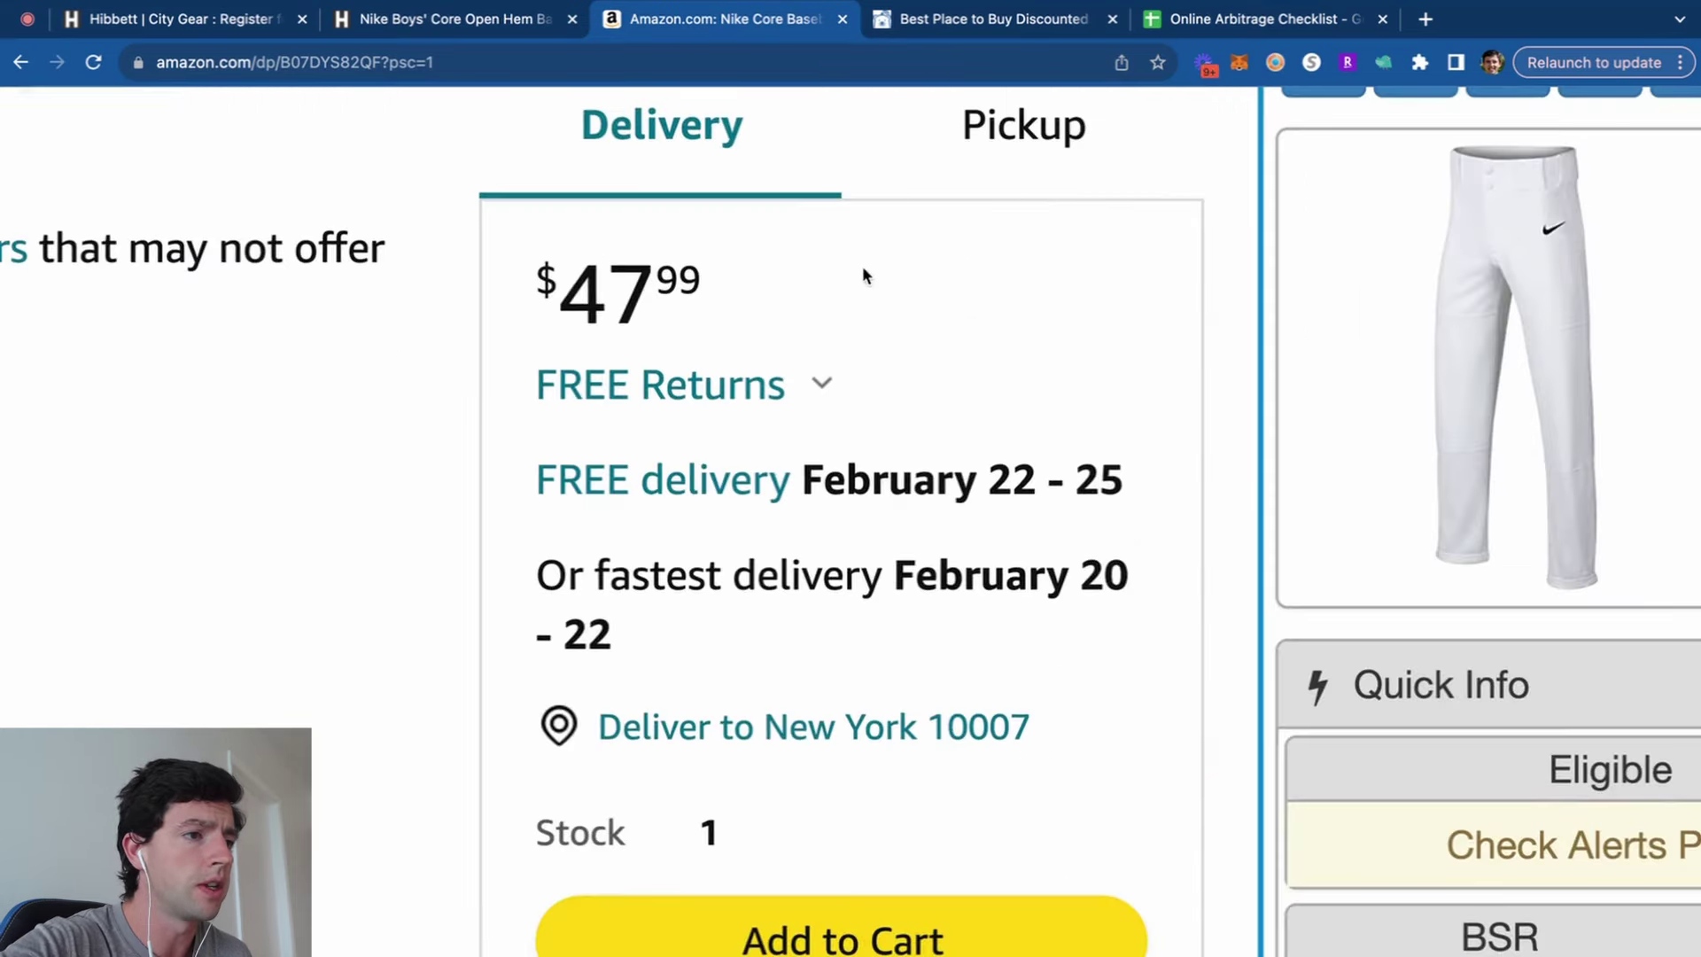
pyautogui.moveTo(1037, 220); pyautogui.dragTo(908, 209)
pyautogui.scroll(-5, 525, 252)
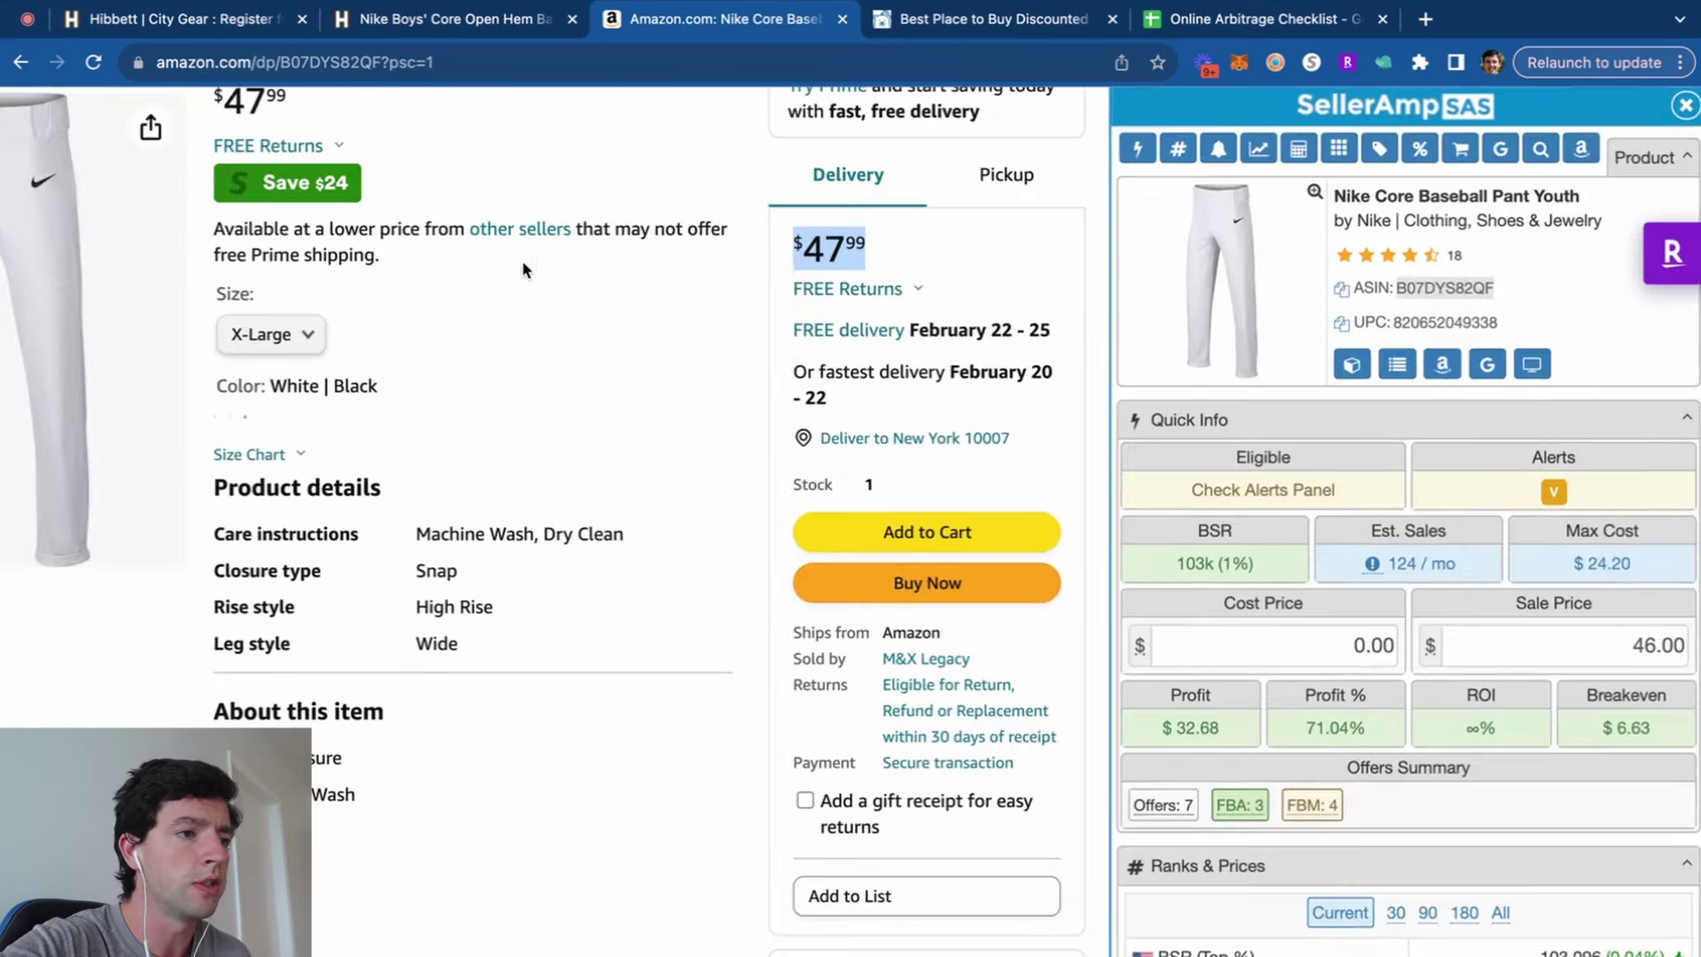
pyautogui.scroll(2, 786, 356)
pyautogui.scroll(-2, 786, 357)
pyautogui.scroll(3, 785, 356)
pyautogui.click(876, 476)
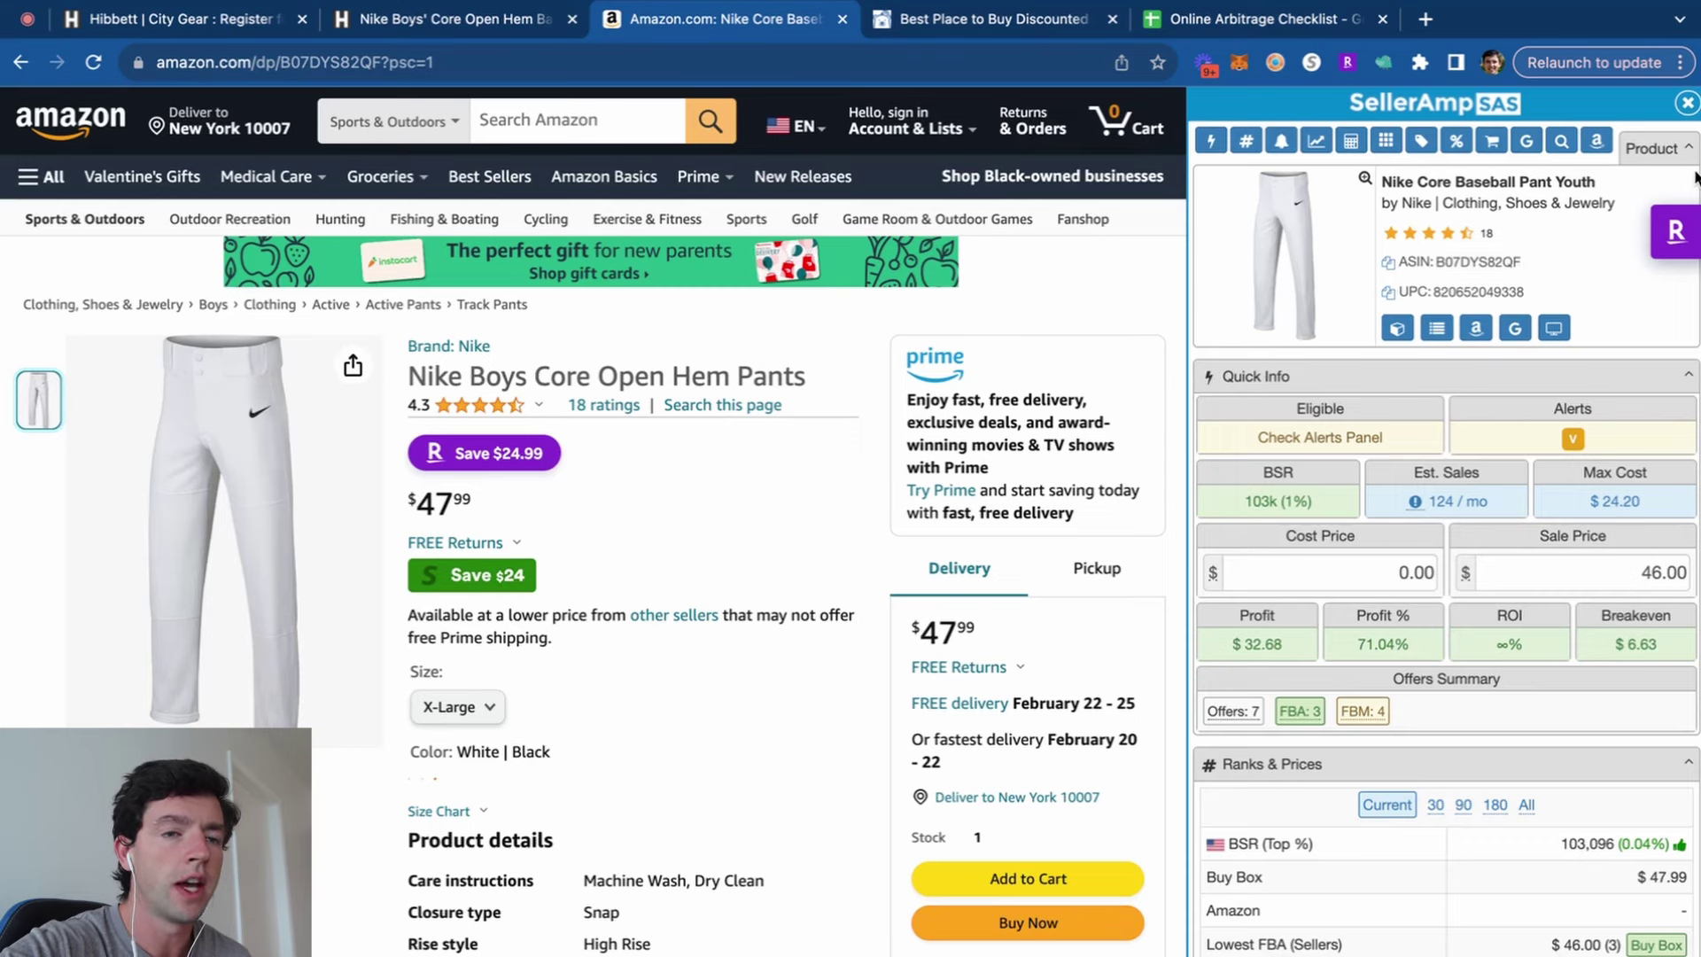
# Examine the listing's three-month price history chart and the max cost in SellerAmp's Quick Info.
pyautogui.scroll(-15, 833, 447)
pyautogui.scroll(1, 832, 447)
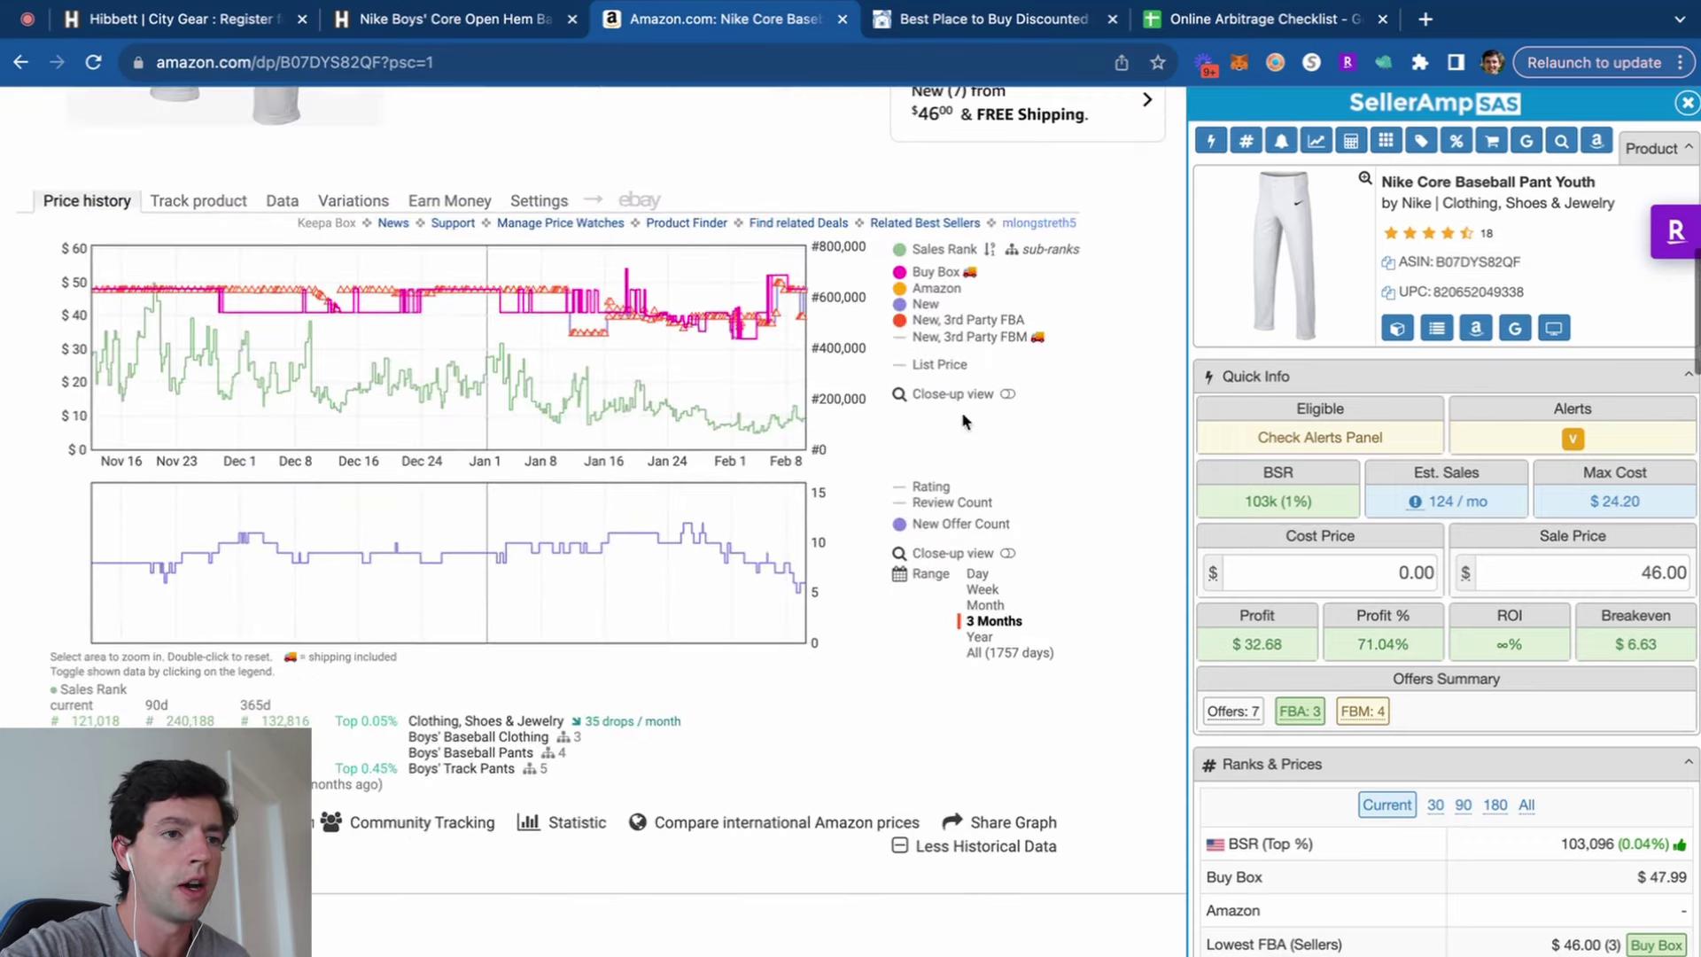
pyautogui.scroll(5, 1683, 168)
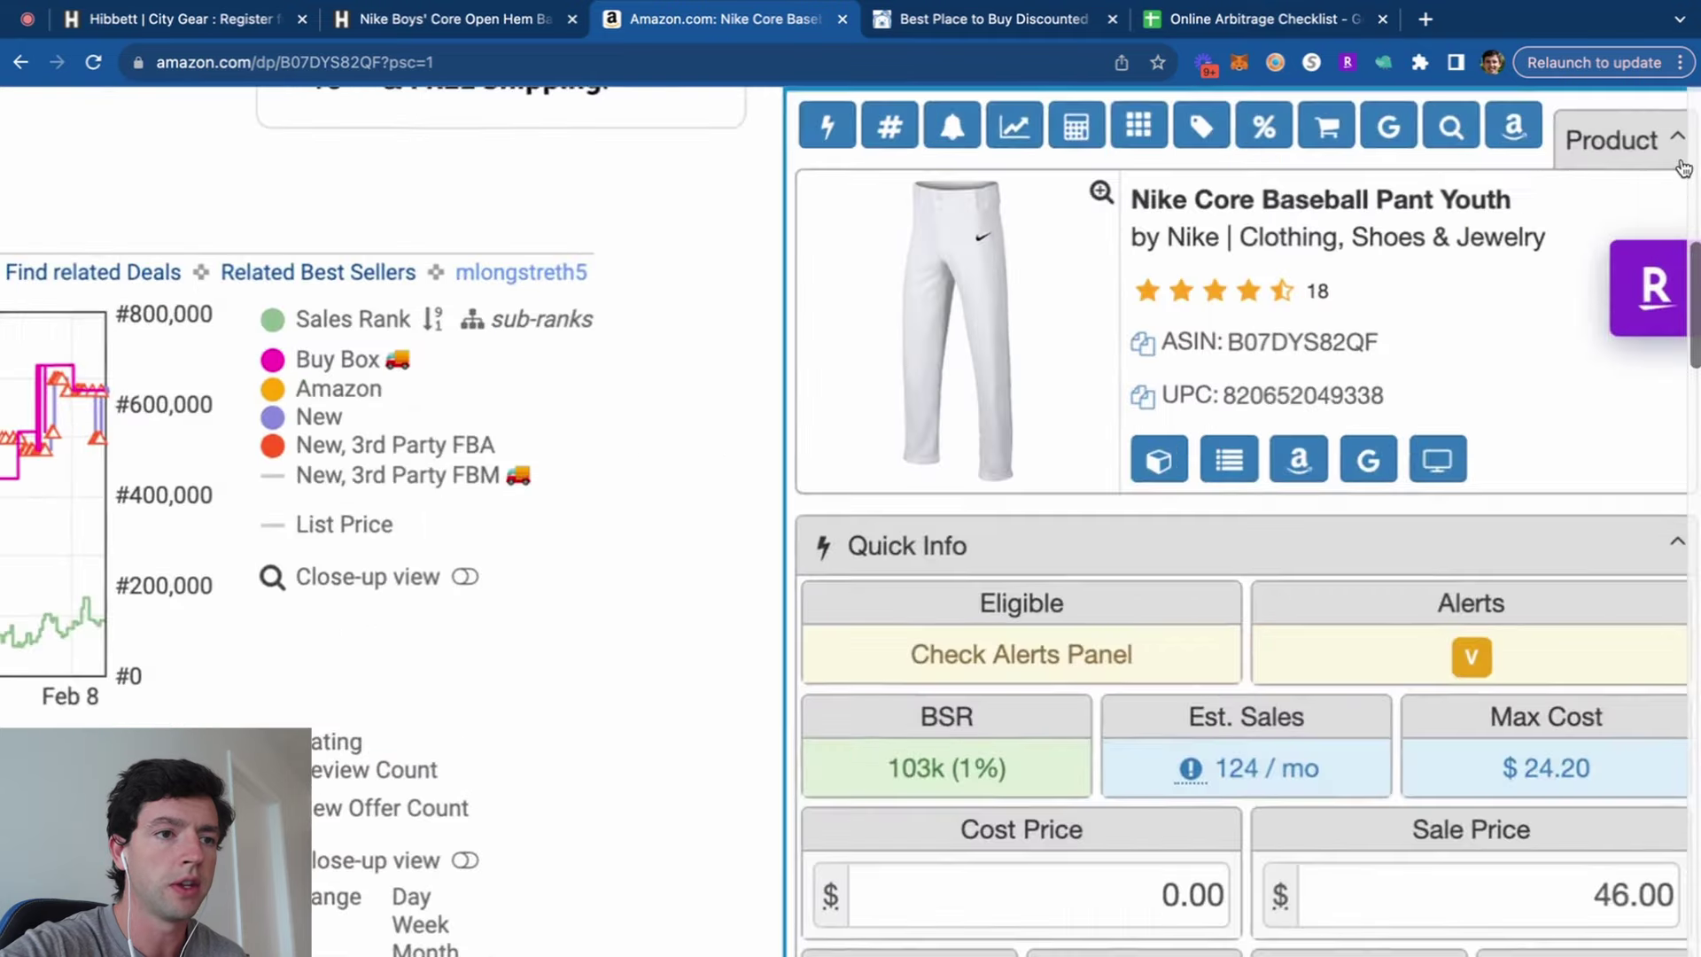
pyautogui.scroll(-5, 1683, 168)
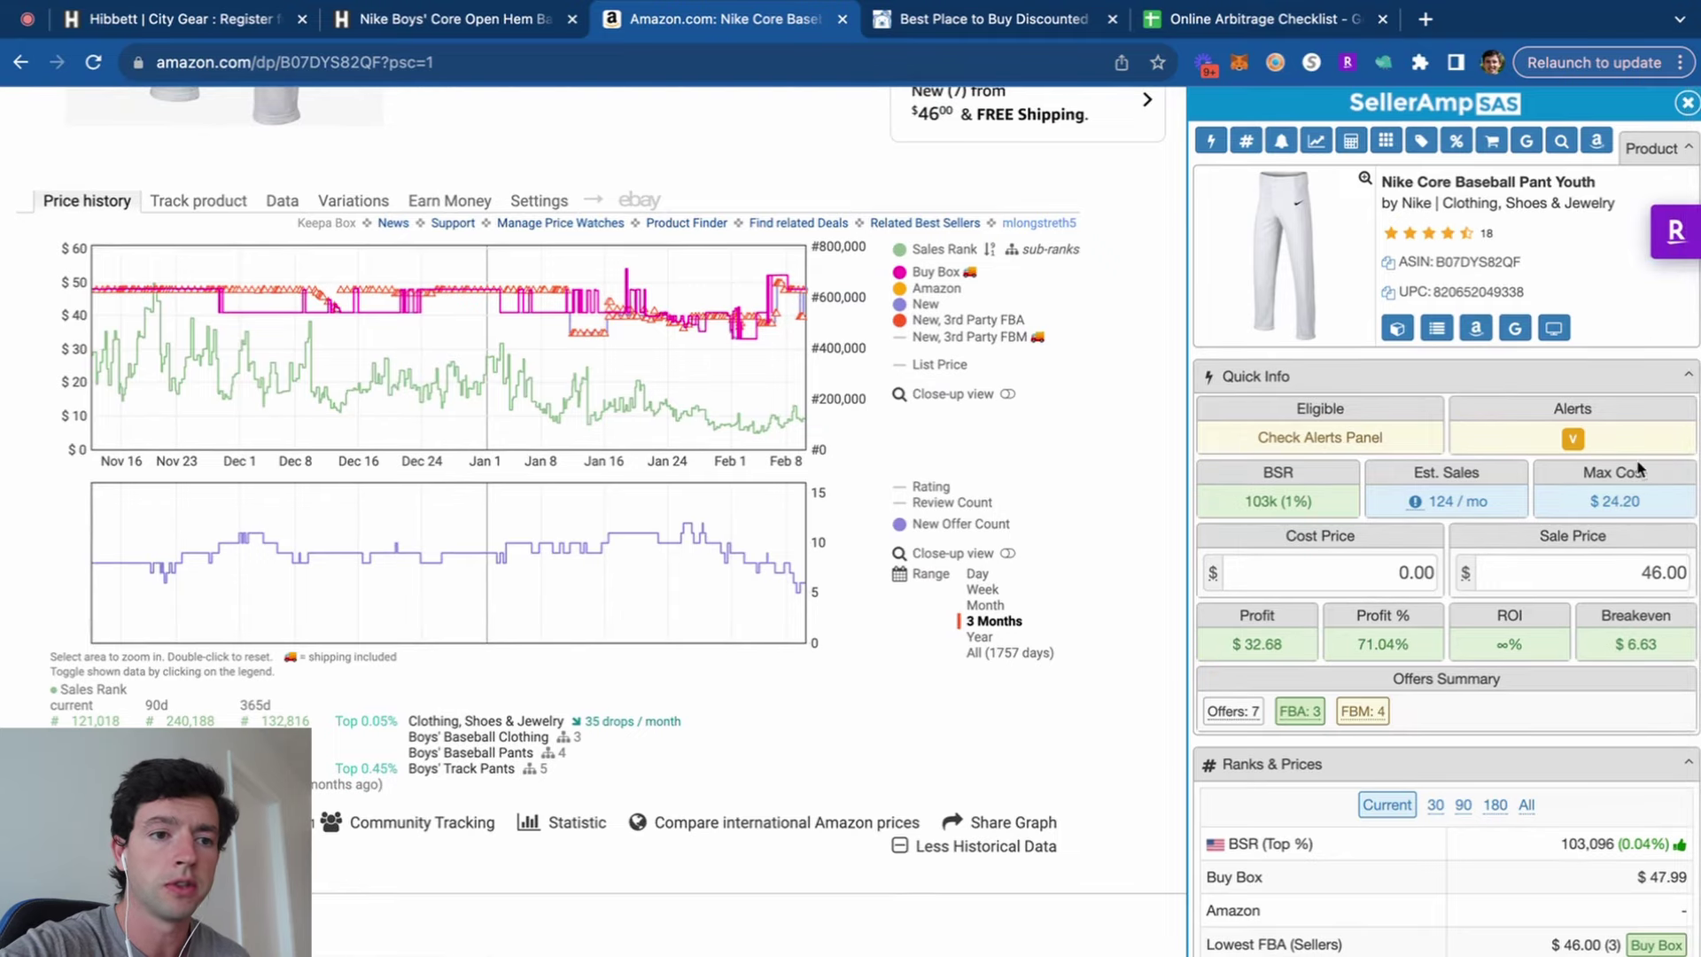
pyautogui.scroll(5, 1669, 507)
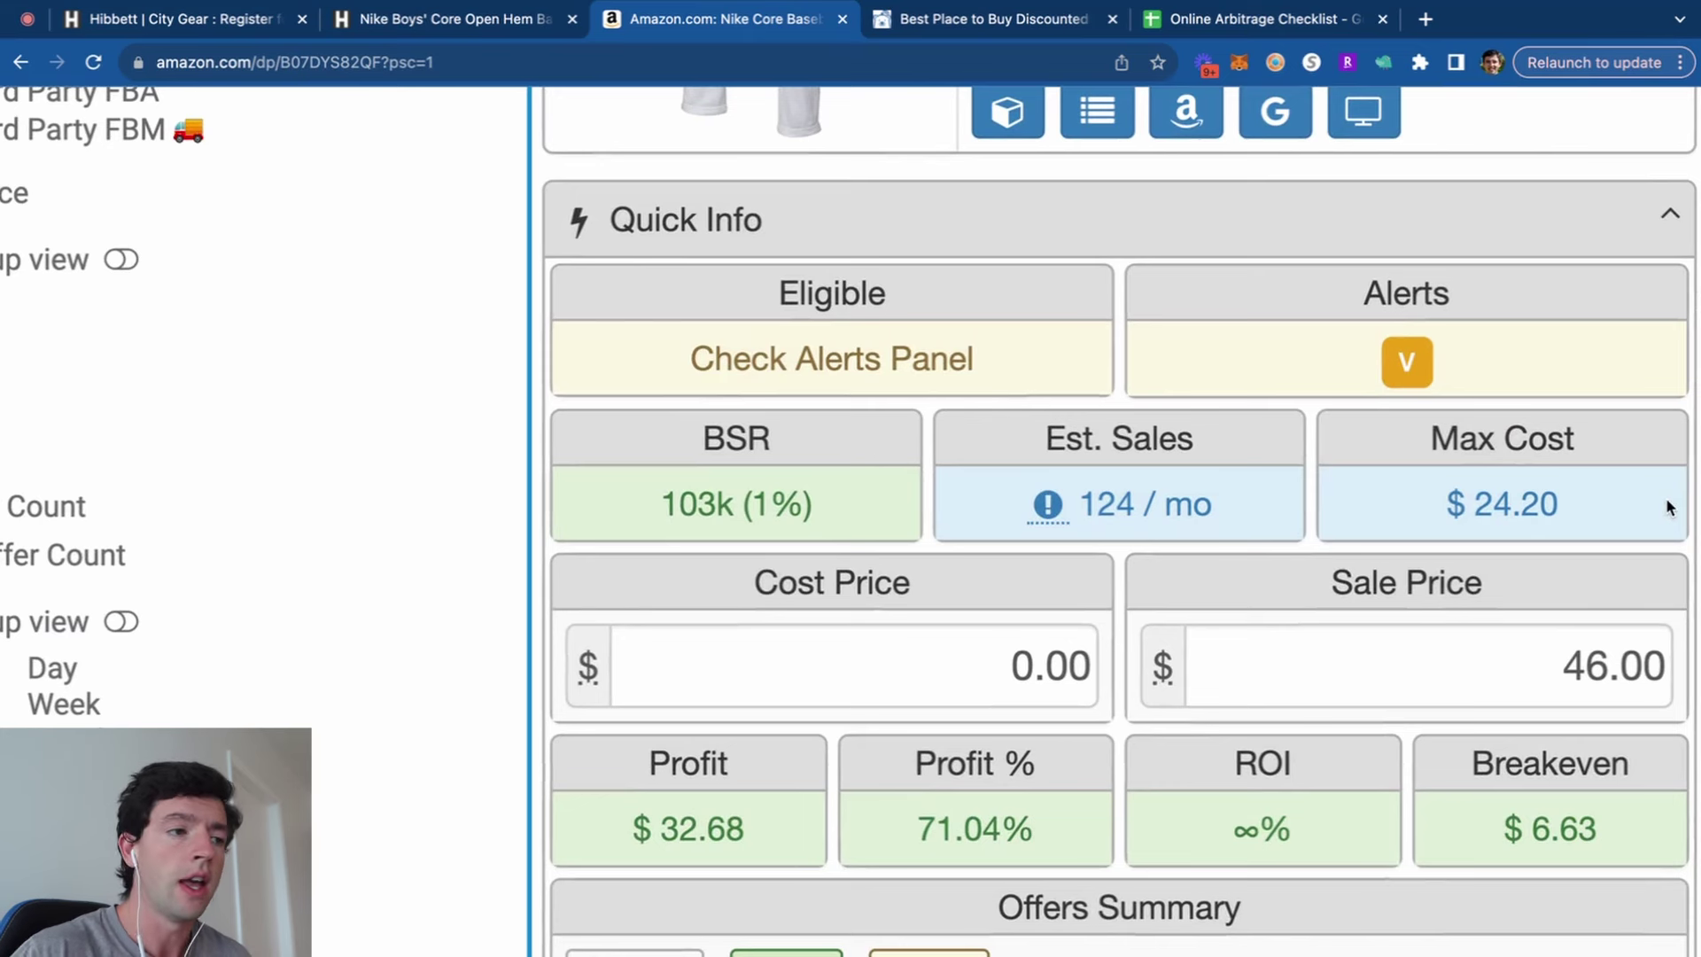
pyautogui.scroll(-5, 1666, 508)
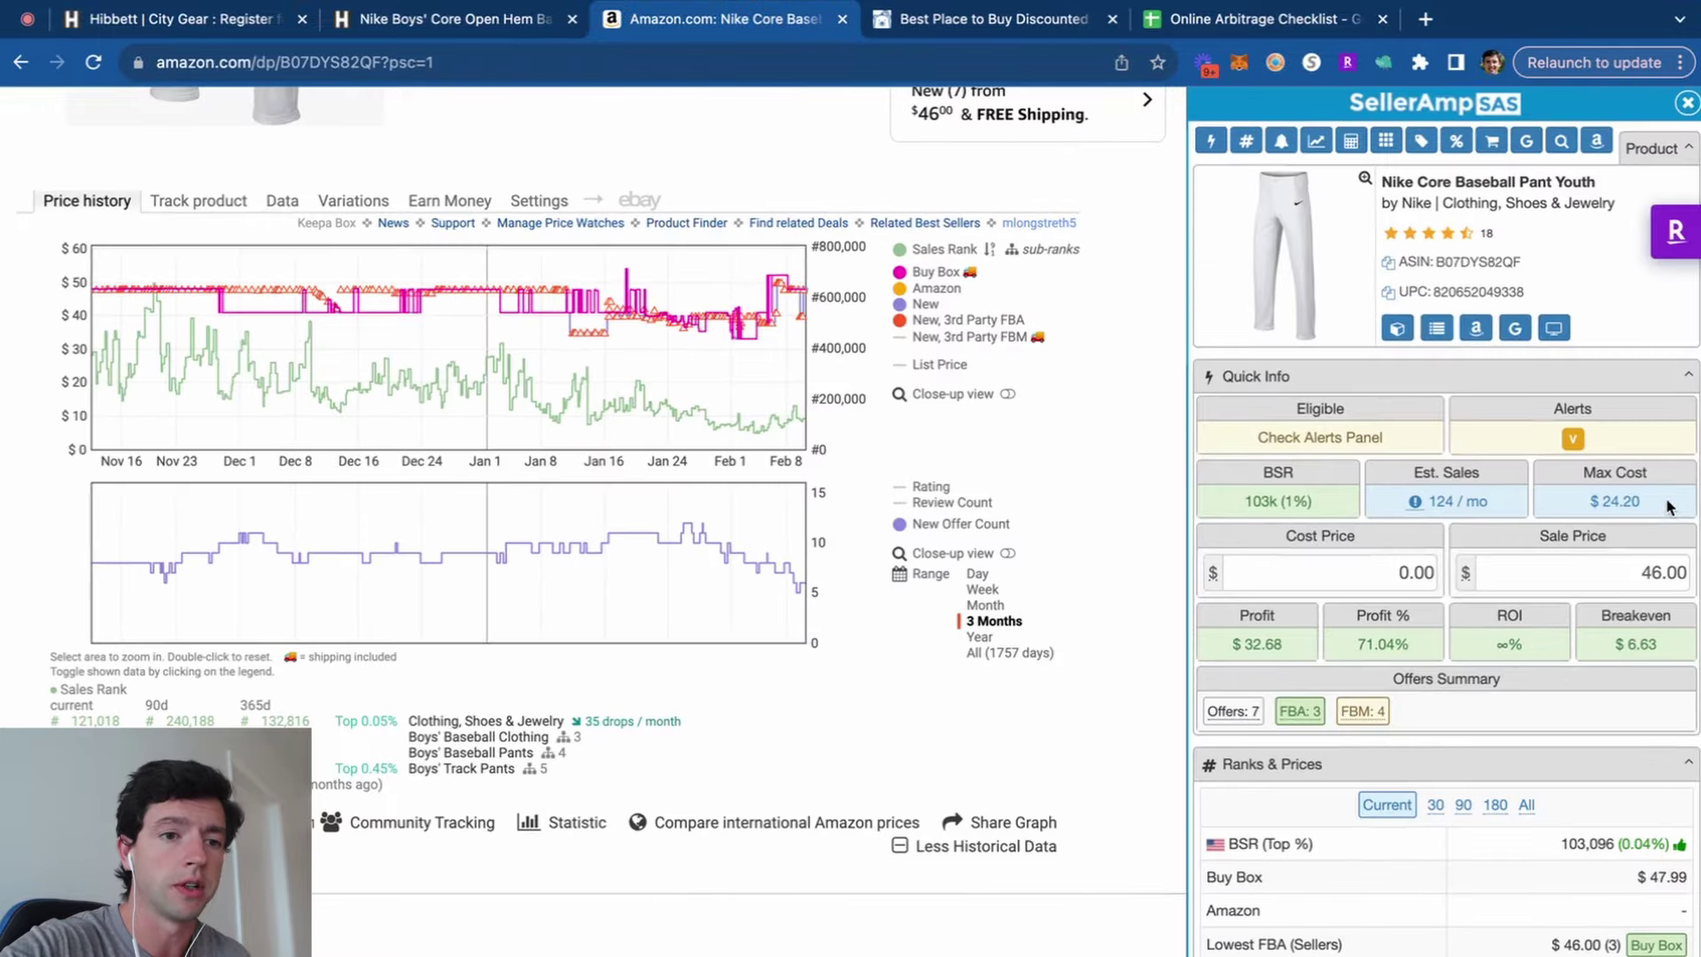
# Set the SellerAmp sale price to 47.99.
pyautogui.scroll(10, 842, 443)
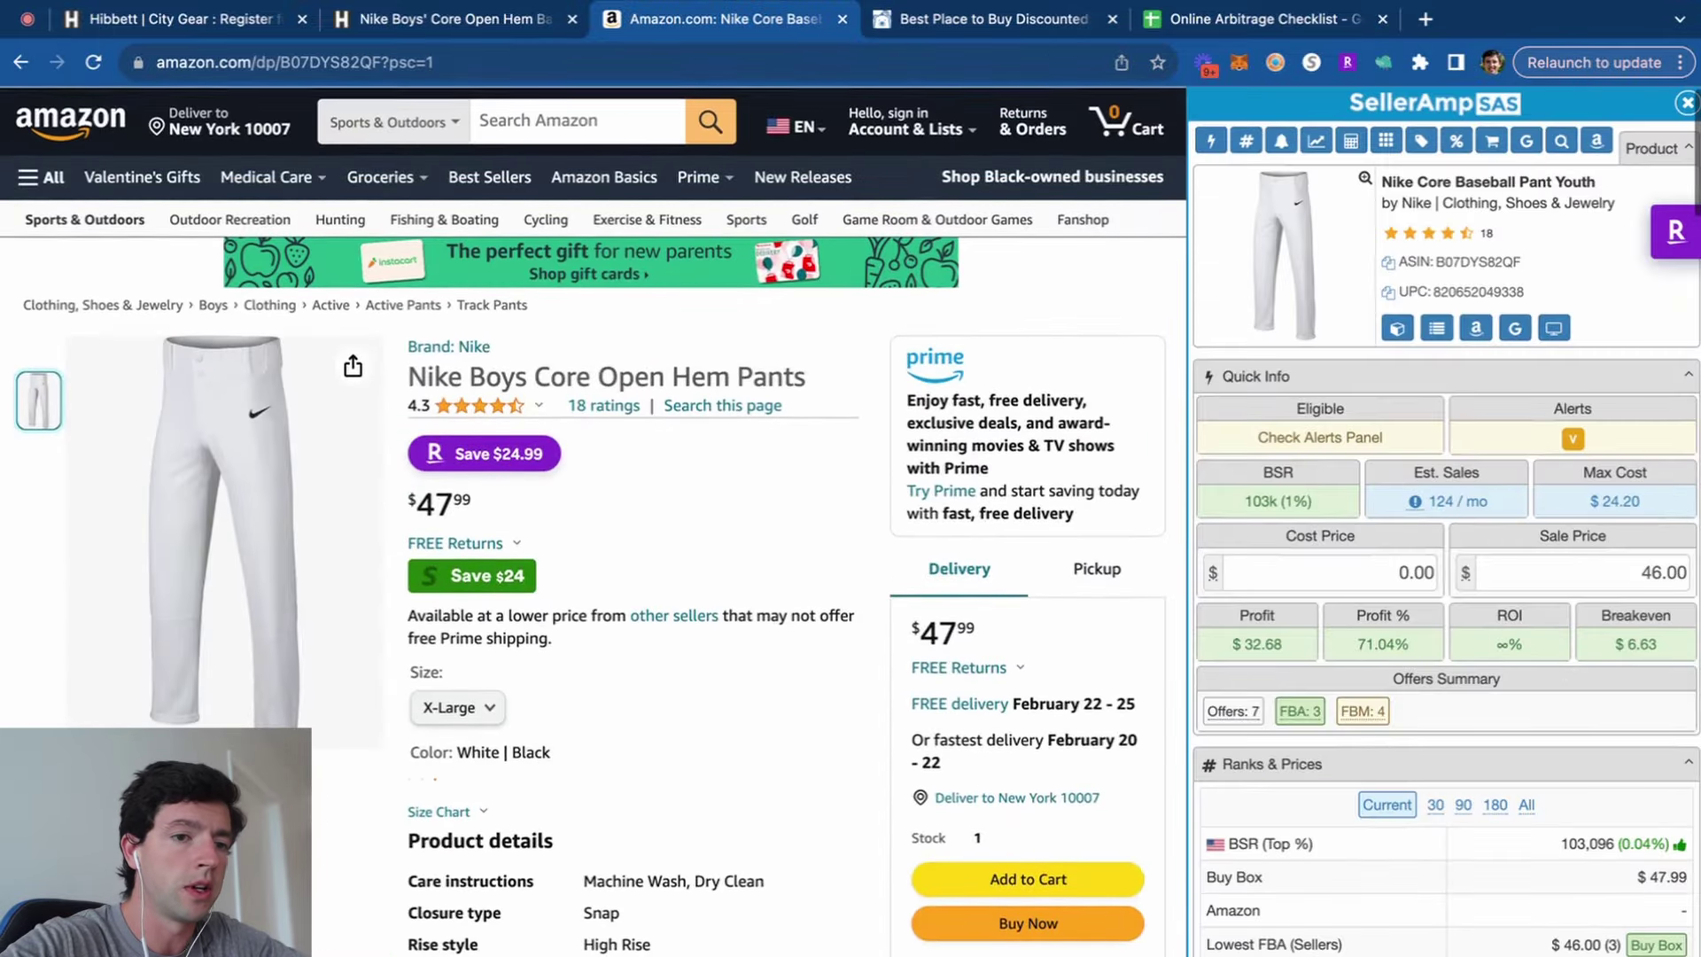
pyautogui.click(1581, 572)
pyautogui.write('47.9')
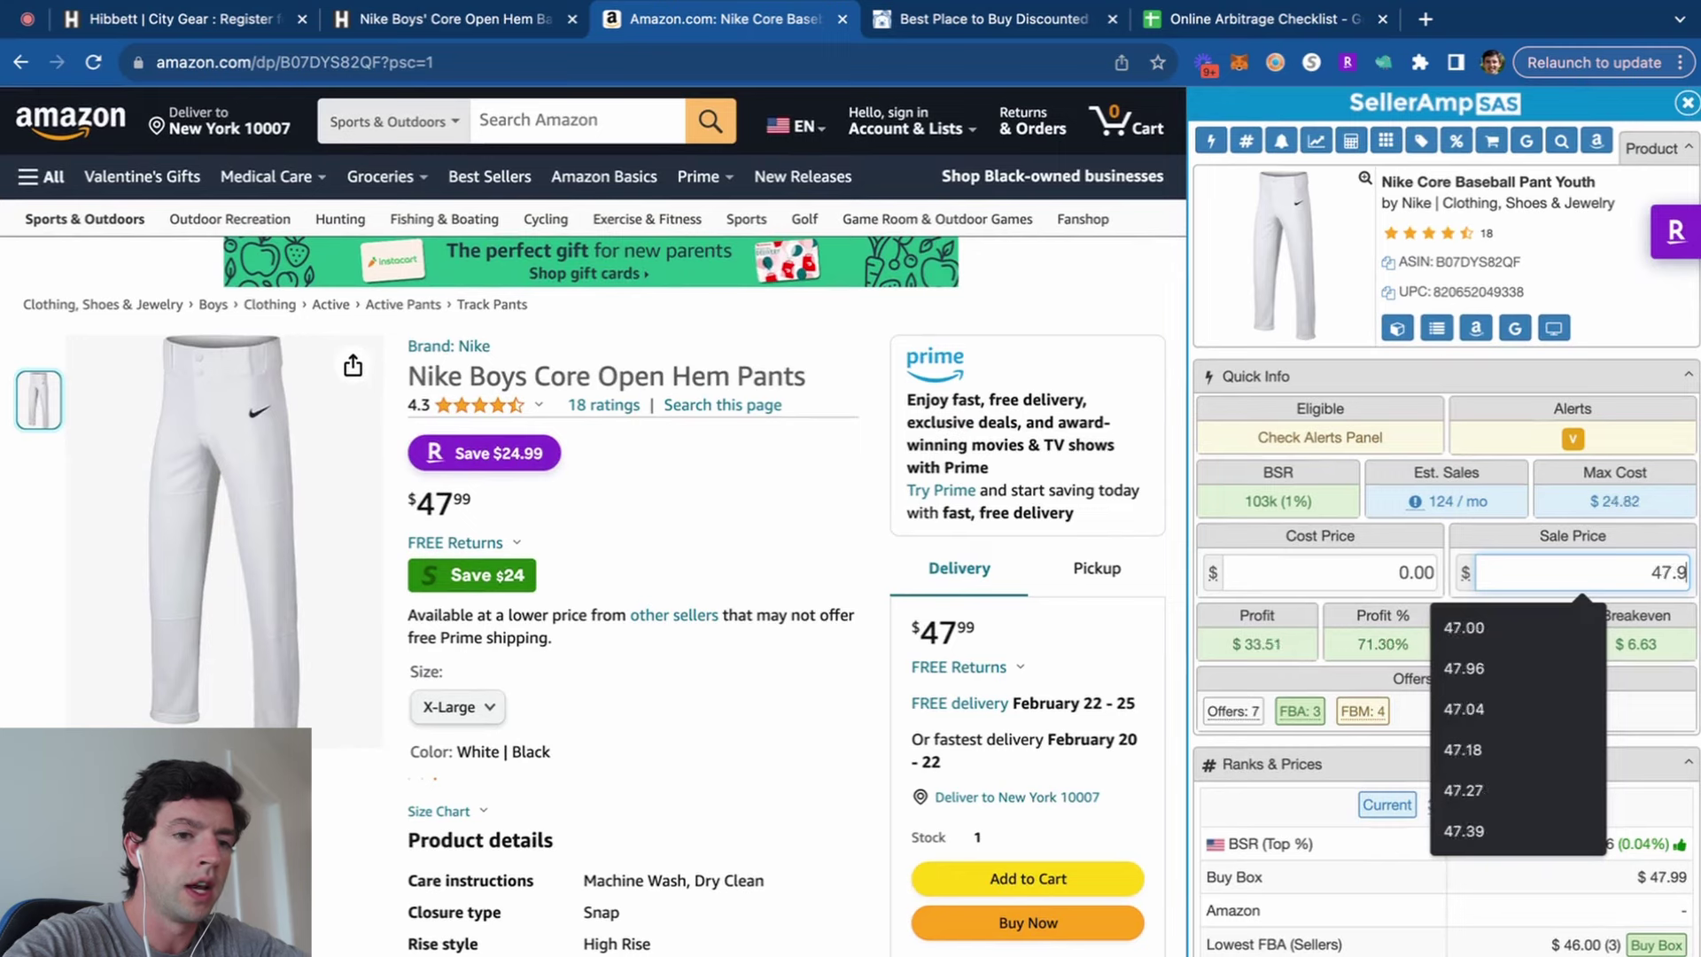
pyautogui.write('9')
# Inspect the max cost, BSR and estimated sales in Quick Info, including the note attached to estimated sales.
pyautogui.scroll(5, 1683, 536)
pyautogui.moveTo(1593, 464); pyautogui.dragTo(1389, 462)
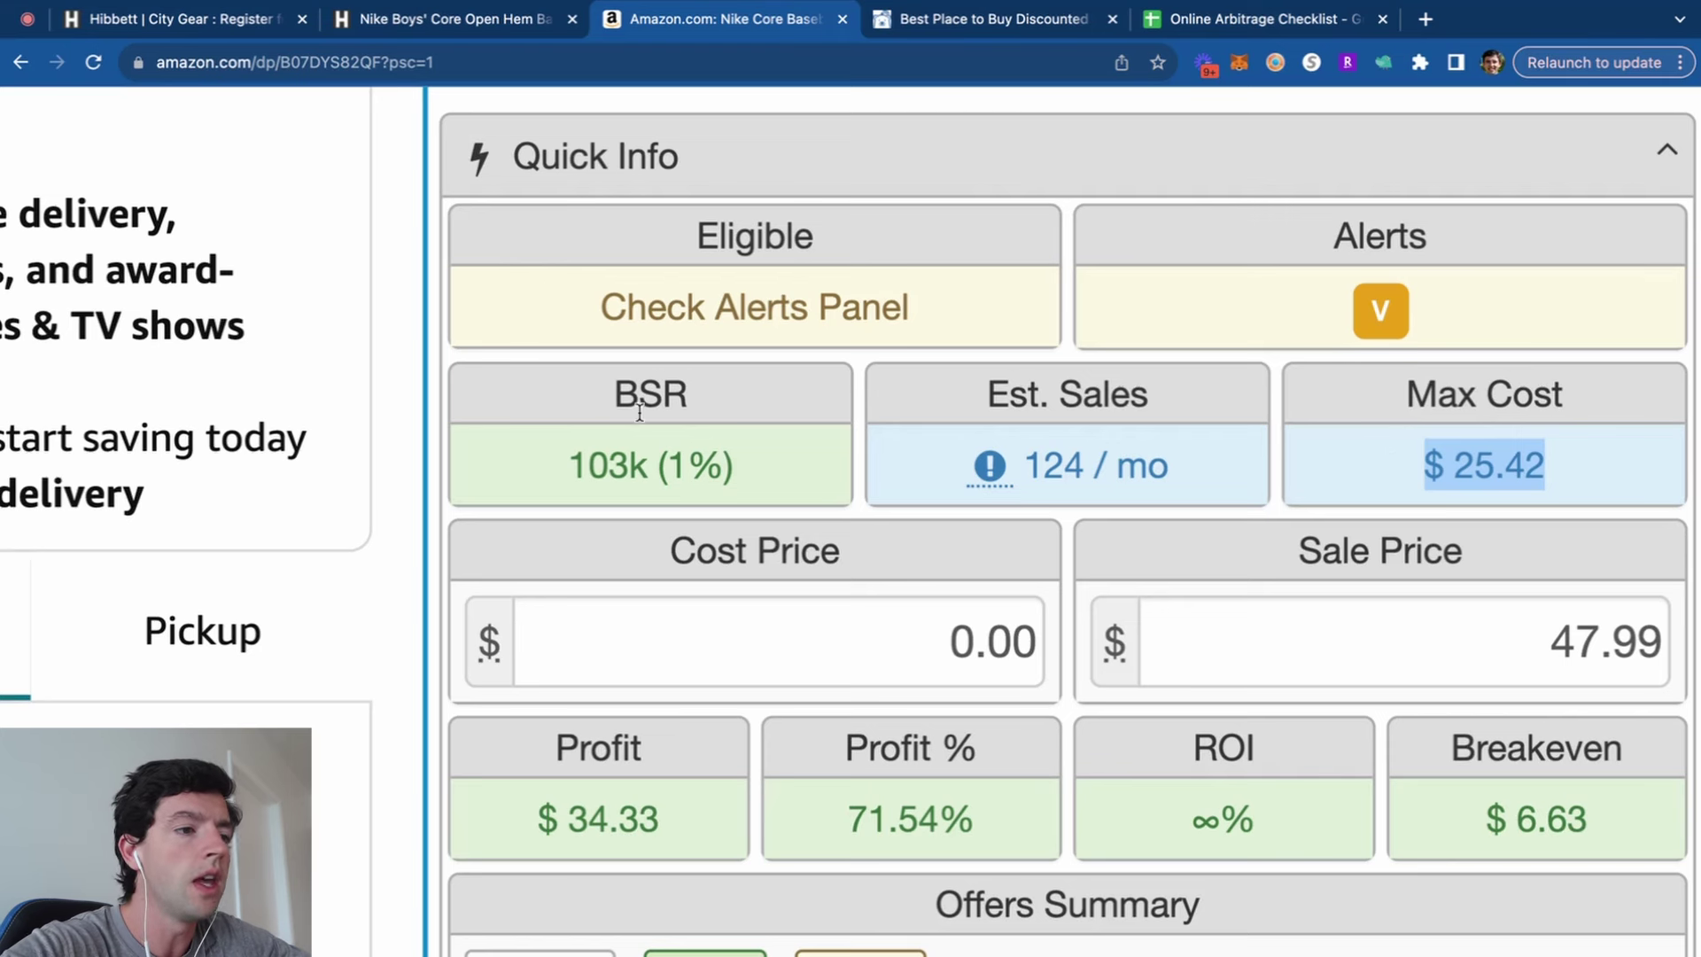
pyautogui.moveTo(777, 461); pyautogui.dragTo(571, 460)
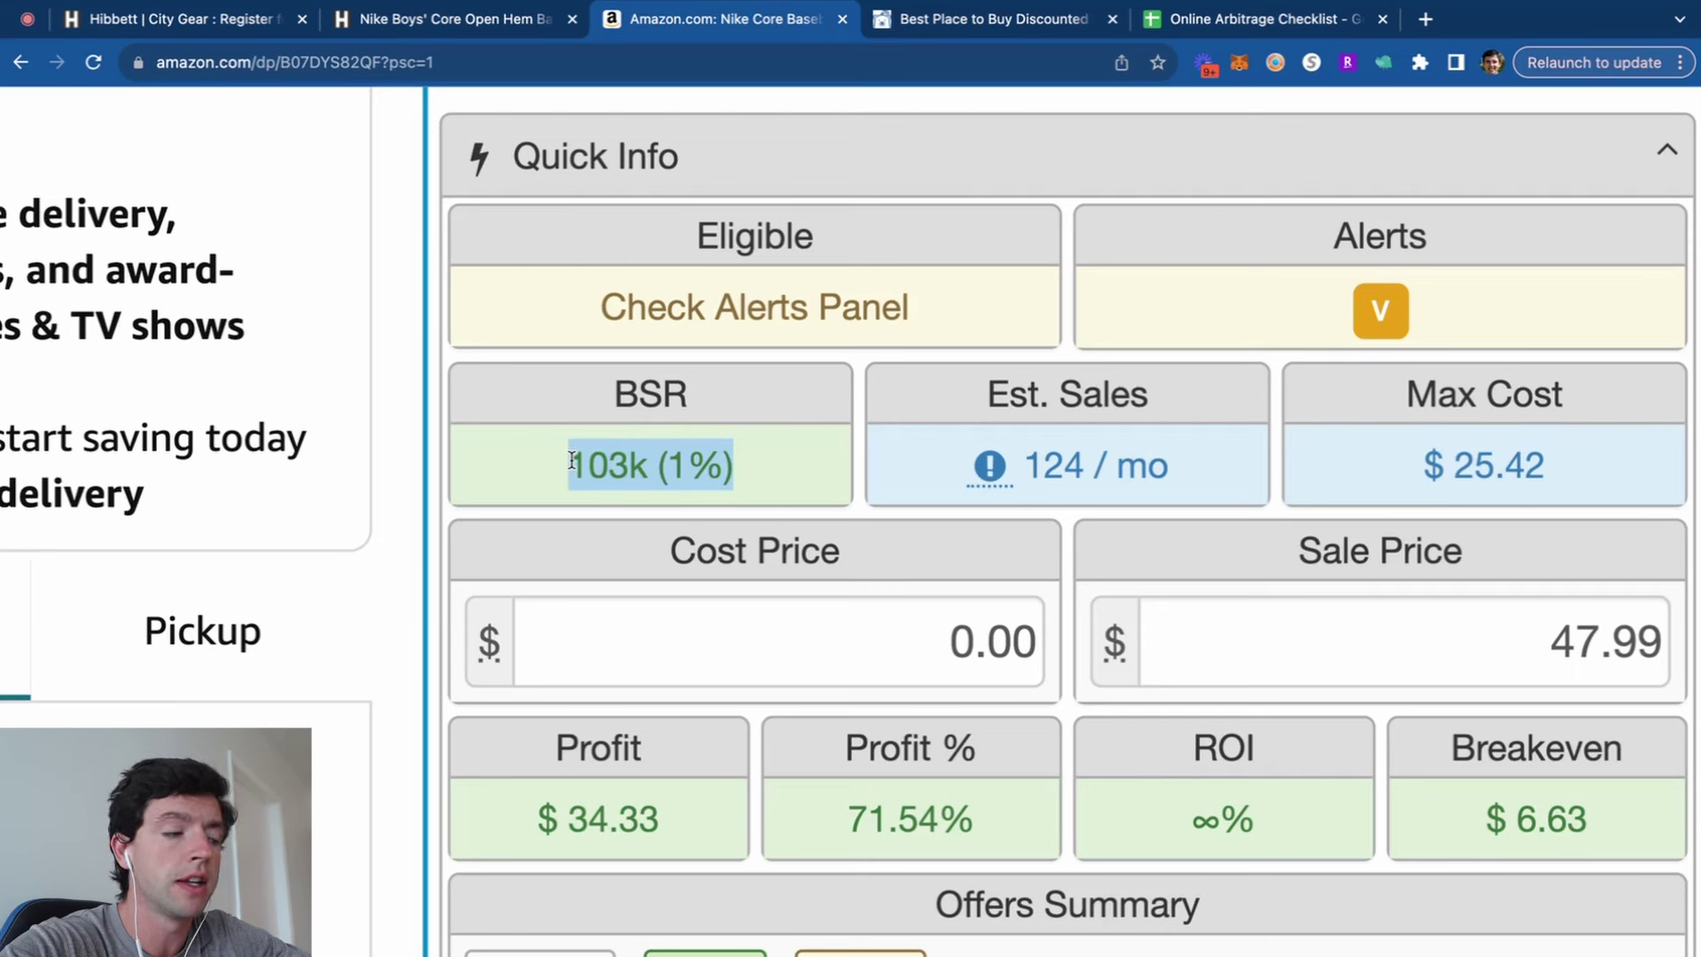
pyautogui.click(785, 460)
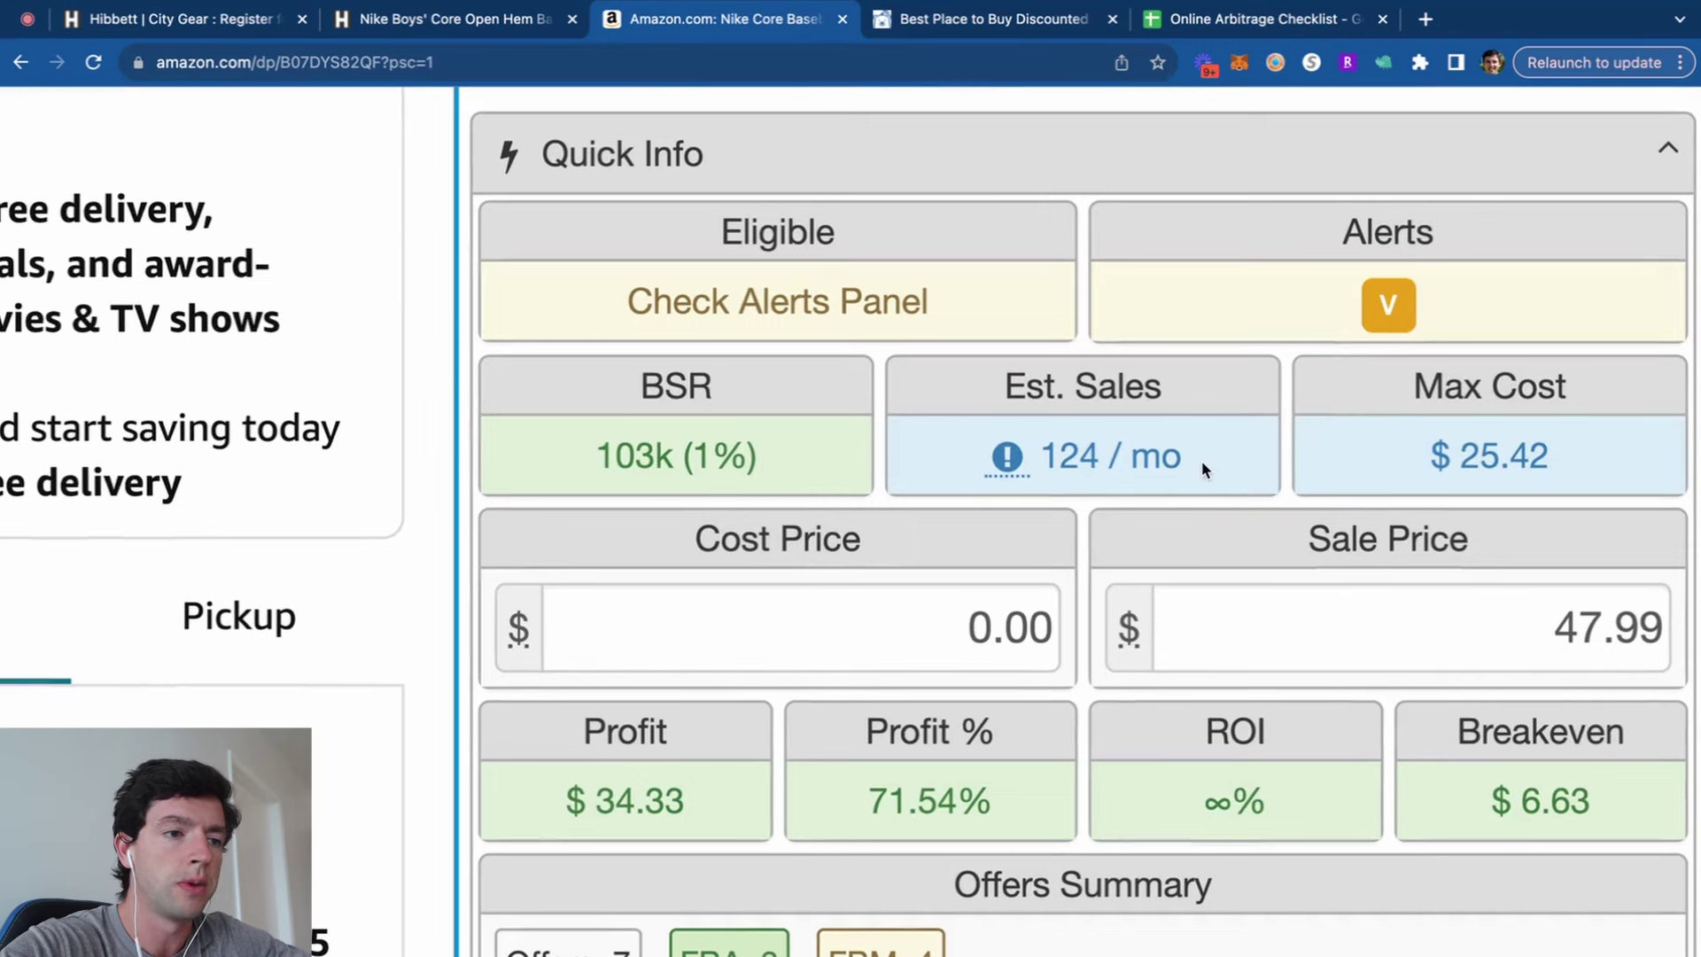
pyautogui.moveTo(1008, 459)
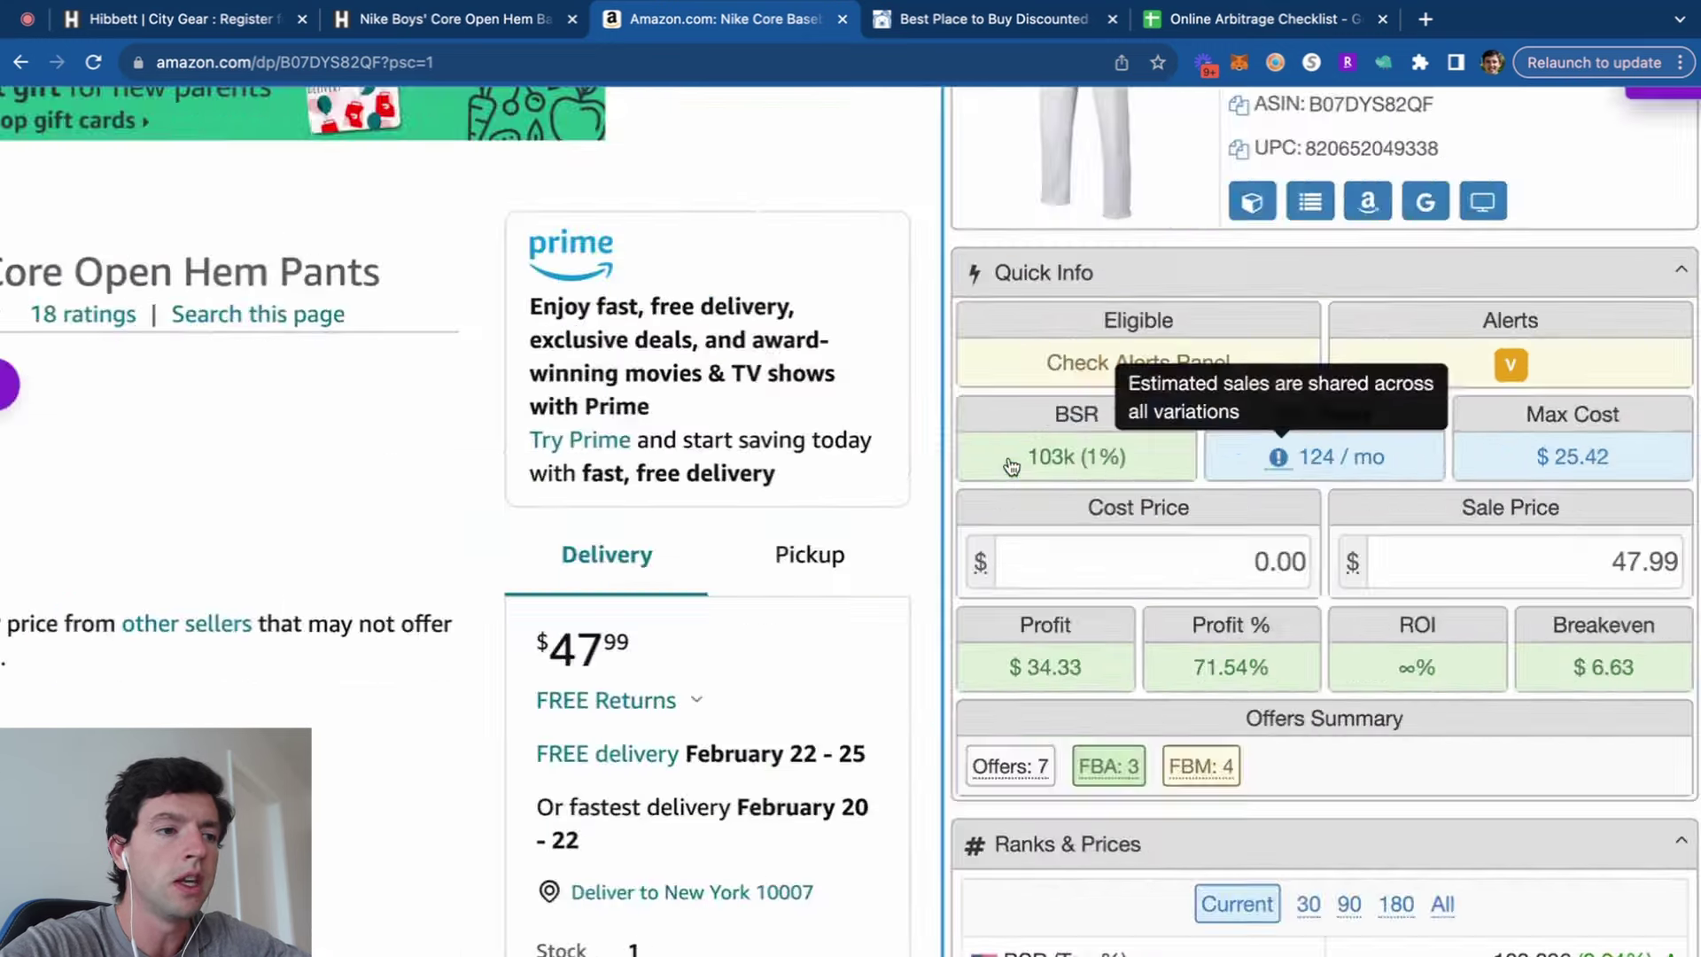
# View the Keepa price history over the full 1757 days and return the range to 3 months.
pyautogui.scroll(-10, 638, 497)
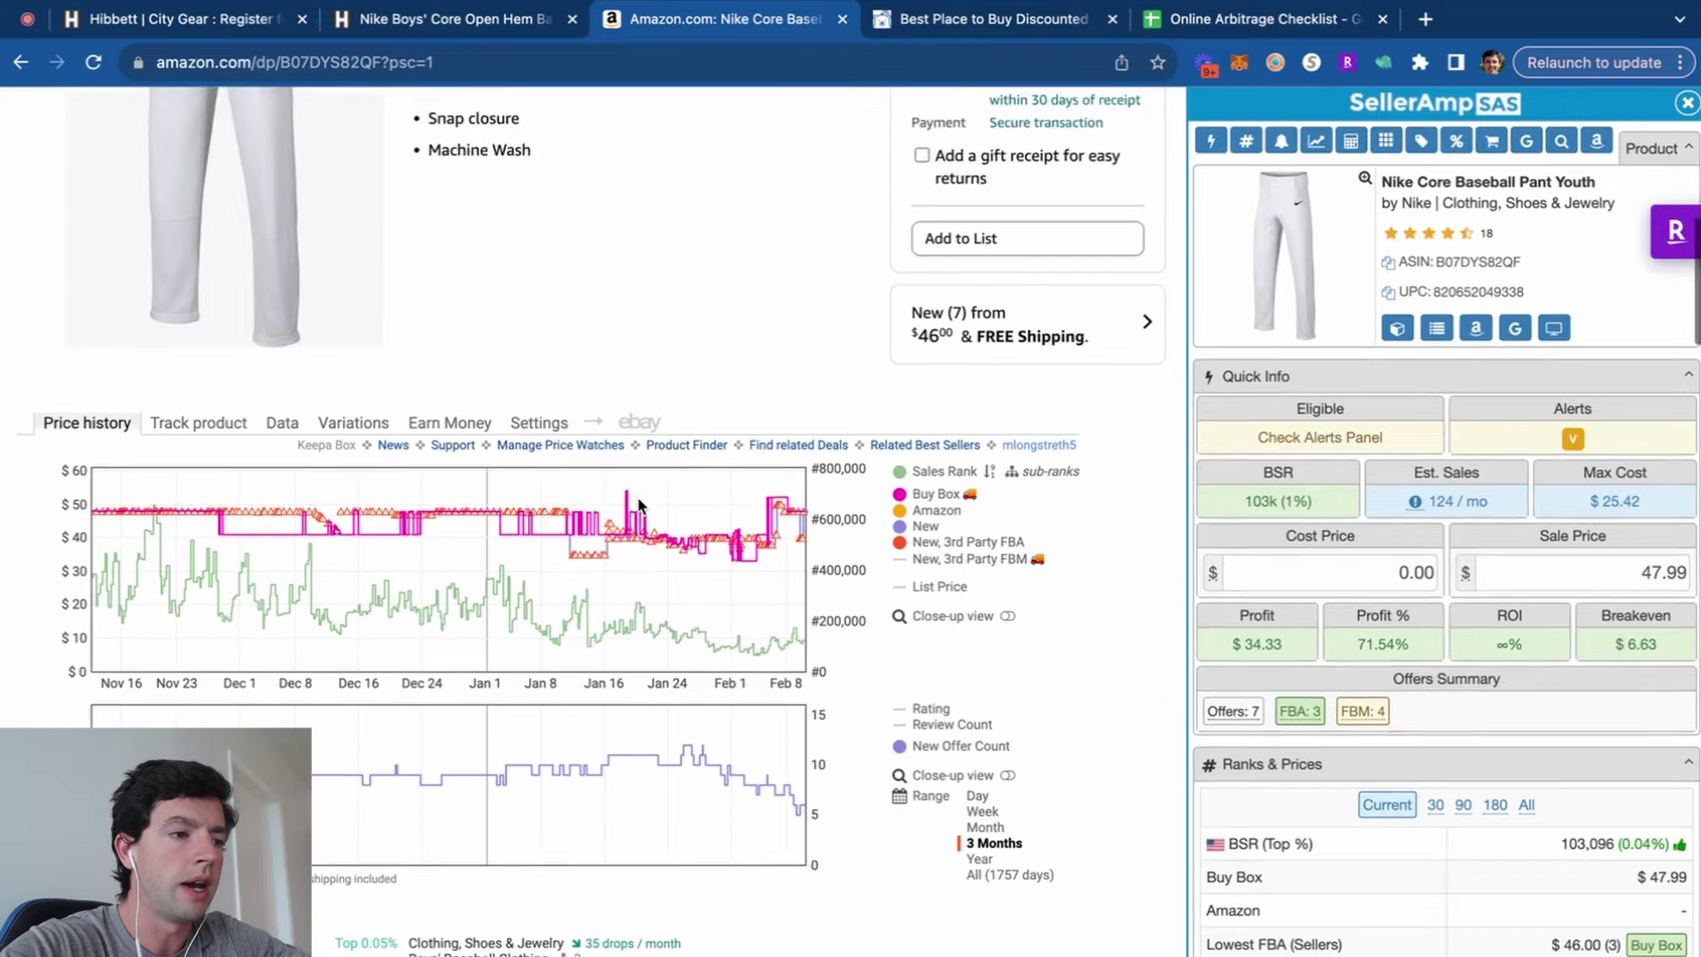
pyautogui.scroll(-2, 638, 505)
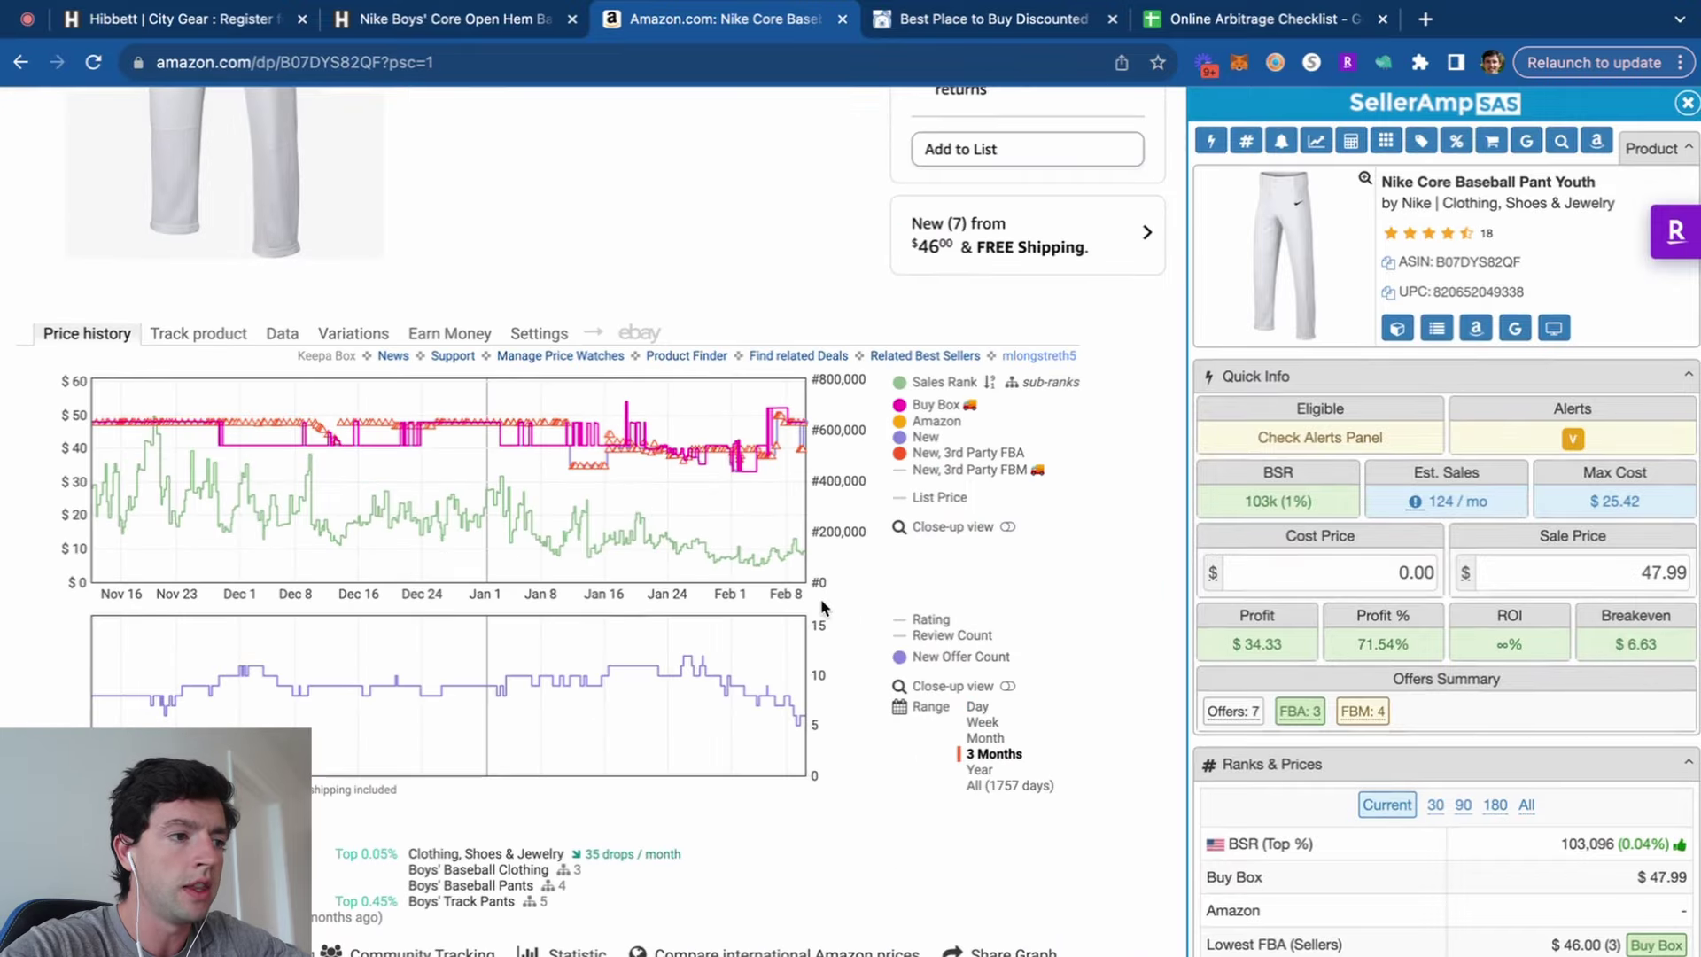
pyautogui.click(1035, 787)
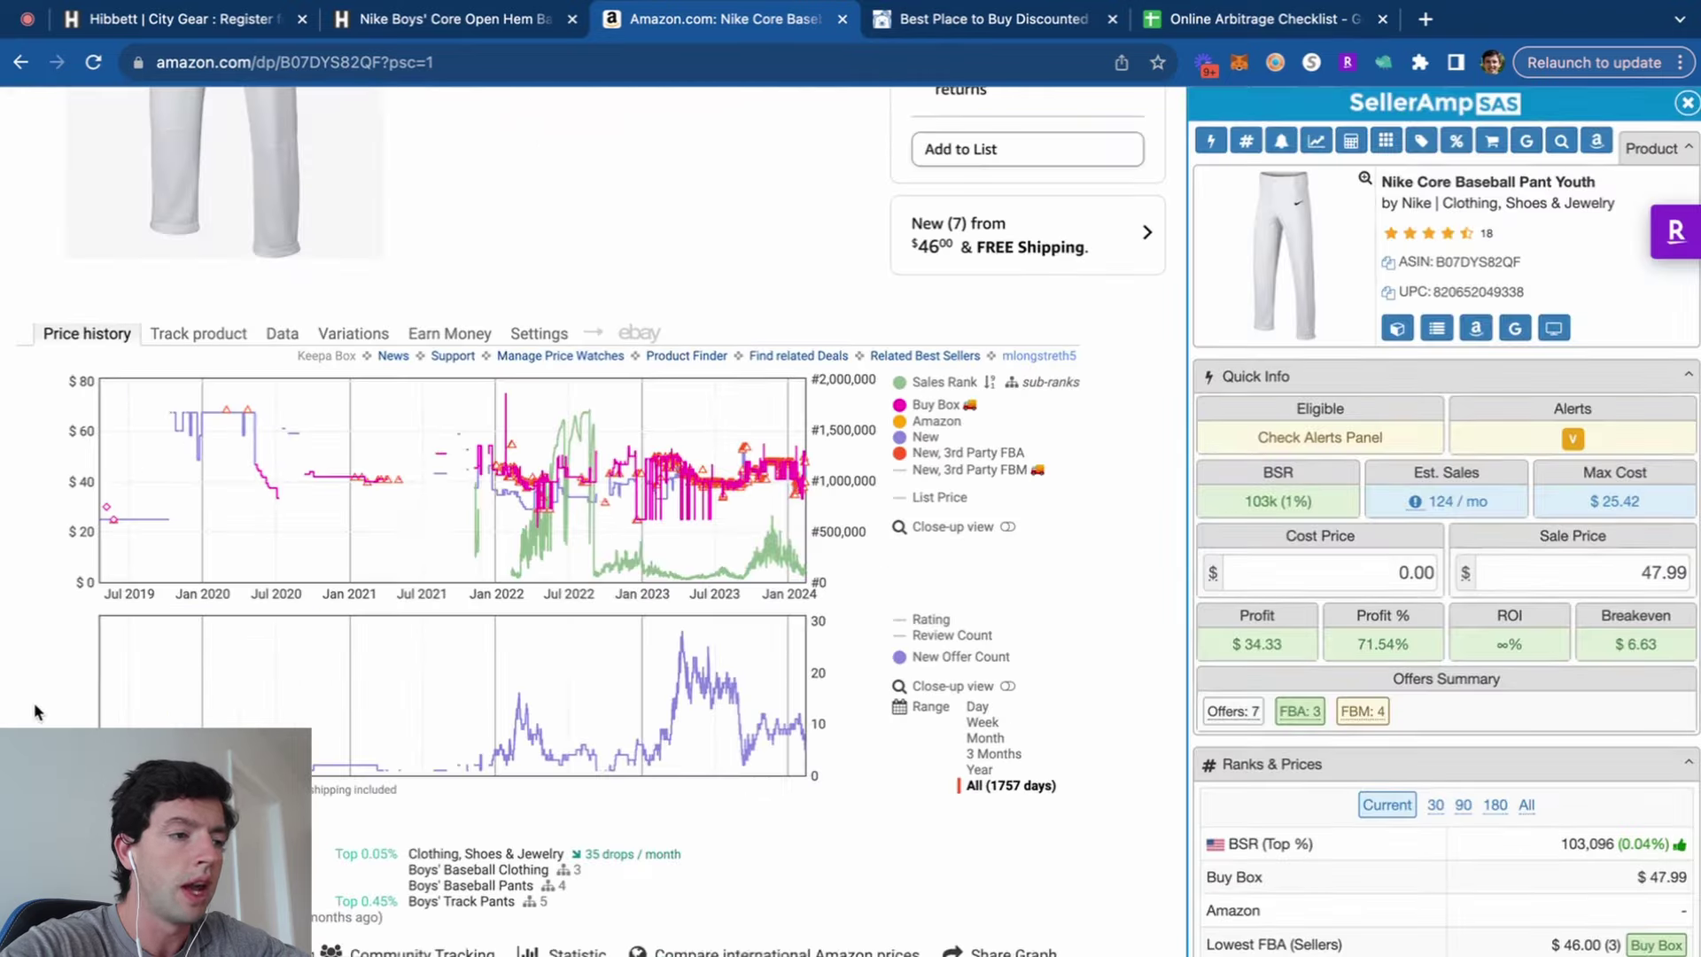
pyautogui.click(992, 754)
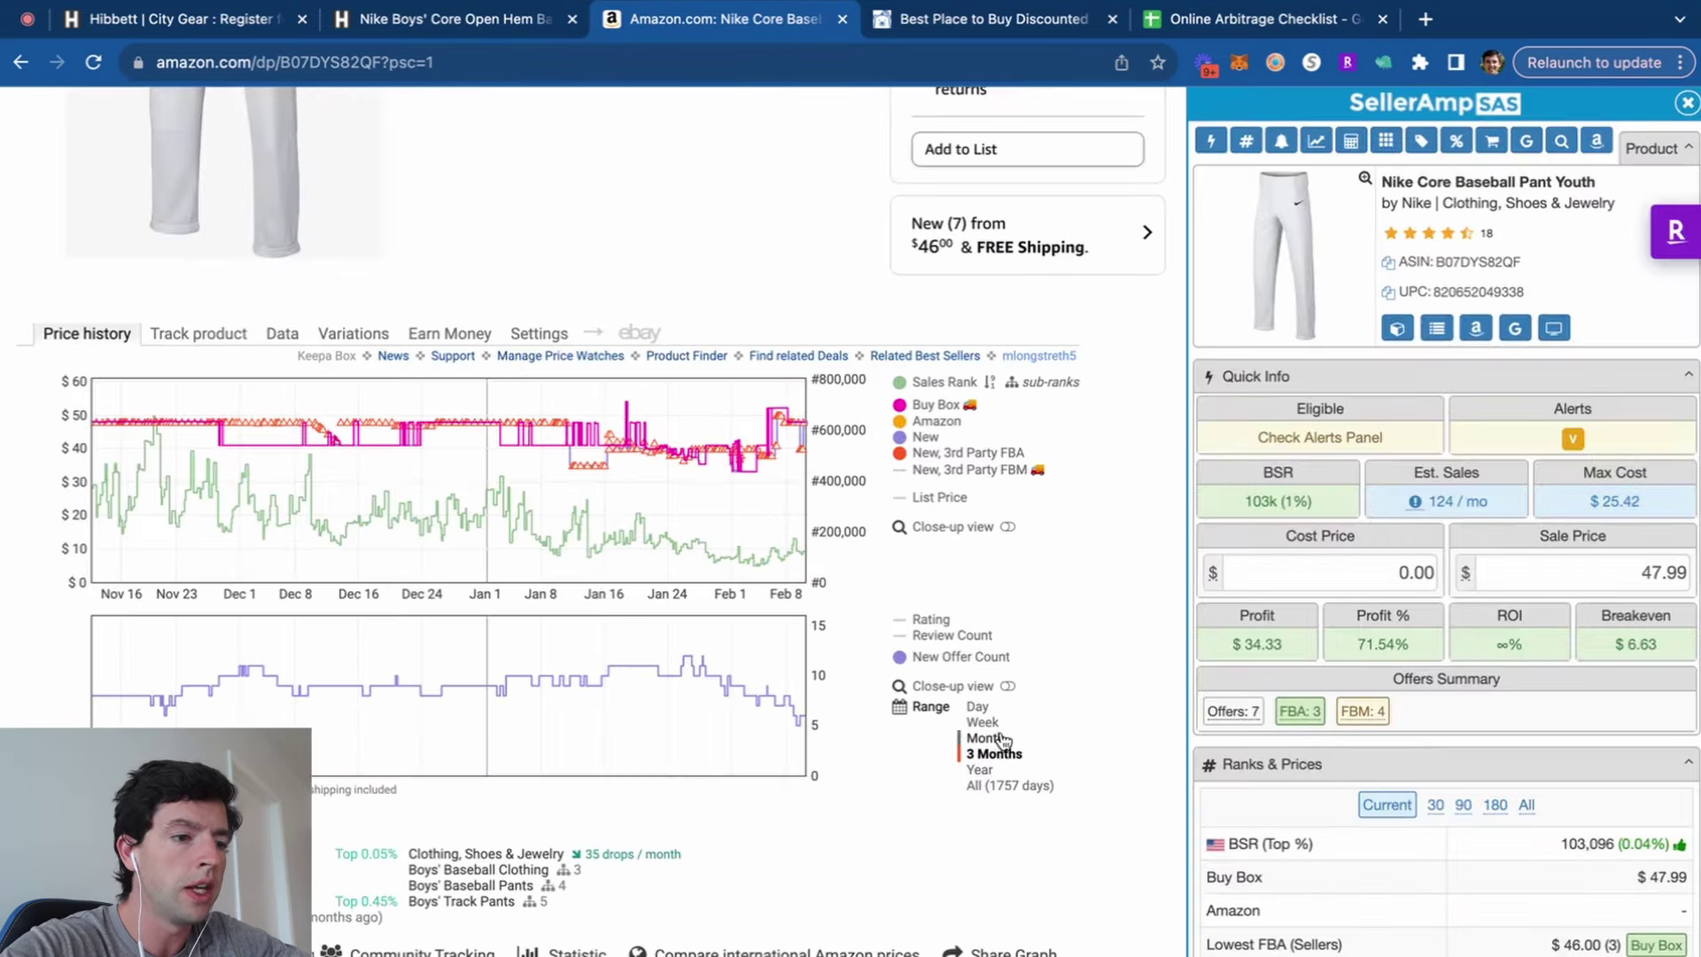
# Show one year of price history and inspect the Buy Box price, sales rank and new offer count trends.
pyautogui.click(980, 769)
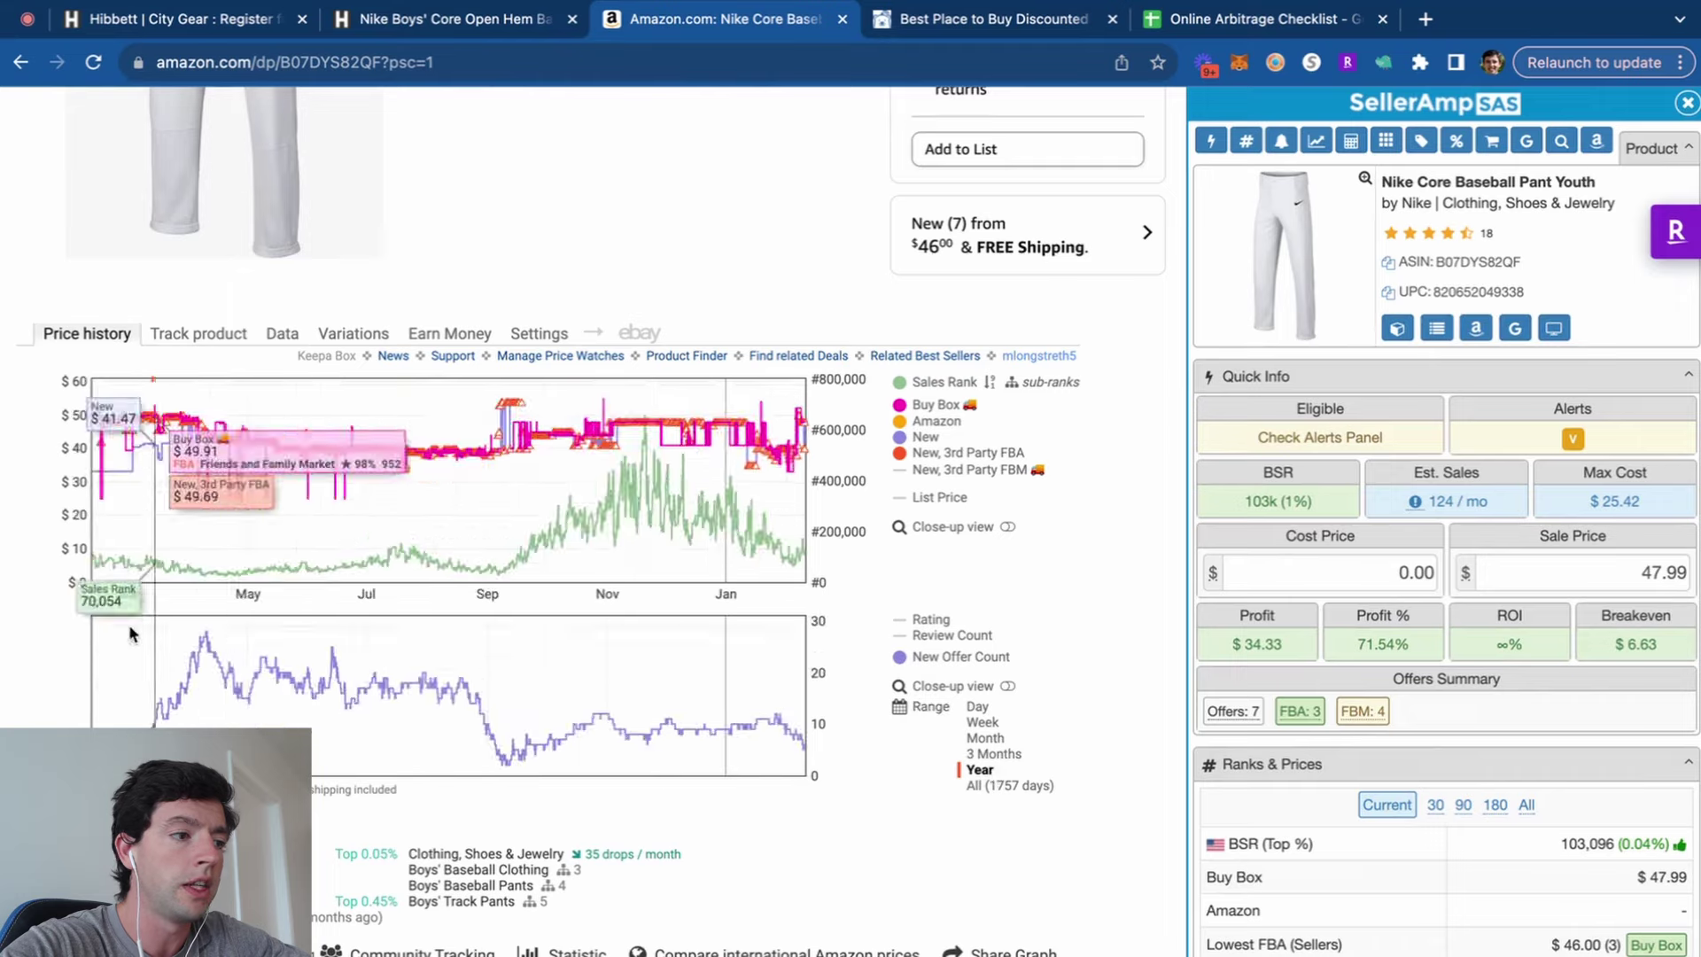
pyautogui.scroll(5, 129, 624)
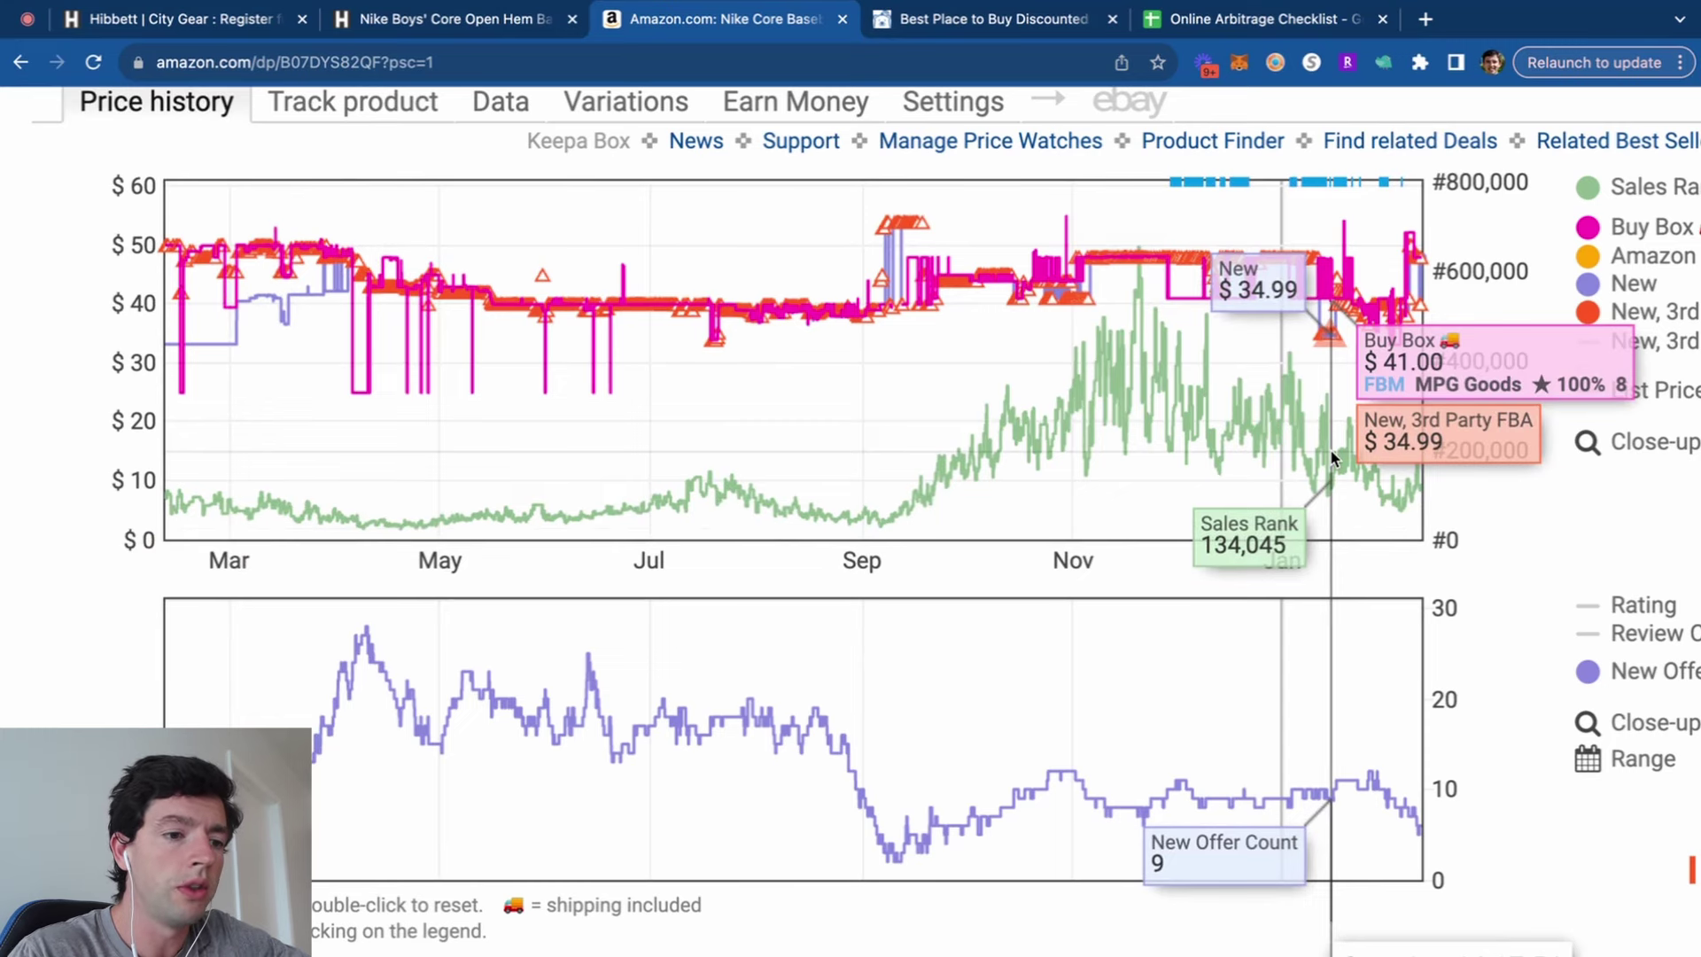
pyautogui.scroll(-1, 1170, 596)
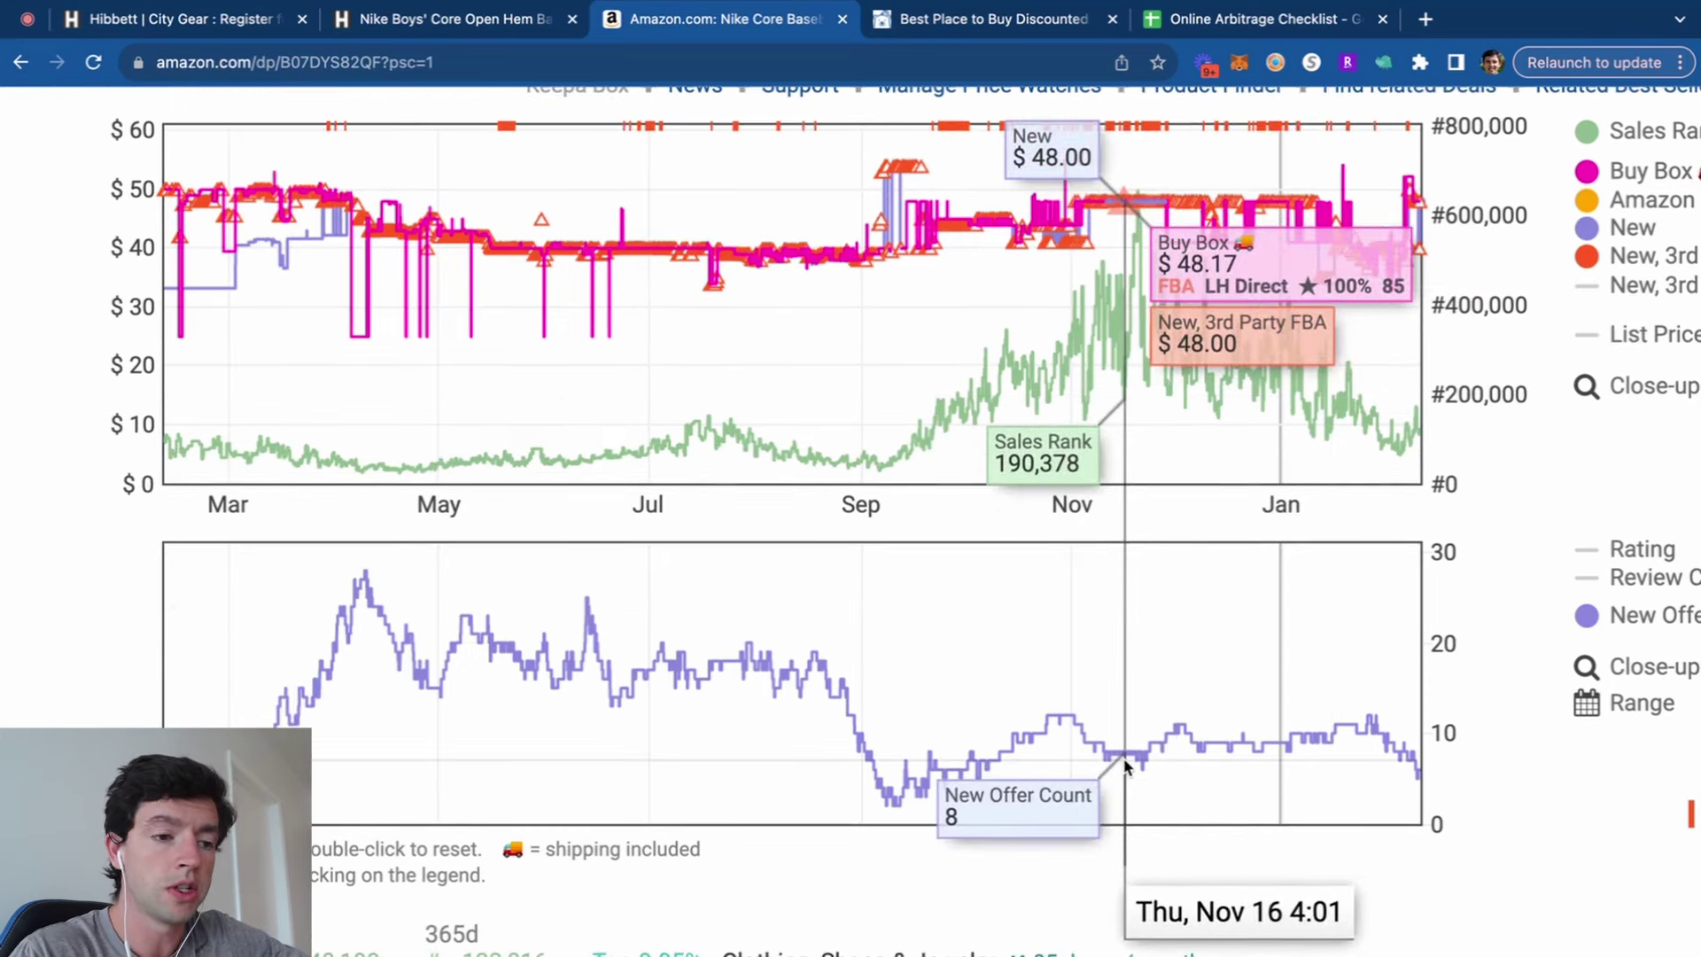
pyautogui.hotkey('ctrl', '-')
pyautogui.hotkey('ctrl', '-')
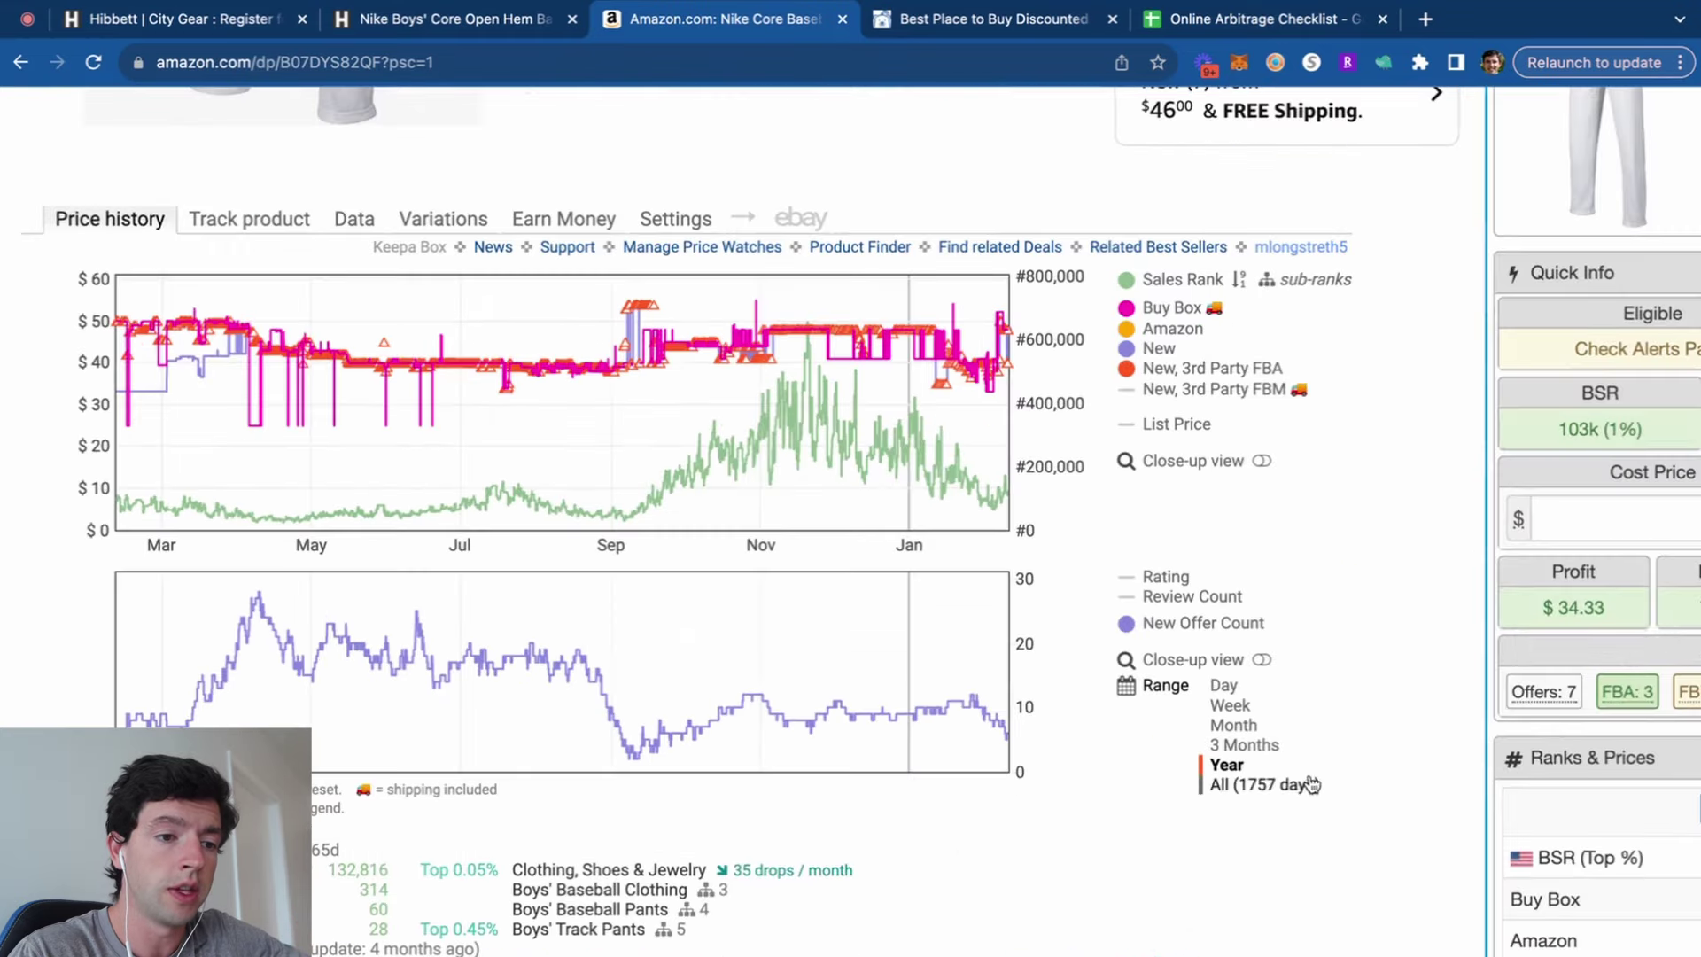
# Set the price history range to 3 months and inspect the recent Buy Box and FBA prices.
pyautogui.click(1245, 745)
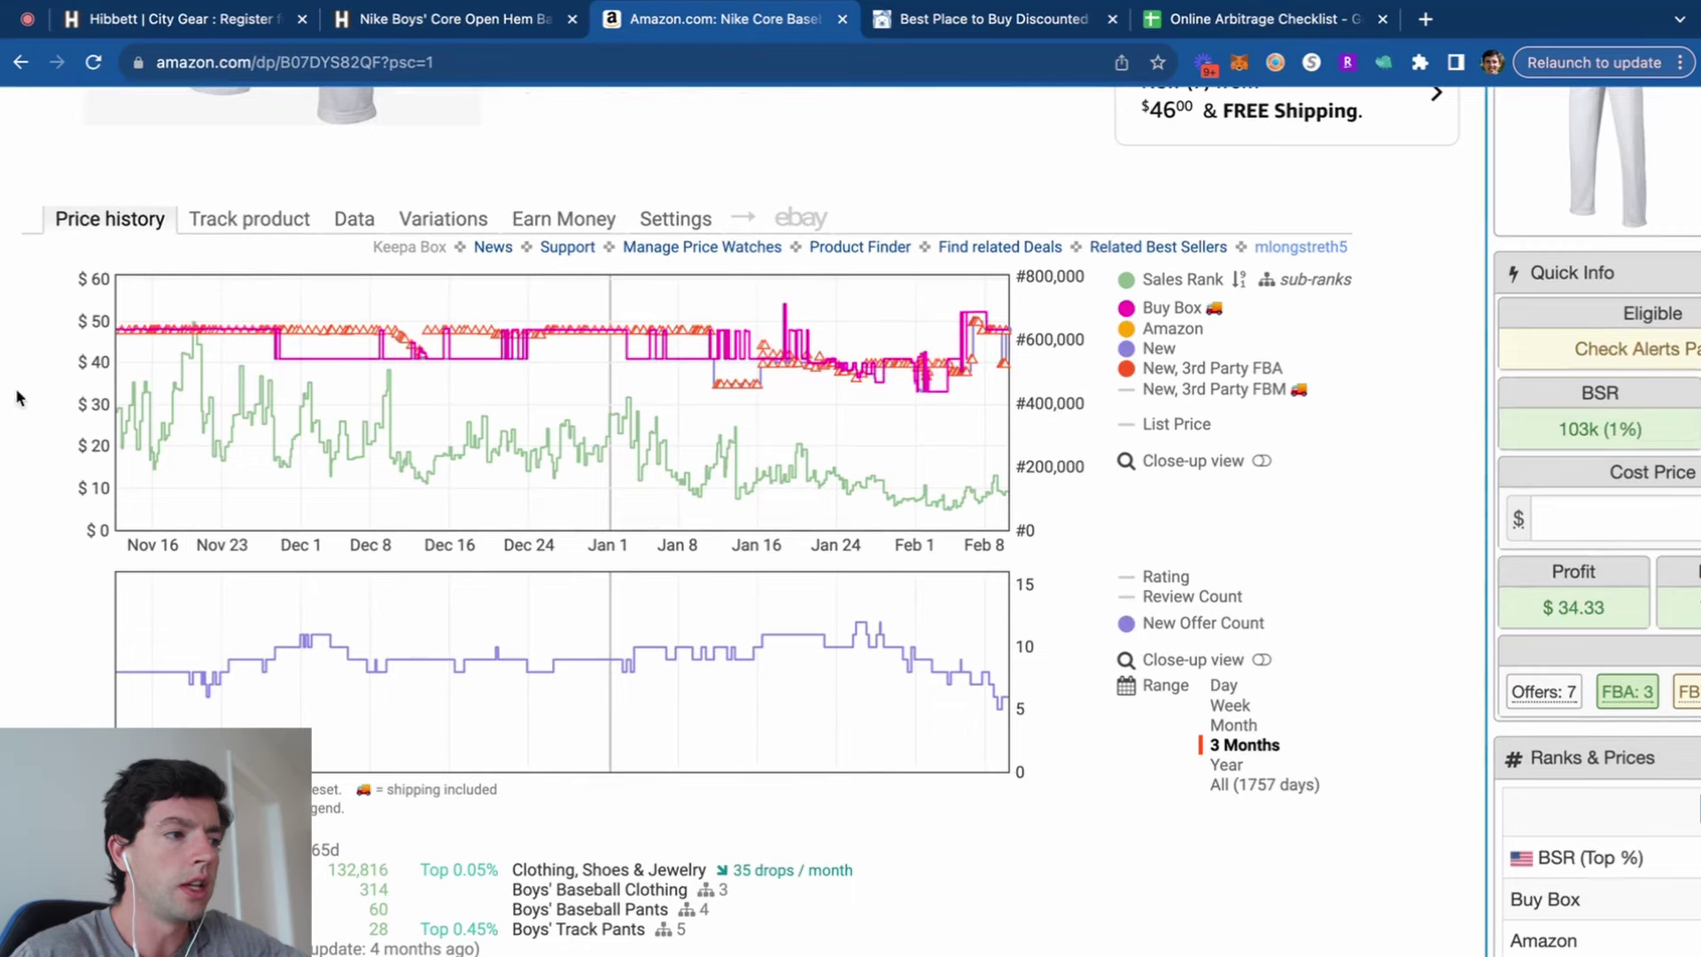
pyautogui.hotkey('ctrl', '+')
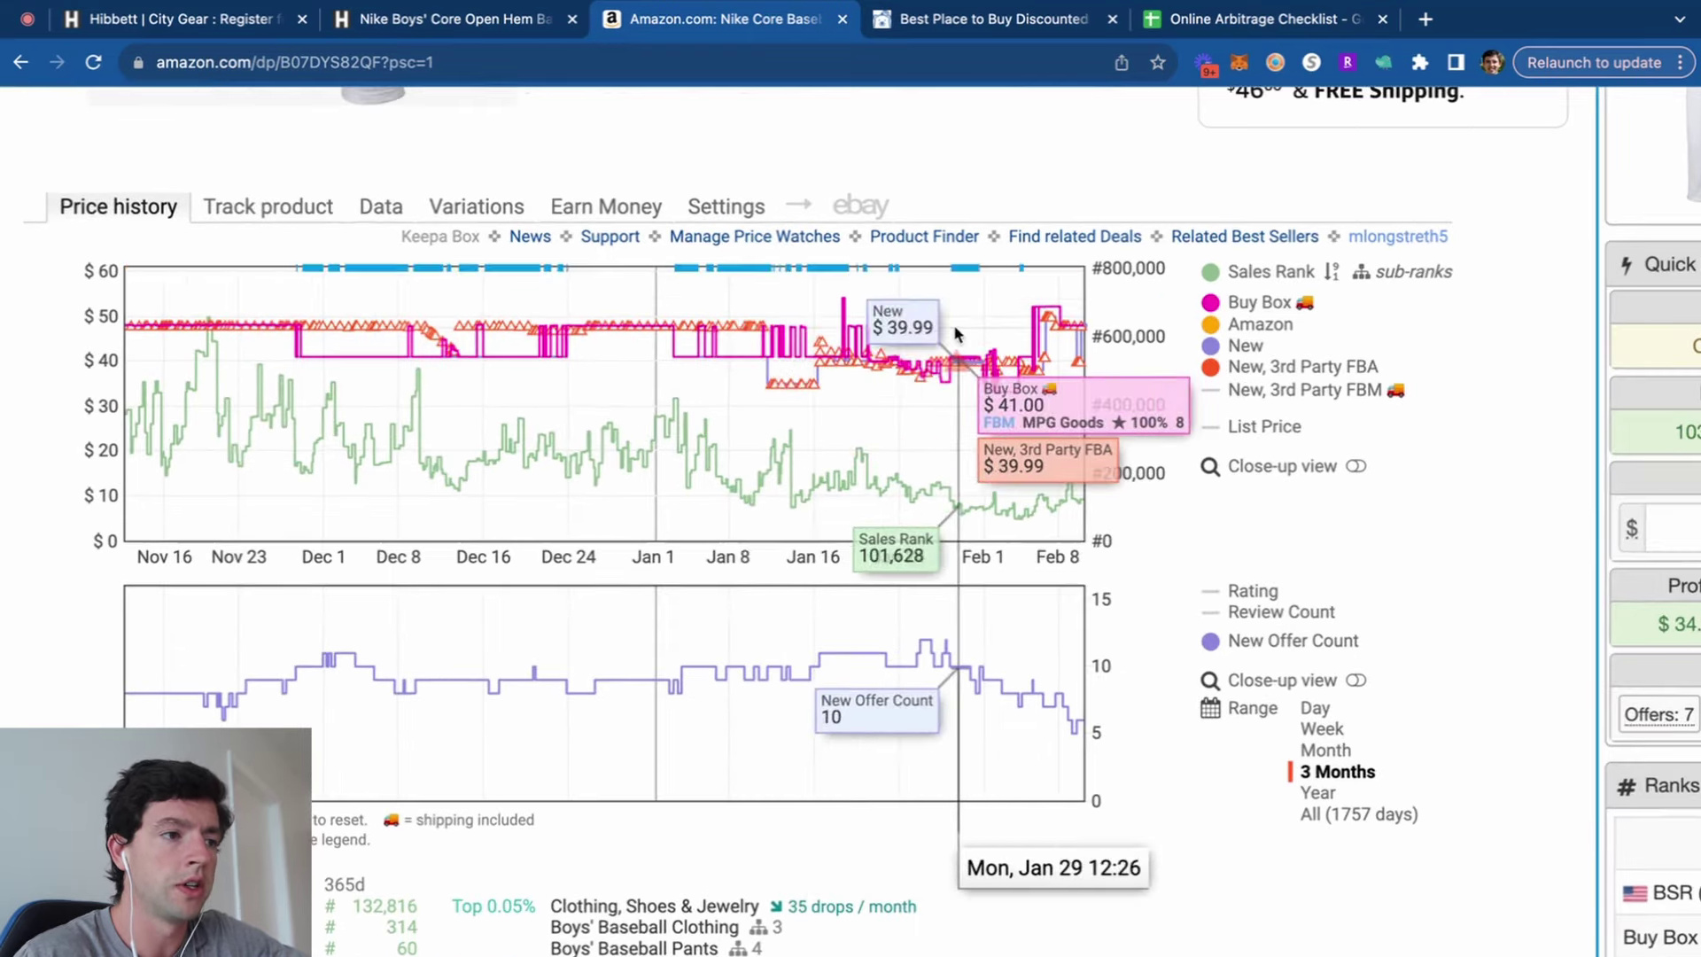
pyautogui.hotkey('ctrl', '-')
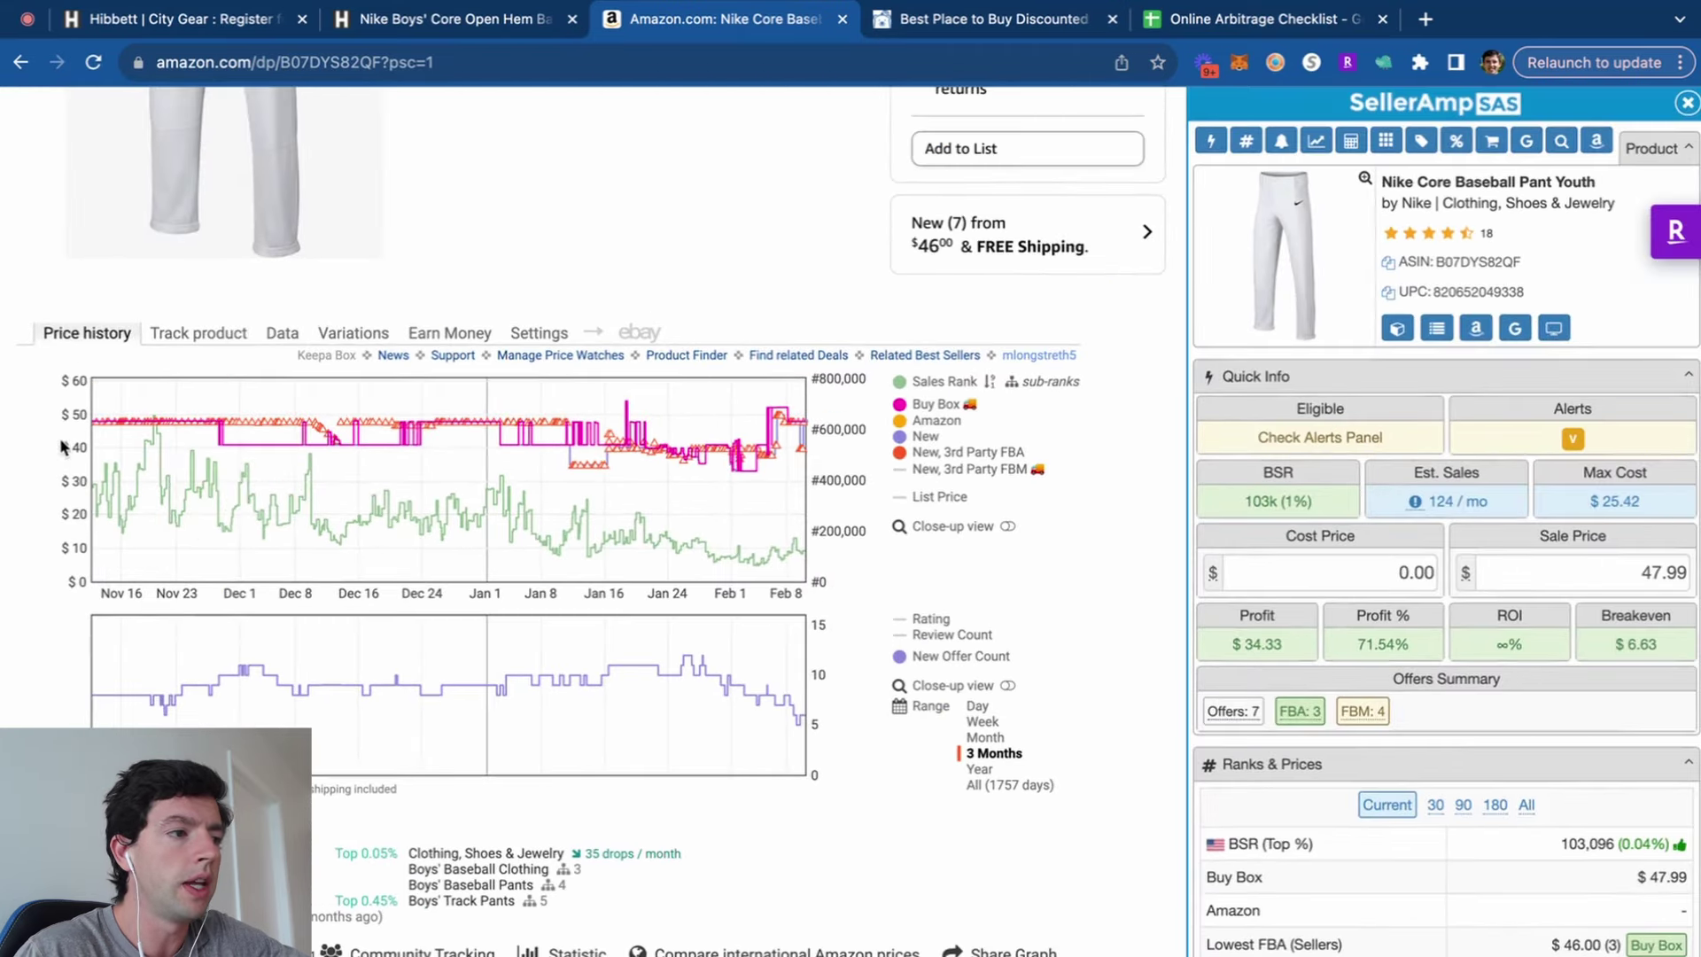
# Open Keepa's product data details and mark the Buy Box 90-day average price.
pyautogui.click(270, 335)
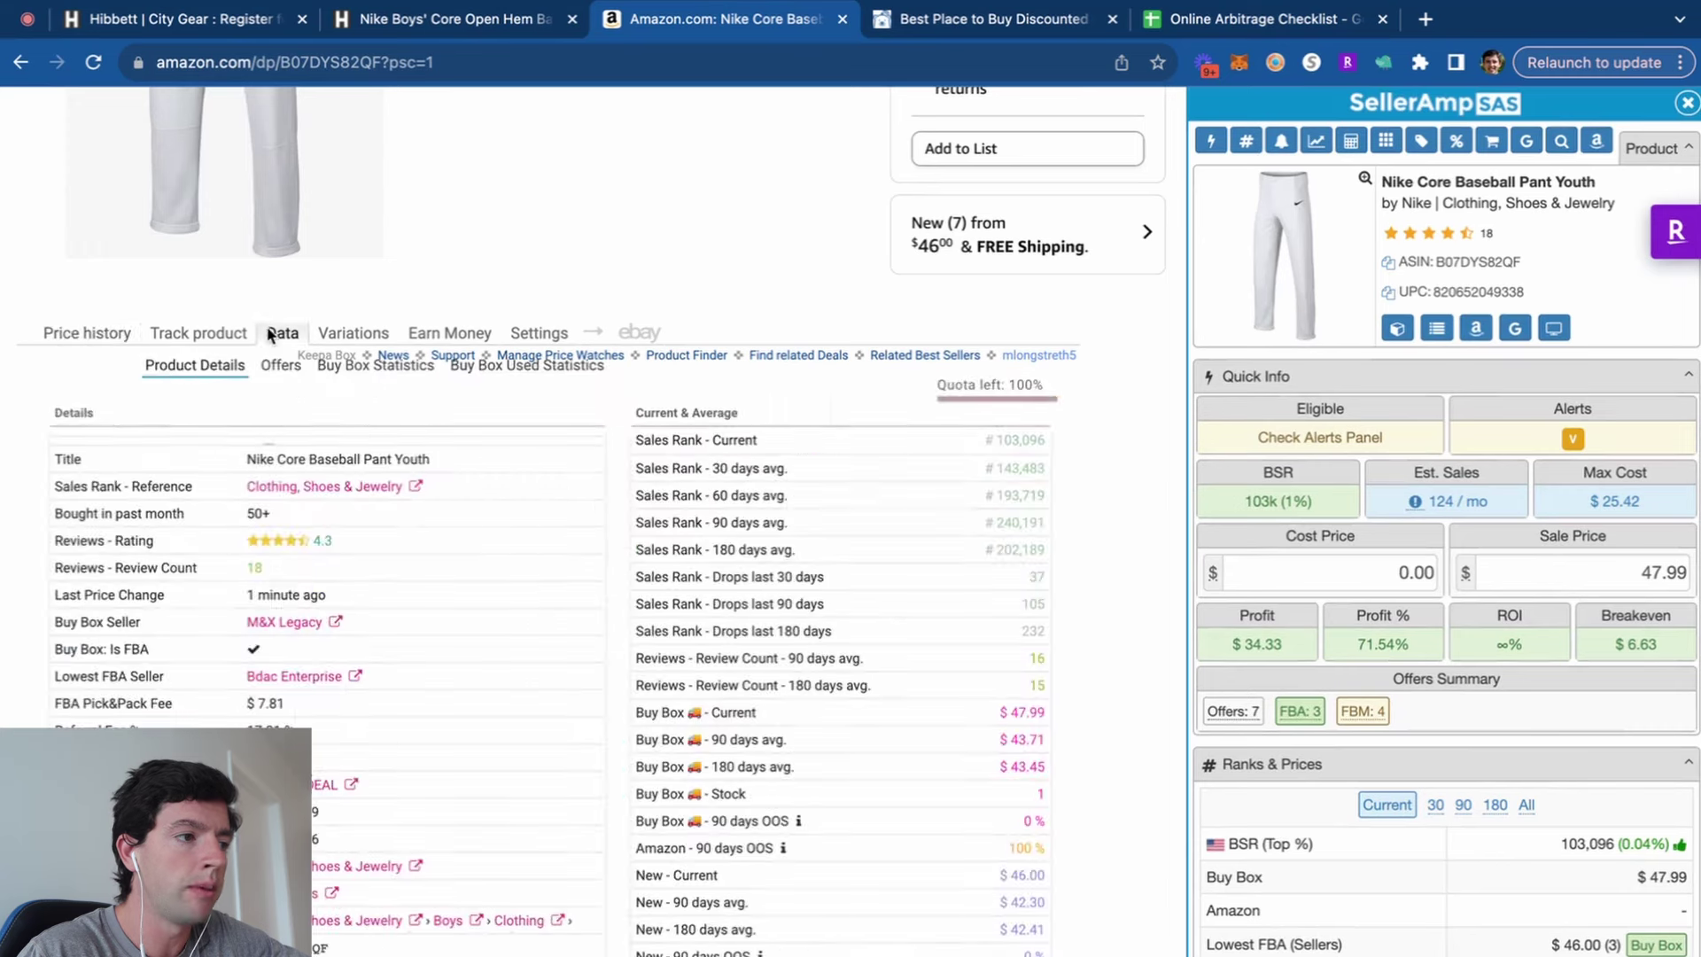
pyautogui.scroll(-1, 270, 336)
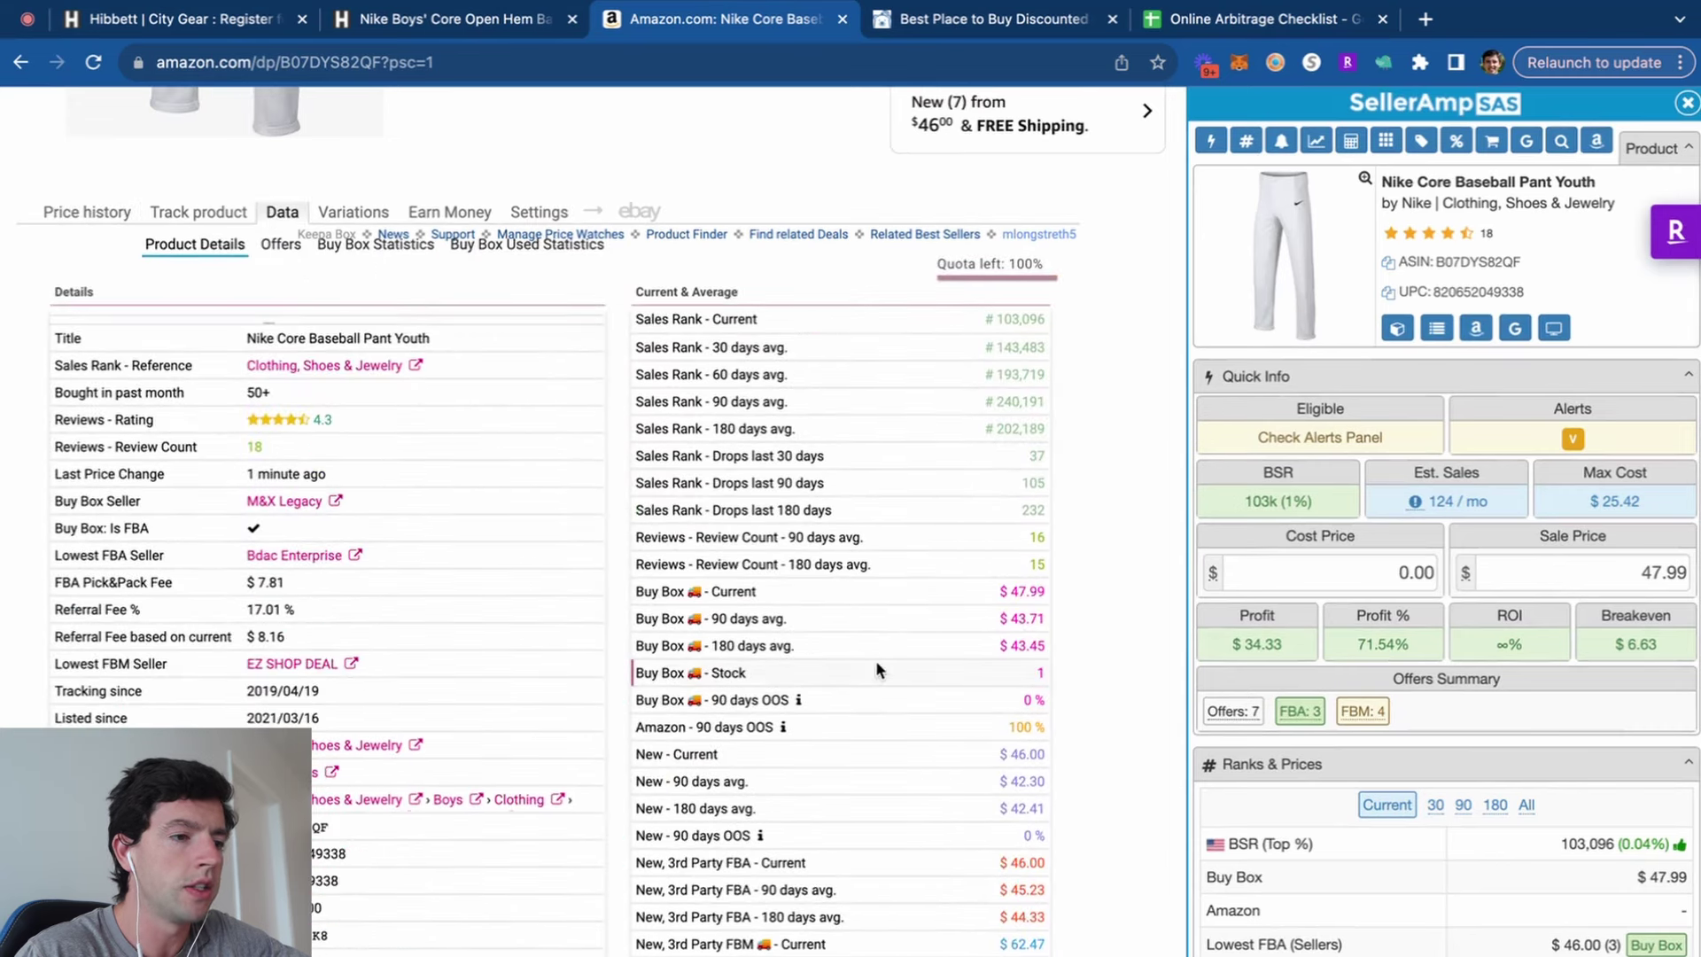
pyautogui.scroll(5, 875, 661)
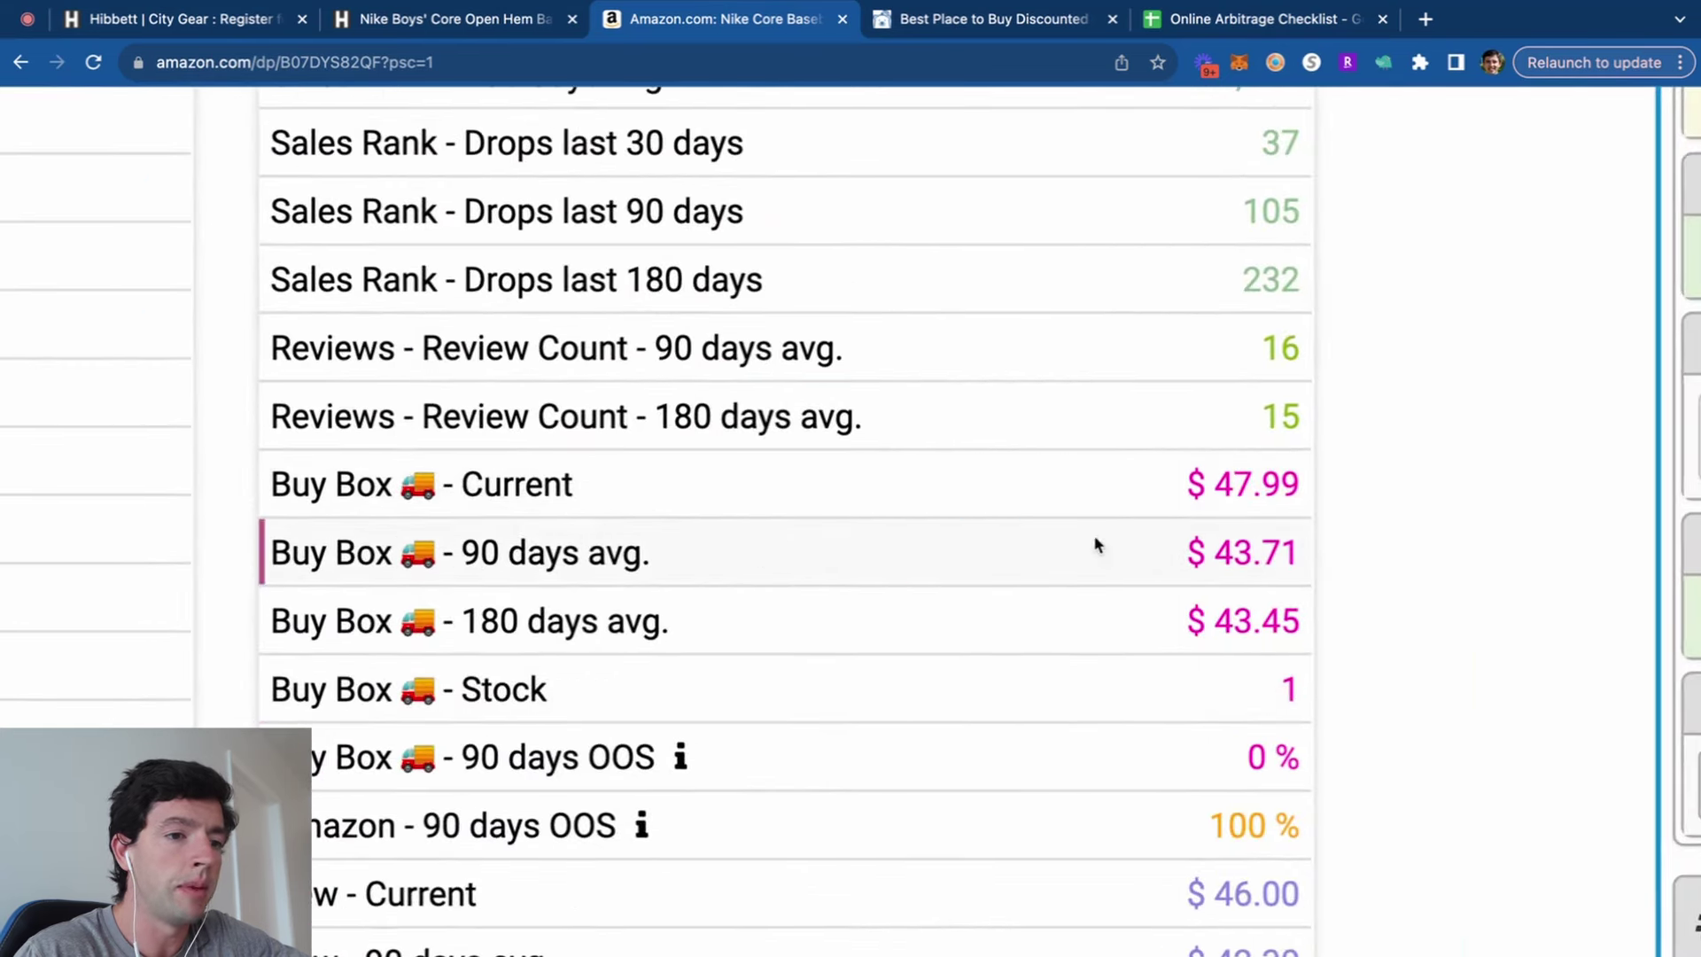
pyautogui.click(1147, 551)
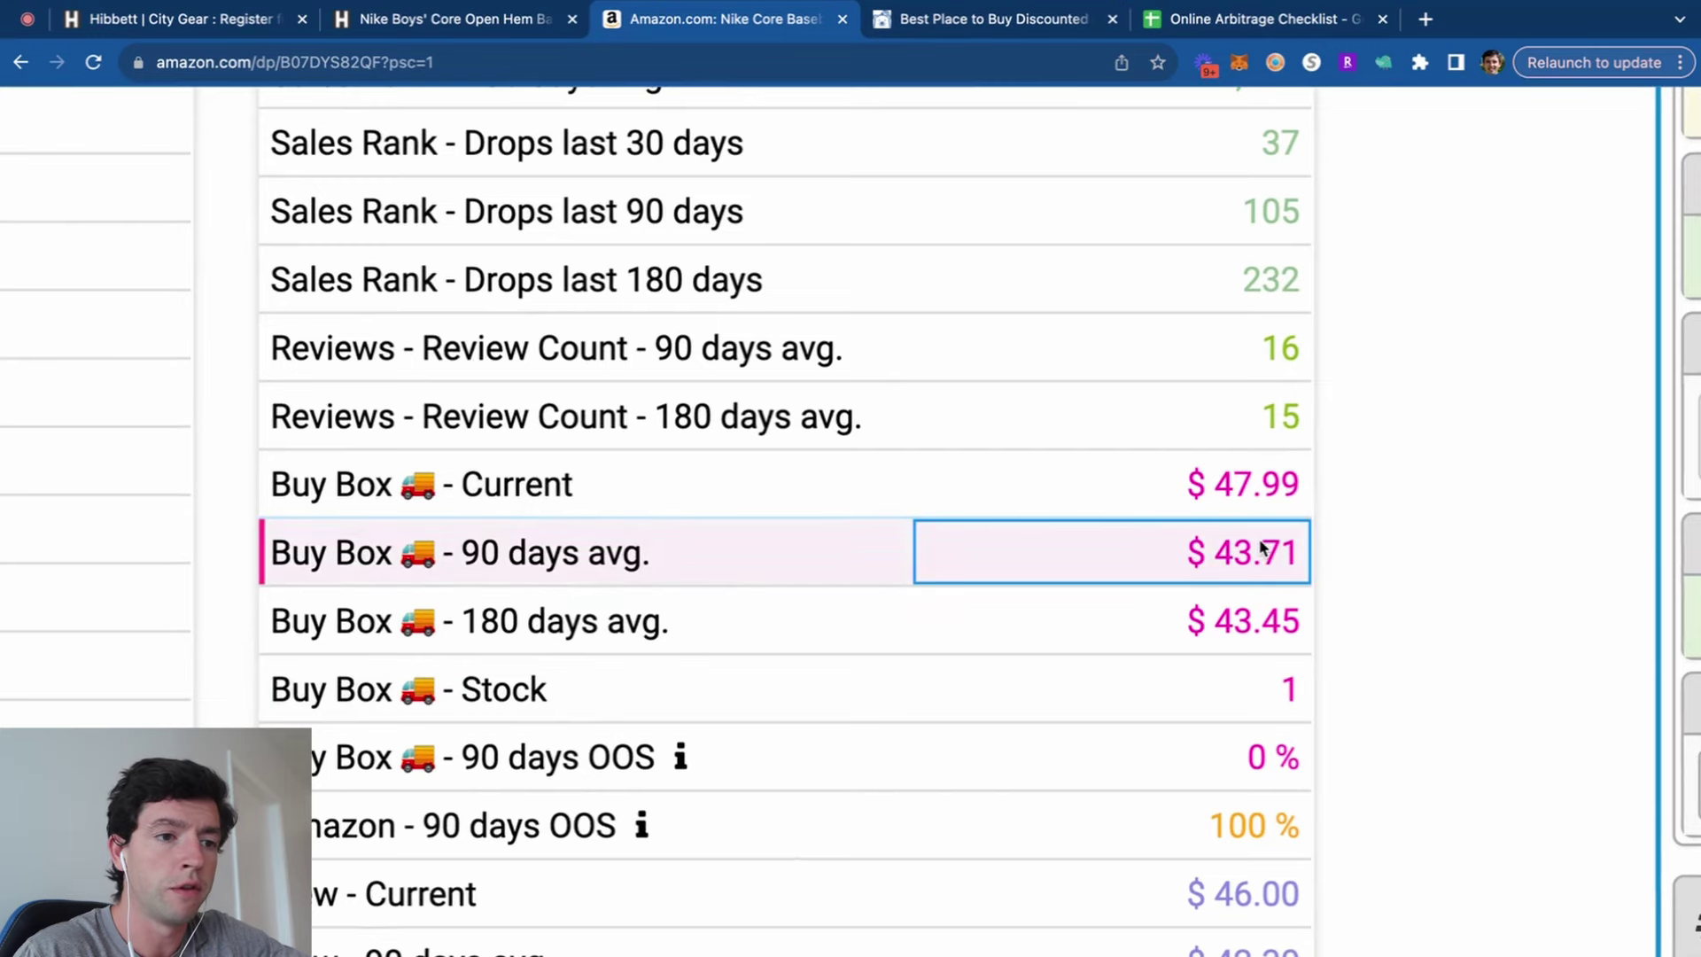
# Set the sale price of the baseball pants to $44 in the SellerAmp calculator.
pyautogui.scroll(-5, 1267, 551)
pyautogui.click(1479, 578)
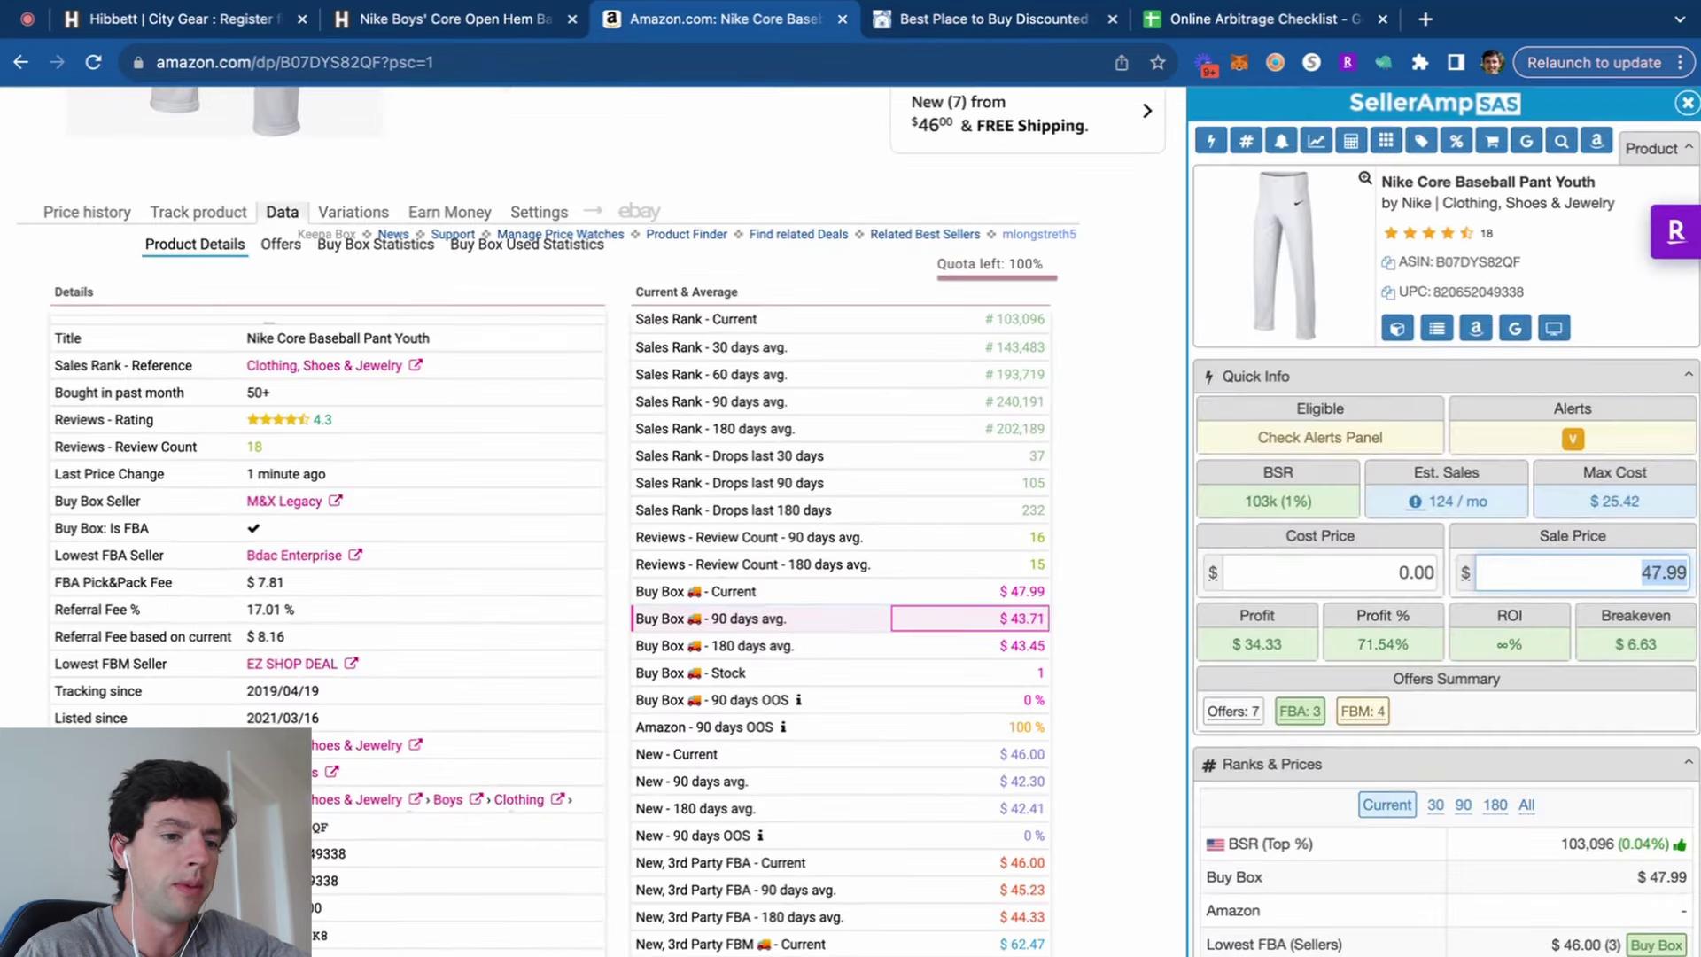
pyautogui.write('44')
pyautogui.click(1666, 530)
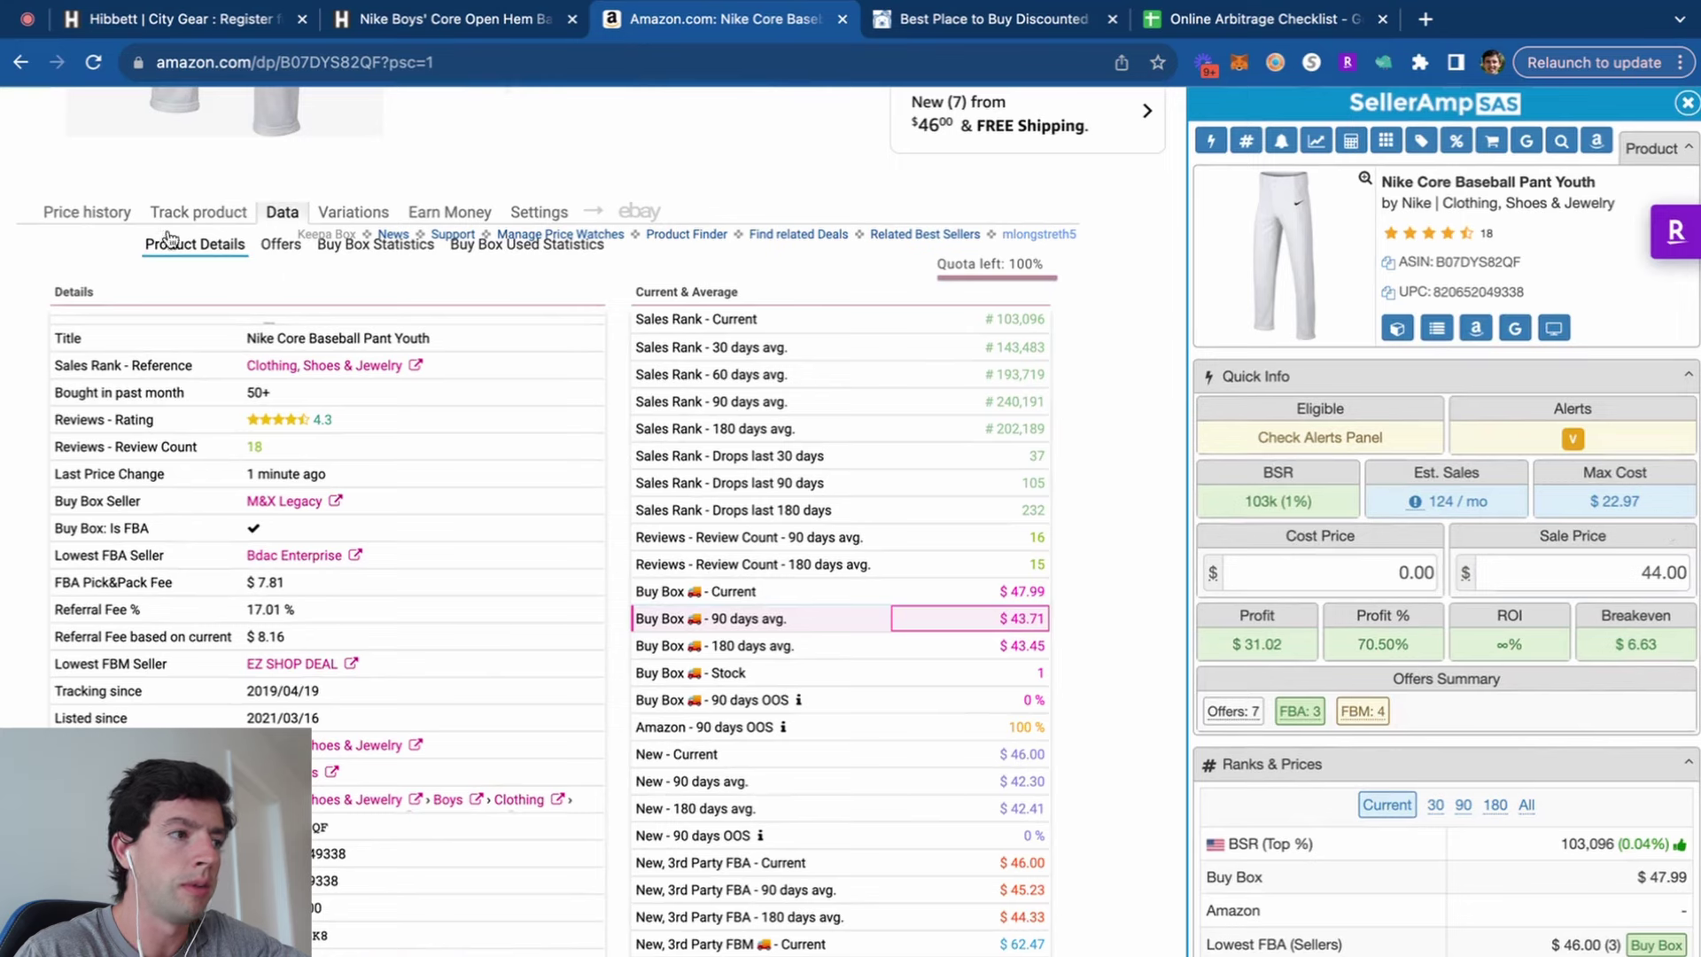
# Return to Keepa's price history chart and inspect the Buy Box and FBA prices for late January and early February.
pyautogui.click(86, 213)
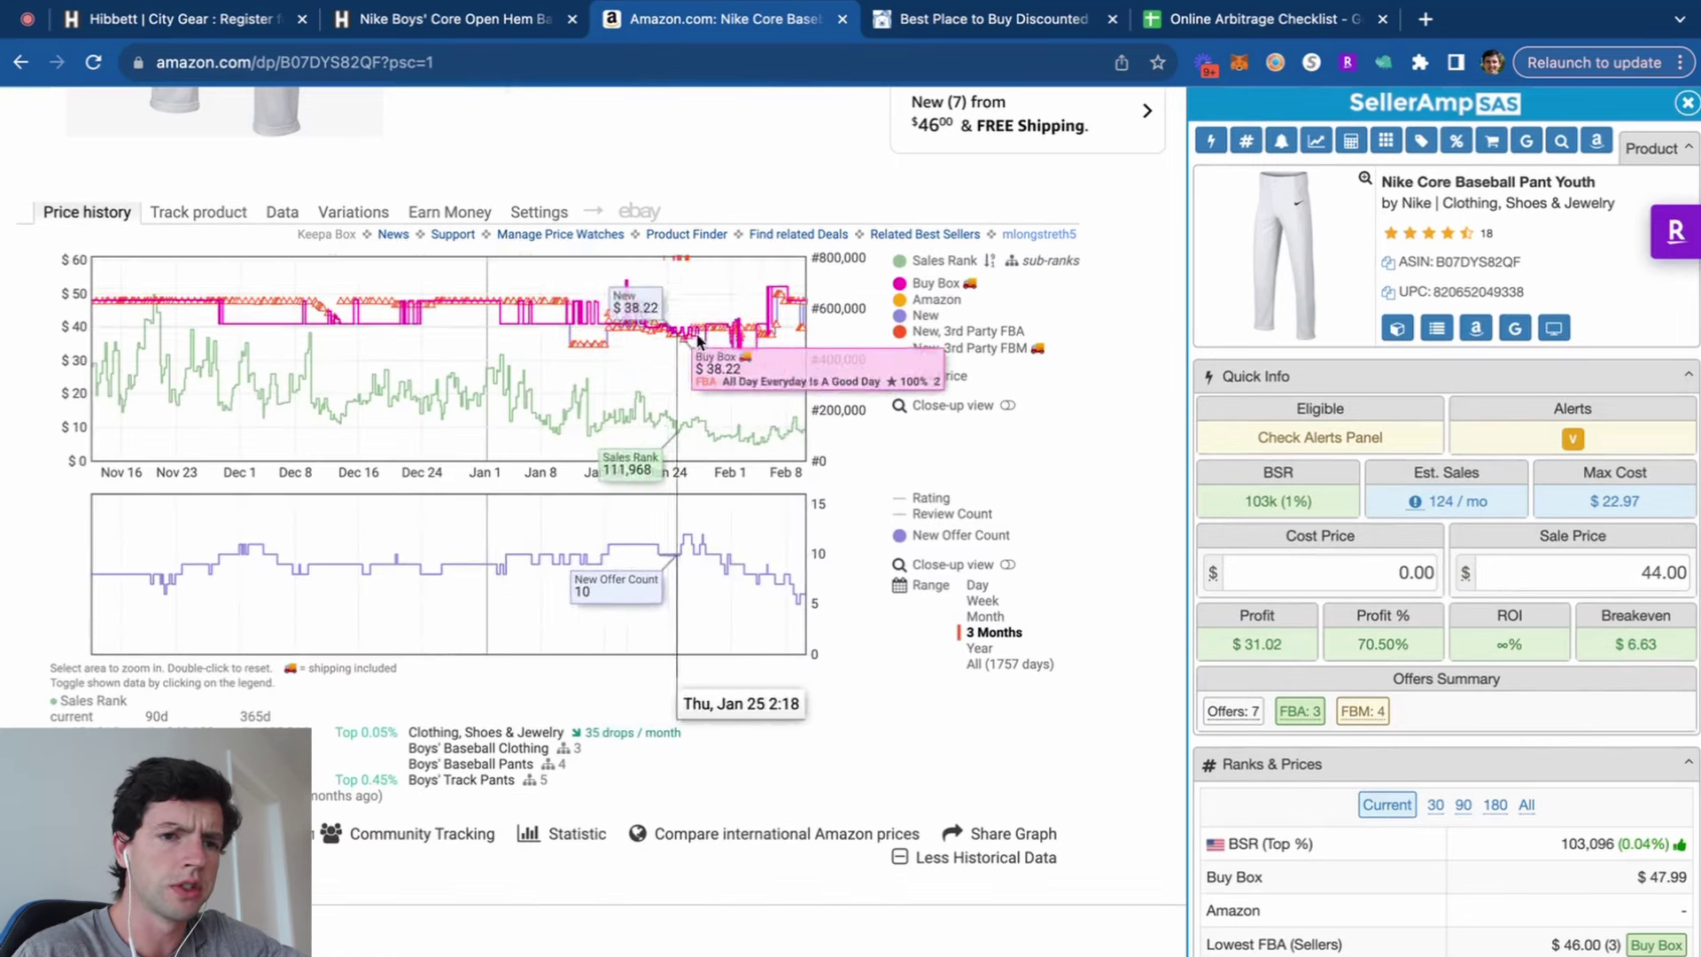
pyautogui.scroll(1, 774, 304)
pyautogui.scroll(3, 774, 304)
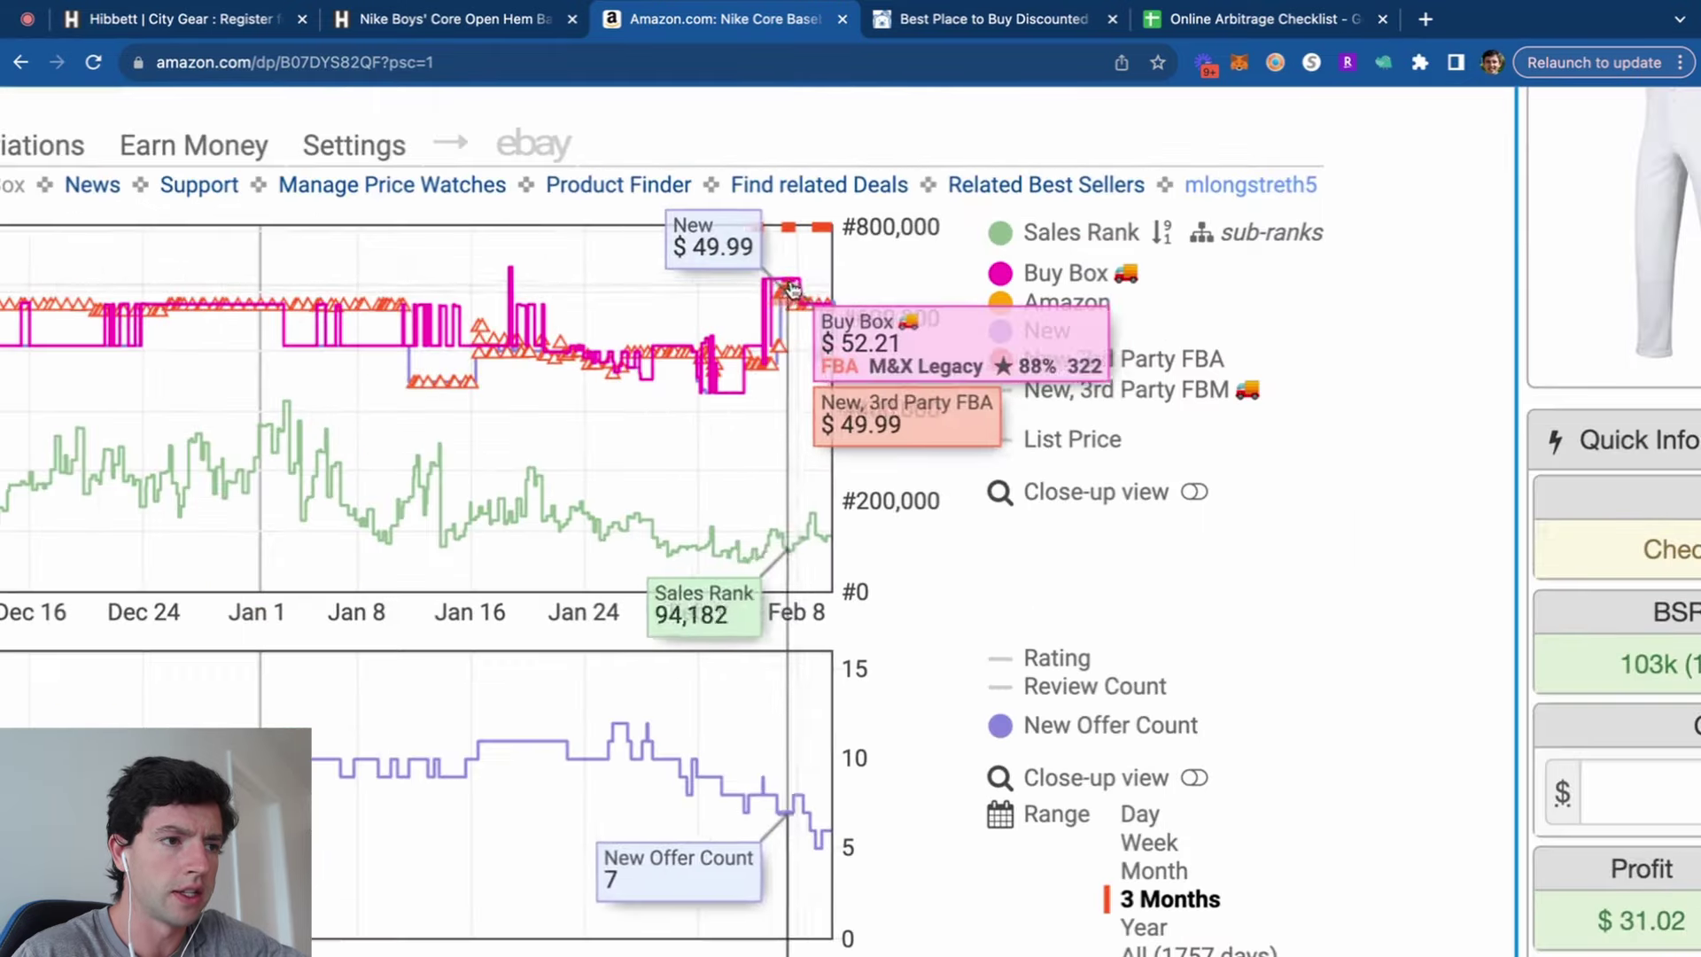
pyautogui.scroll(-4, 783, 266)
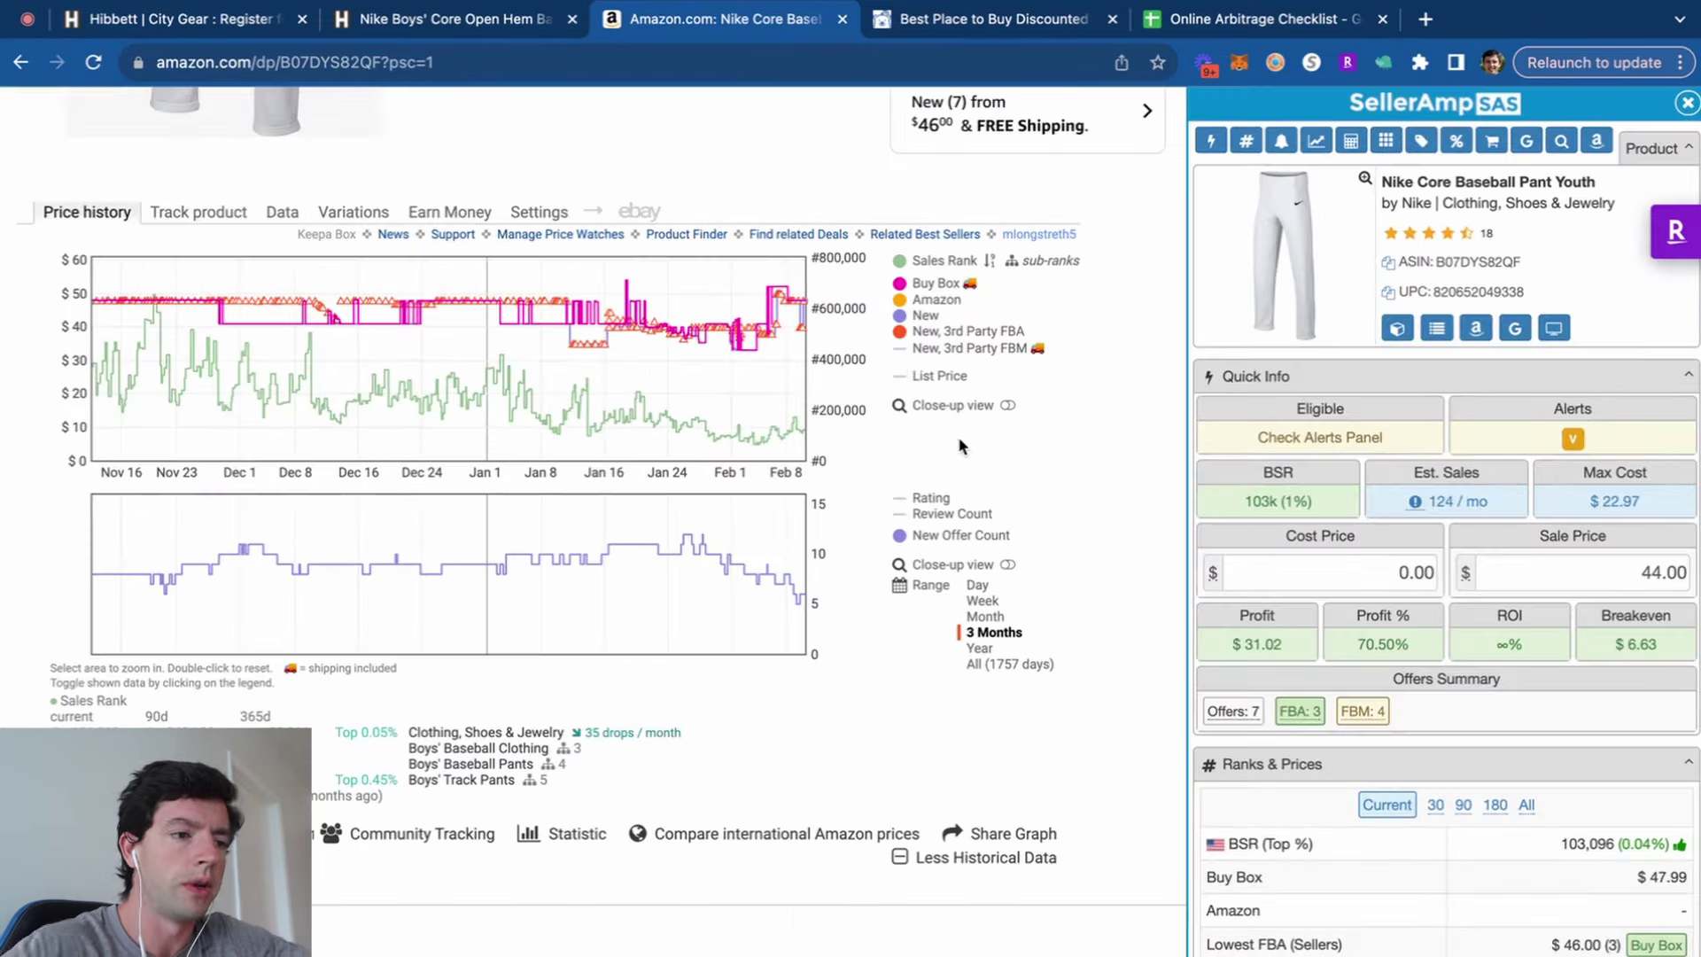
pyautogui.scroll(-10, 736, 529)
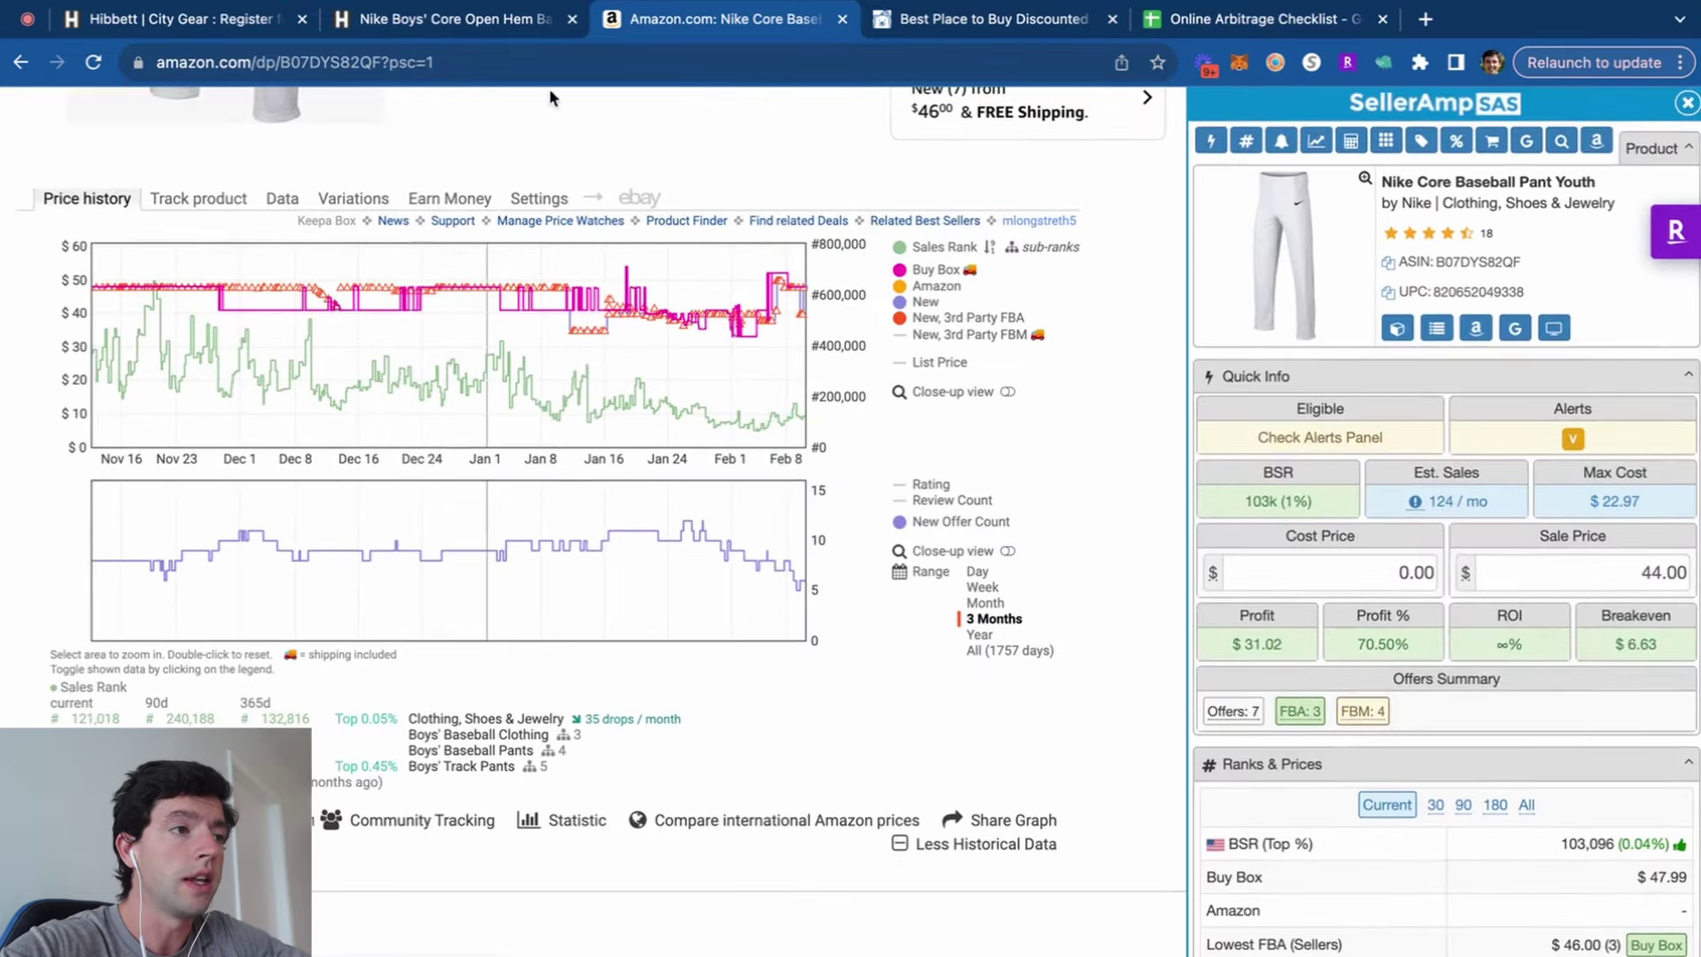
# Review the retail price and selected size and color of the Nike pants on the Hibbett product page.
pyautogui.click(483, 20)
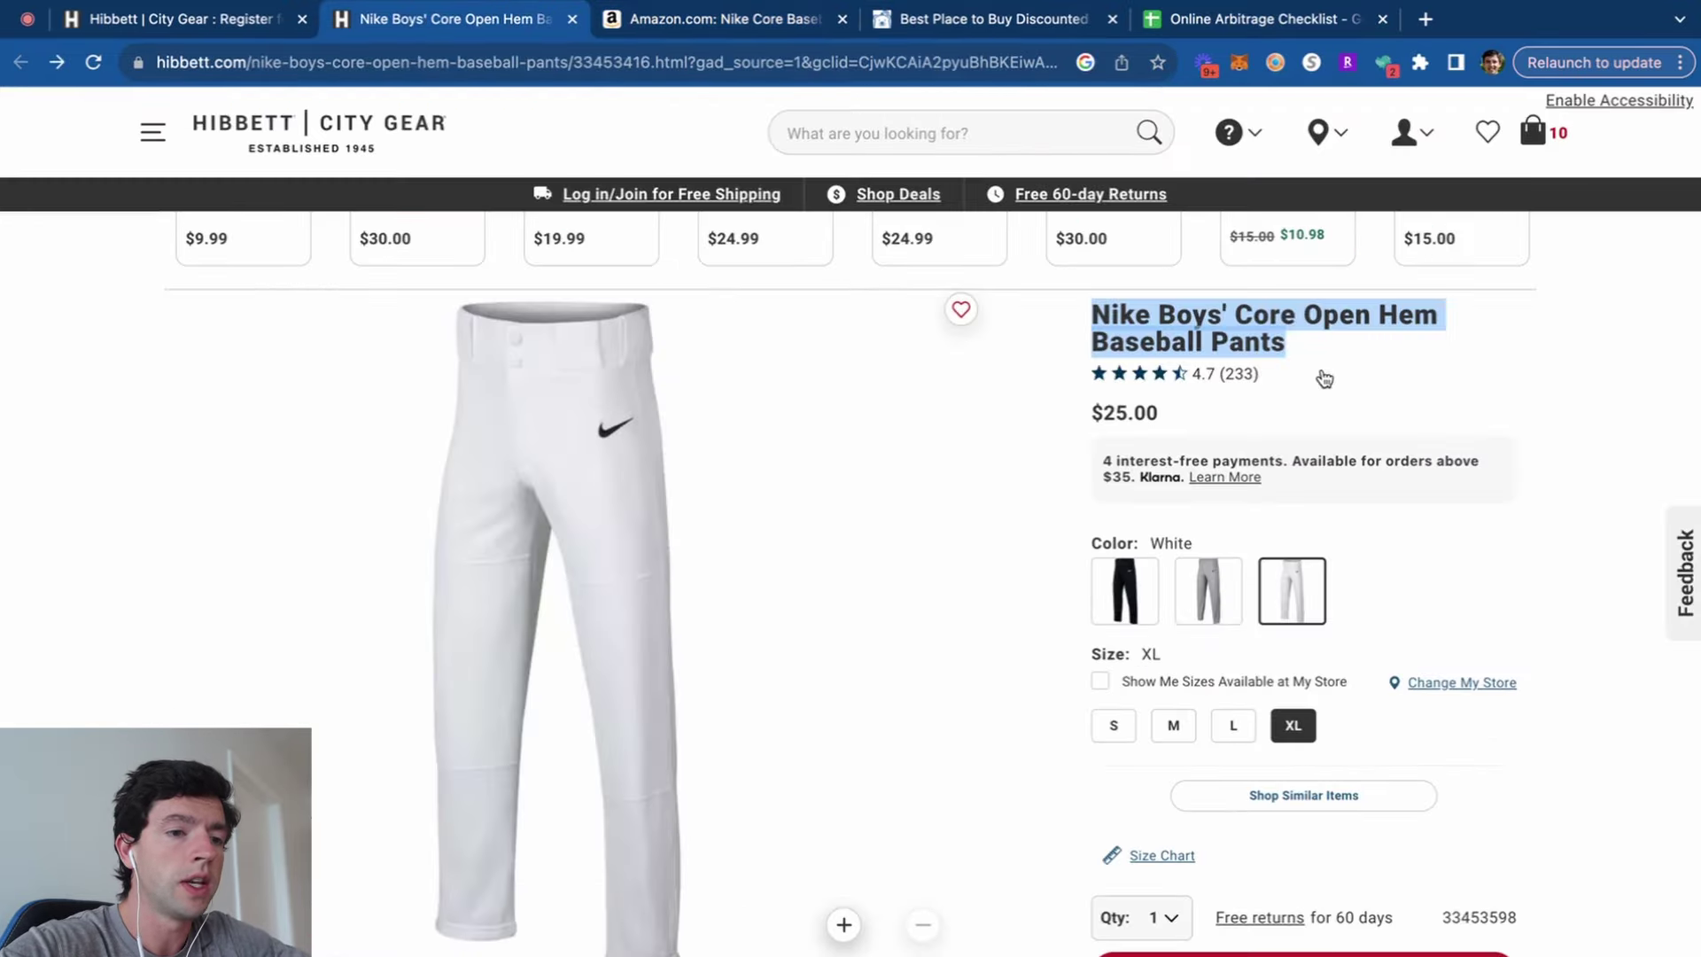
pyautogui.scroll(-15, 1519, 349)
pyautogui.scroll(20, 1519, 349)
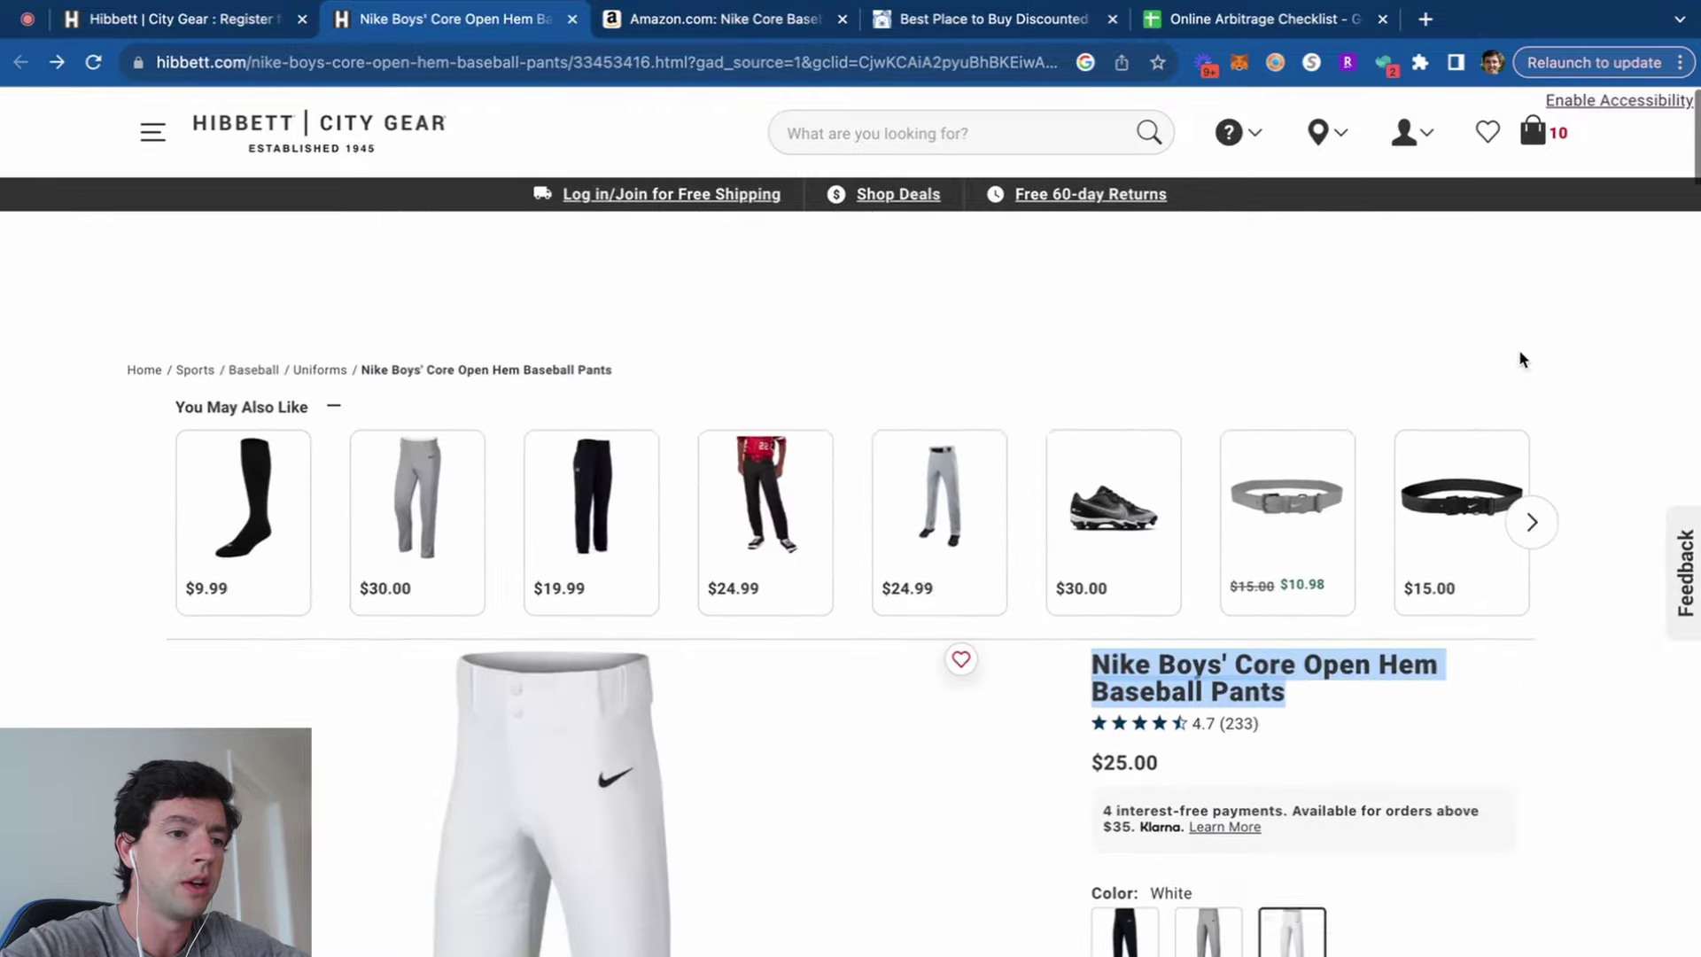
pyautogui.click(1556, 647)
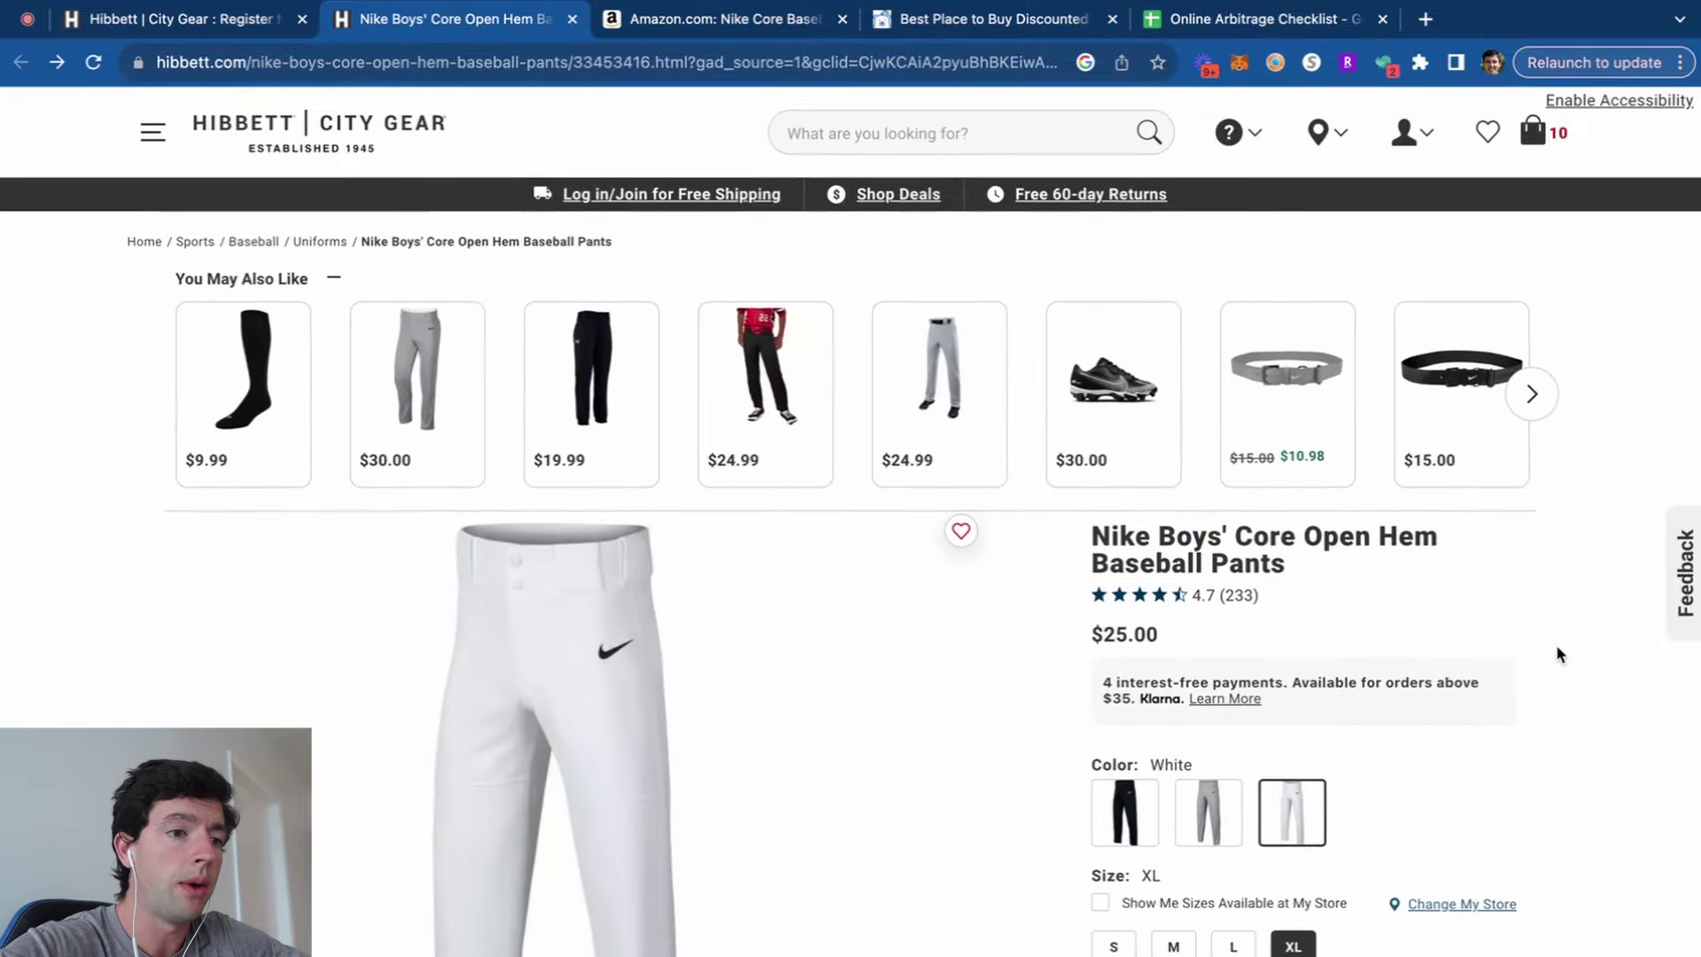
# Examine the welcome discount and other perks on Hibbett's rewards sign-up page.
pyautogui.click(208, 21)
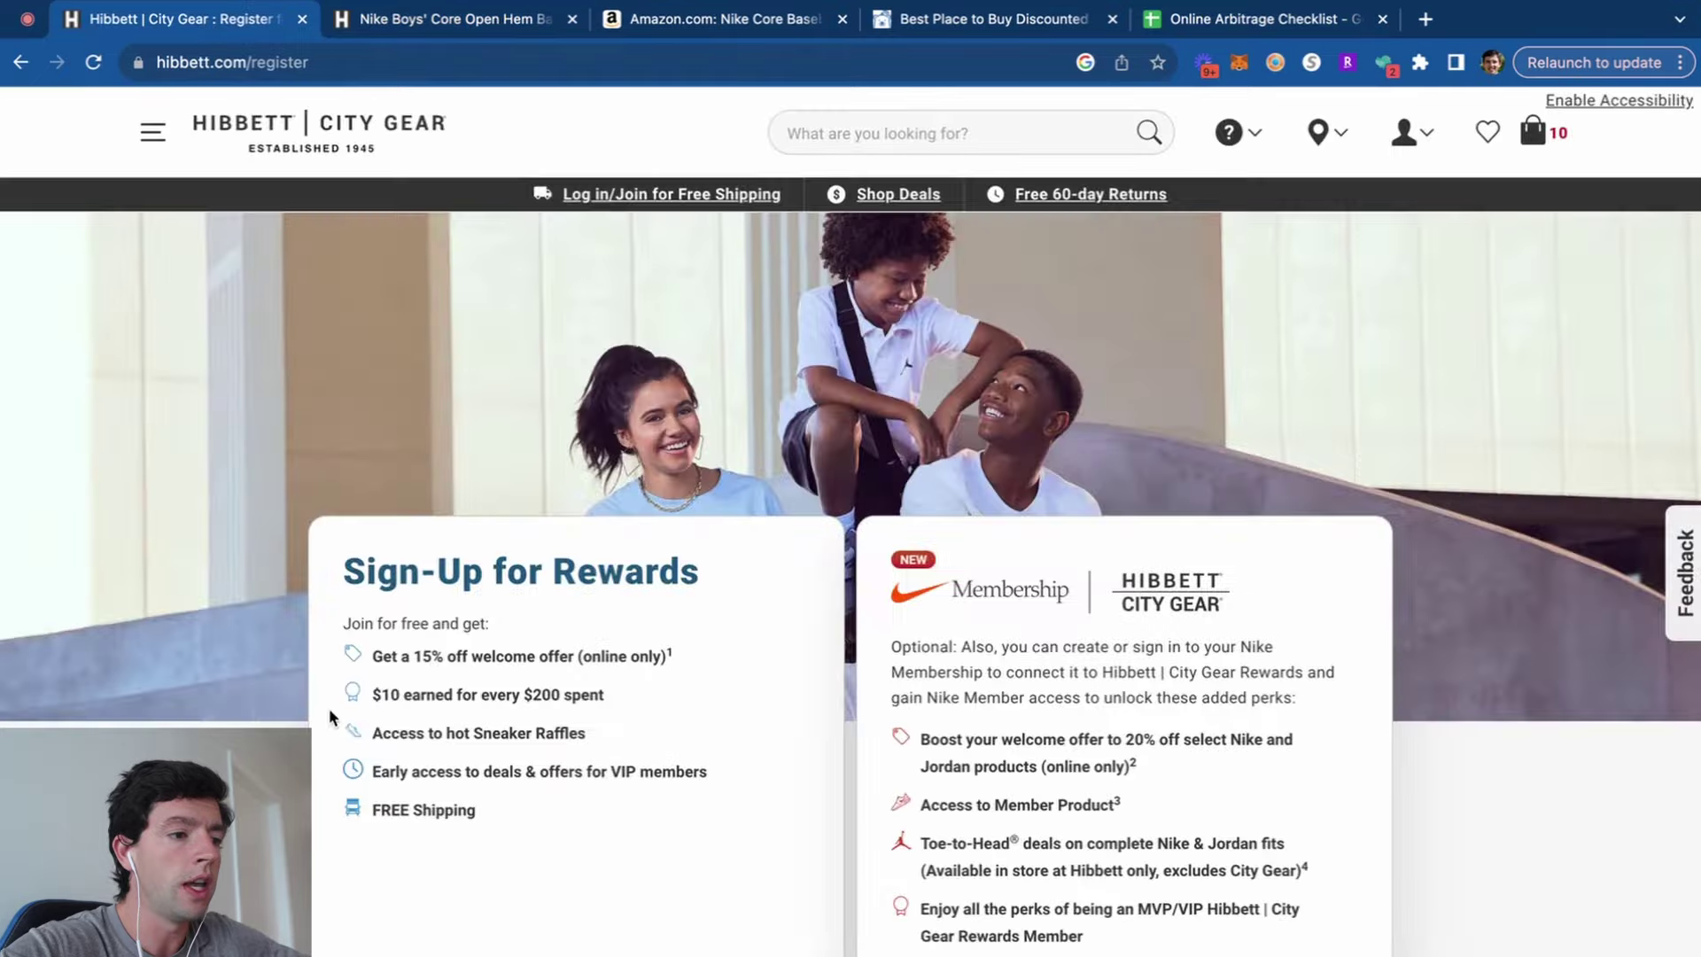
pyautogui.scroll(10, 265, 810)
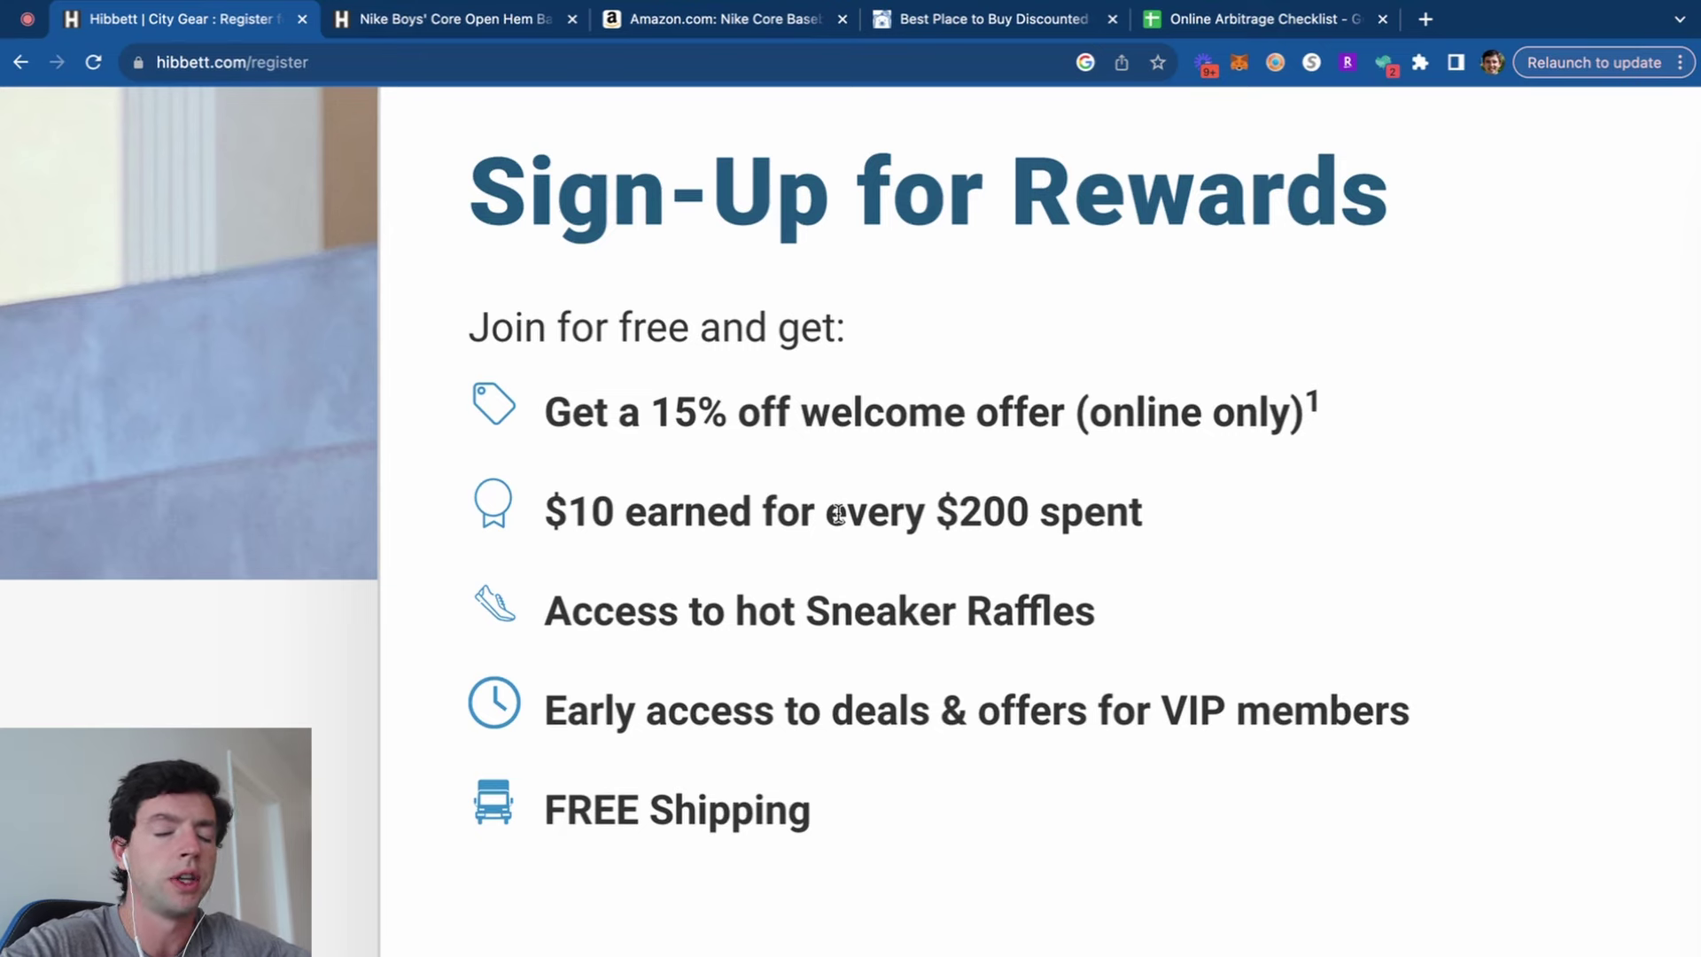
pyautogui.hotkey('ctrl', '0')
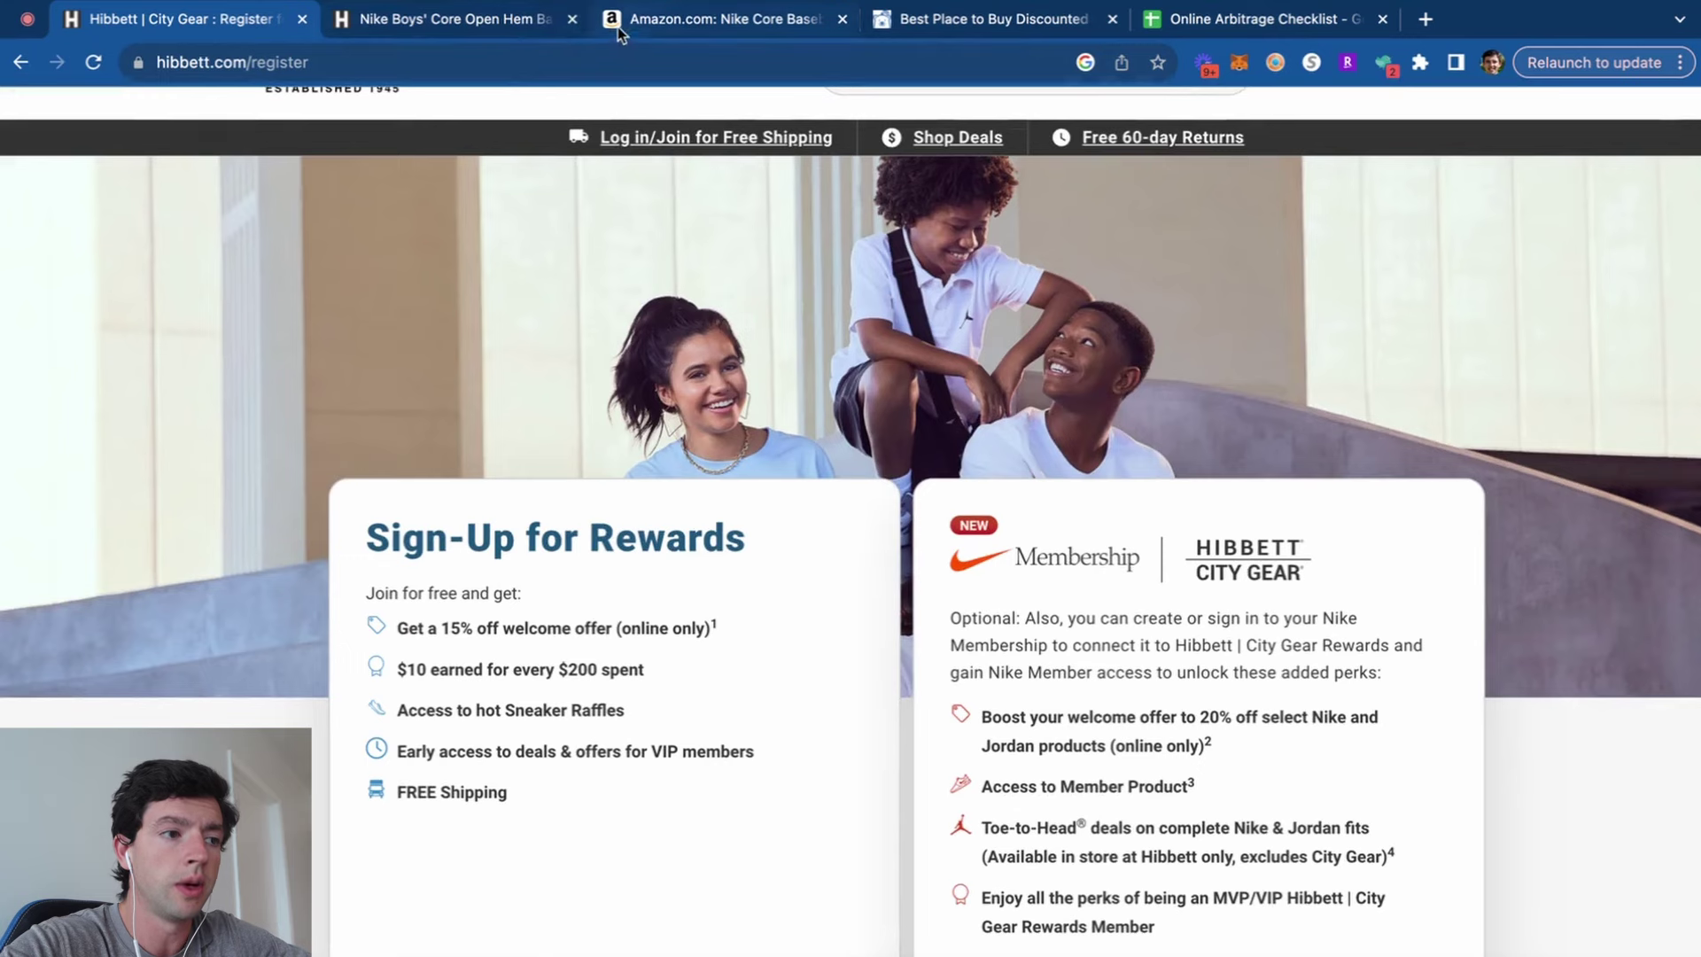
# Set the pants' cost price in SellerAmp to 25*.85 to apply the 15% welcome discount.
pyautogui.click(654, 23)
pyautogui.click(1371, 563)
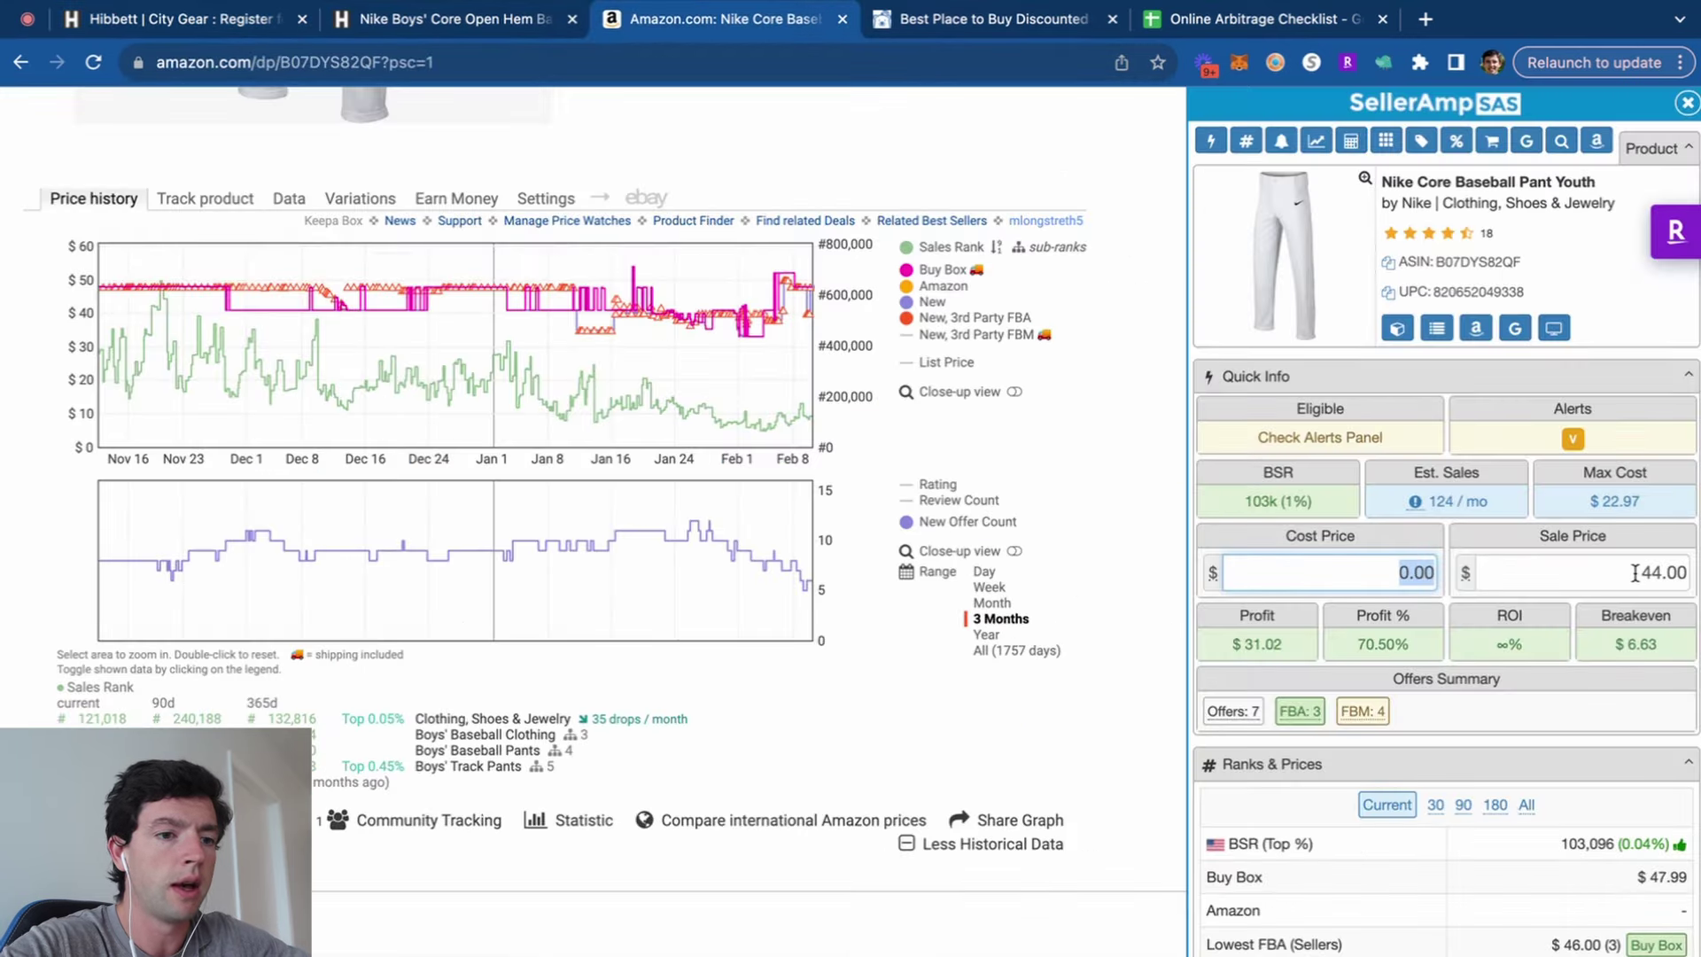
pyautogui.write('25*.85')
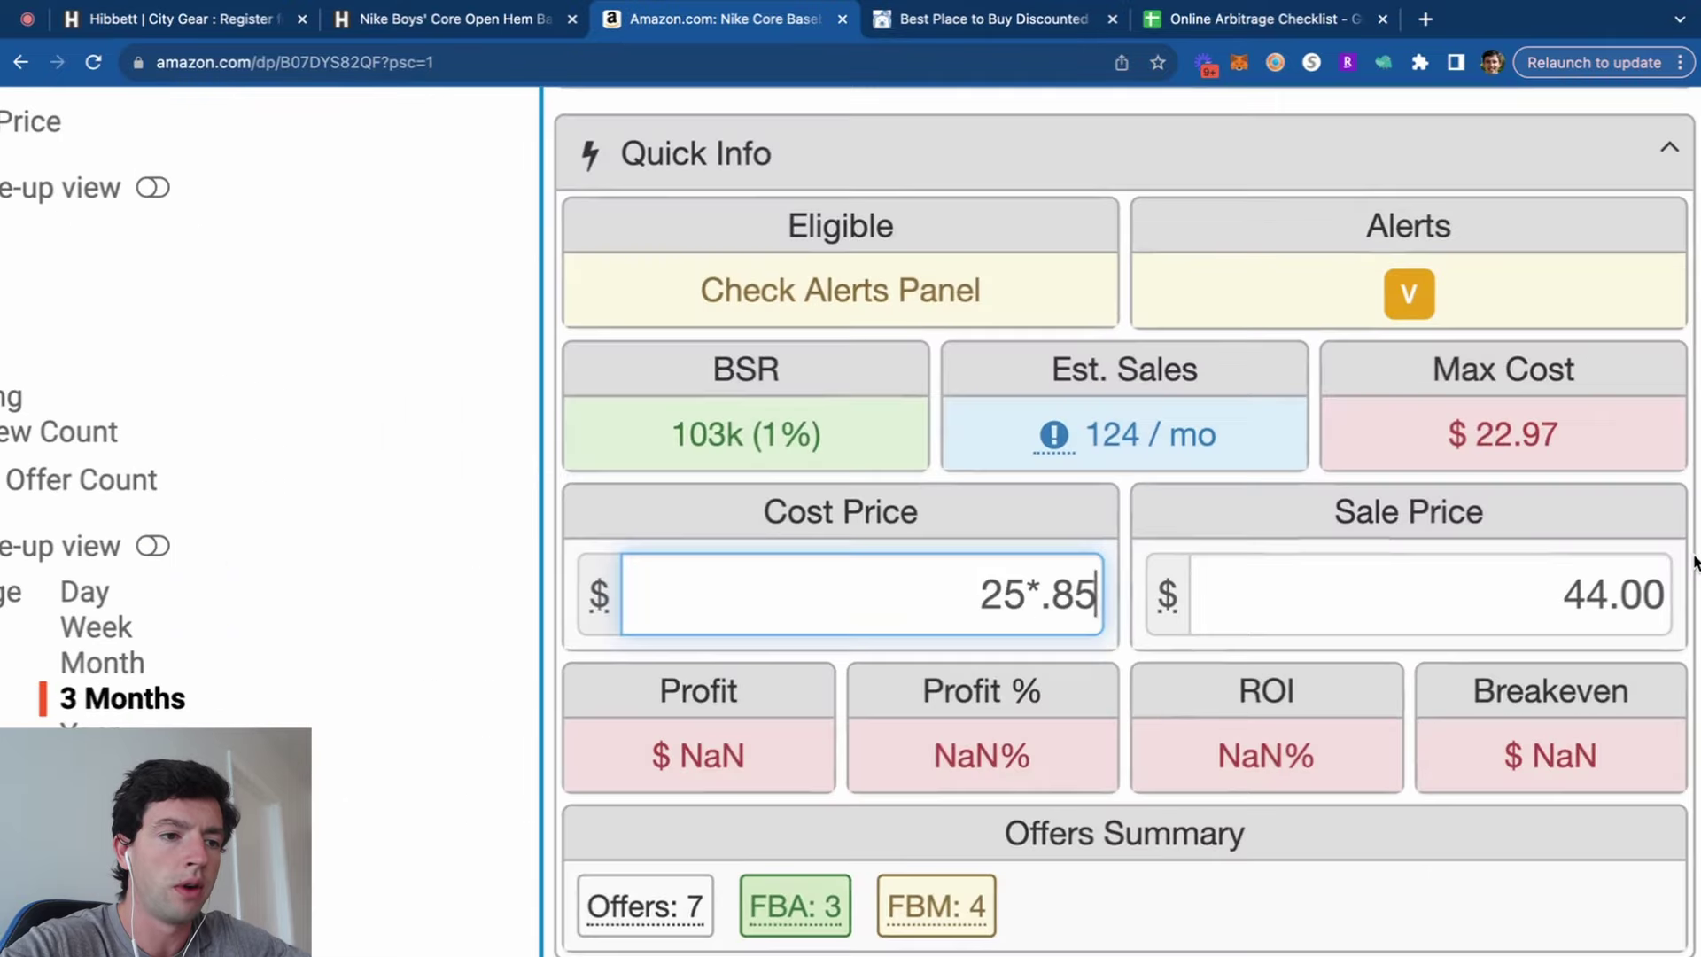
pyautogui.press('Return')
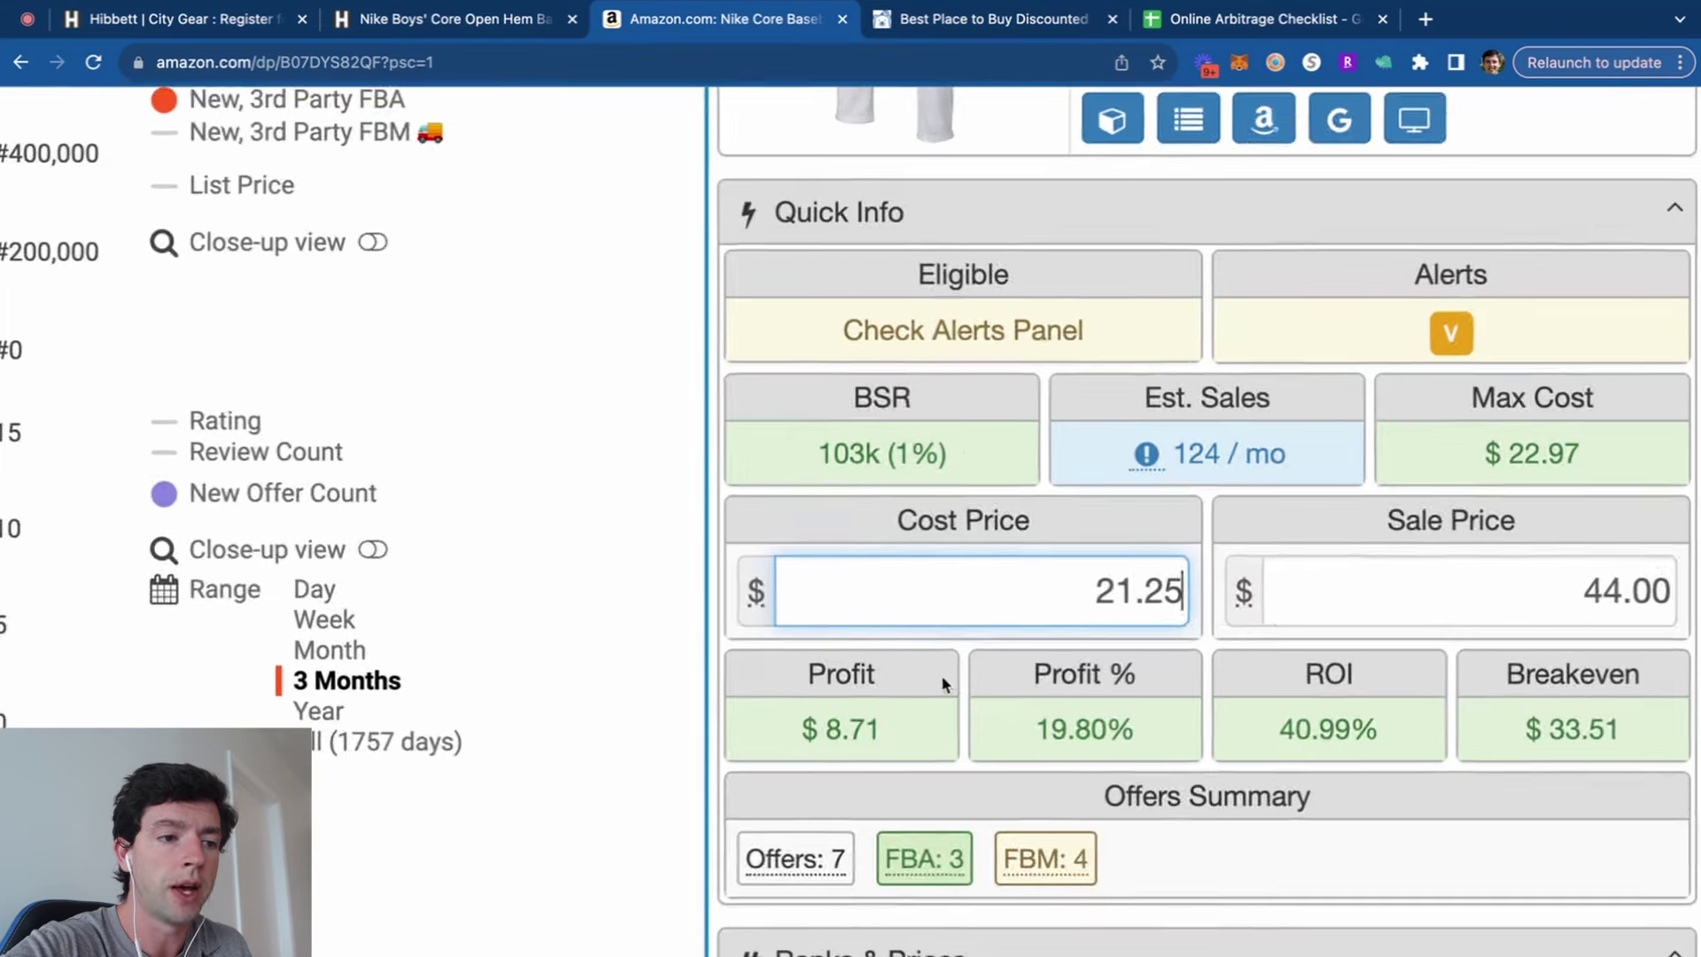
# Inspect the new offer count trend for early February on the Keepa chart alongside SellerAmp's profit and ROI.
pyautogui.scroll(-5, 933, 686)
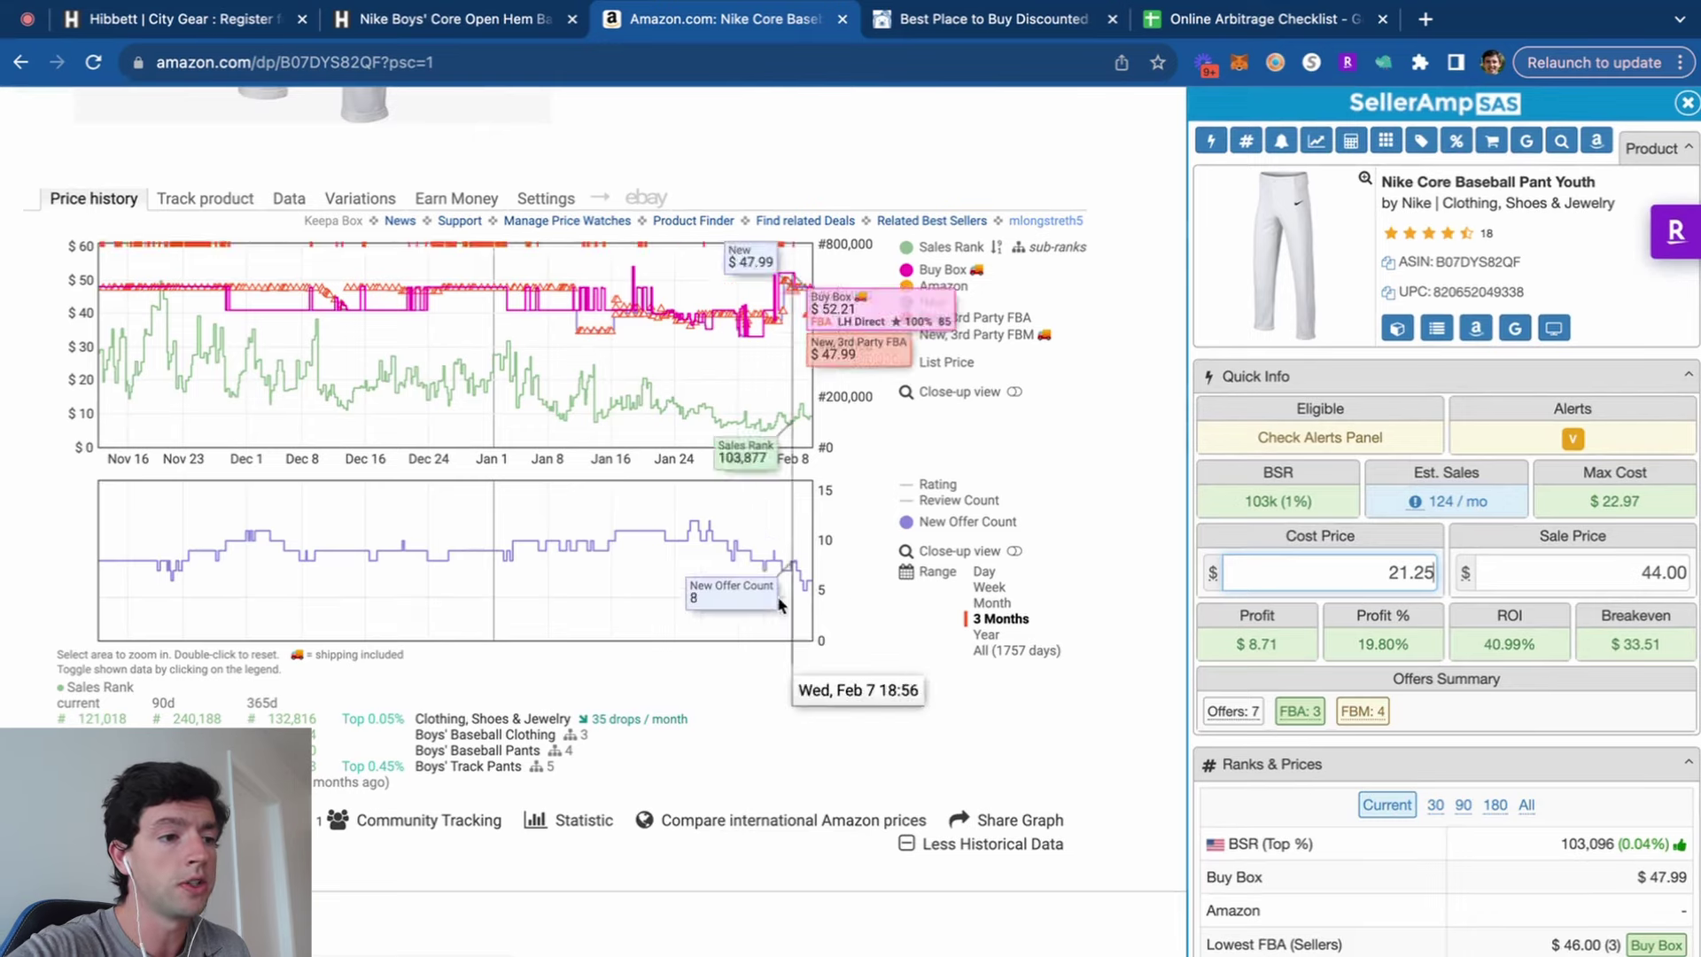
pyautogui.scroll(5, 766, 596)
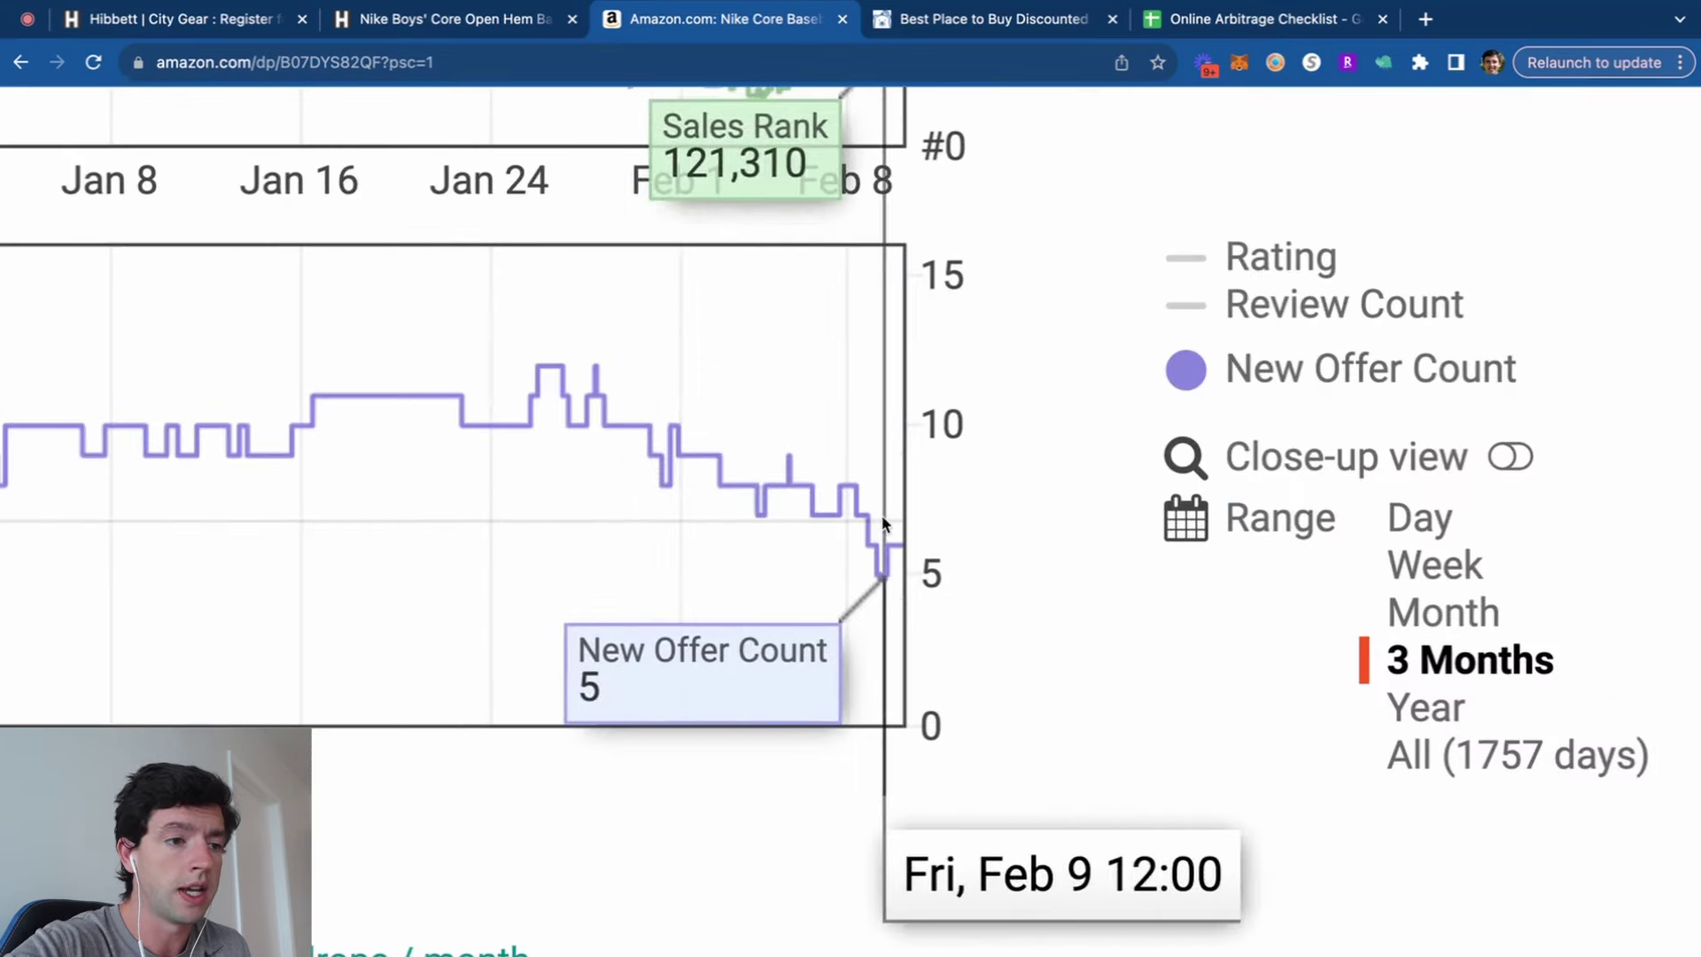
pyautogui.scroll(-5, 881, 514)
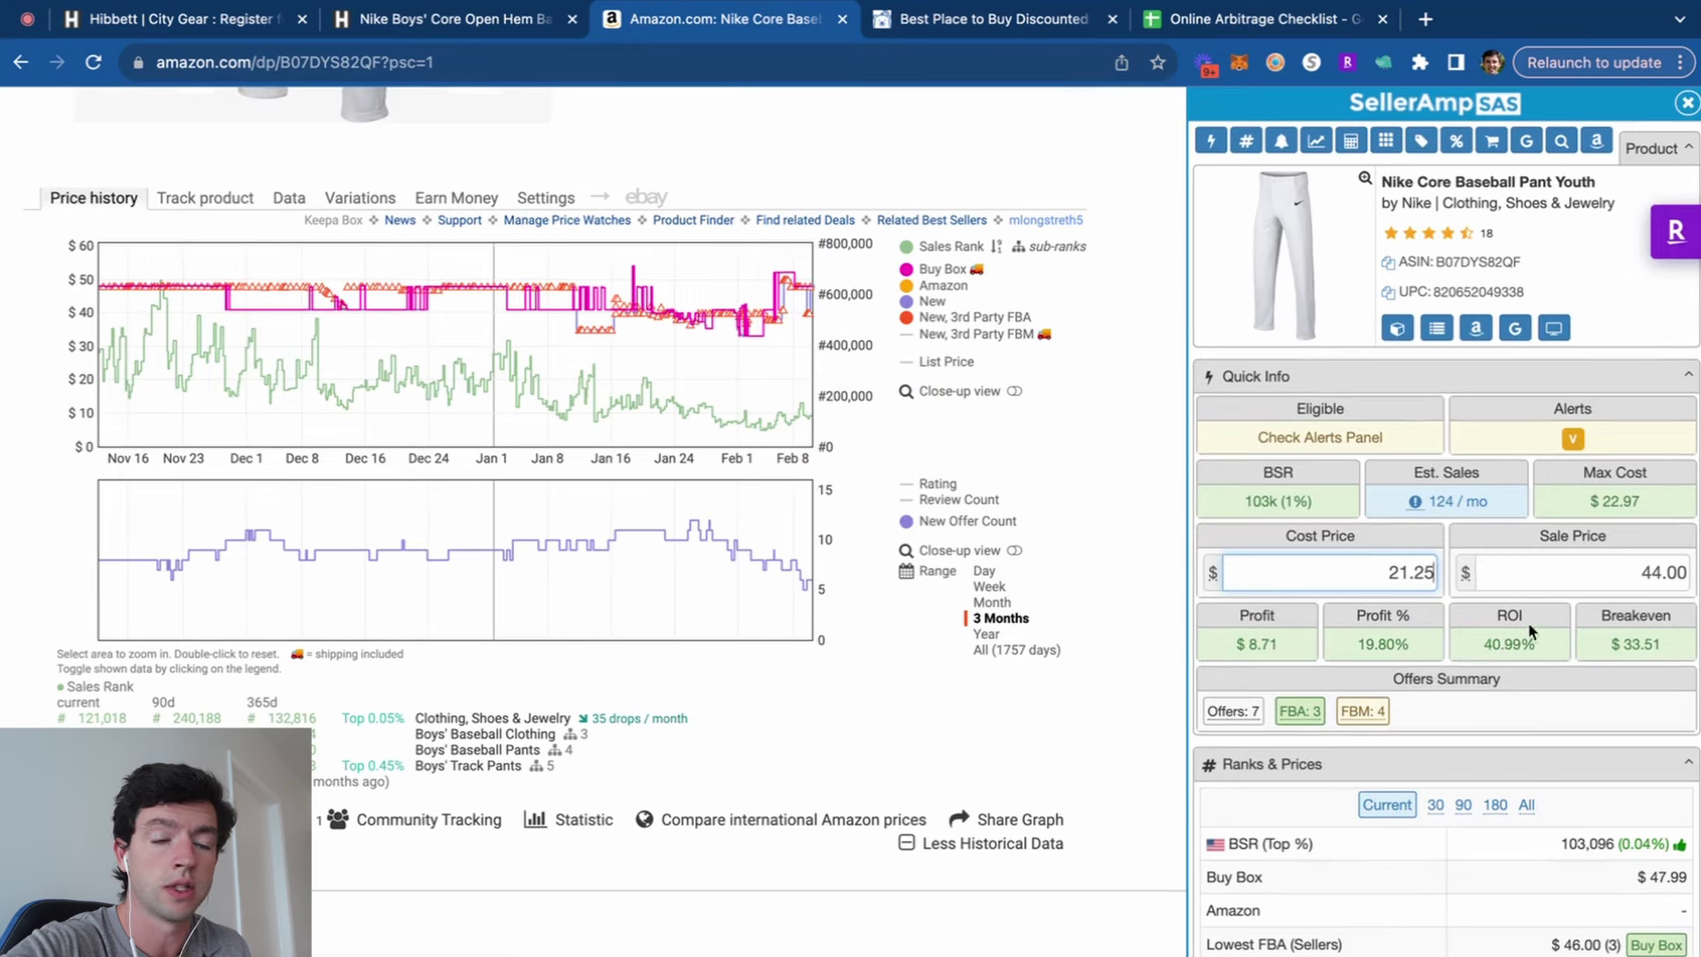
# Review SellerAmp's ranks, alerts and live offers for the pants, comparing each seller's stock, price, profit and ROI.
pyautogui.scroll(-15, 1560, 624)
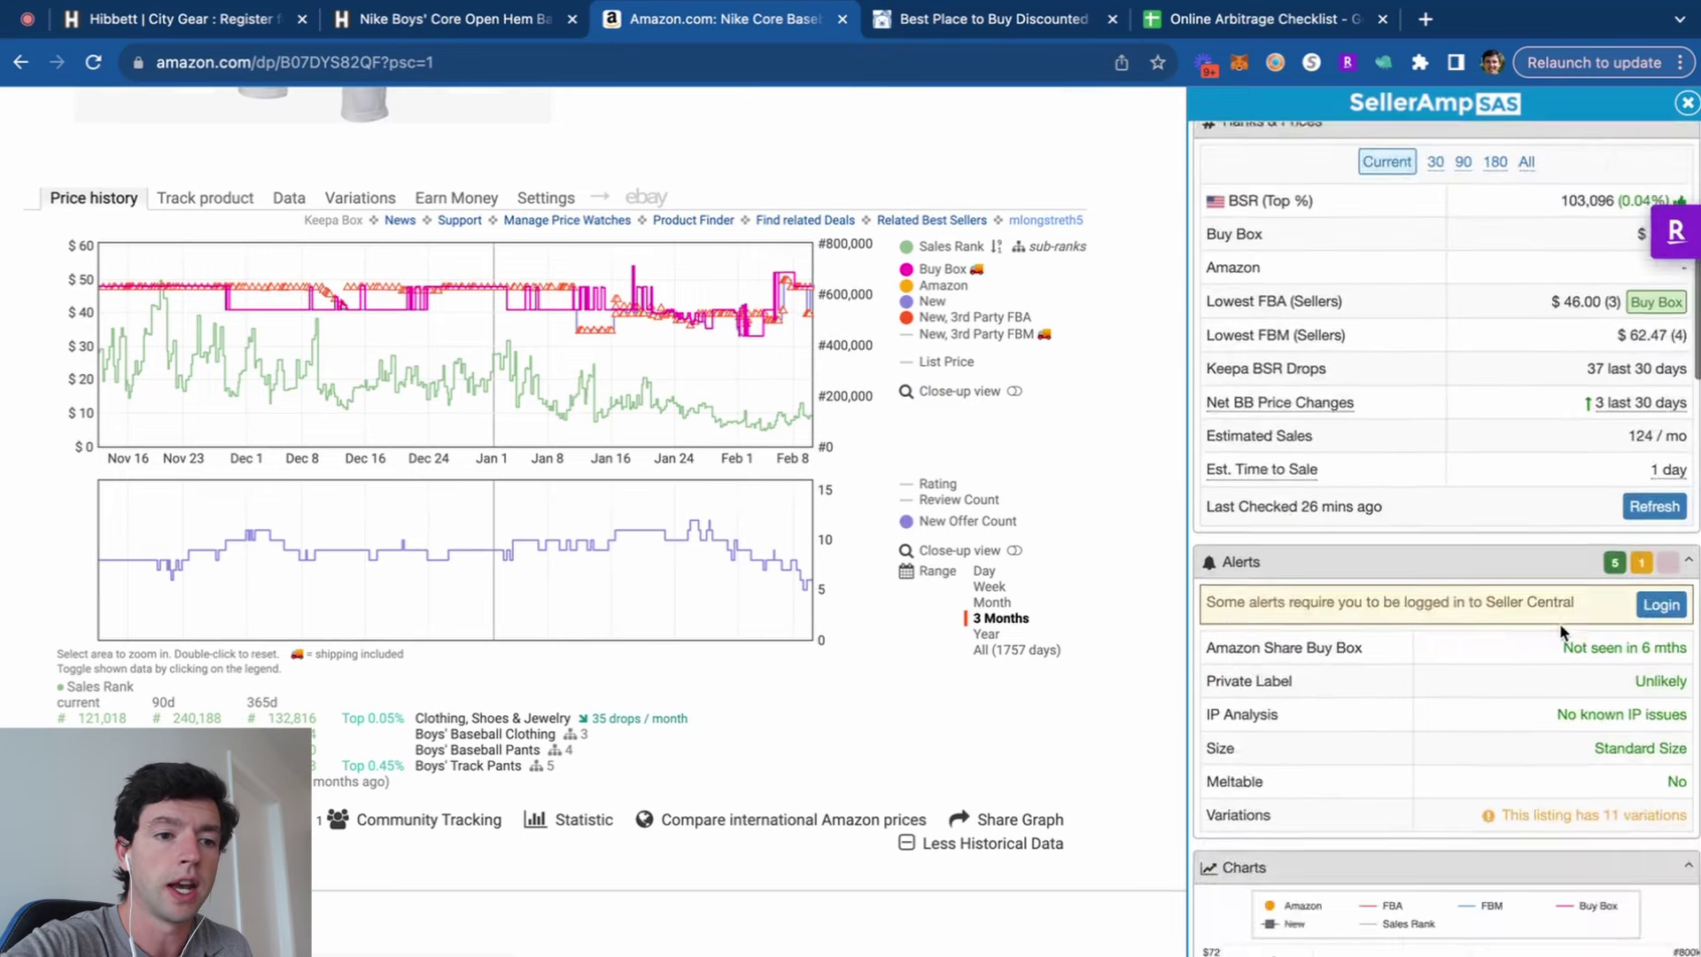
pyautogui.scroll(-15, 1560, 624)
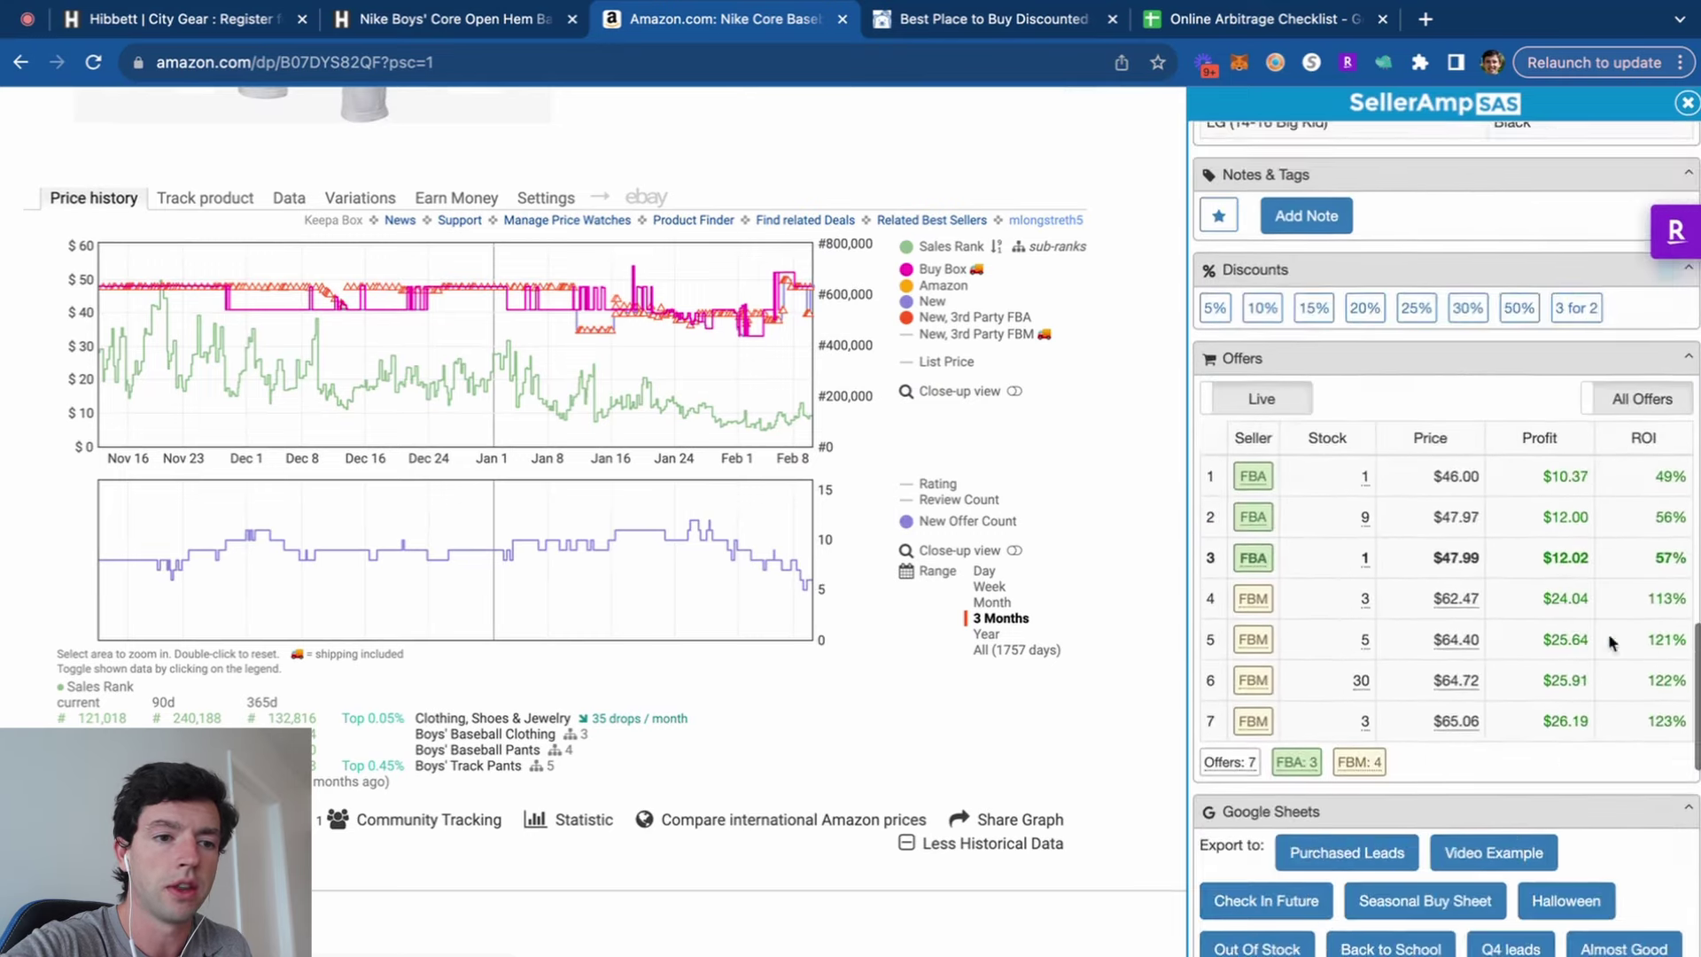
pyautogui.scroll(5, 1646, 636)
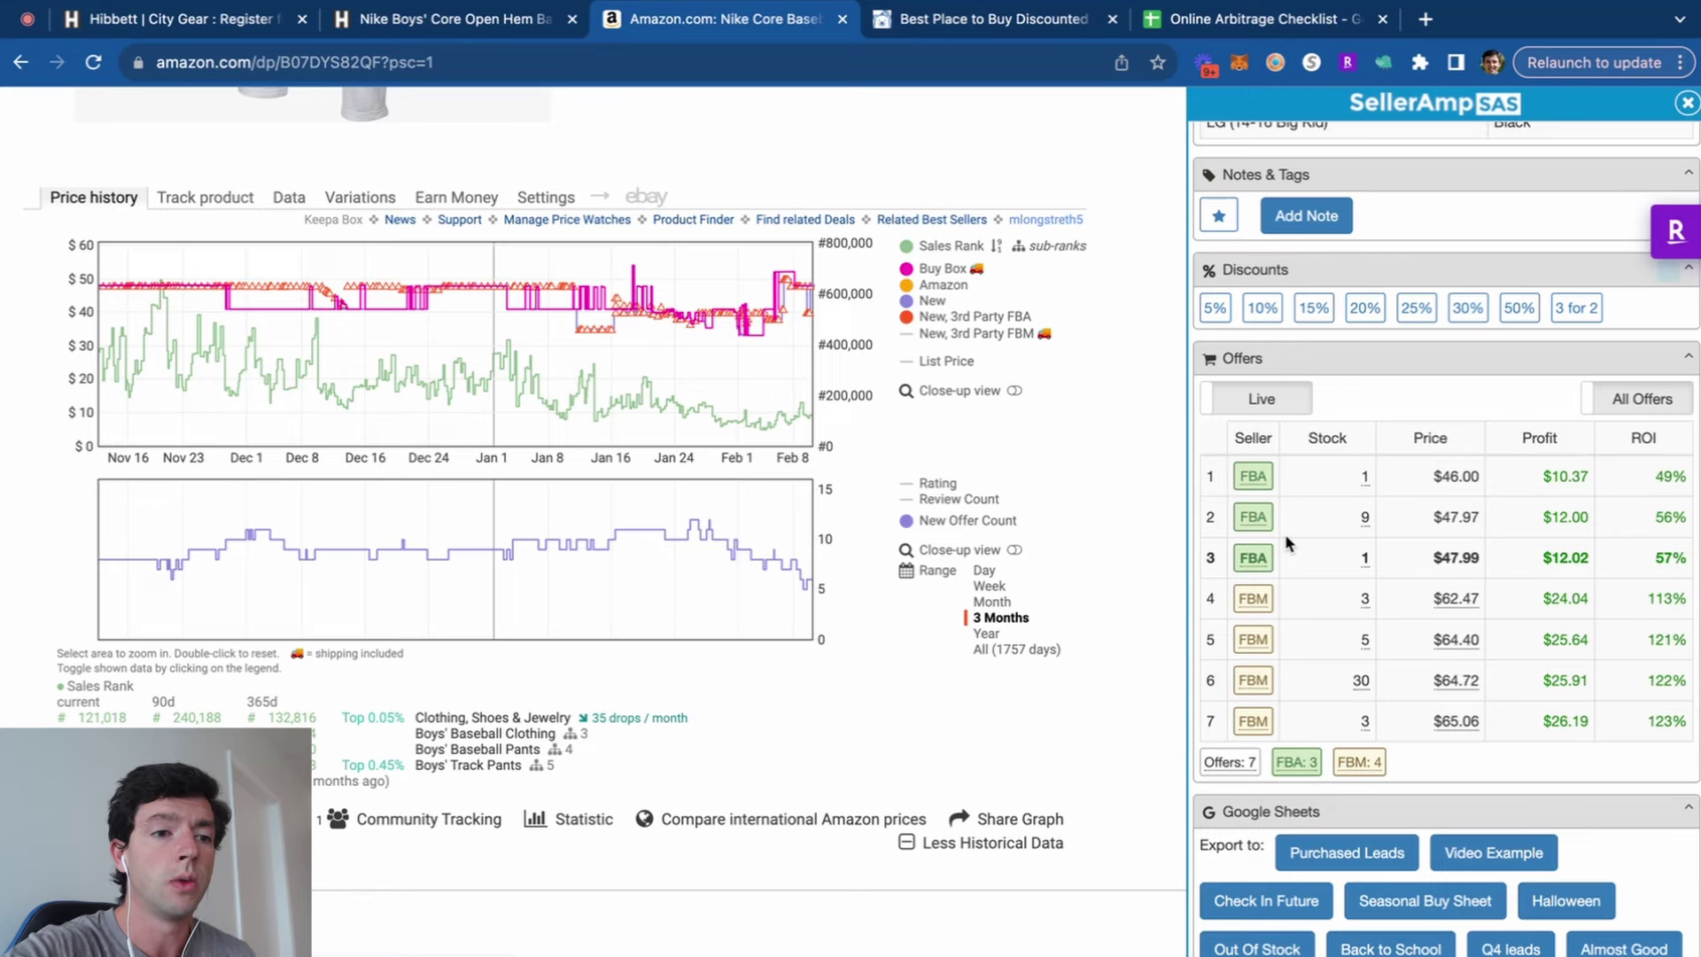
pyautogui.scroll(5, 1666, 512)
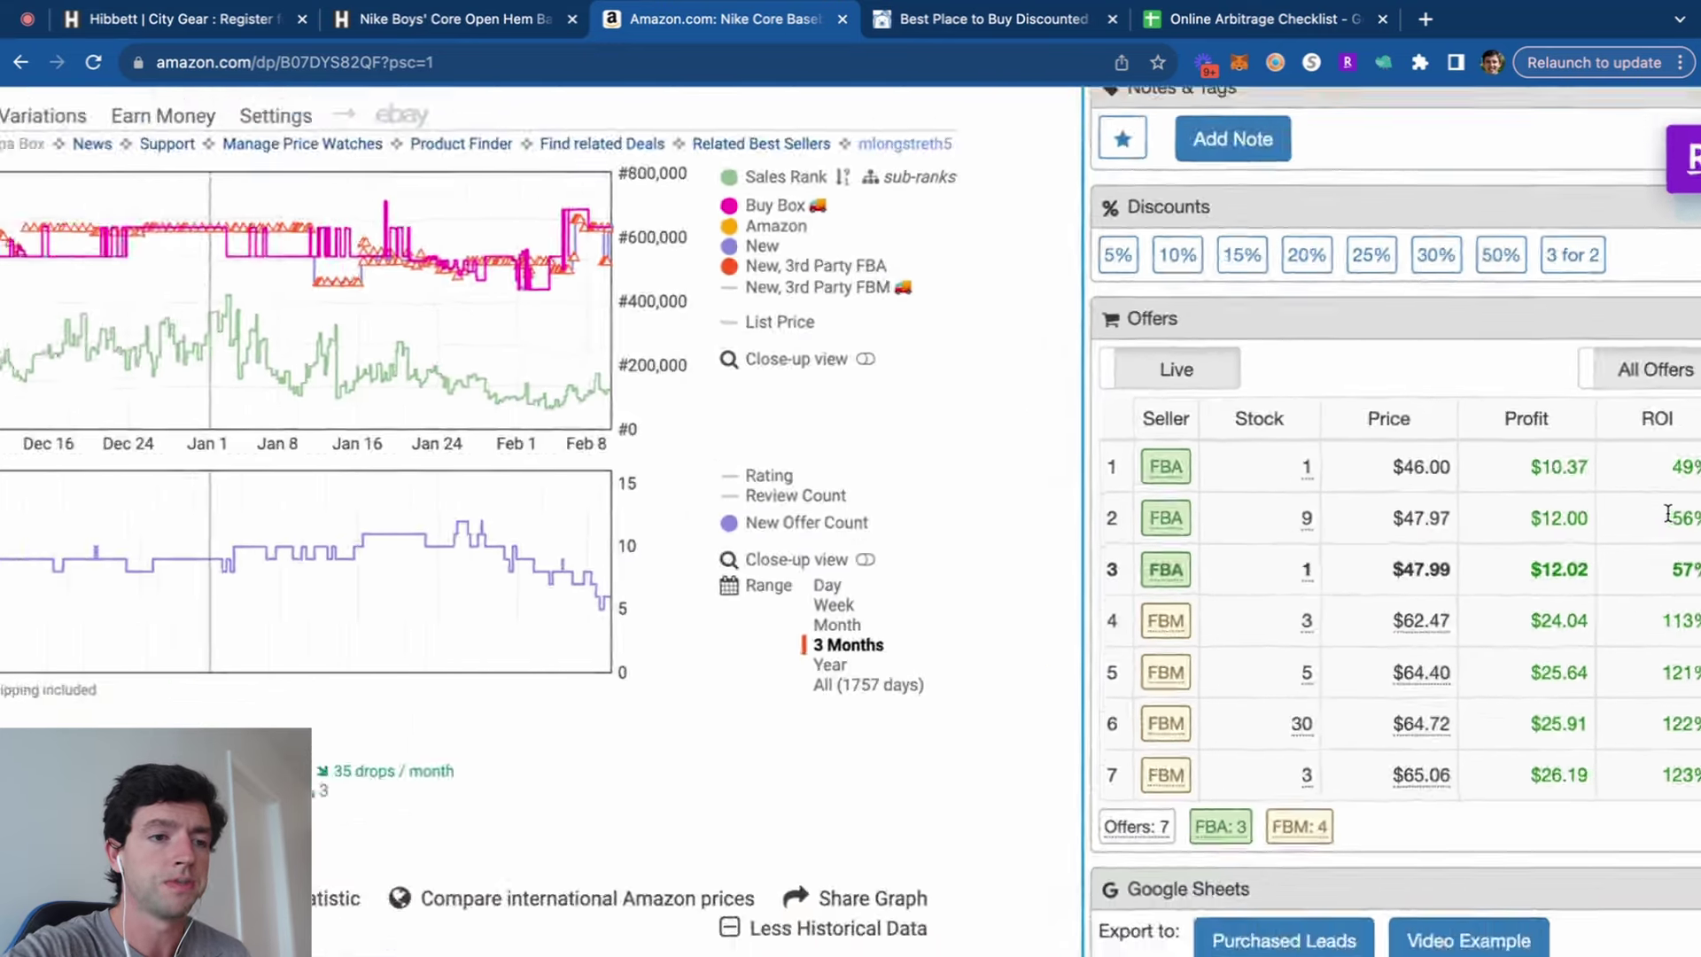
pyautogui.scroll(-5, 1668, 514)
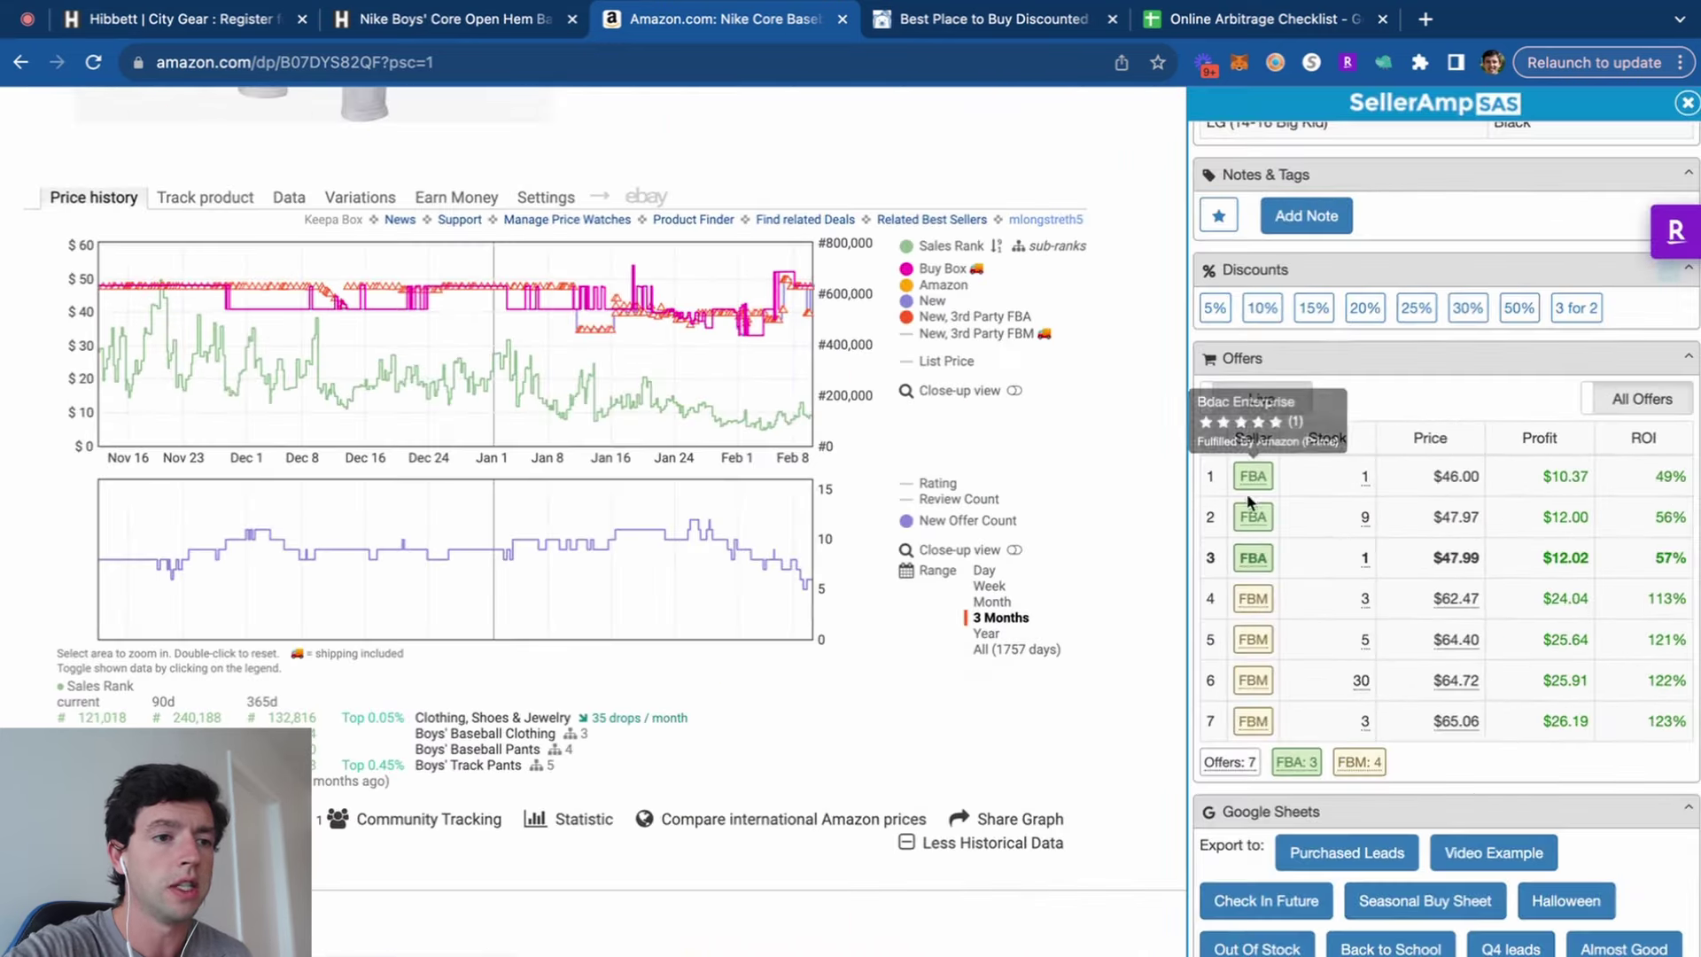
# Check the sellers behind the live offers and open the storefronts of the third, sixth and seventh ones.
pyautogui.moveTo(1252, 519)
pyautogui.moveTo(1254, 561)
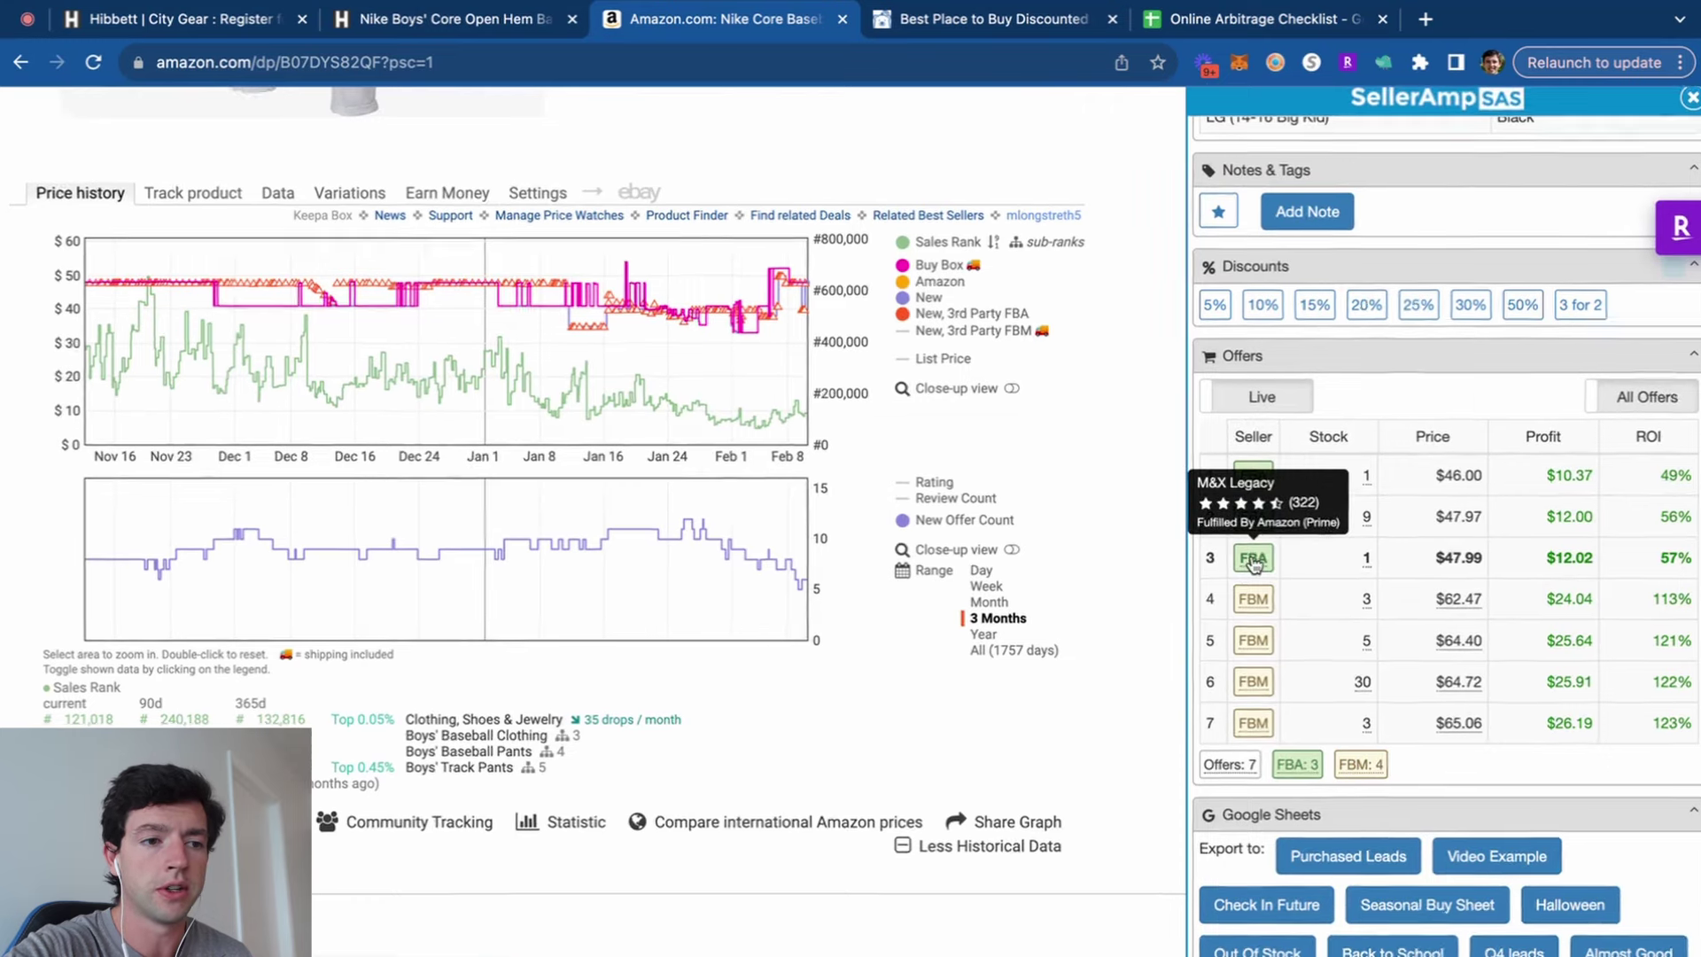
pyautogui.scroll(5, 1253, 561)
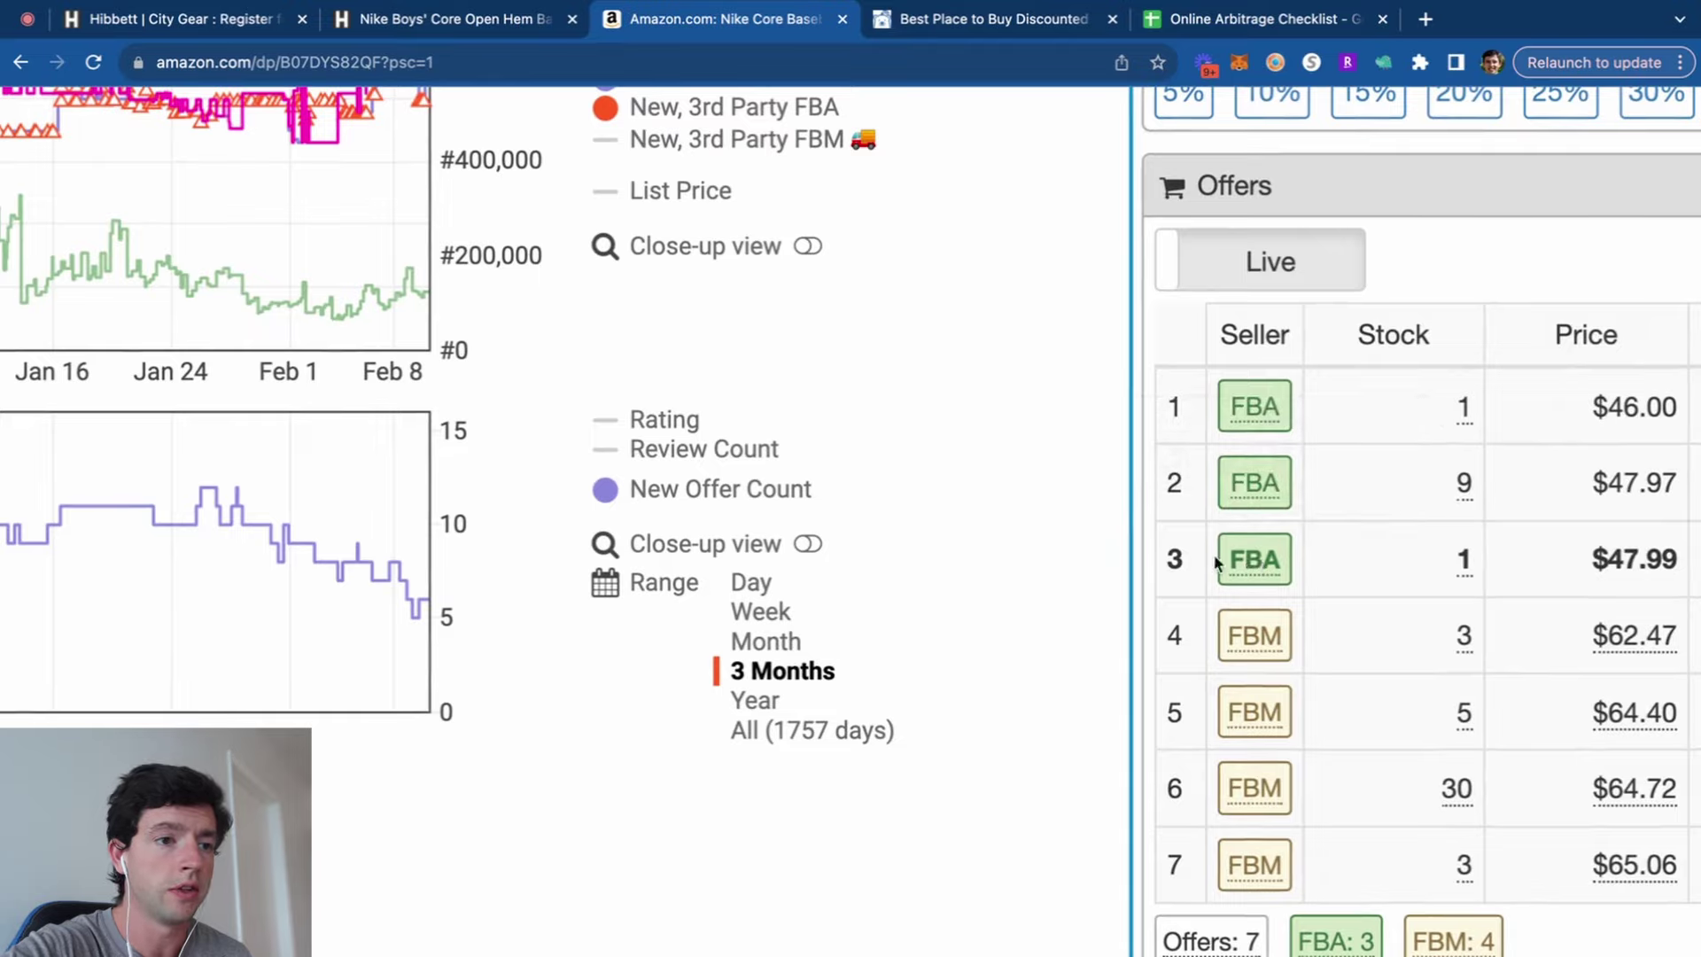
pyautogui.click(1254, 567)
pyautogui.click(673, 19)
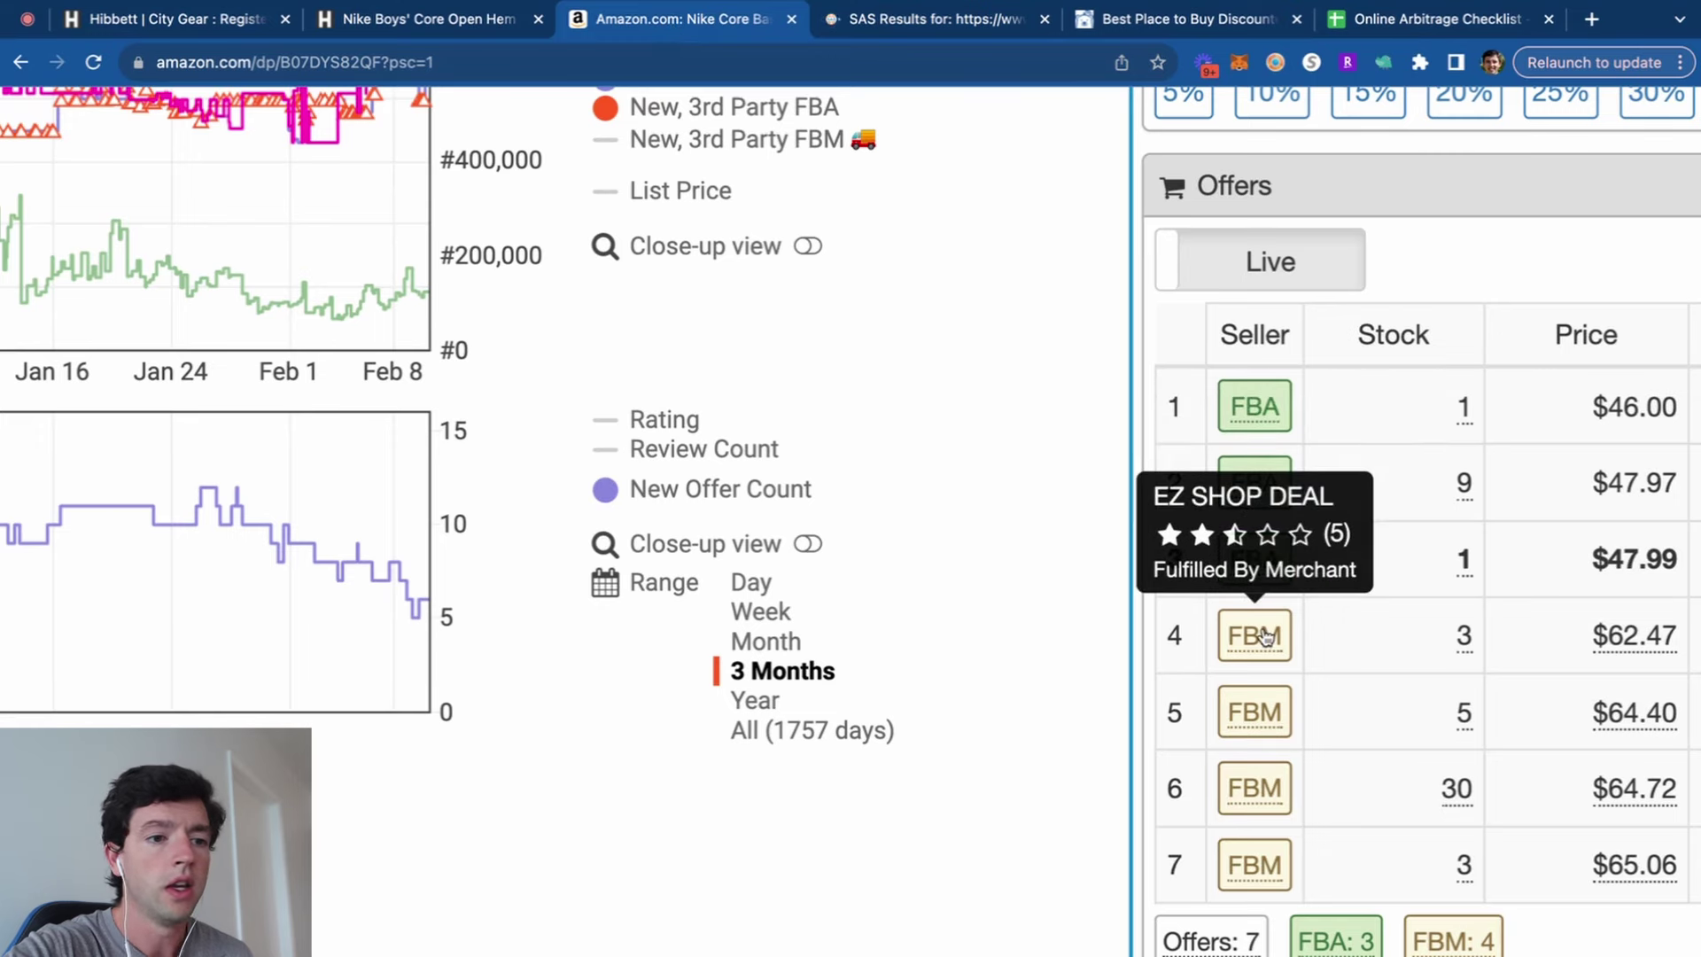
pyautogui.moveTo(1265, 722)
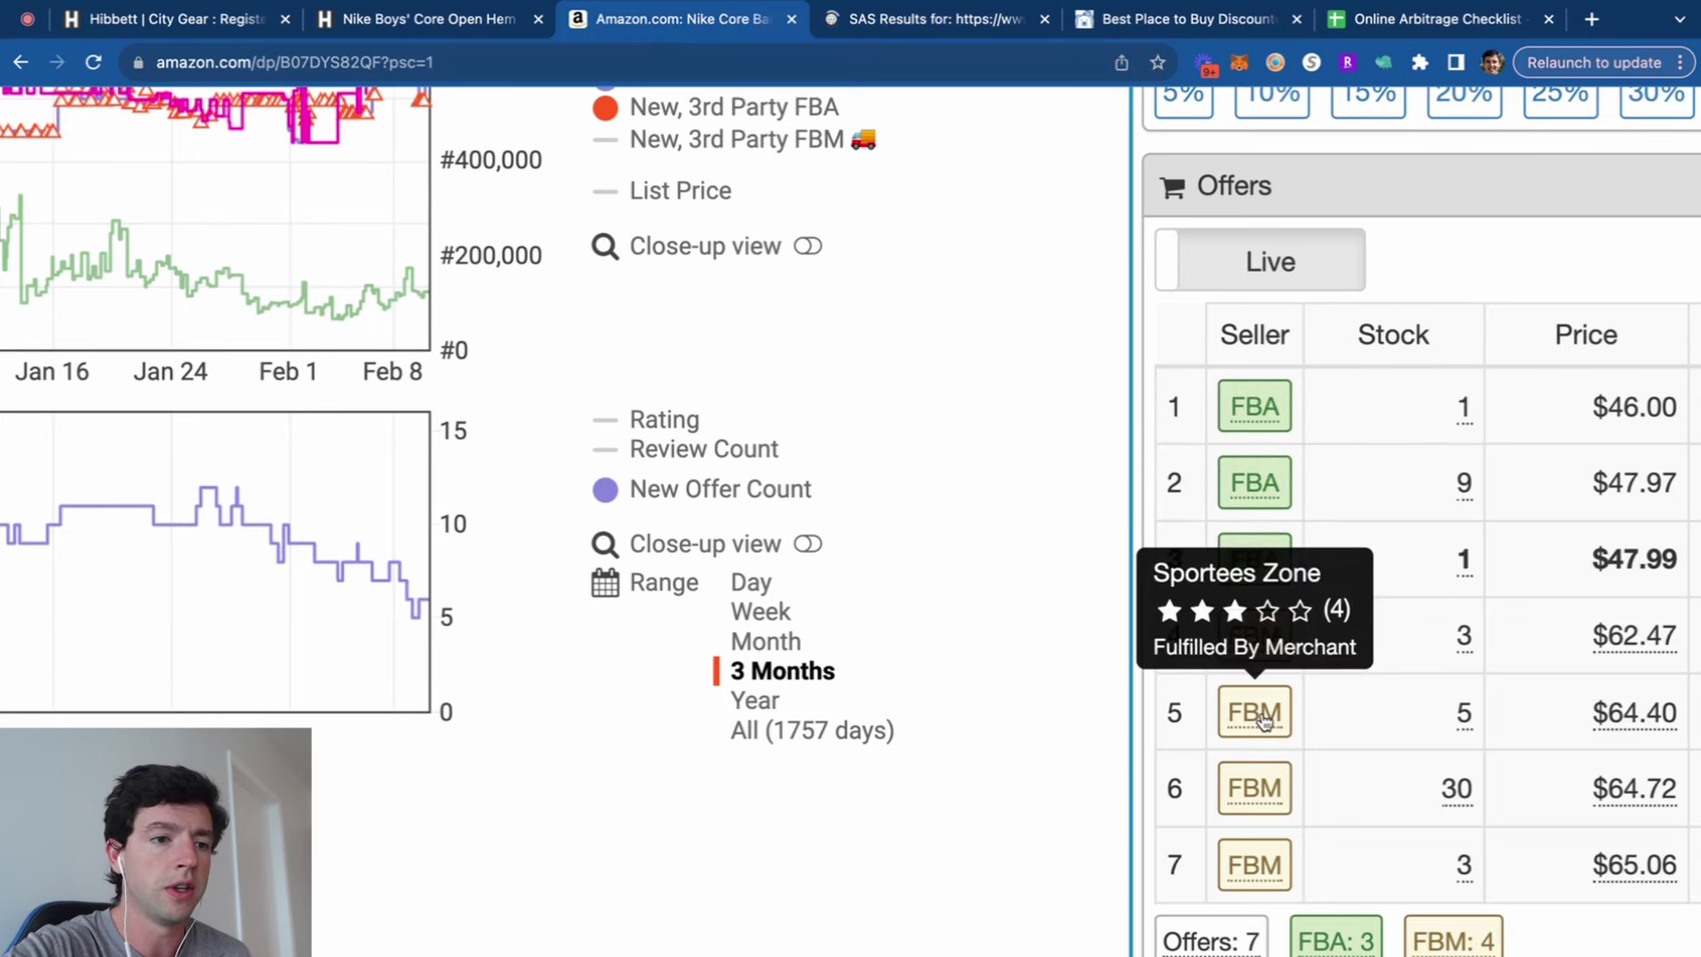
pyautogui.click(1255, 787)
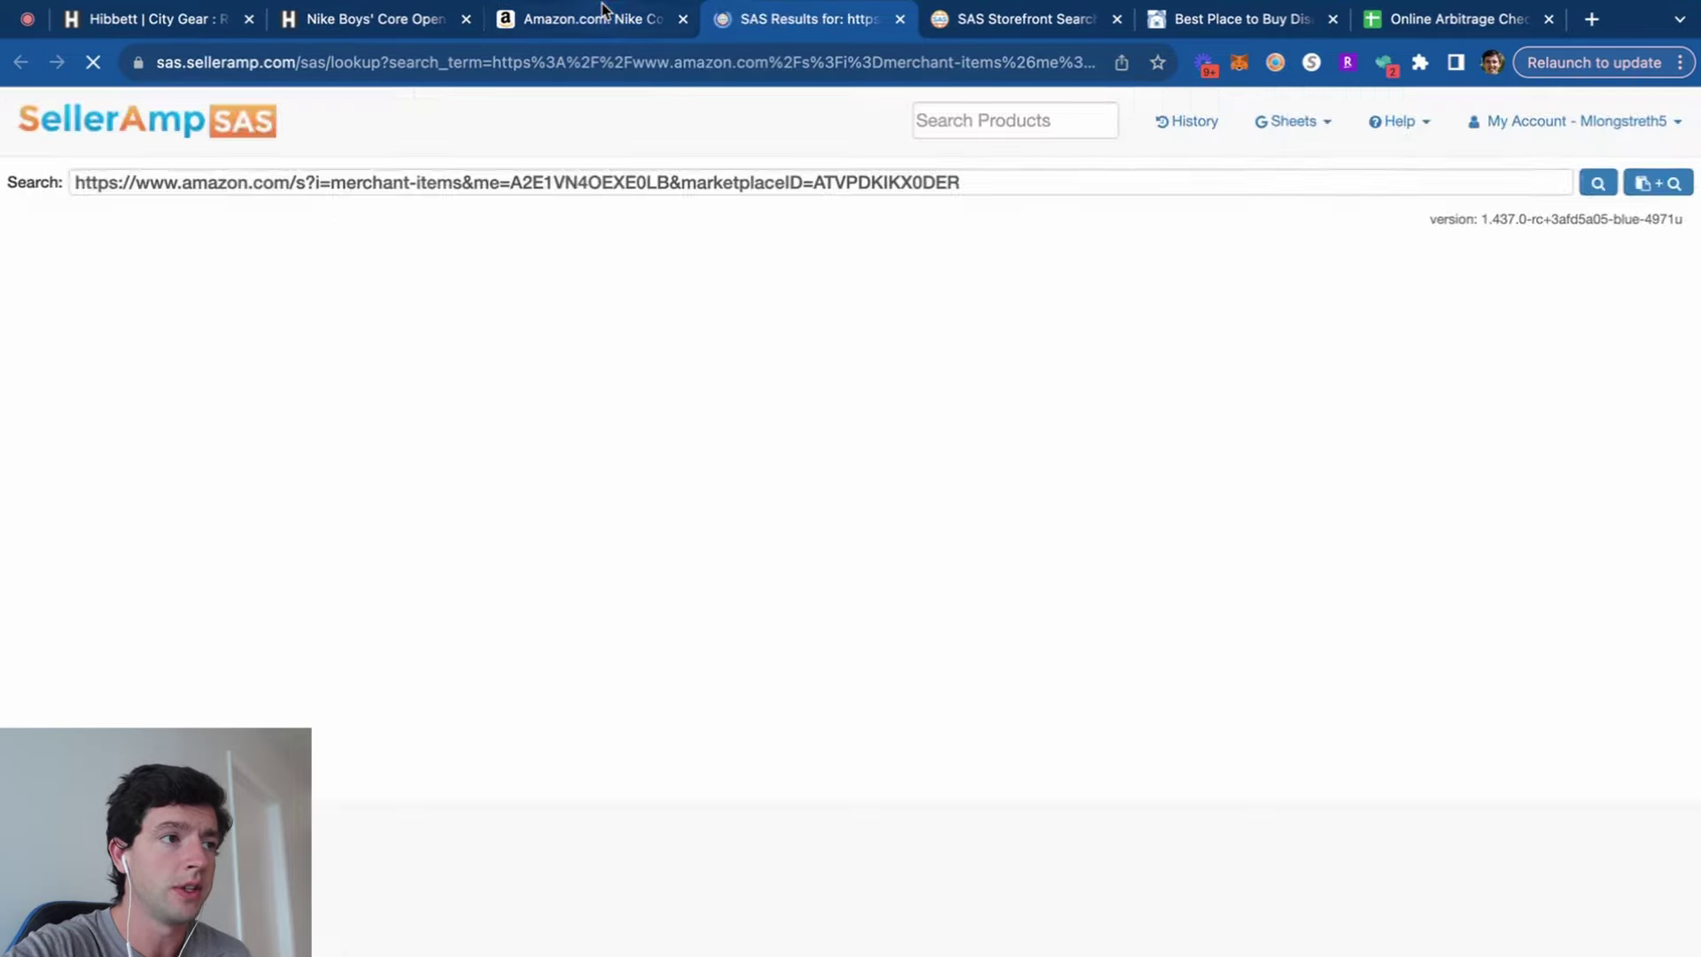
pyautogui.click(602, 4)
pyautogui.click(1268, 873)
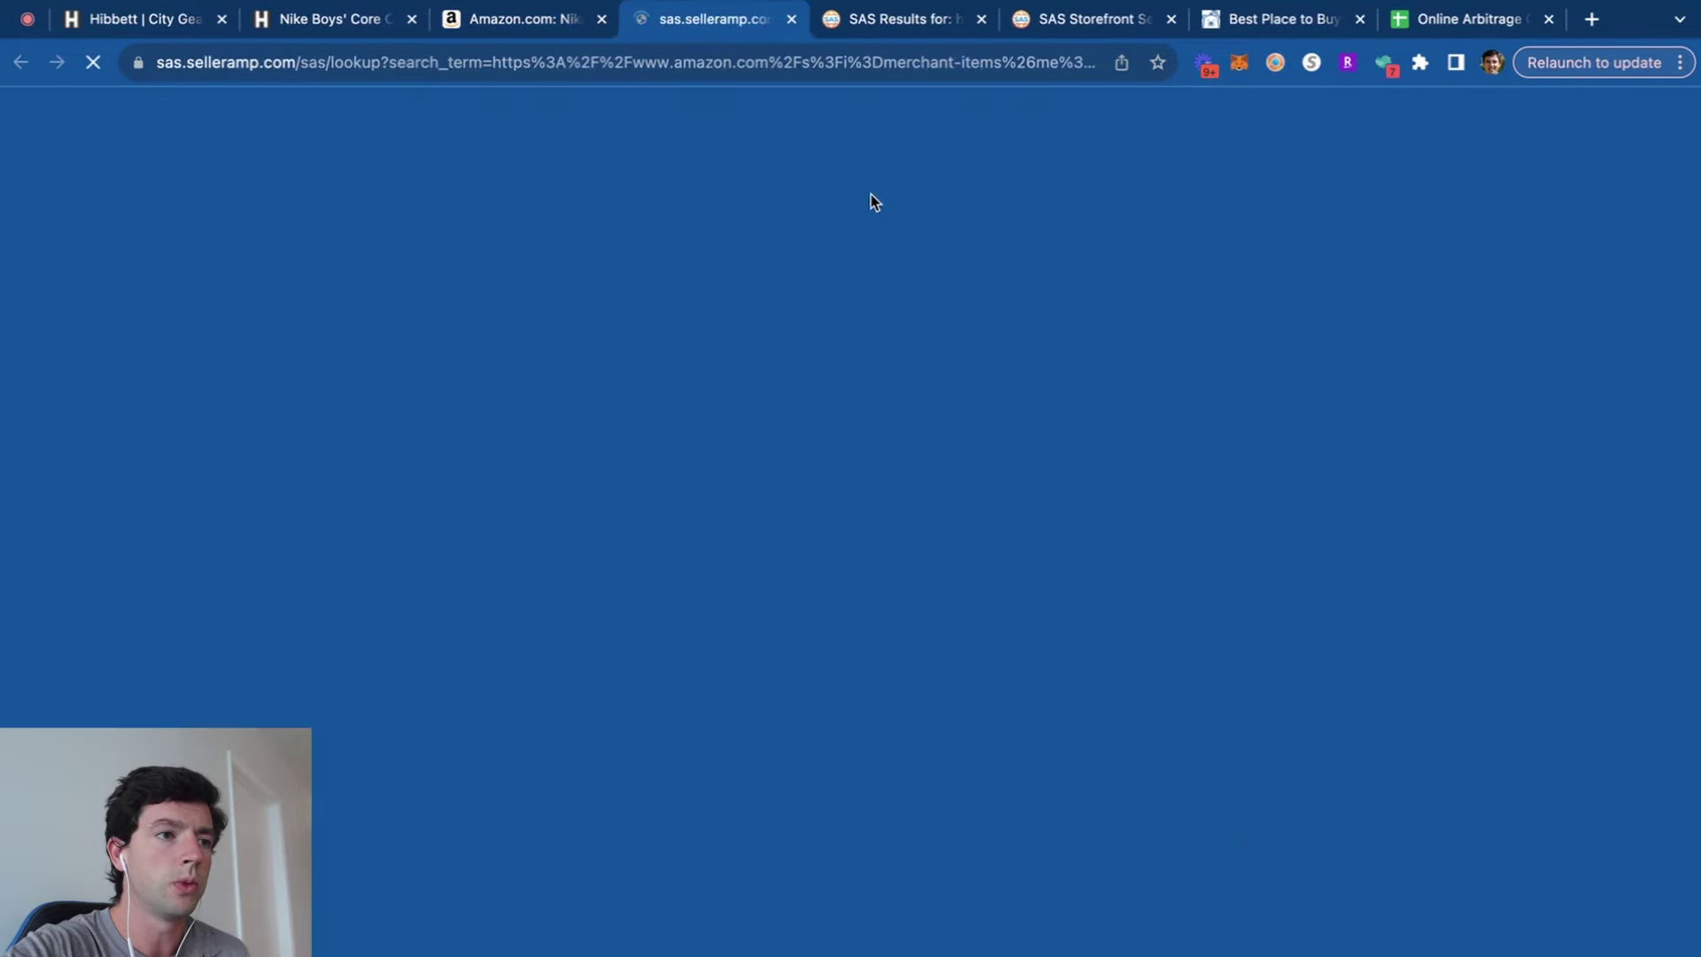
# Examine the top brands and product categories in the M&X Legacy storefront.
pyautogui.press('super+equal')
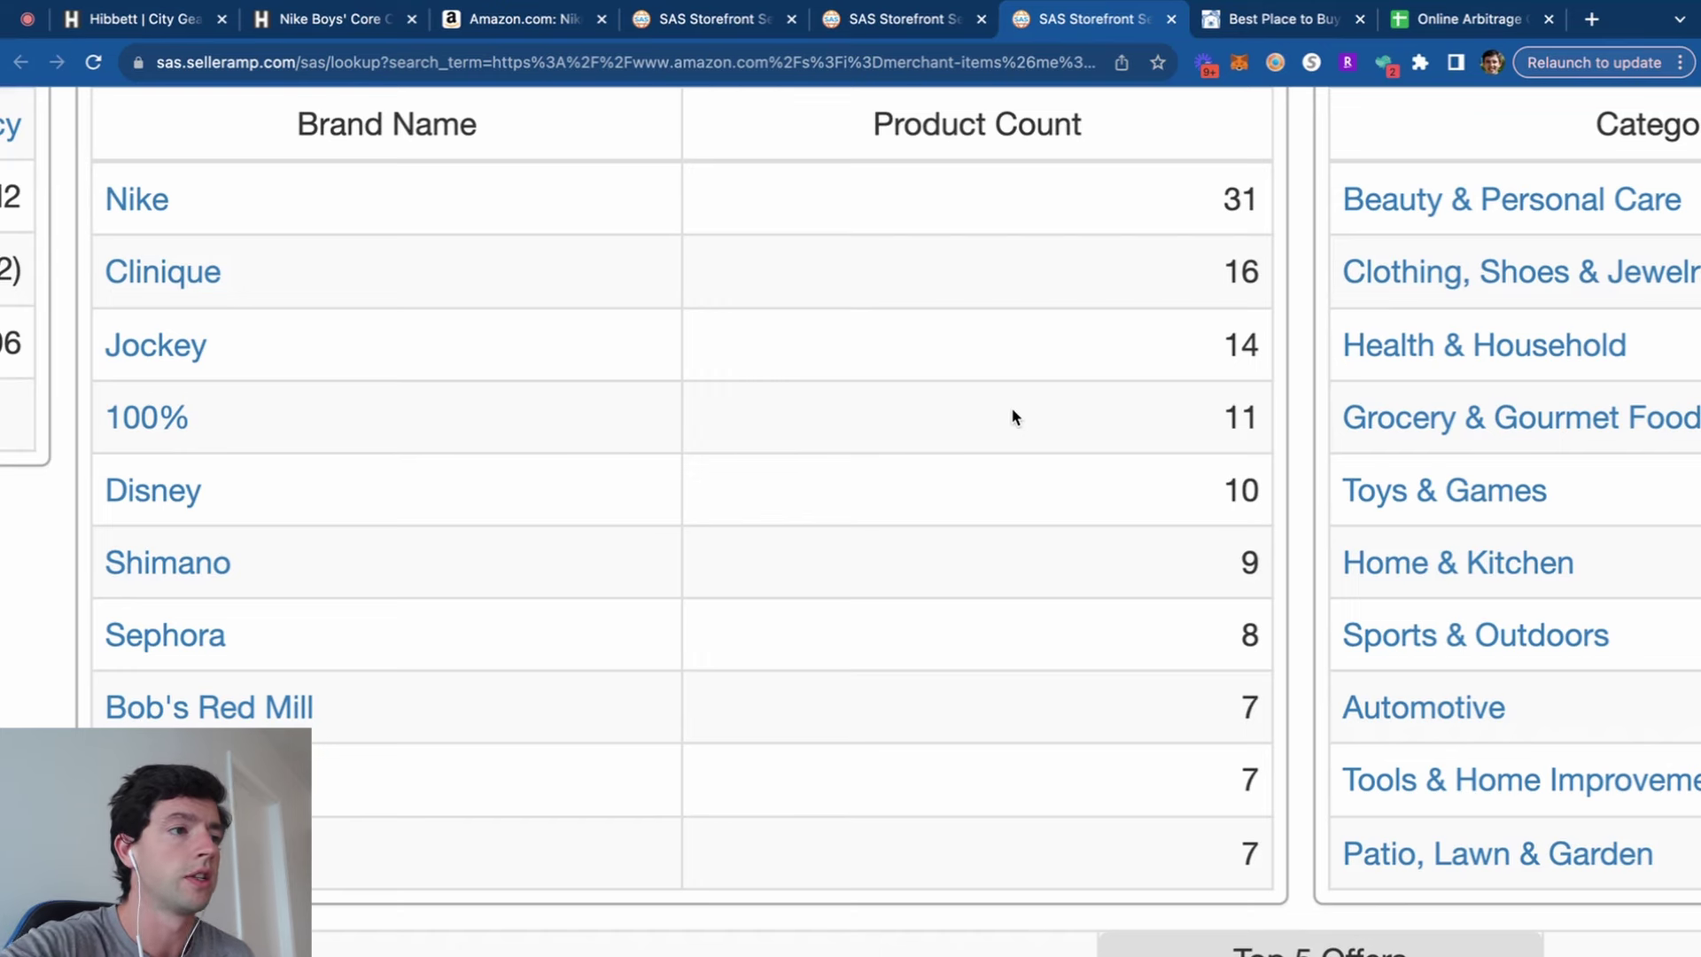
pyautogui.scroll(1, 1012, 407)
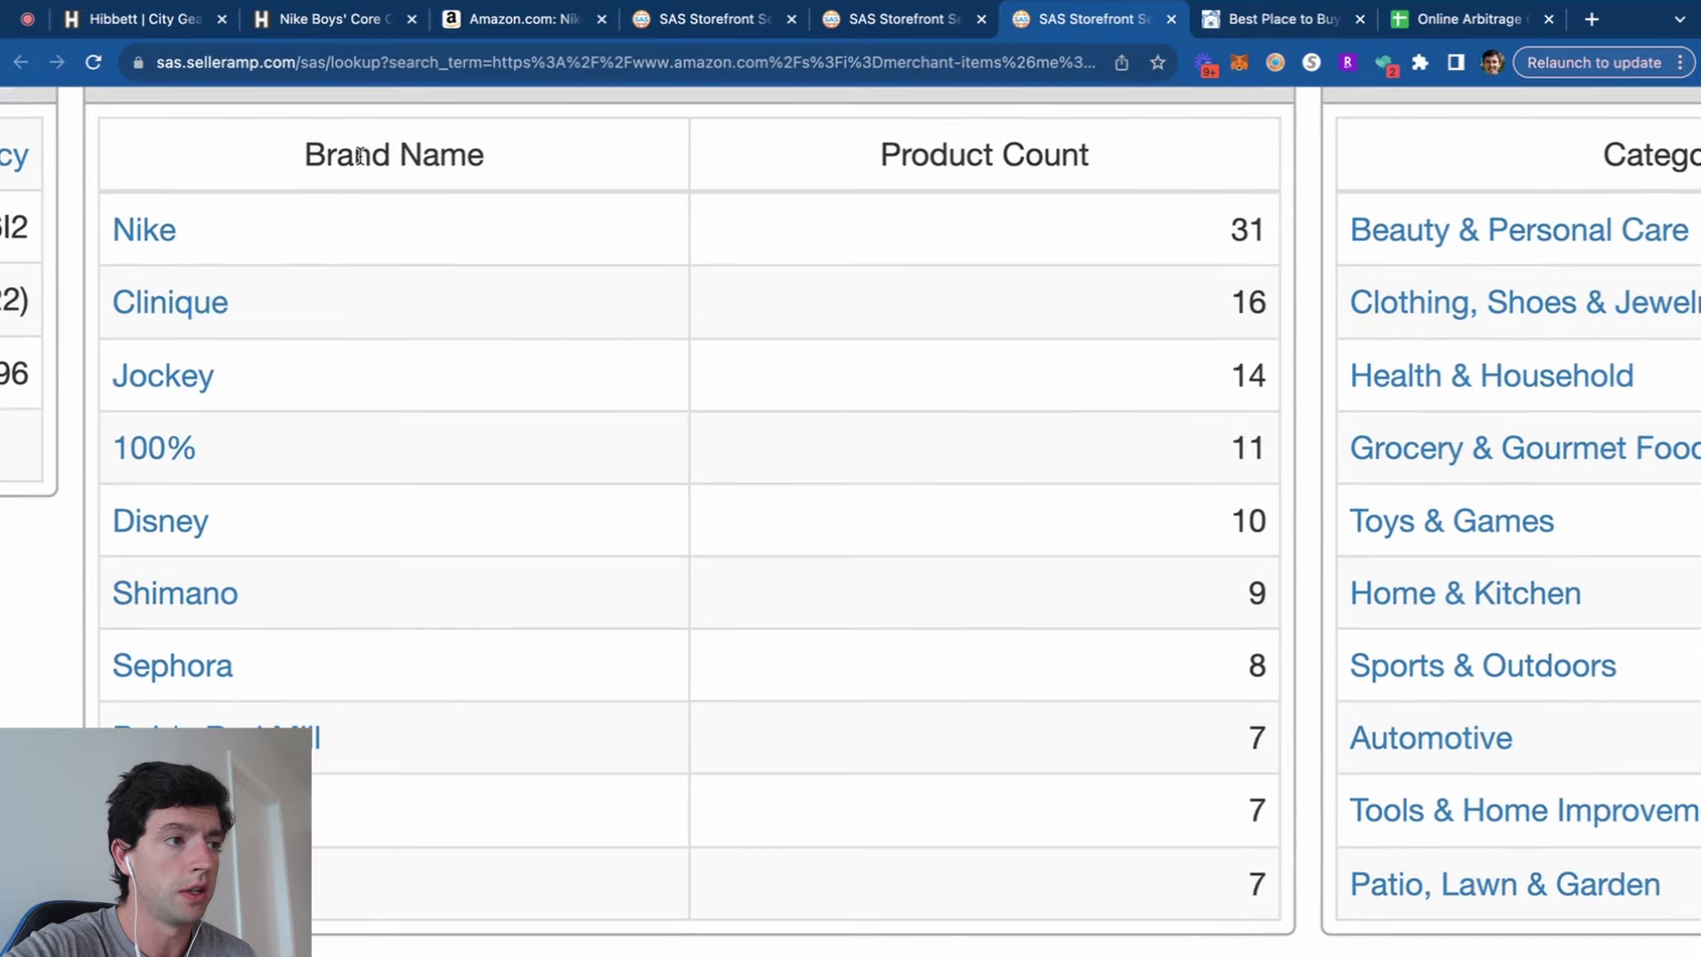
pyautogui.hscroll(10, 641, 538)
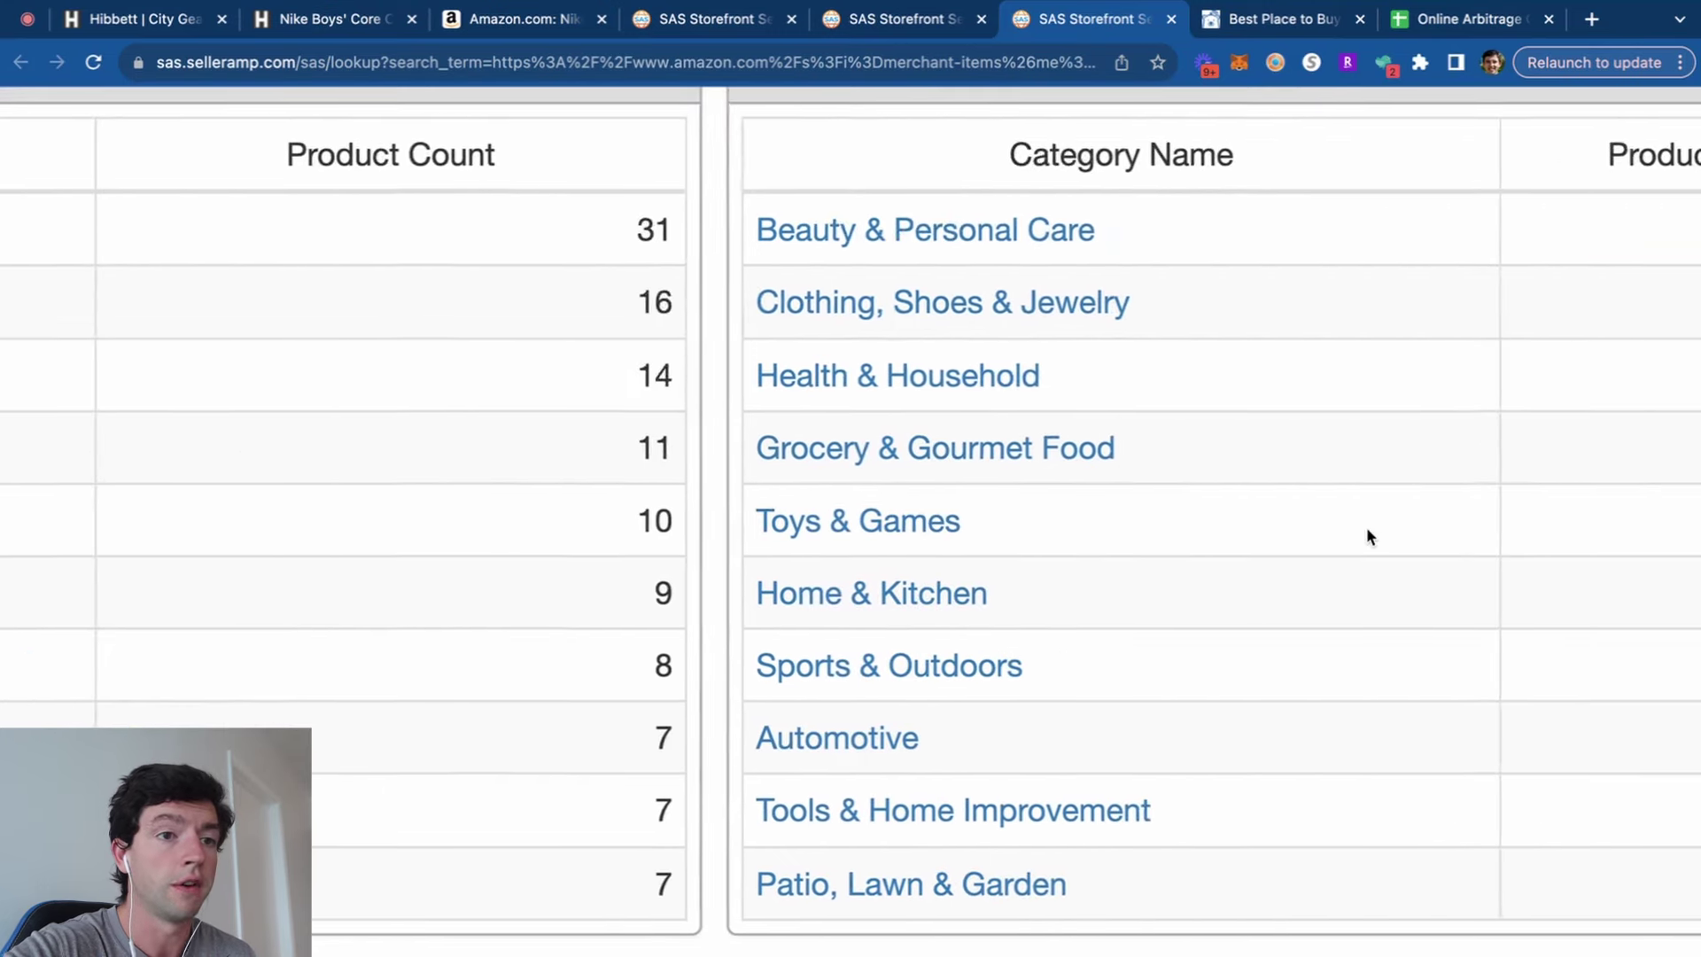
# Review the first products in the M&X Legacy storefront, comparing their sales ranks, max costs, offers and Keepa charts.
pyautogui.scroll(-5, 1366, 531)
pyautogui.scroll(-5, 1367, 540)
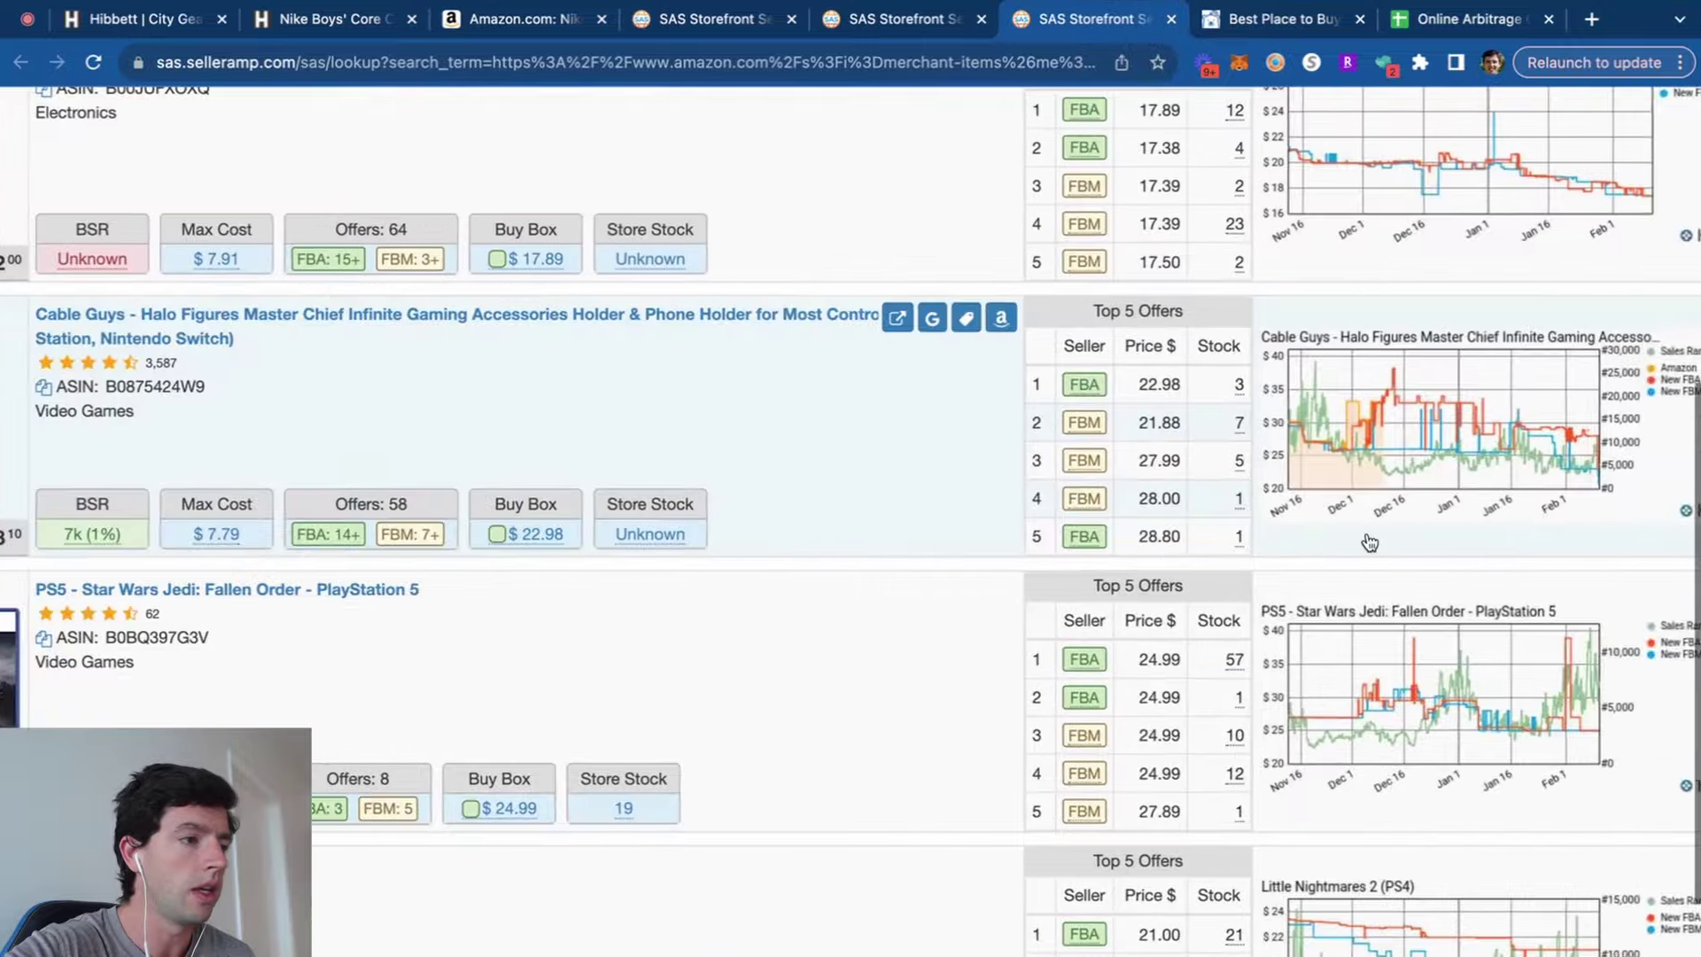
pyautogui.scroll(5, 1322, 529)
pyautogui.scroll(-1, 391, 487)
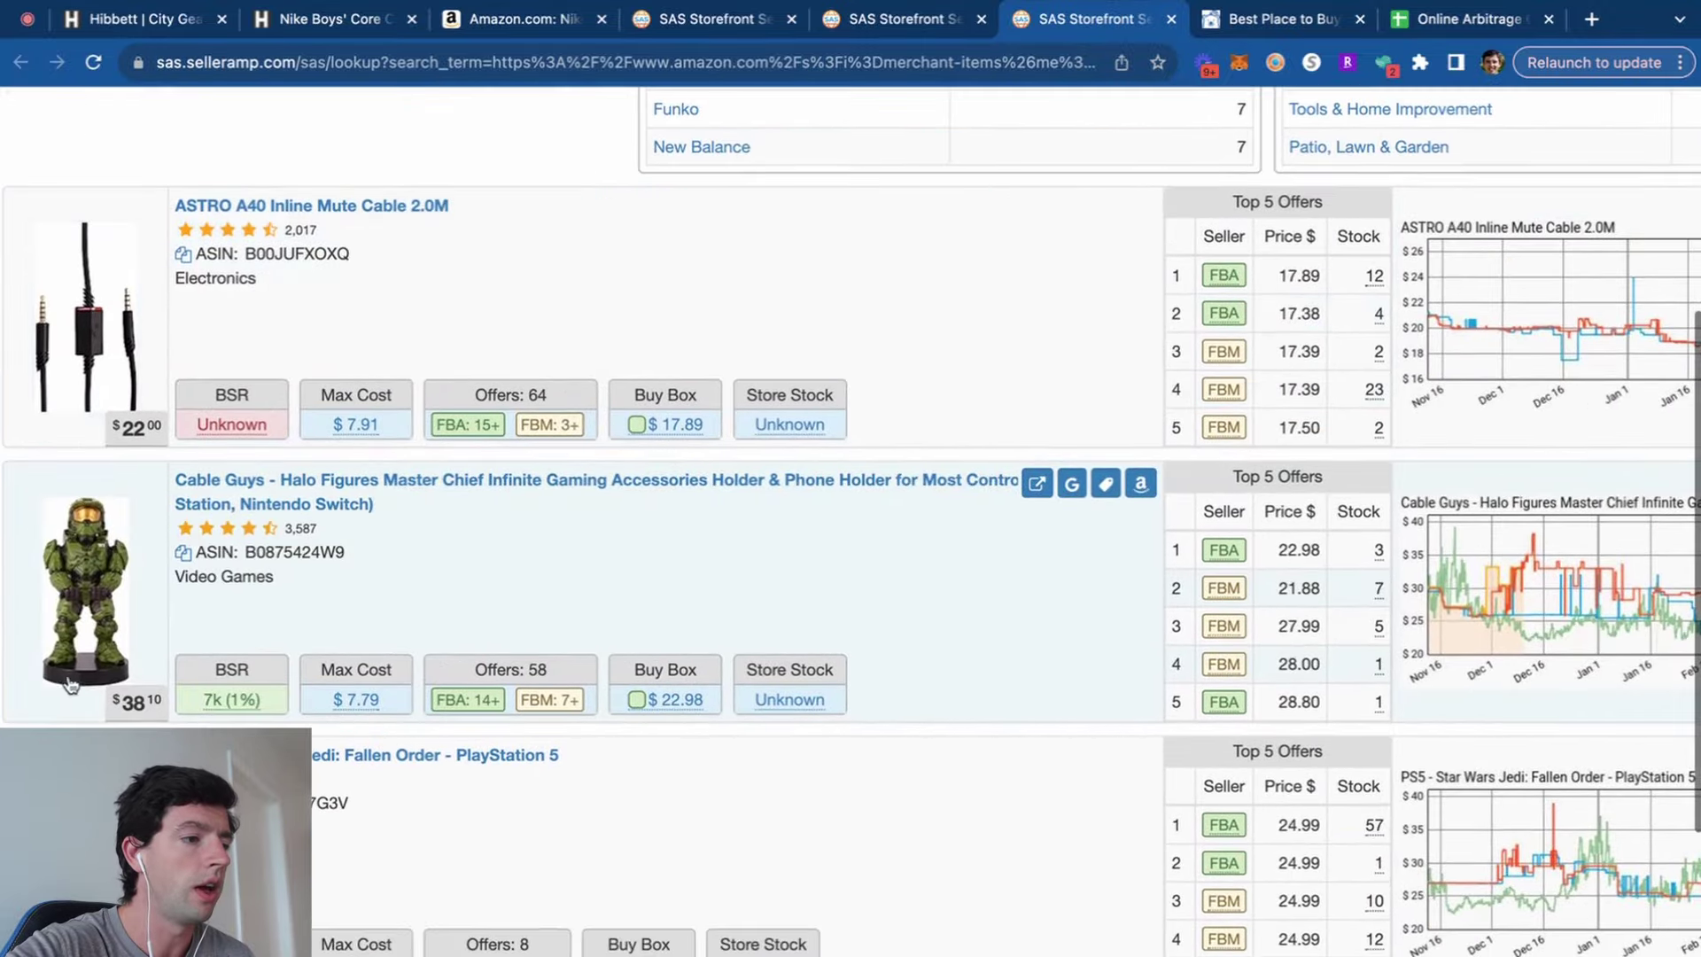
pyautogui.scroll(-3, 20, 675)
pyautogui.scroll(3, 19, 675)
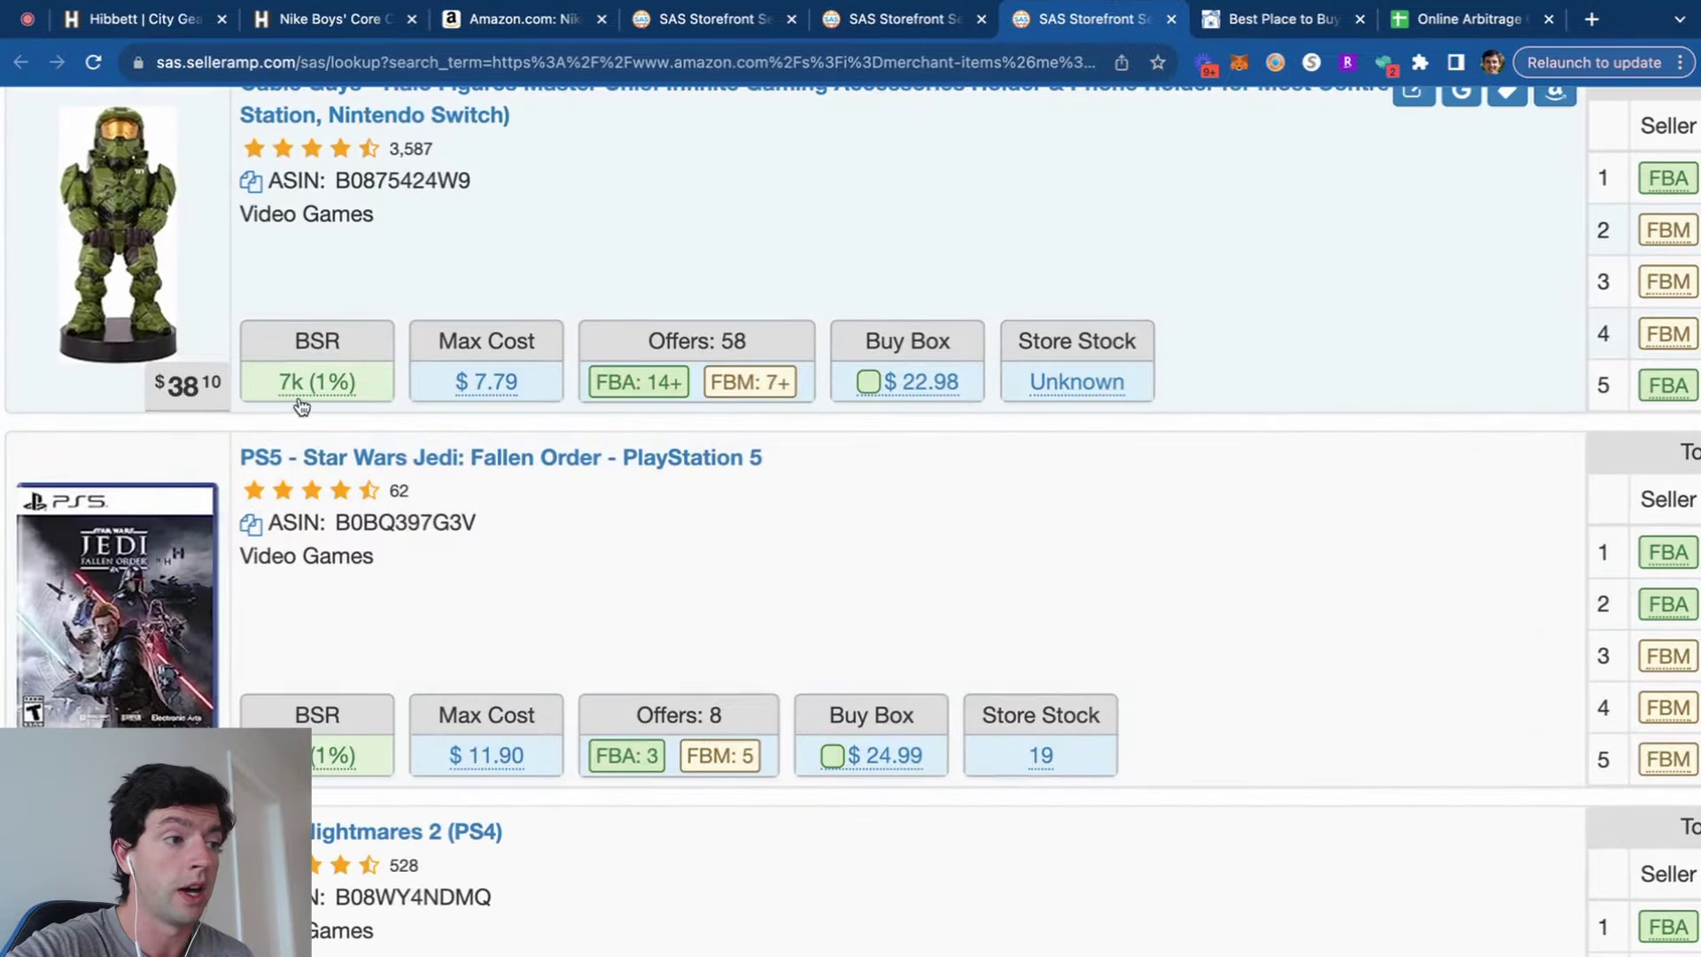
pyautogui.scroll(-3, 9, 780)
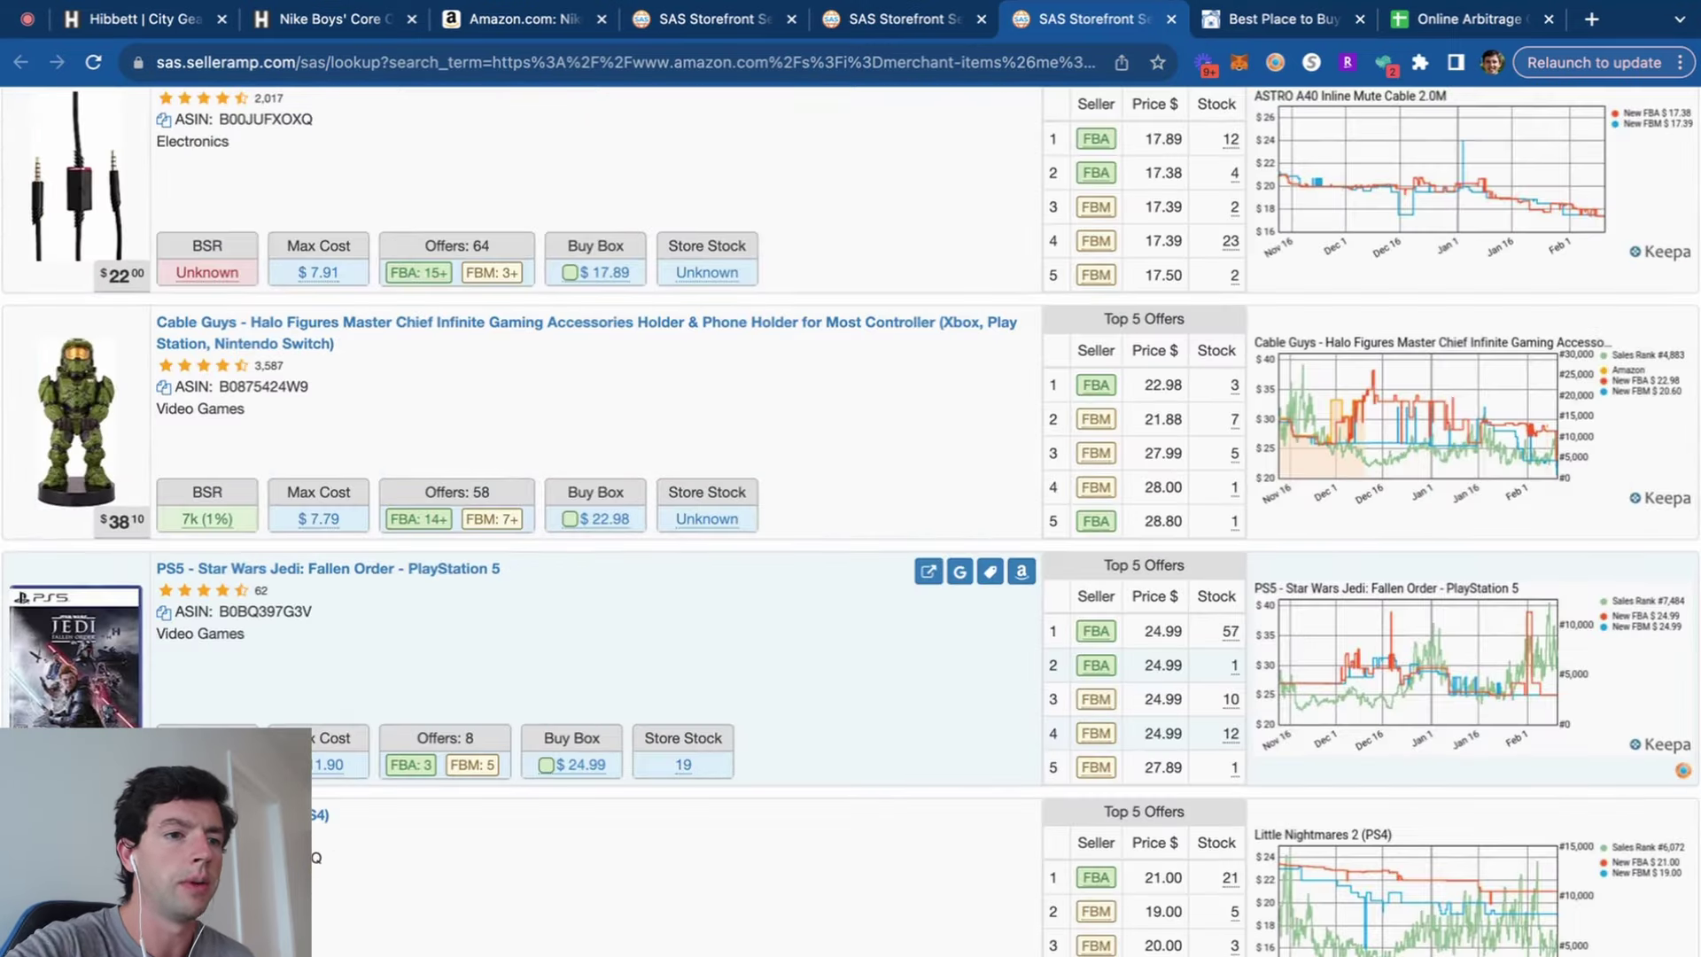
# Filter the M&X Legacy storefront to Nike and review the products' sales ranks, top offers and Keepa charts.
pyautogui.scroll(7, 638, 335)
pyautogui.click(600, 301)
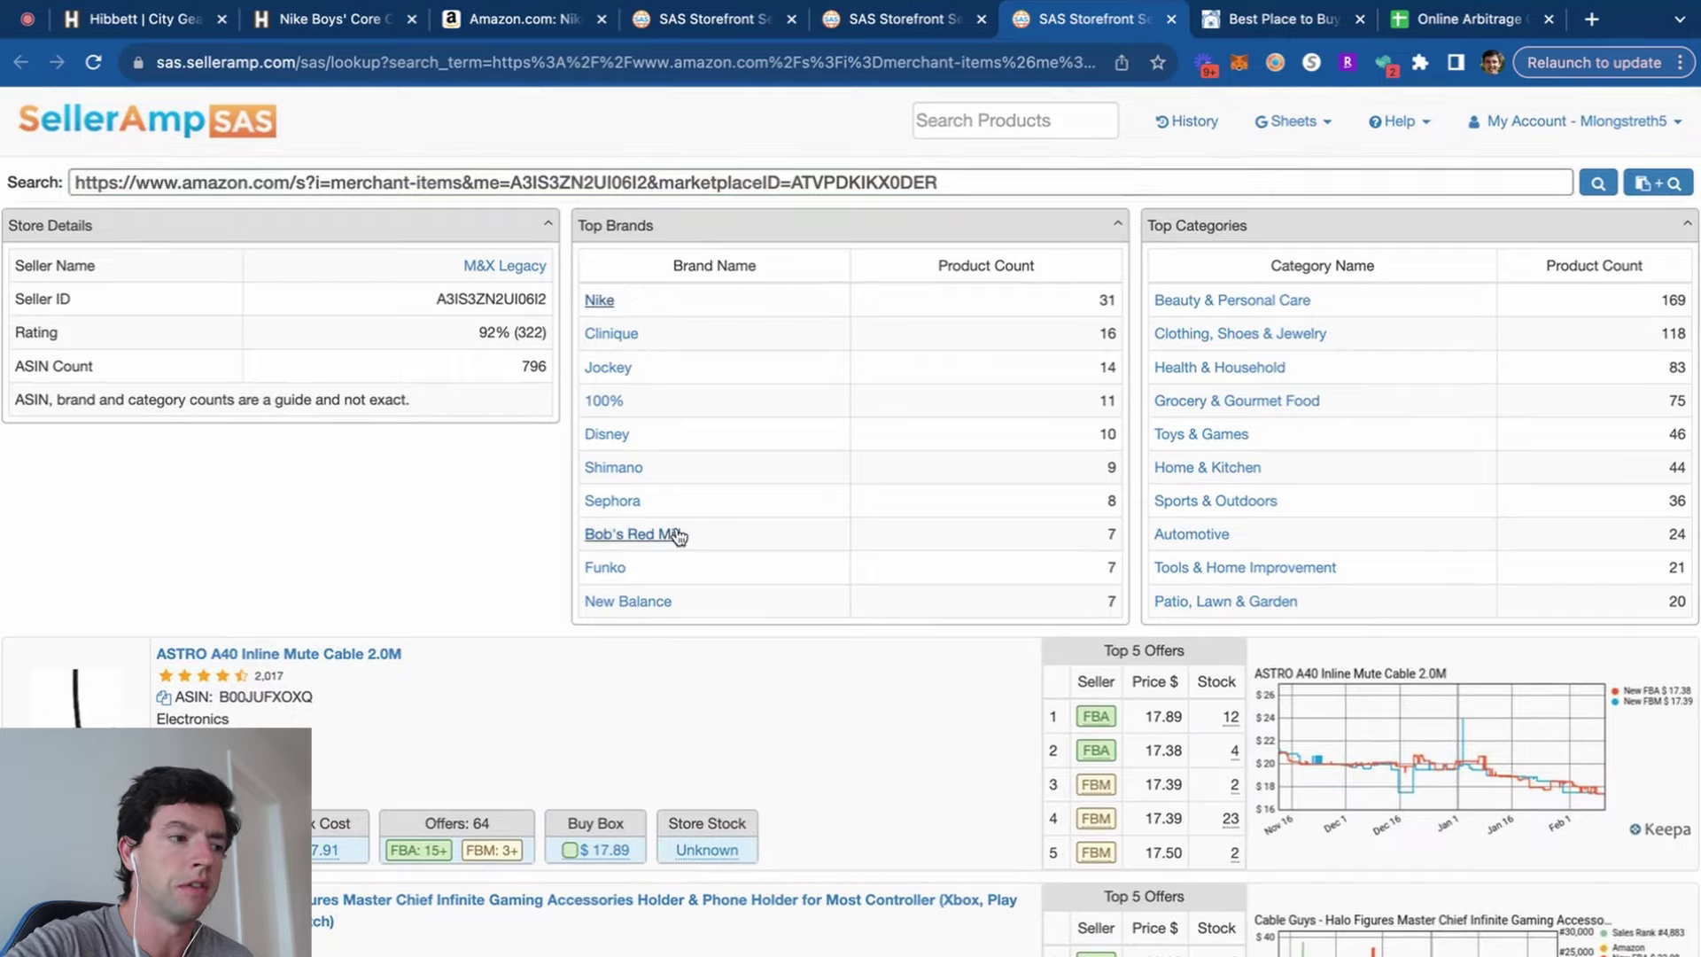
pyautogui.scroll(-5, 673, 536)
pyautogui.scroll(-1, 679, 536)
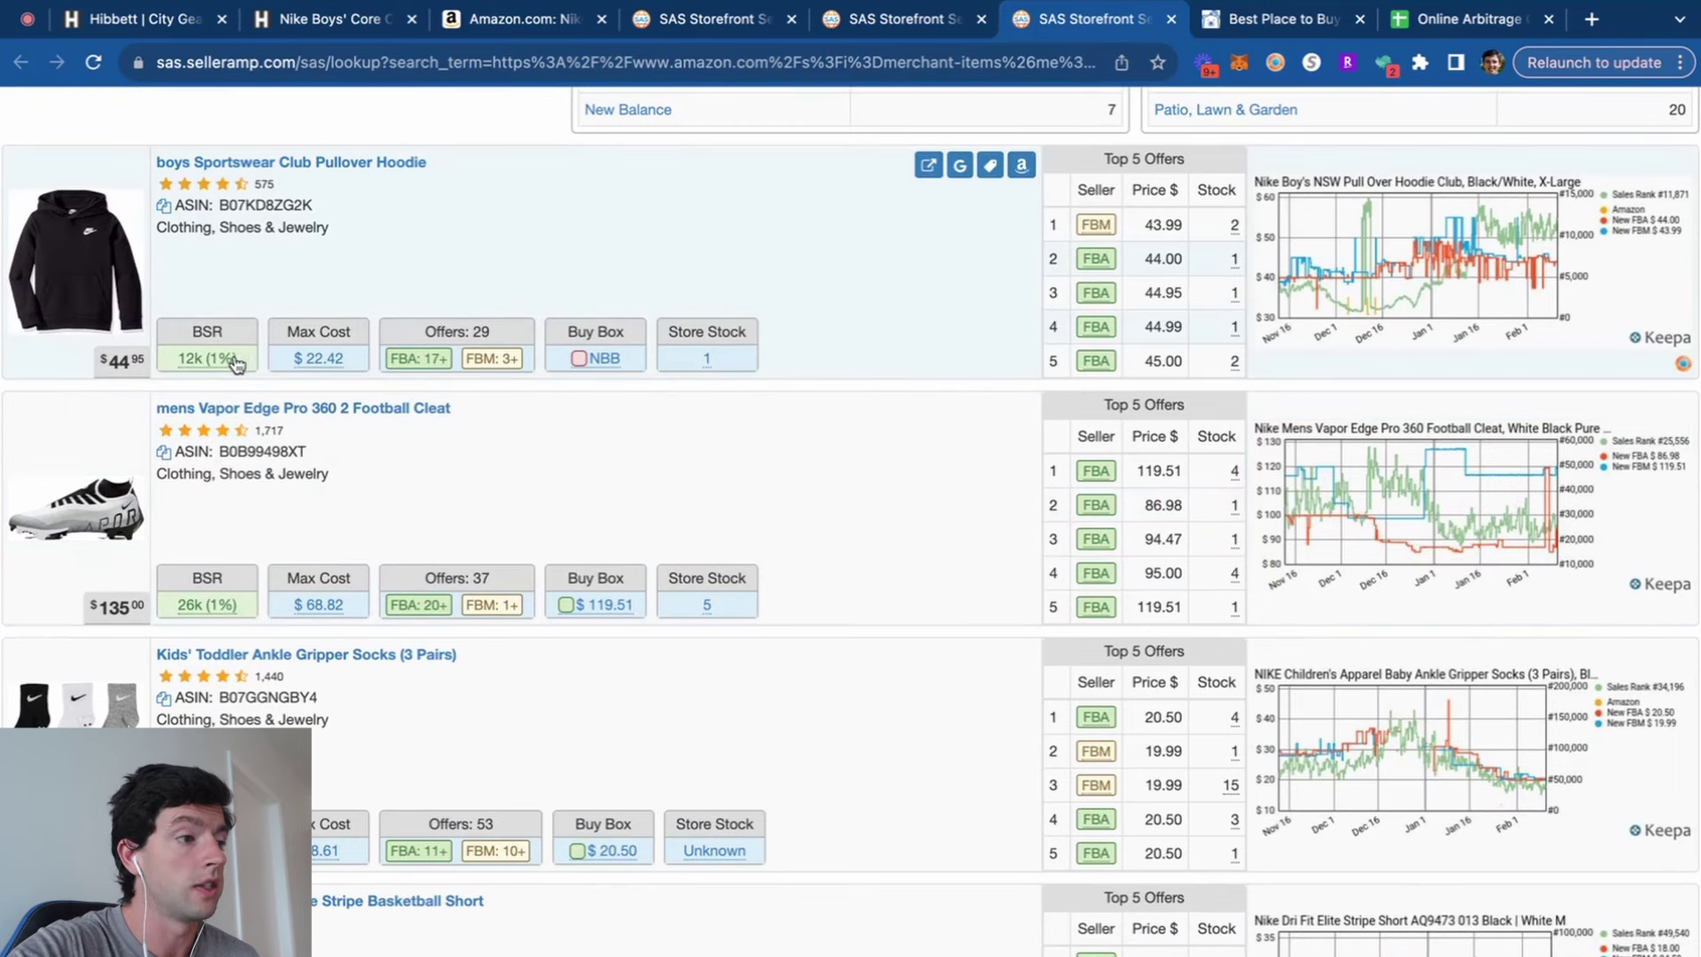
pyautogui.moveTo(213, 620)
pyautogui.scroll(-2, 213, 620)
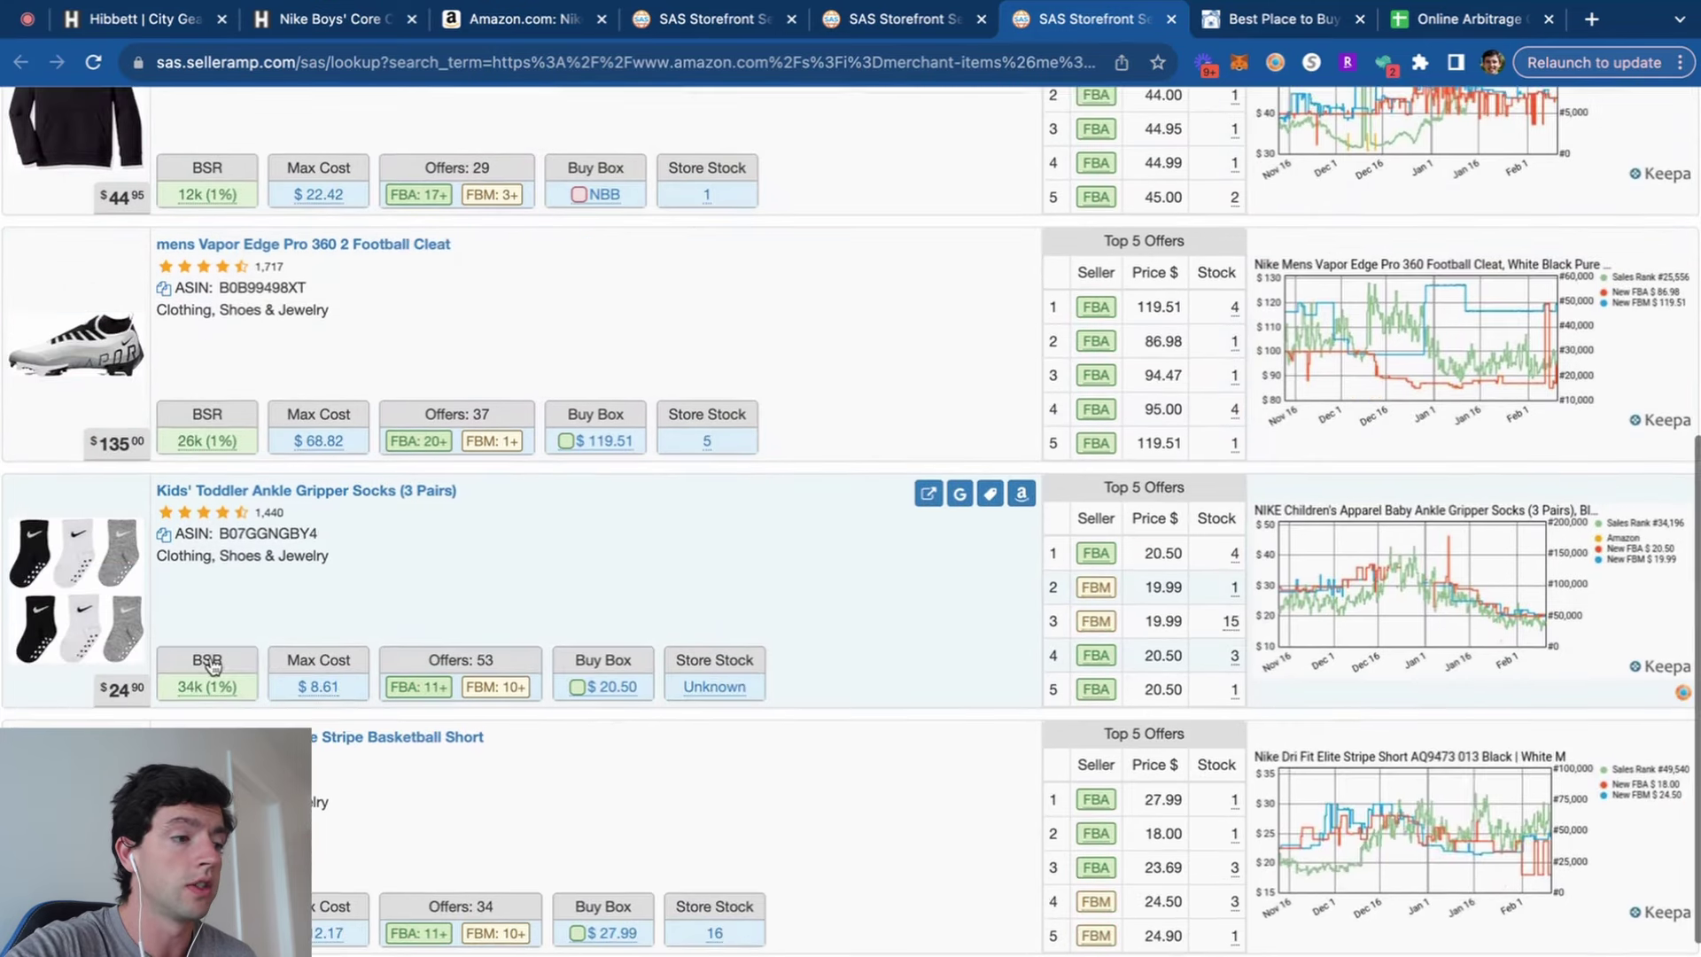
pyautogui.scroll(3, 644, 665)
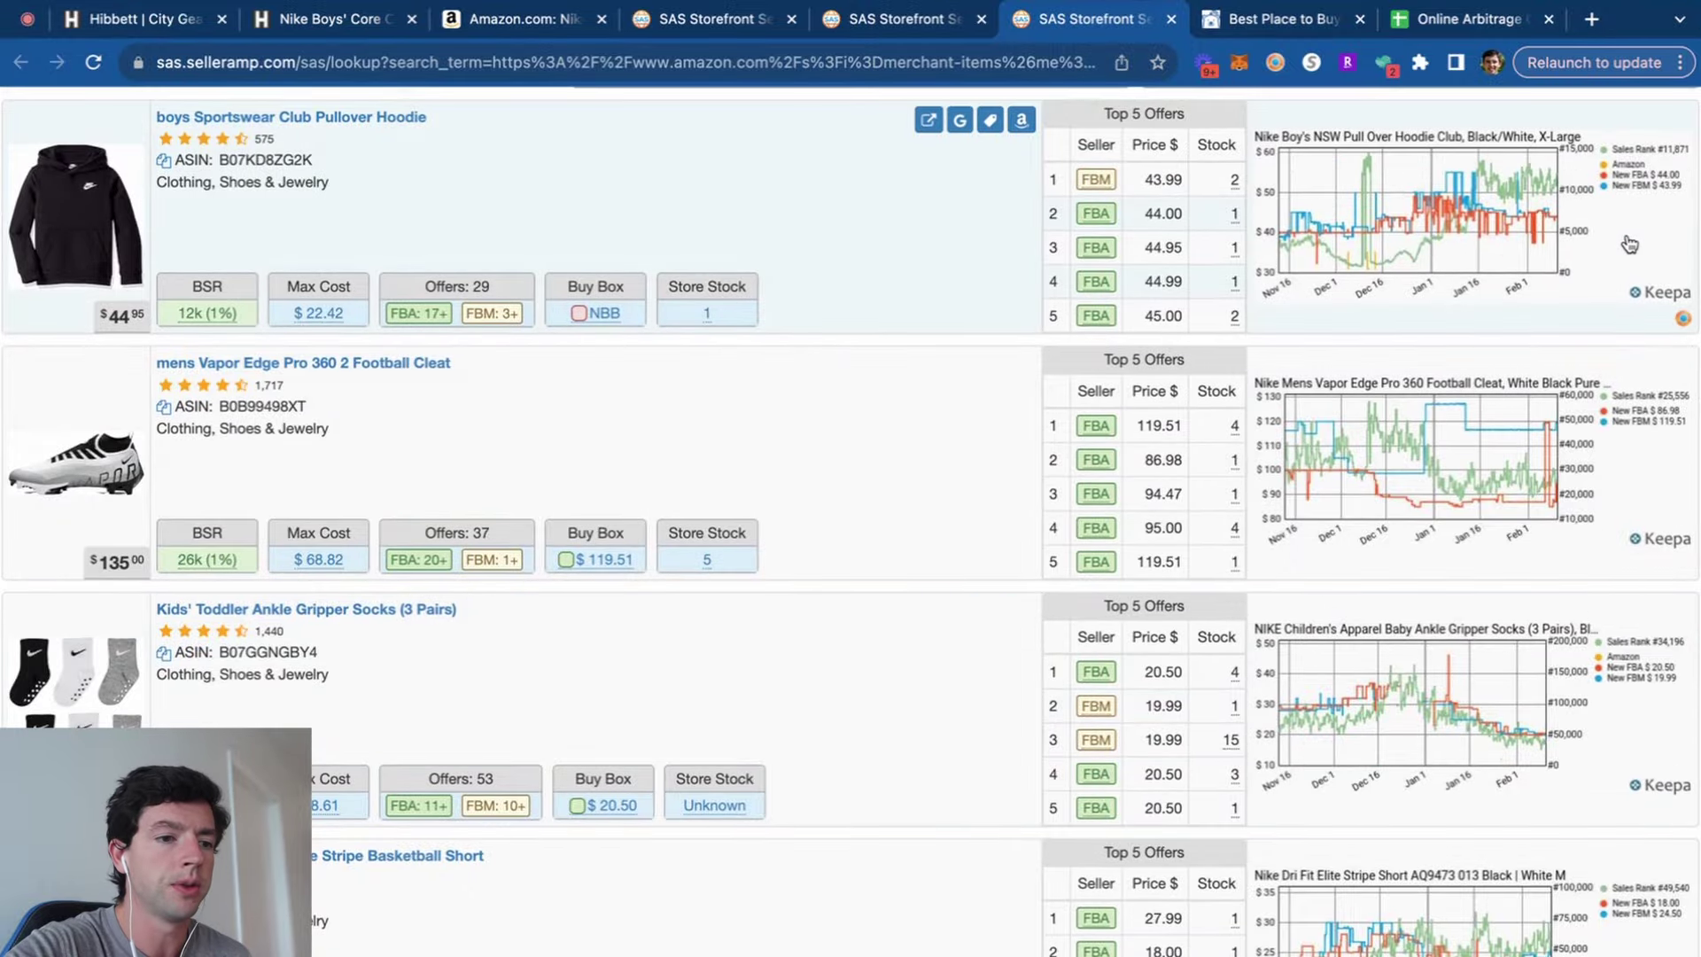
pyautogui.scroll(5, 1526, 791)
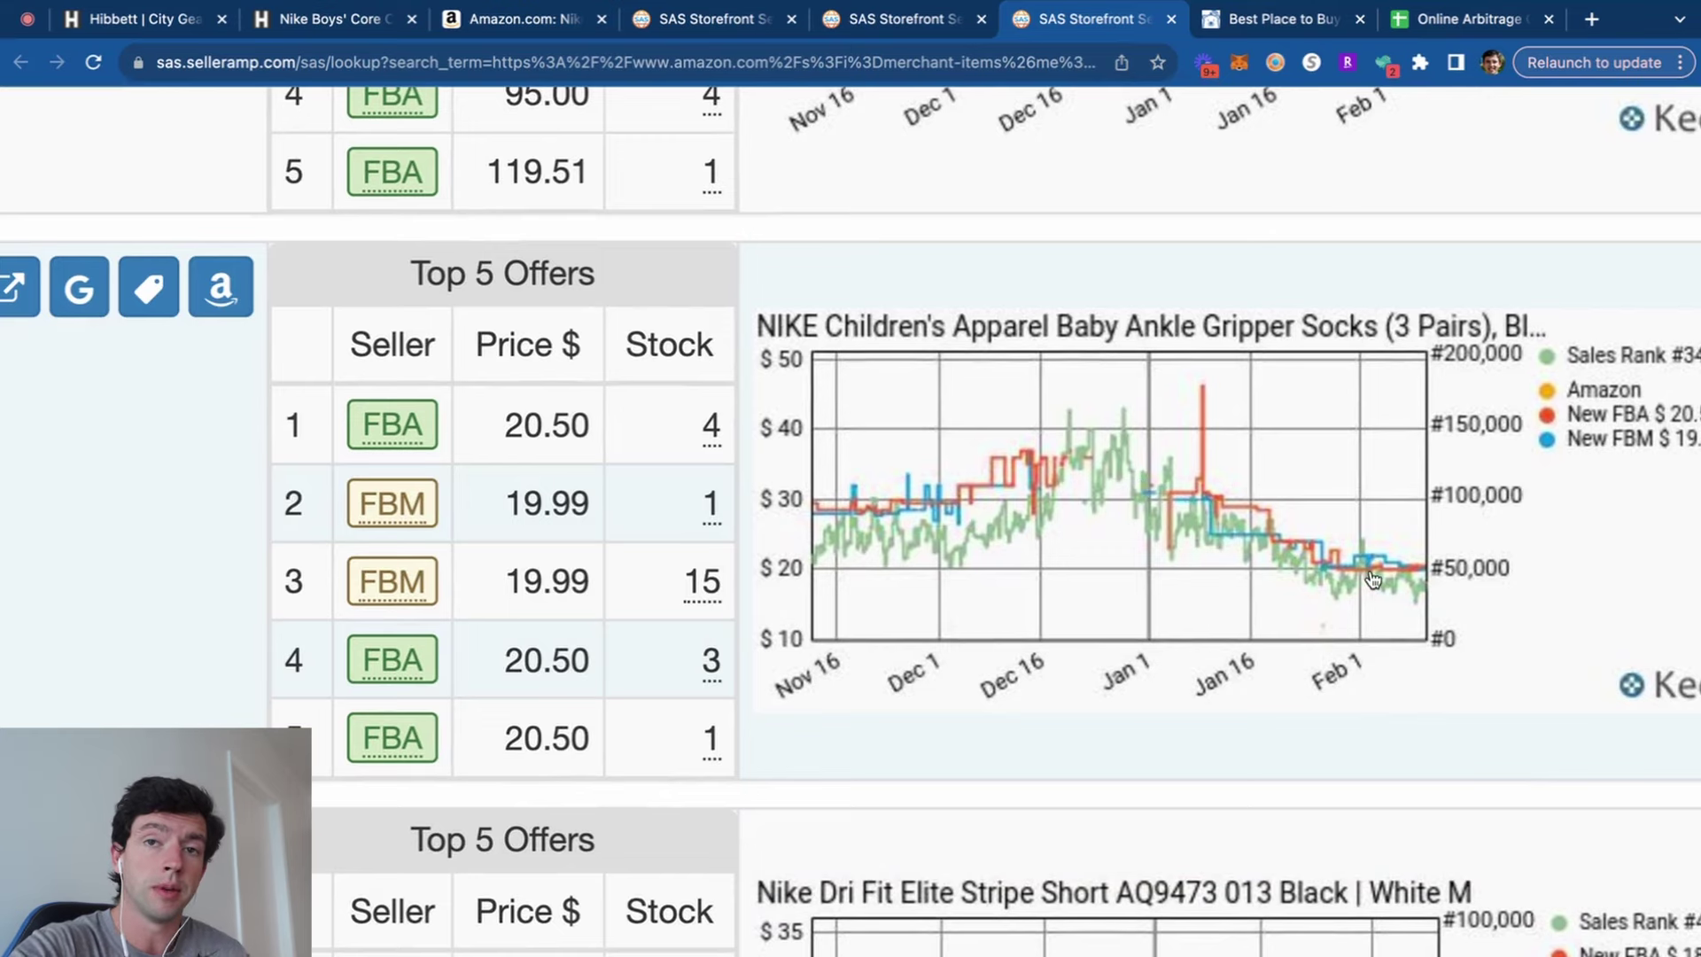
pyautogui.scroll(-5, 1372, 581)
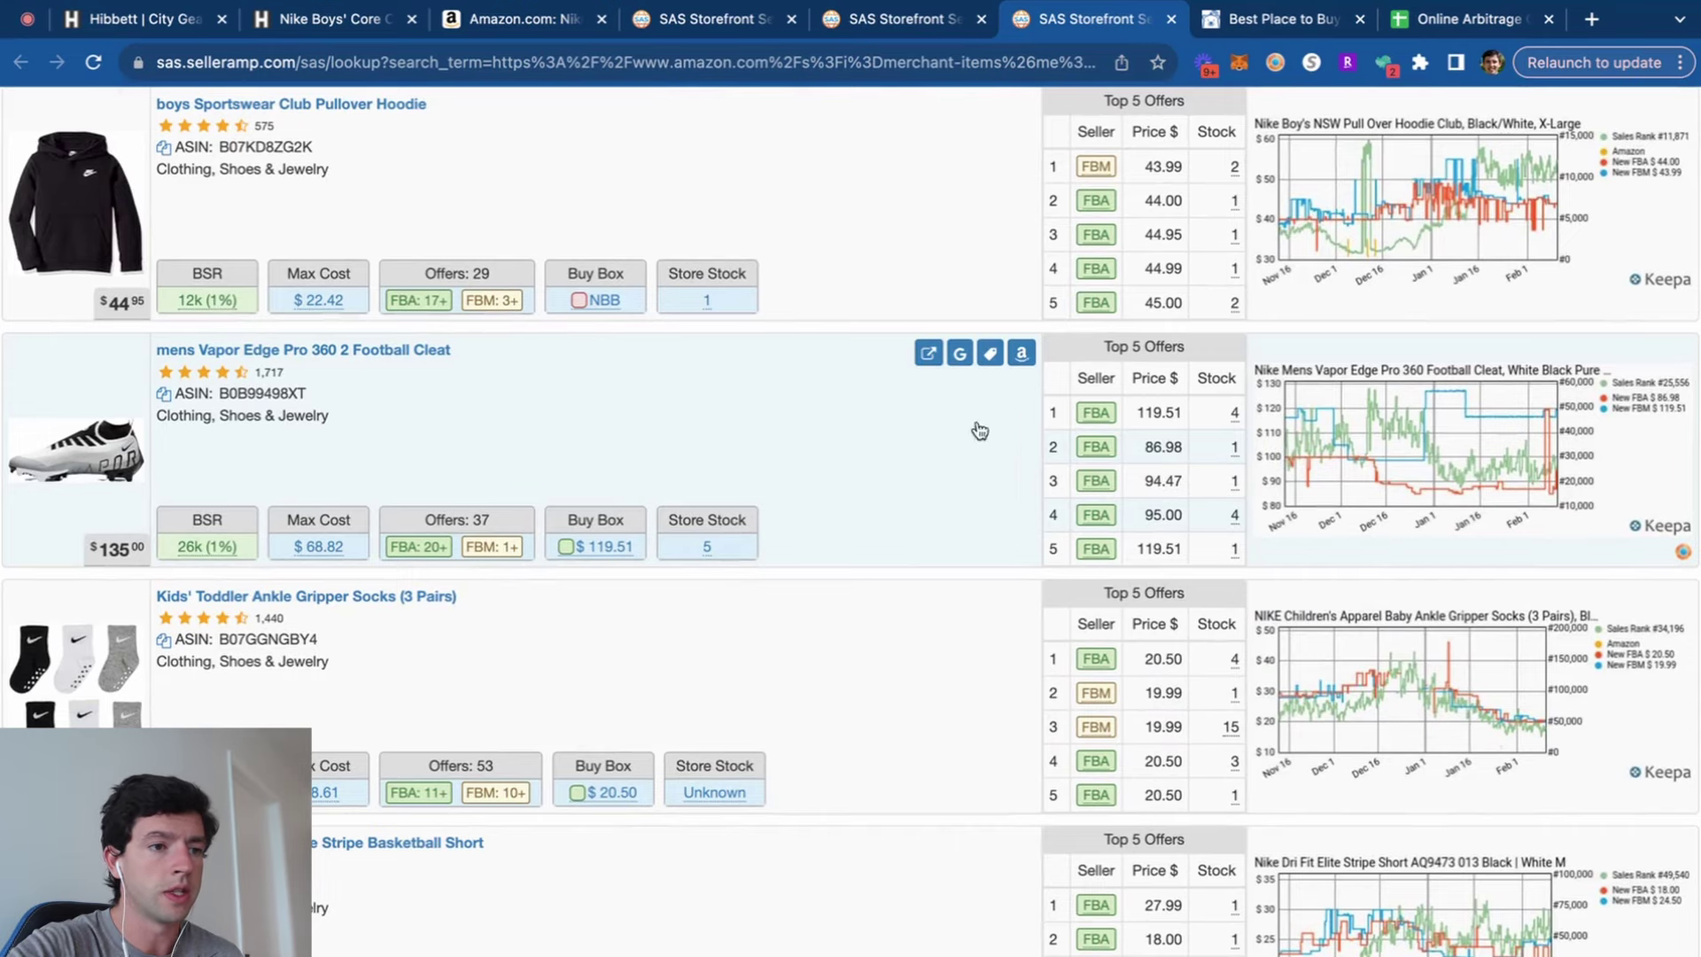
# Open the Amazon listings for the Nike Vapor Edge Pro cleat, boys pullover hoodie, Elite Stripe basketball short and AeroBill visor in separate tabs.
pyautogui.click(1021, 353)
pyautogui.click(988, 27)
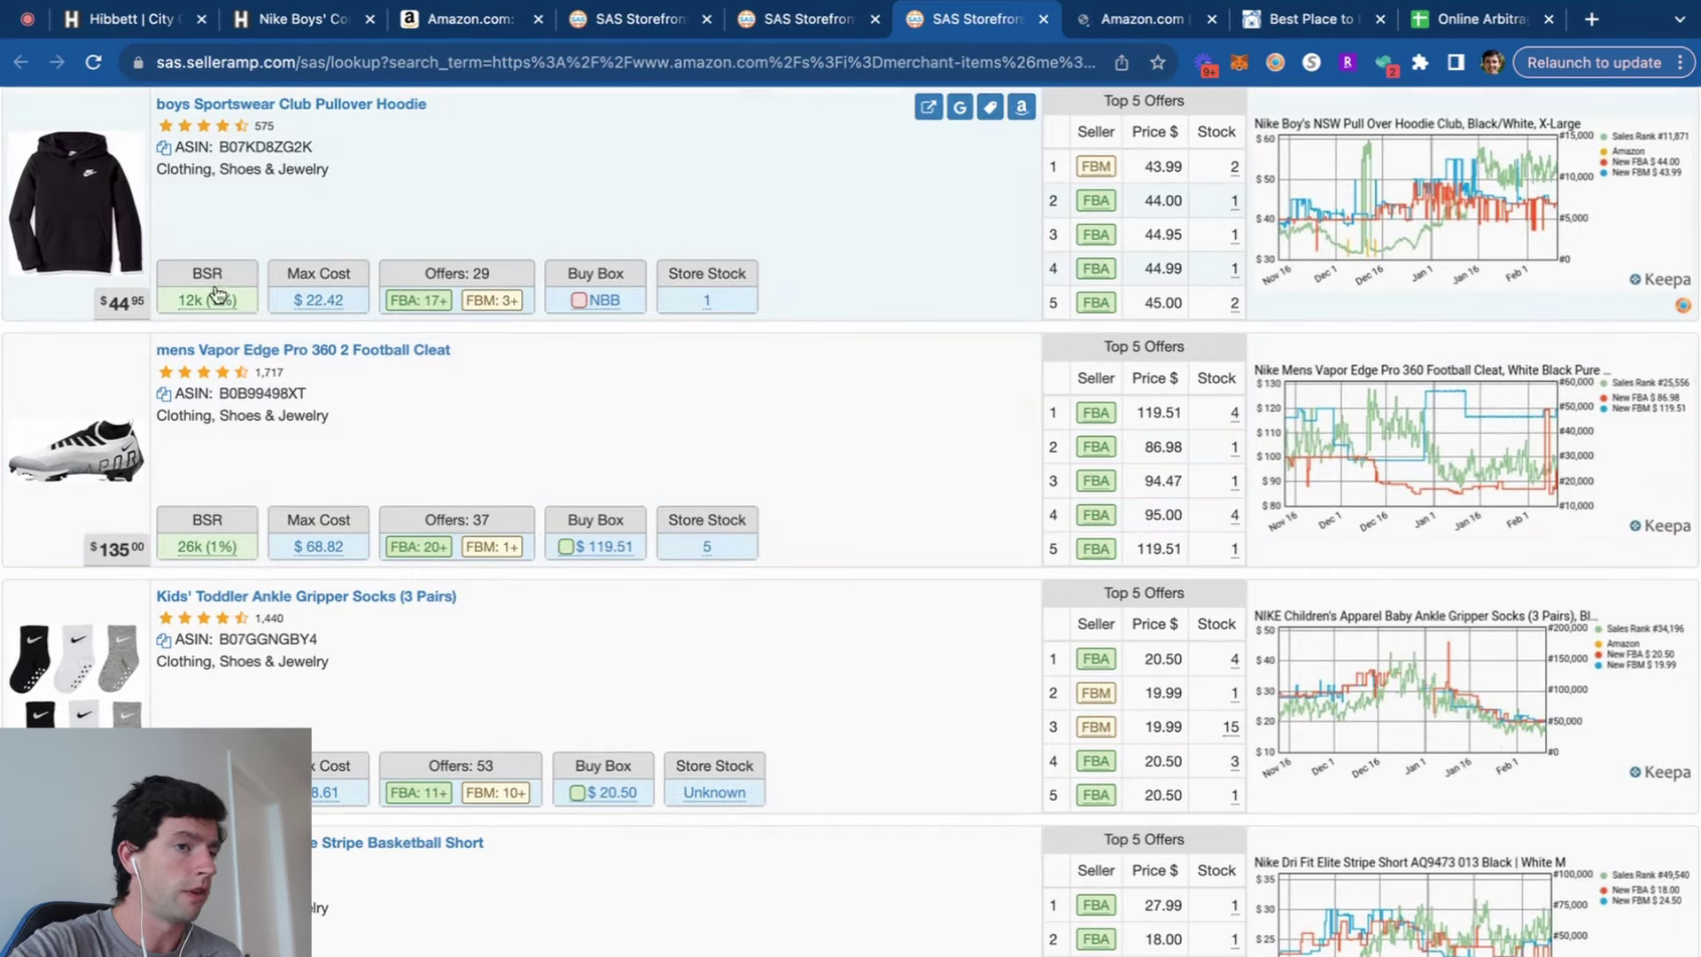
pyautogui.click(1020, 107)
pyautogui.click(877, 18)
pyautogui.scroll(-4, 798, 570)
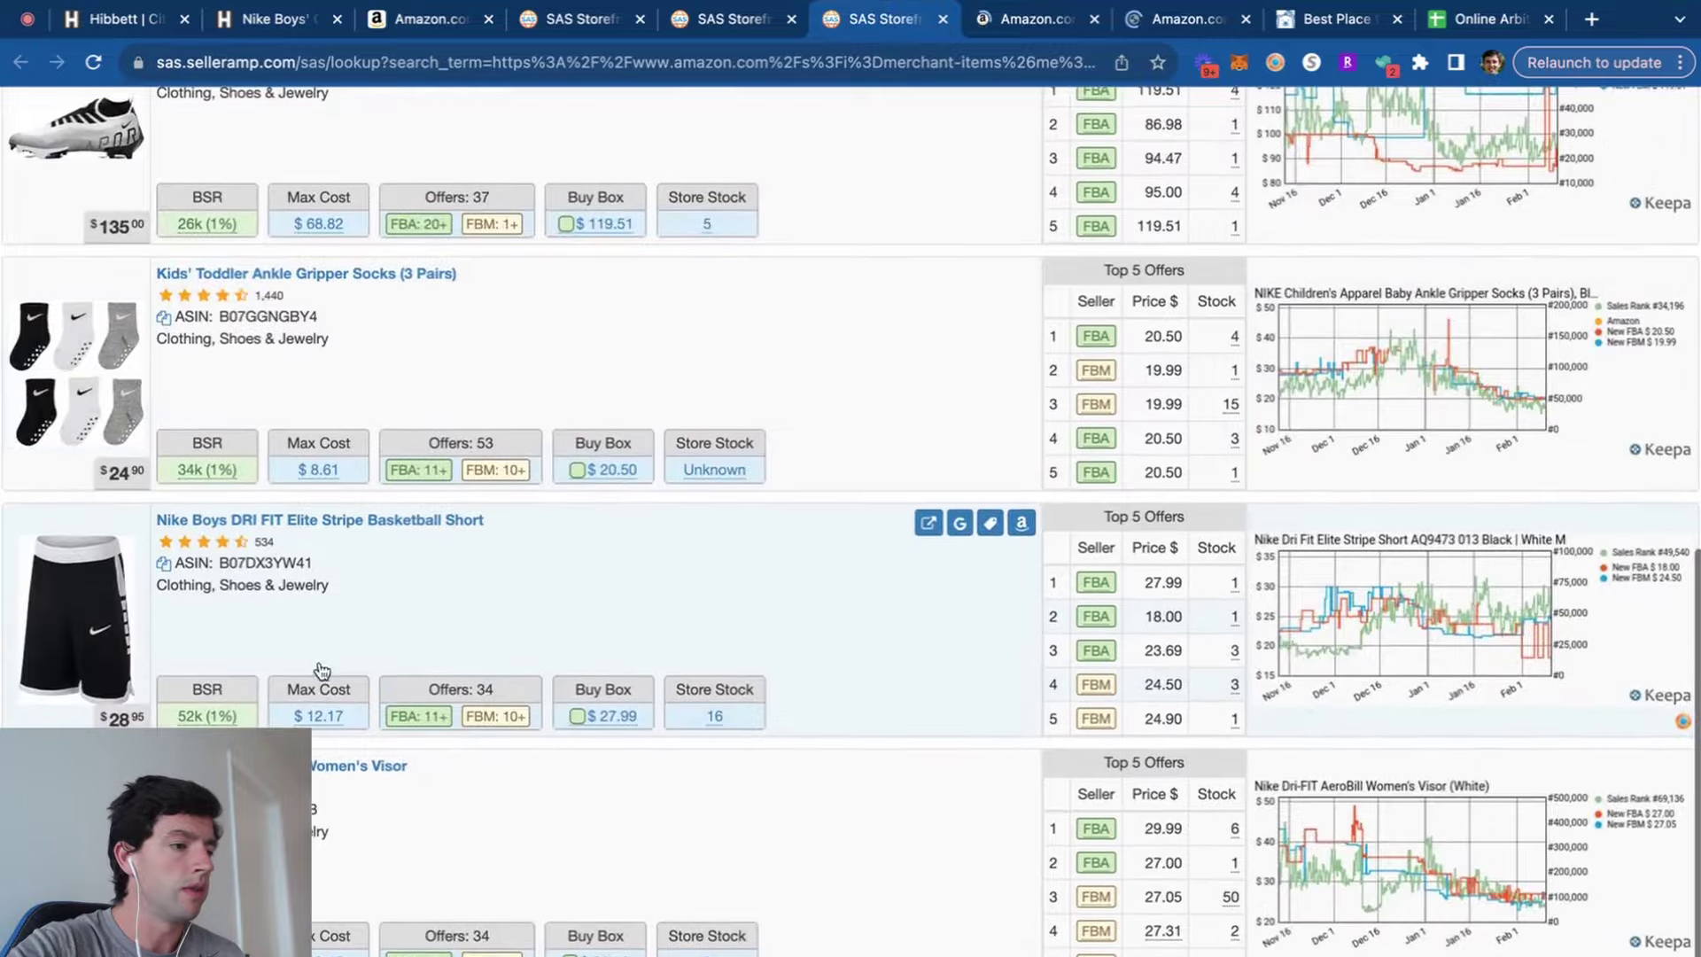
pyautogui.click(1021, 524)
pyautogui.click(795, 16)
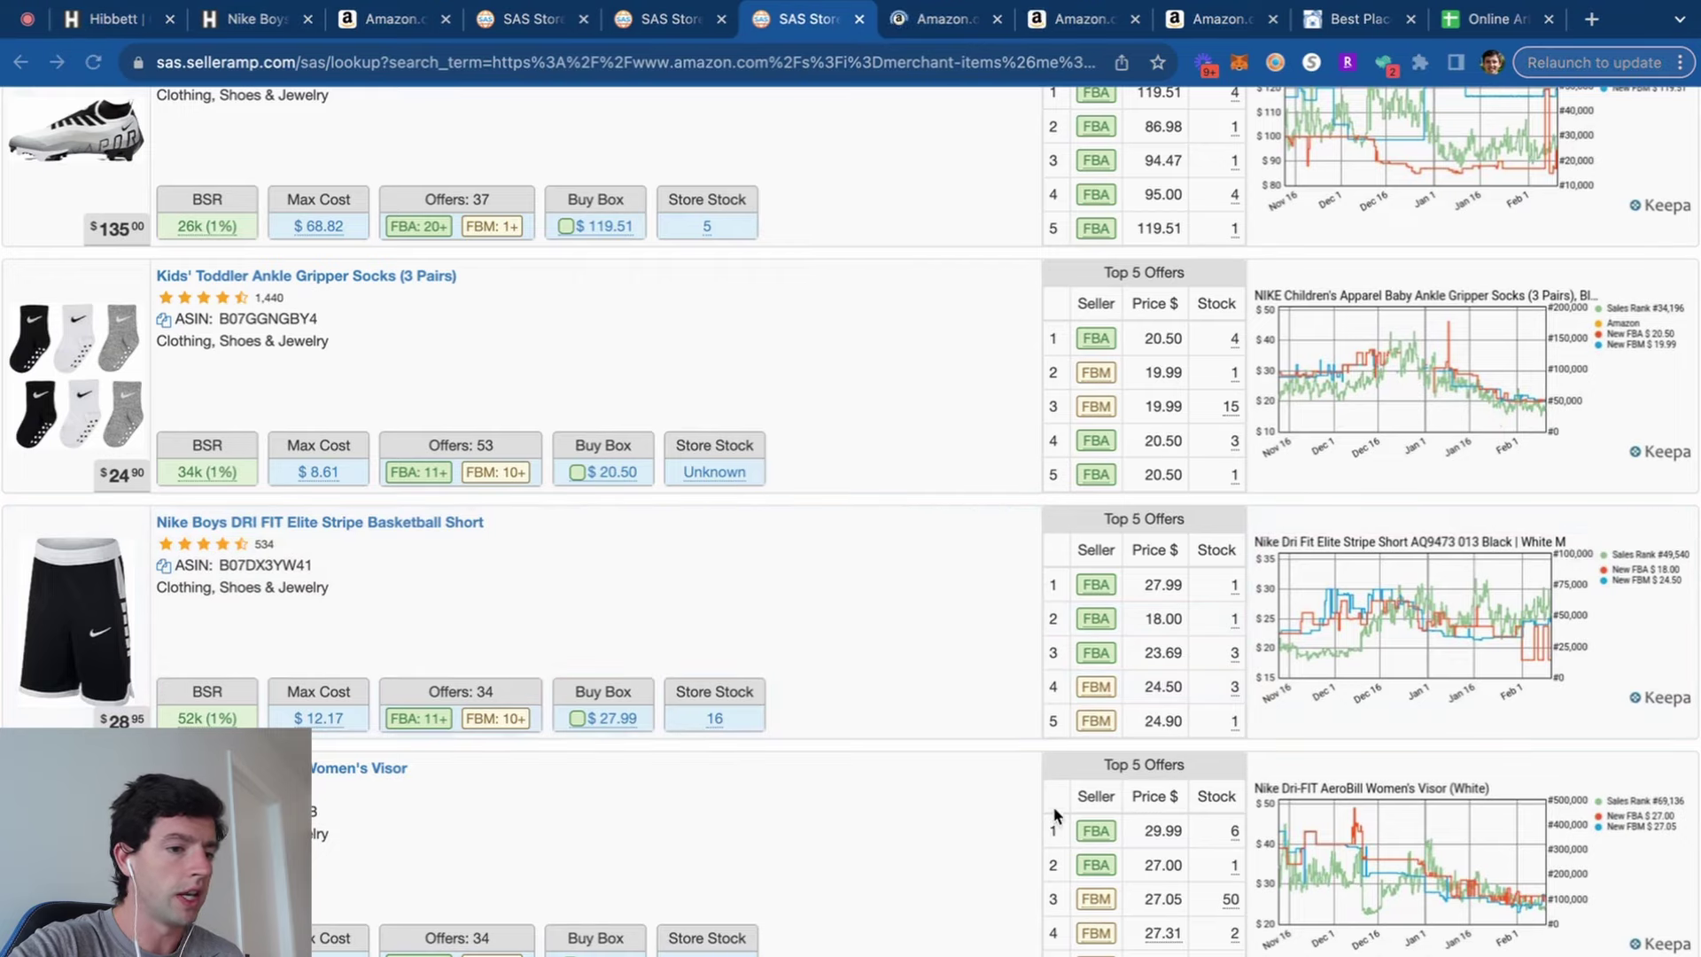
pyautogui.click(1021, 771)
# Check sales ranks and max costs in the CKO Distribution storefront and open the Amazon listing for the Nike Women's Pro 3" Training Shorts.
pyautogui.click(760, 18)
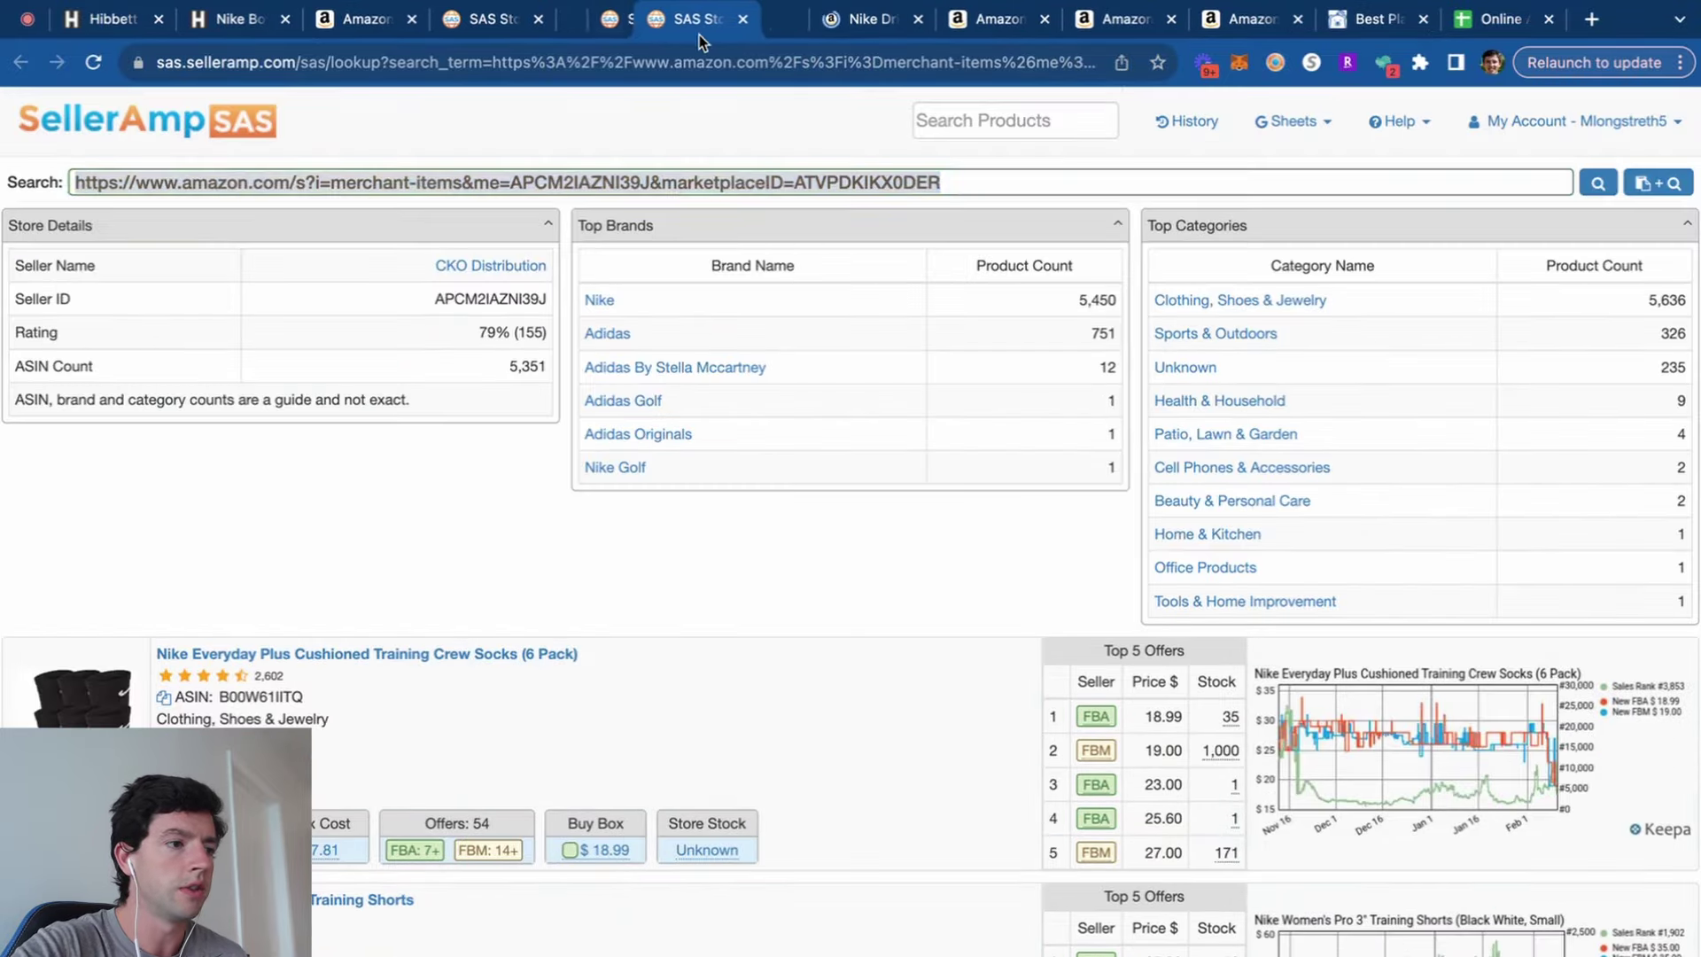
pyautogui.scroll(-5, 751, 533)
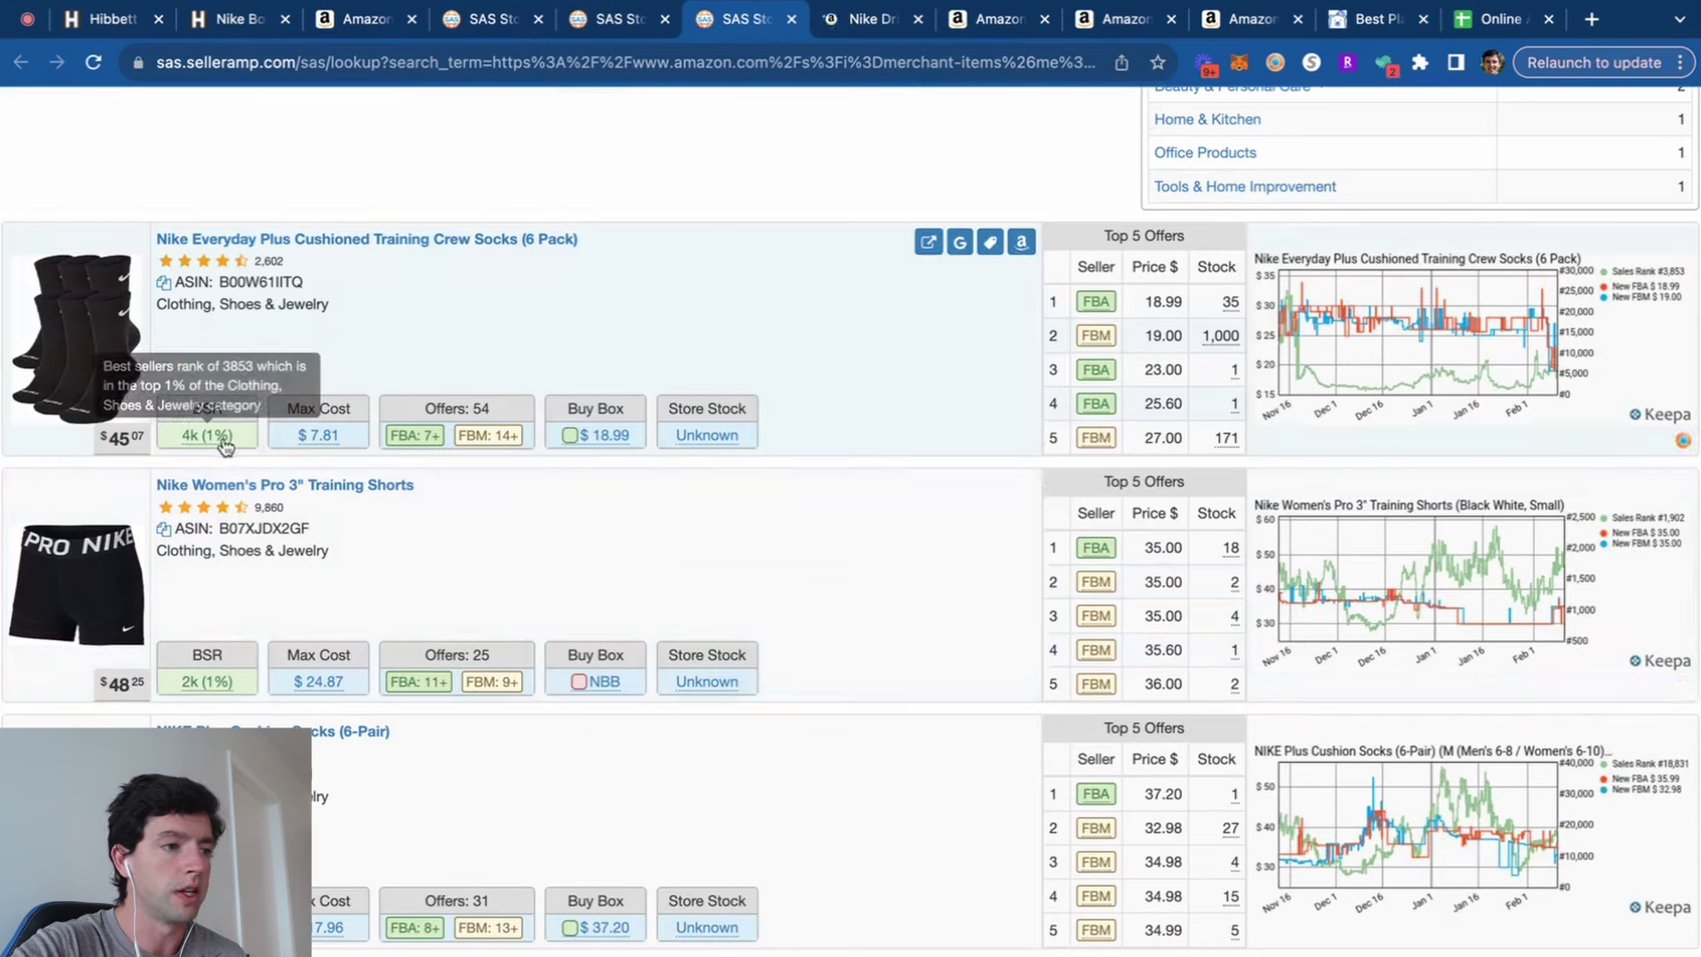
pyautogui.moveTo(325, 450)
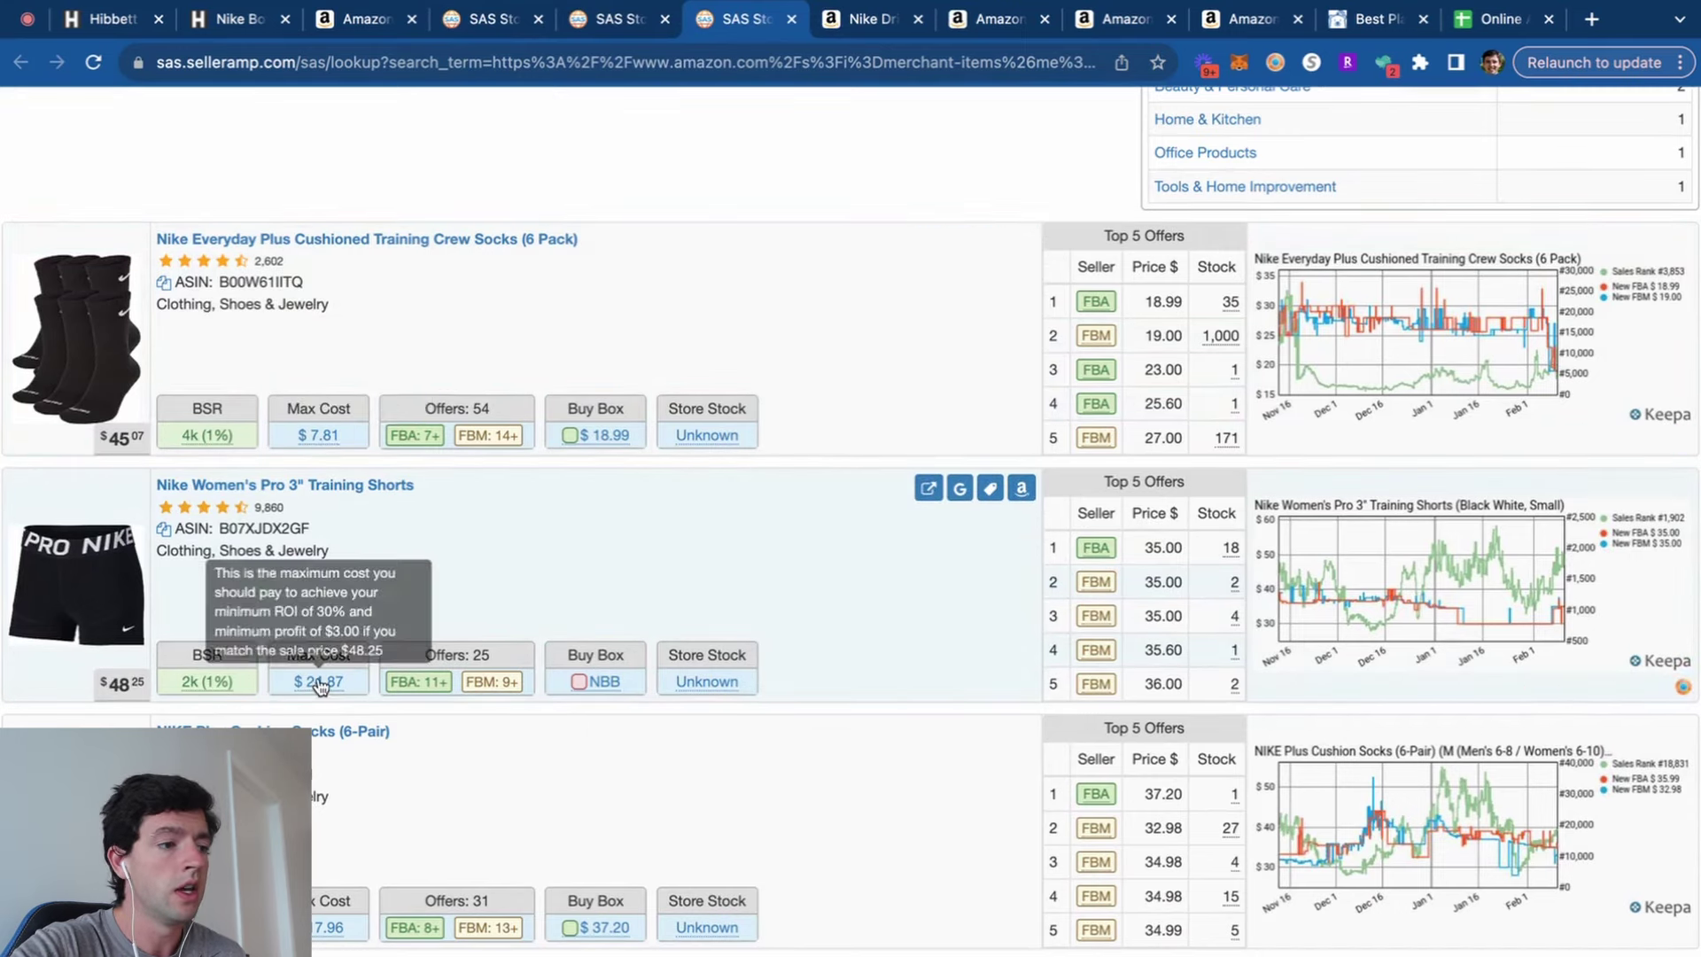
pyautogui.moveTo(311, 691)
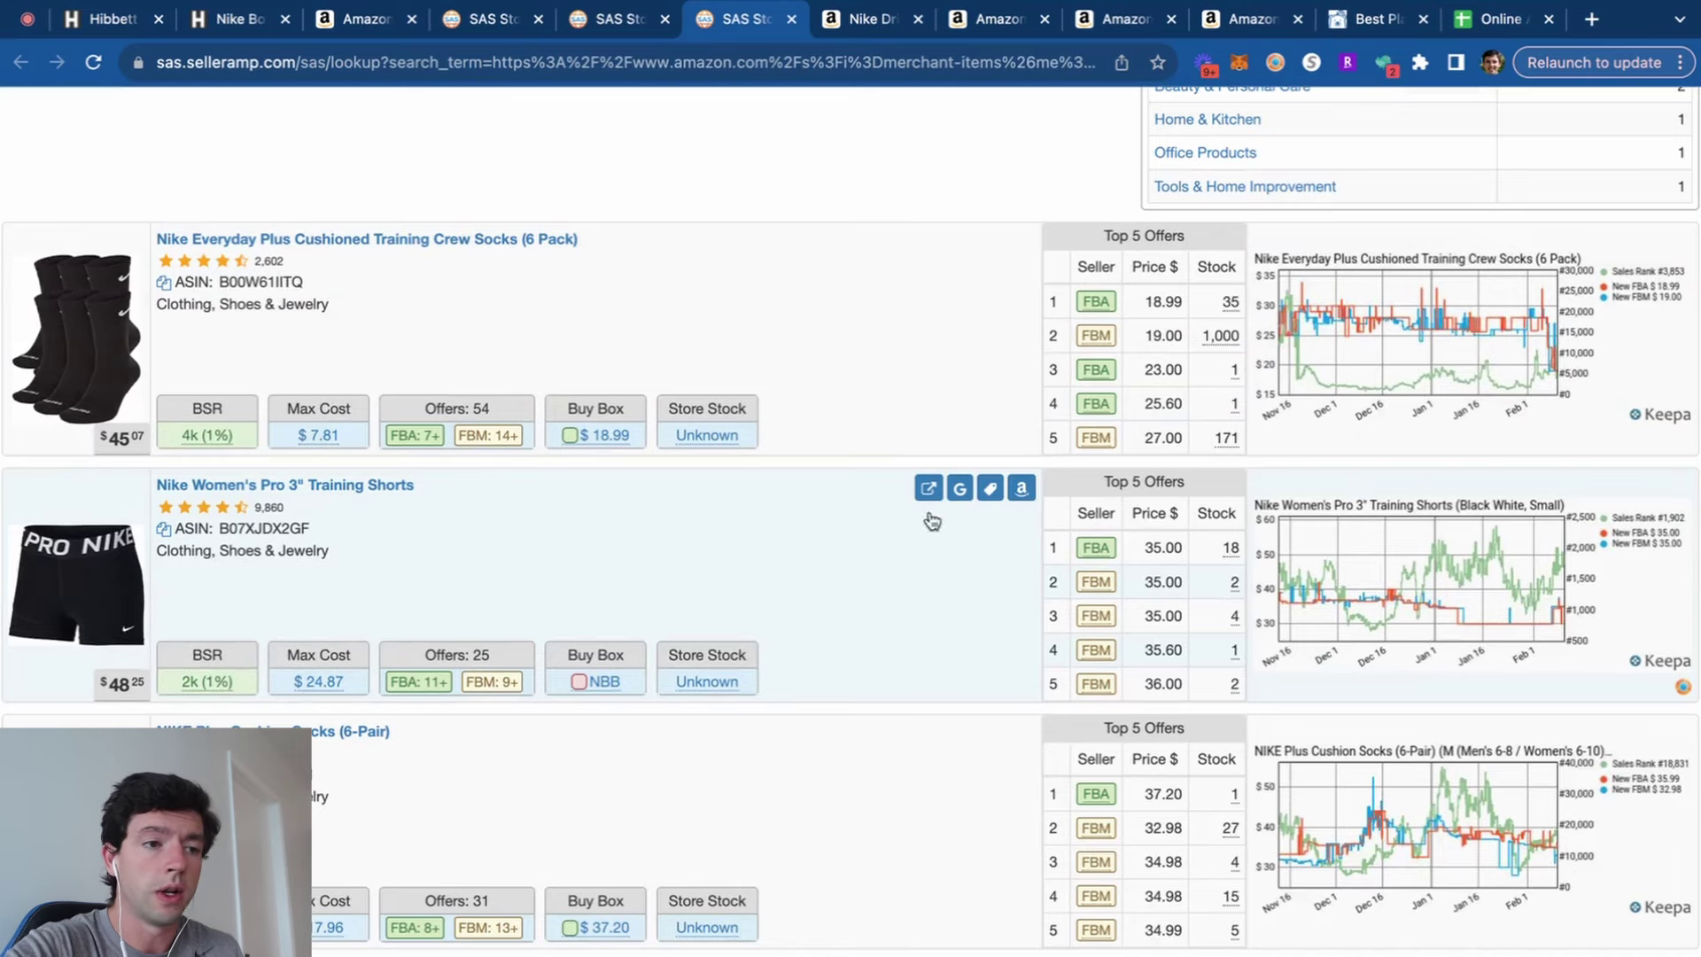
pyautogui.click(1022, 489)
# From M&X Legacy's Nike products, open the Amazon listings for the Club Full Zip Hoodie, Dri-FIT Icon shorts and Asuna 2 slides, grouping the slides' tab with the others.
pyautogui.click(560, 34)
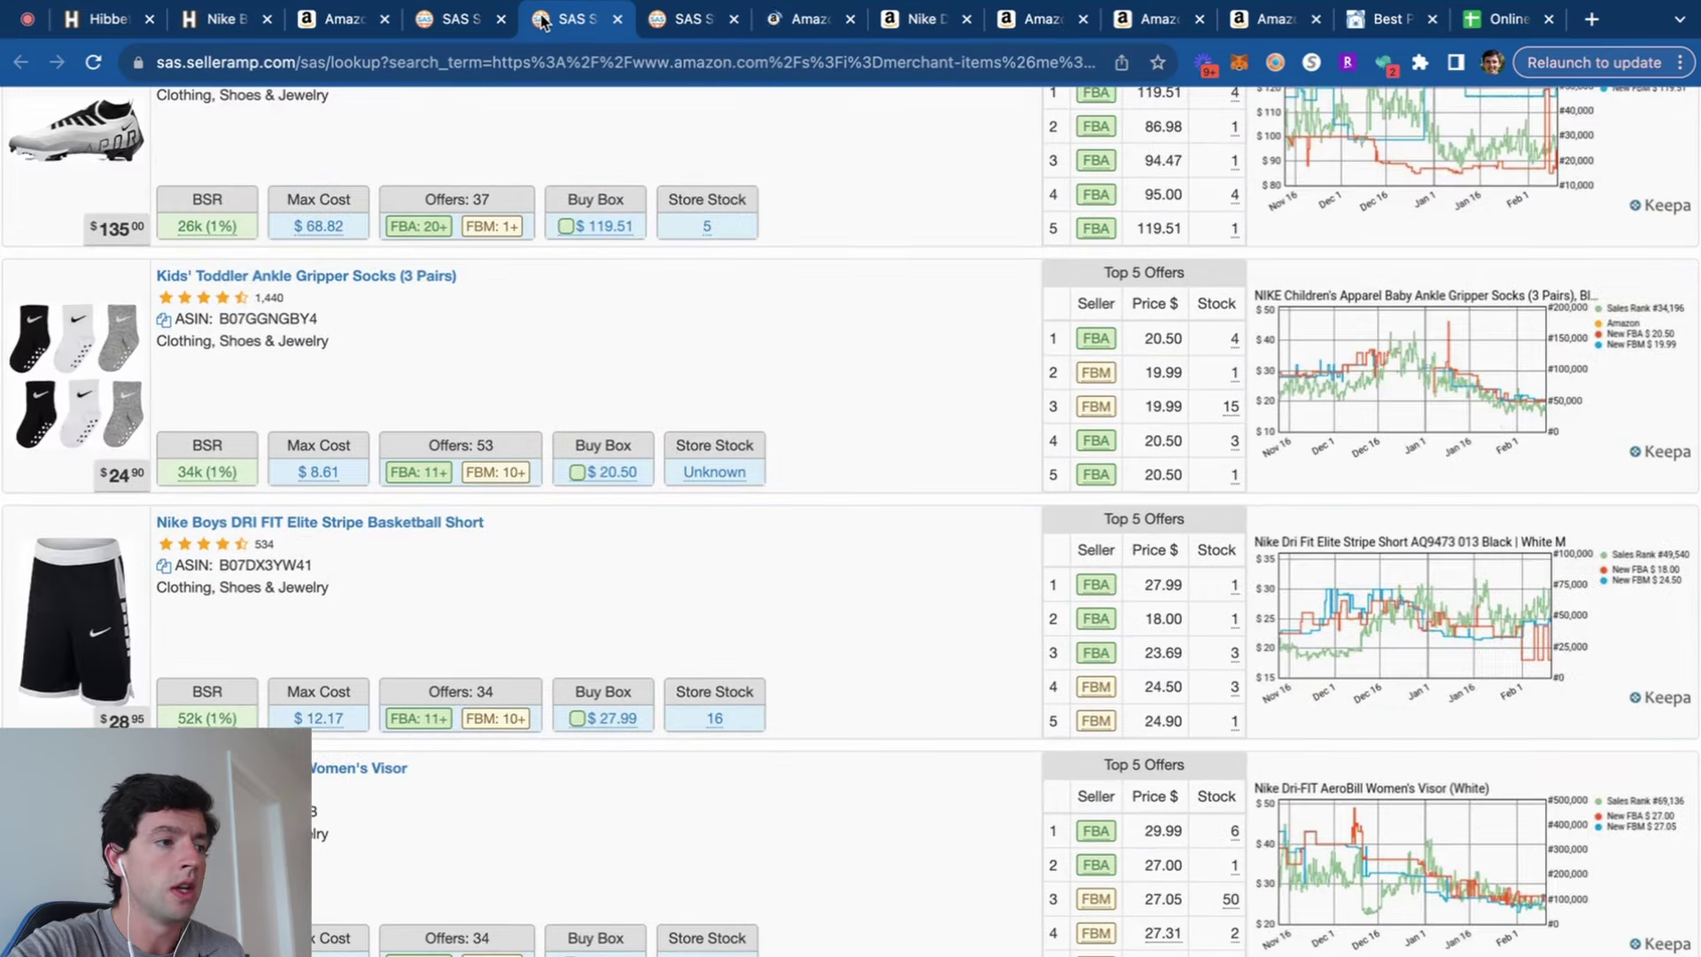
pyautogui.scroll(-8, 723, 755)
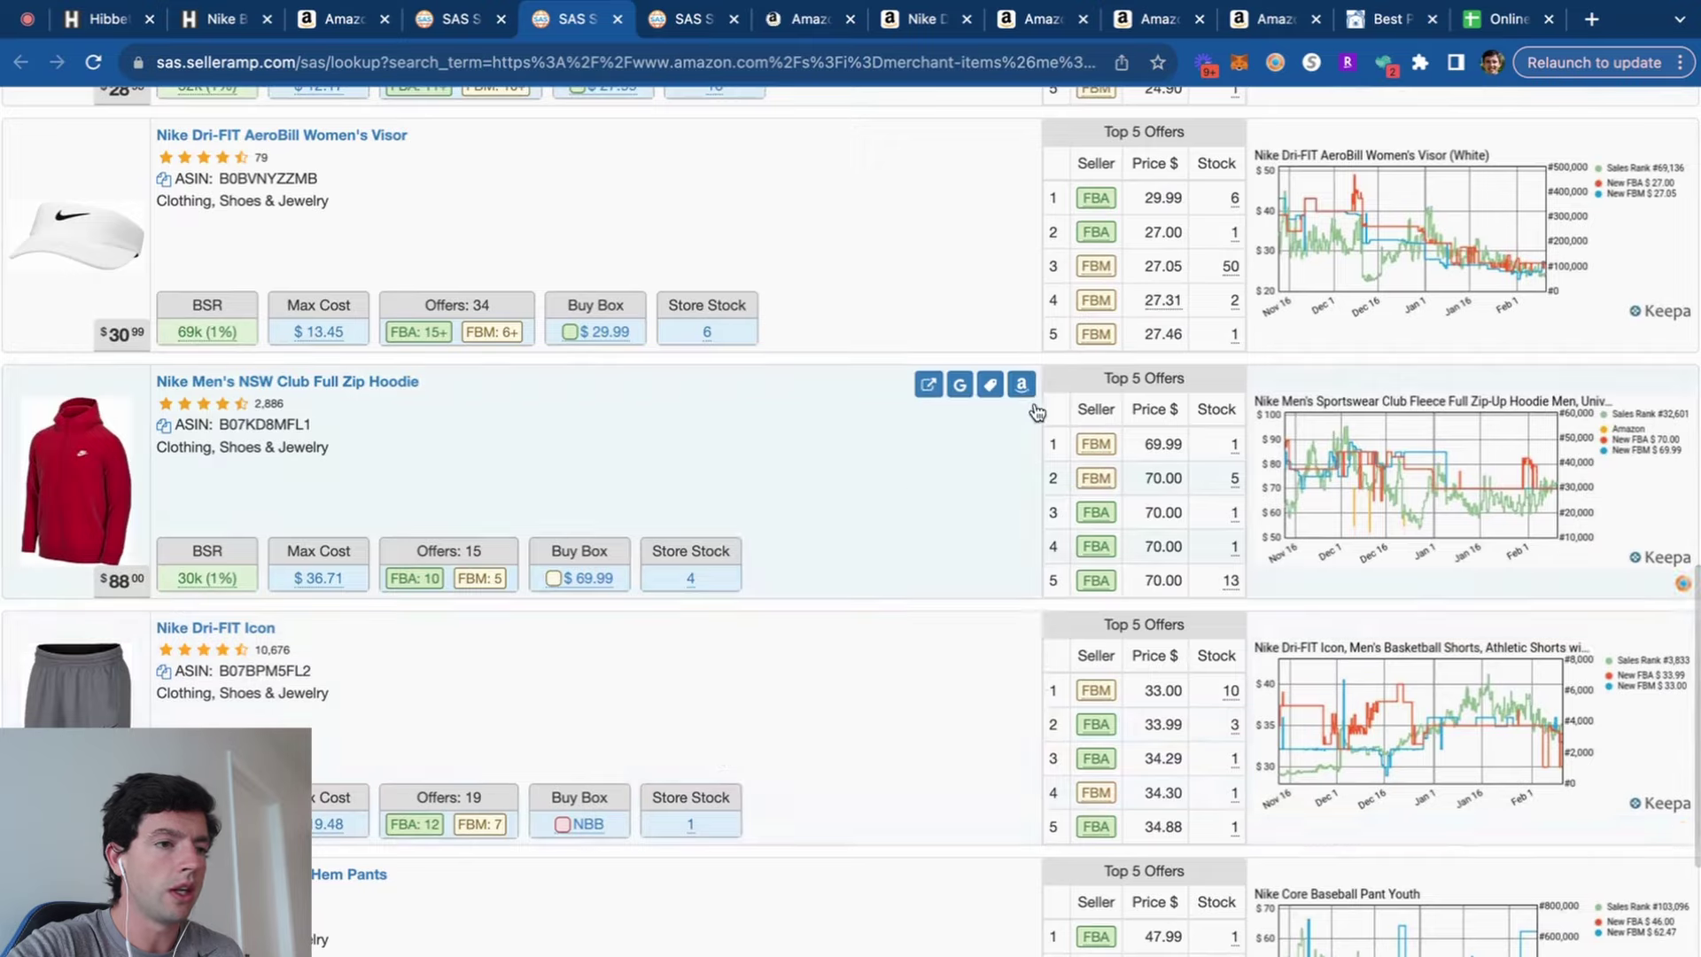
pyautogui.click(1022, 384)
pyautogui.click(532, 20)
pyautogui.scroll(-4, 937, 448)
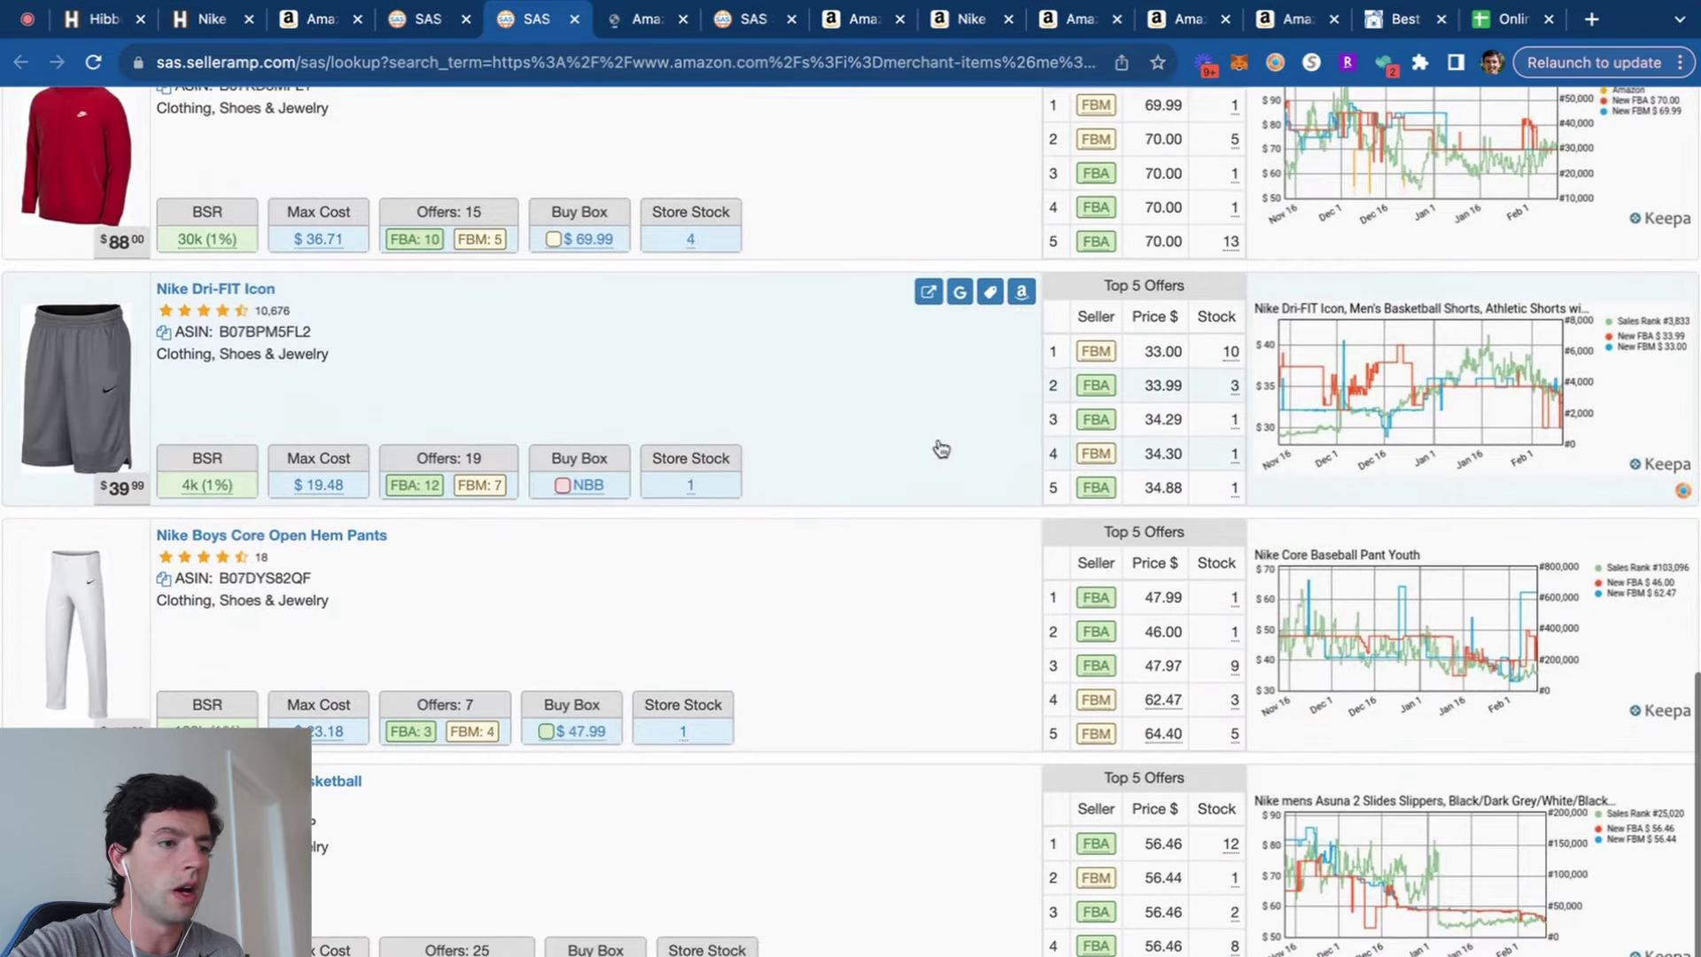
pyautogui.click(1022, 291)
pyautogui.click(491, 29)
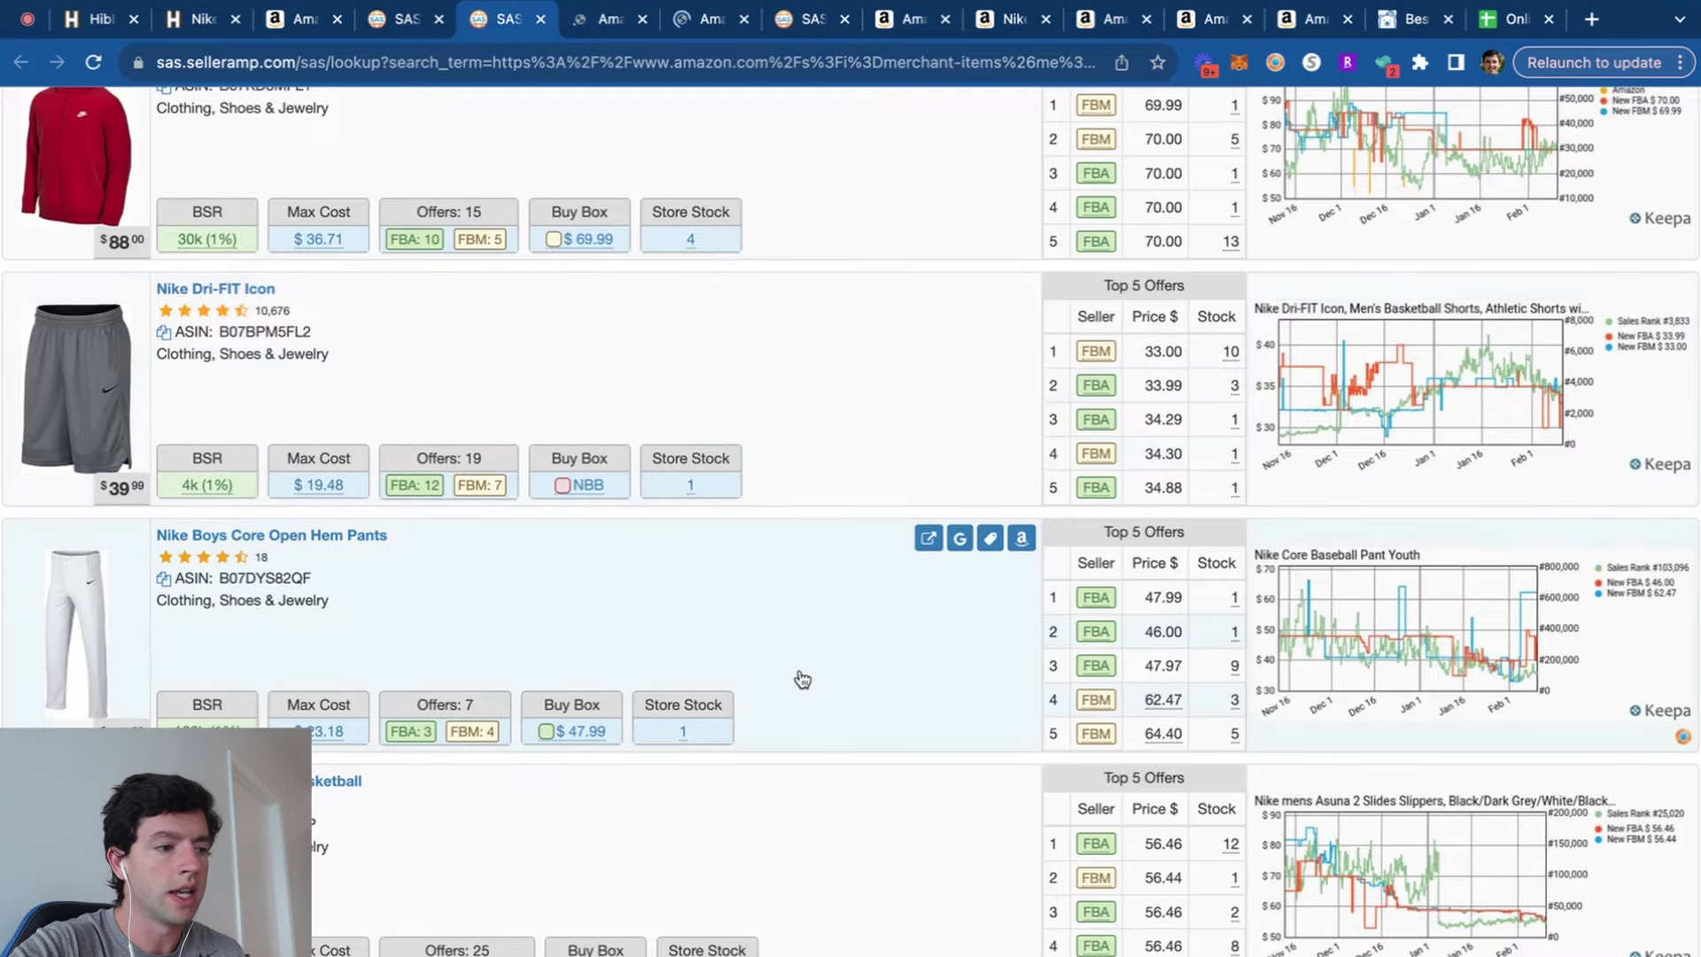
pyautogui.scroll(-2, 798, 679)
pyautogui.click(1021, 602)
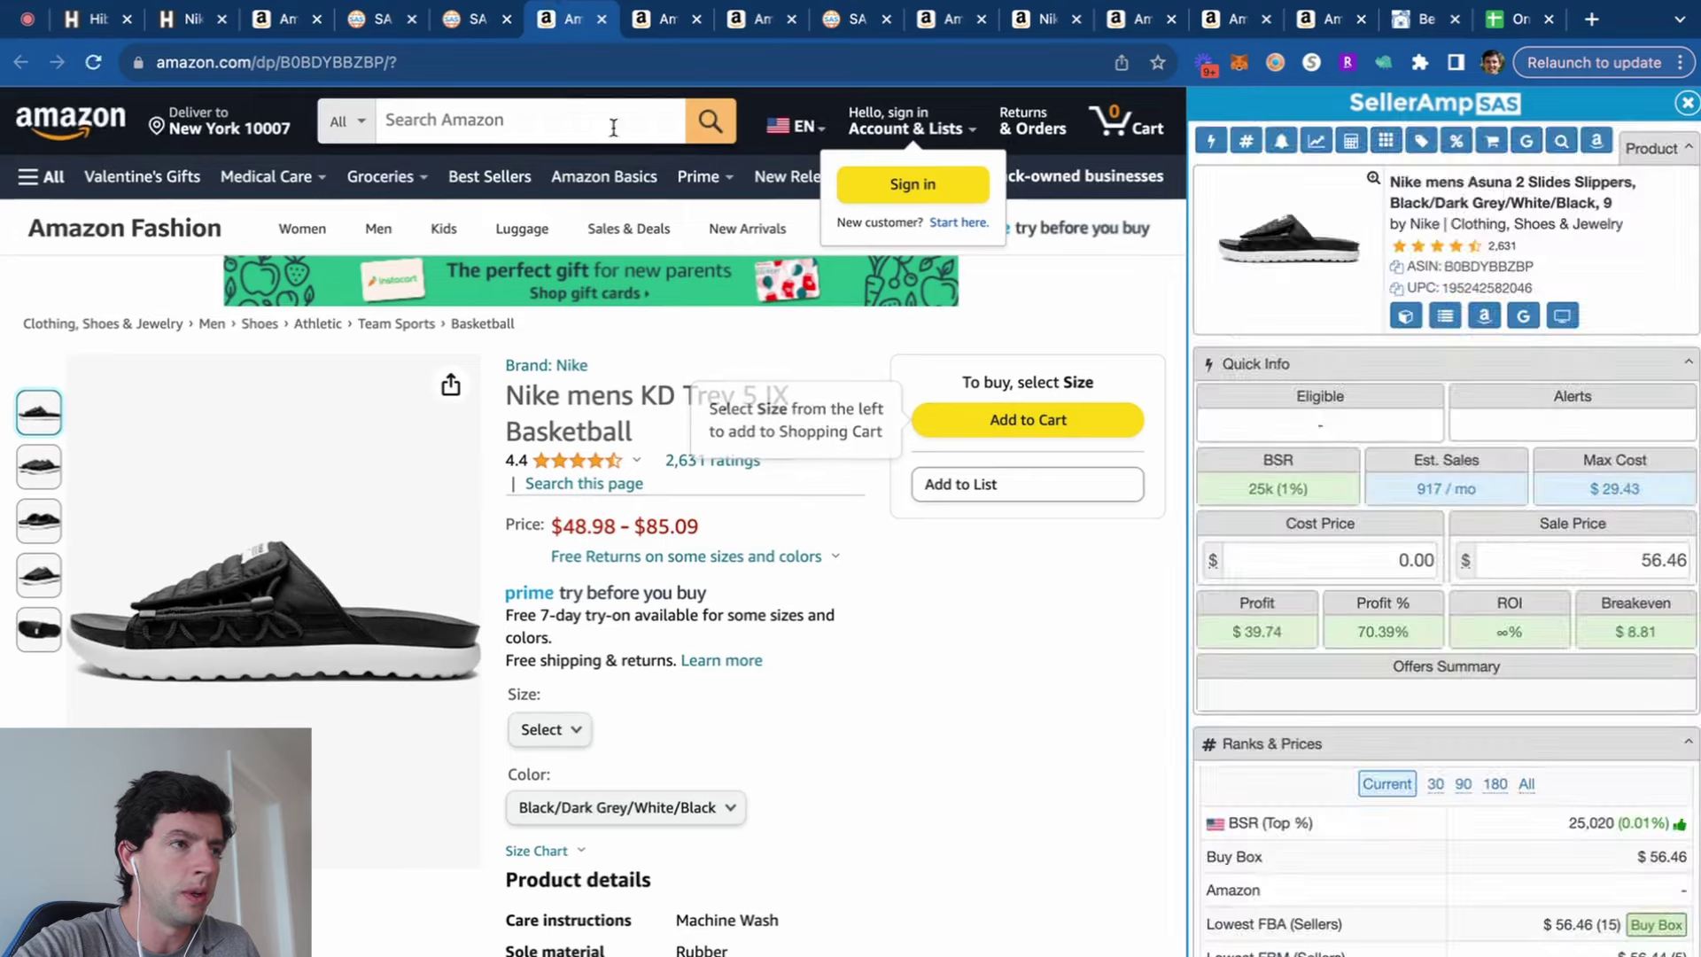
pyautogui.moveTo(556, 29); pyautogui.dragTo(953, 26)
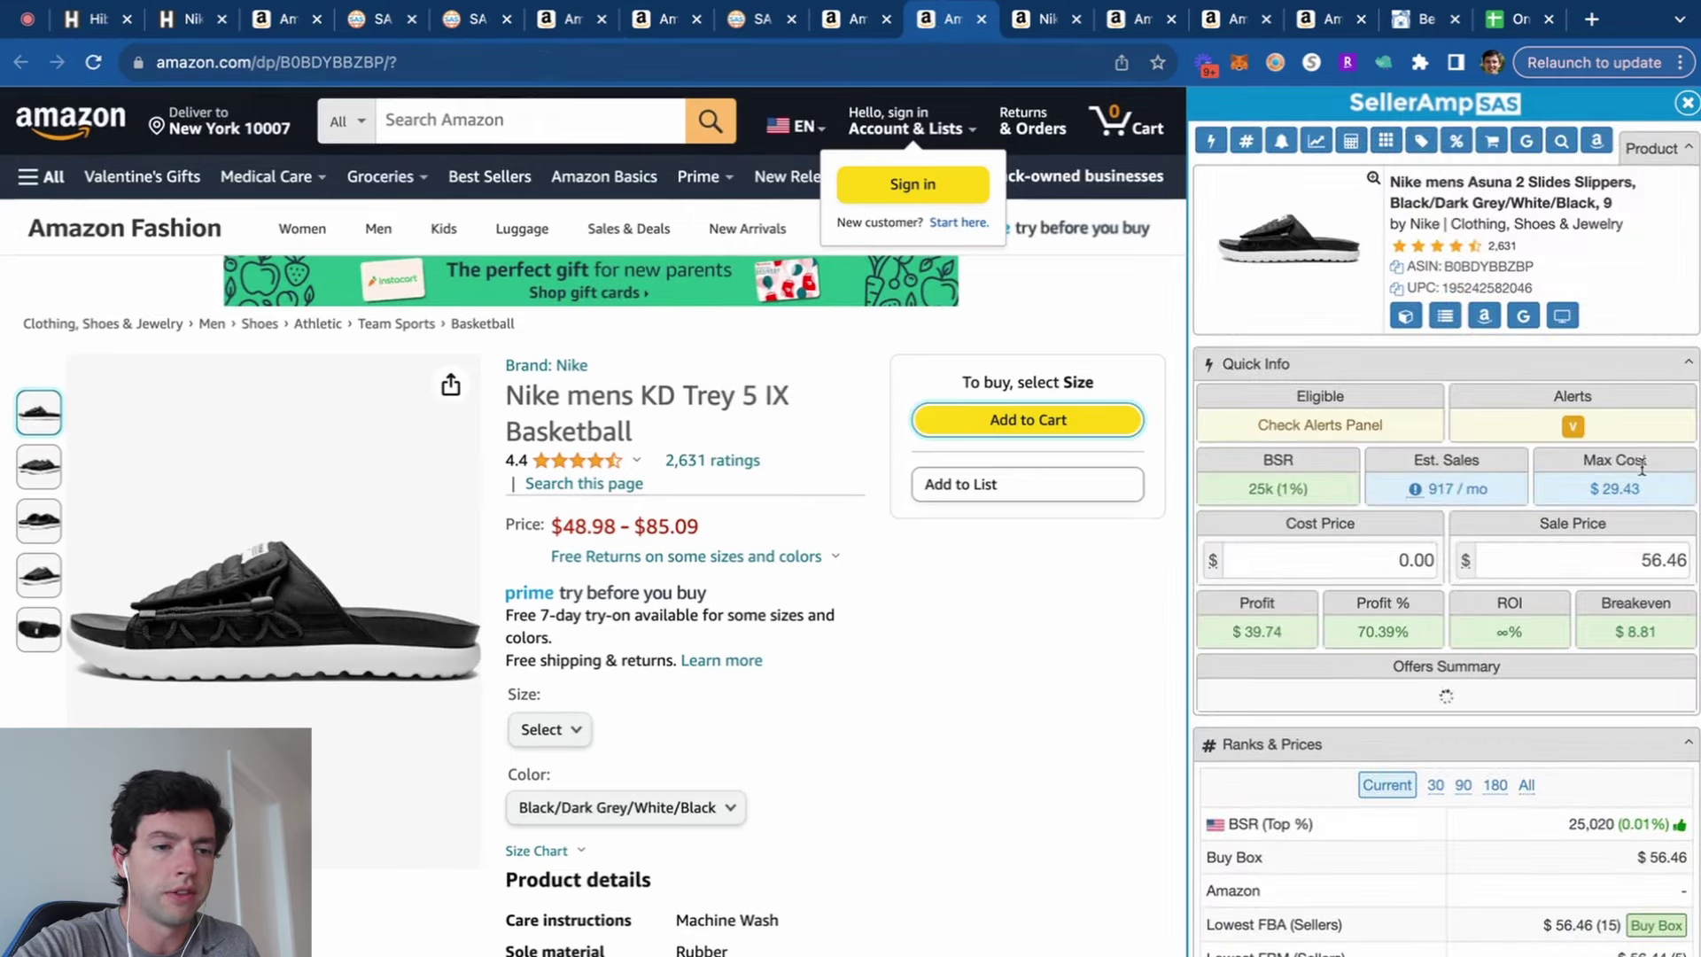
pyautogui.scroll(5, 1642, 468)
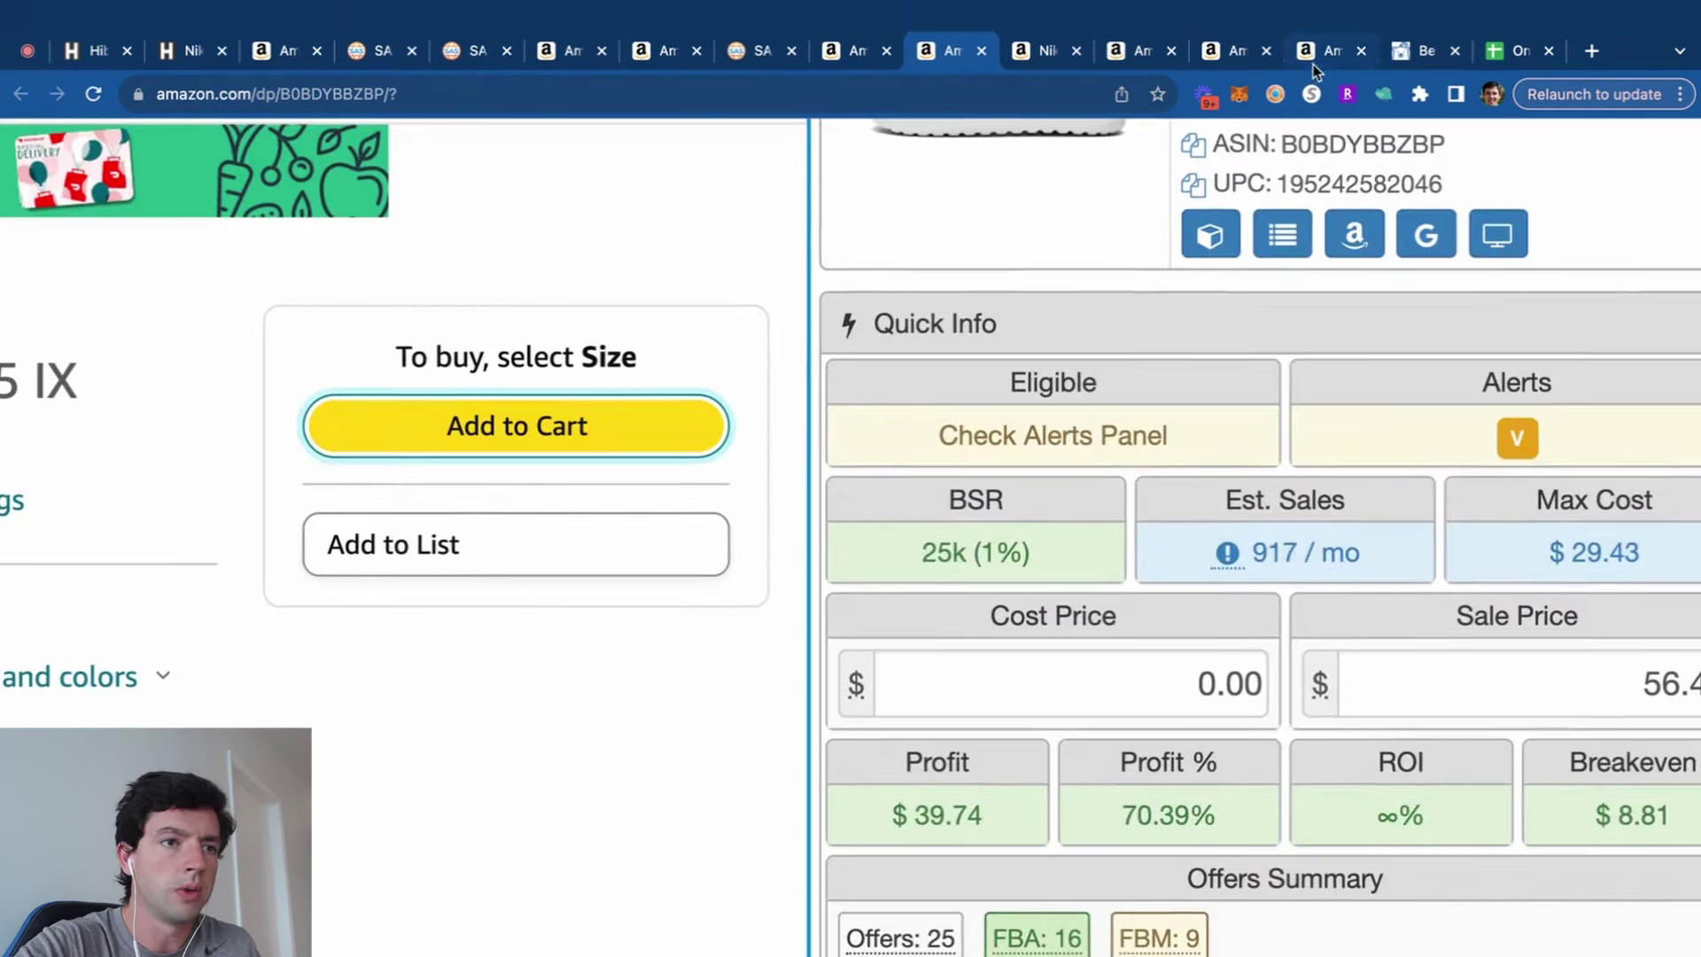
# Inspect the Keepa price history of the Nike Vapor Edge Pro 360 2 football cleat and request its variations.
pyautogui.click(1314, 64)
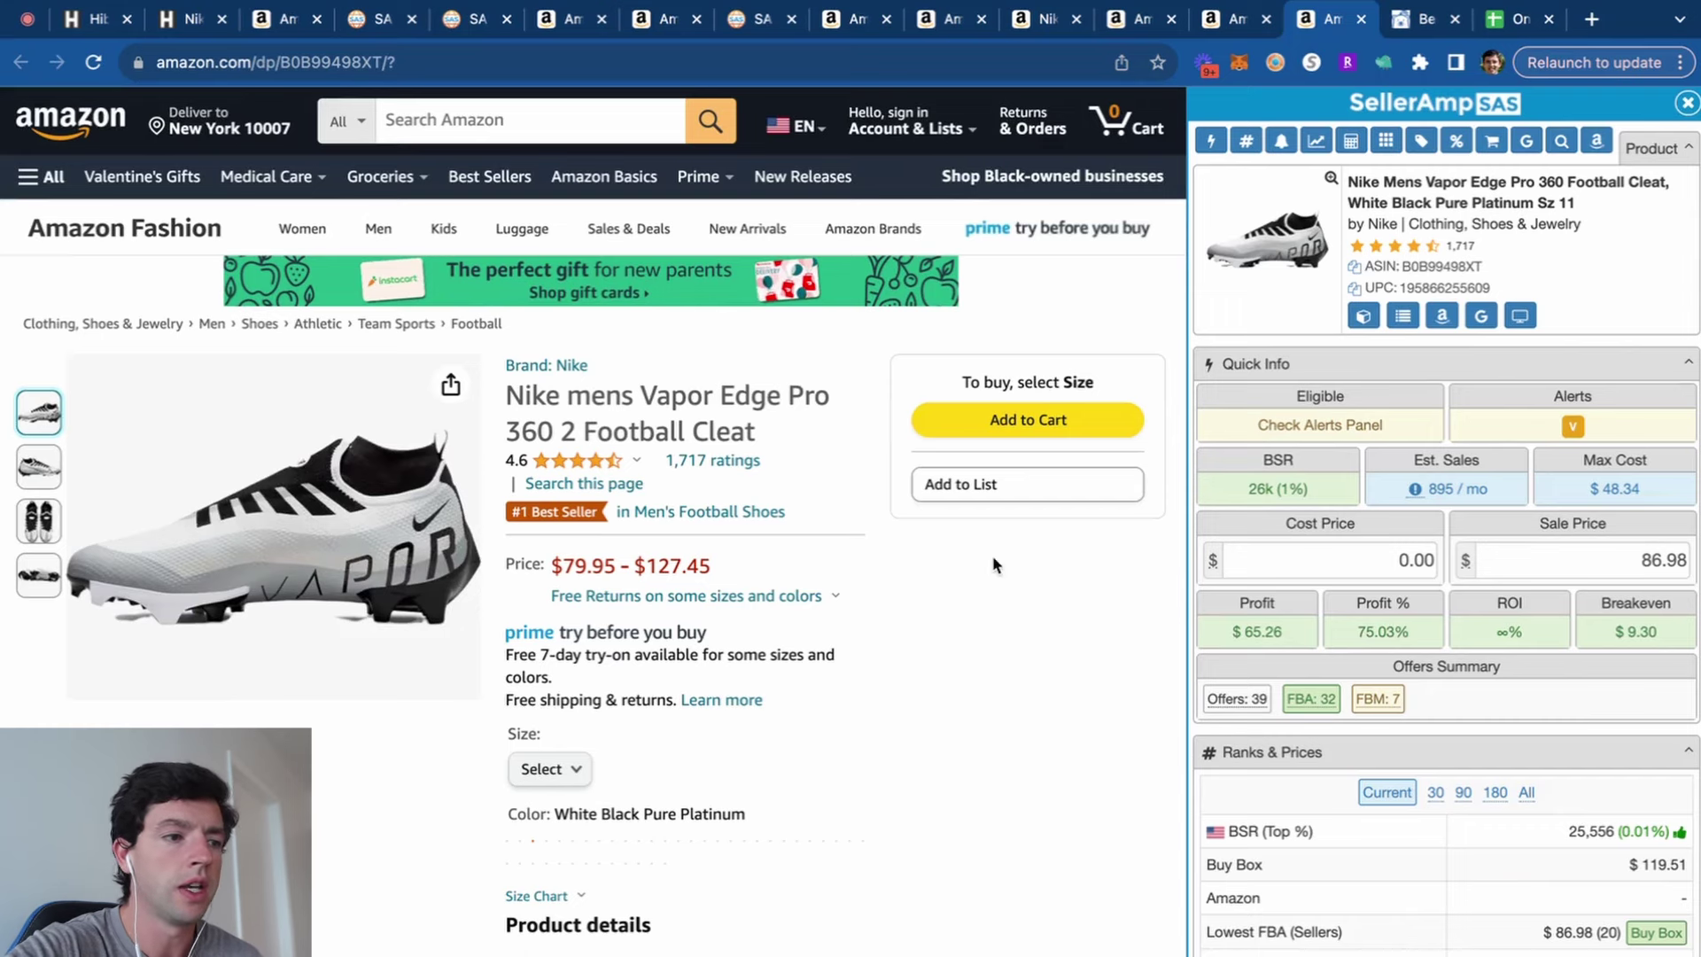
pyautogui.scroll(-15, 993, 564)
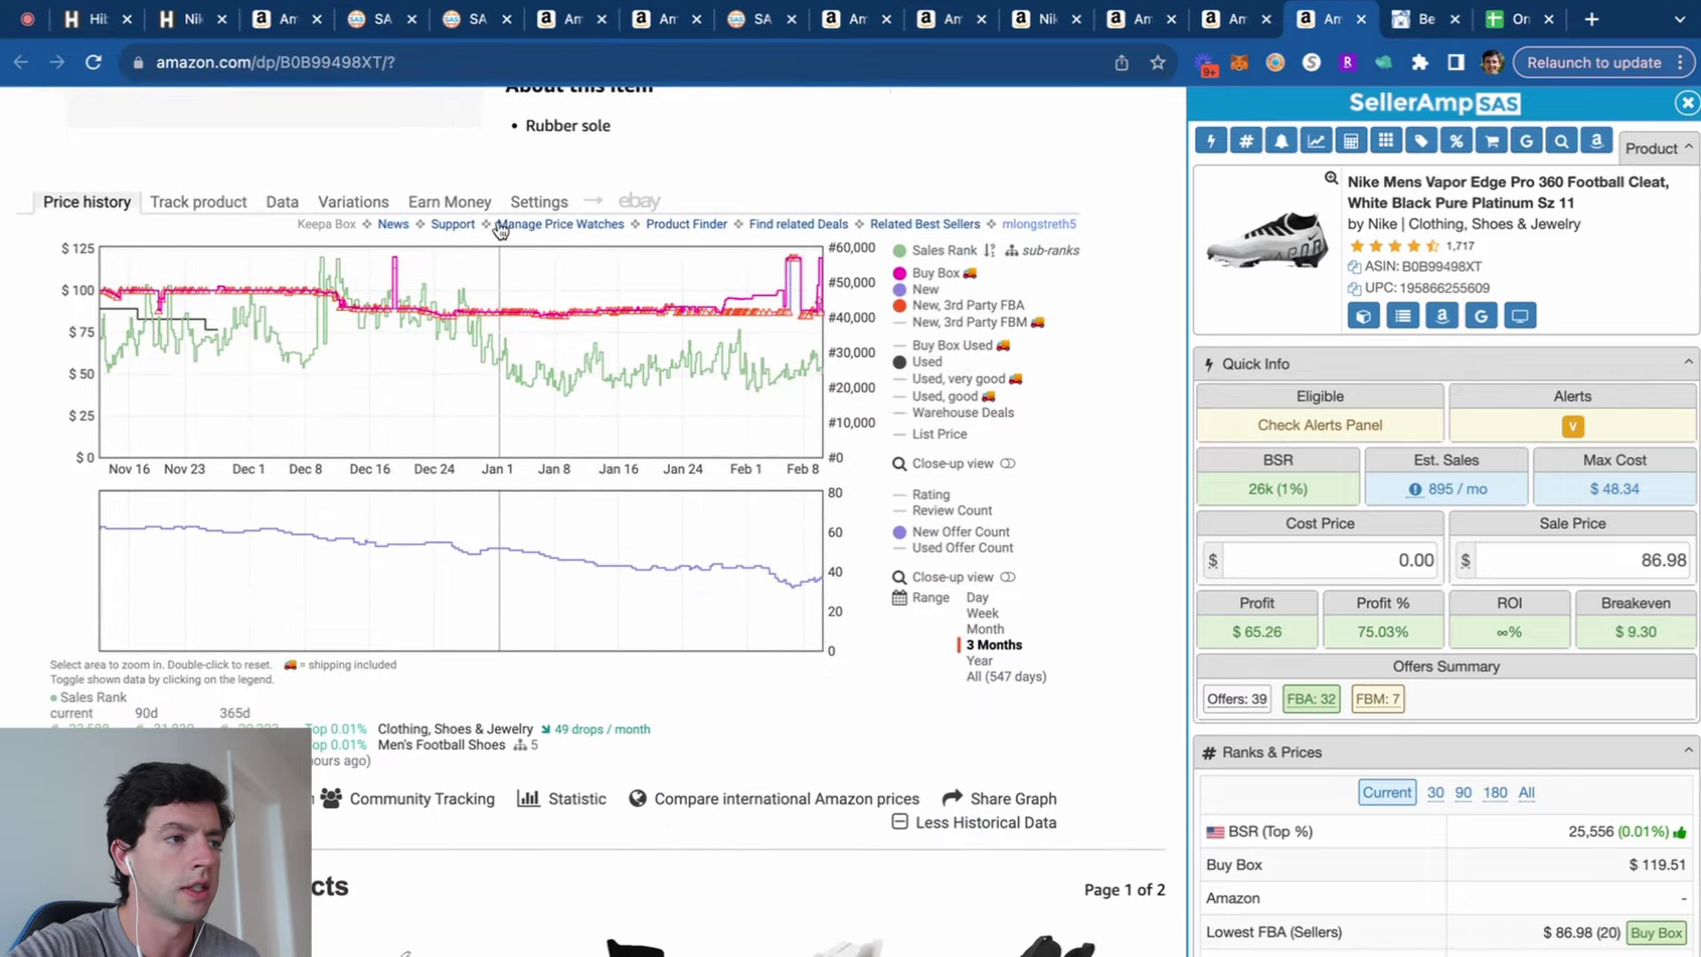
pyautogui.click(359, 203)
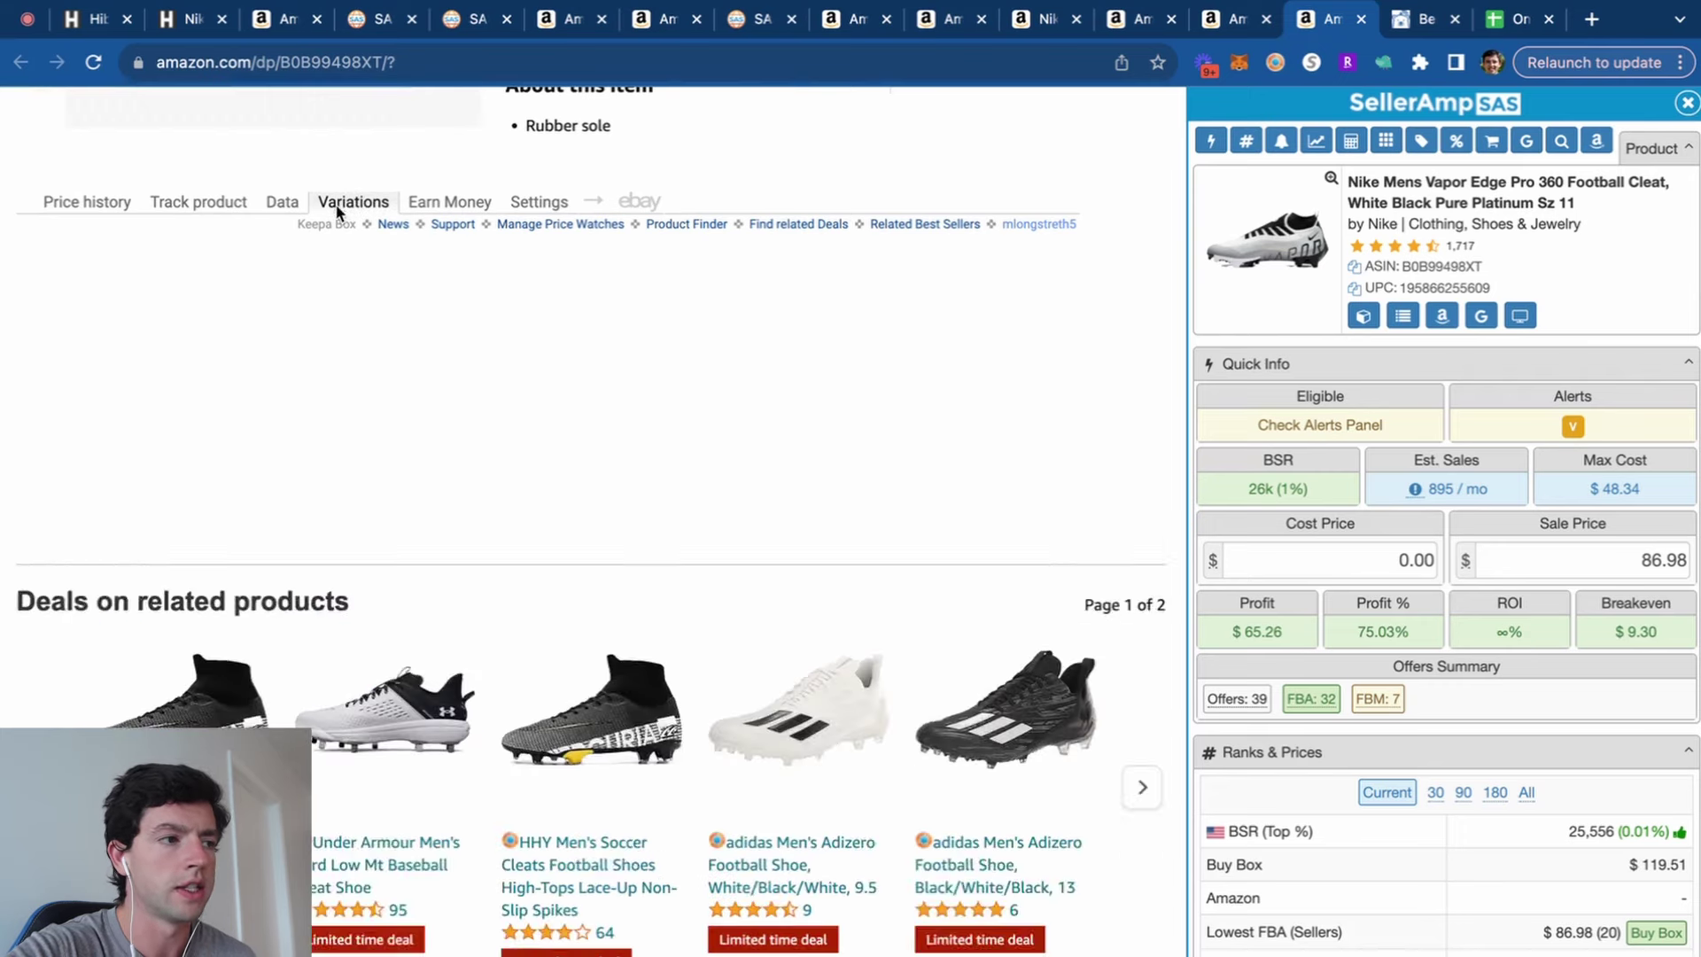
pyautogui.click(349, 203)
pyautogui.click(425, 203)
pyautogui.click(379, 202)
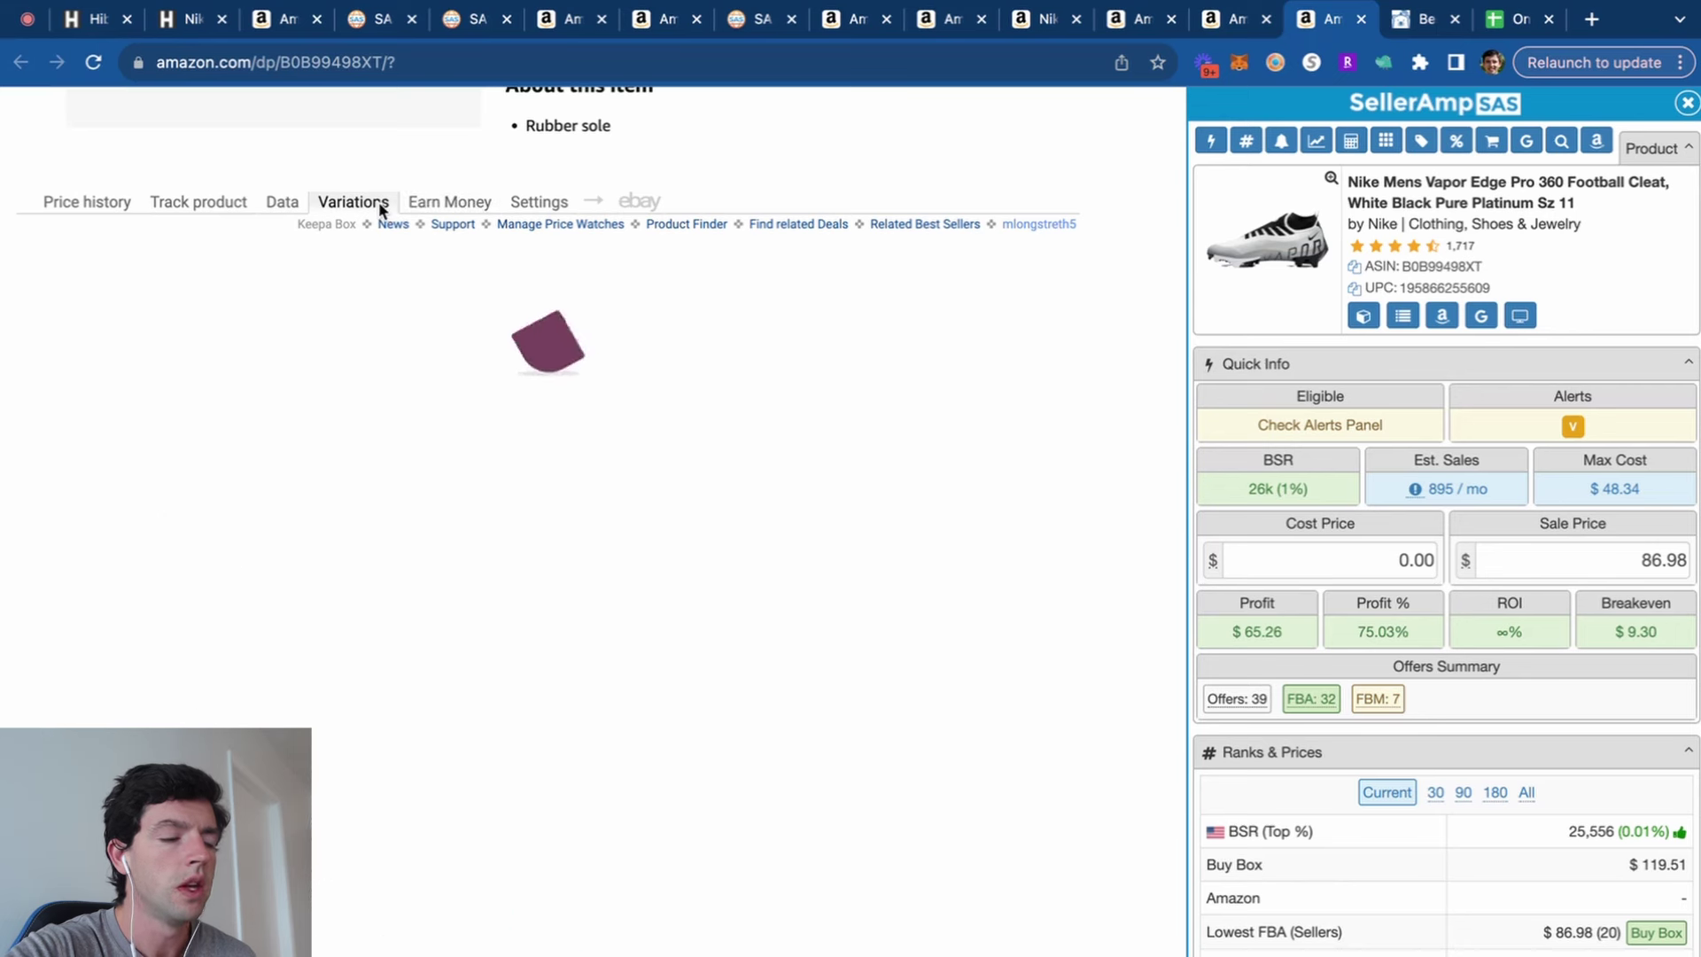
# Search Google for the Vapor Edge Pro 360 cleat from SellerAmp, open Academy Sports' Vapor Edge Shark 2 result and close the search results.
pyautogui.click(1481, 317)
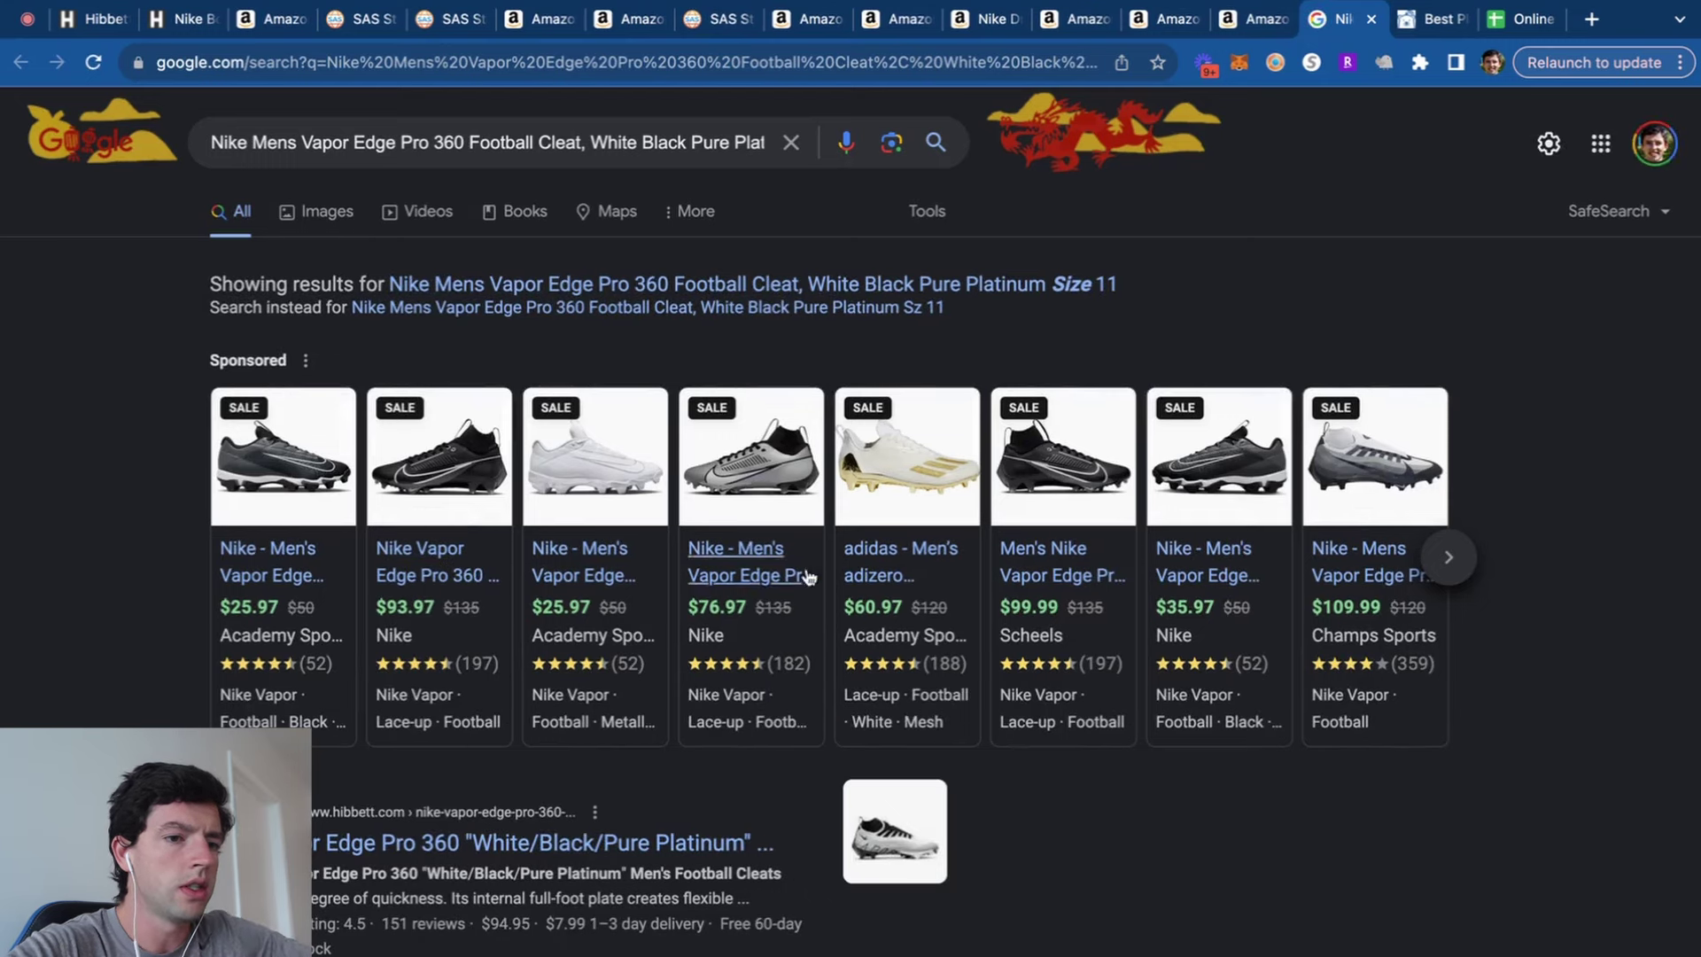
pyautogui.moveTo(295, 638)
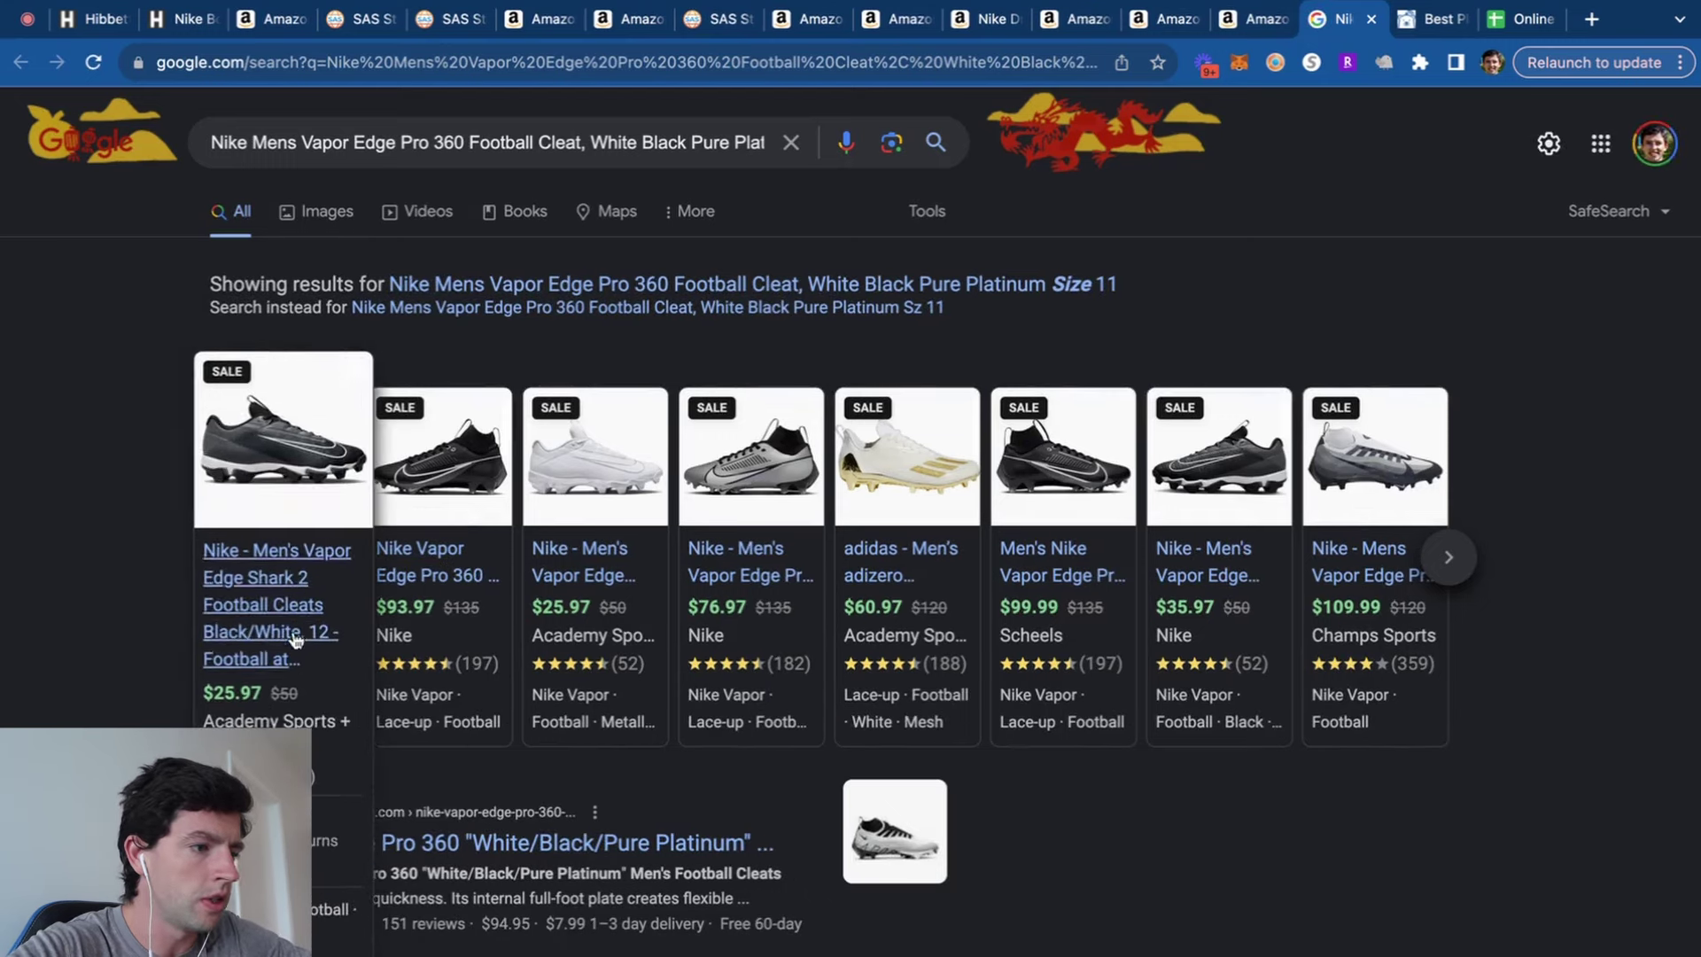
pyautogui.click(248, 669)
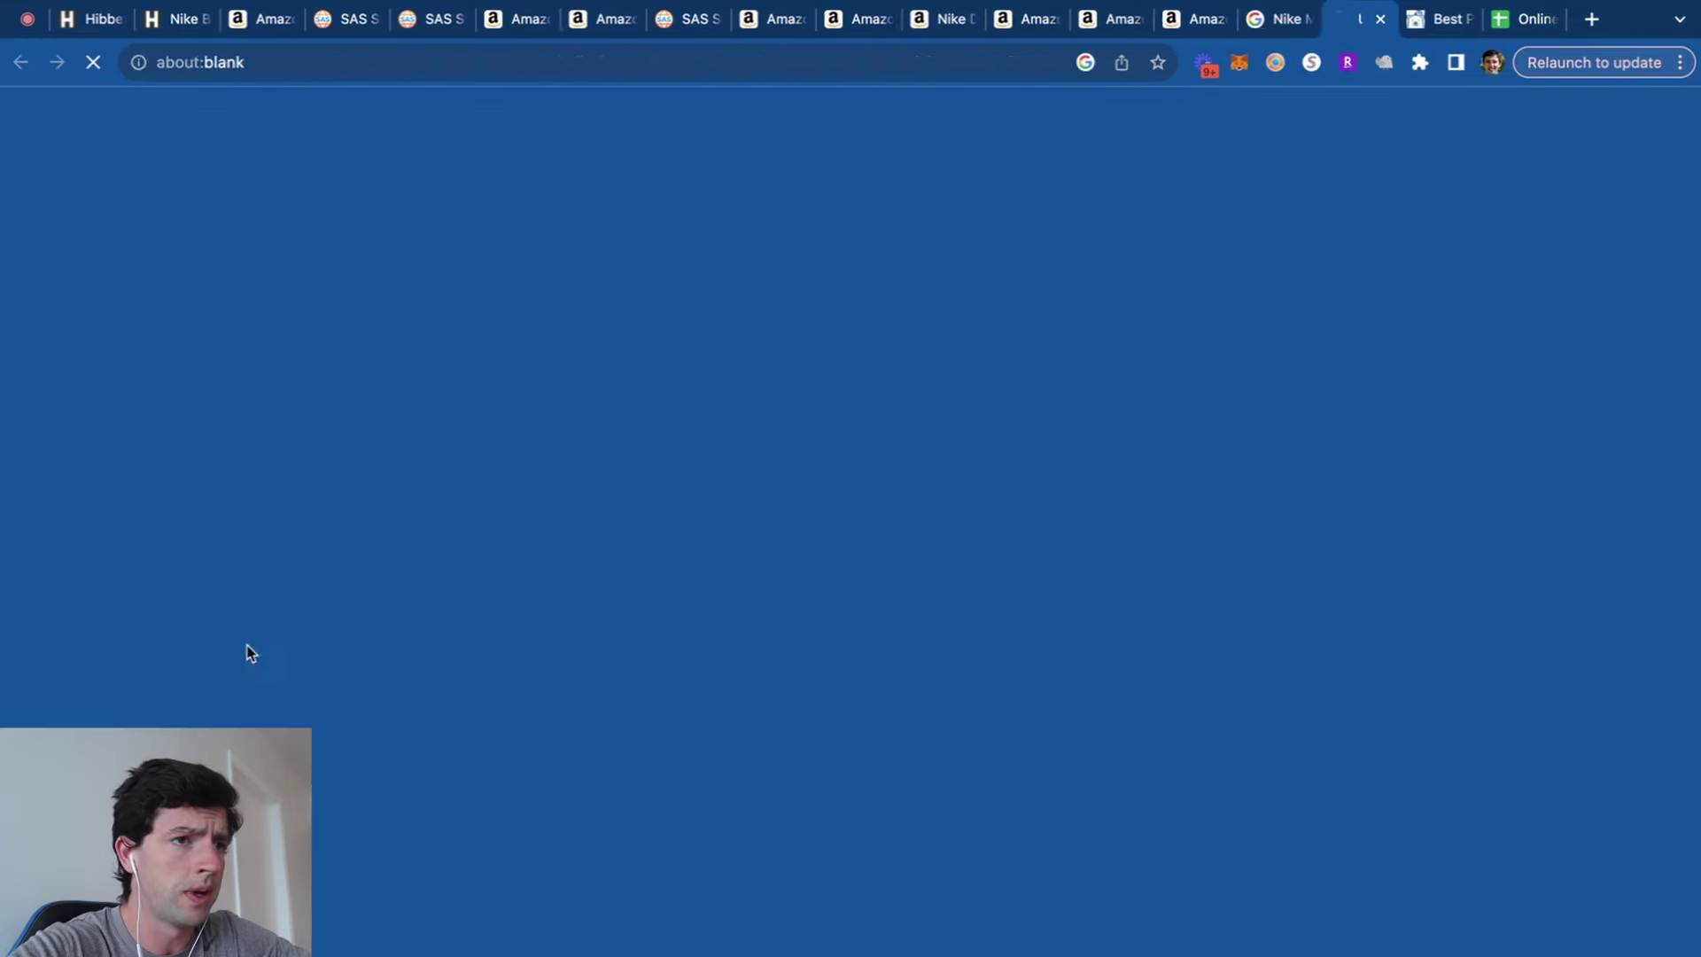
pyautogui.click(1292, 27)
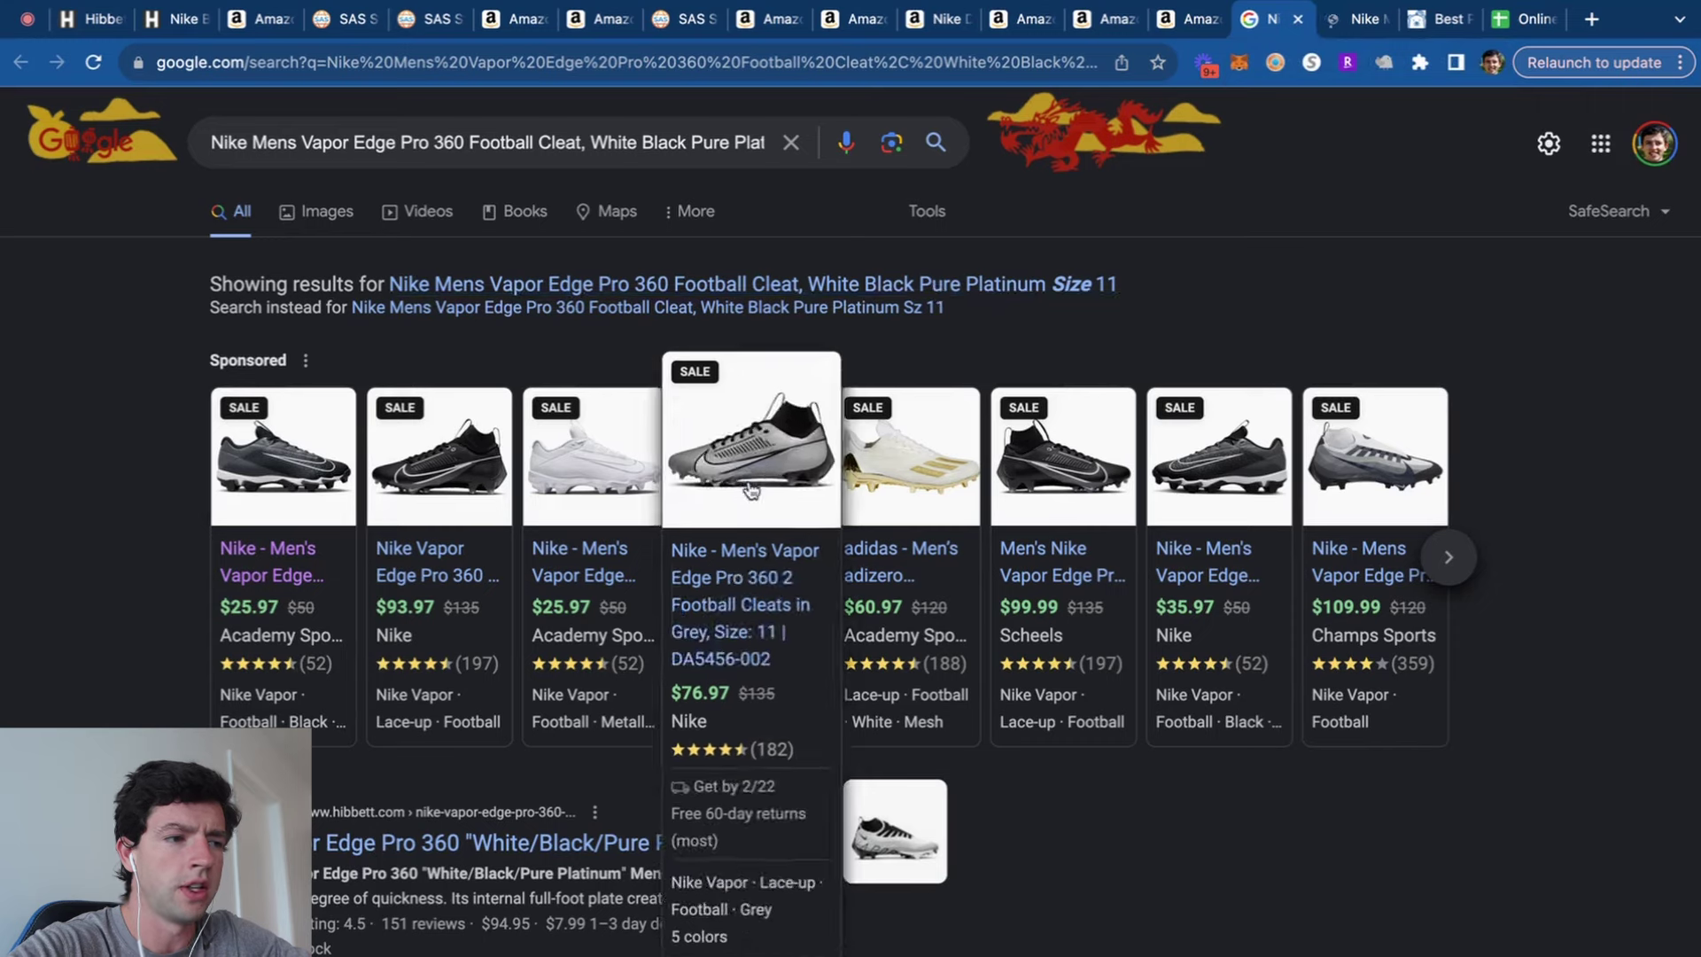
pyautogui.click(1299, 19)
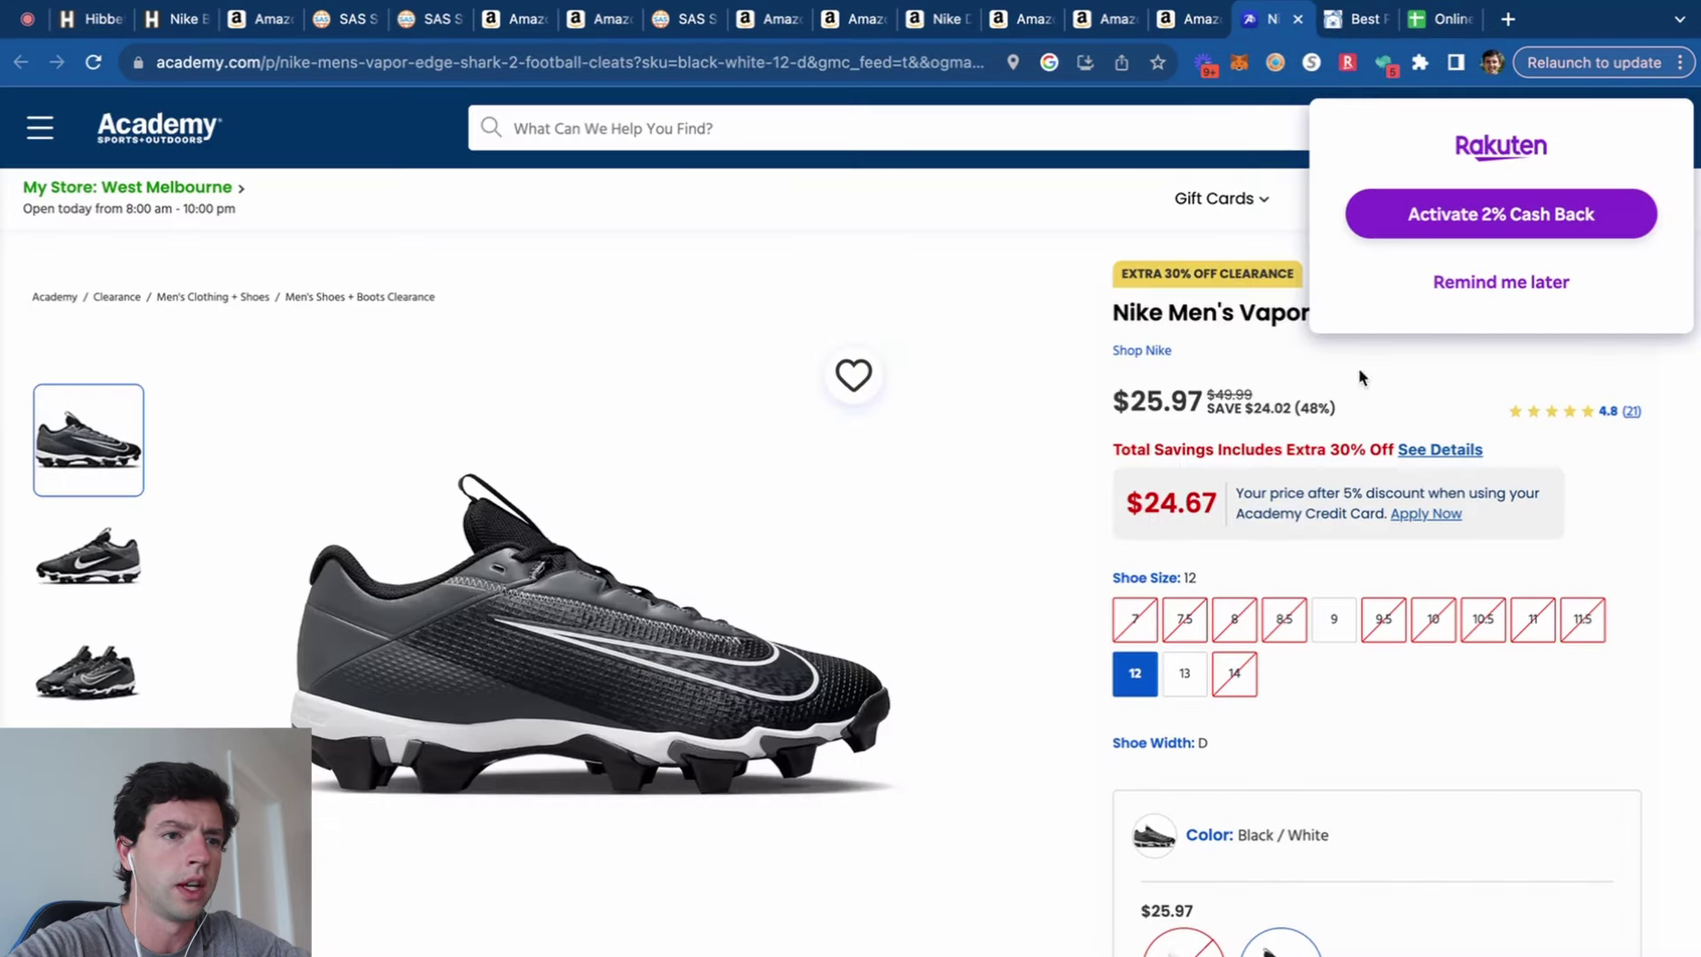
# Dismiss the Rakuten cash back offer, choose shoe size 9 and select the product title on the Academy page.
pyautogui.click(1502, 291)
pyautogui.click(1318, 616)
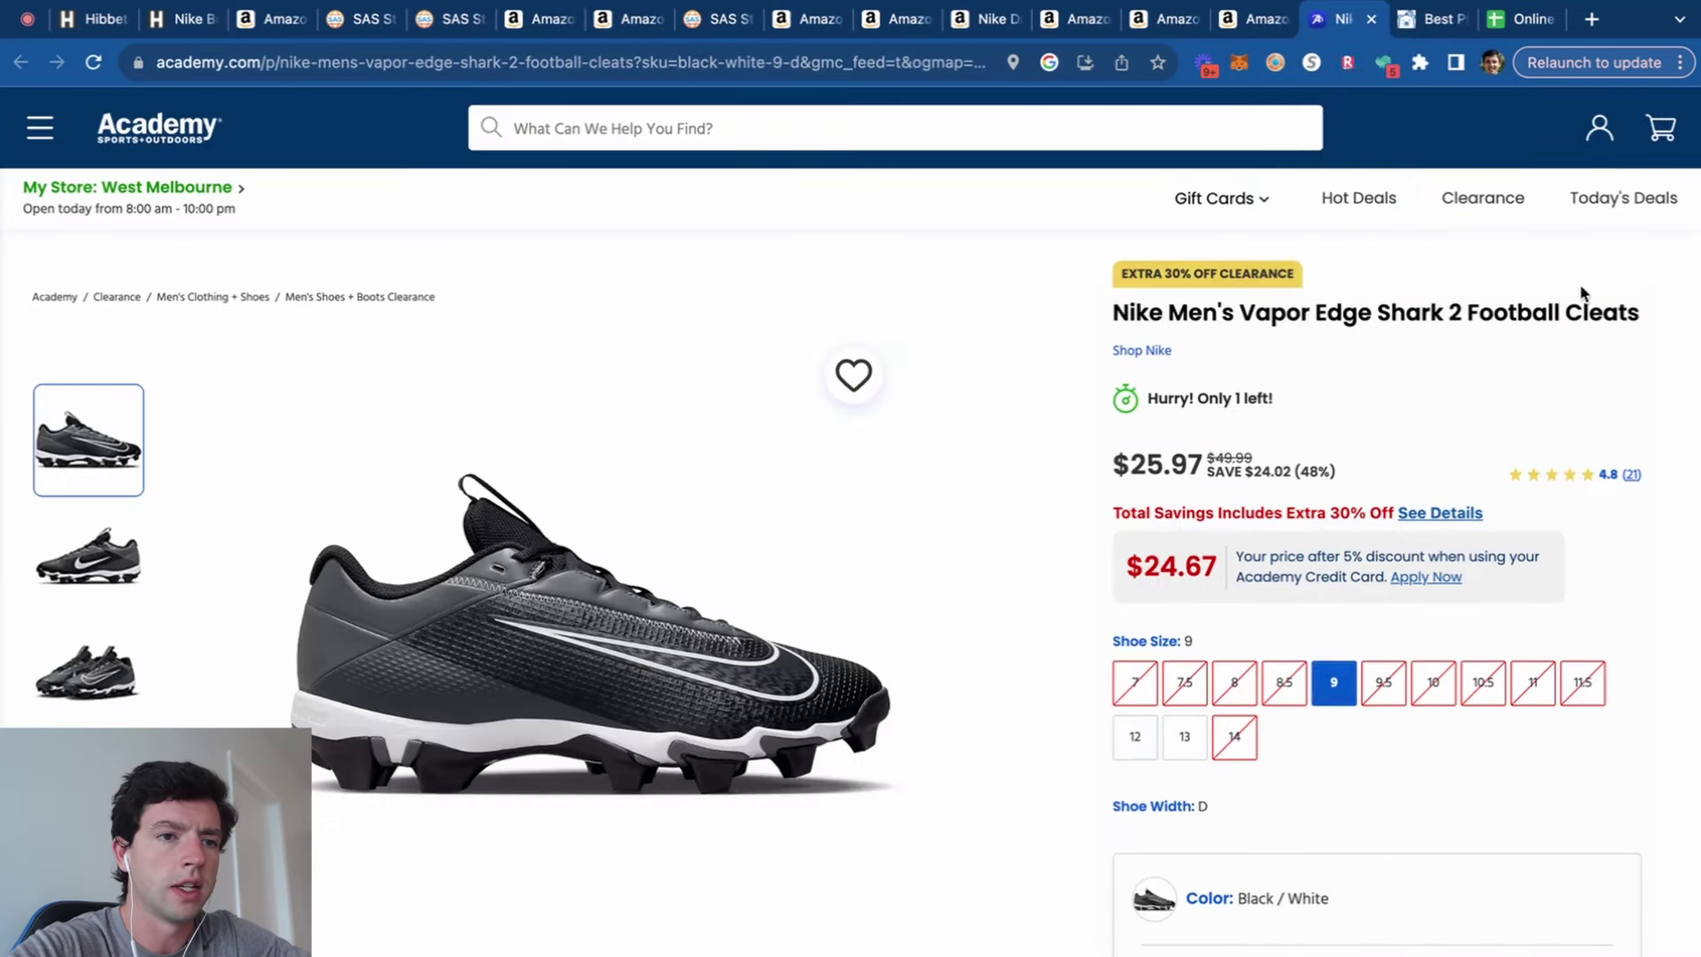
pyautogui.moveTo(1669, 314); pyautogui.dragTo(1125, 304)
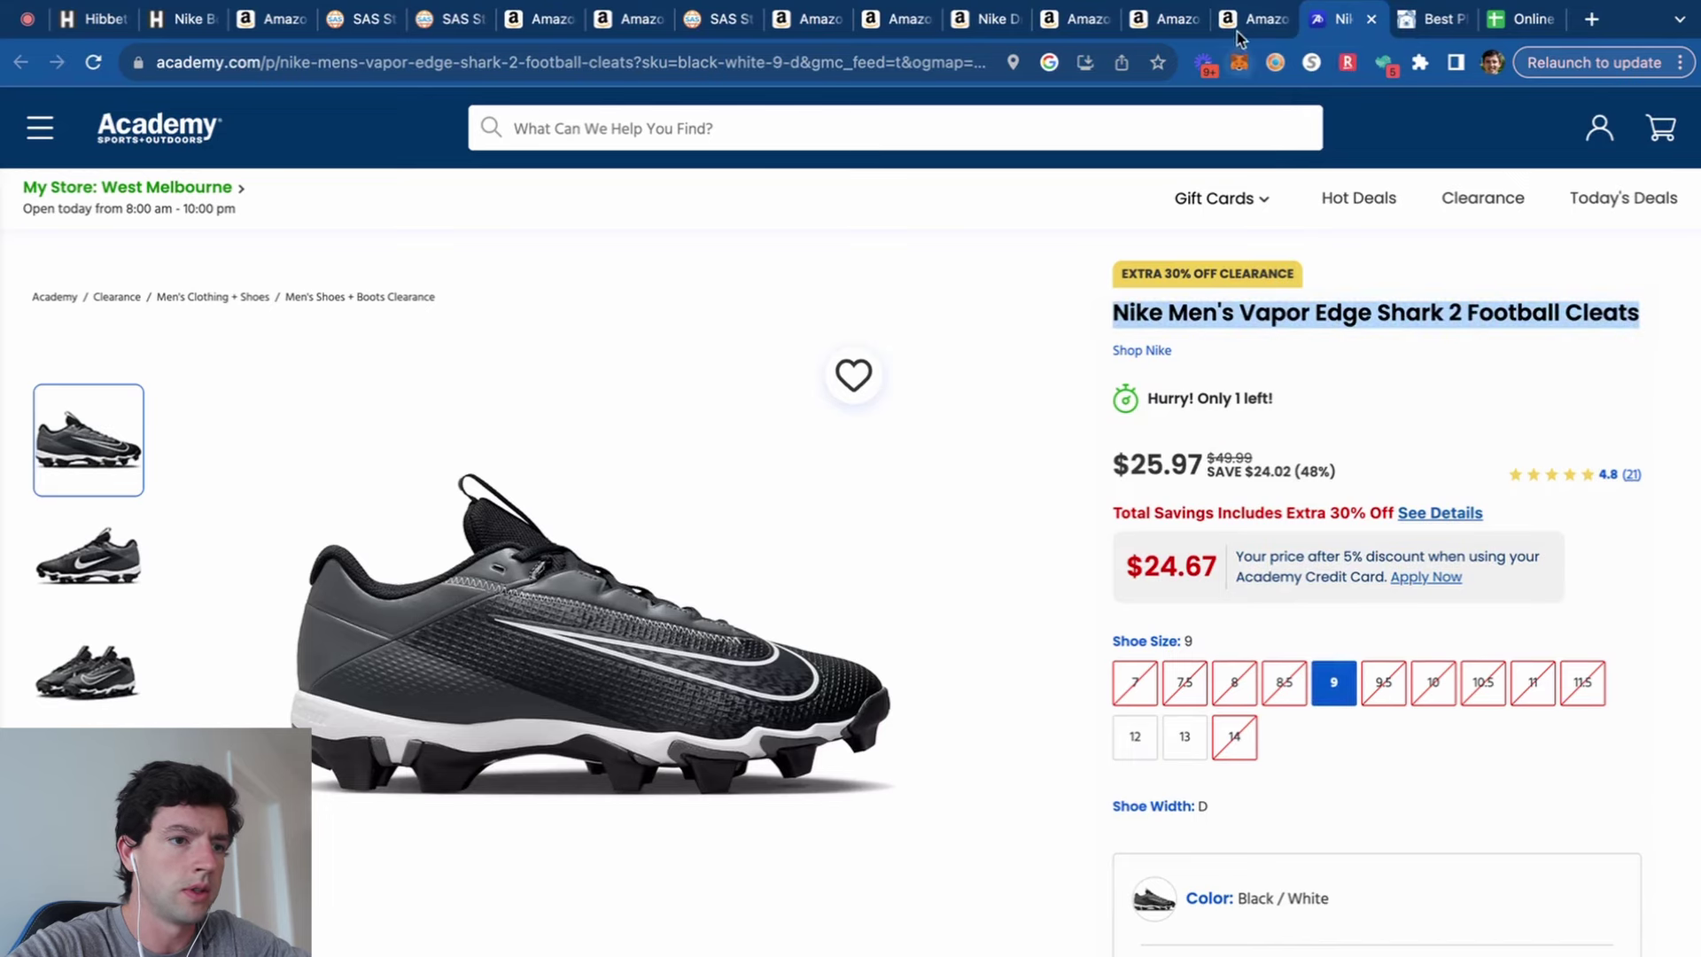
# Search Amazon for "Nike Men's Vapor Edge Shark 2 Football Cleats" and open the men's Vapor Edge Shark cleat result.
pyautogui.scroll(3, 1655, 760)
pyautogui.scroll(-3, 1655, 760)
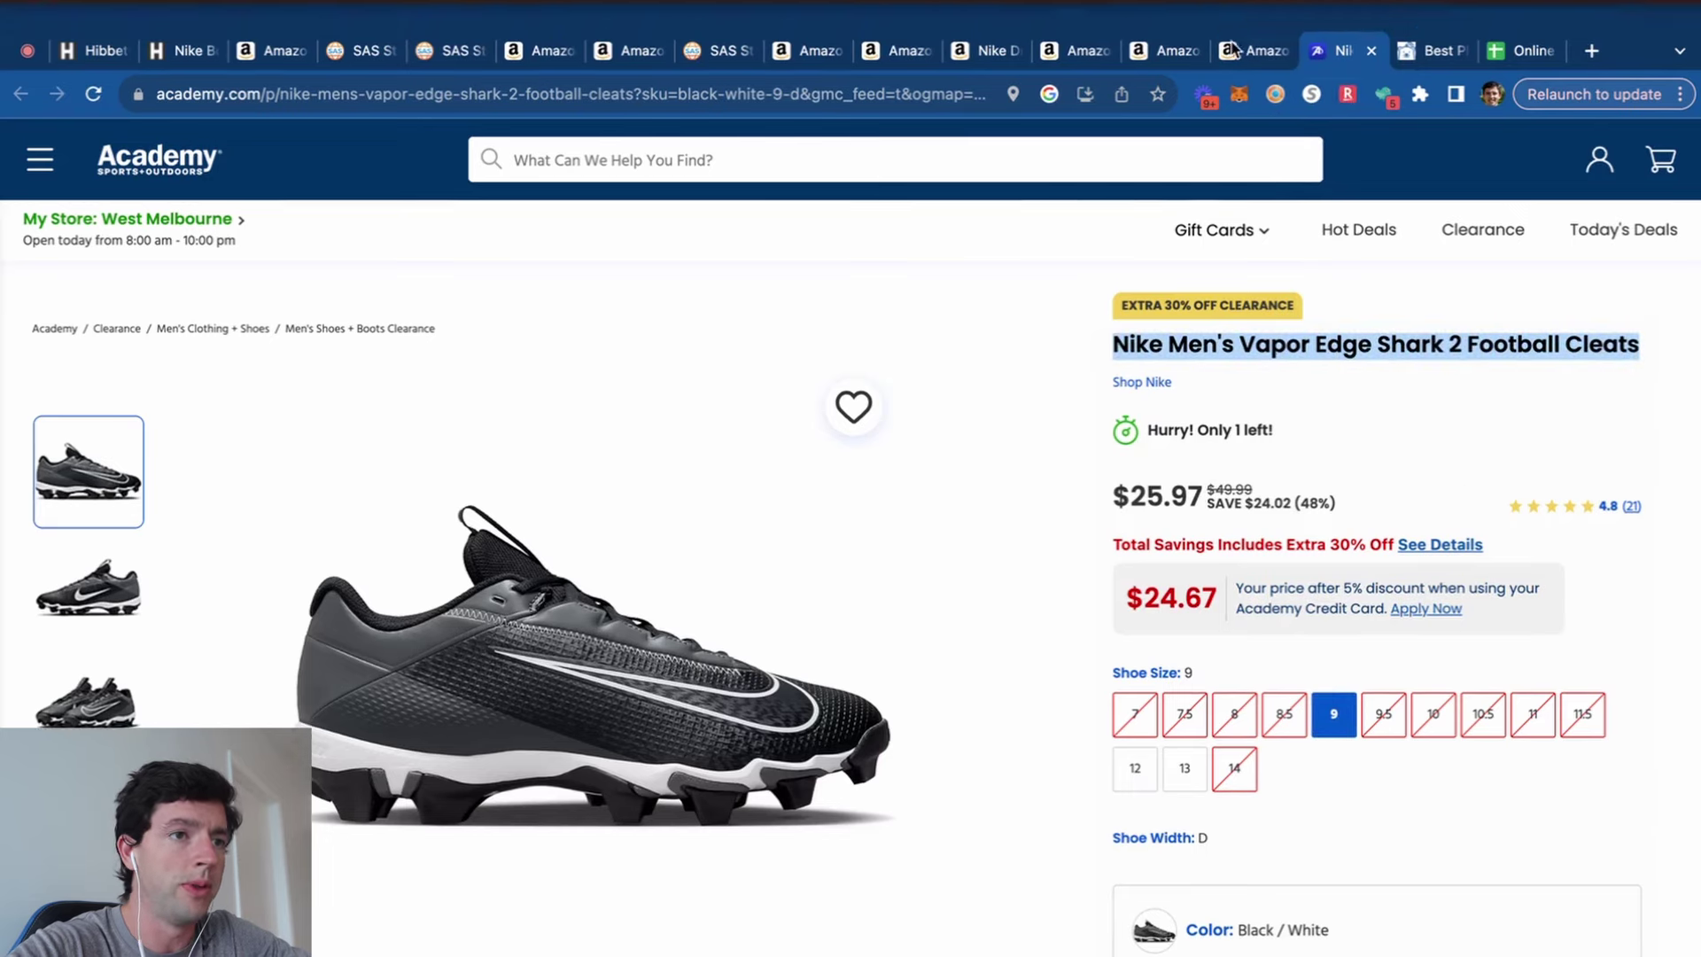
pyautogui.click(1233, 47)
pyautogui.click(615, 145)
pyautogui.write("Nike Men's Vapor Edge Shark 2 Football Cleats")
pyautogui.press('Return')
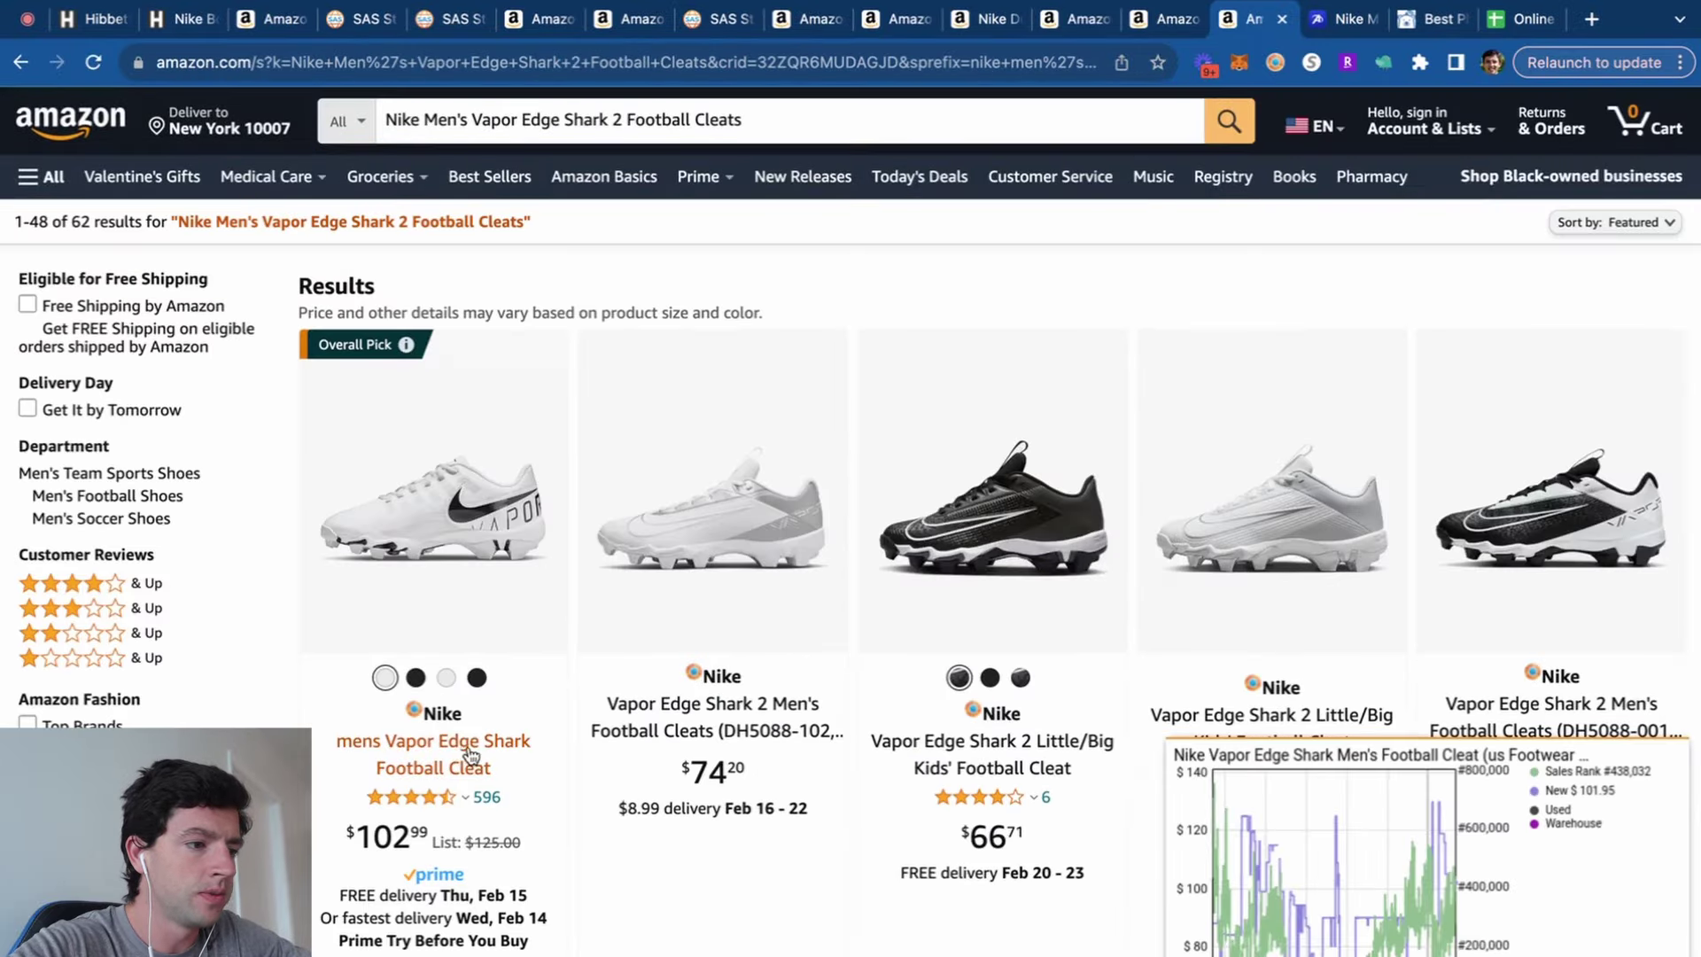
pyautogui.click(483, 747)
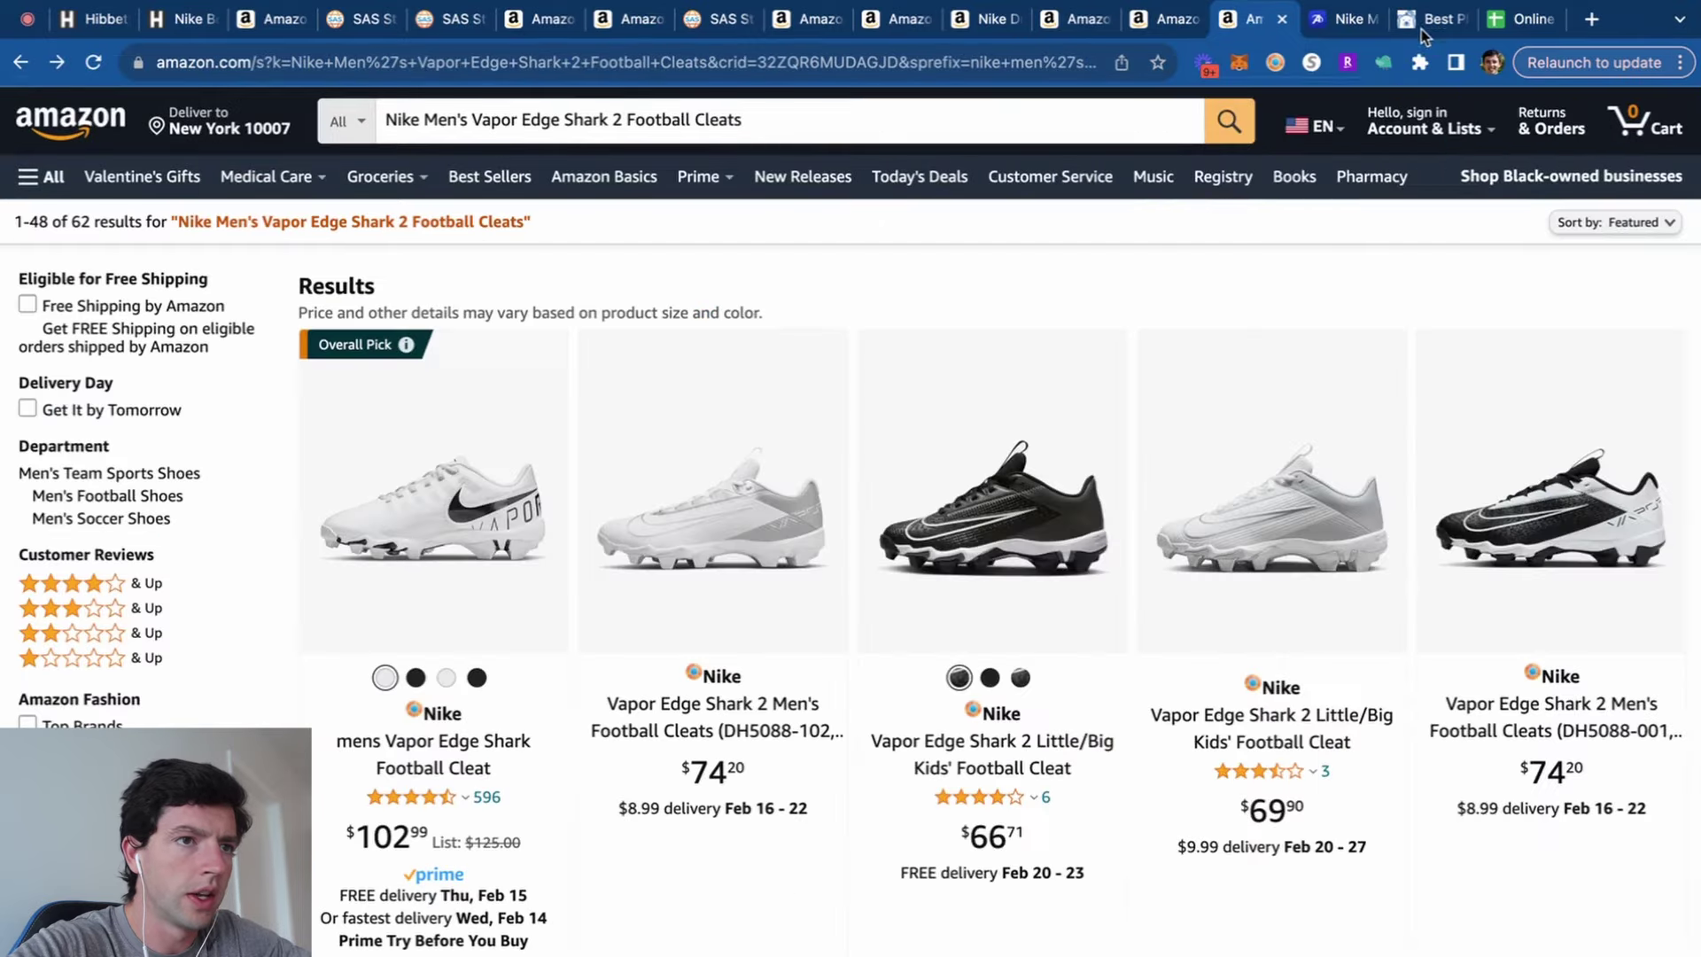
# Compare the Academy cleat with the Amazon search results and close the Amazon cleat search.
pyautogui.click(1340, 21)
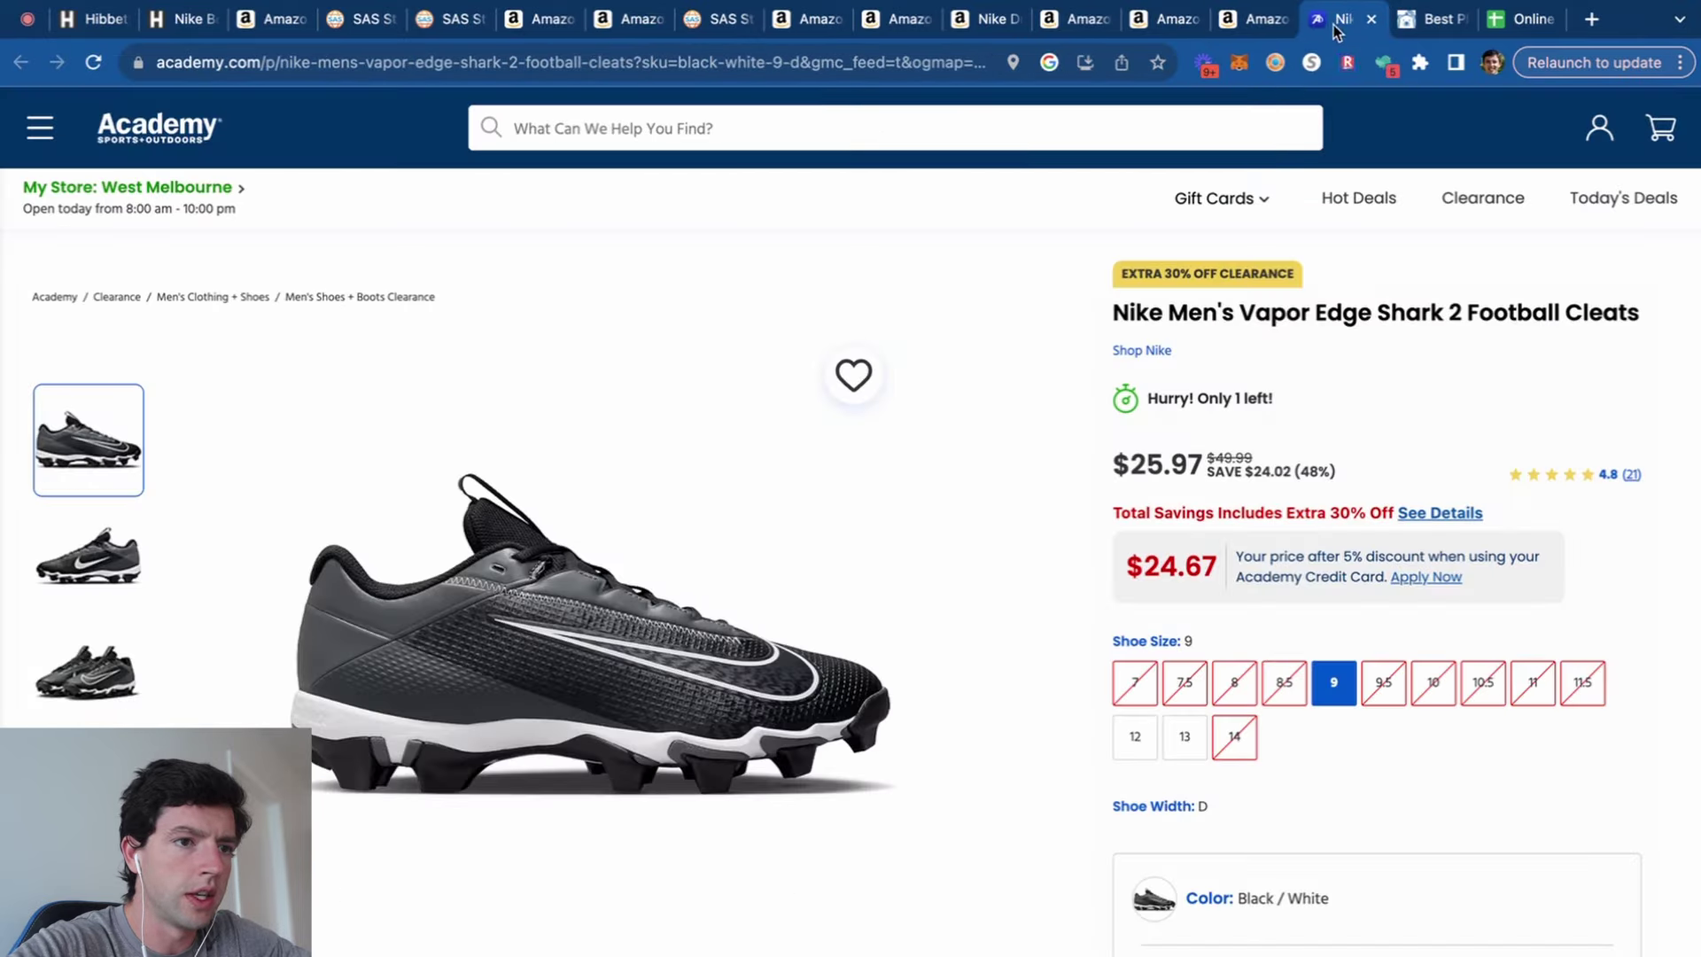
pyautogui.click(1257, 26)
pyautogui.click(1333, 20)
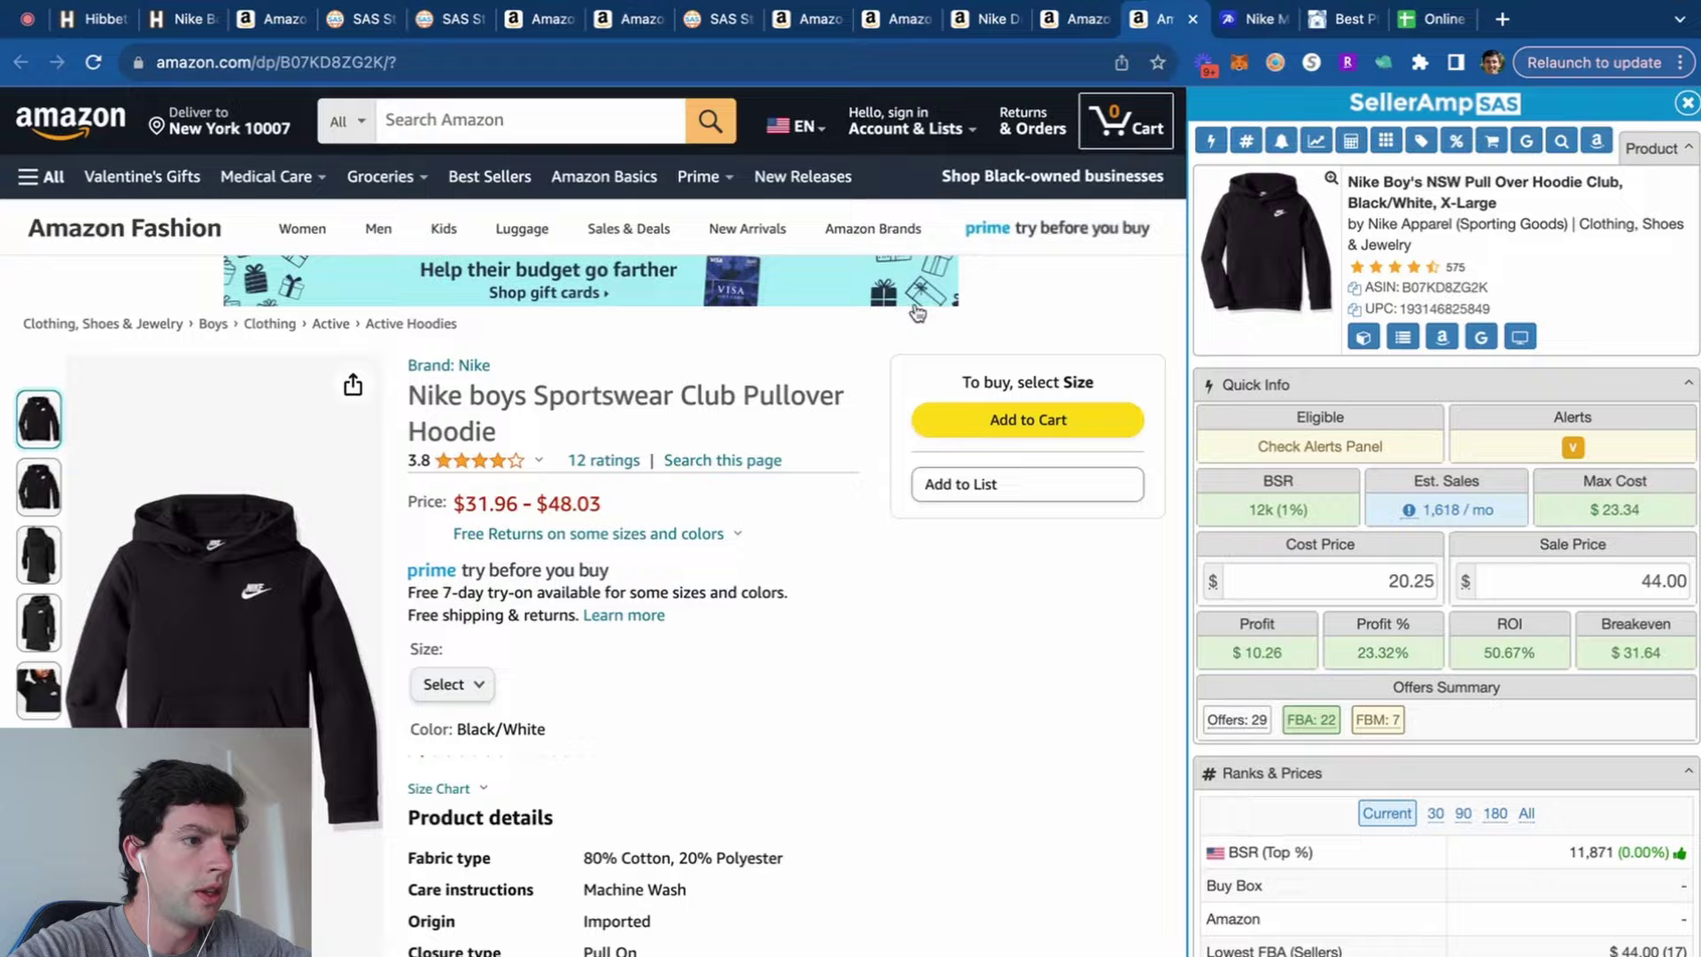
# Inspect the Keepa price history of the Nike boys Sportswear Club Pullover Hoodie and clear its cost price in SellerAmp.
pyautogui.scroll(-5, 773, 476)
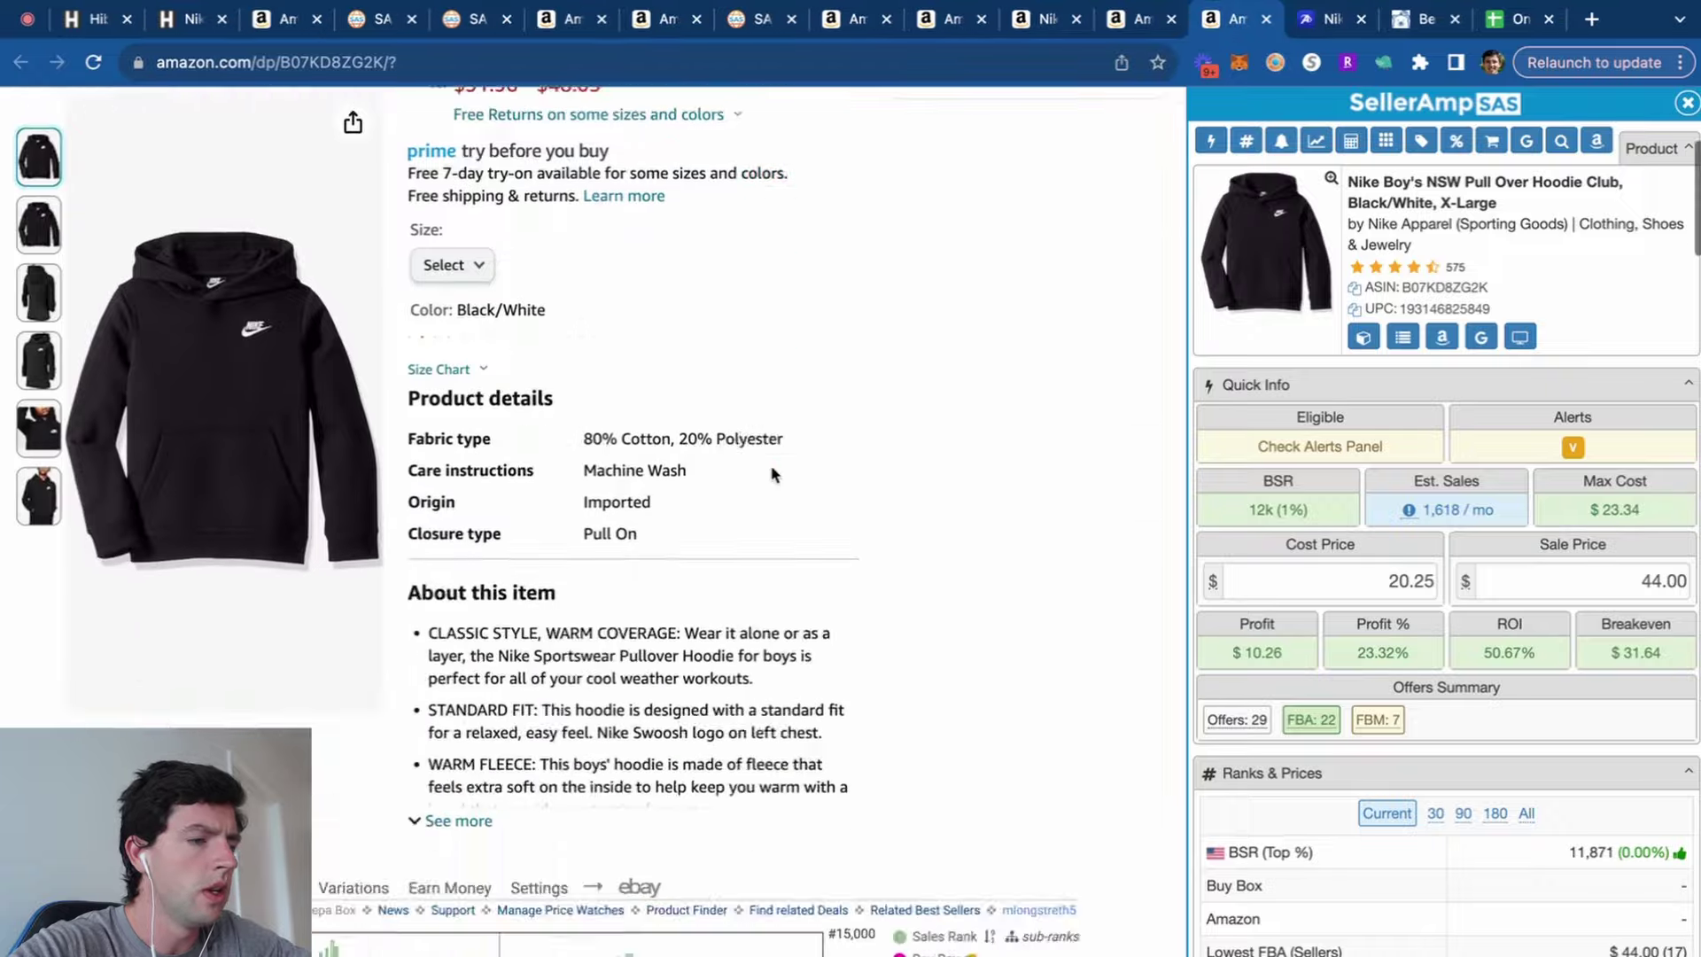
pyautogui.scroll(-5, 772, 476)
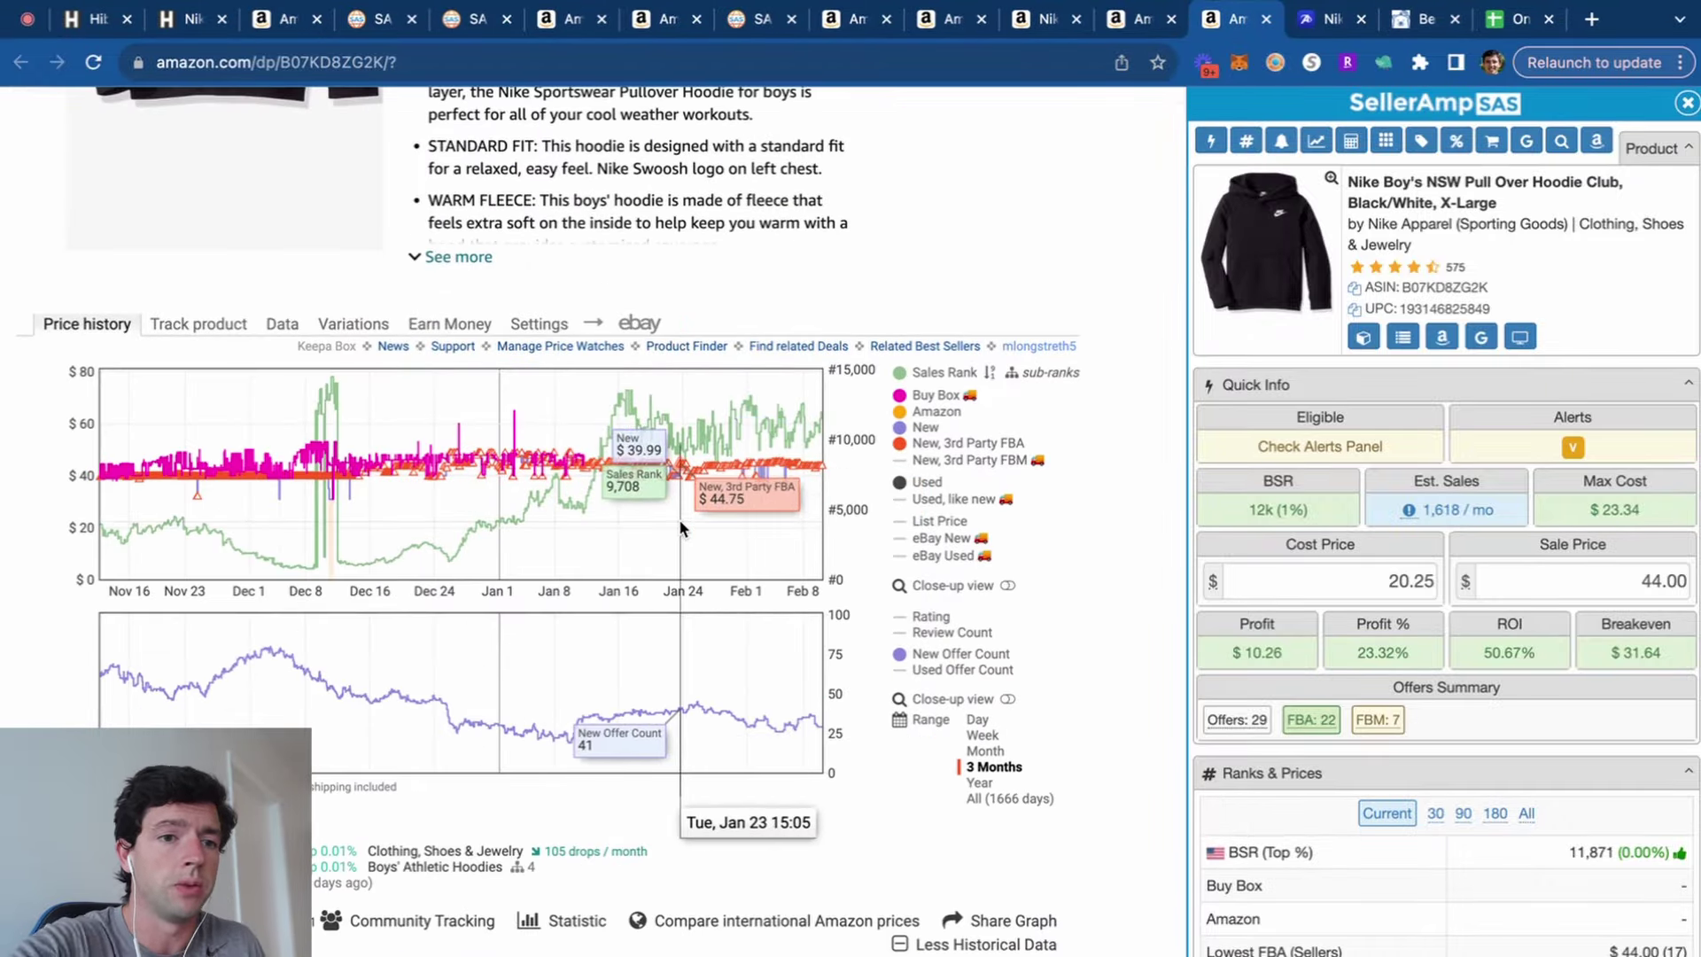
pyautogui.doubleClick(1411, 581)
pyautogui.press('BackSpace')
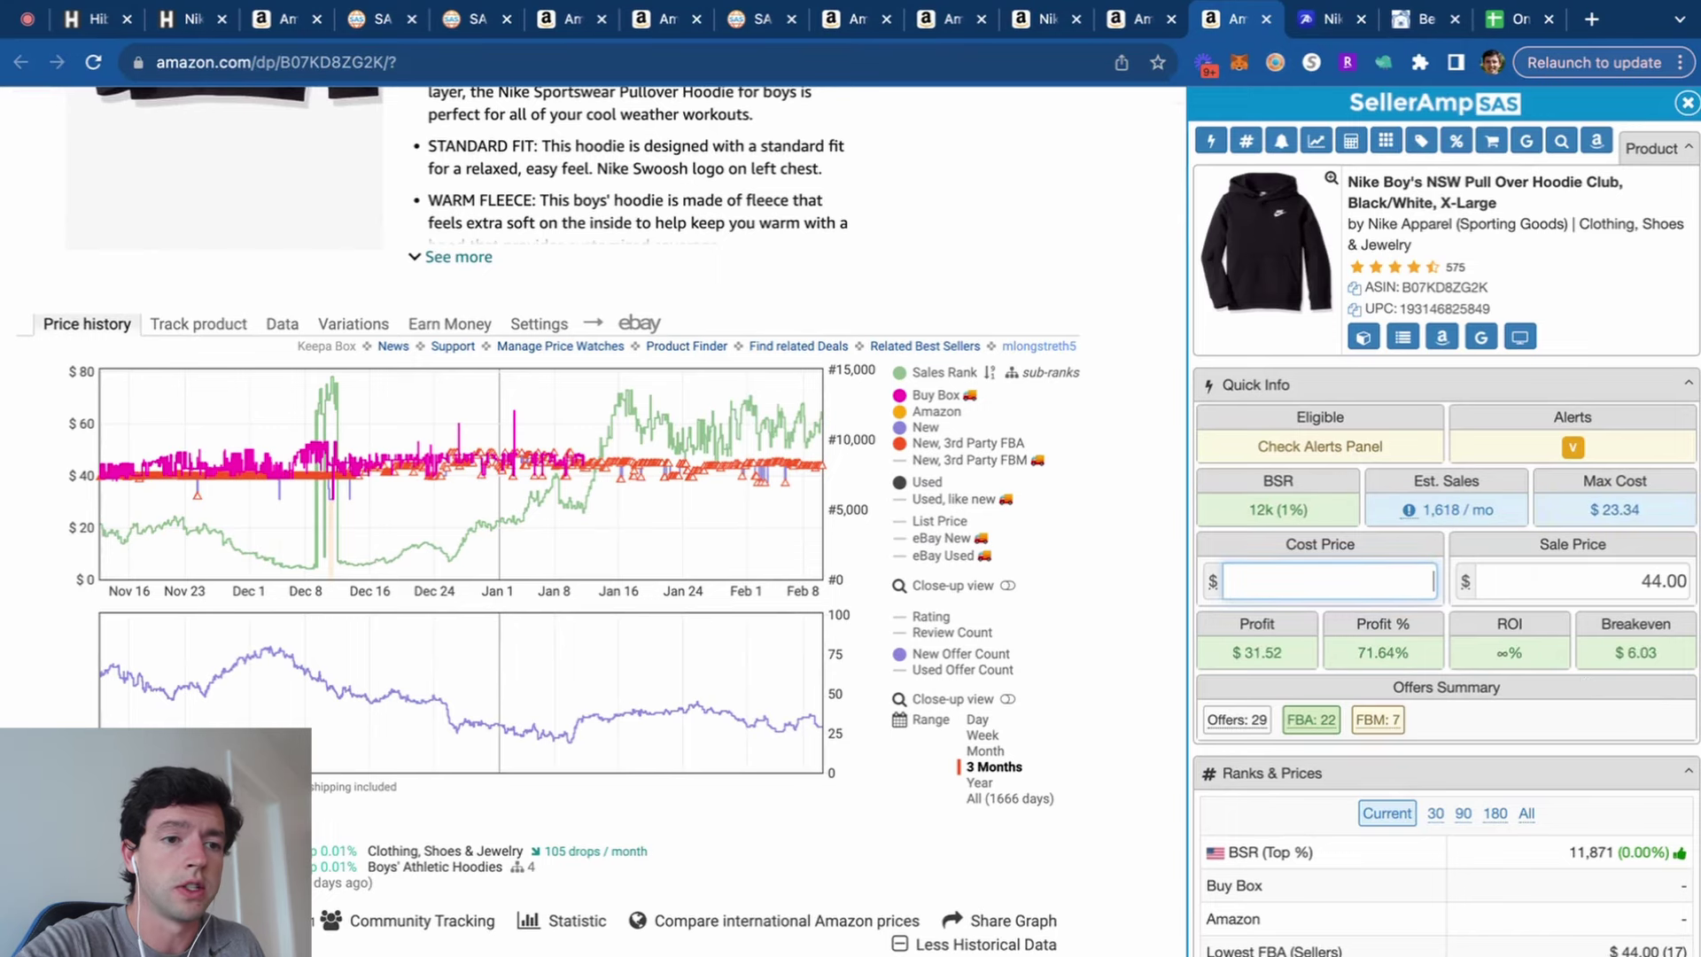
# Search Google for the hoodie's product title from SellerAmp and open Belk's Boys 4-7 Sherpa Hoodie offer.
pyautogui.click(1481, 337)
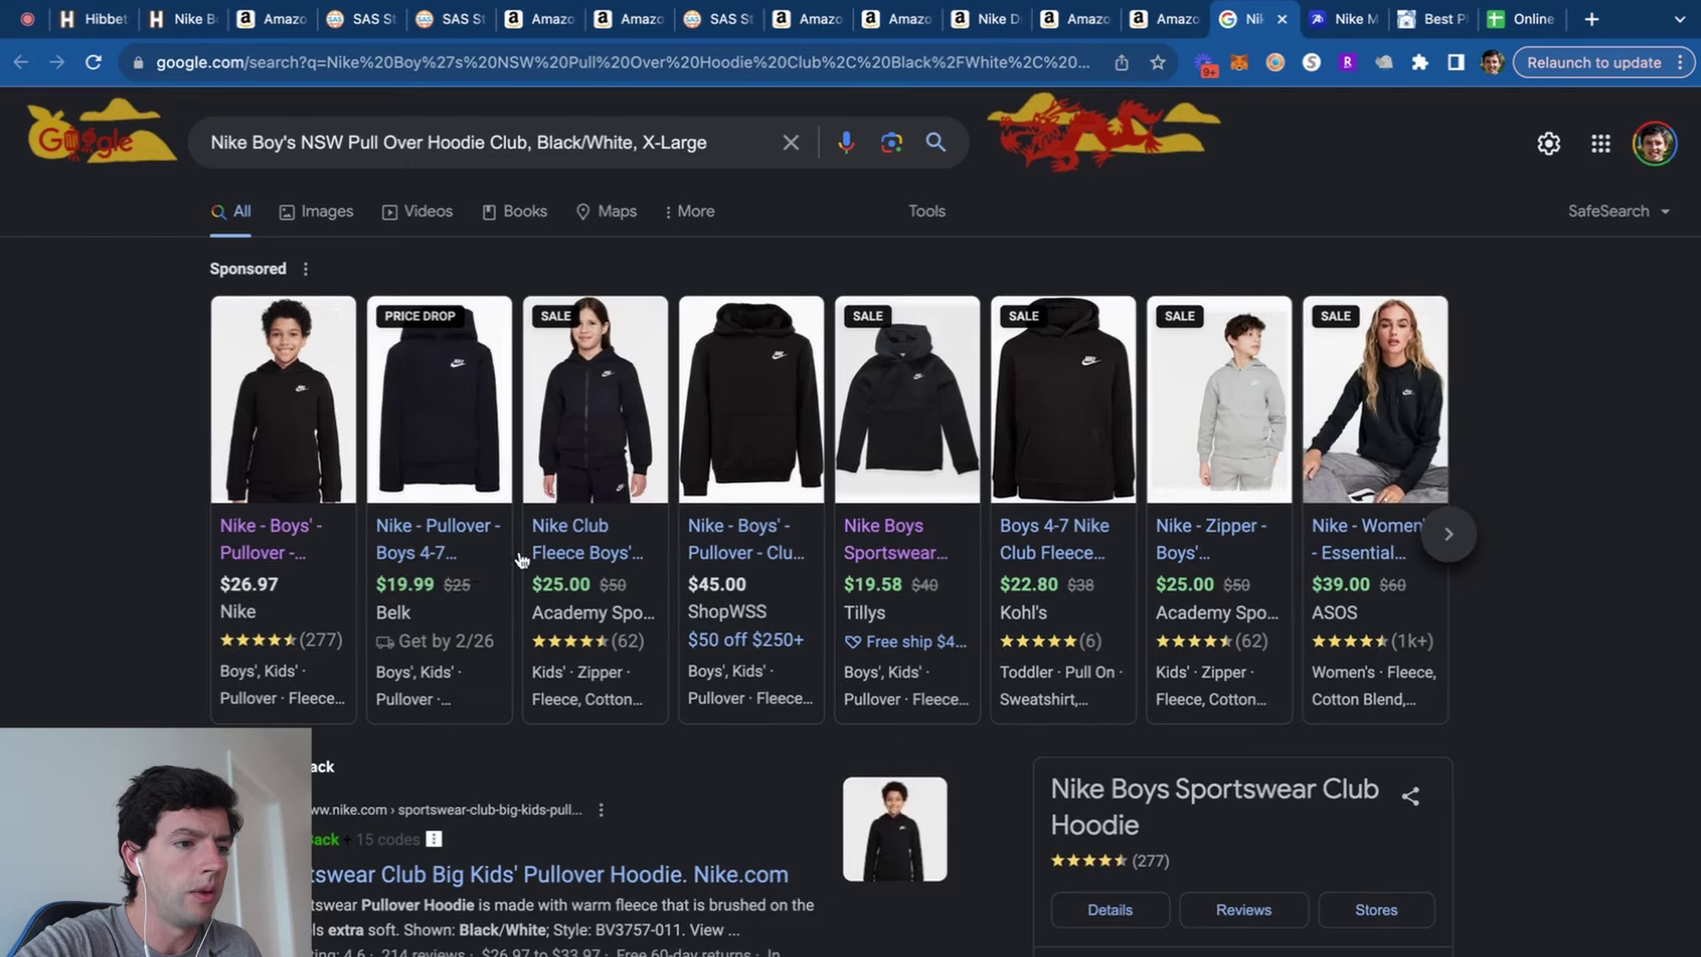
pyautogui.moveTo(406, 576)
pyautogui.scroll(5, 383, 604)
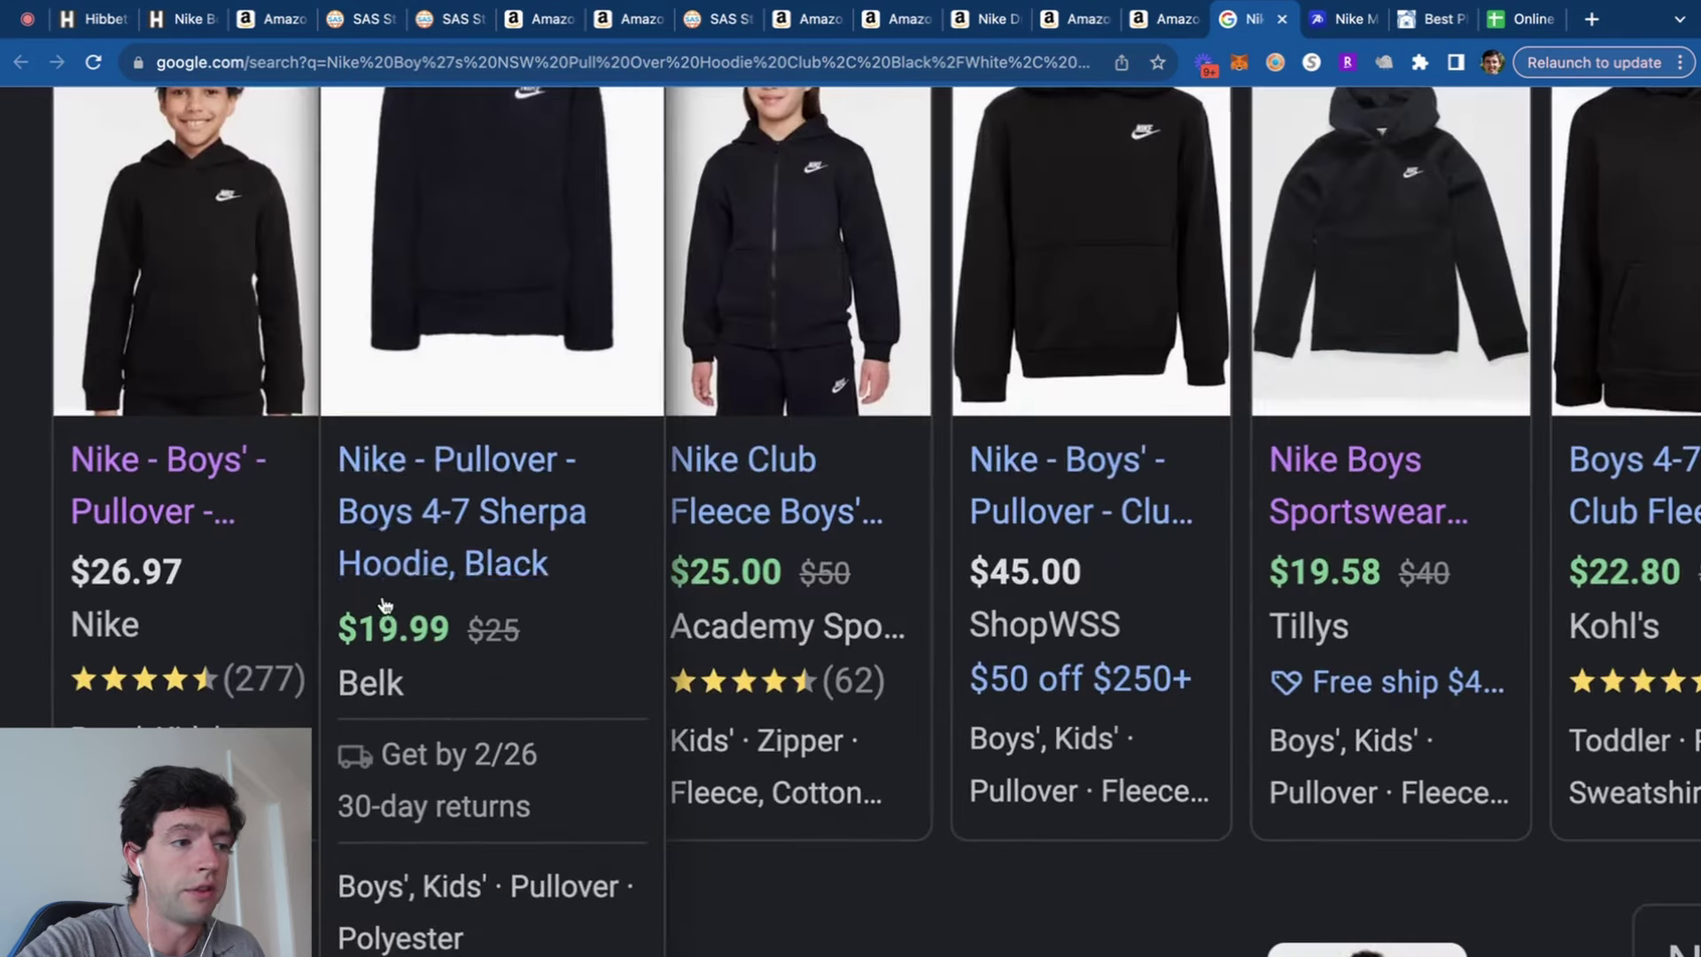
pyautogui.moveTo(217, 537)
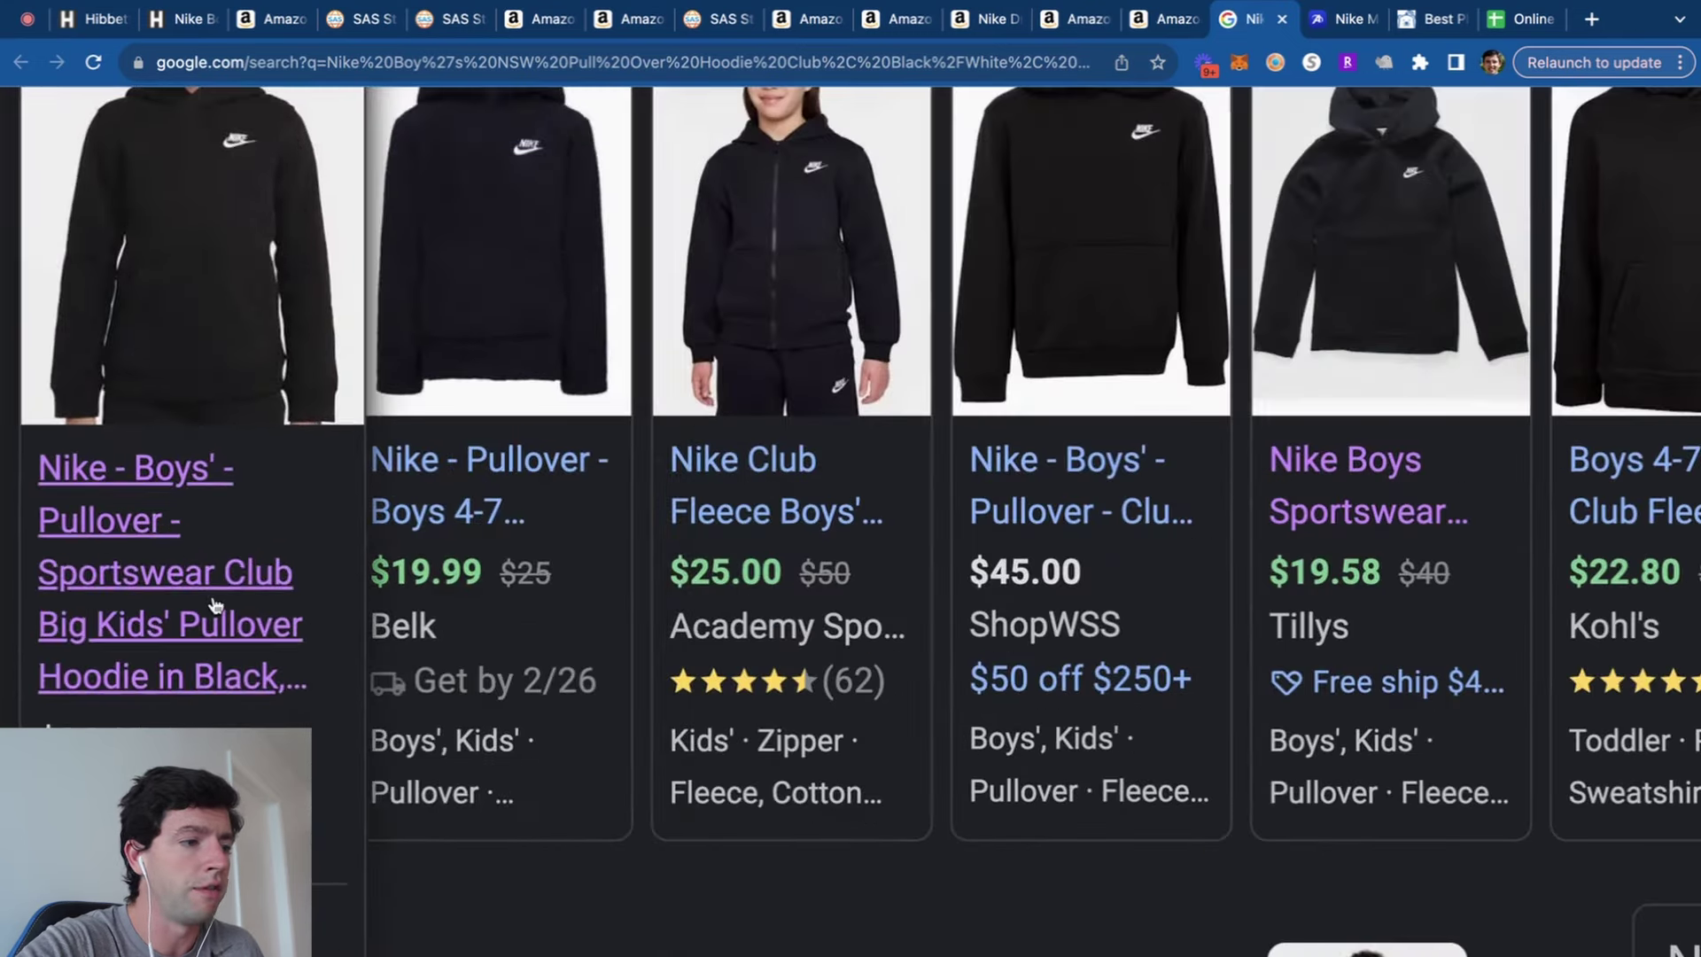
pyautogui.scroll(-5, 212, 605)
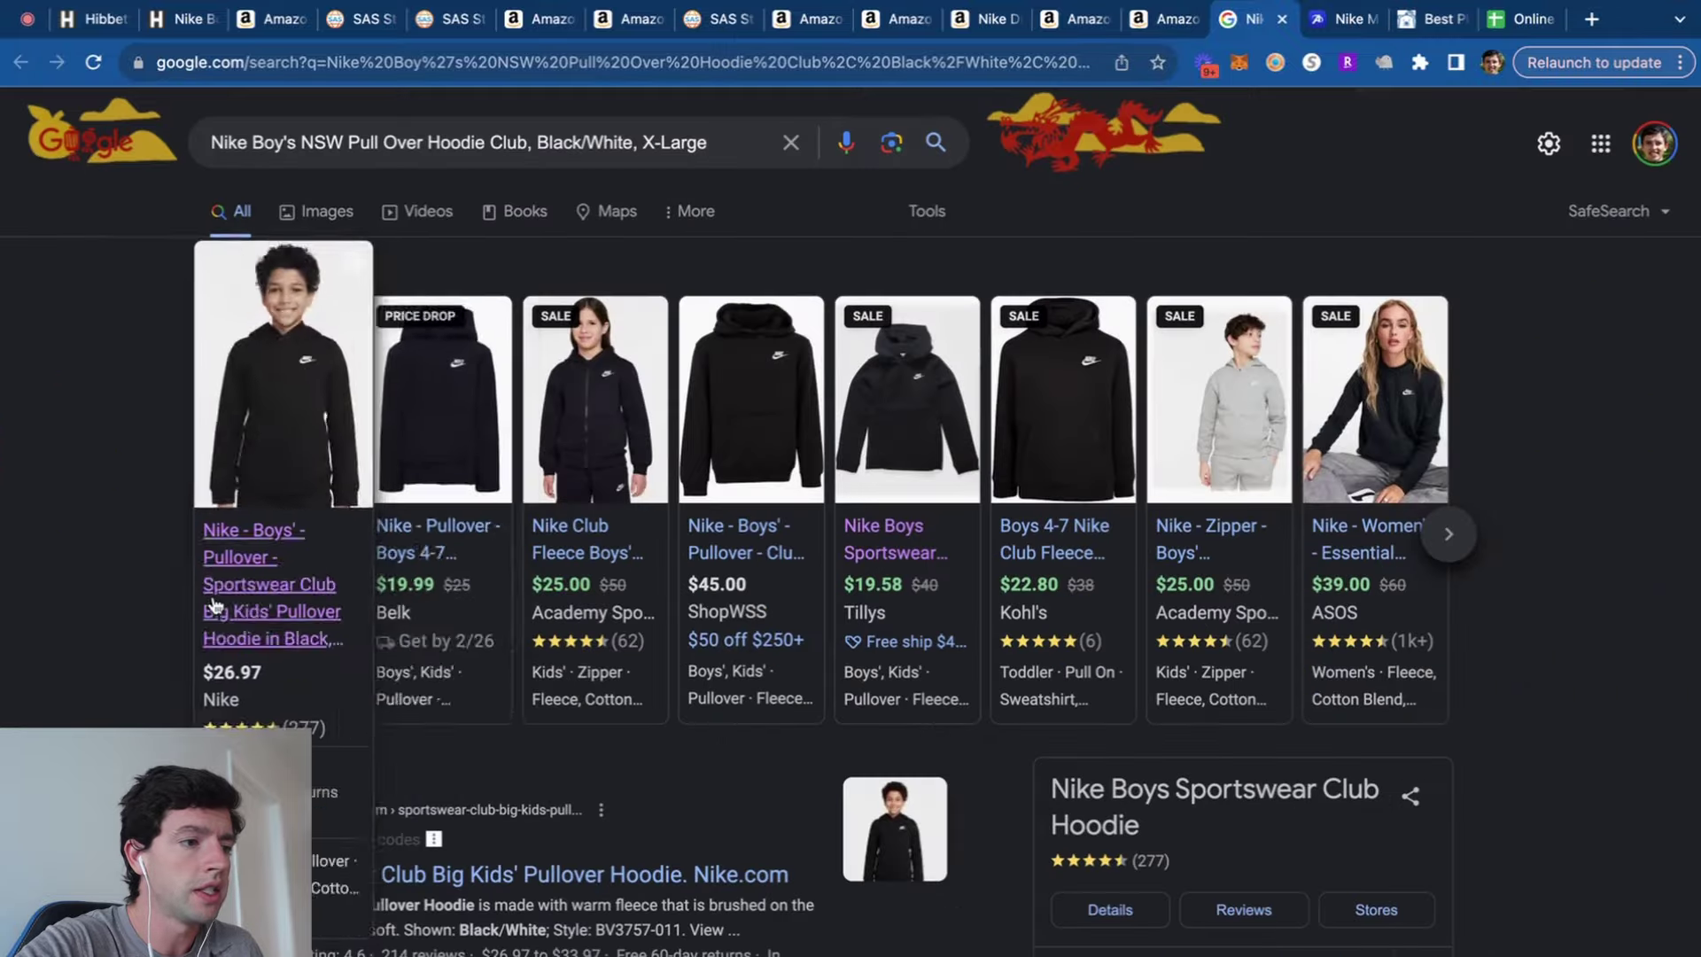
pyautogui.click(421, 565)
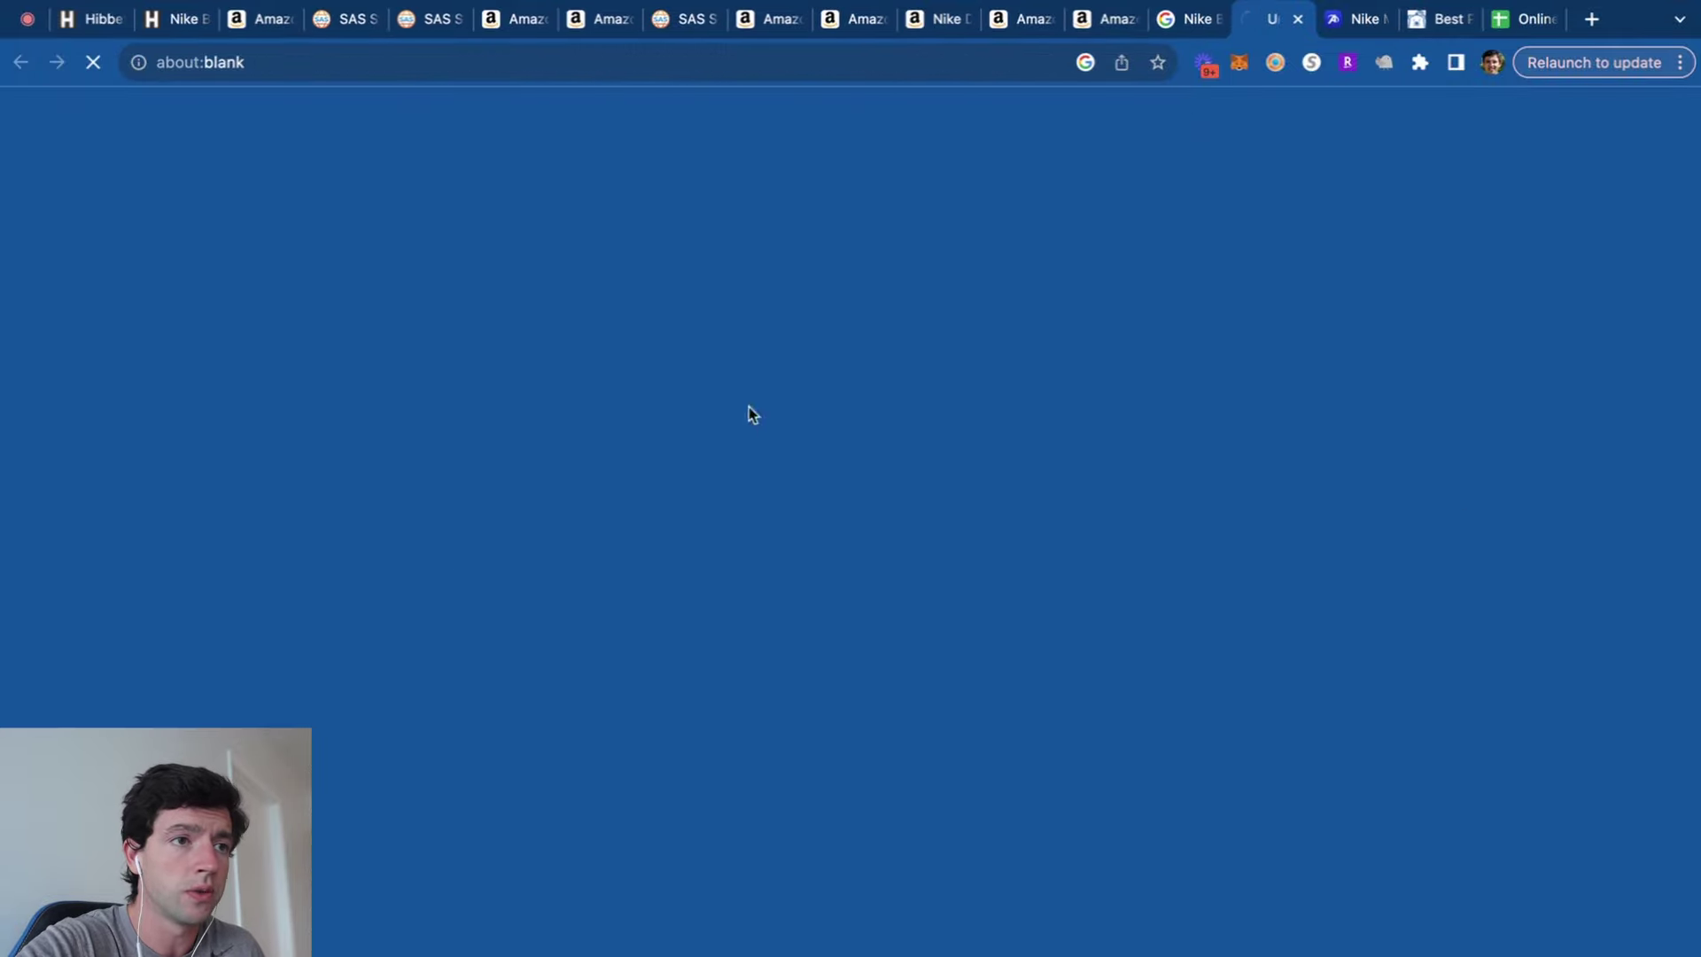
# Show the Keepa variations of the Amazon hoodie listing and look through their prices and sizes.
pyautogui.click(1179, 21)
pyautogui.click(358, 289)
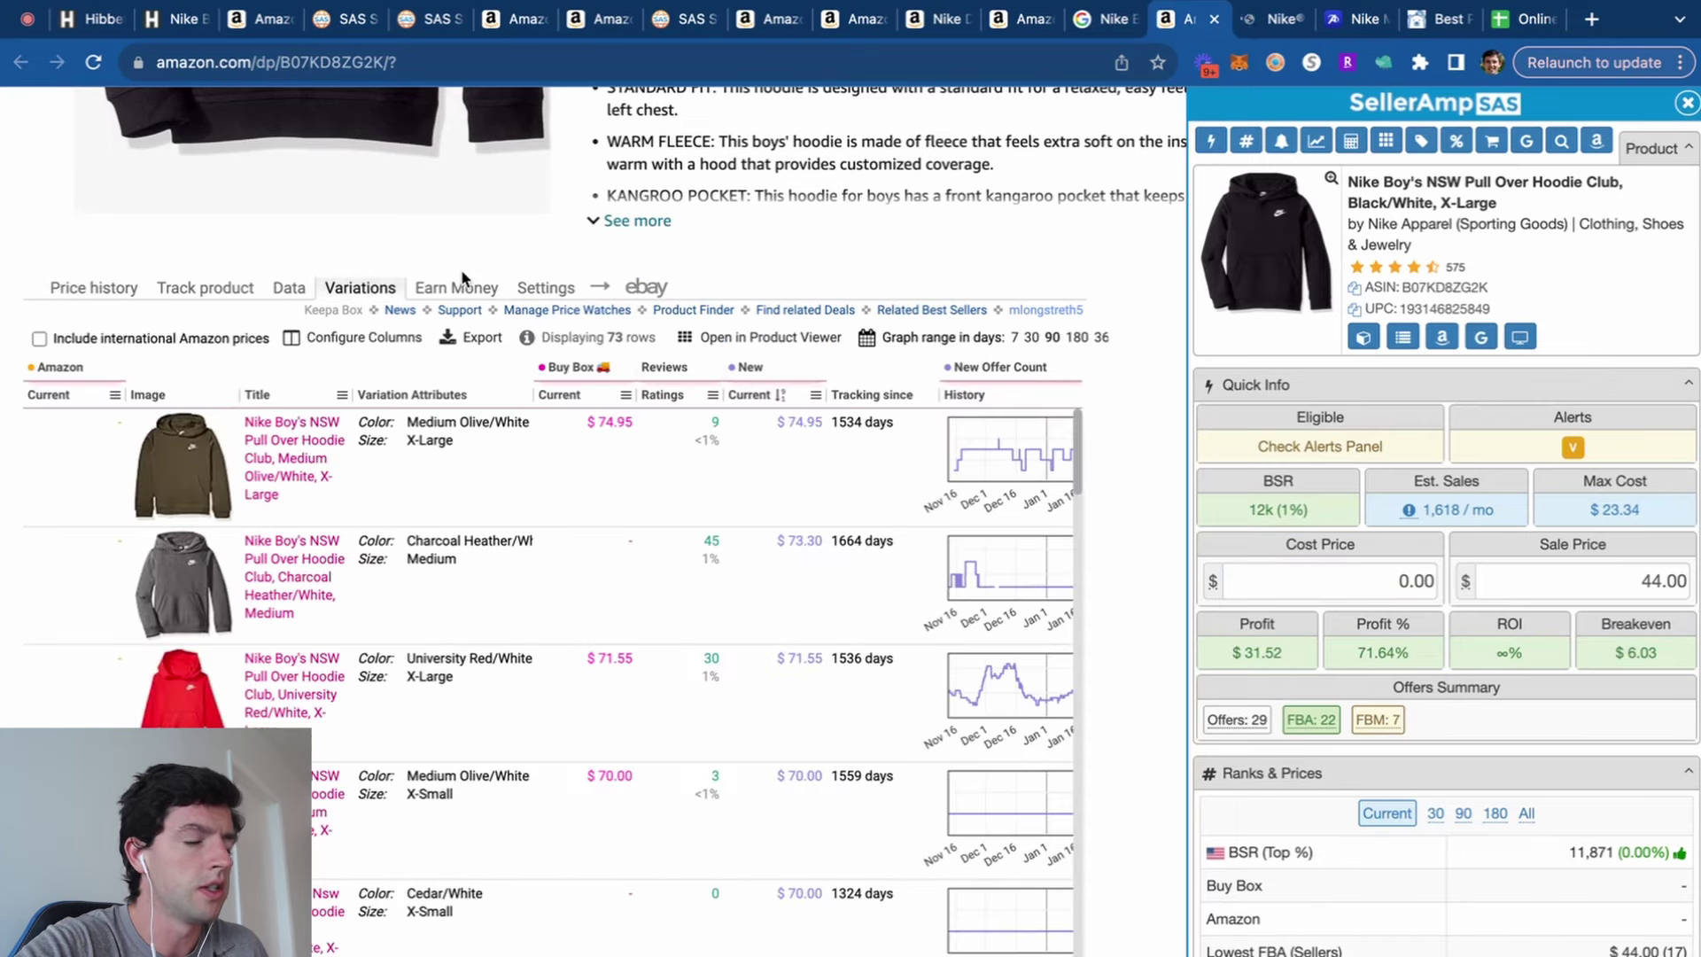
pyautogui.scroll(-10, 688, 413)
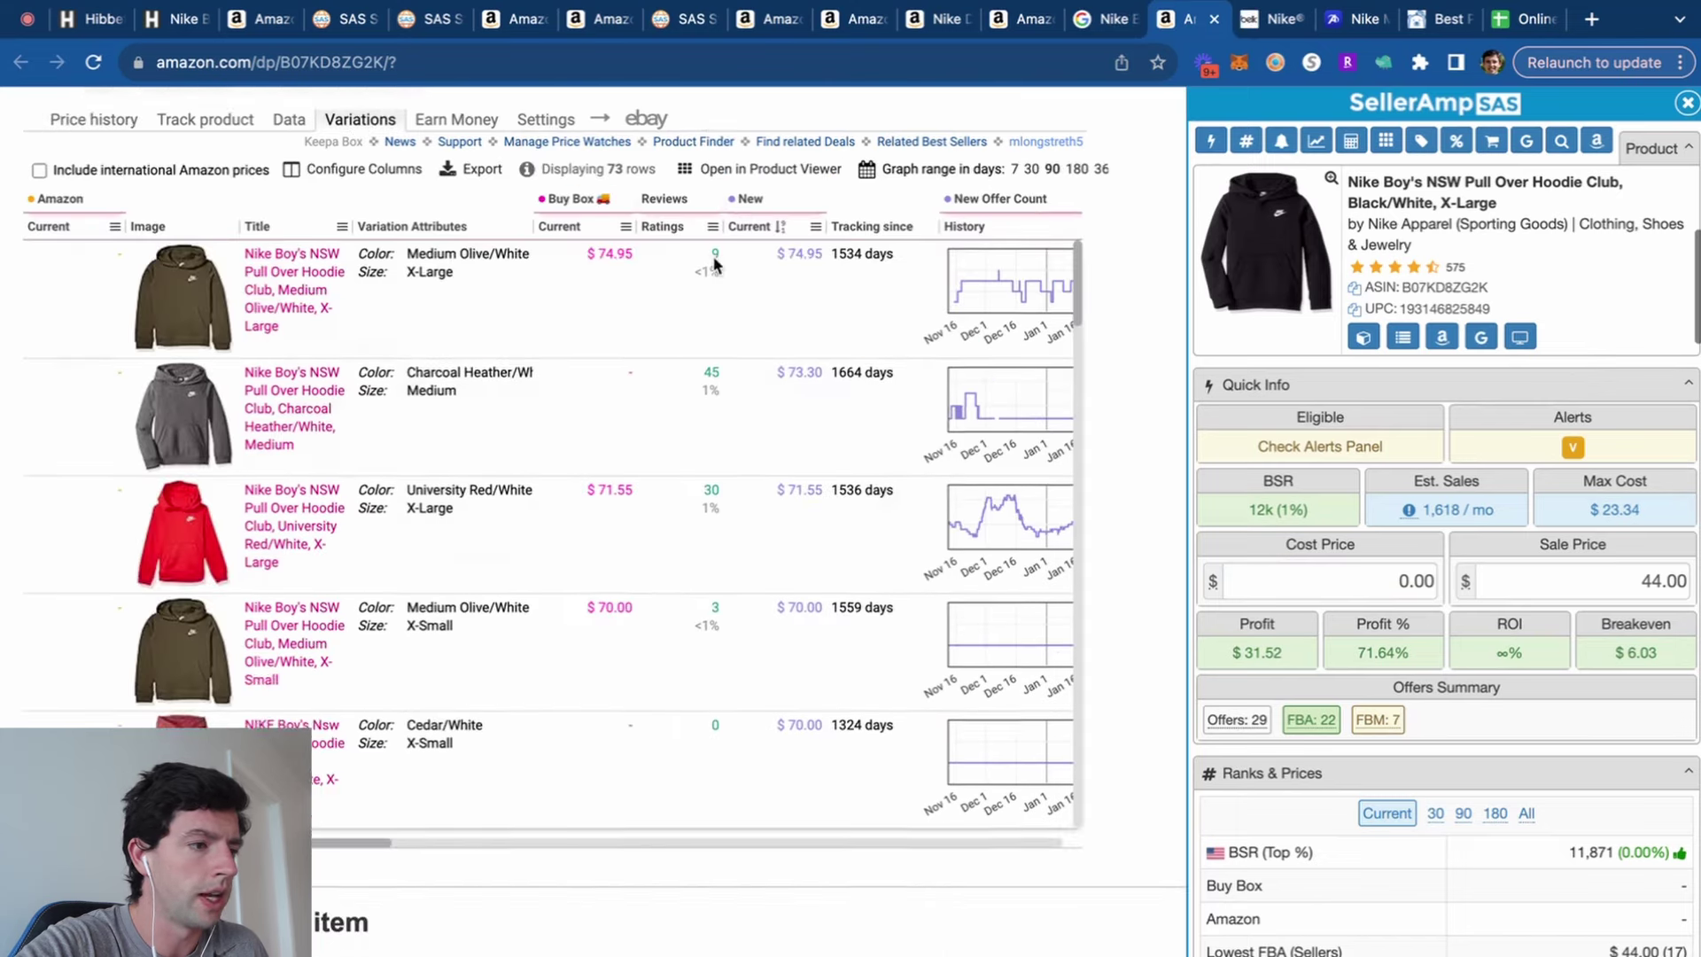
# Check the colors, sizes and enlarged product photo of Belk's Boys 4-7 Sherpa Hoodie.
pyautogui.click(1309, 21)
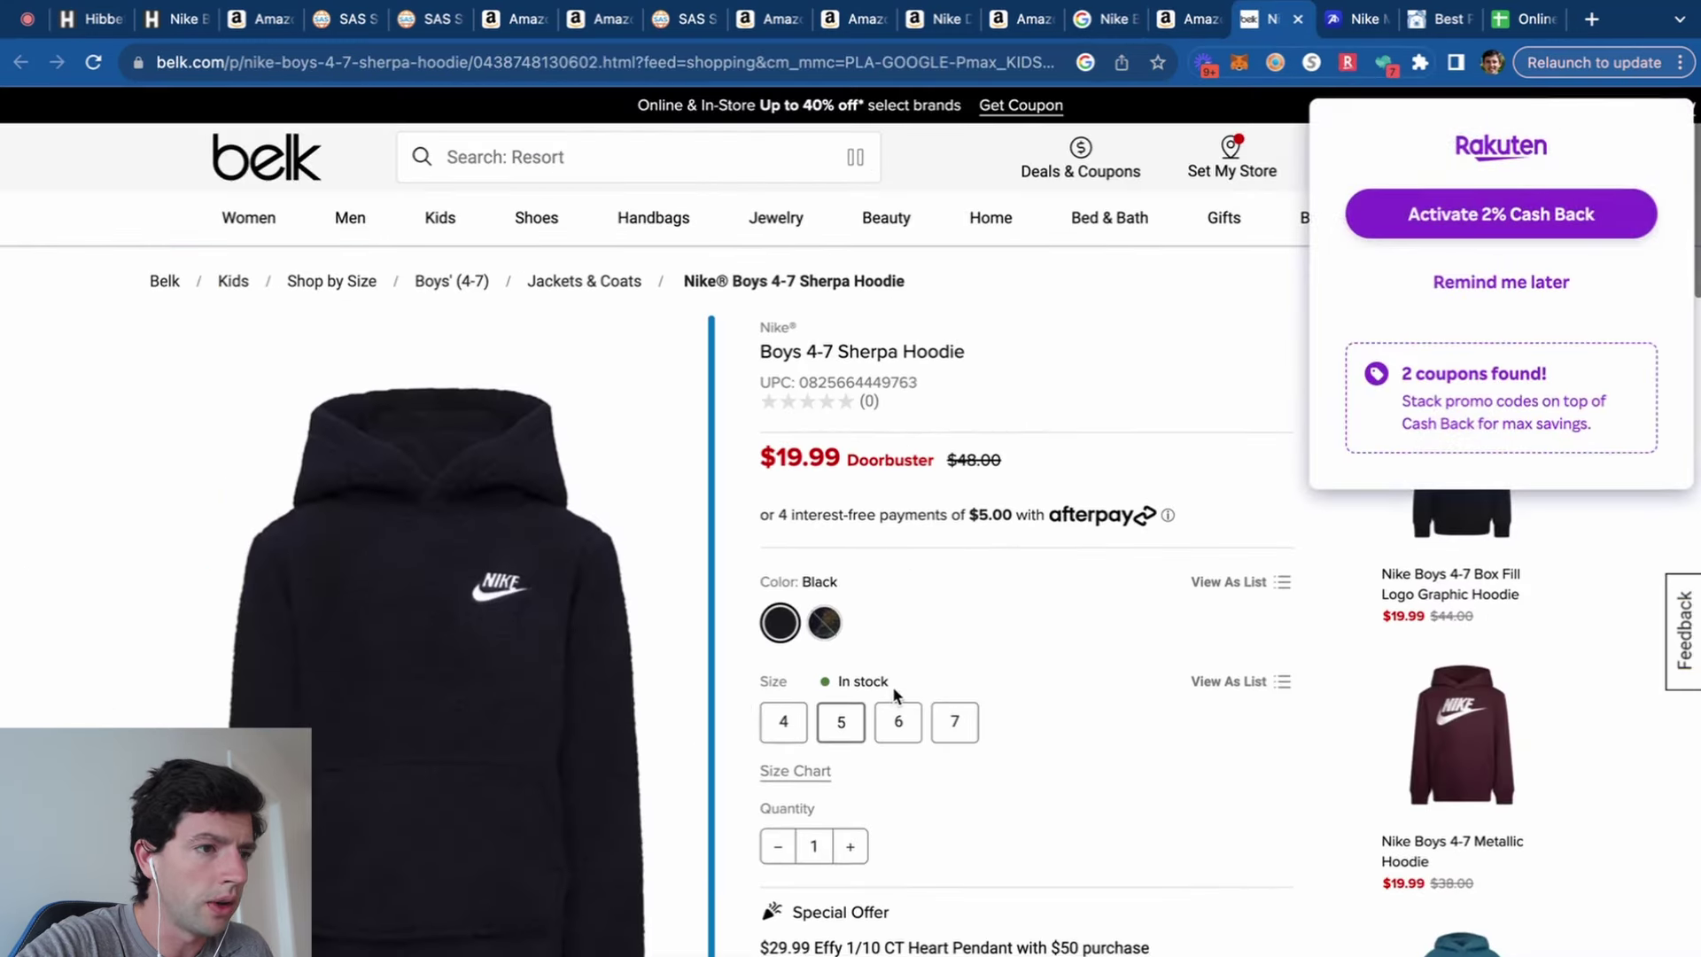
pyautogui.click(822, 624)
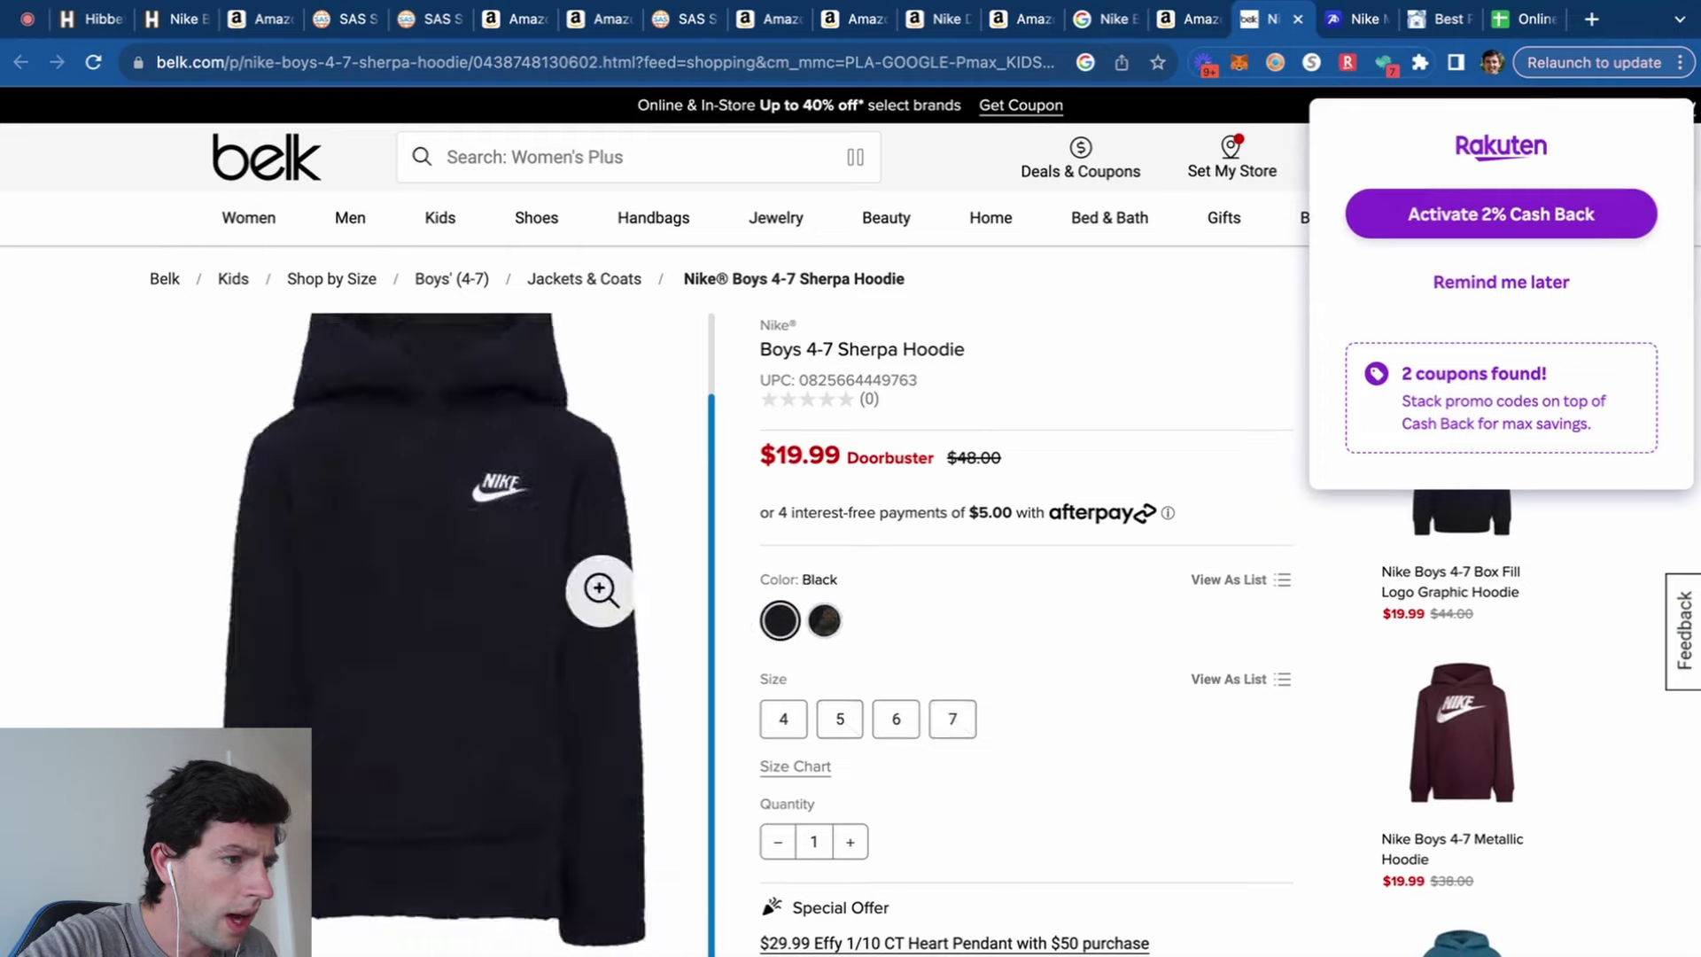
pyautogui.scroll(5, 209, 533)
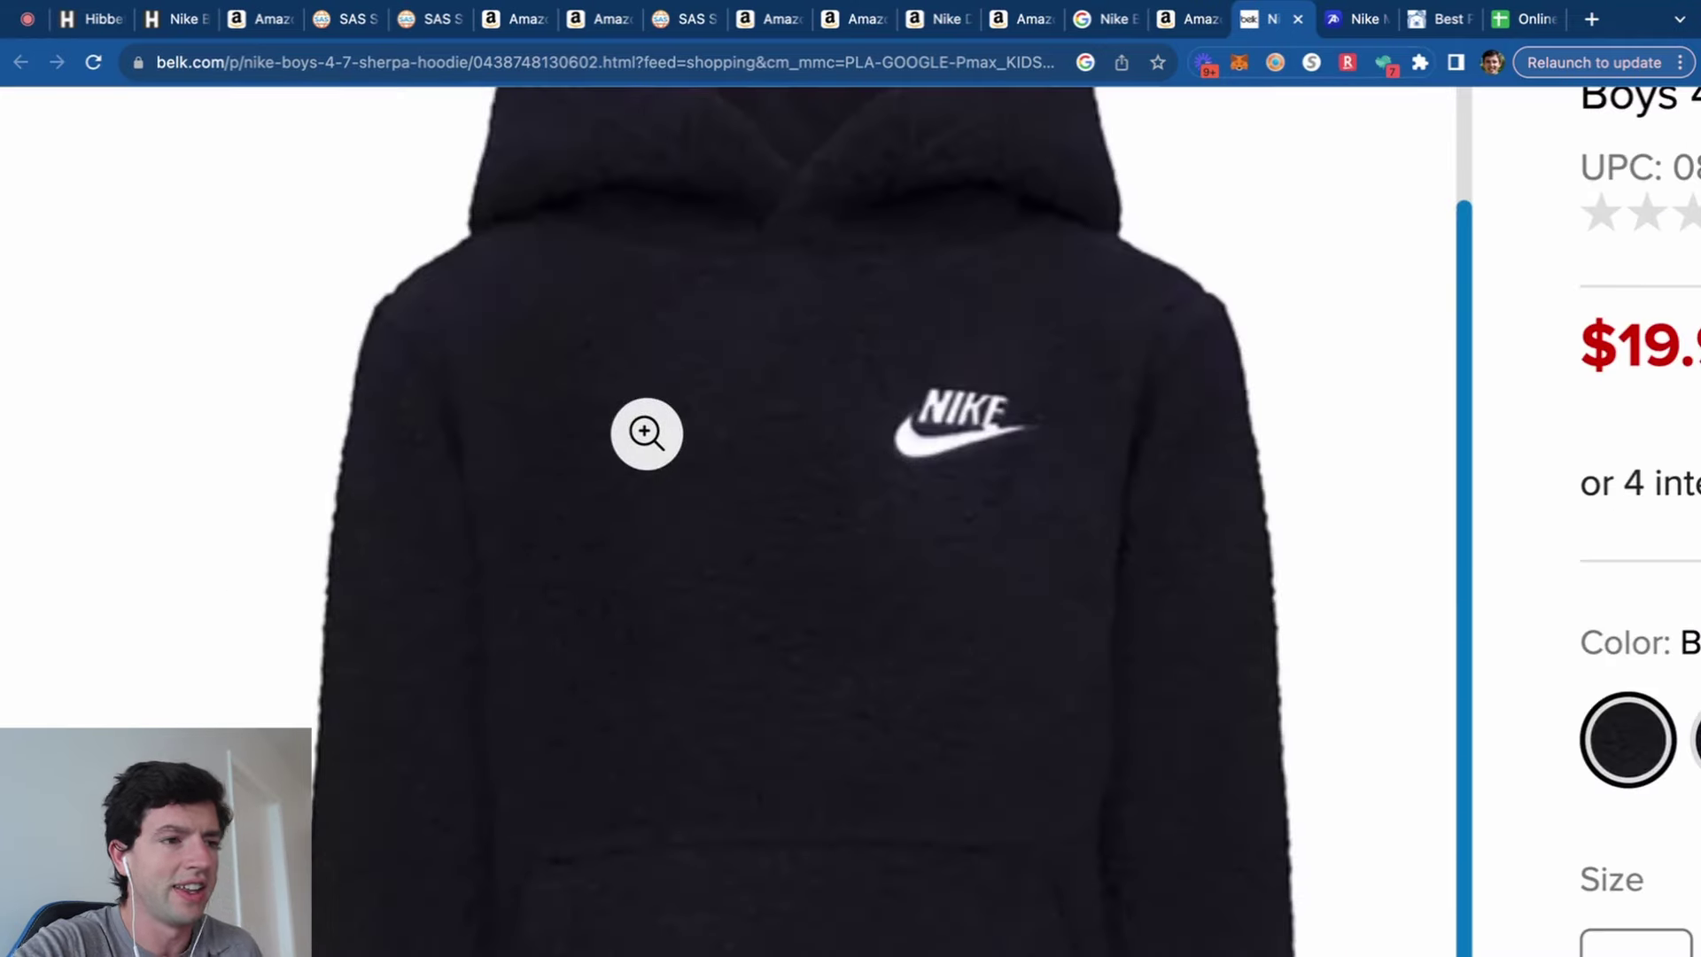
pyautogui.scroll(-5, 647, 434)
# Open the Black/White size 5 hoodie from the Keepa variations and inspect its price history.
pyautogui.click(1178, 33)
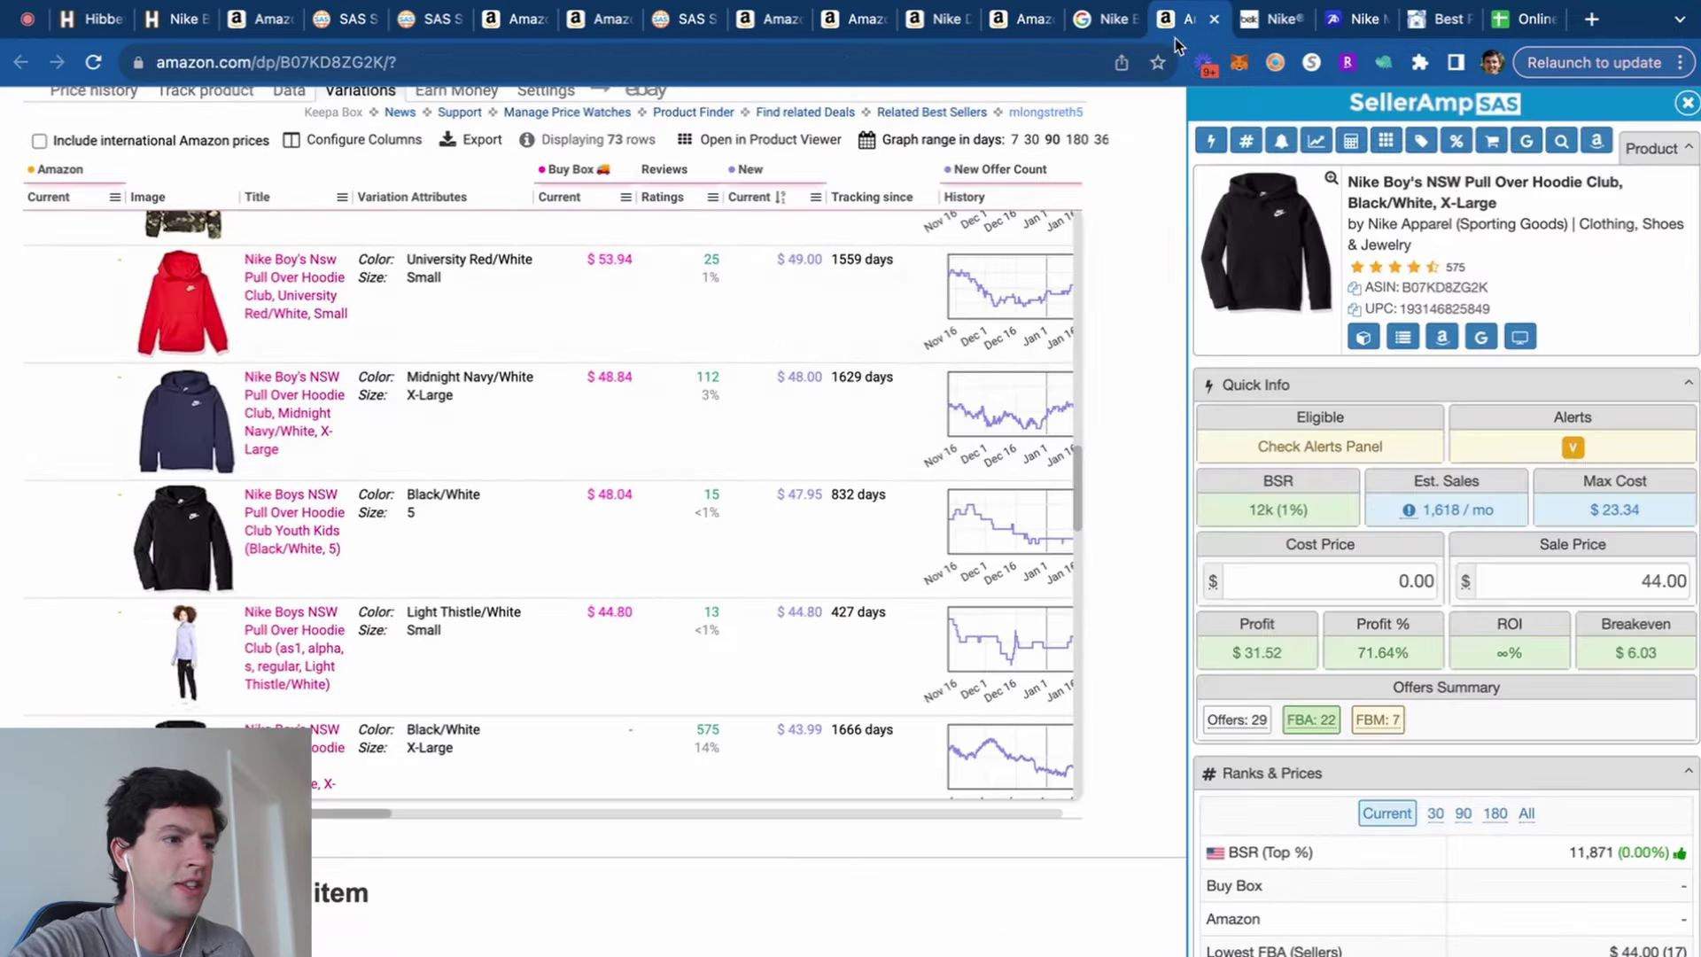
pyautogui.scroll(3, 235, 530)
pyautogui.click(418, 547)
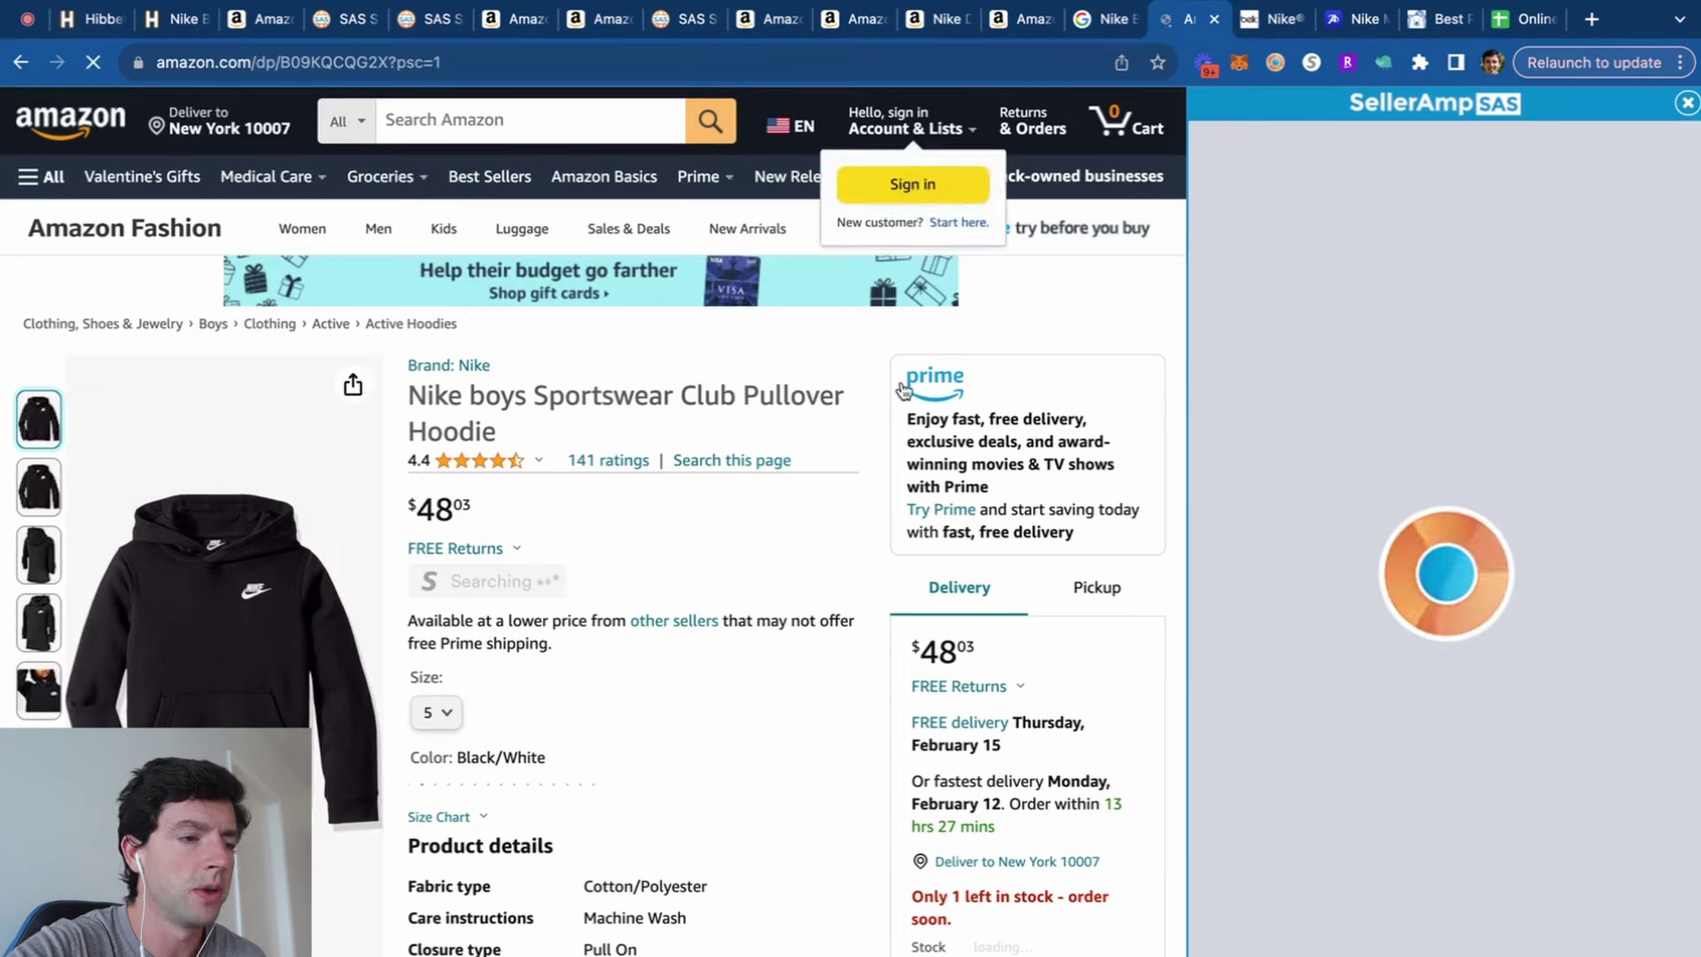
pyautogui.scroll(-20, 858, 524)
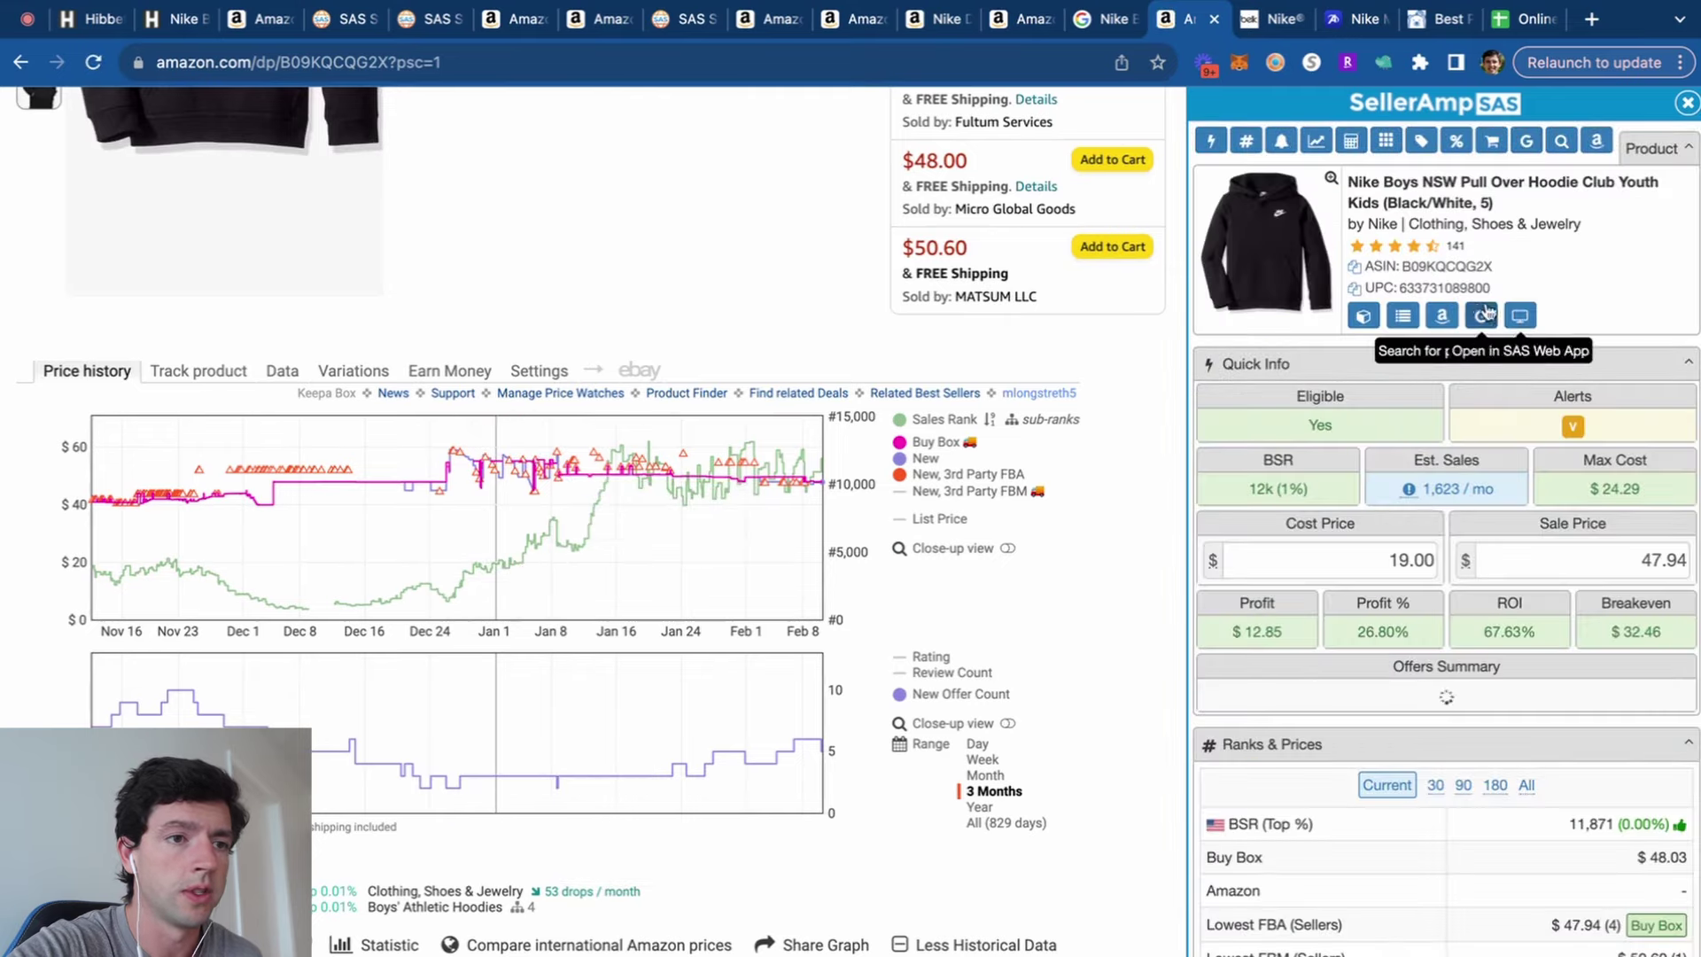
# Search Google for the size 5 hoodie from SellerAmp and open Tillys' NIKE Sportswear Club Boys Hoodie page.
pyautogui.click(1385, 316)
pyautogui.click(1144, 23)
pyautogui.click(1170, 20)
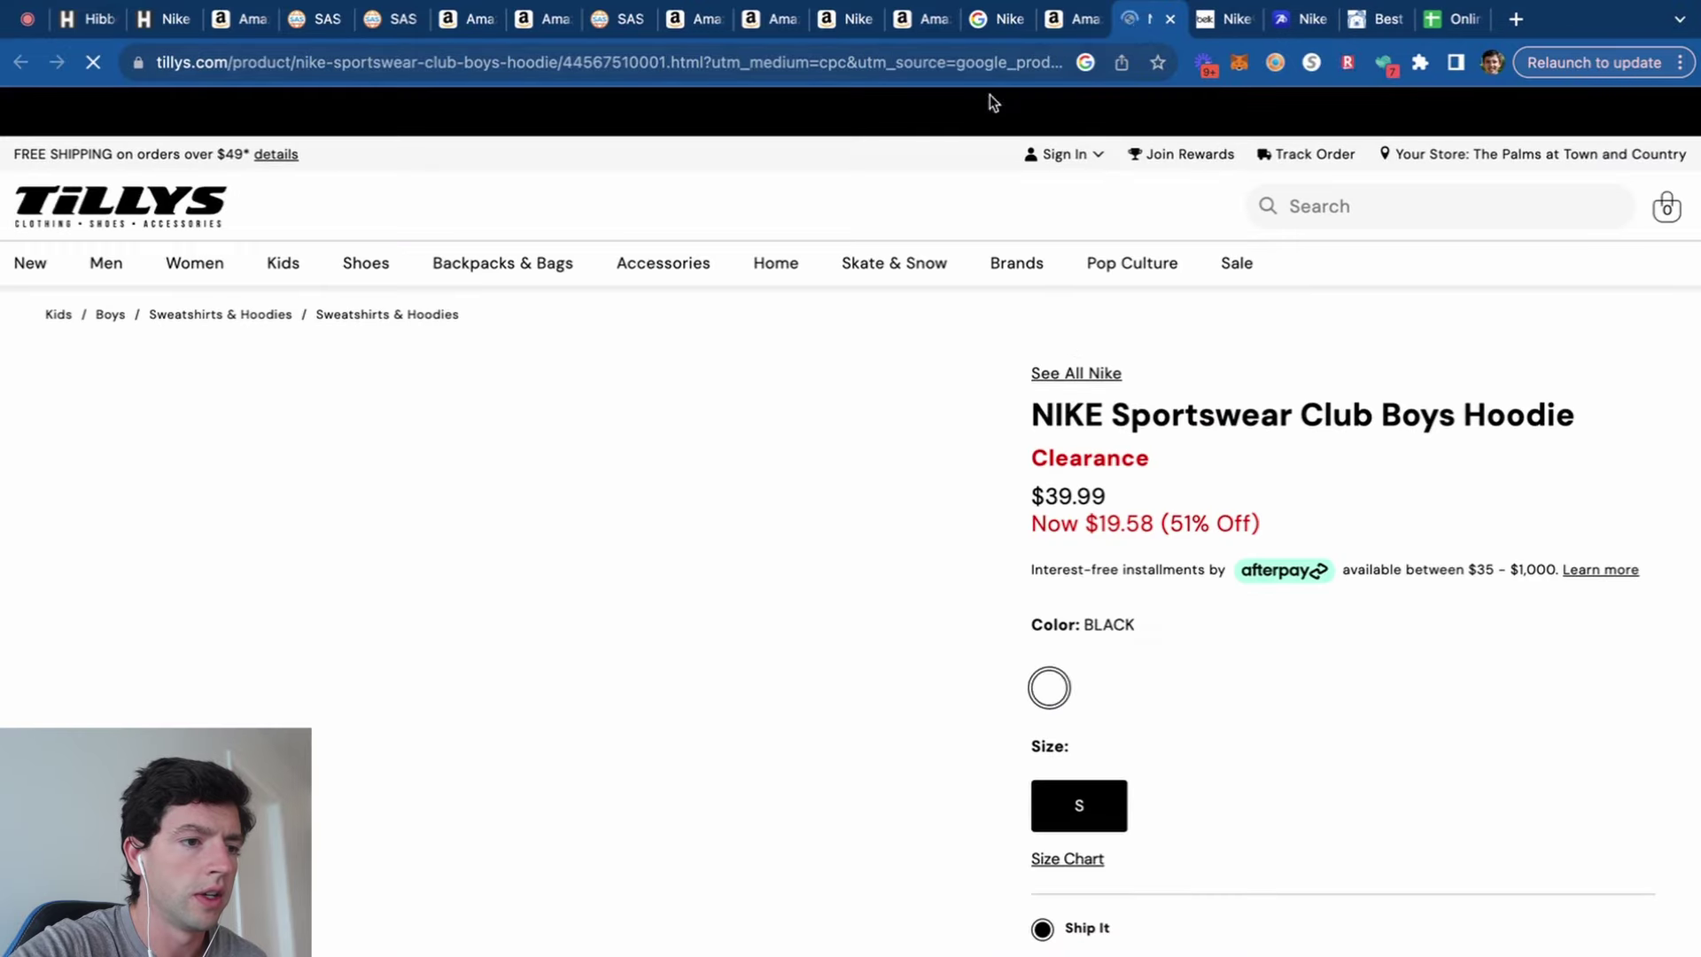
# Choose size Small on the Amazon hoodie listing, close the SellerAmp panel and view the other sellers' offers.
pyautogui.click(1126, 19)
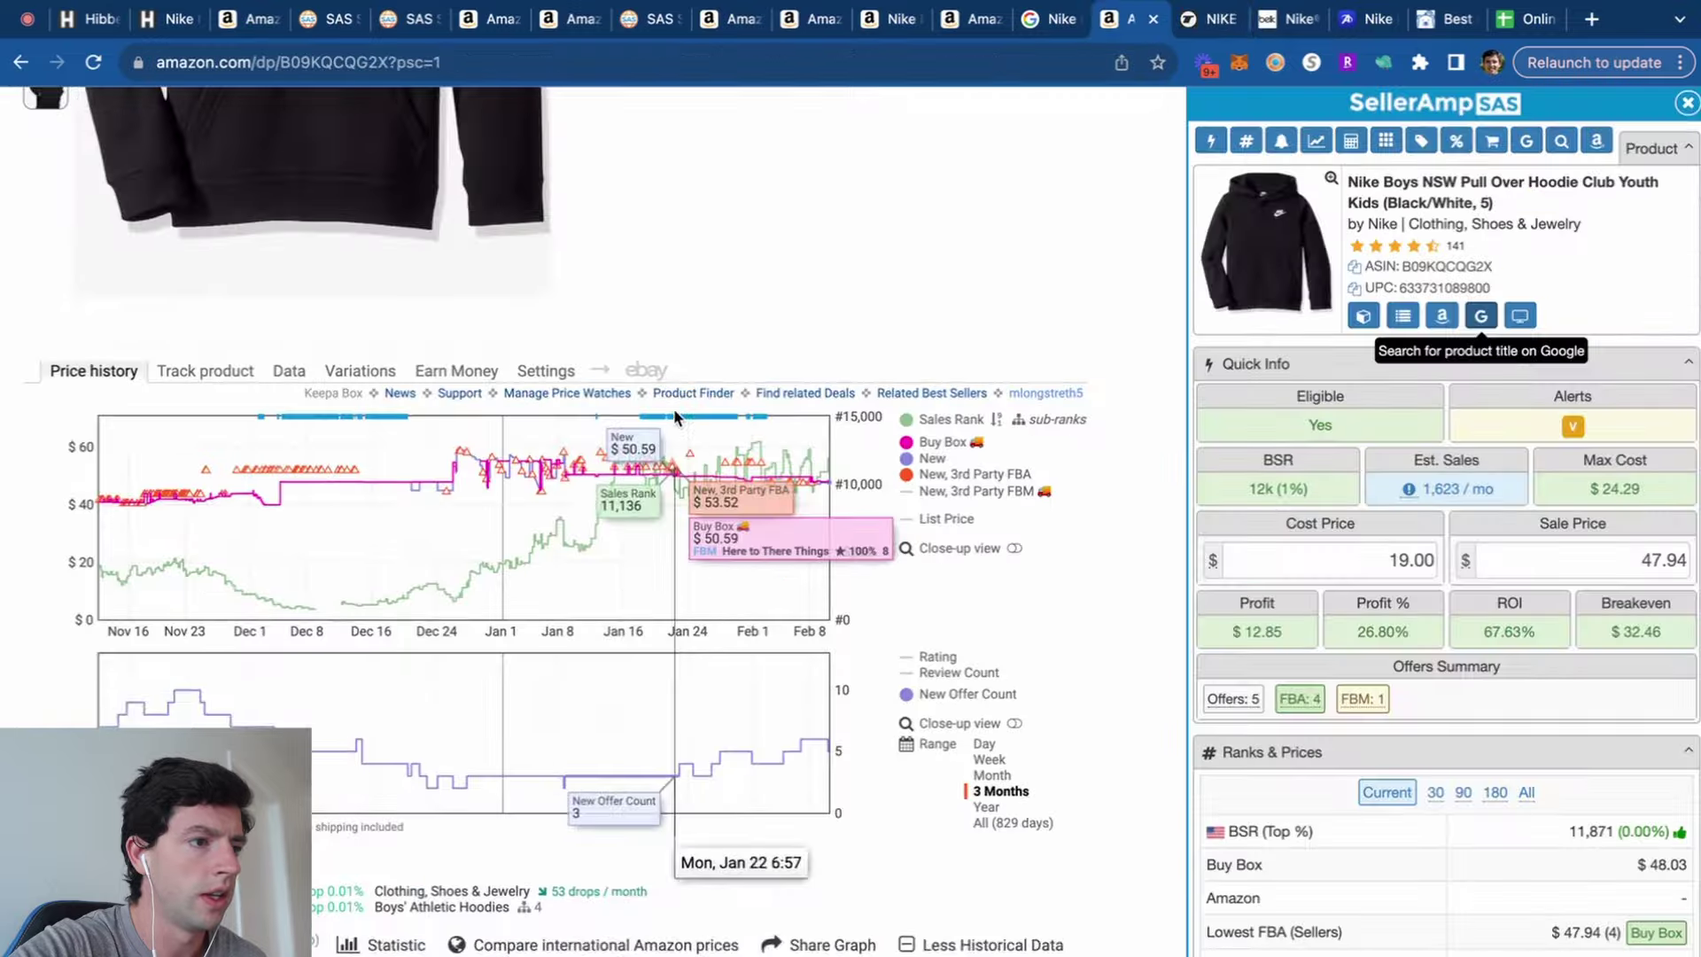
pyautogui.scroll(10, 673, 408)
pyautogui.click(638, 587)
pyautogui.click(792, 476)
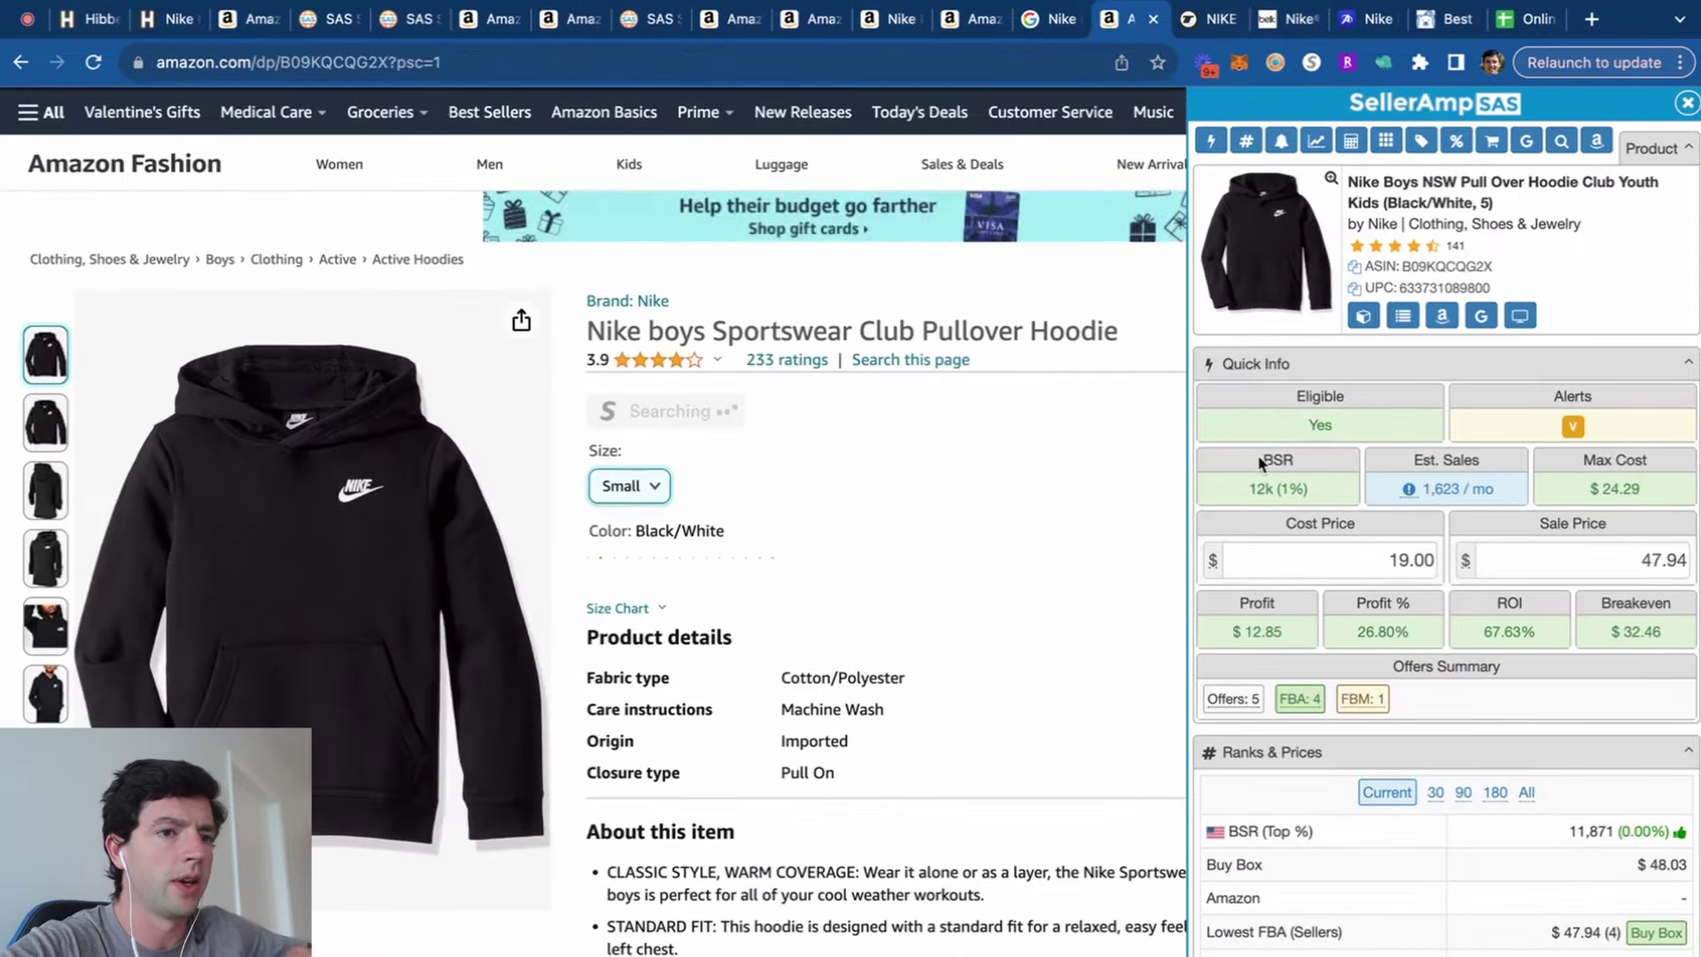
pyautogui.click(1687, 106)
pyautogui.click(1506, 363)
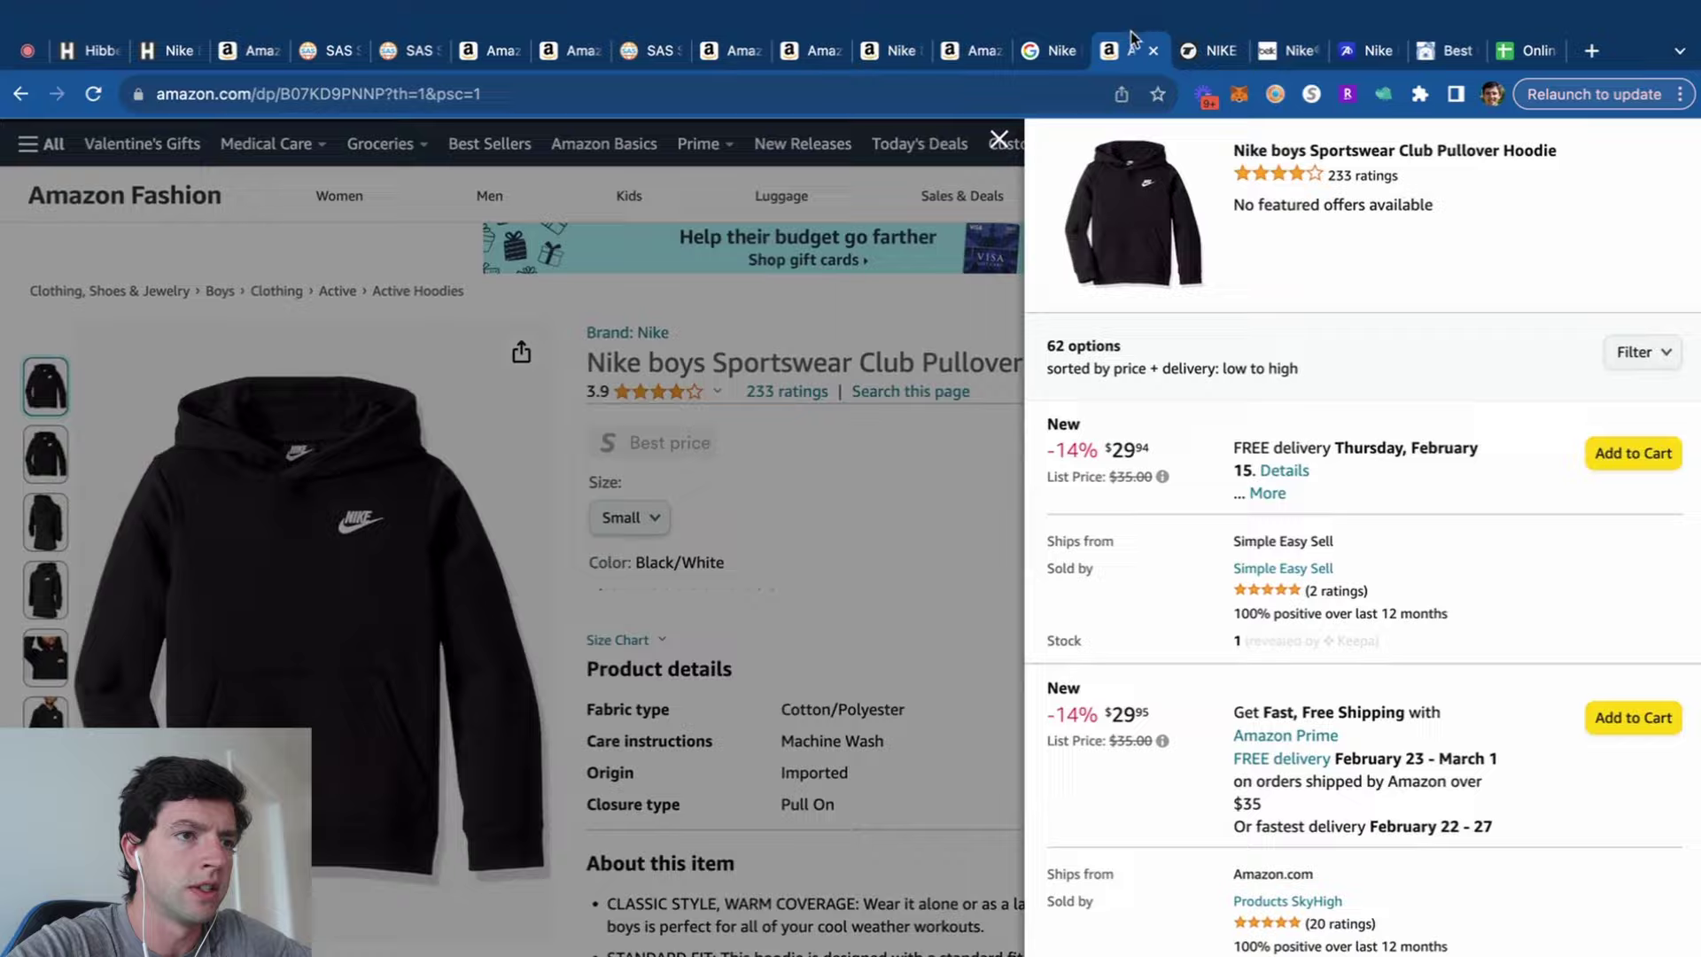
# Close the hoodie's Amazon, Tillys, Belk and Google search pages.
pyautogui.click(1154, 52)
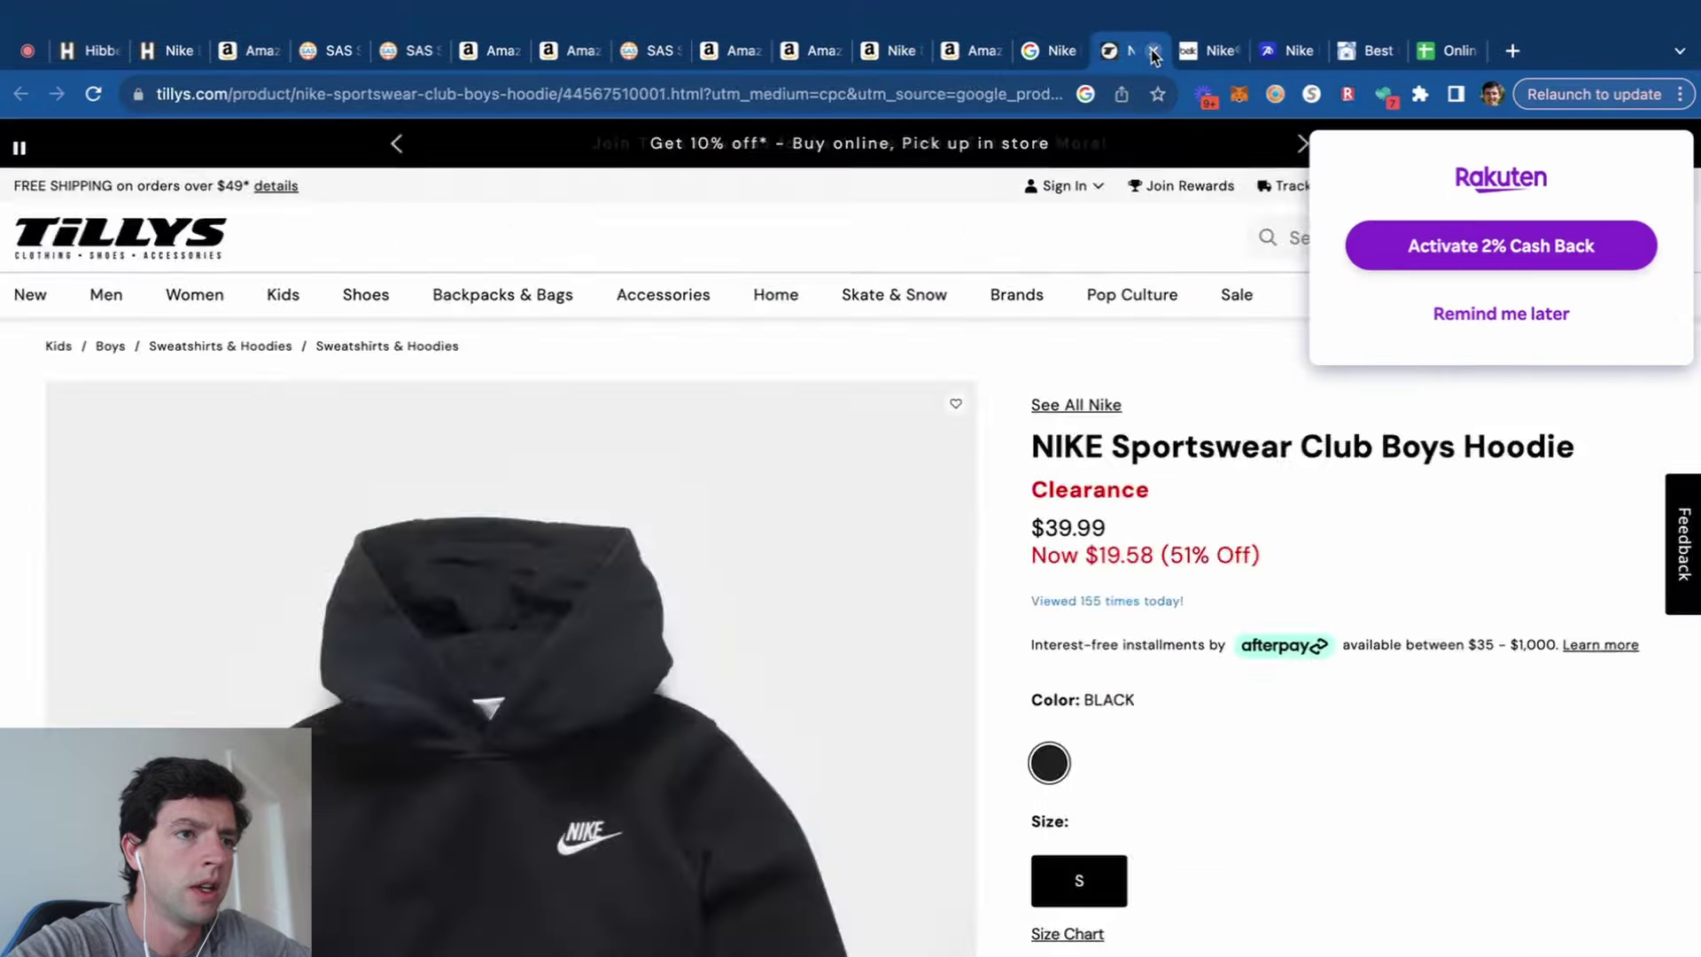
pyautogui.click(1154, 51)
pyautogui.click(1152, 51)
pyautogui.click(1076, 50)
pyautogui.click(1070, 52)
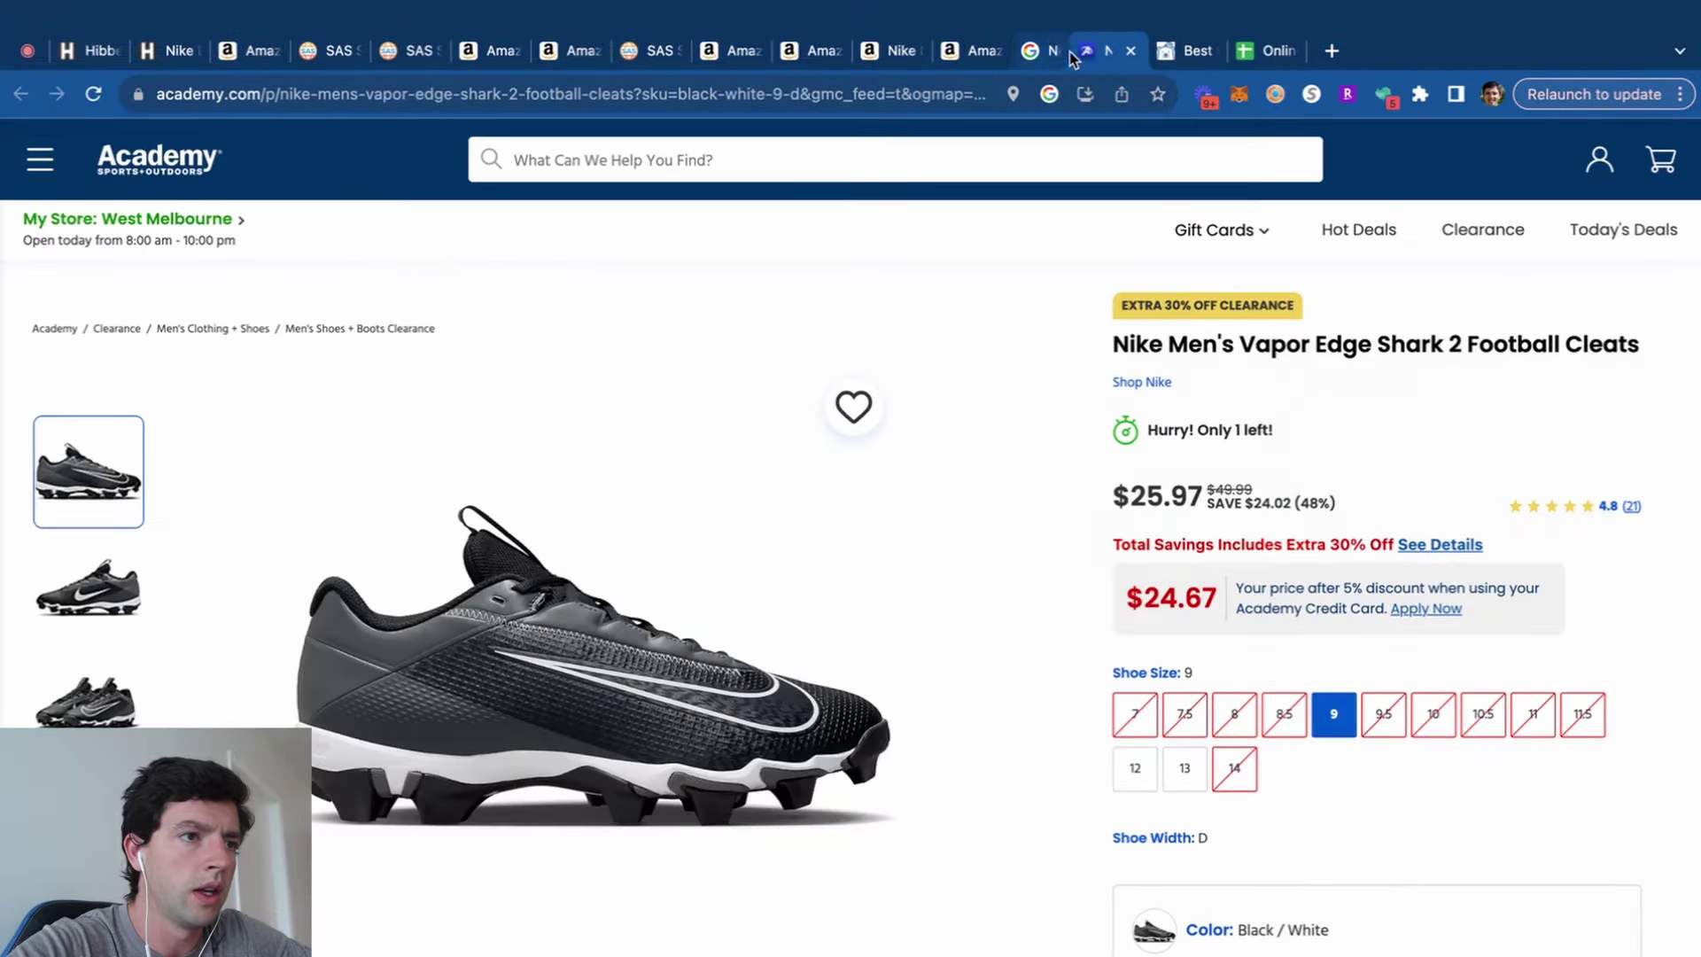
# On the Nike Dri Fit Elite Stripe Short listing, dismiss the Rakuten offer and review the Keepa variations.
pyautogui.click(959, 55)
pyautogui.scroll(-9, 763, 456)
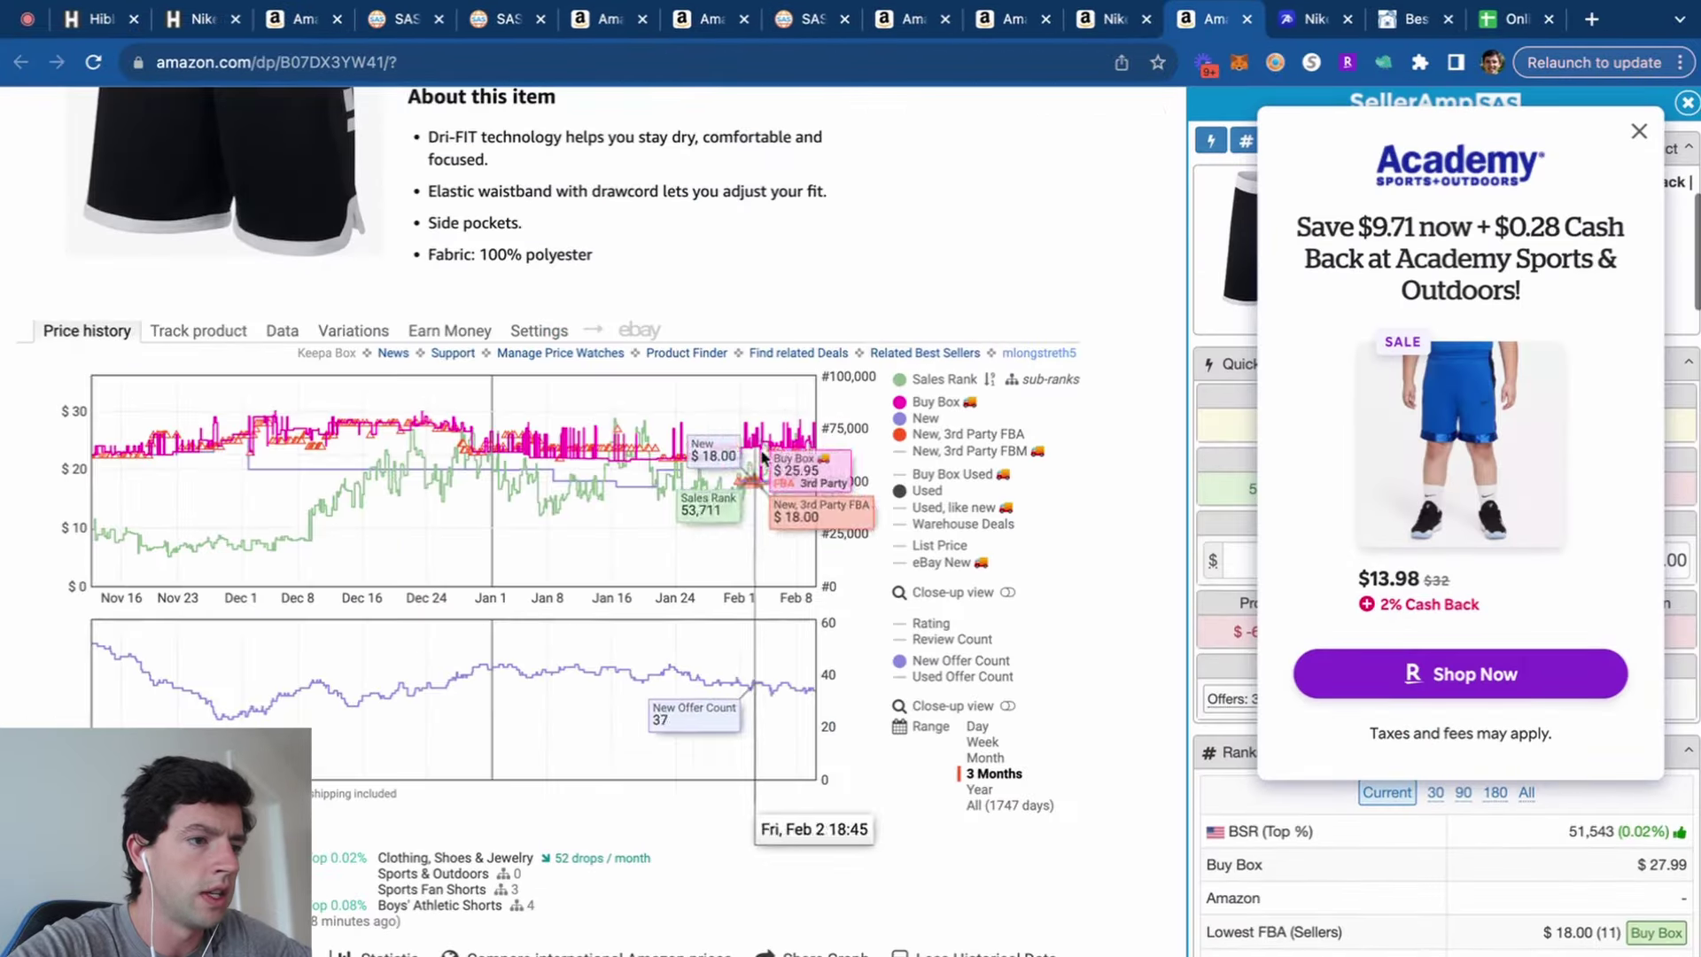
pyautogui.click(1637, 133)
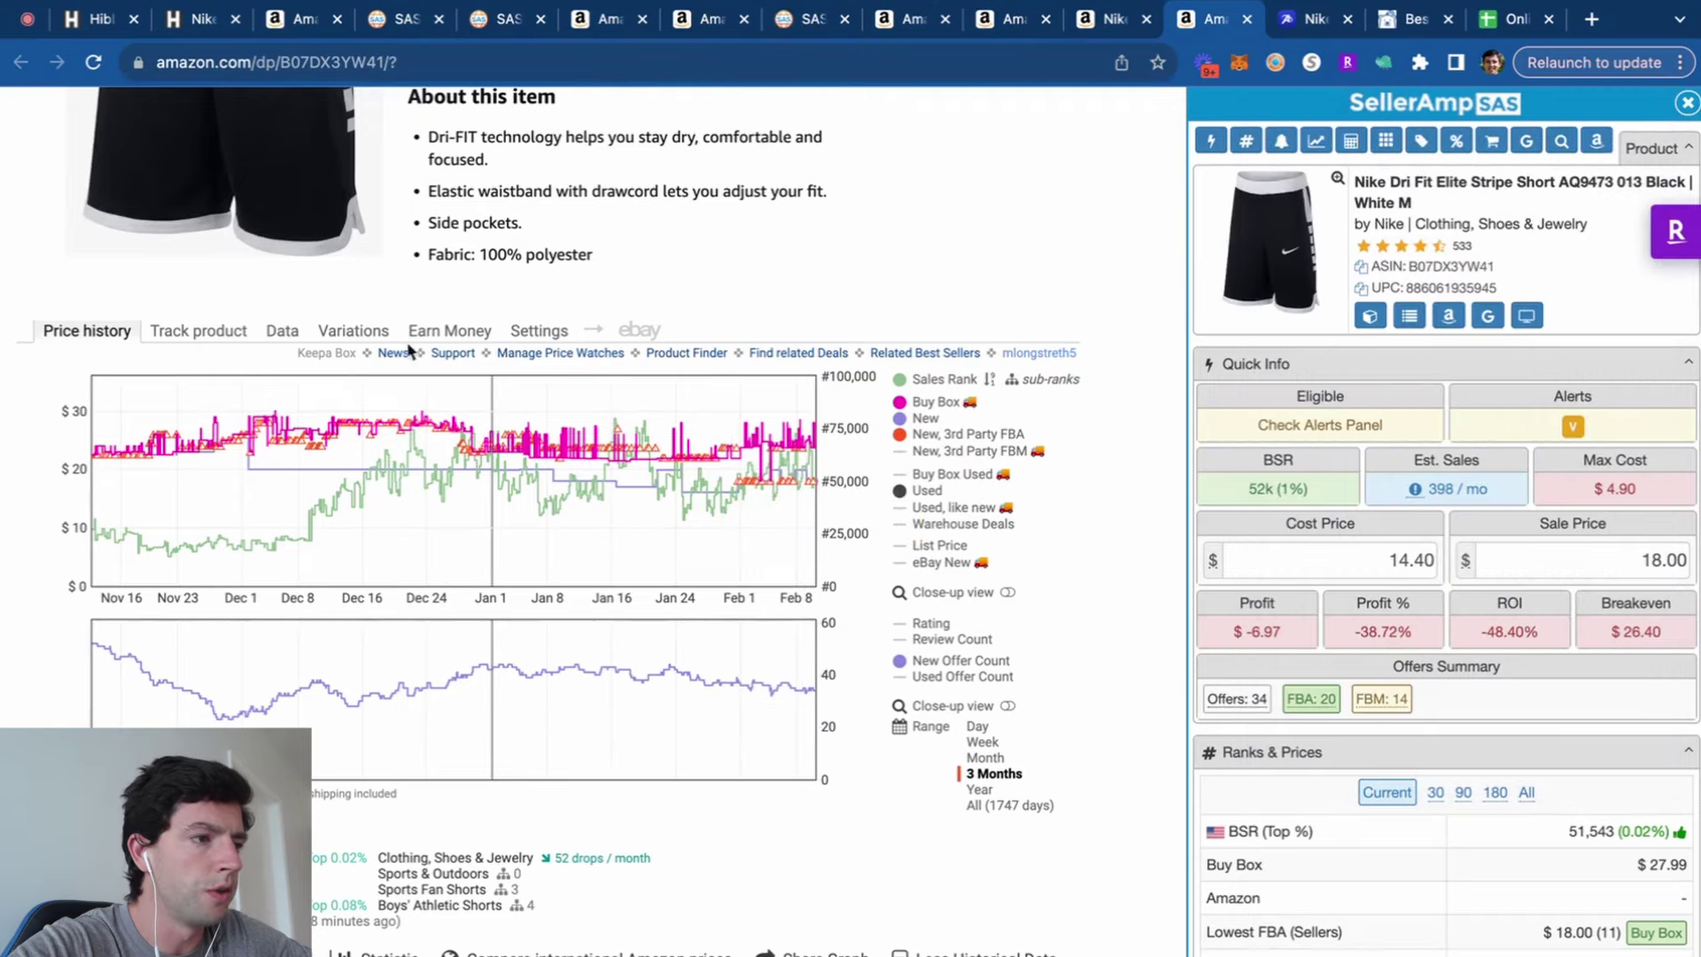
pyautogui.click(363, 334)
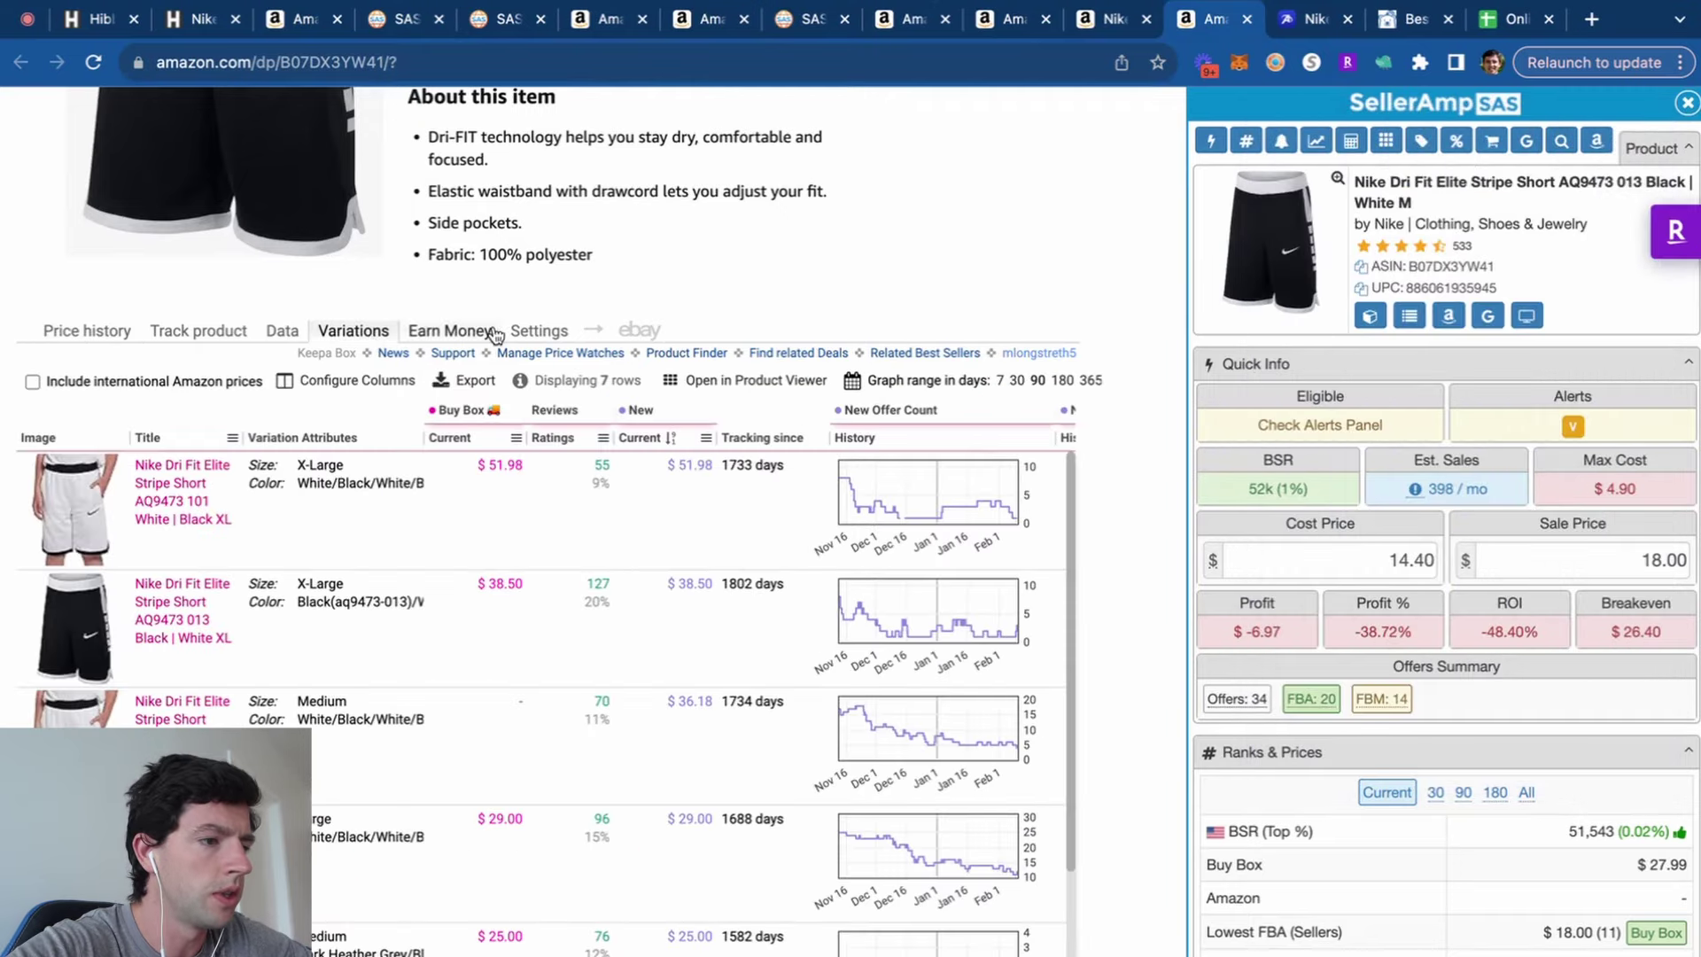
pyautogui.scroll(-2, 454, 454)
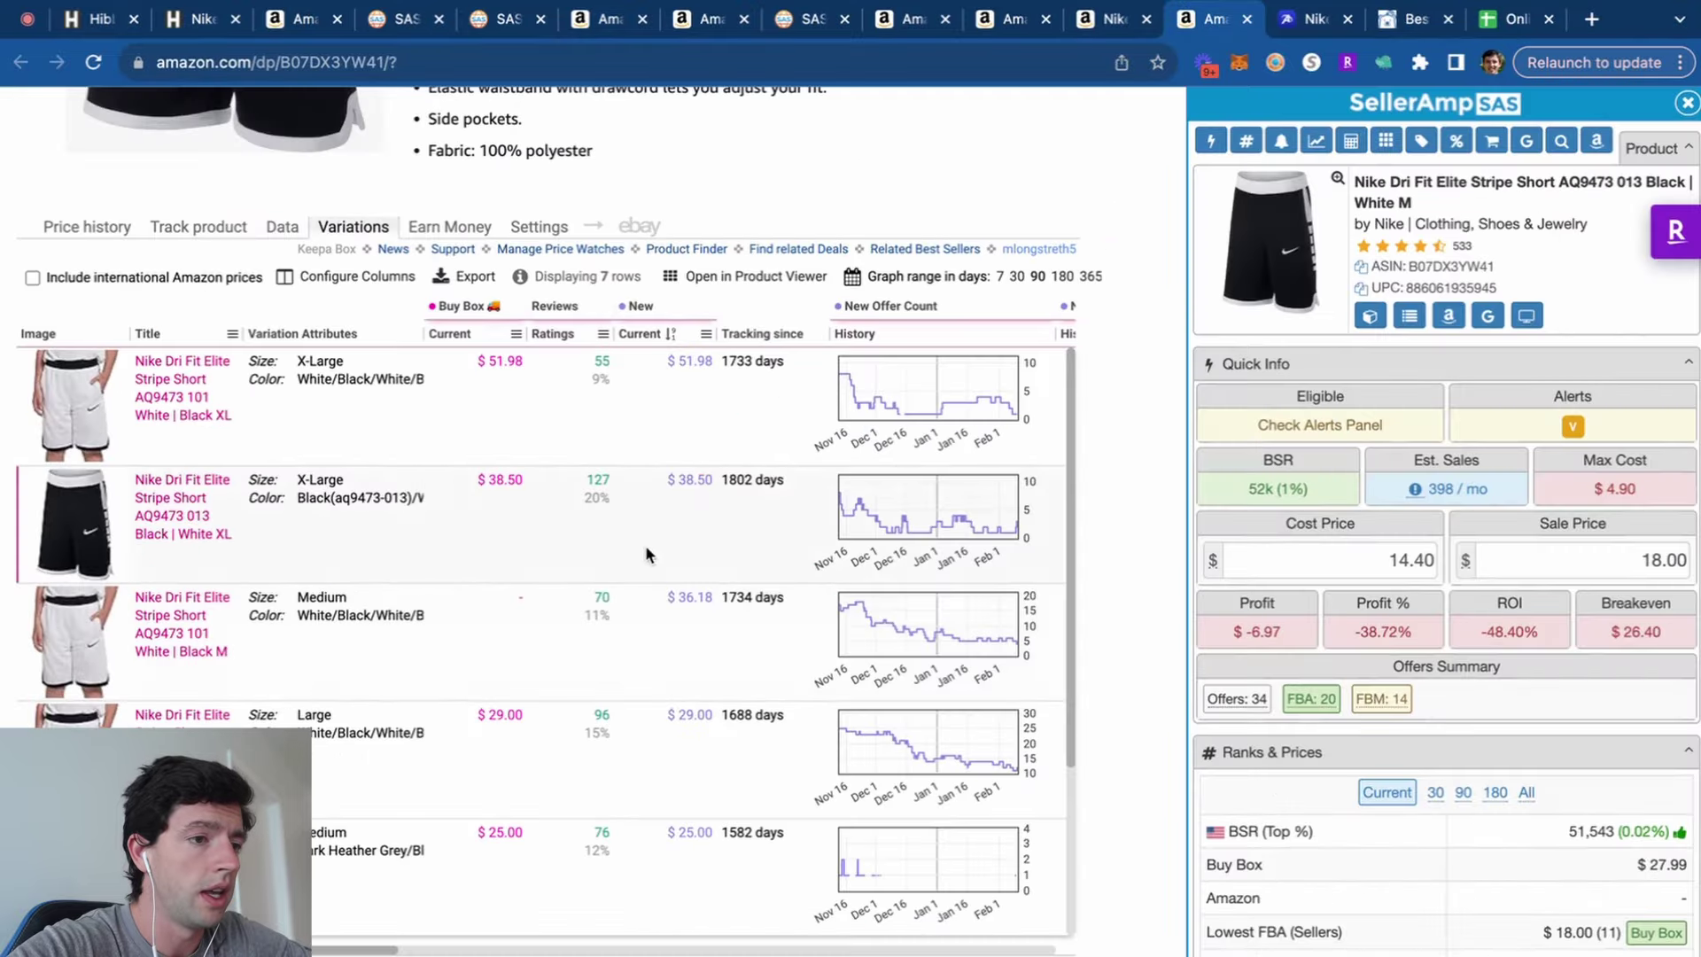
# Open the White/Black X-Large variation of the Elite Stripe Short and inspect its Keepa price history.
pyautogui.click(189, 406)
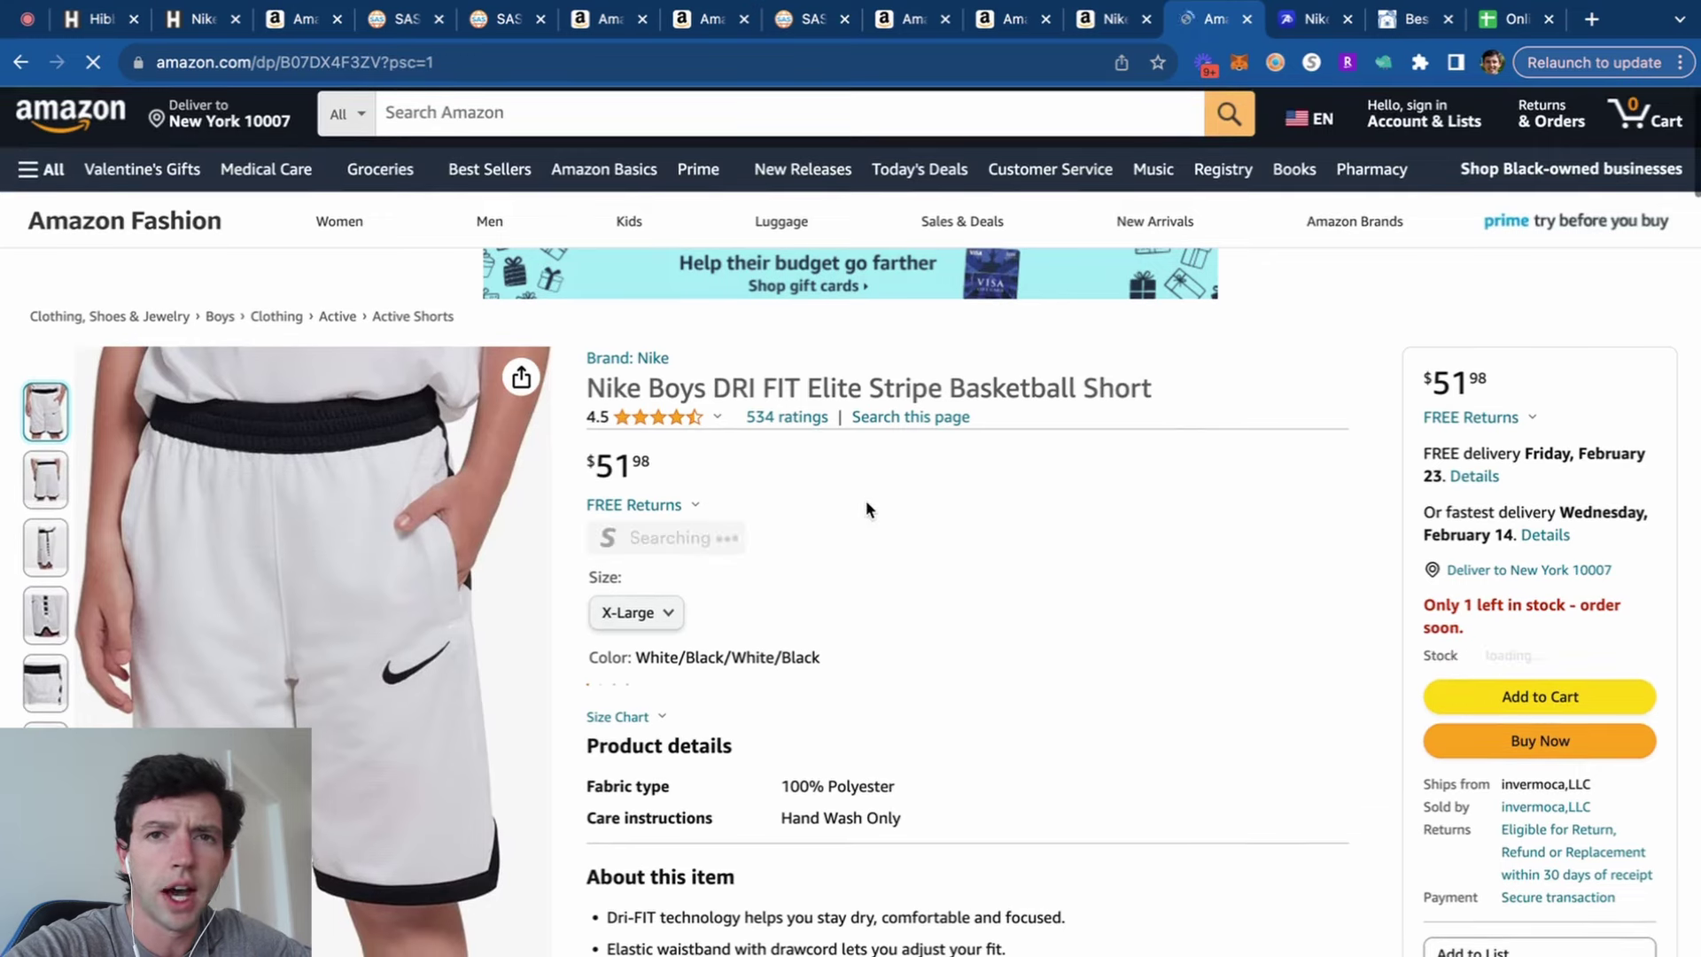
pyautogui.scroll(-6, 865, 500)
pyautogui.scroll(-5, 867, 501)
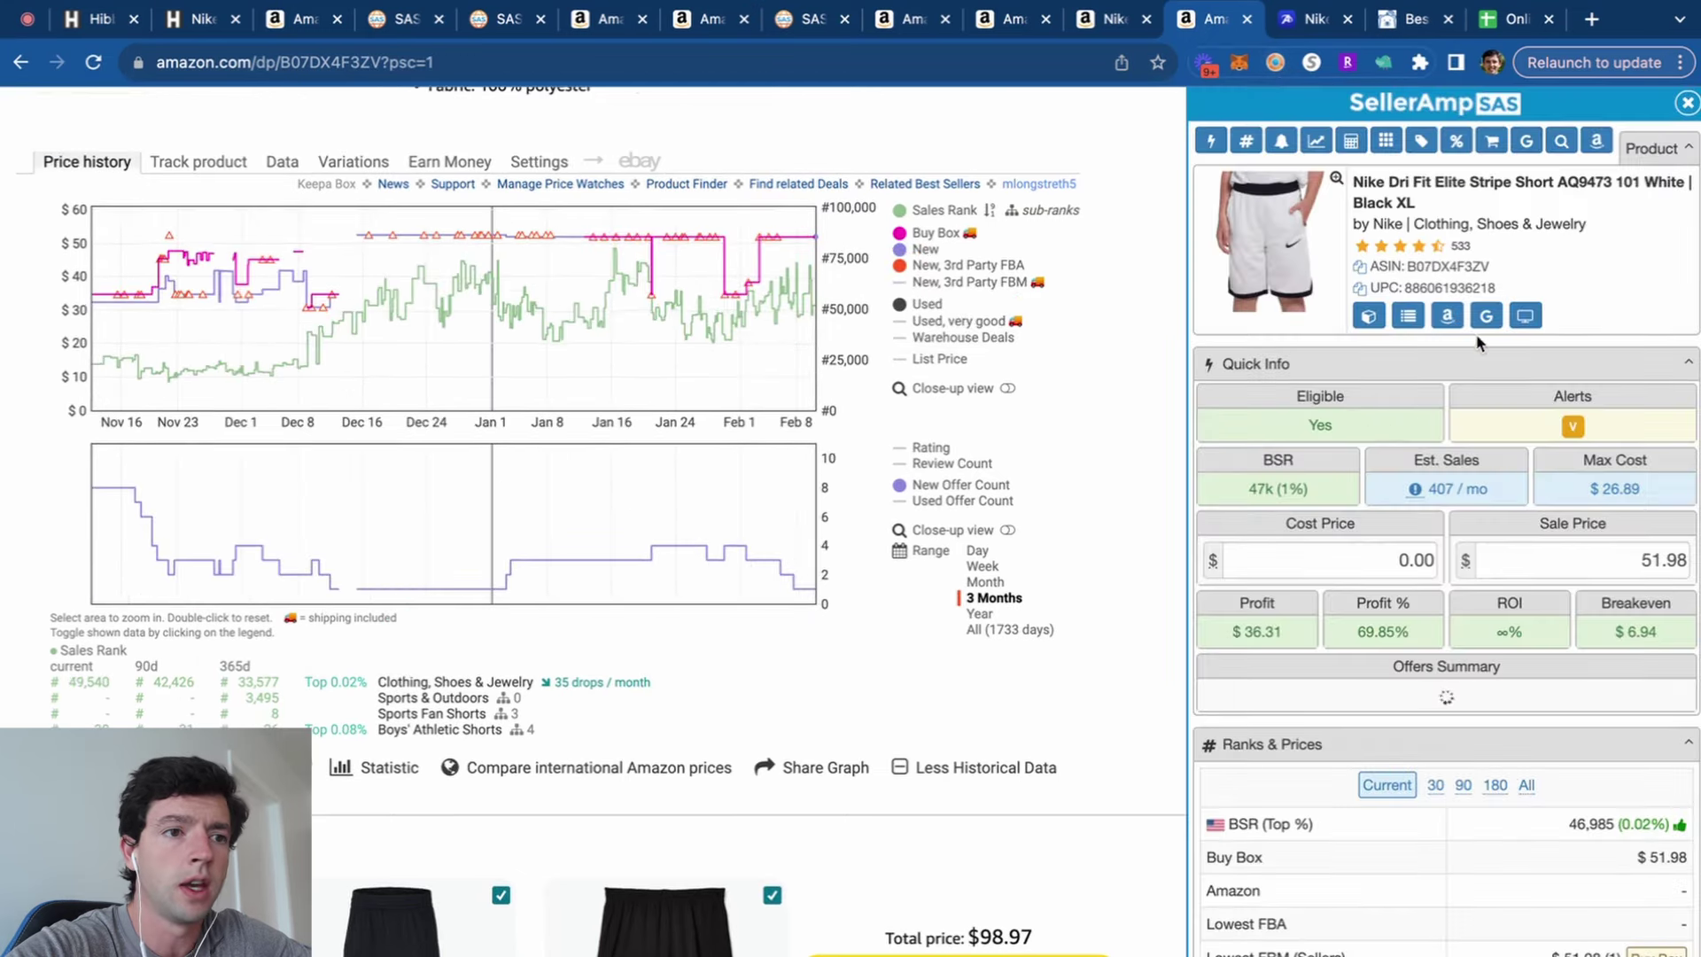
# Search Google for the Elite Stripe Short's title and open Running Warehouse's Nike Men Pro Short XL White from the sponsored results.
pyautogui.click(1486, 317)
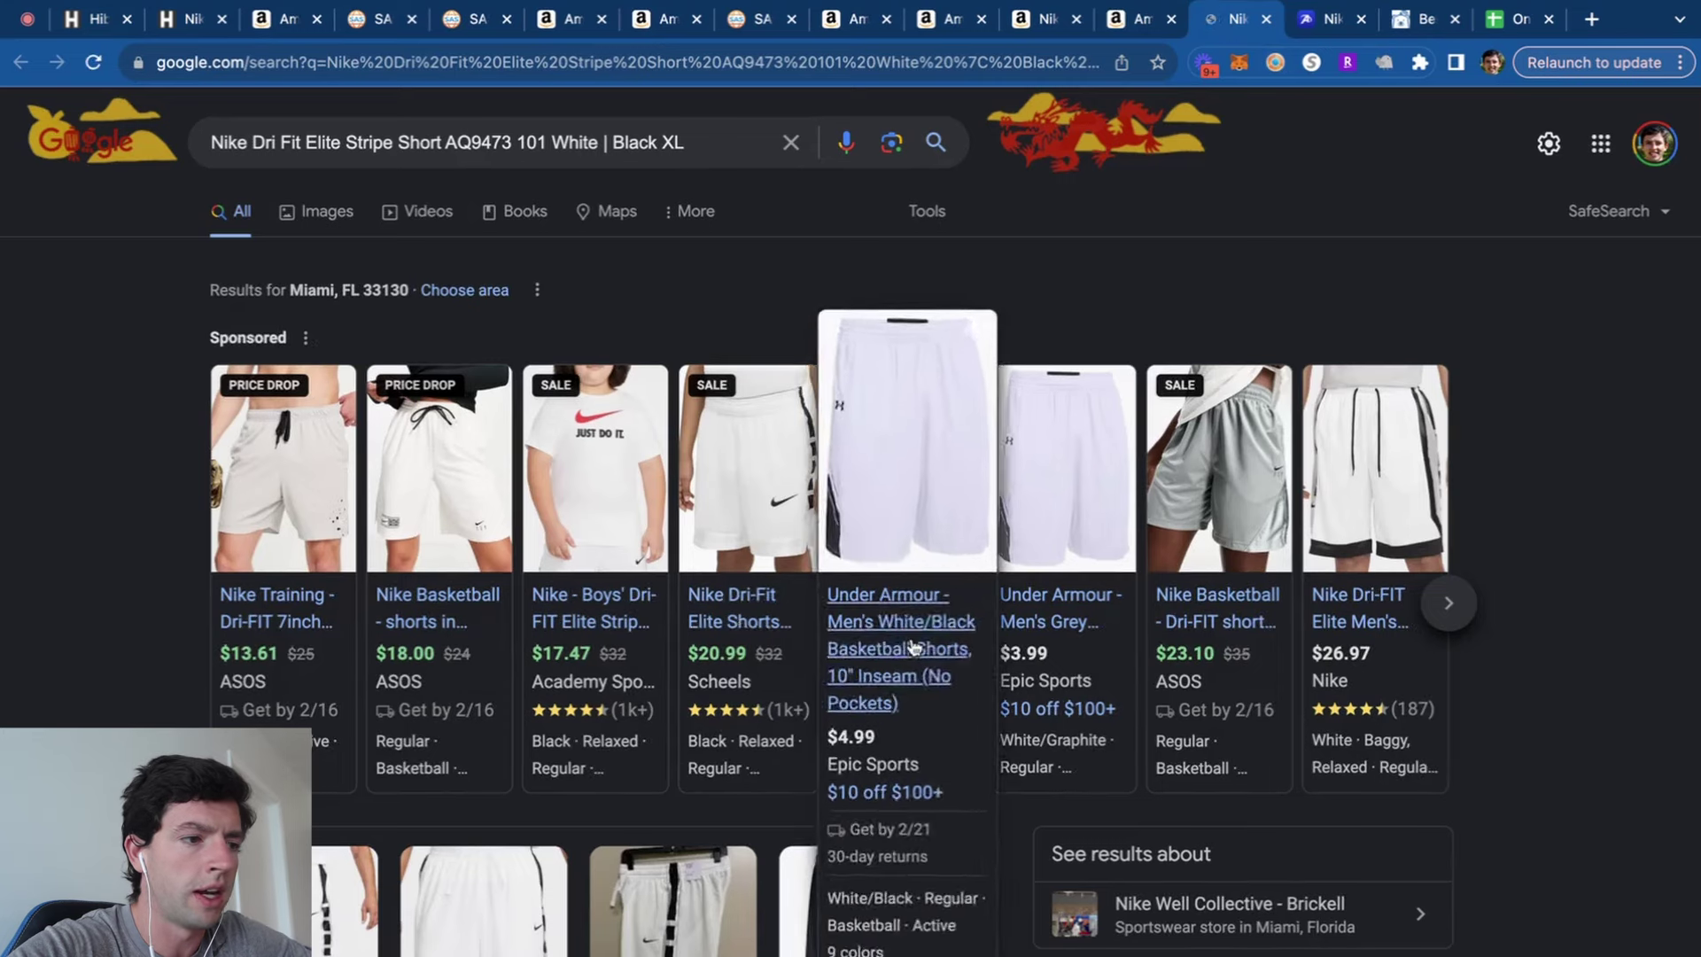
pyautogui.moveTo(871, 620)
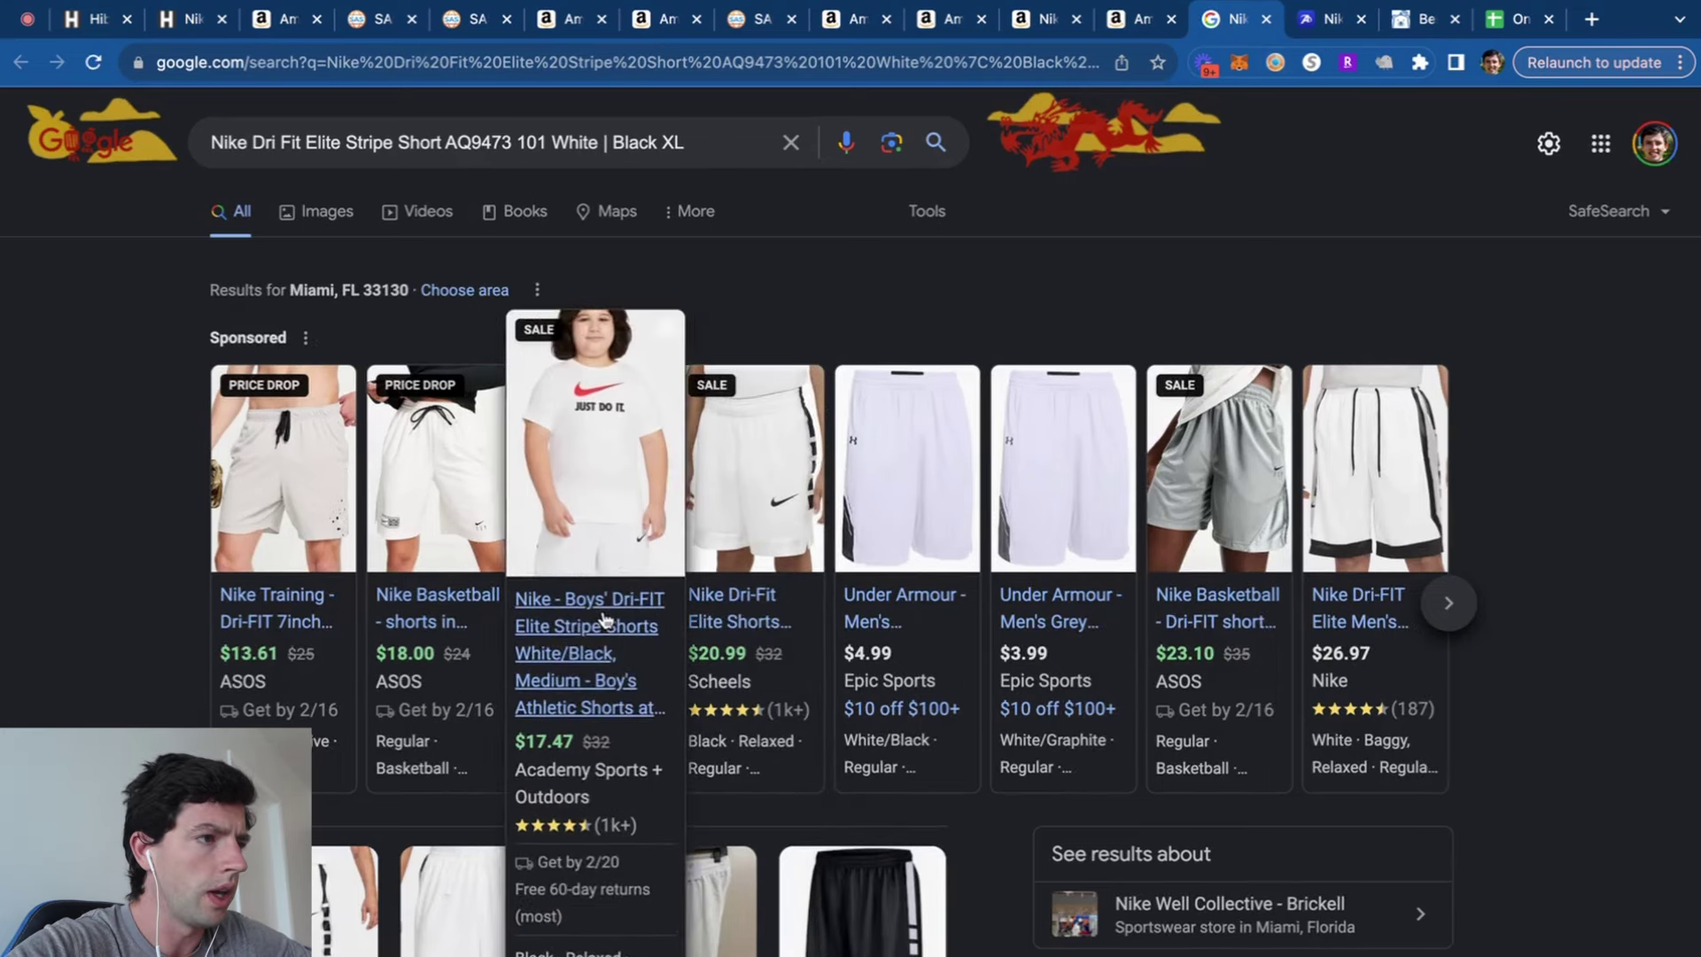
pyautogui.hscroll(10, 612, 541)
pyautogui.hscroll(1, 1019, 620)
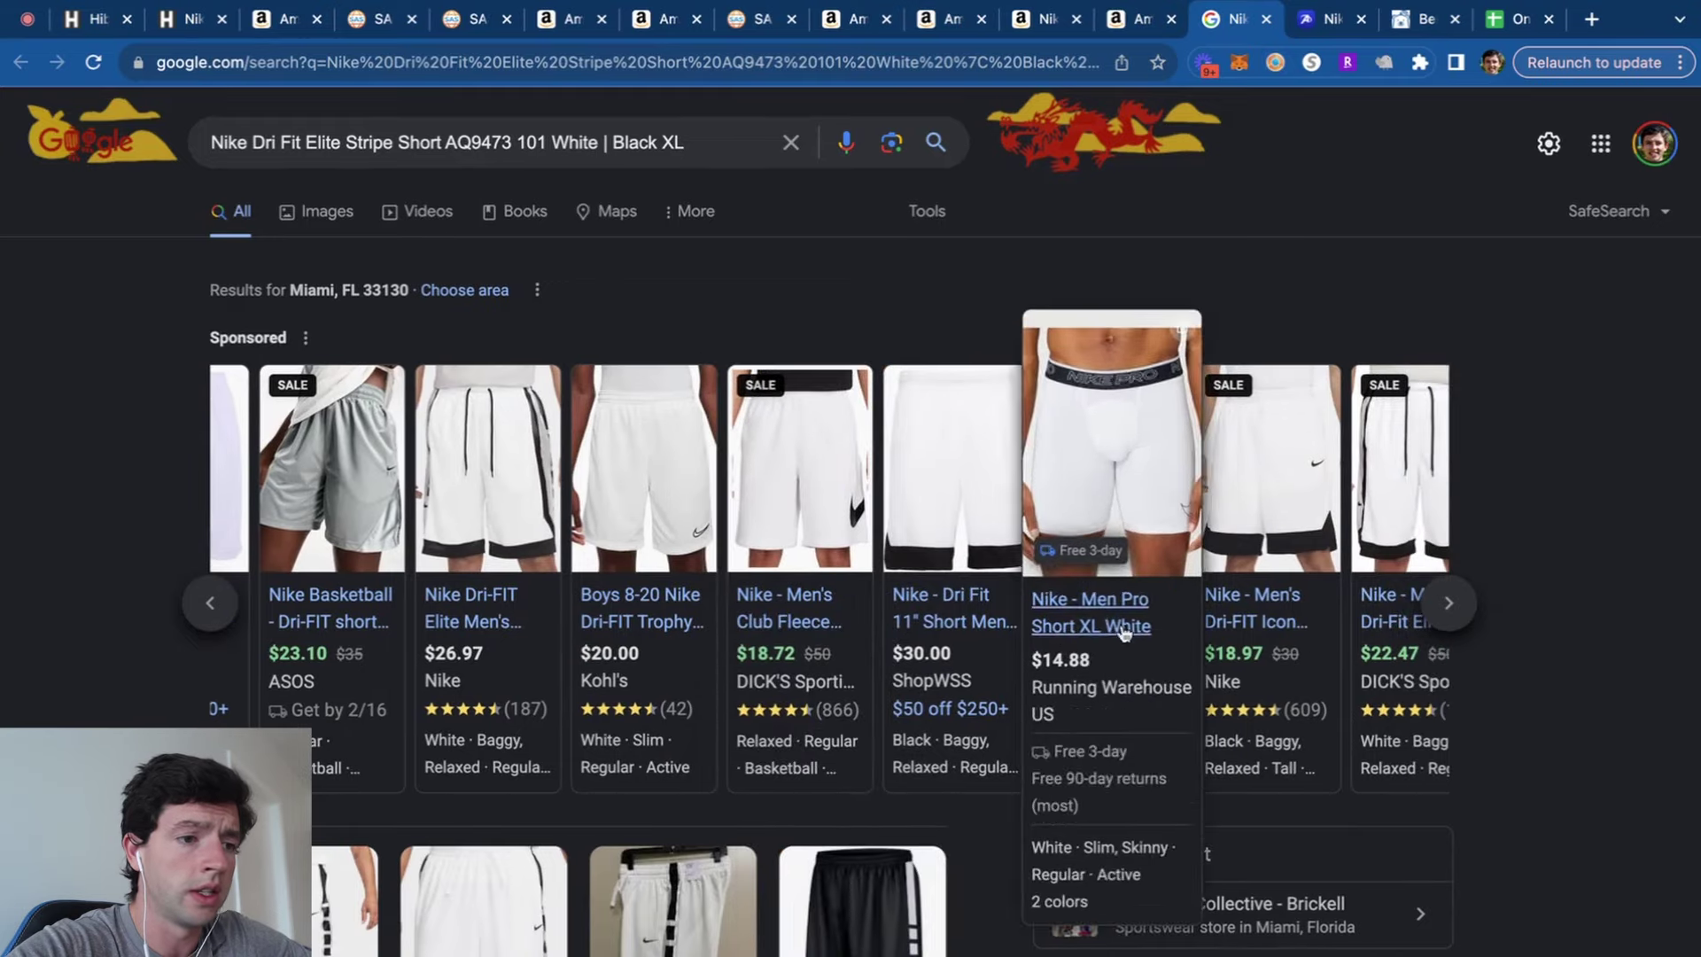
pyautogui.click(1108, 625)
# Search Amazon for "Nike Men's Core Dri-FIT Pro Short" and open the Nike Mens Training Performance Shorts listing.
pyautogui.click(1157, 18)
pyautogui.click(978, 53)
pyautogui.write('amazon')
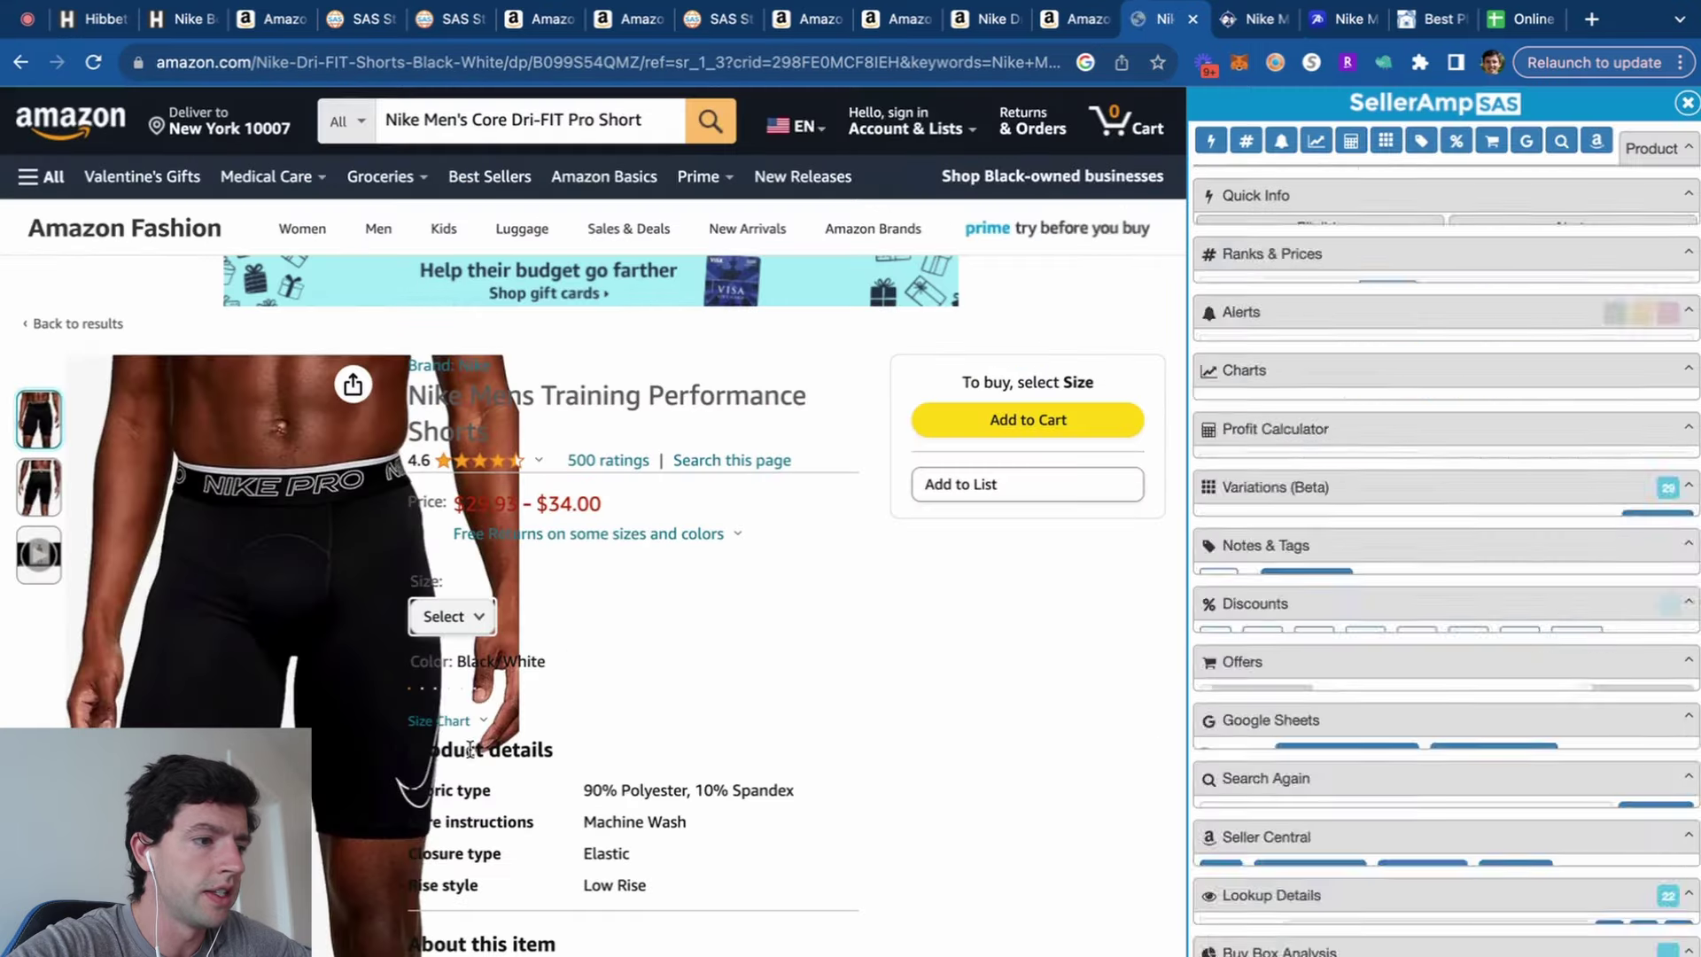
# Review the Keepa variations of the Training Performance Shorts and open the White/Black/Black X-Large variation.
pyautogui.scroll(-8, 576, 491)
pyautogui.click(377, 478)
pyautogui.scroll(-2, 373, 496)
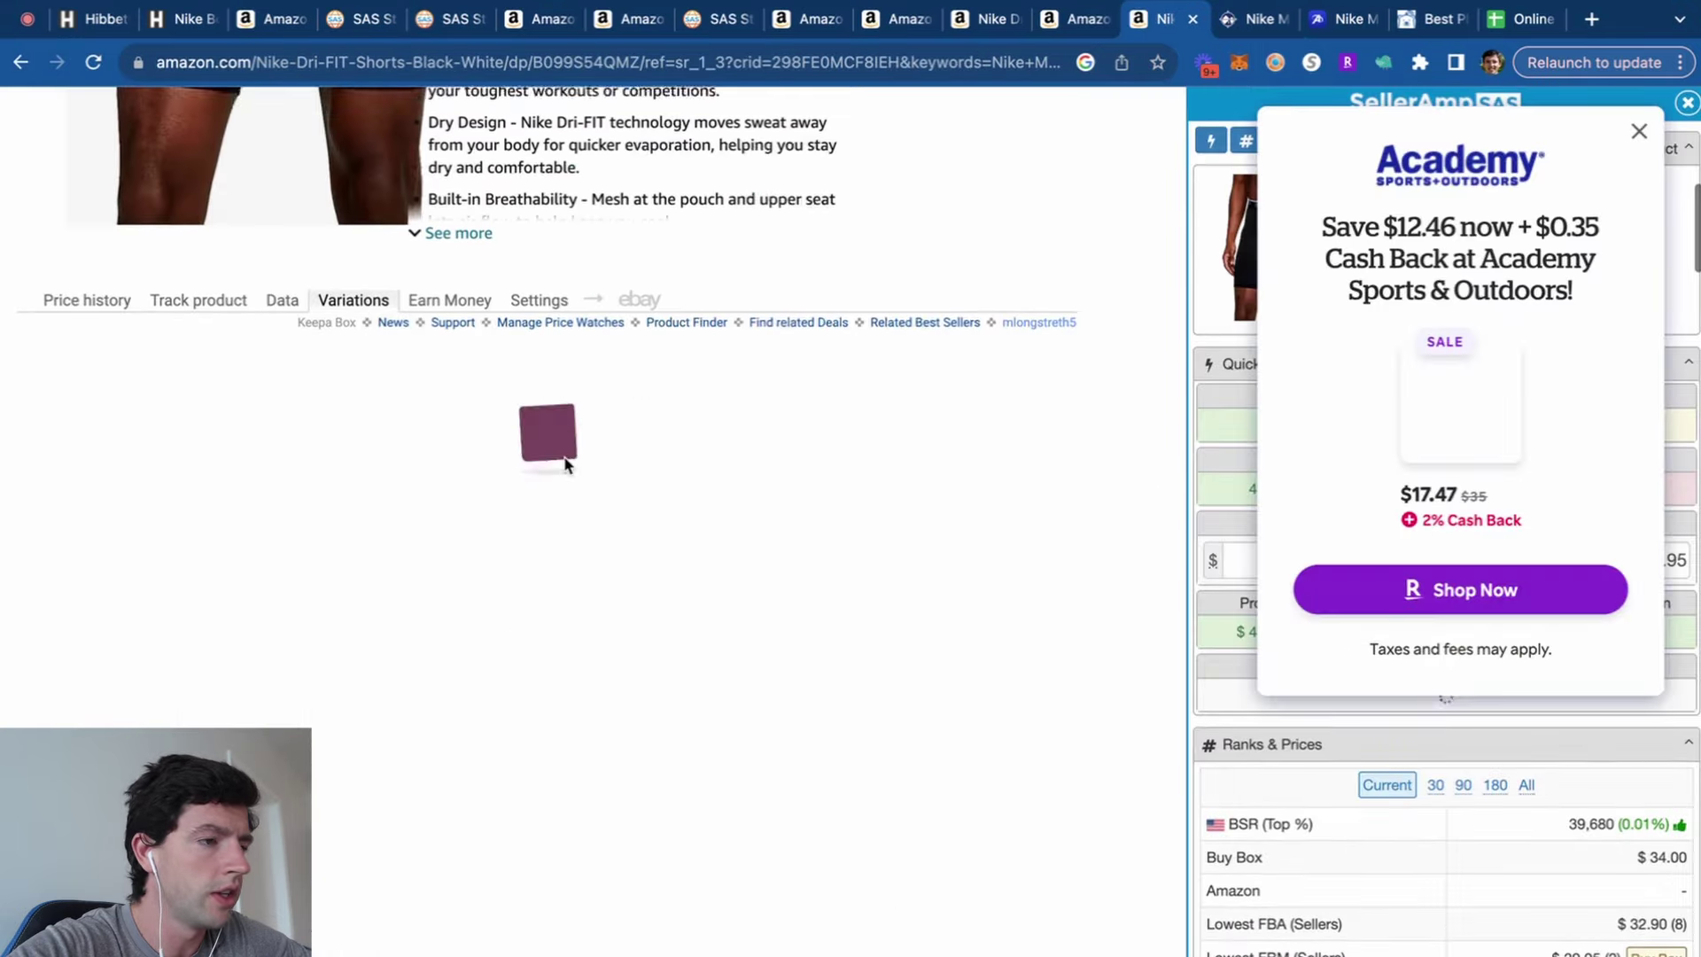
pyautogui.scroll(-15, 243, 651)
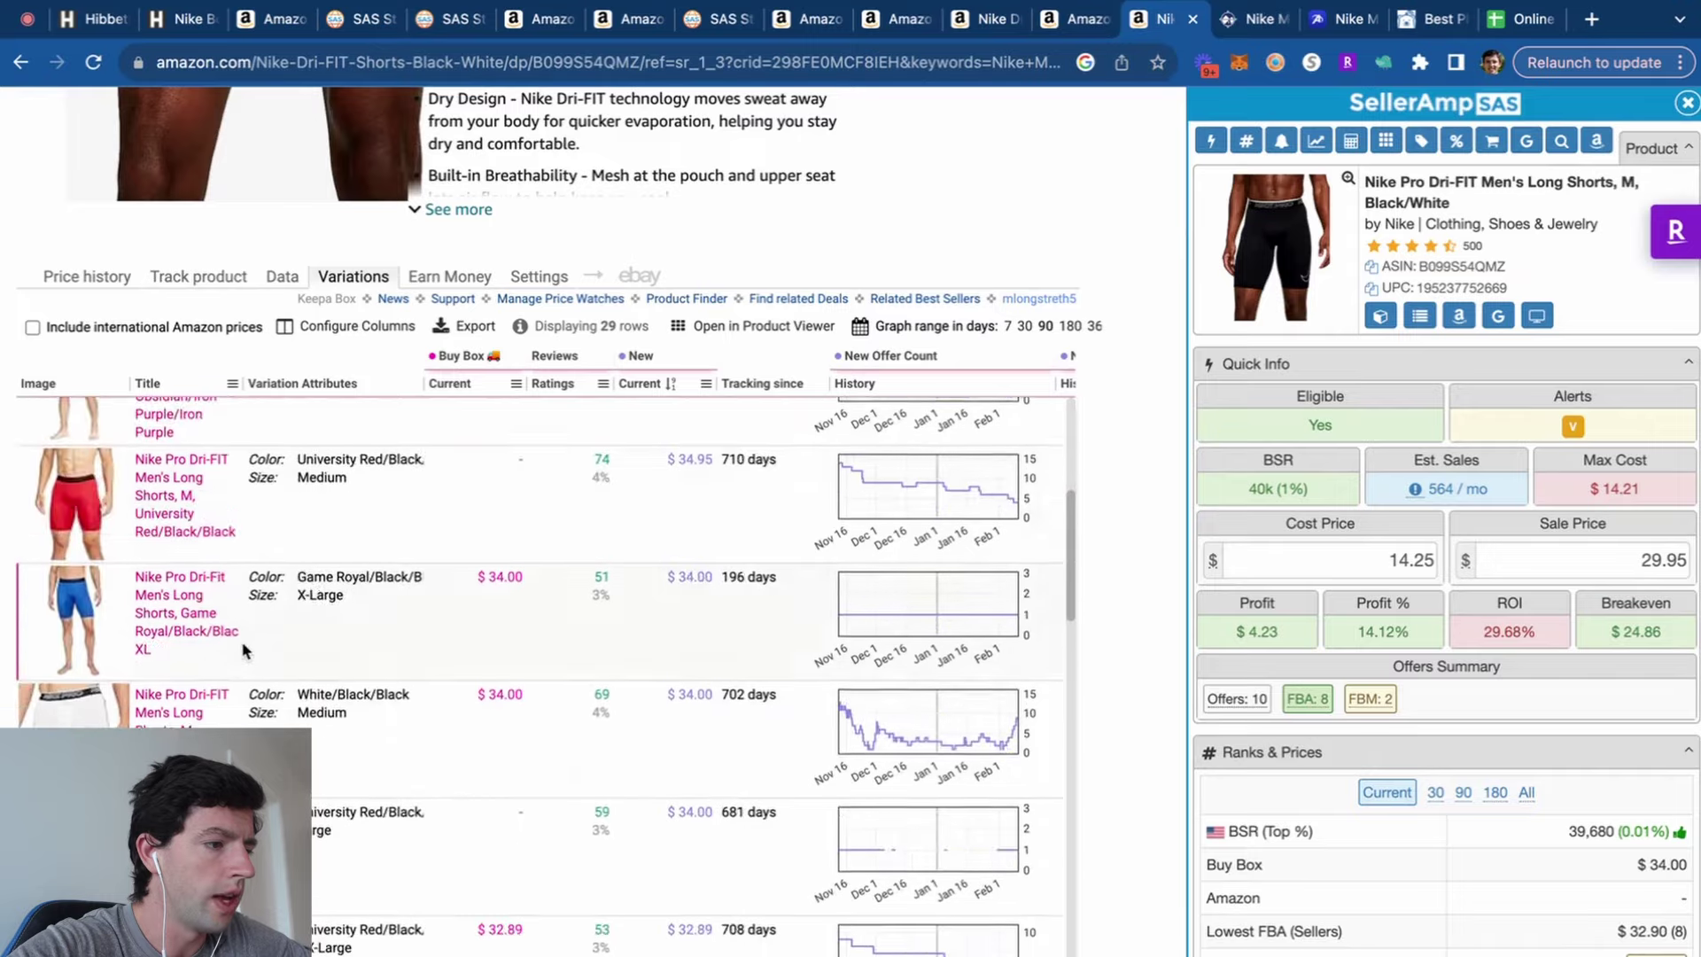
pyautogui.click(179, 666)
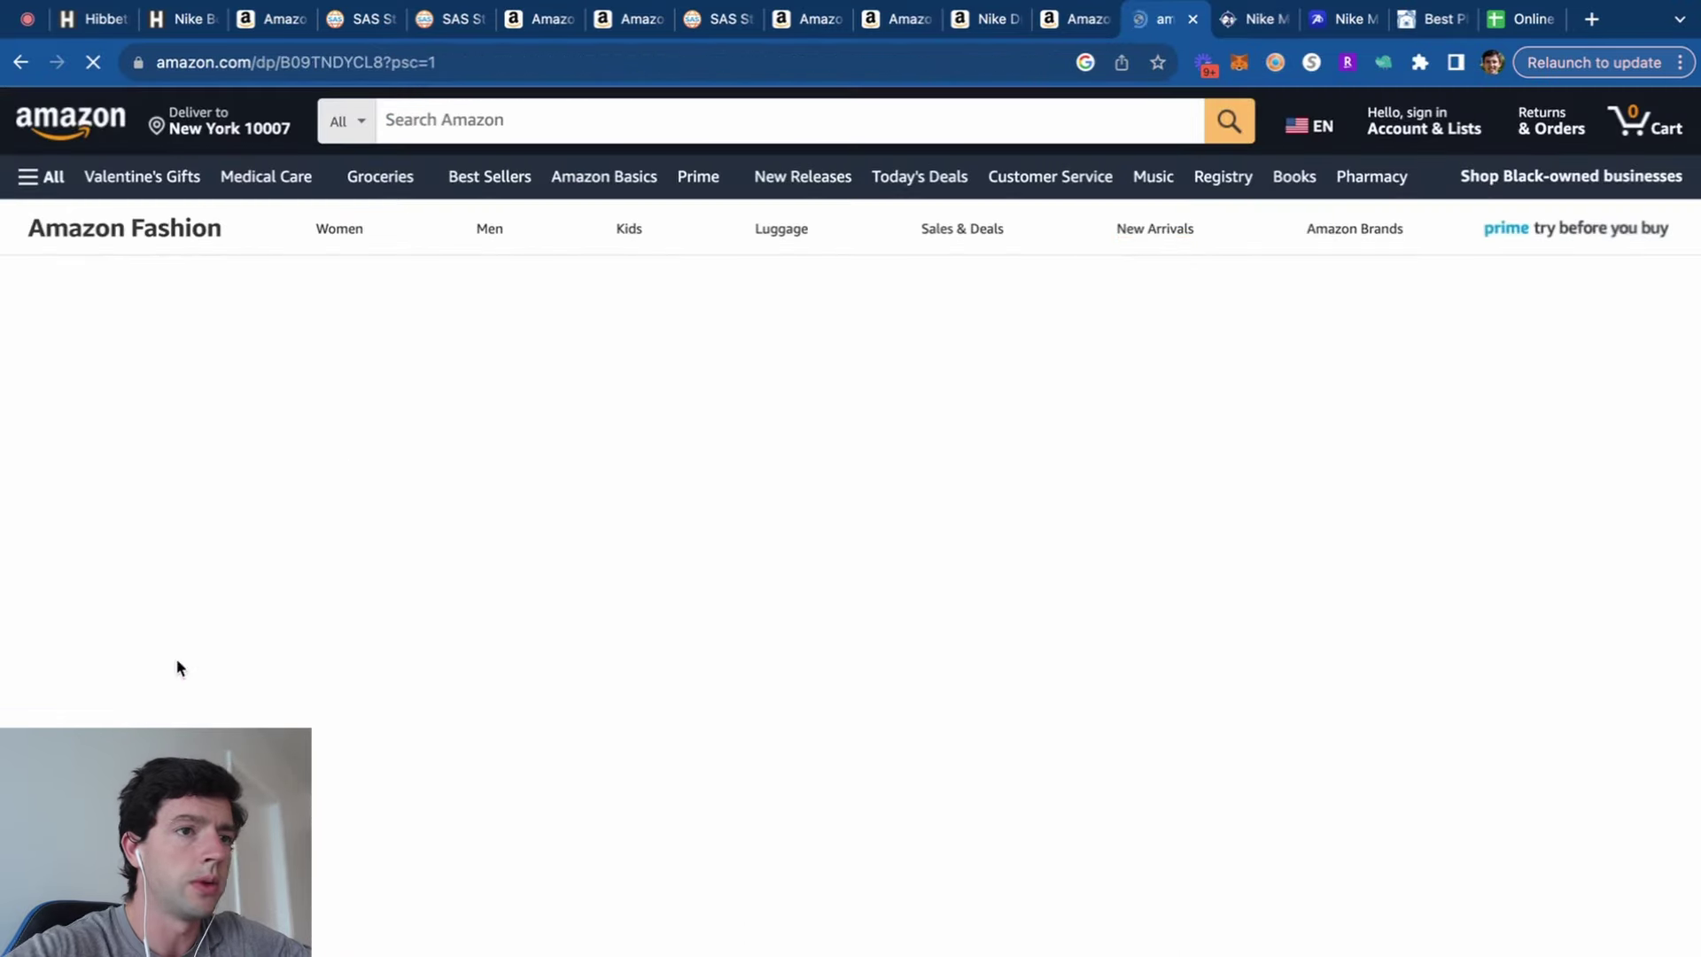
# Recheck the short's details on Running Warehouse and set the XL variation's SellerAmp cost price to 14.98 on Amazon.
pyautogui.click(1251, 18)
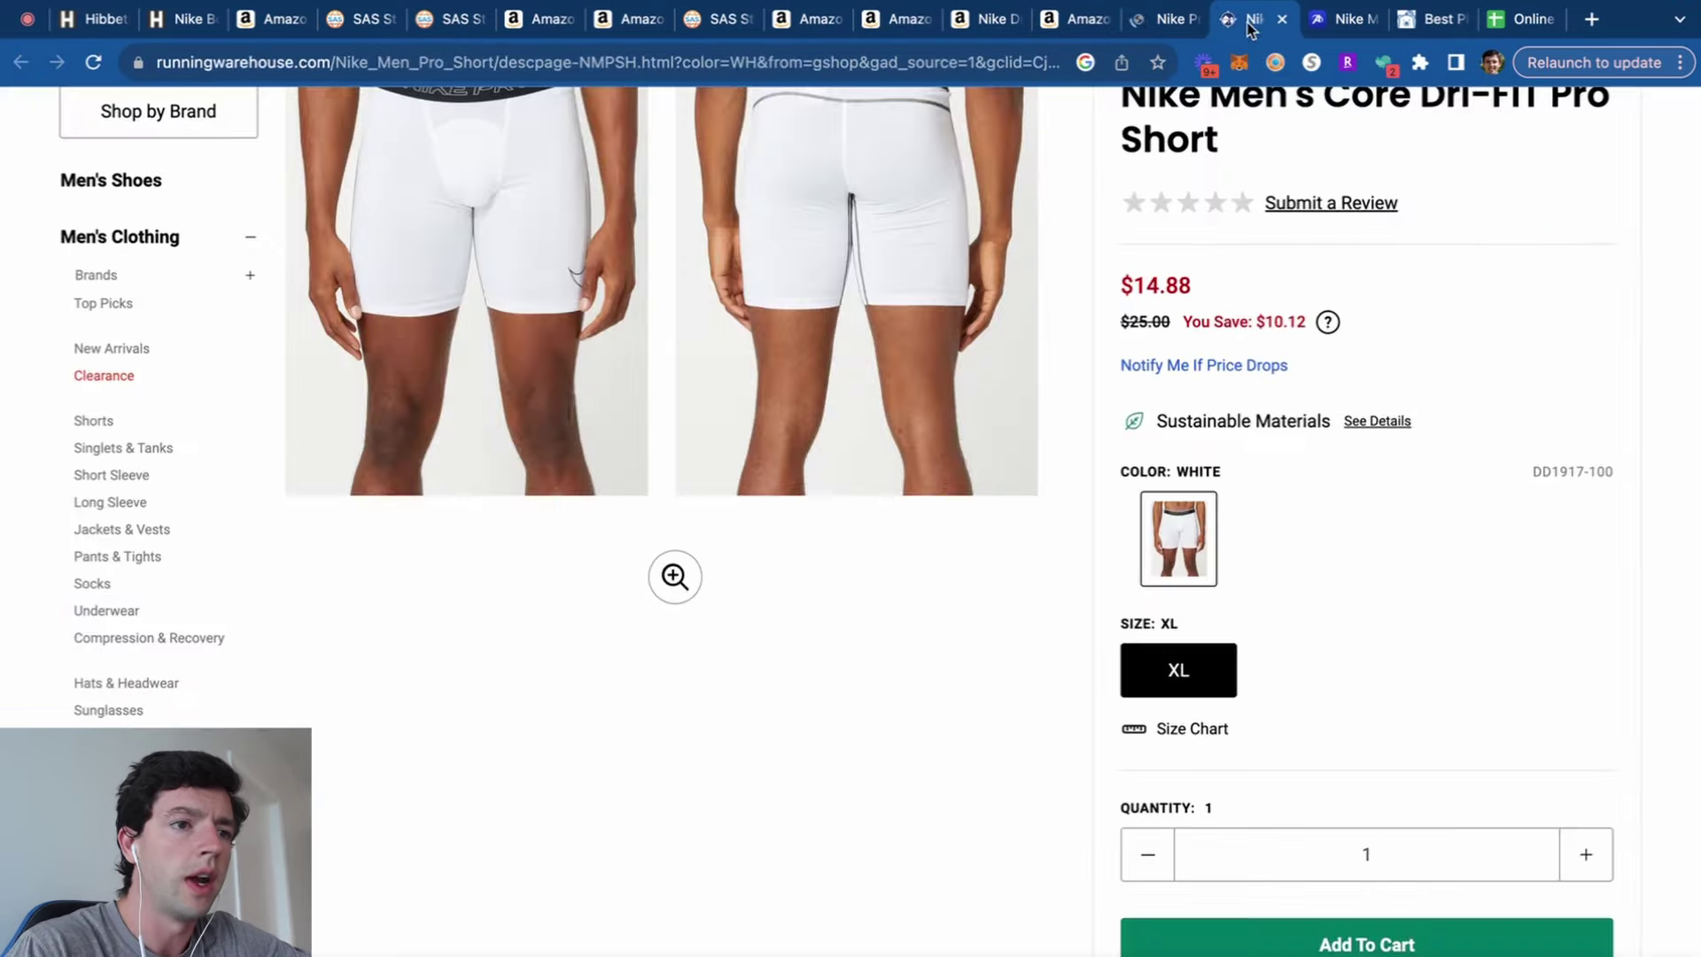
pyautogui.scroll(1, 1205, 348)
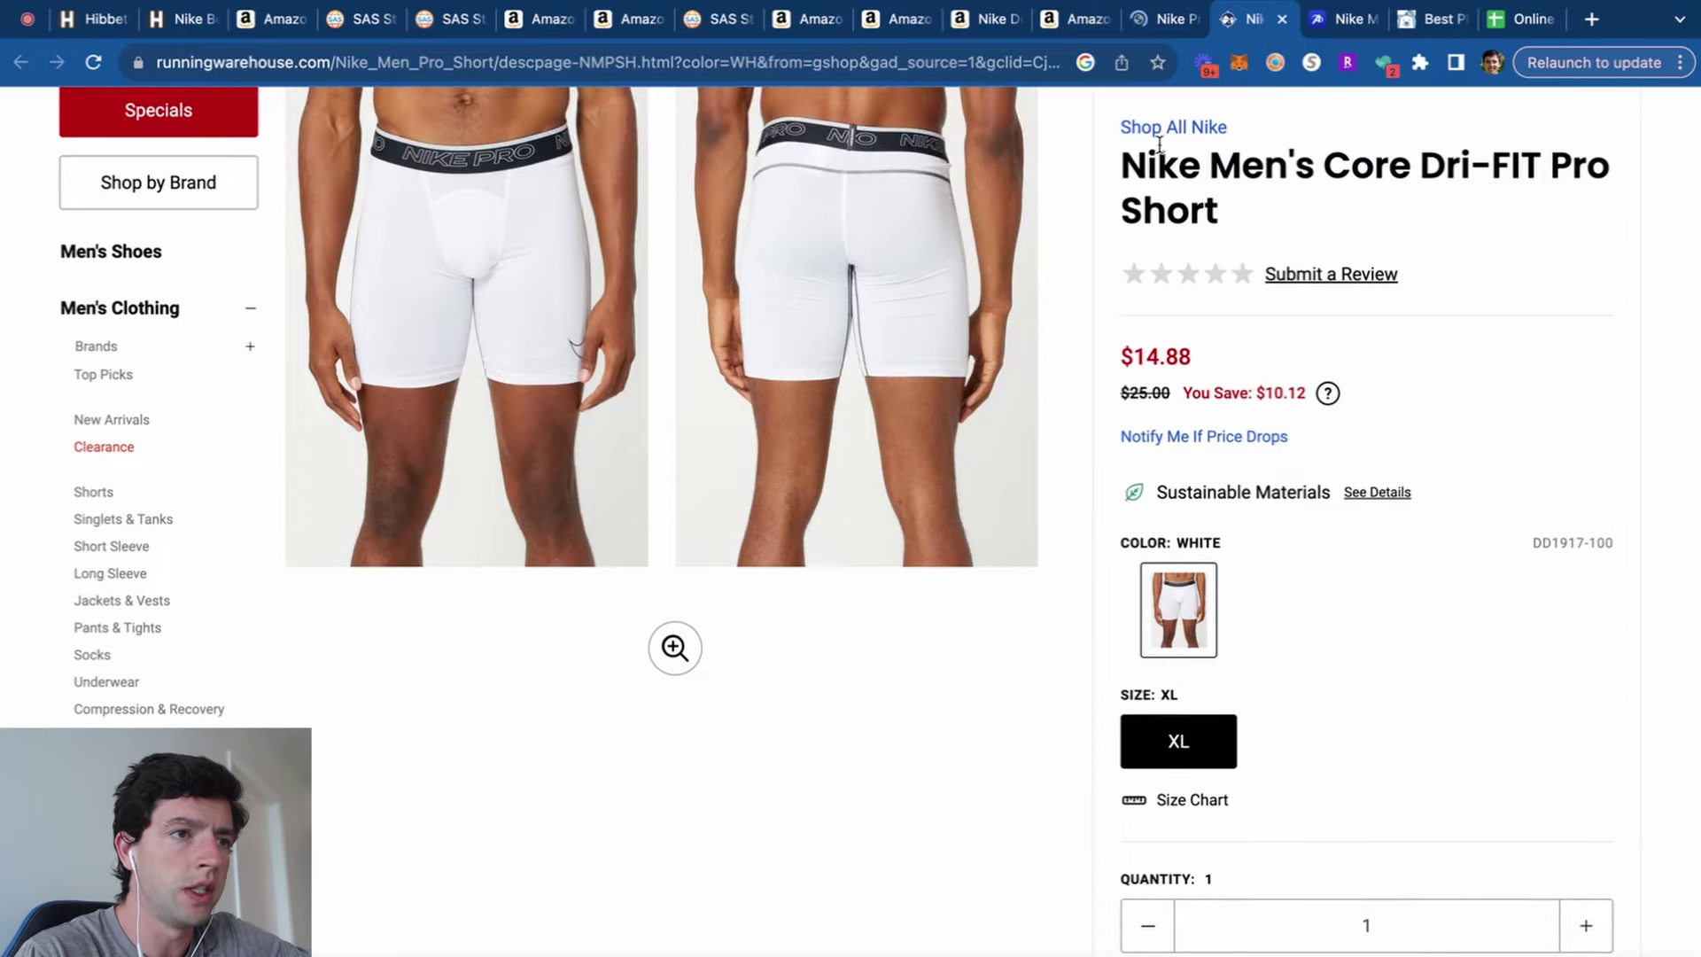
pyautogui.click(1151, 23)
pyautogui.click(1017, 427)
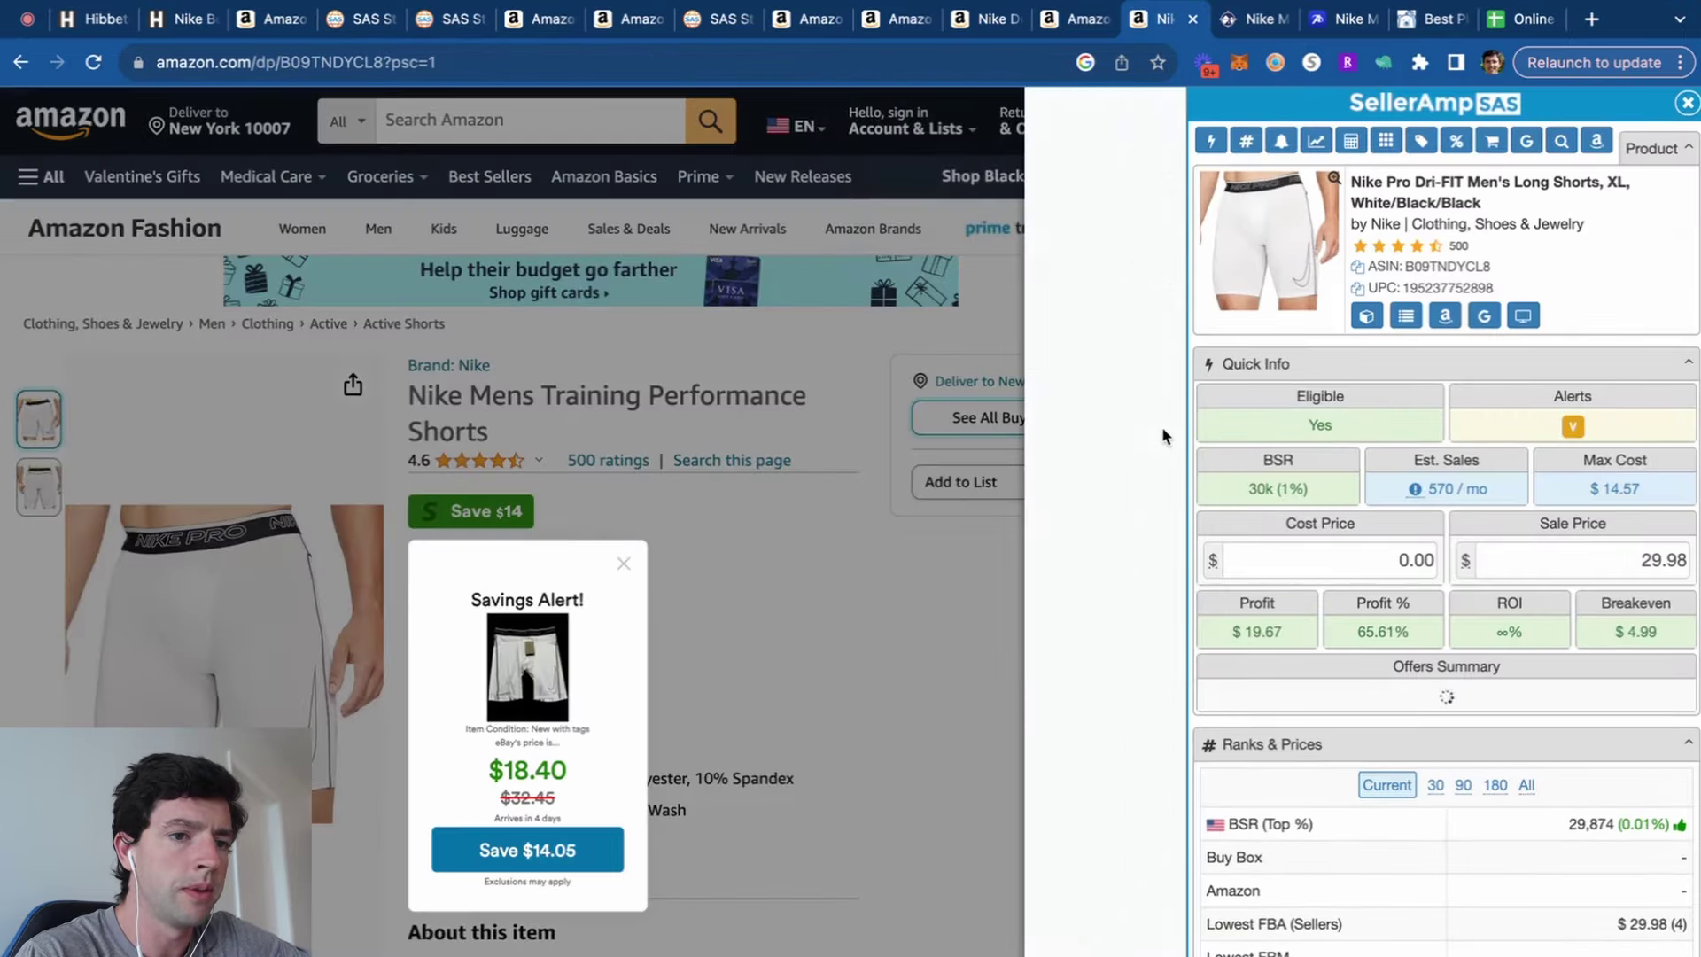
pyautogui.click(1329, 560)
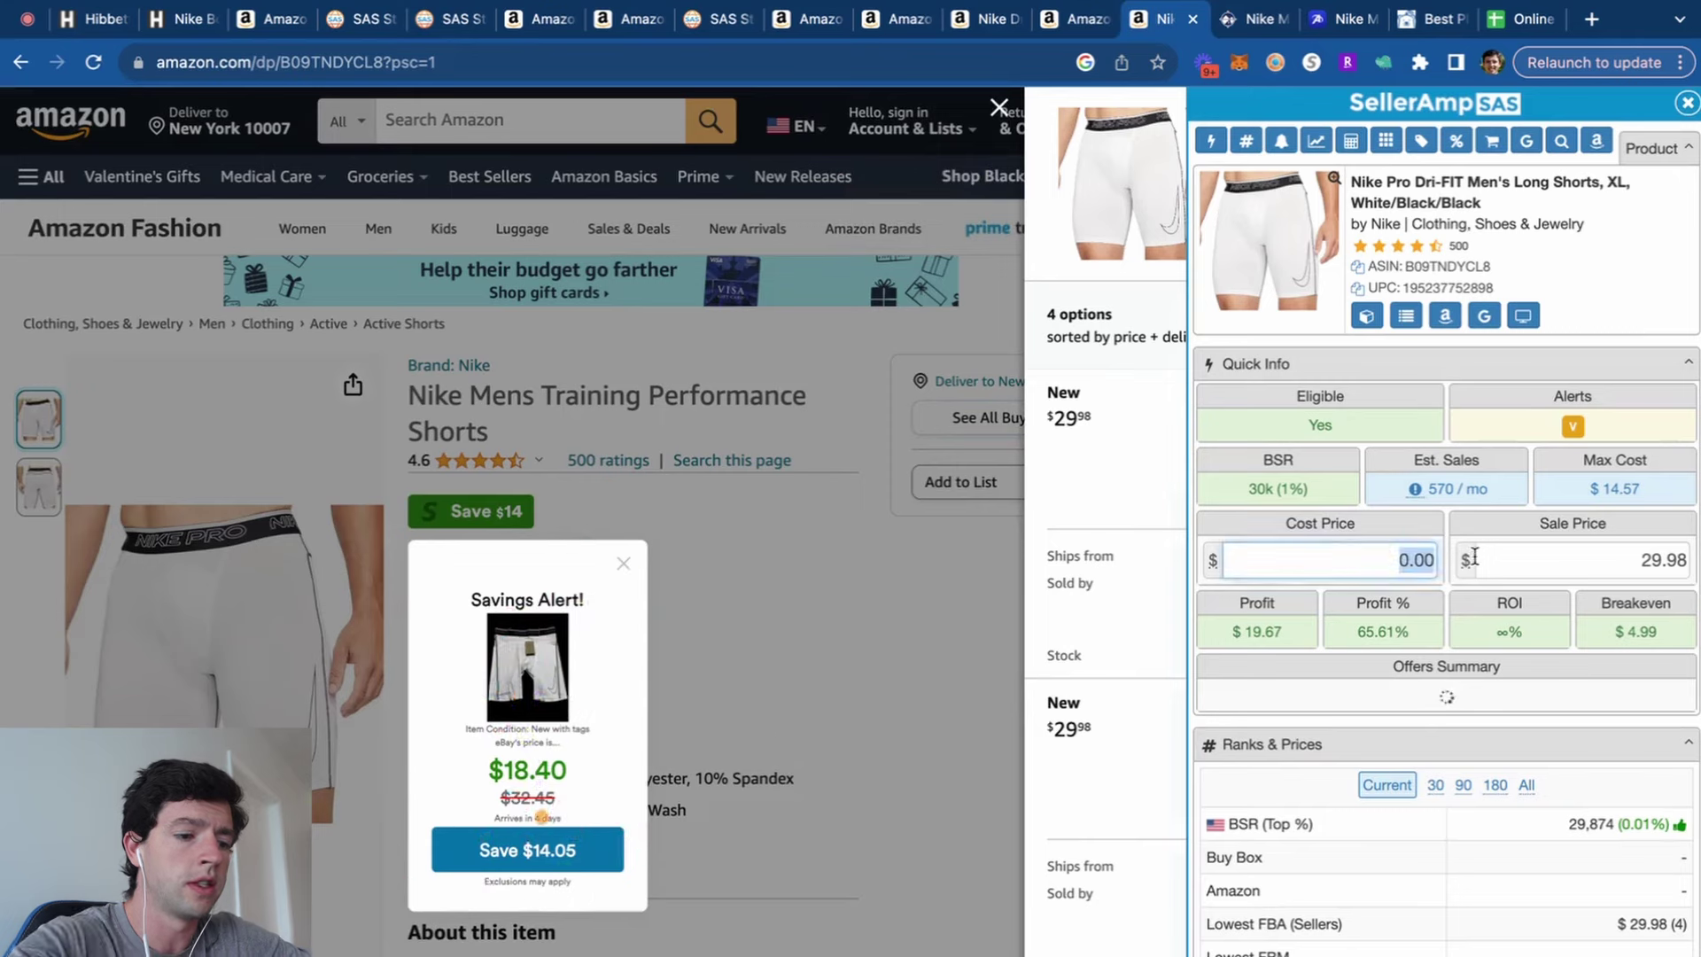
pyautogui.write('14.98')
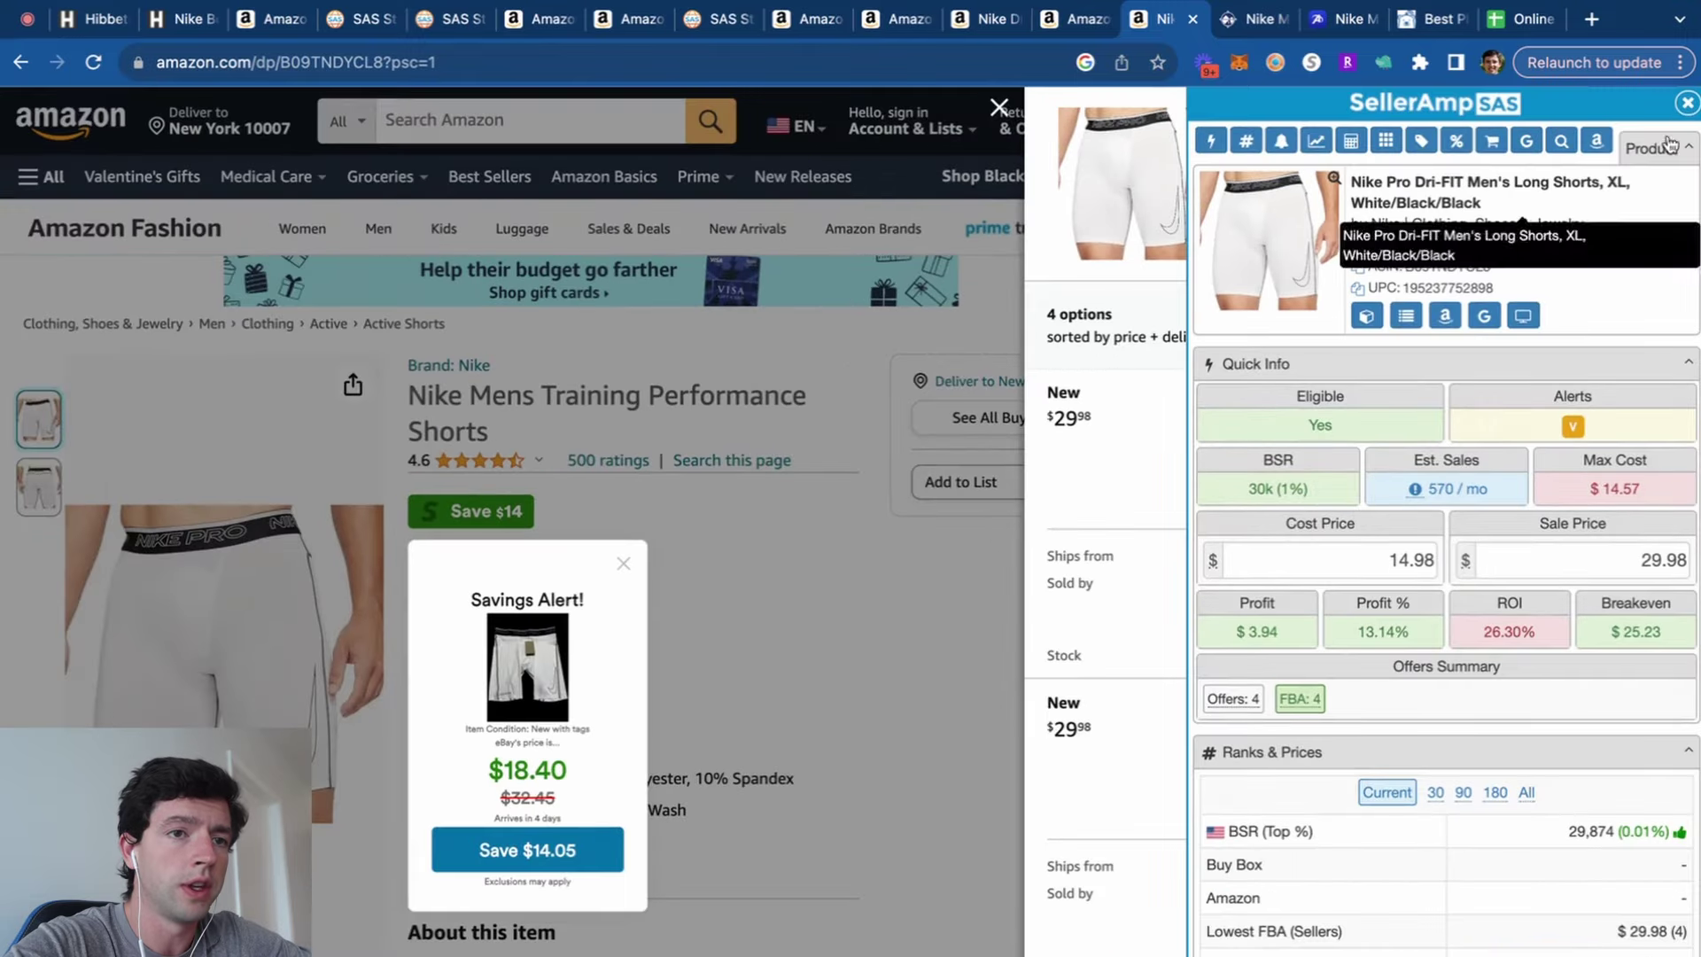
# Close the SellerAmp panel, review the sellers' offers for the white XL shorts and close the offer list.
pyautogui.click(1687, 103)
pyautogui.scroll(-2, 1627, 527)
pyautogui.scroll(-4, 1627, 526)
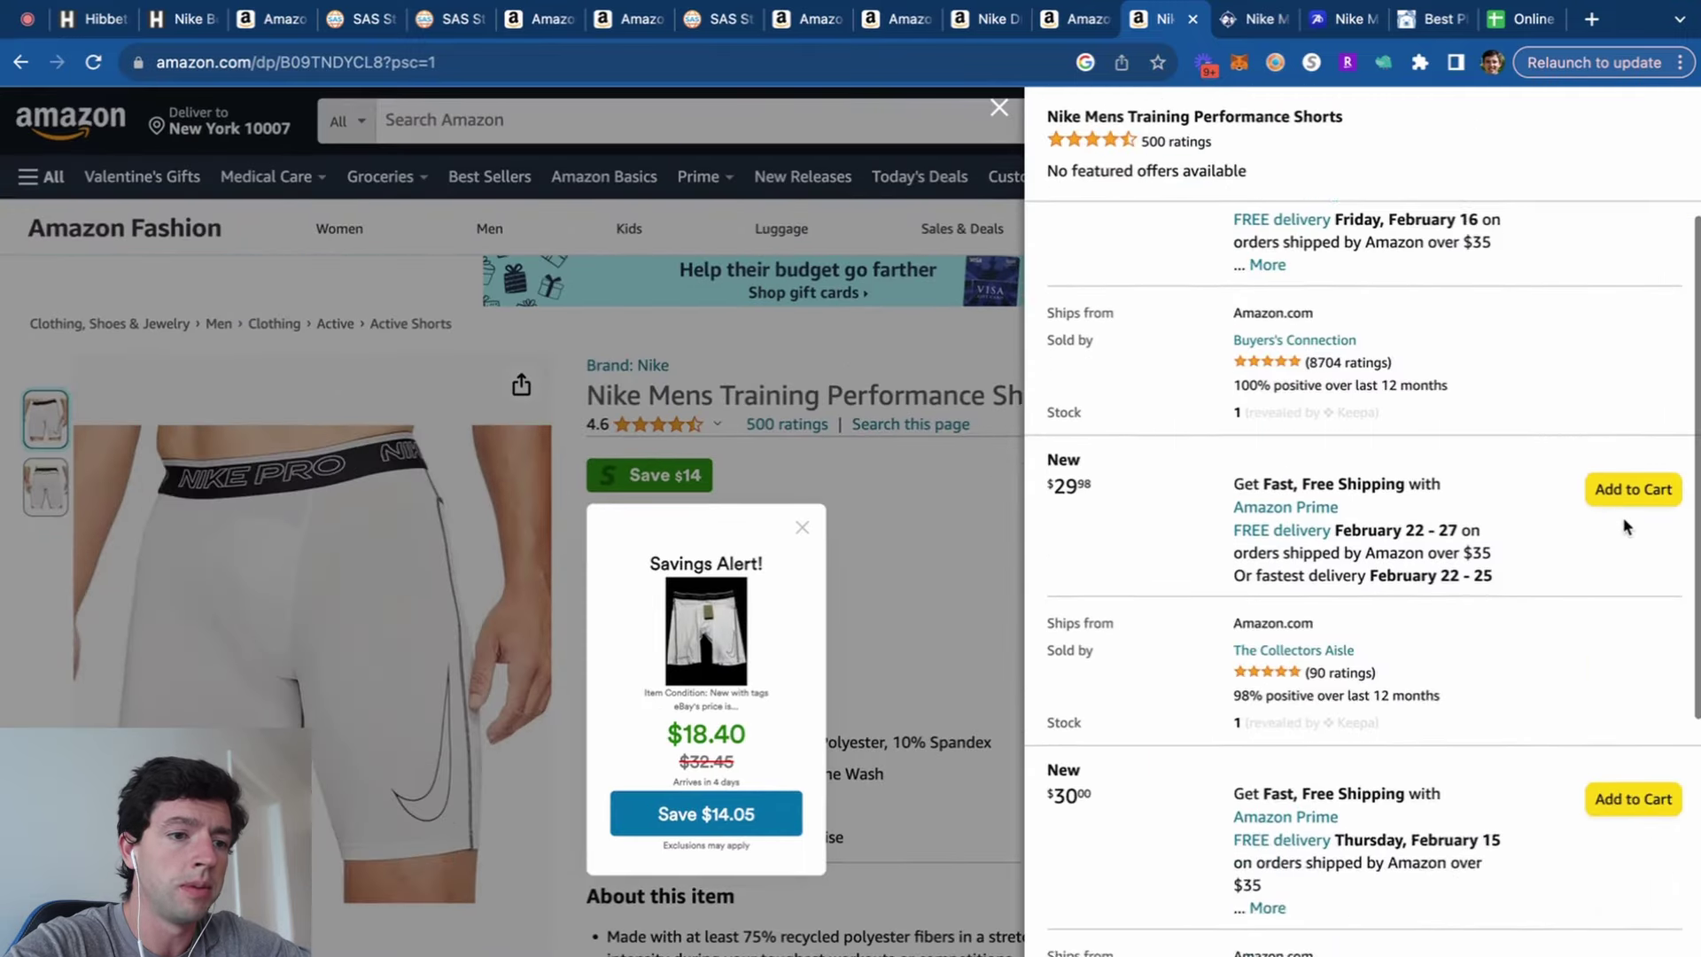
pyautogui.scroll(6, 1626, 526)
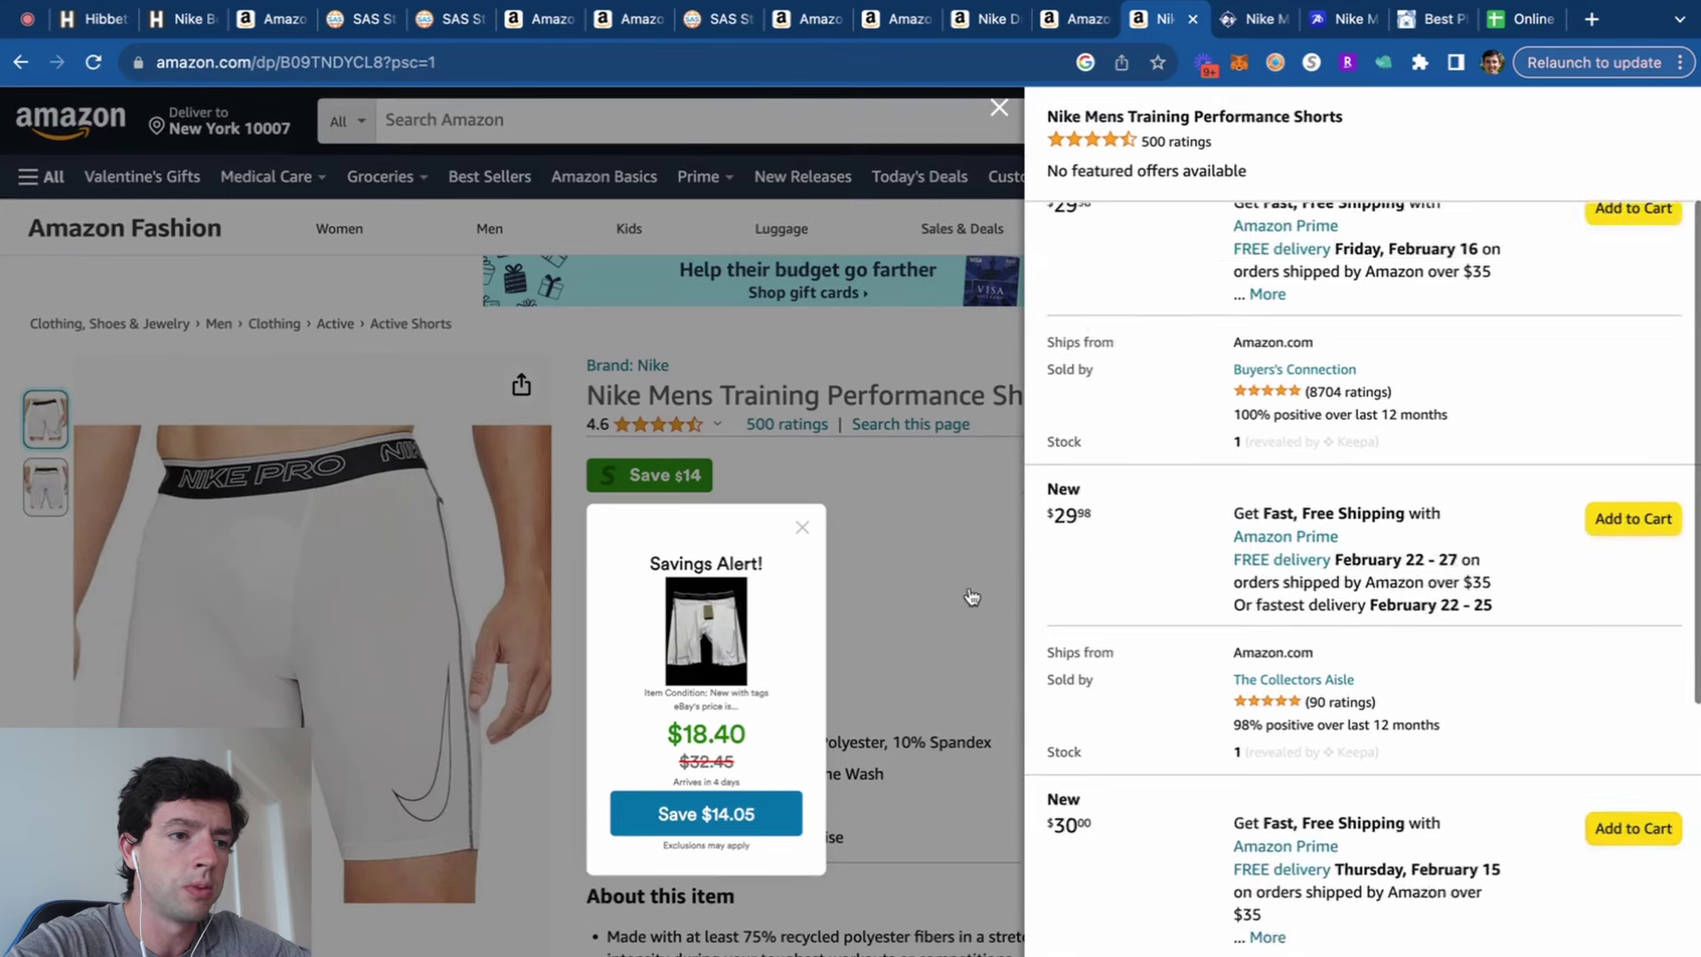
pyautogui.click(999, 108)
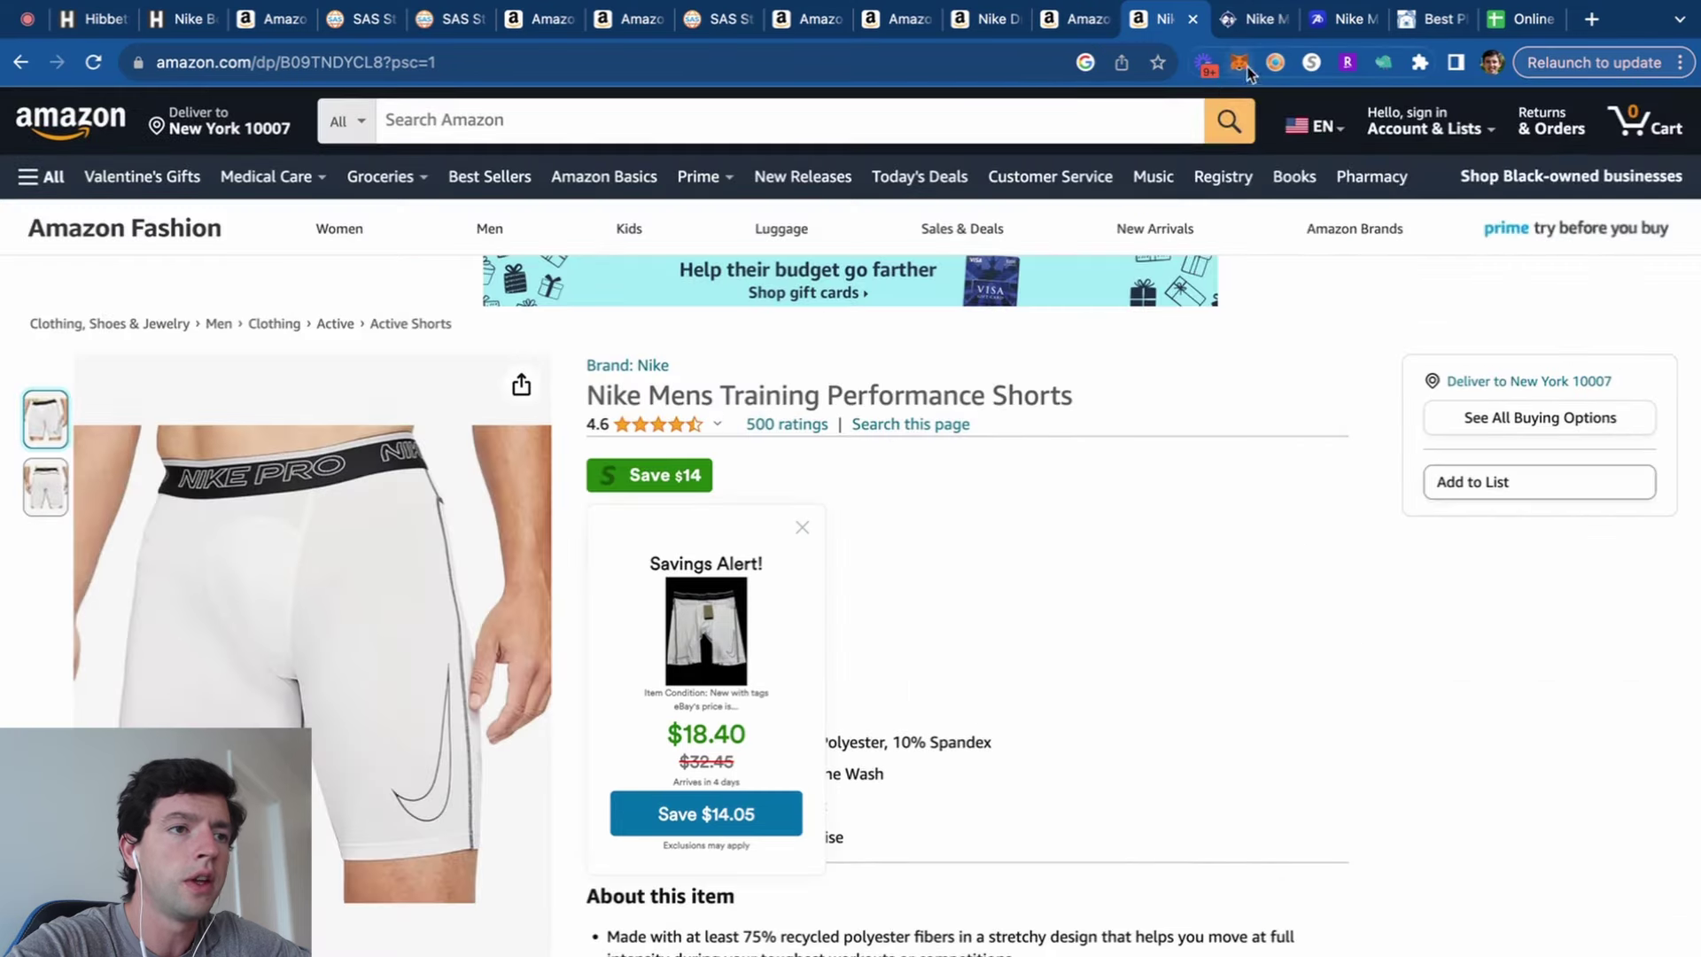
# Reopen SellerAmp and set the profit calculator's fulfilment type to FBM with an FBM cost of 4.00.
pyautogui.click(1276, 63)
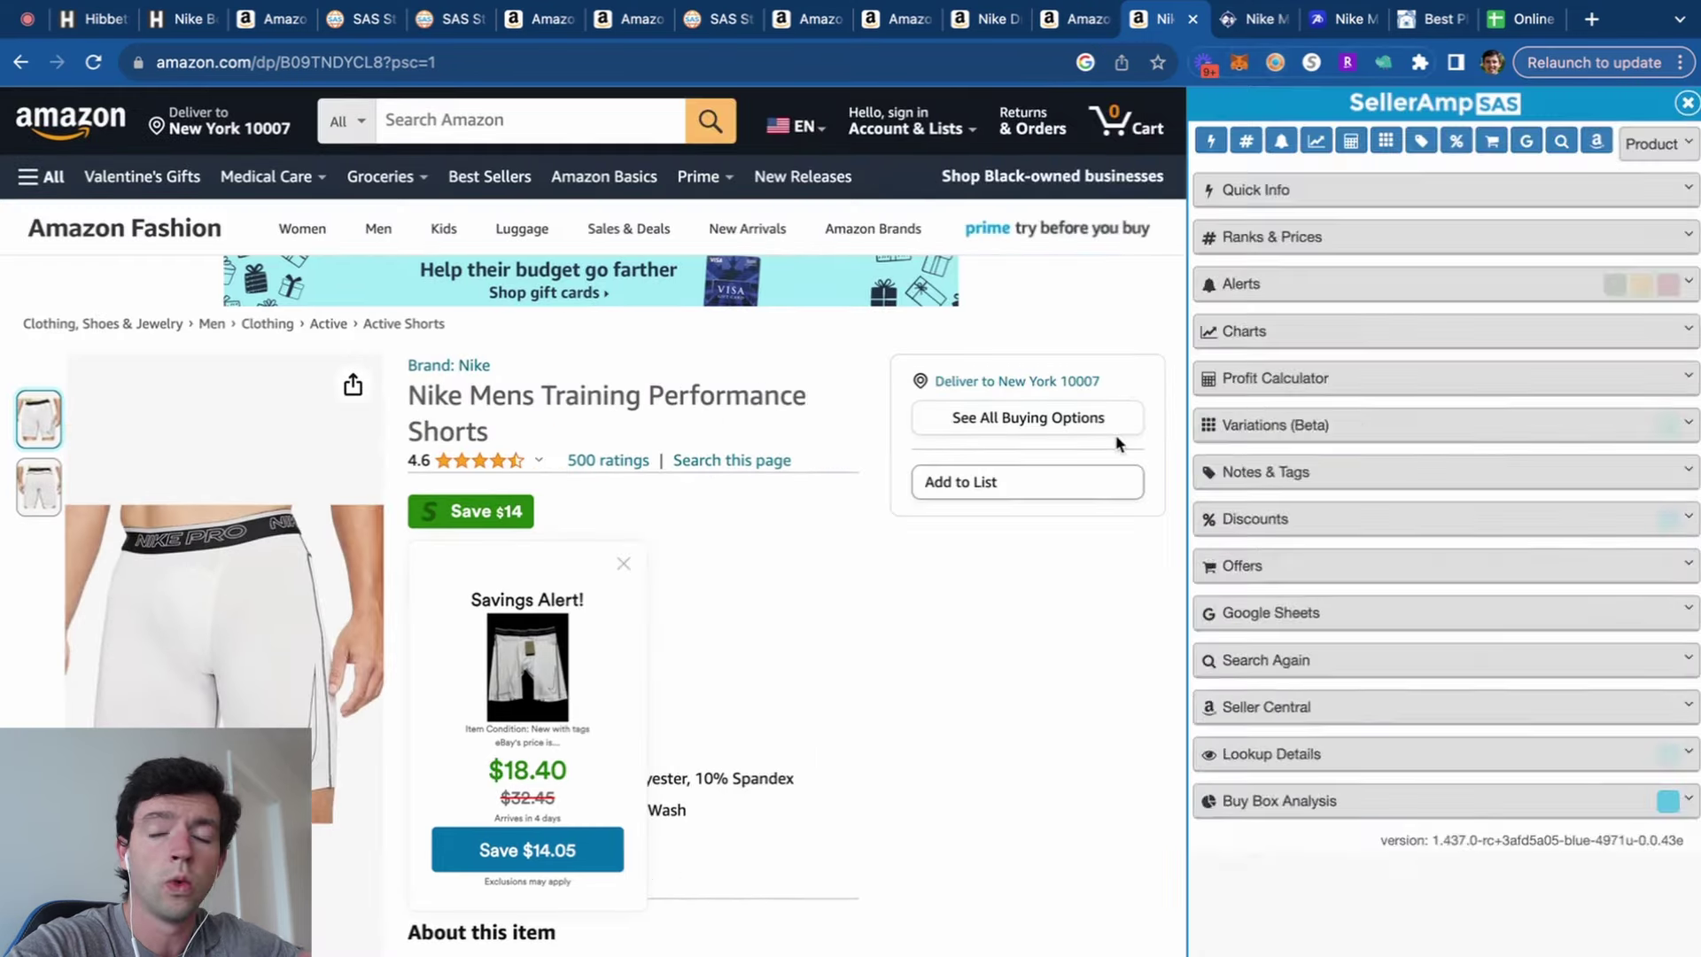
pyautogui.moveTo(1376, 328)
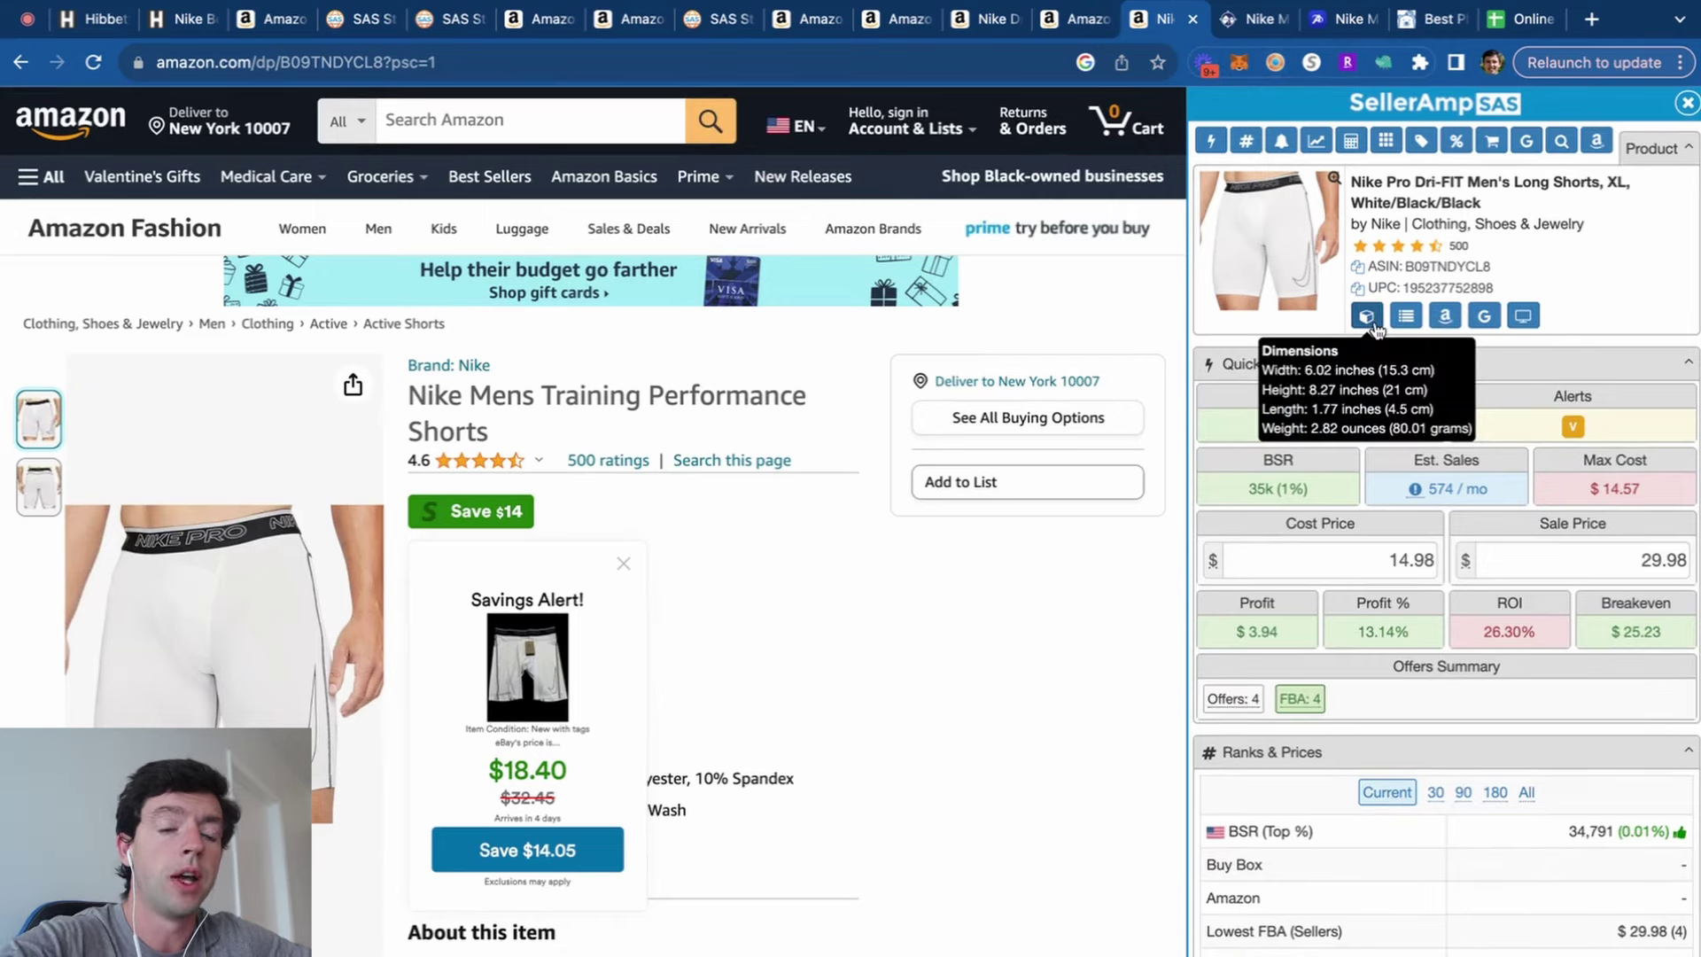
pyautogui.scroll(-10, 1572, 507)
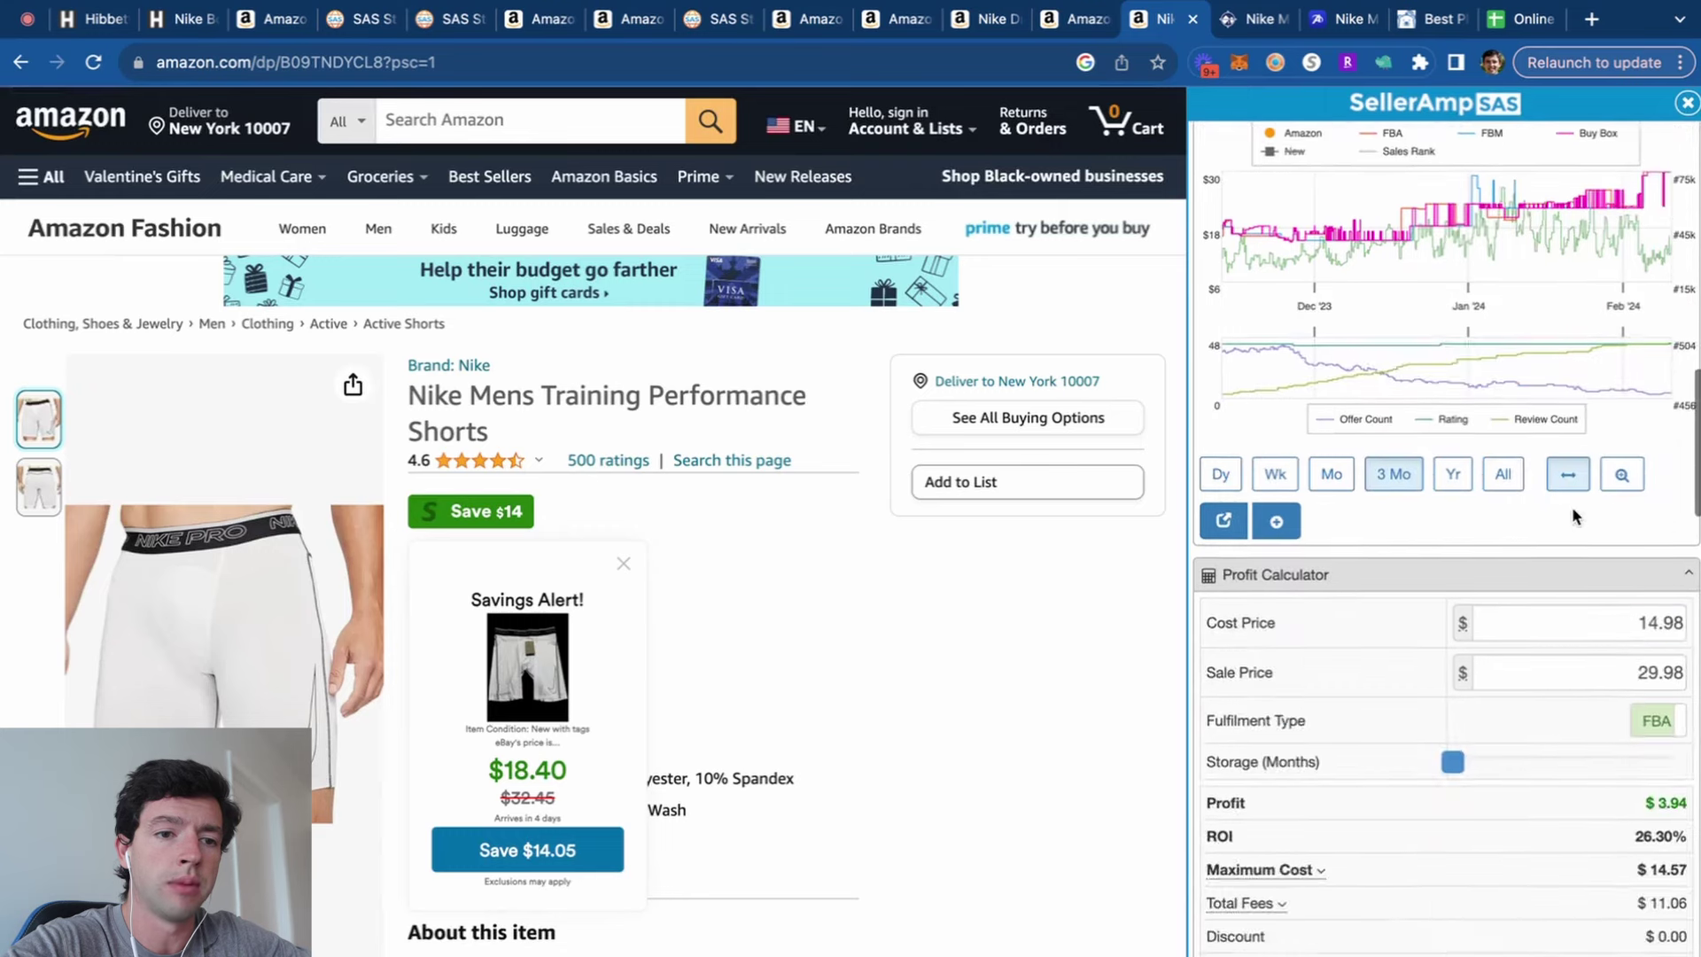
pyautogui.scroll(-3, 1572, 507)
pyautogui.click(1657, 578)
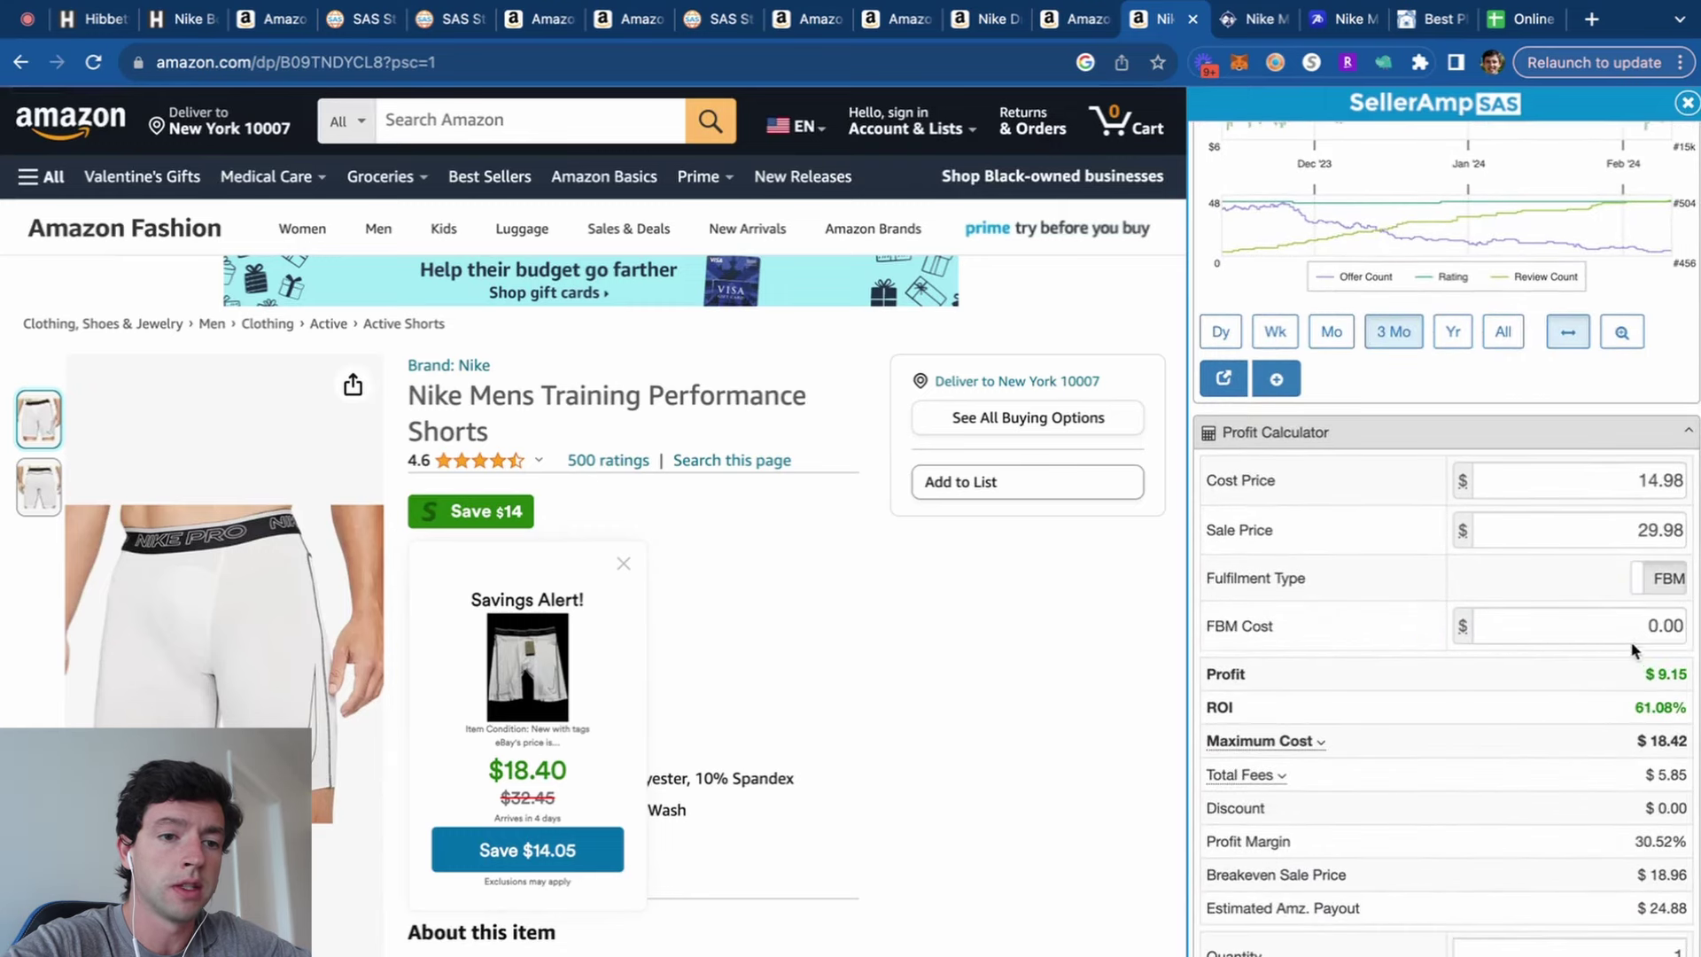
pyautogui.click(1682, 626)
pyautogui.hotkey('ctrl', 'a')
pyautogui.write('4.00')
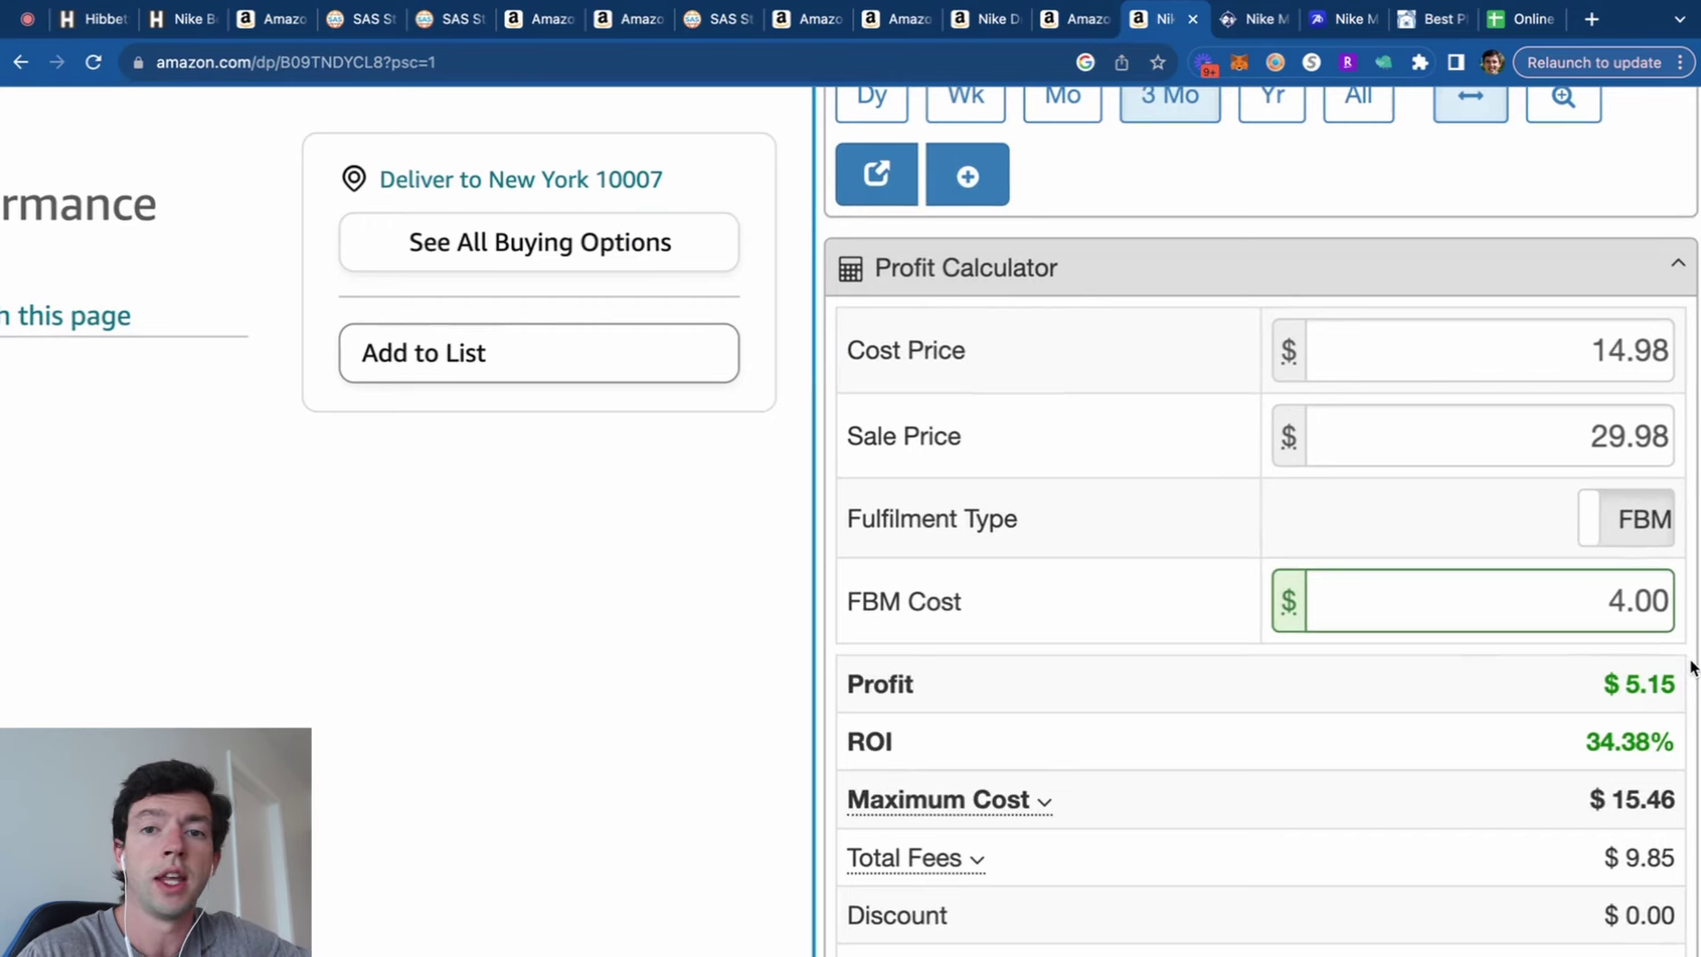
# Recheck the Running Warehouse product page and examine the white XL shorts' recent Buy Box prices in the Keepa history on Amazon.
pyautogui.click(1228, 21)
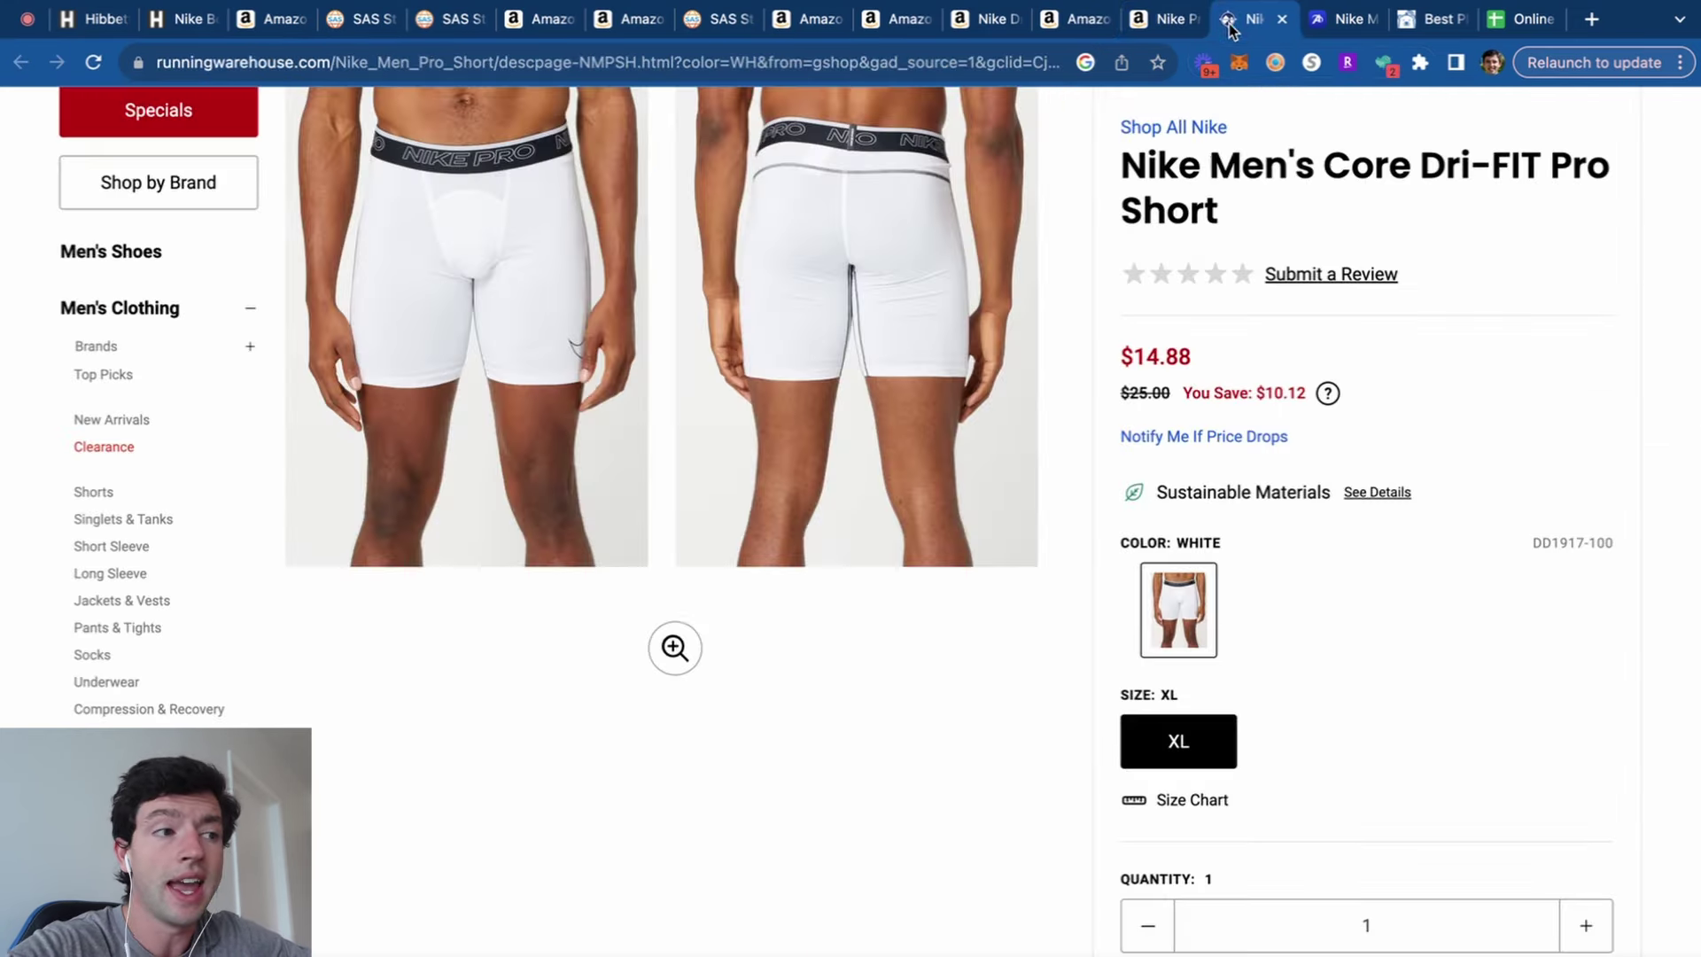
pyautogui.scroll(3, 916, 299)
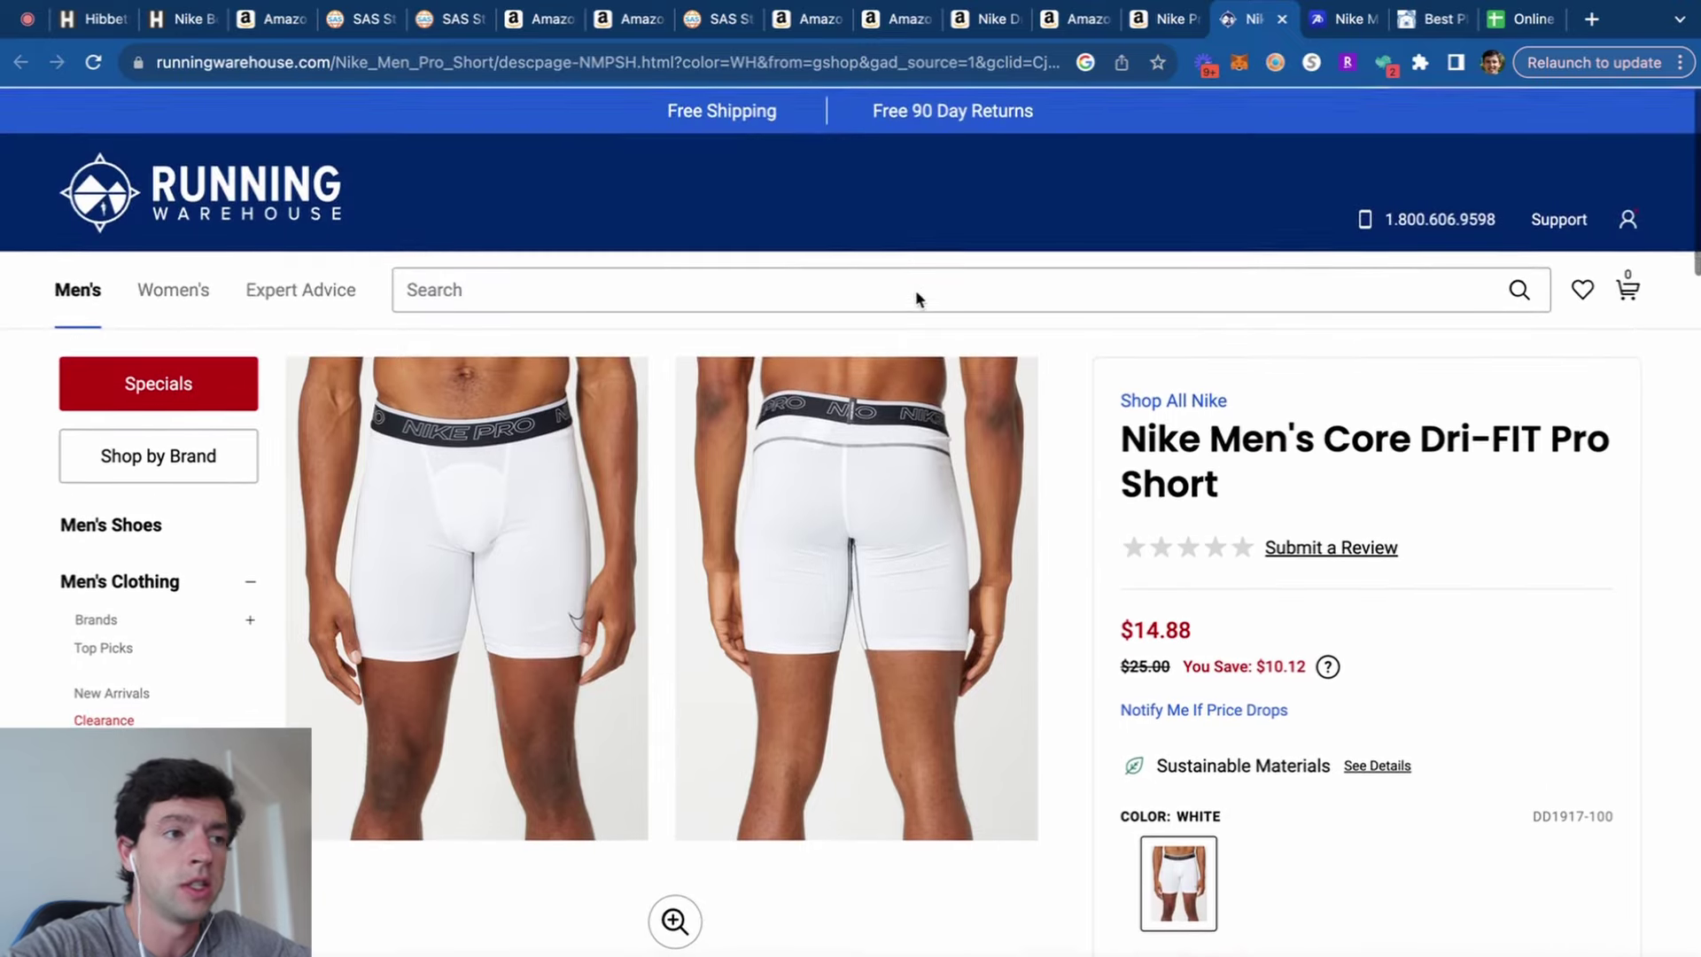
pyautogui.click(1154, 22)
pyautogui.scroll(-5, 714, 581)
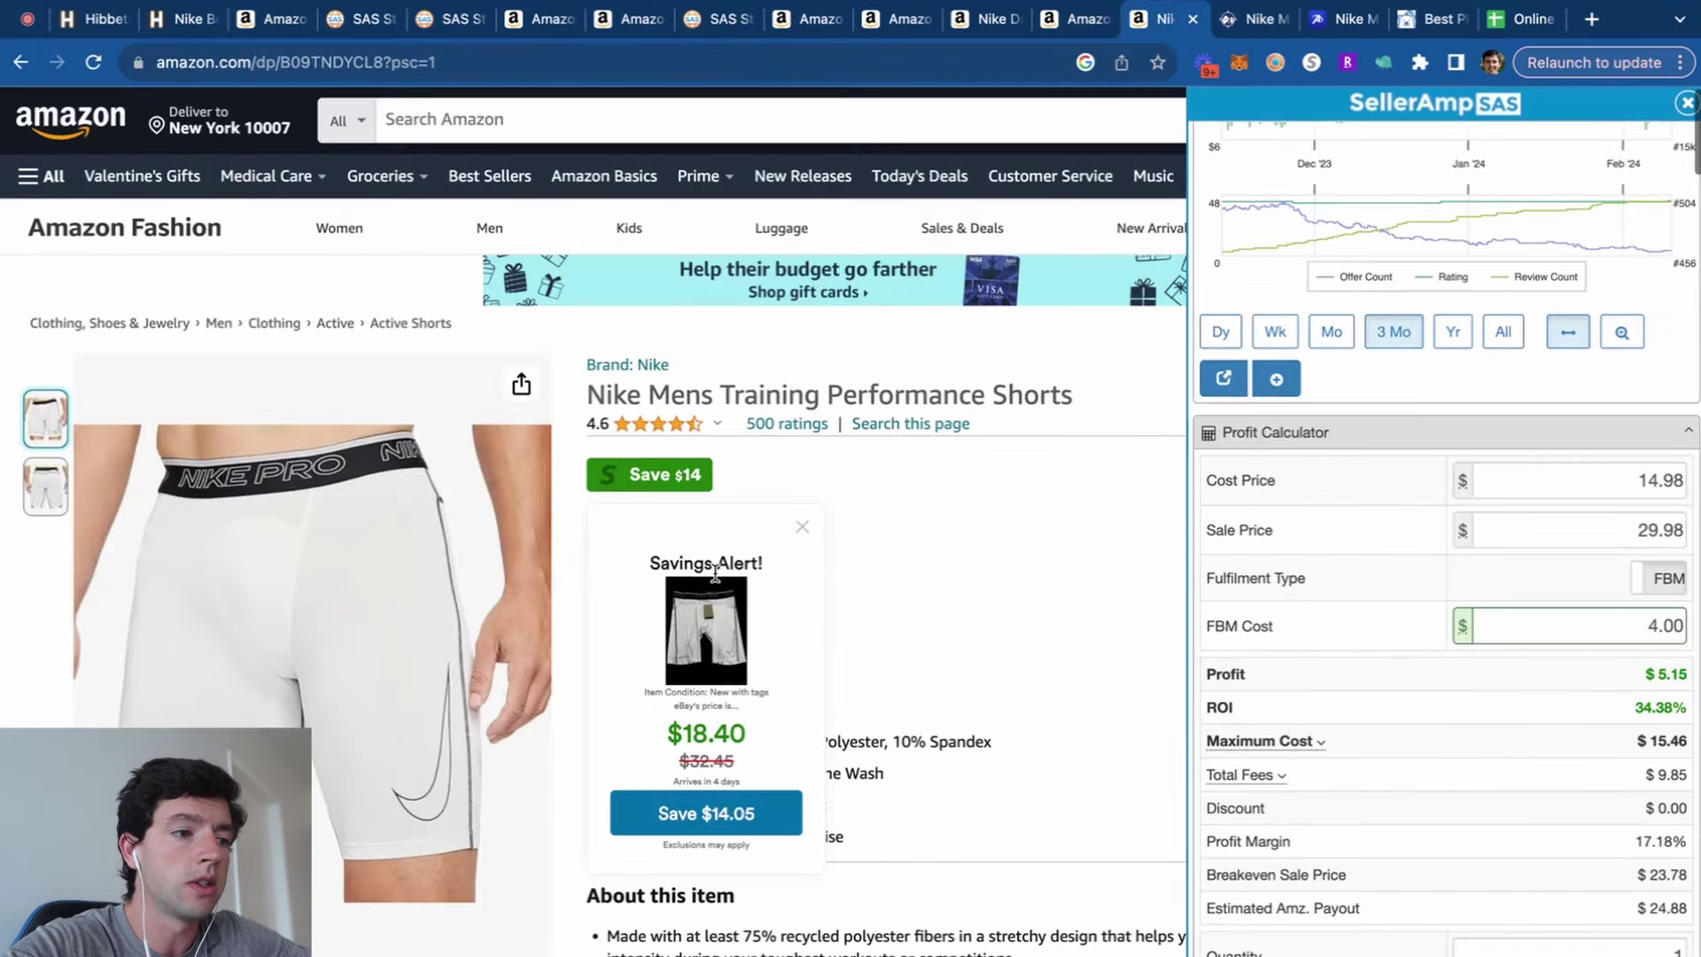
pyautogui.scroll(-10, 777, 565)
pyautogui.scroll(2, 762, 355)
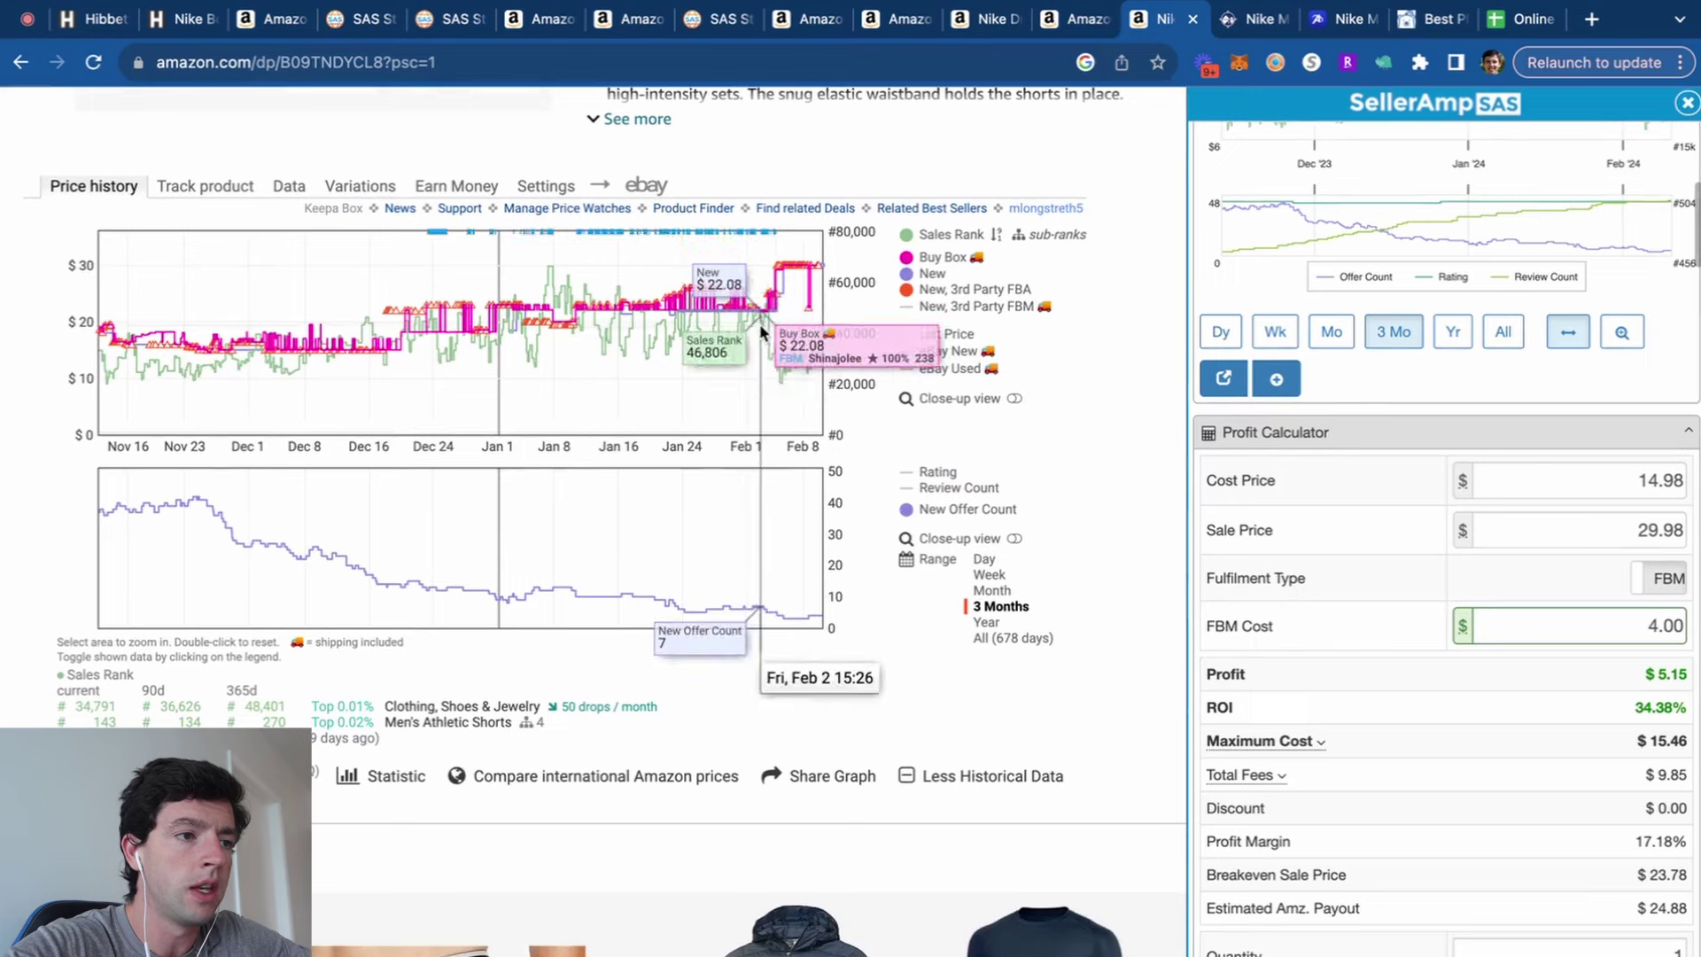
pyautogui.scroll(5, 760, 323)
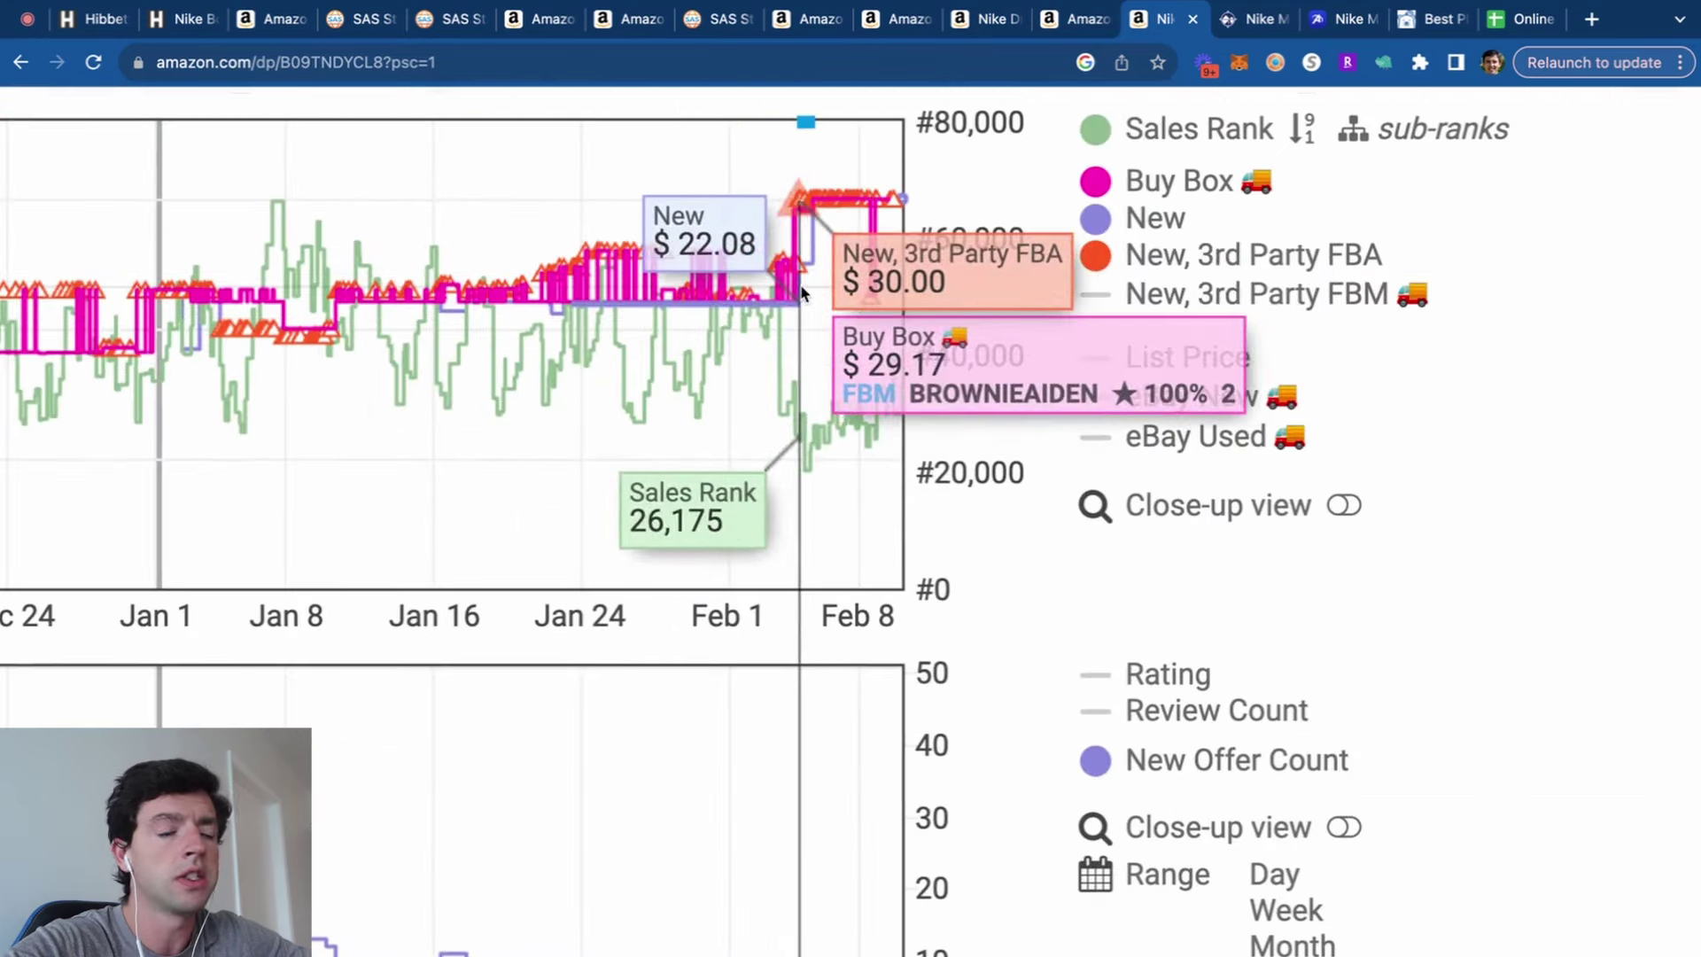
pyautogui.scroll(-5, 801, 290)
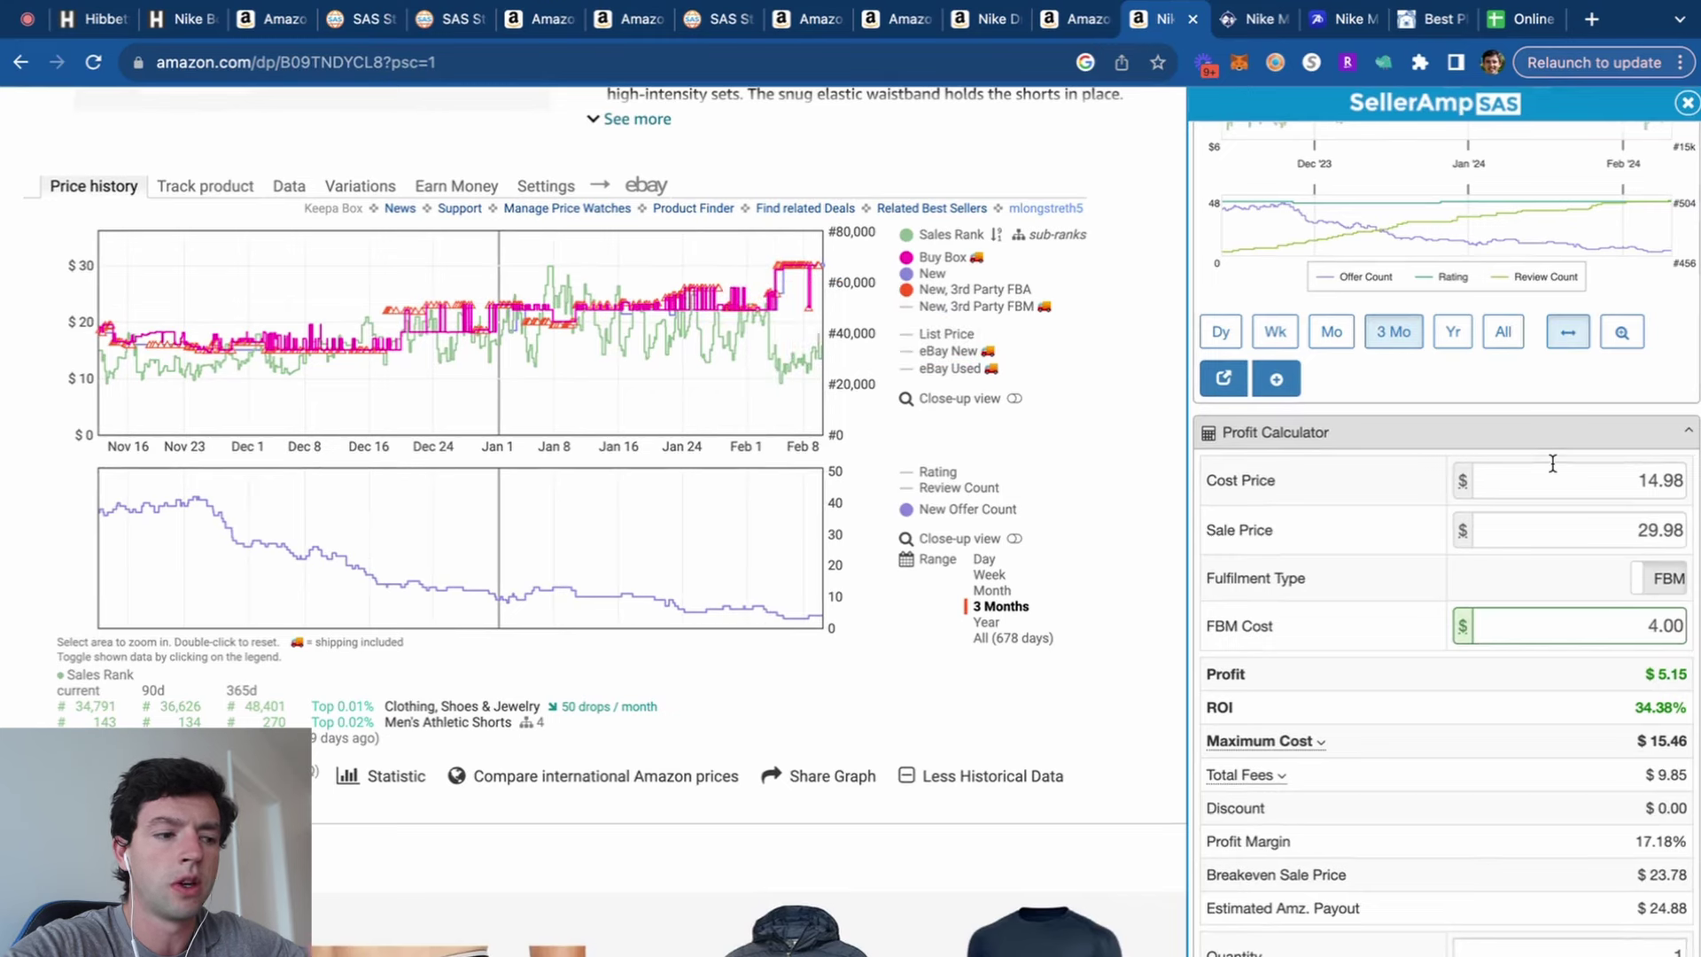
# Export the white XL shorts from SellerAmp to the Almost Good Google Sheet.
pyautogui.scroll(-15, 1553, 462)
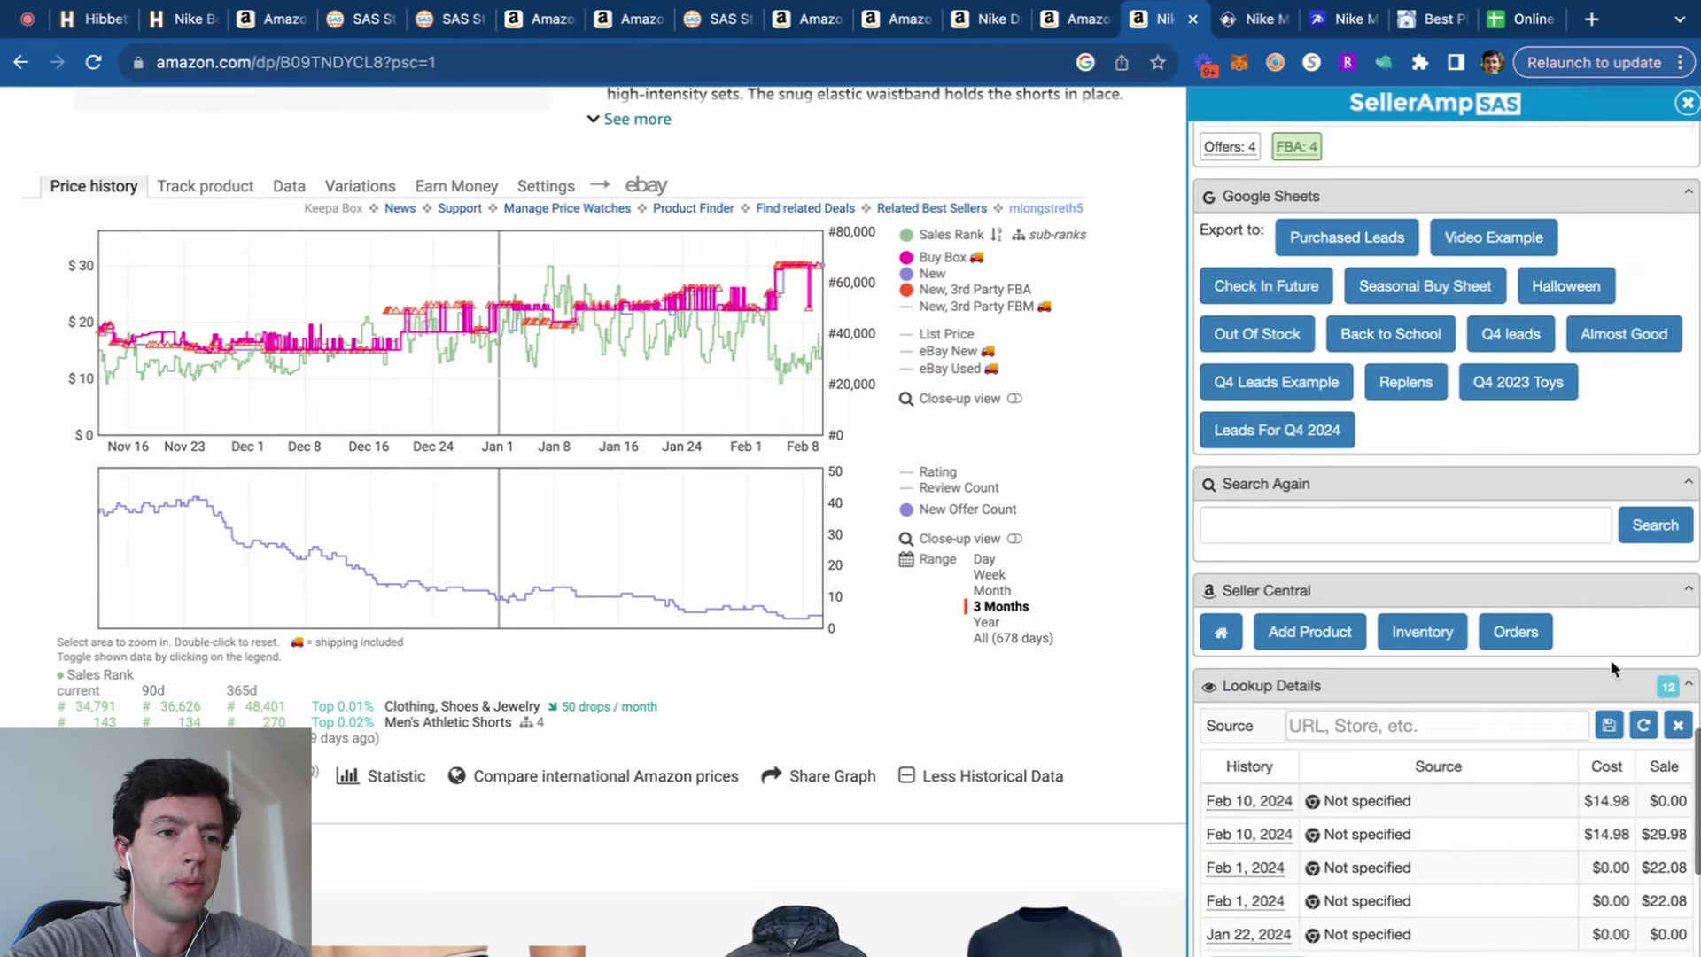
pyautogui.scroll(3, 1621, 532)
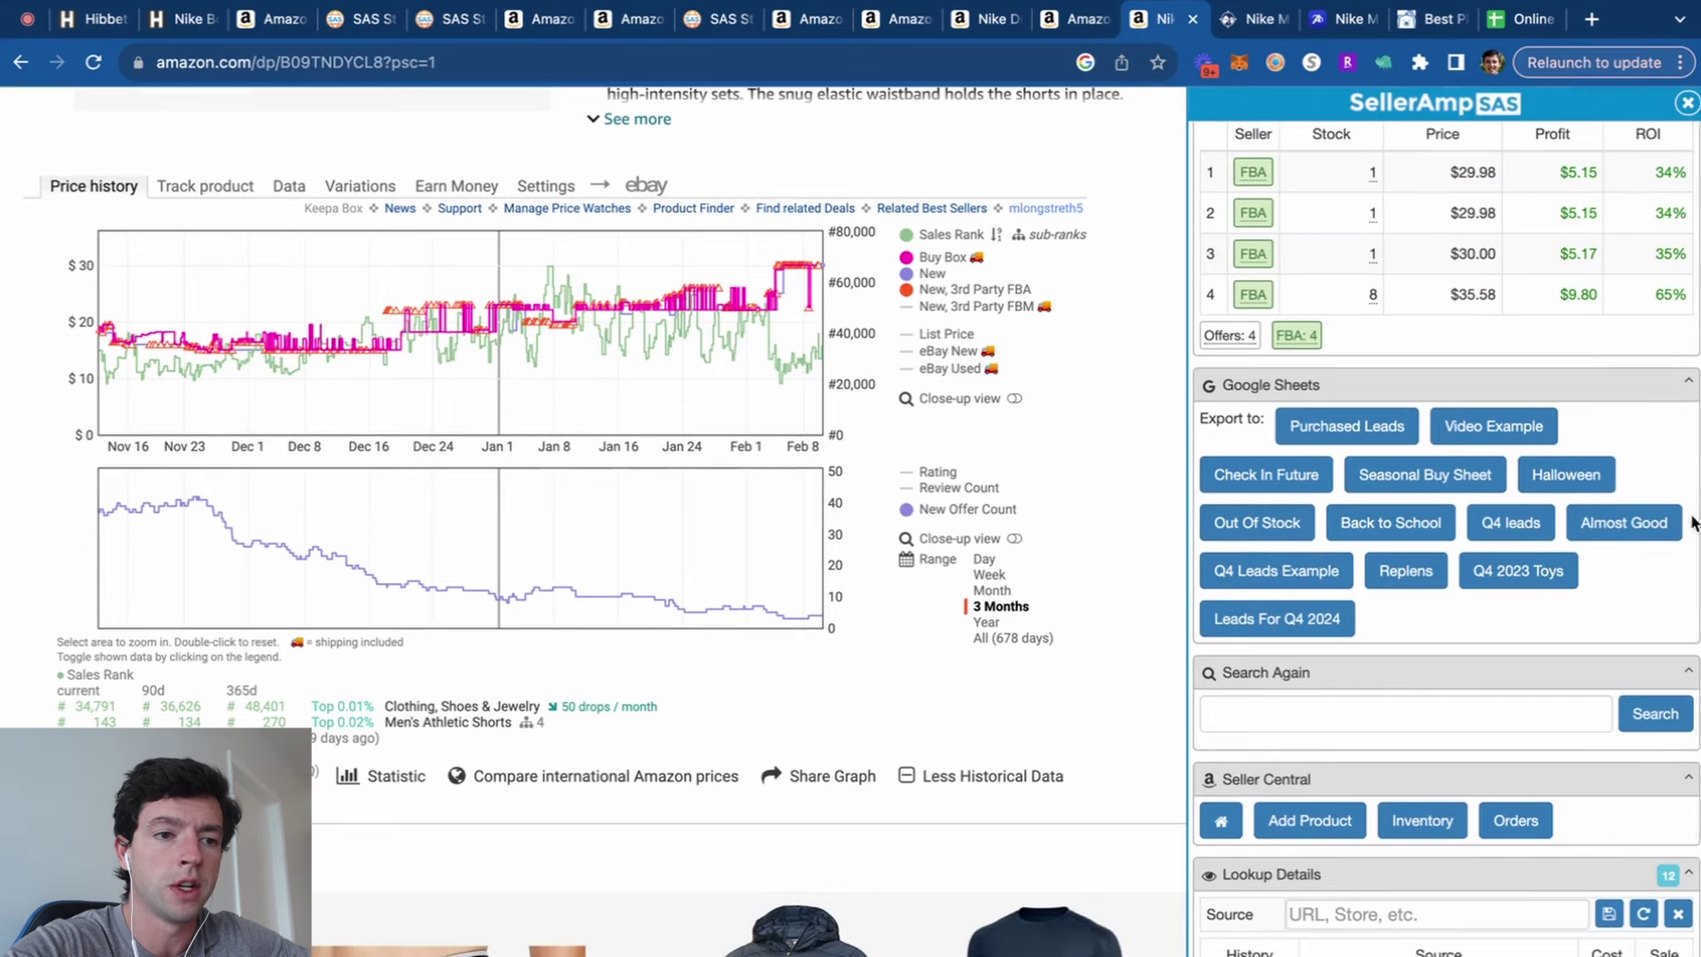
pyautogui.click(1666, 523)
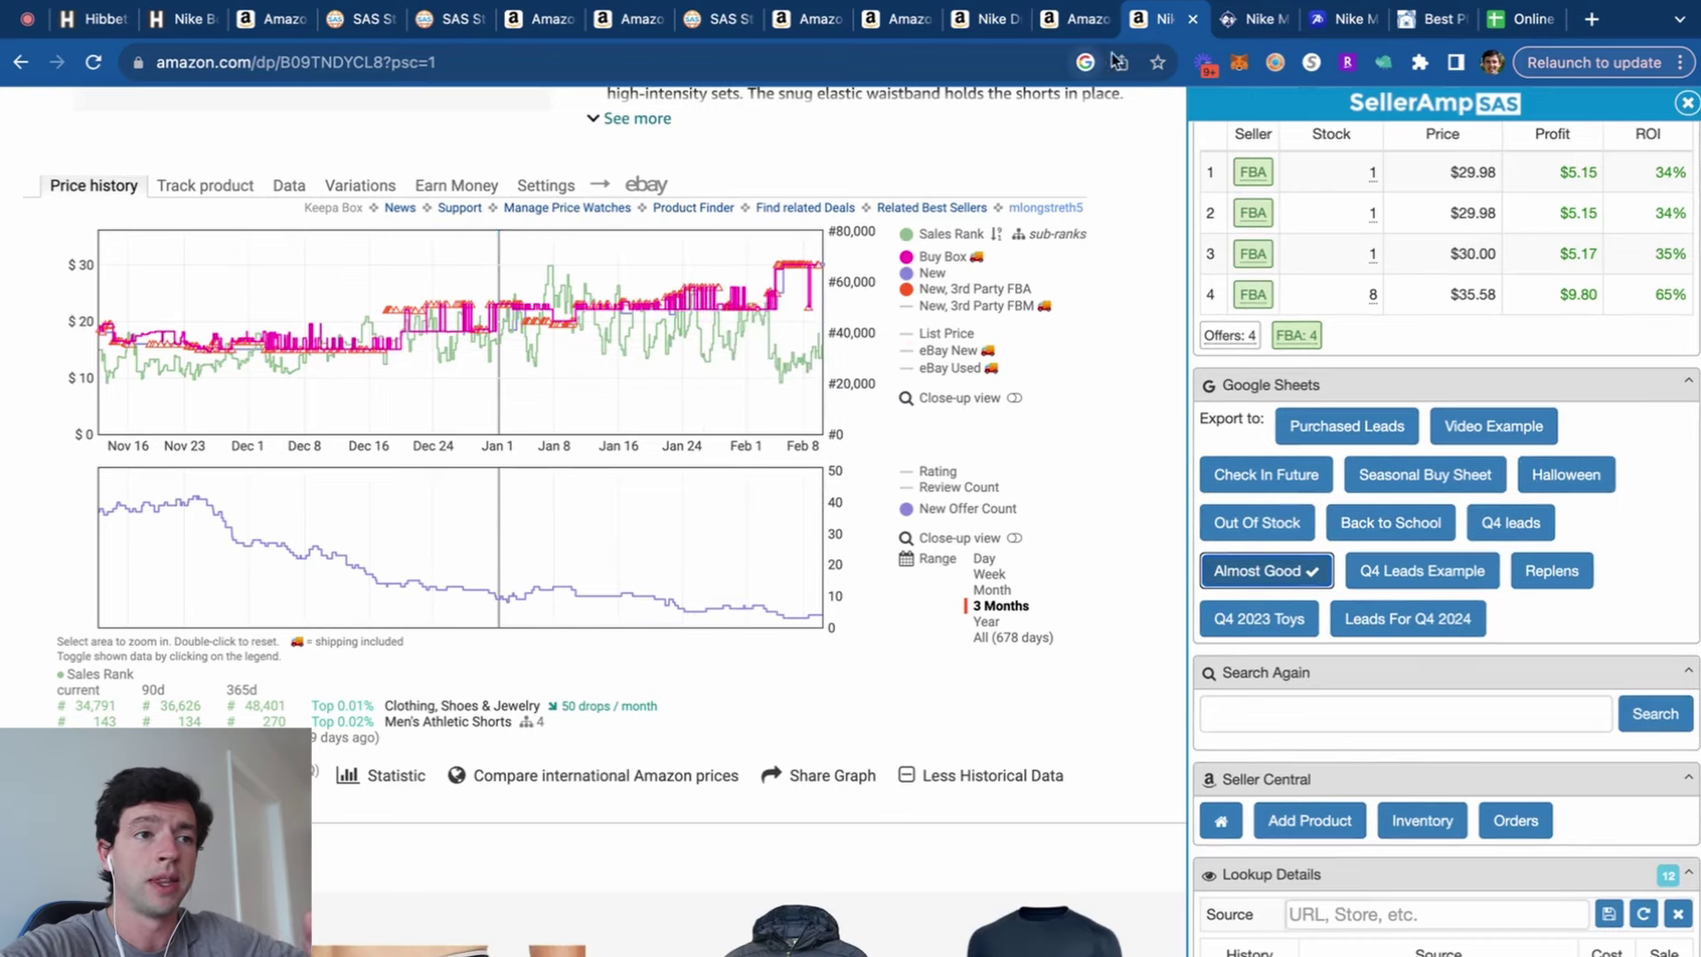
# Close the Pro Short's Amazon and retailer pages and the Elite Stripe Short's Amazon listing.
pyautogui.click(1196, 19)
pyautogui.click(1195, 20)
pyautogui.click(1196, 19)
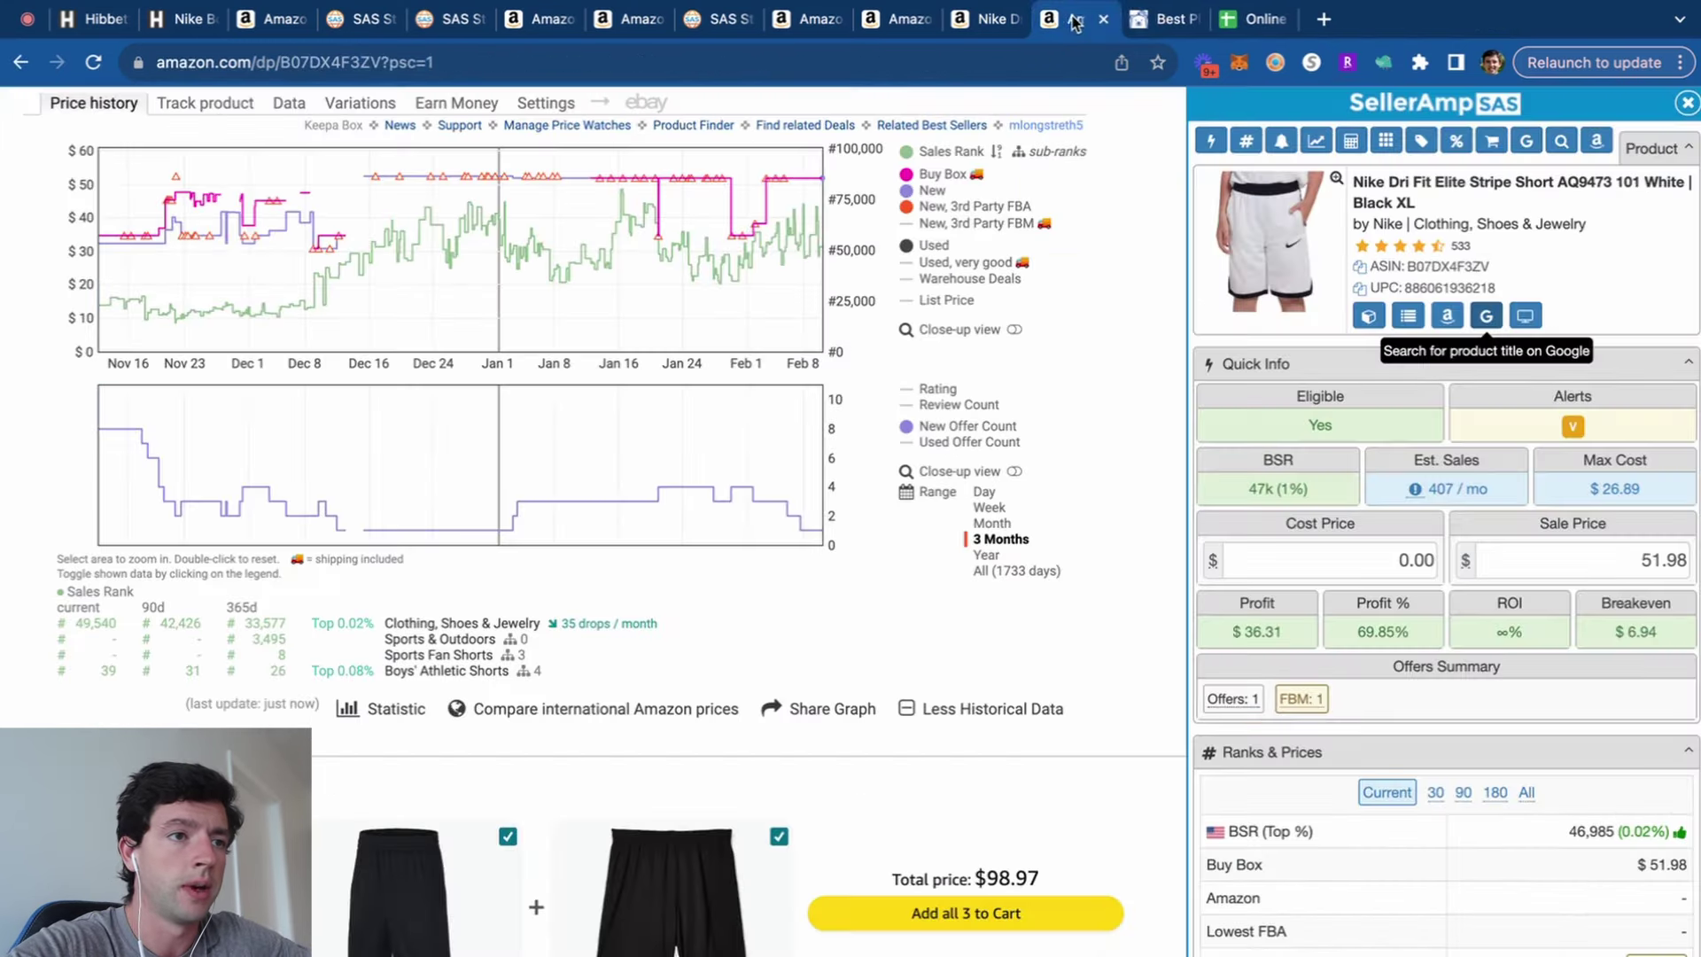
pyautogui.hotkey('ctrl', 'w')
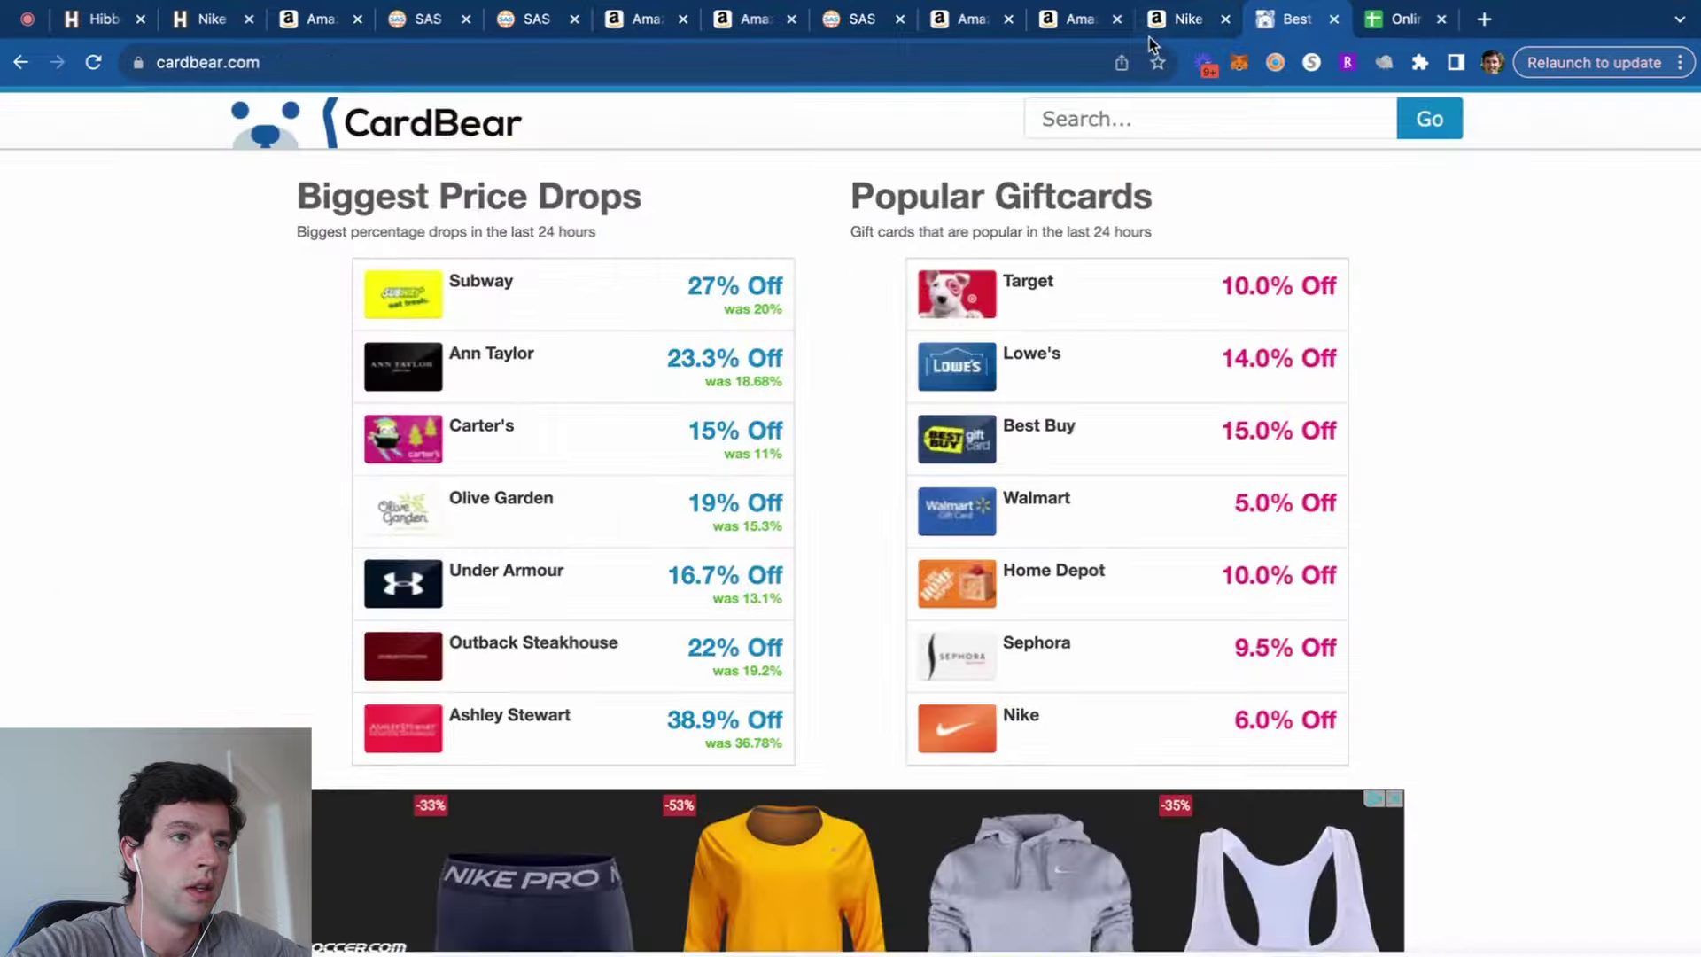
# Switch to the Nike Dri-FIT AeroBill Women's Visor listing on Amazon and dismiss the Rakuten offer.
pyautogui.click(1152, 27)
pyautogui.scroll(-5, 615, 315)
pyautogui.click(1639, 131)
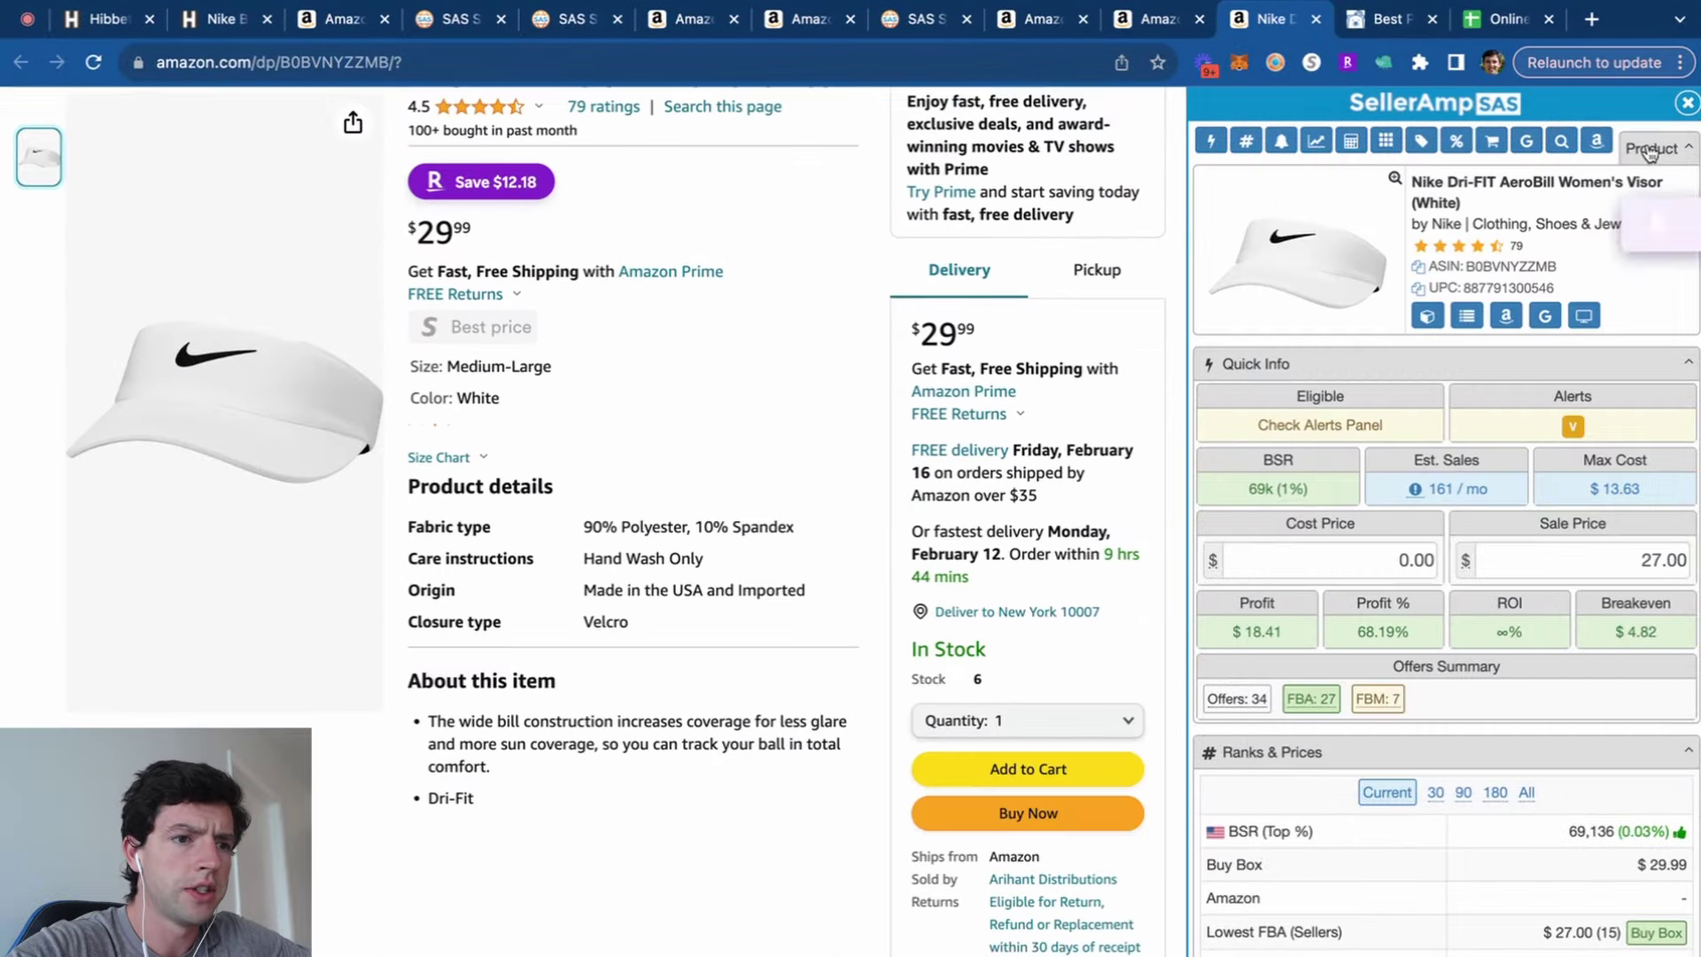
# Search Google for the AeroBill visor's title, open the DICK'S Sporting Goods result and close the search page.
pyautogui.scroll(5, 895, 530)
pyautogui.click(1545, 315)
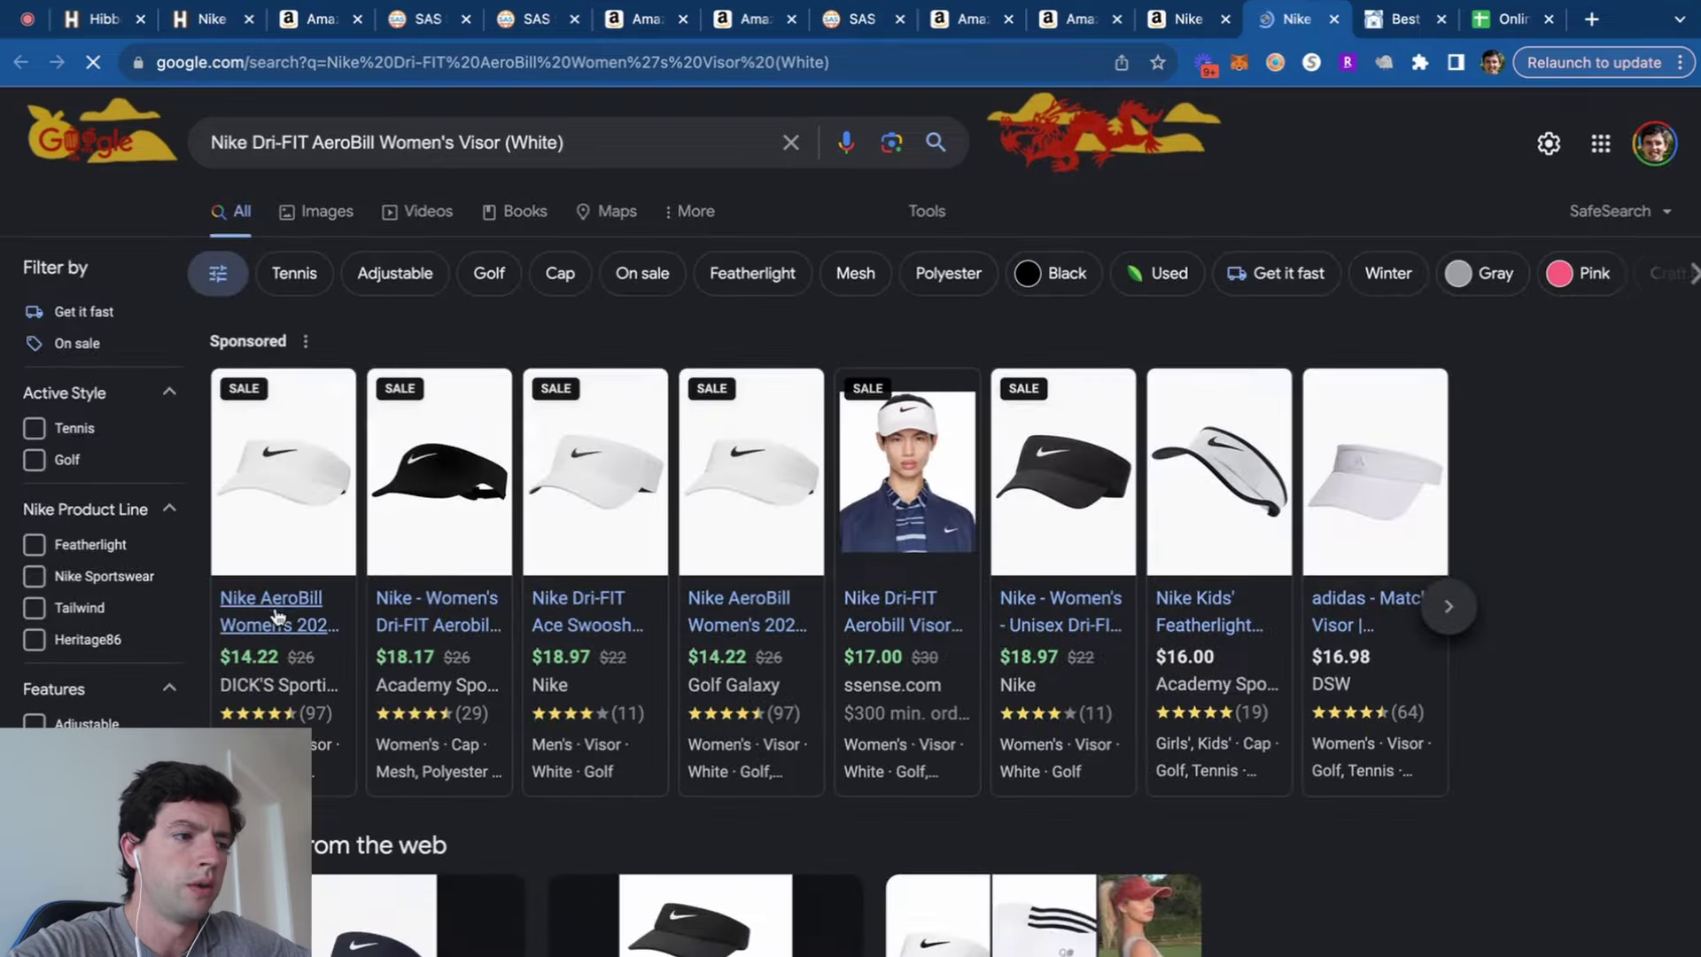
pyautogui.click(283, 478)
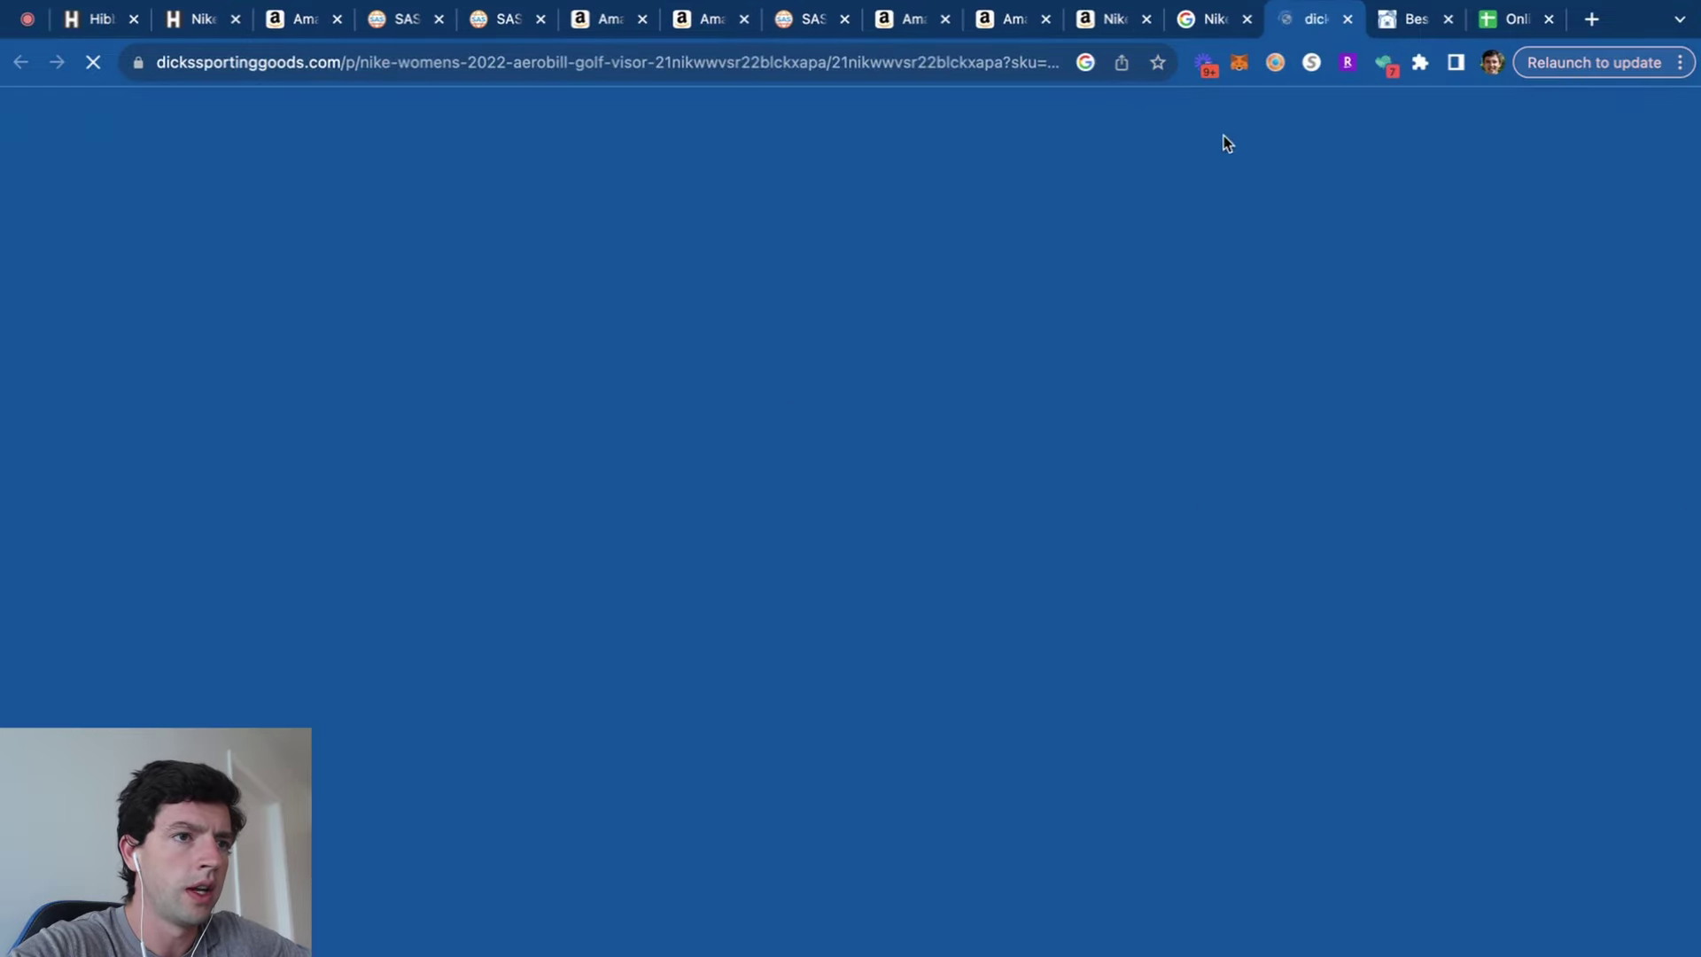
pyautogui.click(1248, 18)
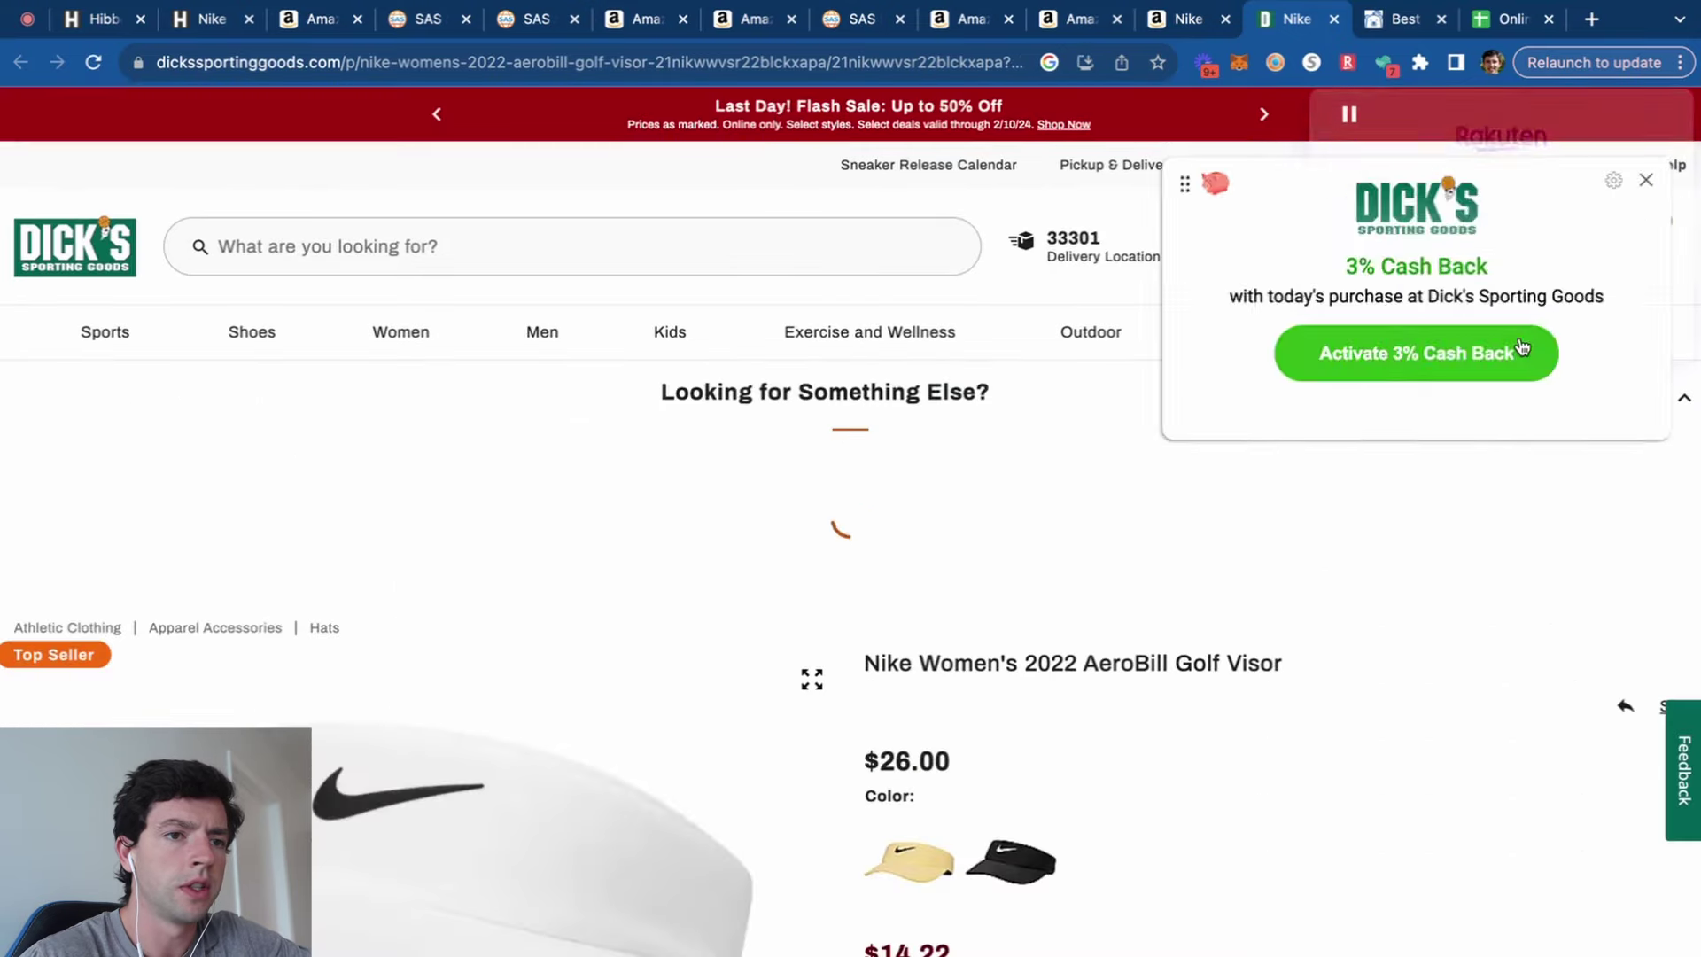
# Activate the 3% cash back offer at DICK'S Sporting Goods and review the email and text sign-up discounts on the visor's page.
pyautogui.click(1521, 347)
pyautogui.scroll(-7, 1173, 491)
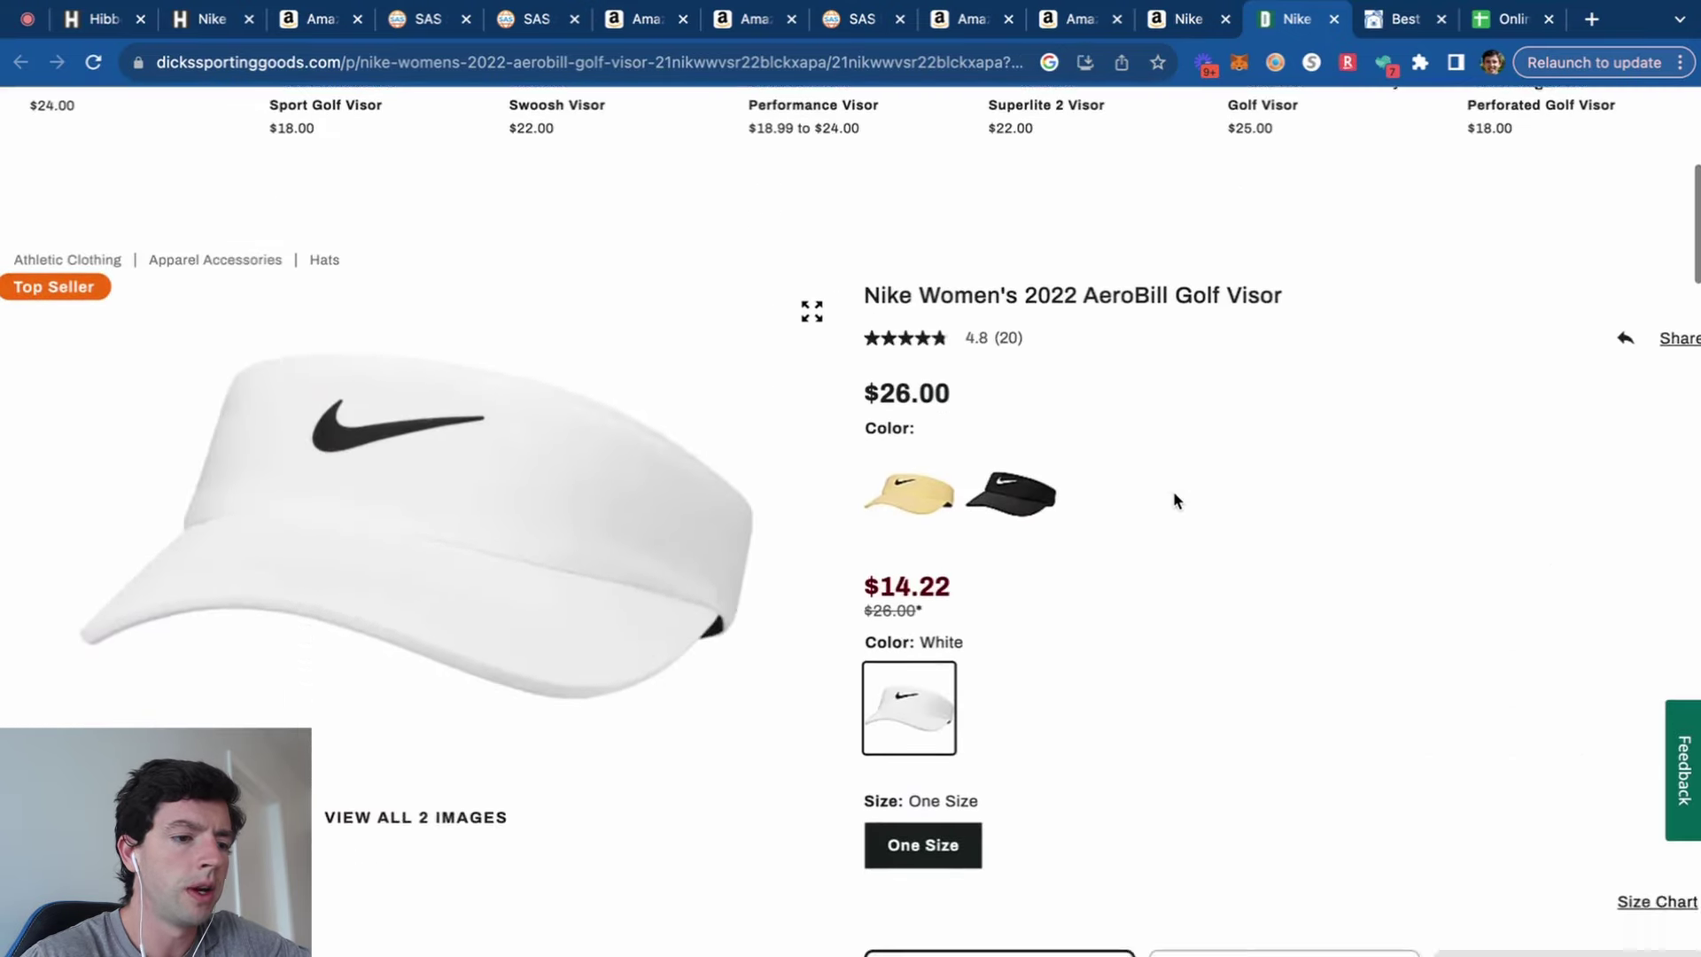
pyautogui.scroll(-20, 1175, 501)
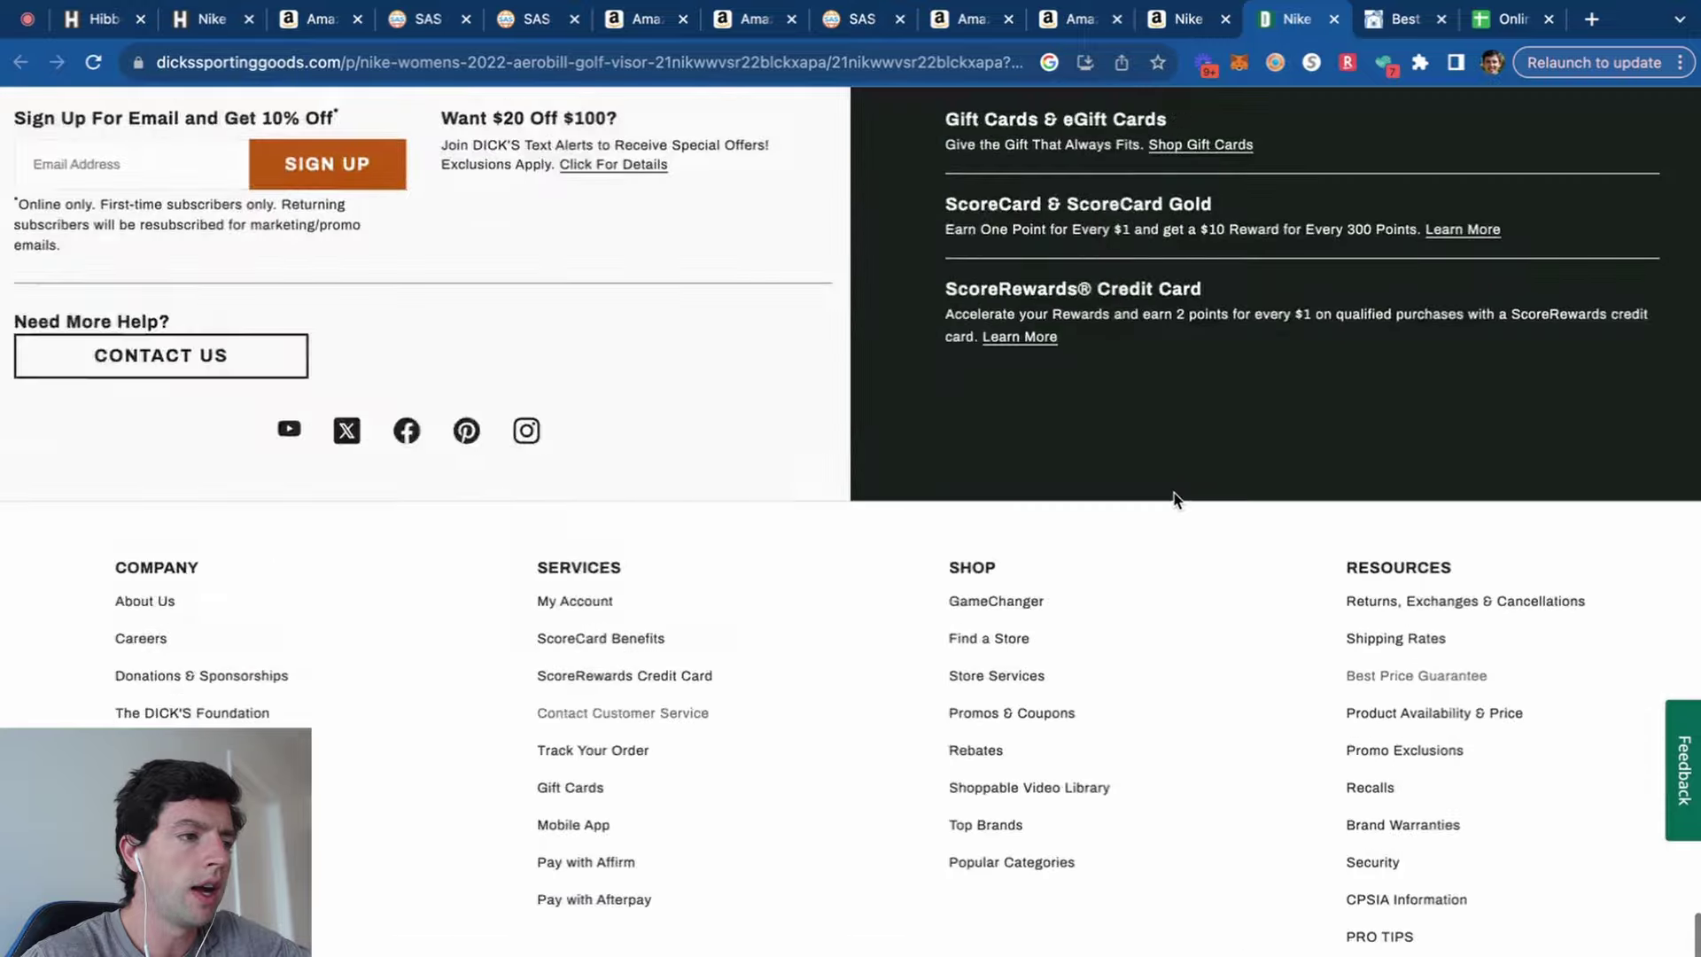
pyautogui.scroll(3, 1174, 491)
pyautogui.scroll(5, 2, 426)
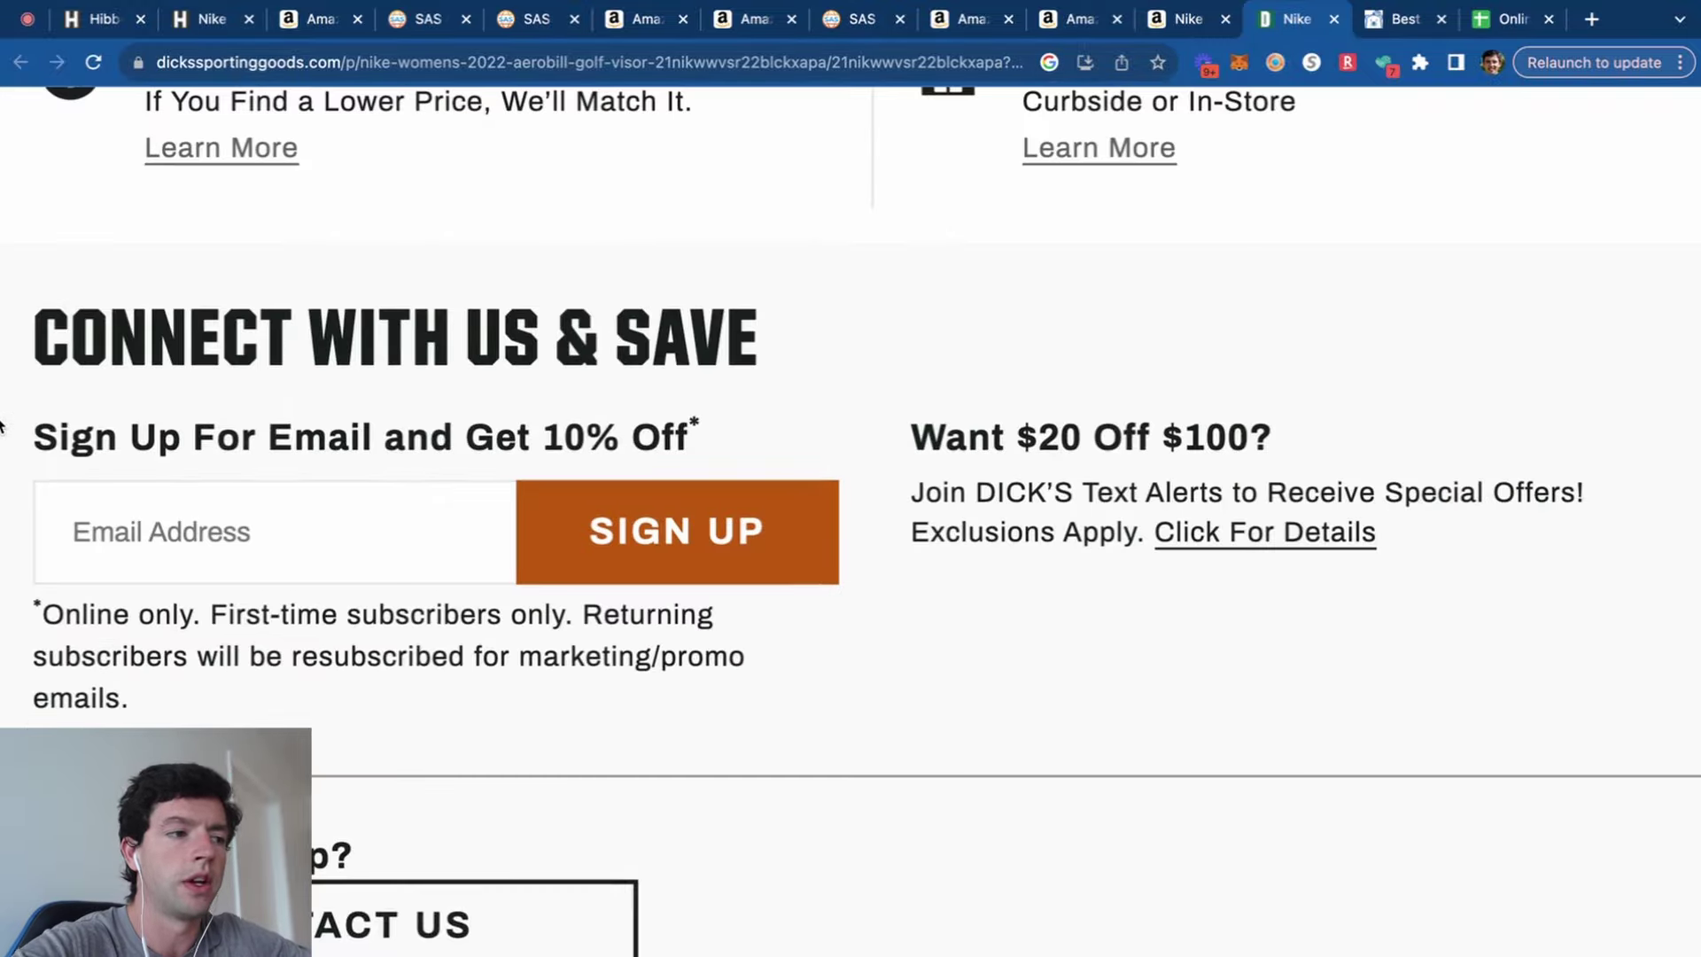
pyautogui.scroll(-5, 778, 448)
# Collapse the recommendations section above the Nike AeroBill Golf Visor on the DICK'S page.
pyautogui.scroll(15, 858, 456)
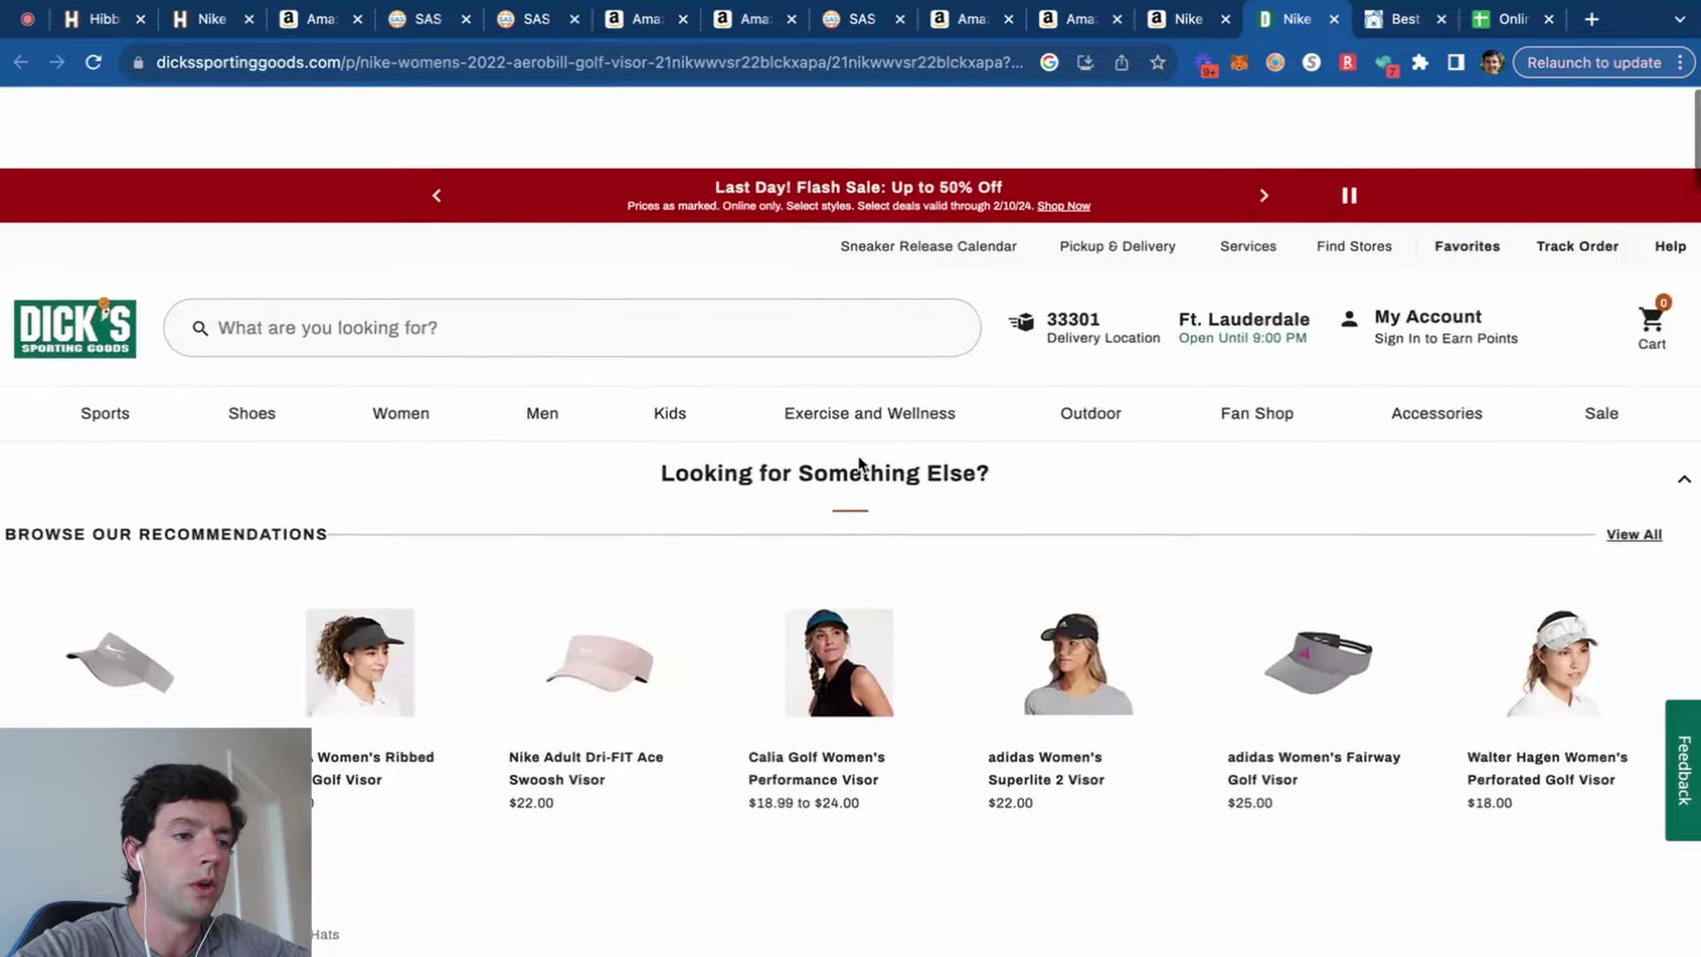
pyautogui.scroll(-3, 1183, 693)
pyautogui.click(1682, 187)
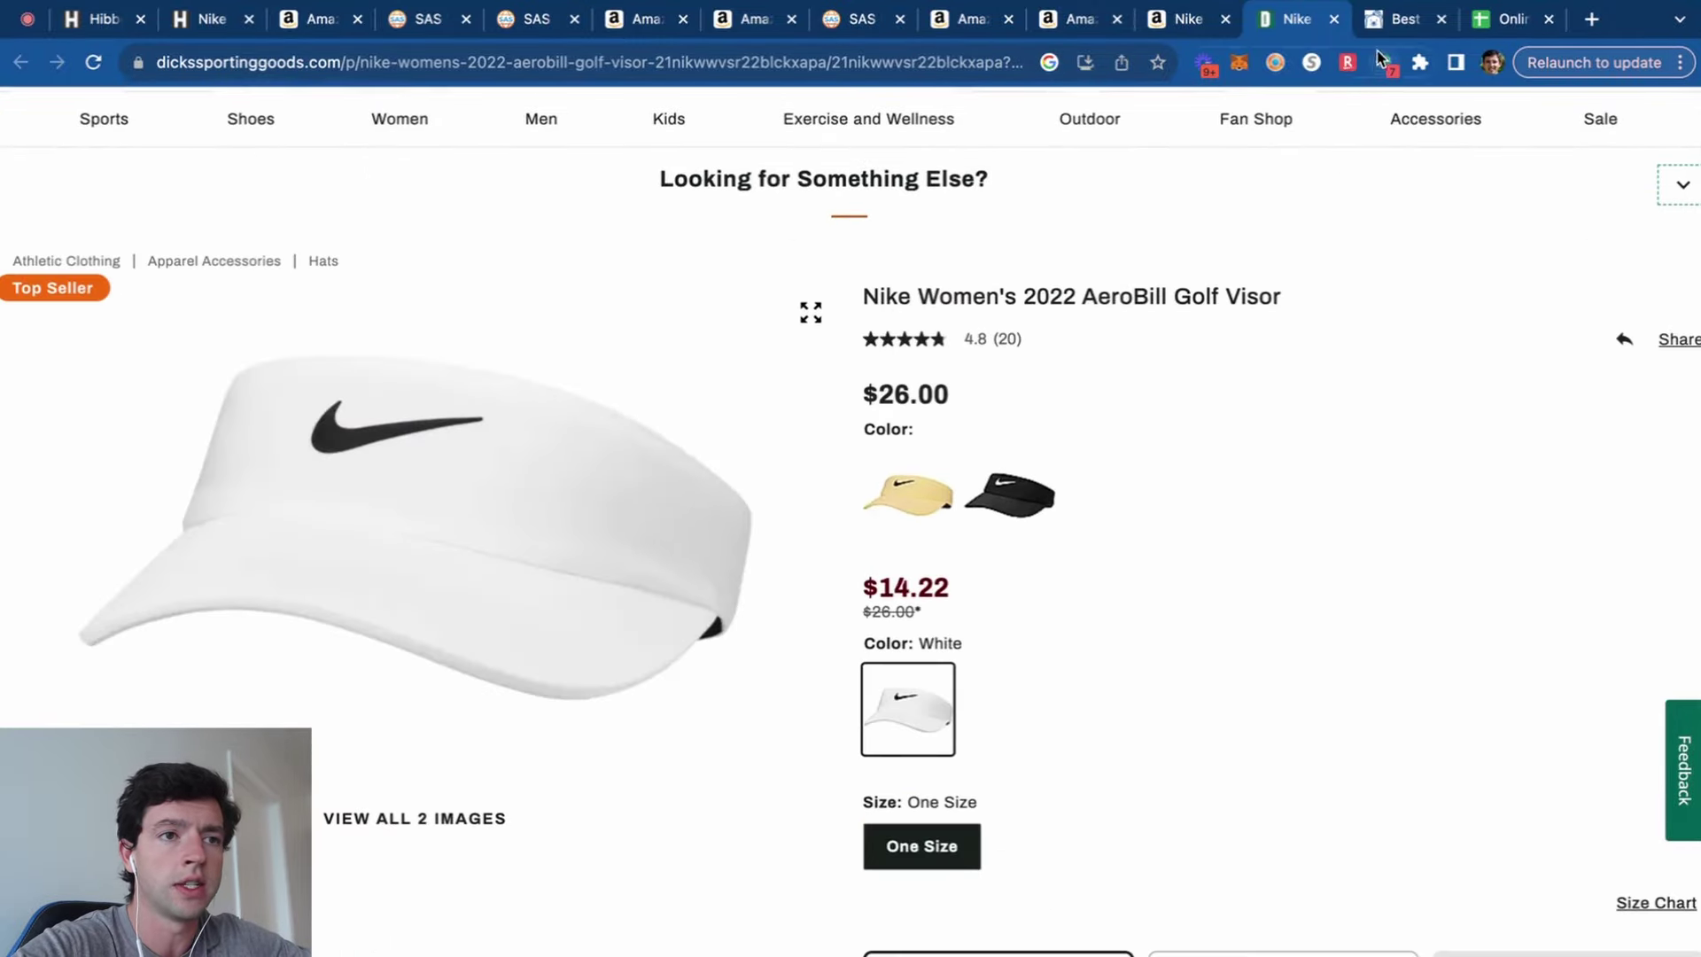
# Switch to CardBear, search for Dick's Sporting Goods and check the gift card discounts by seller.
pyautogui.click(1398, 19)
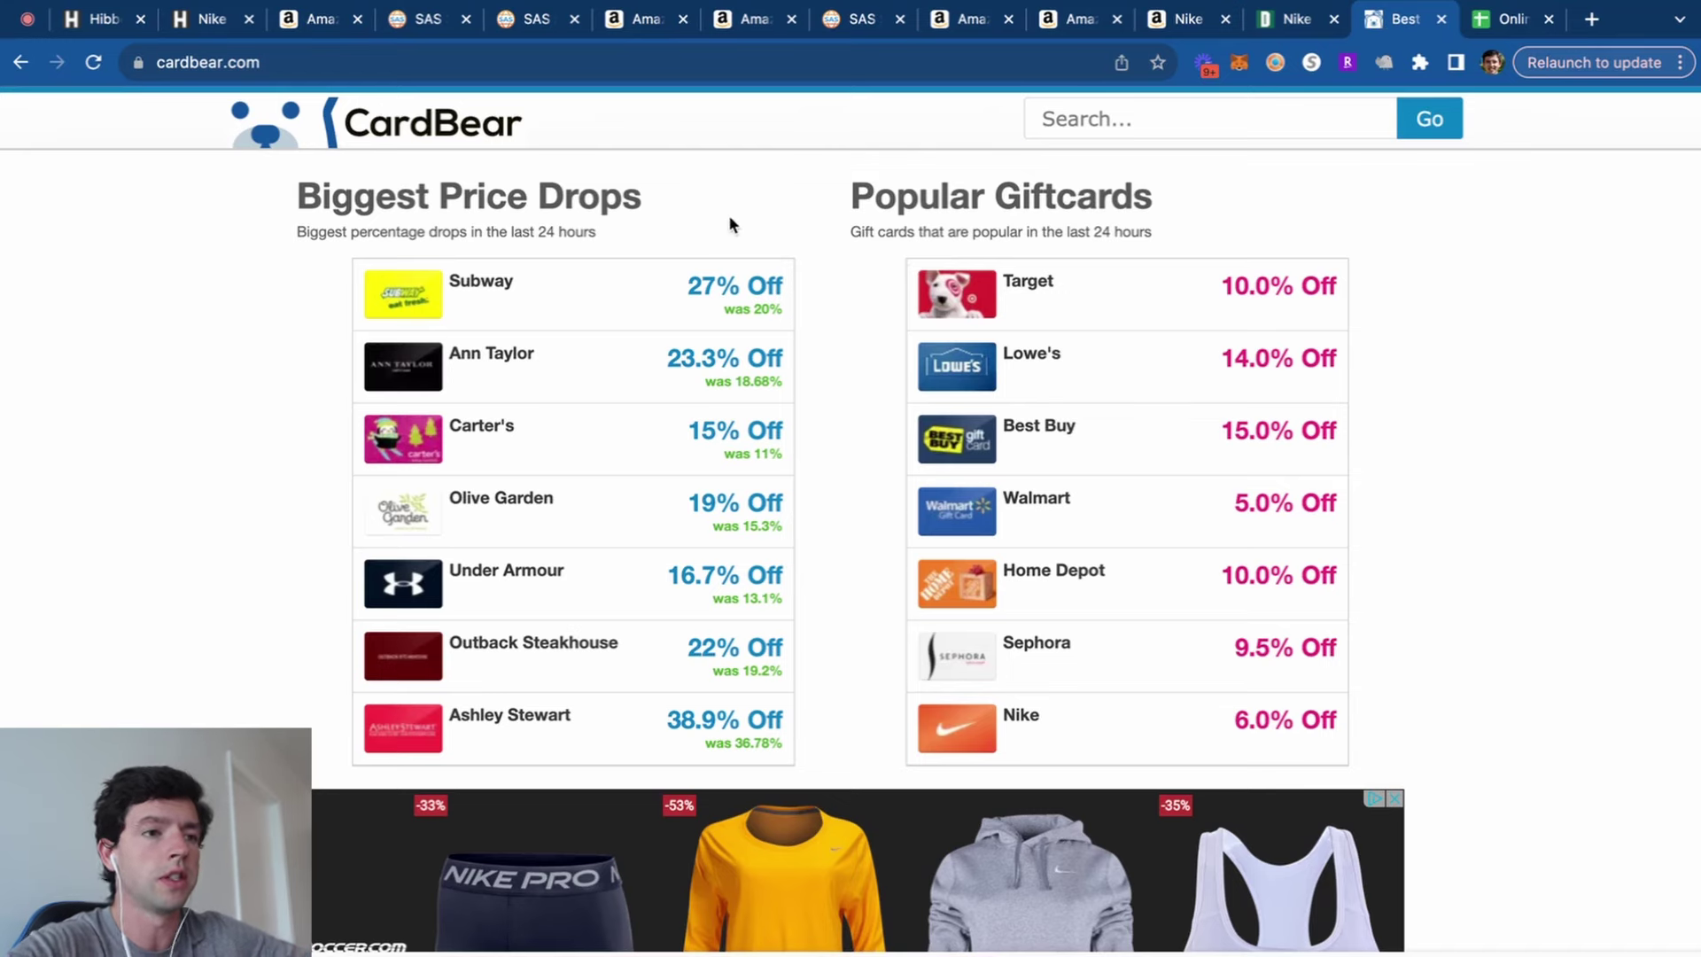
pyautogui.write('dick')
pyautogui.click(1141, 159)
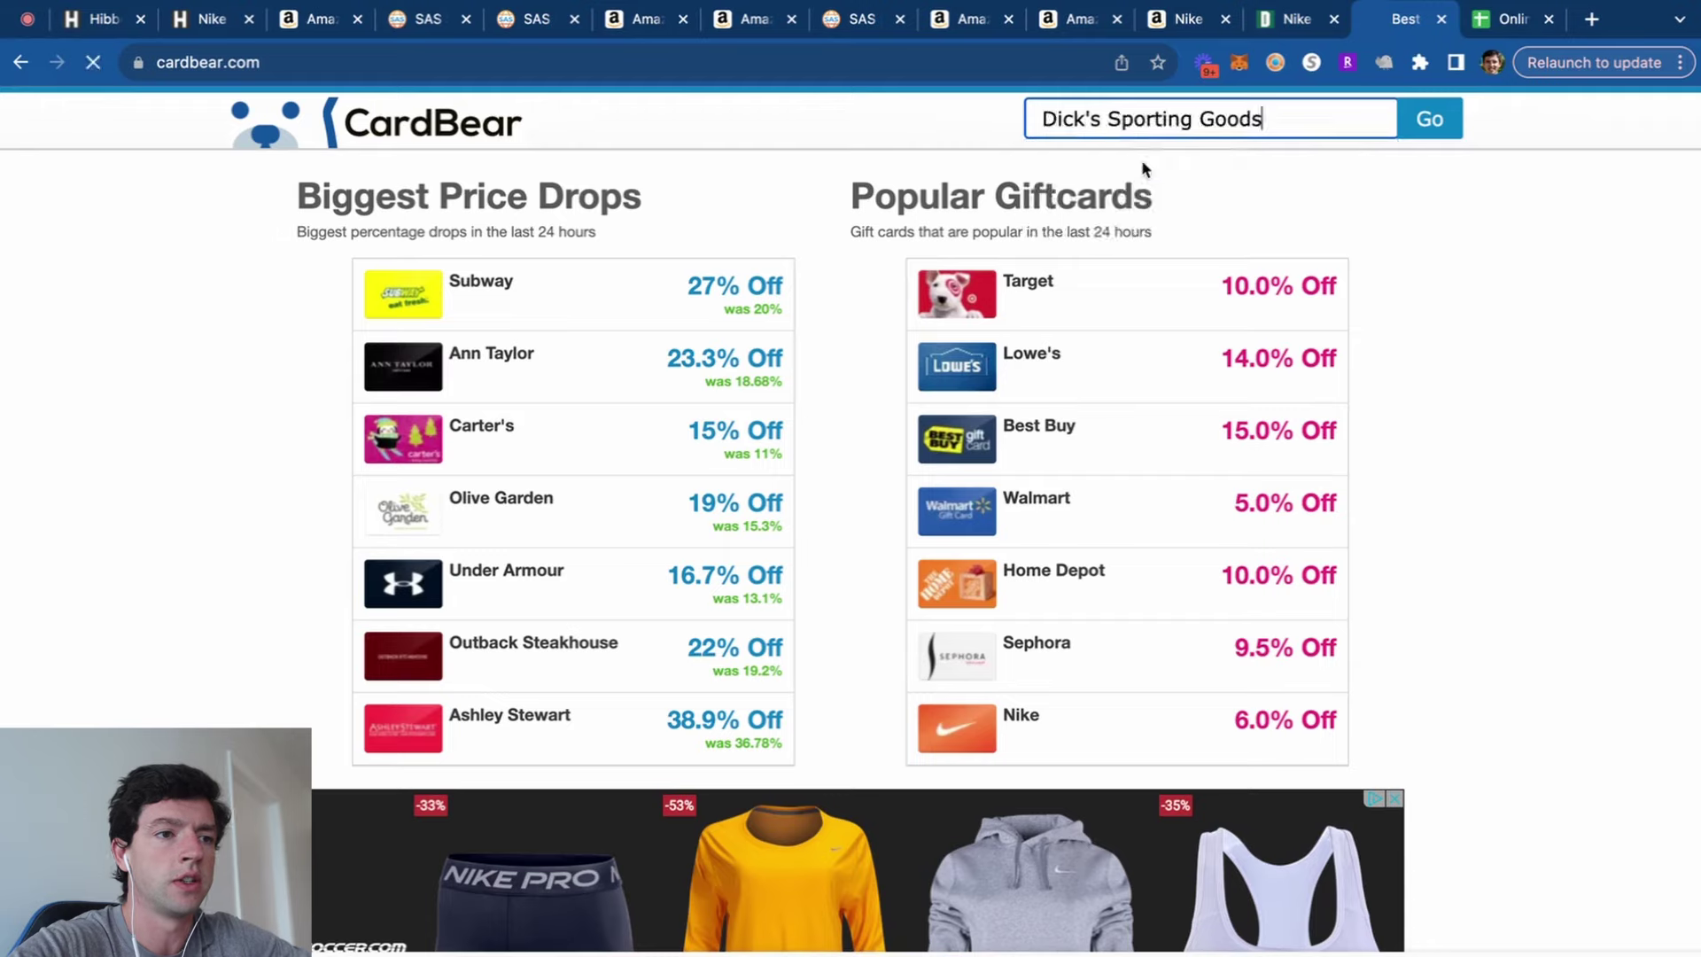
pyautogui.scroll(5, 993, 592)
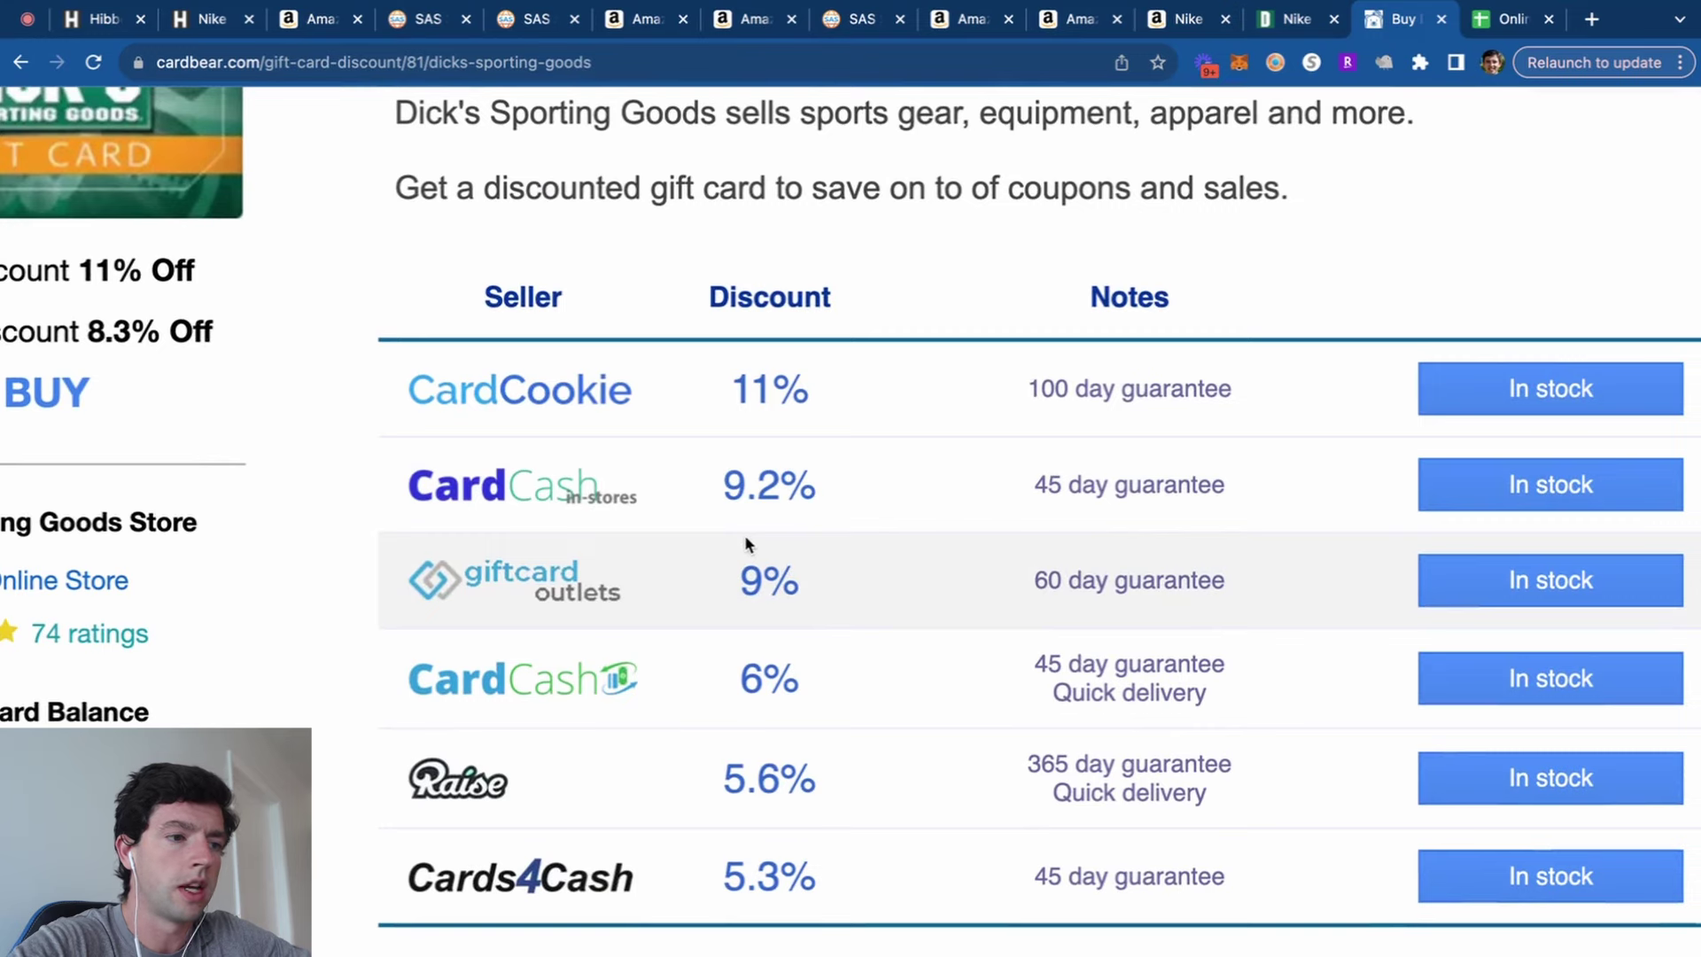
# On the visor's Amazon listing, set SellerAmp's cost price to 14.22*.91 and the sale price to 29.99.
pyautogui.click(1181, 19)
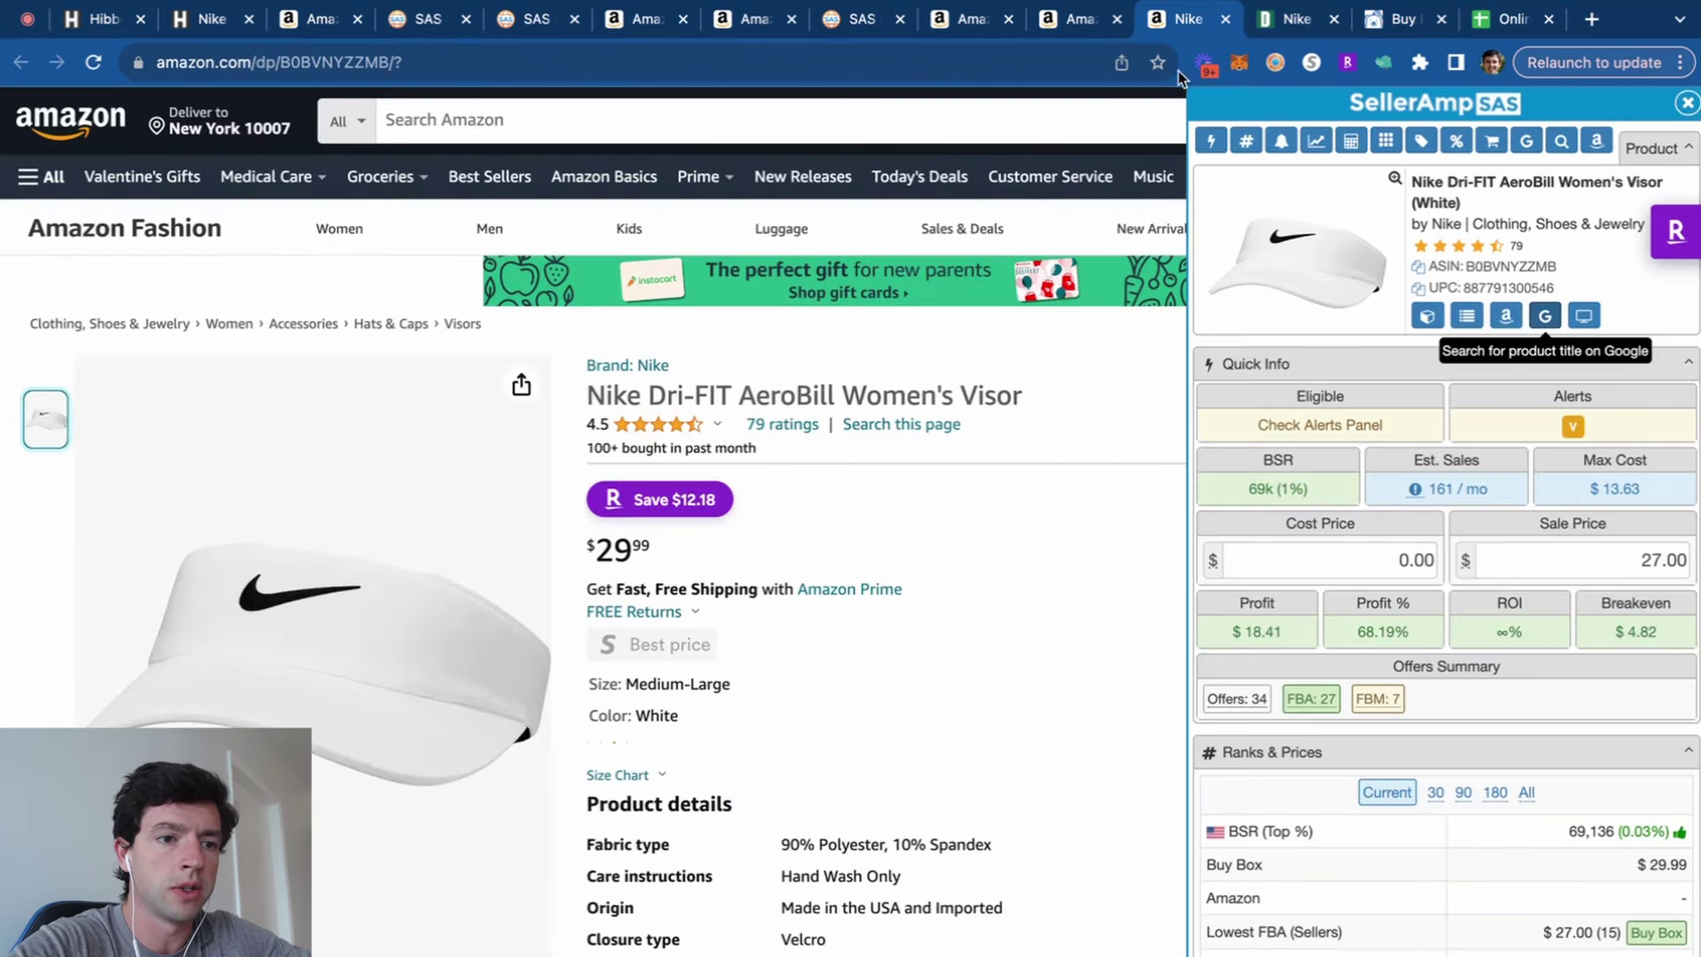
pyautogui.click(1371, 557)
pyautogui.write('14.22')
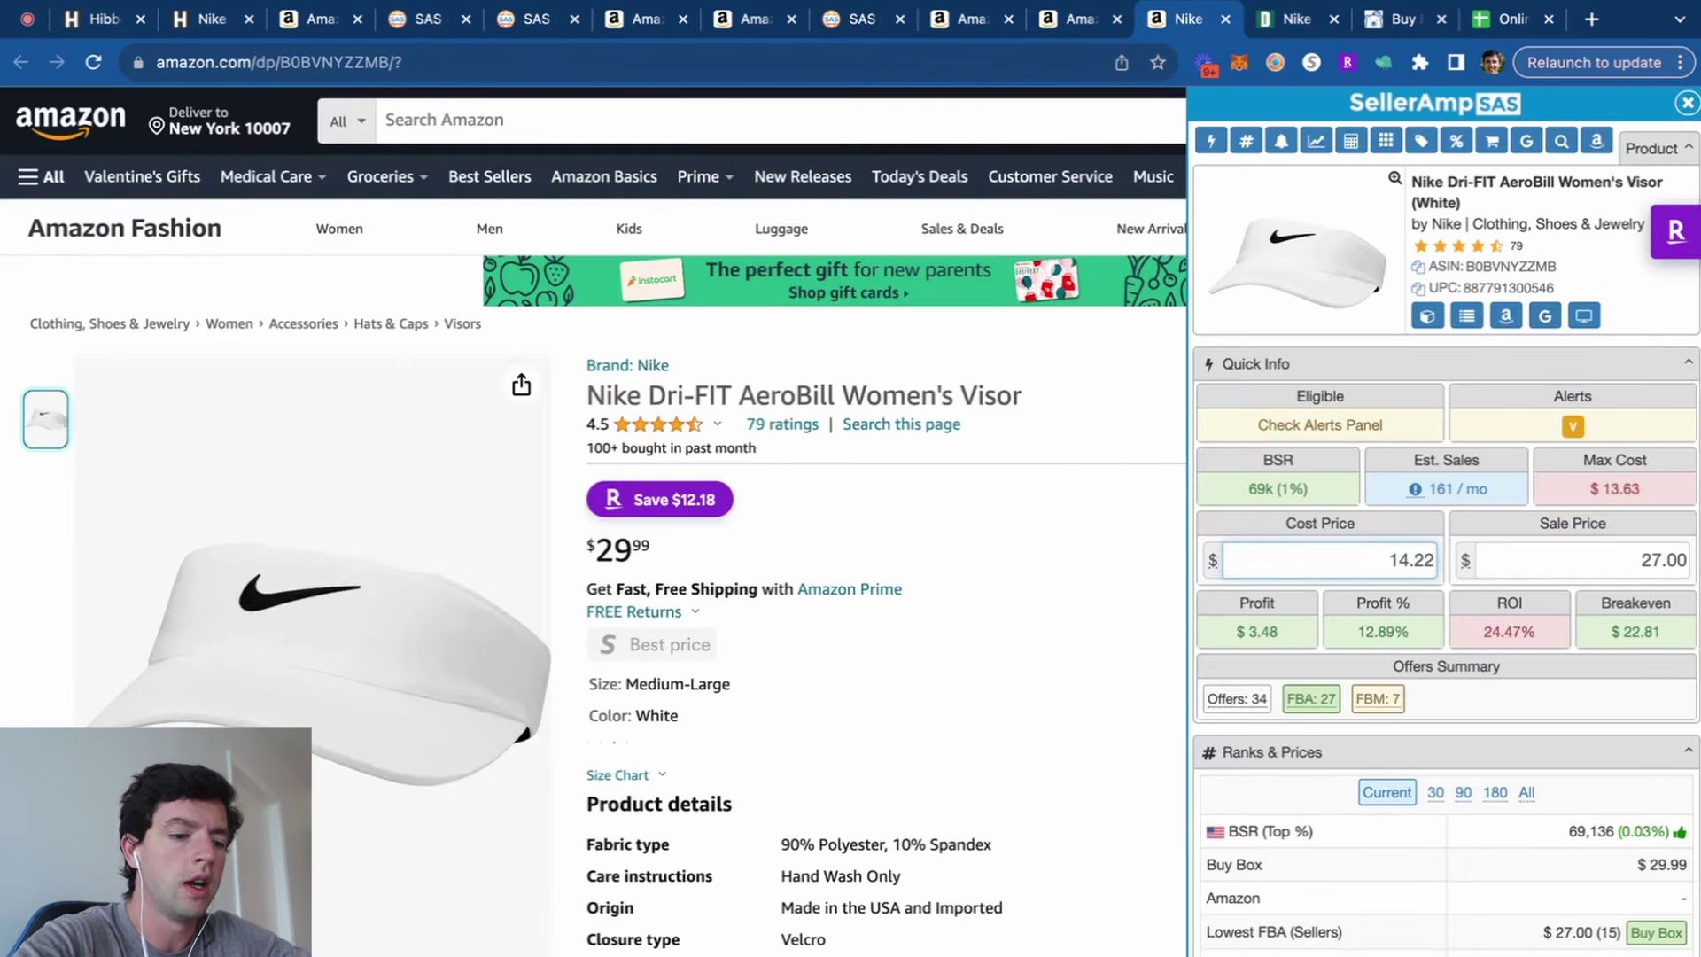
pyautogui.write('*')
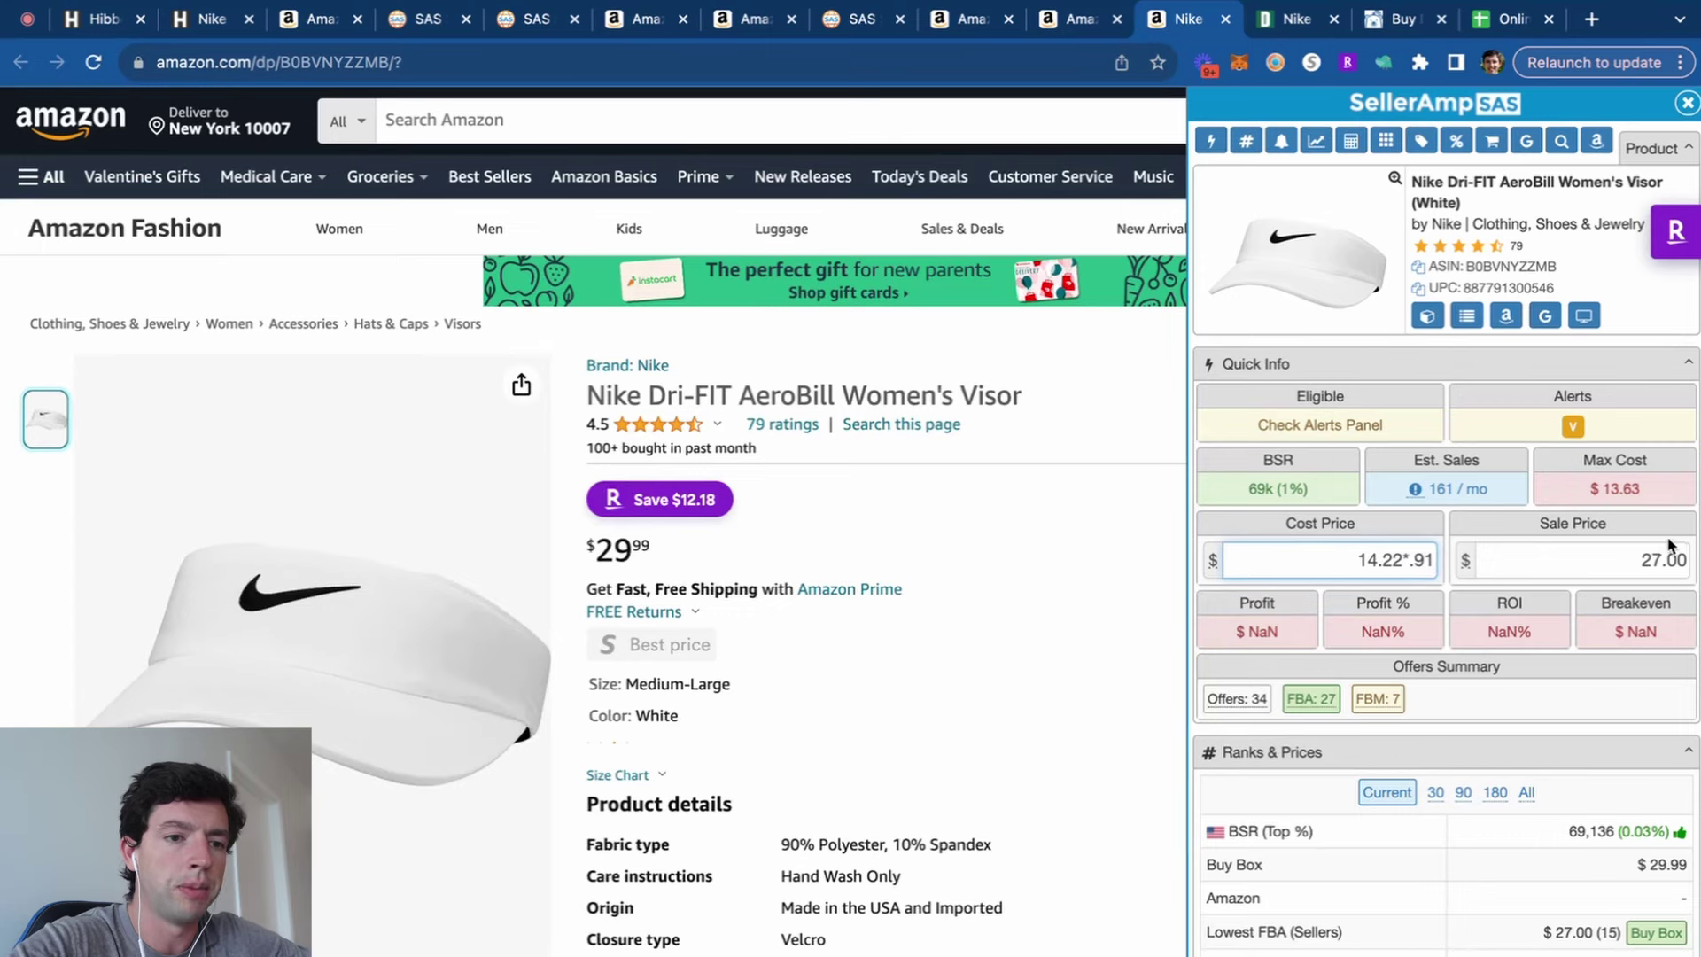
pyautogui.scroll(5, 1673, 545)
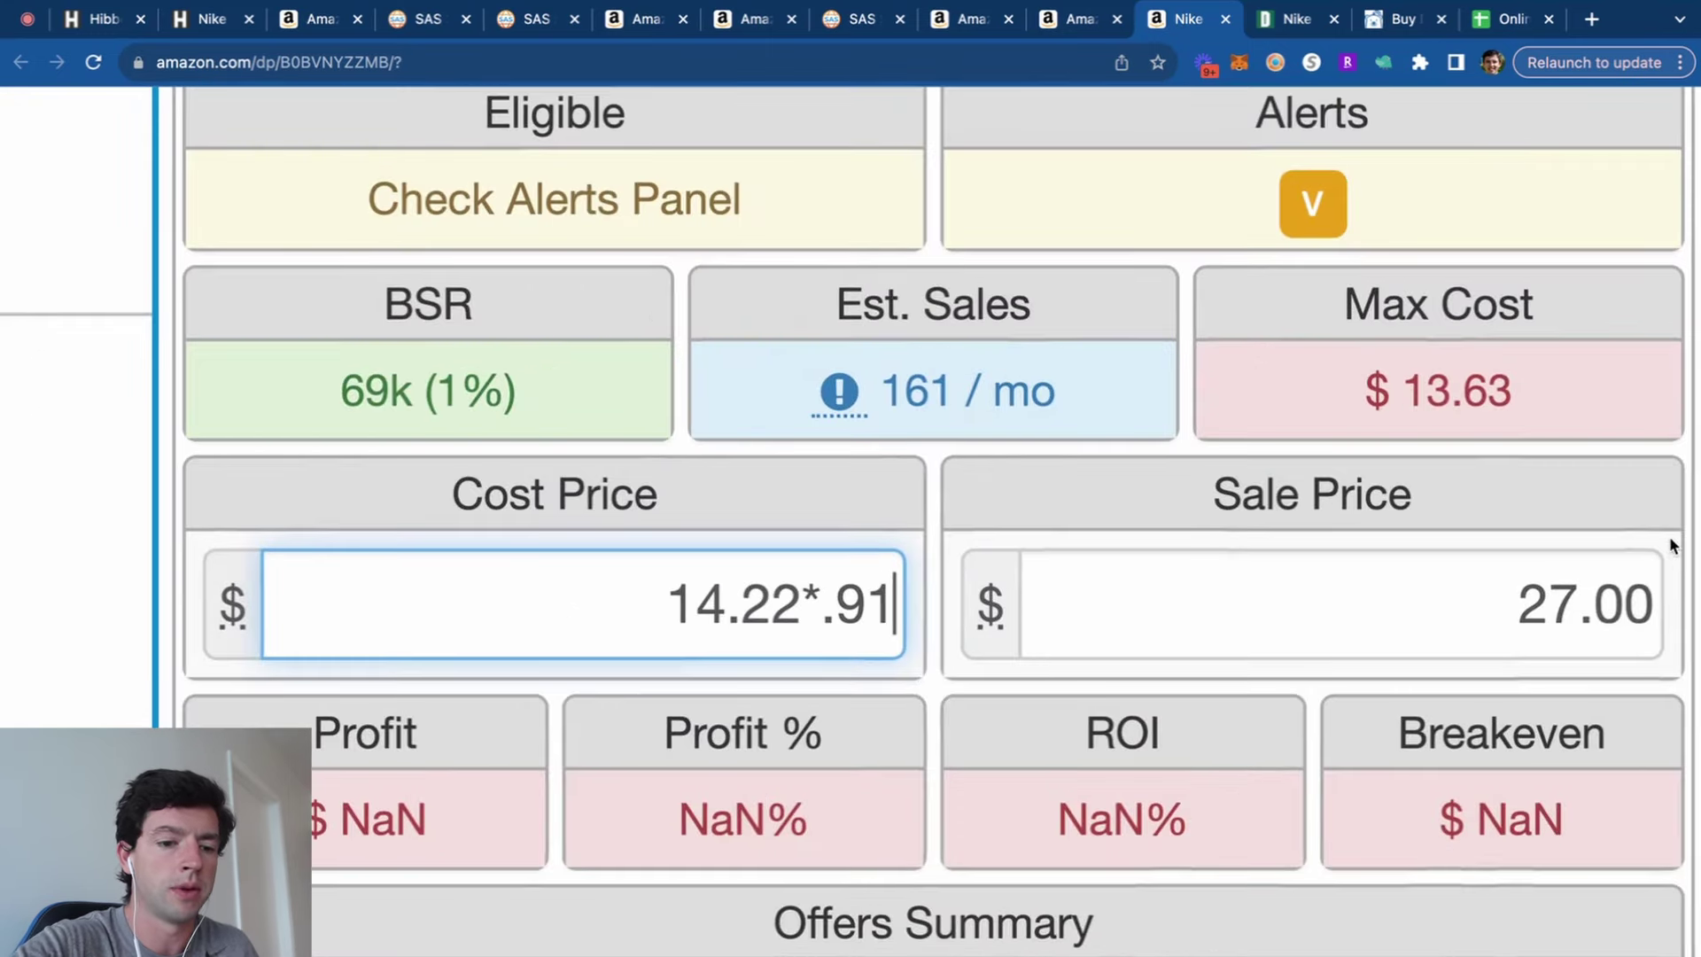
pyautogui.press('Return')
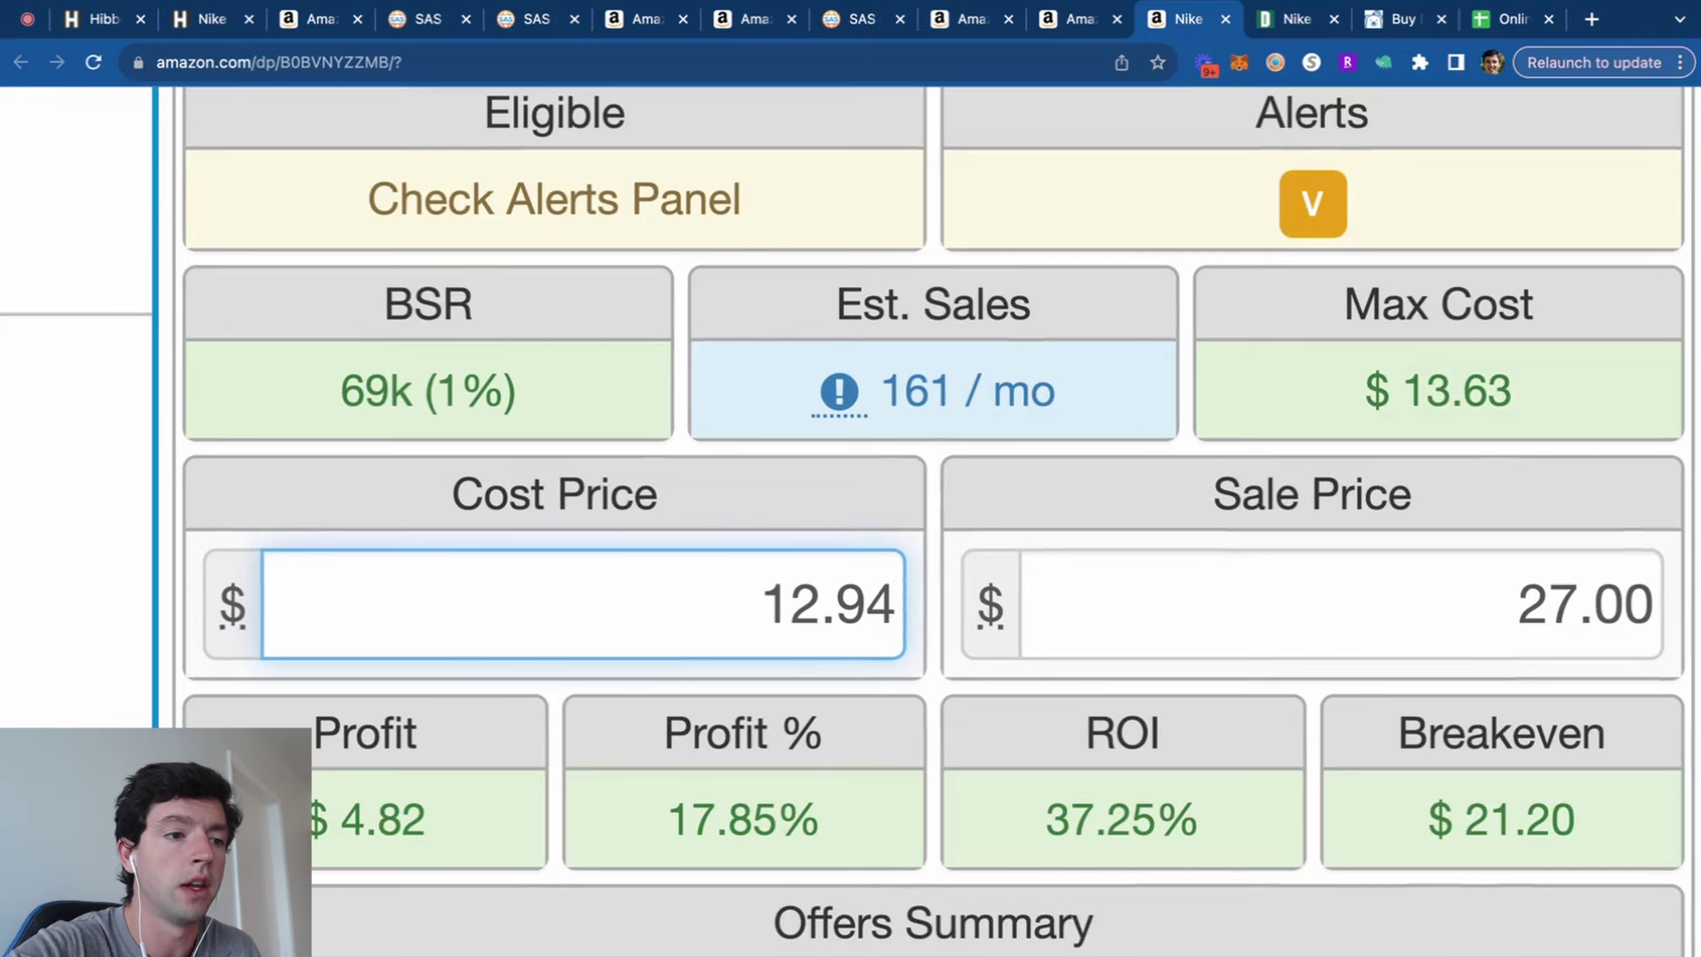
pyautogui.scroll(-5, 1637, 541)
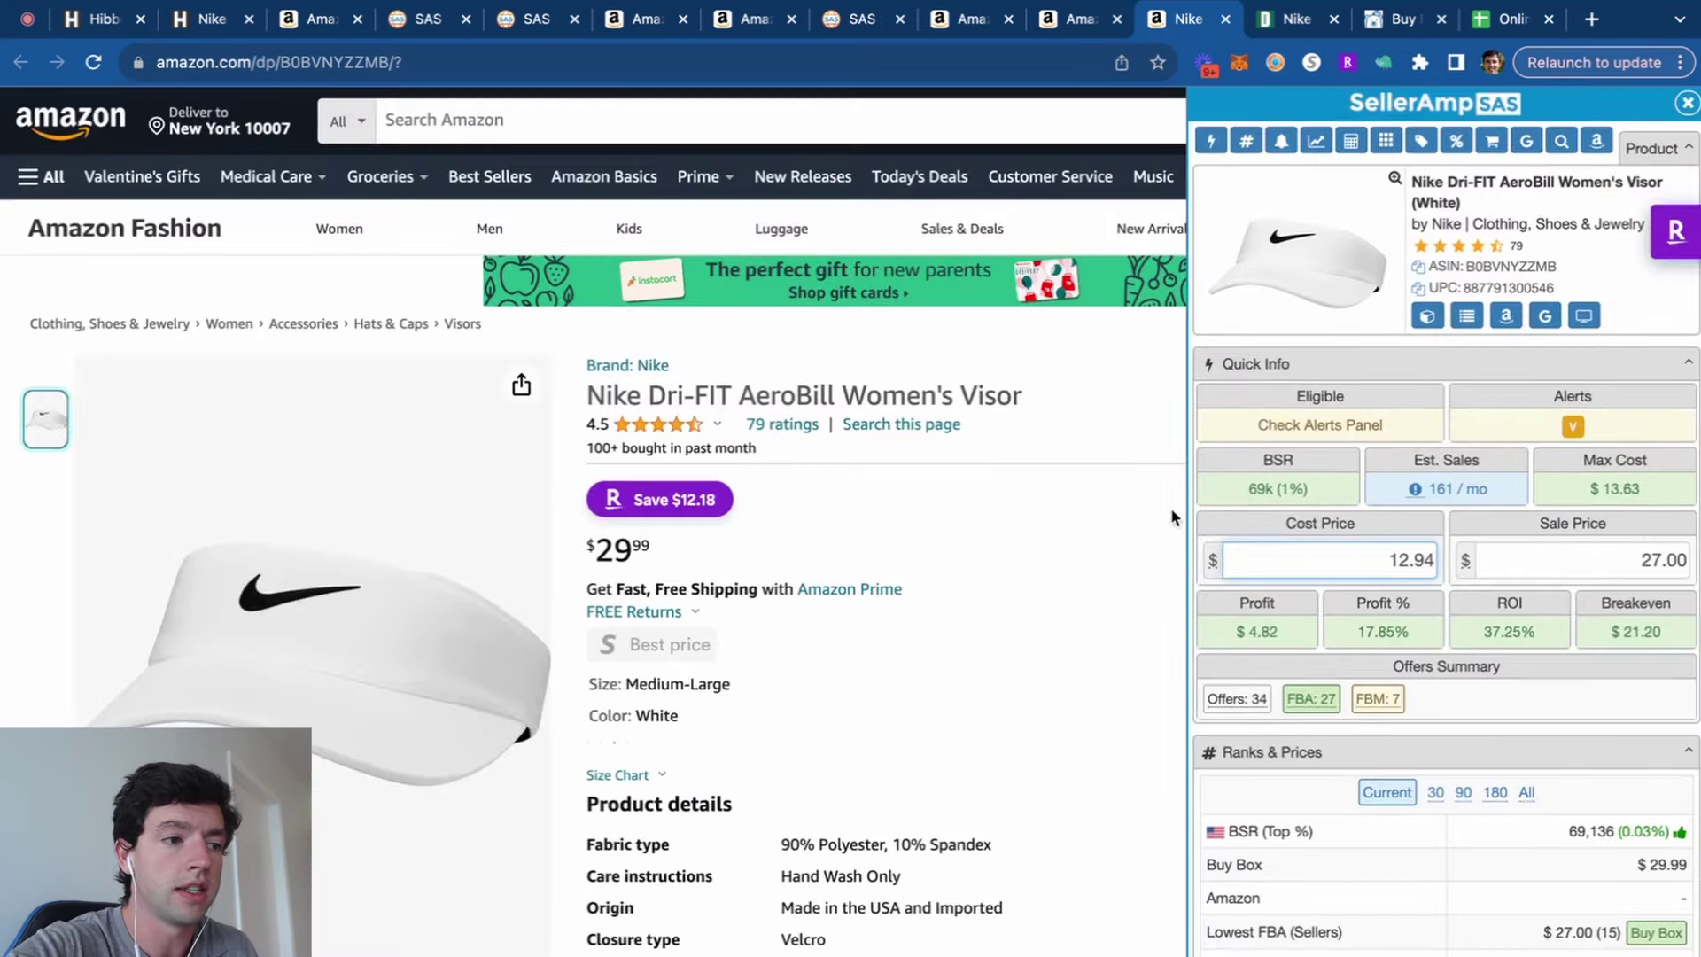
pyautogui.press('Tab')
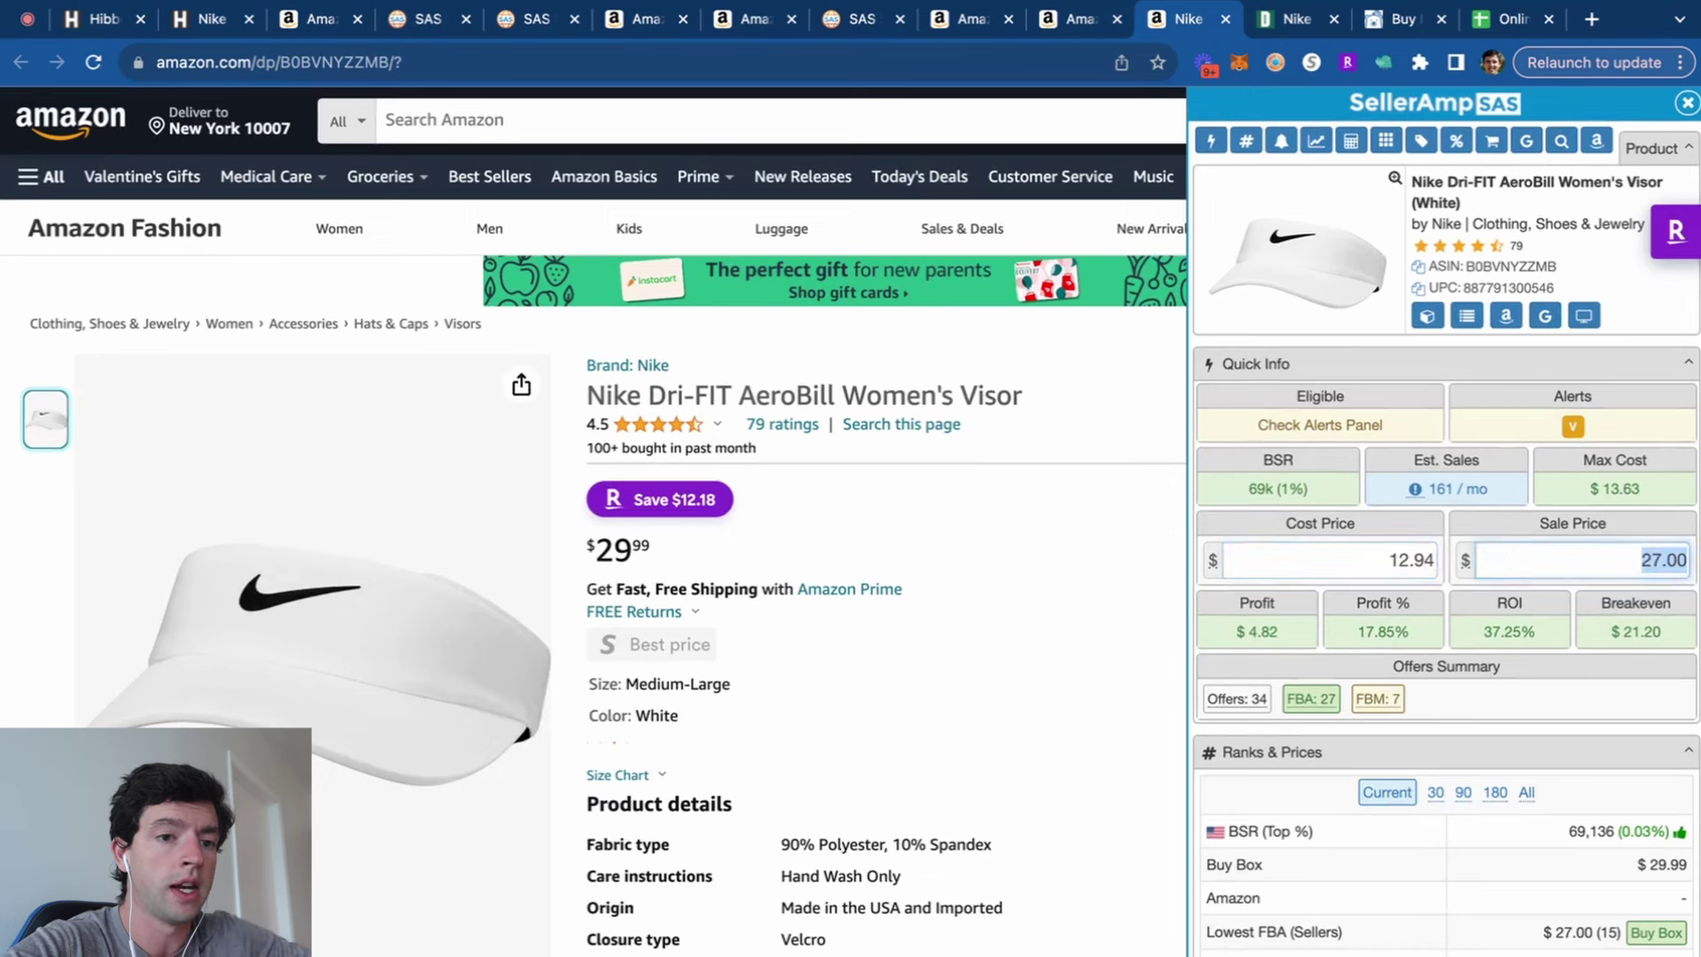
pyautogui.write('29.99')
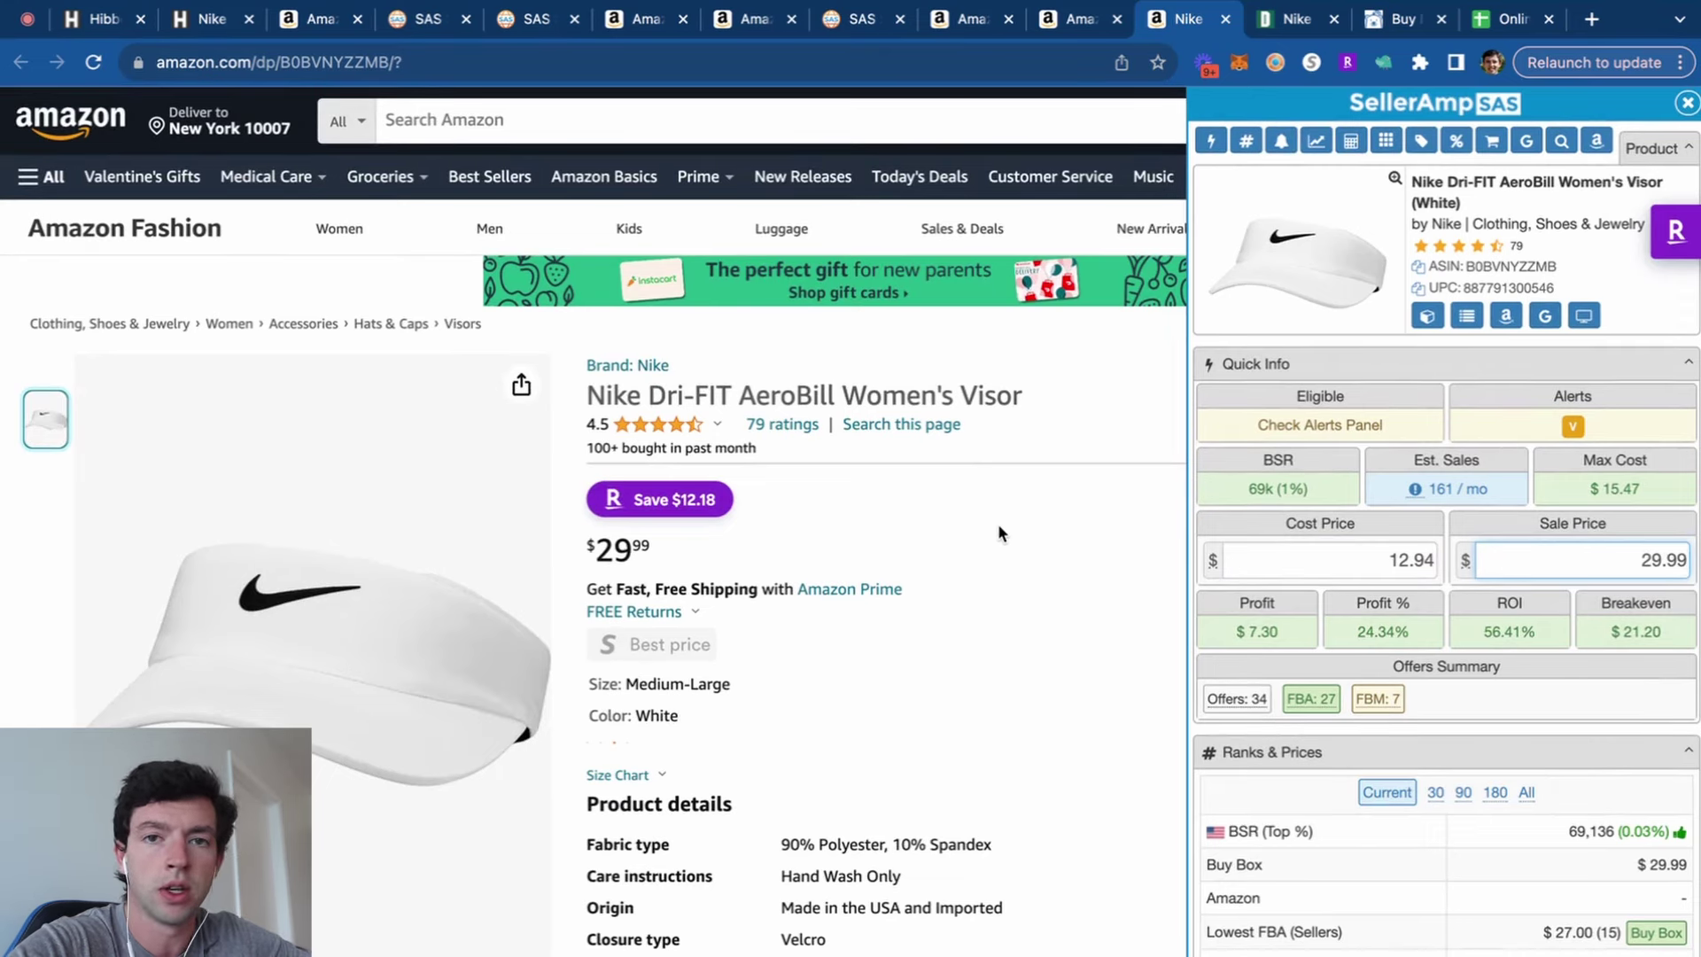
# Examine the visor's Keepa price, sales rank and new offer count history with the range set to All (360 days).
pyautogui.scroll(-10, 999, 533)
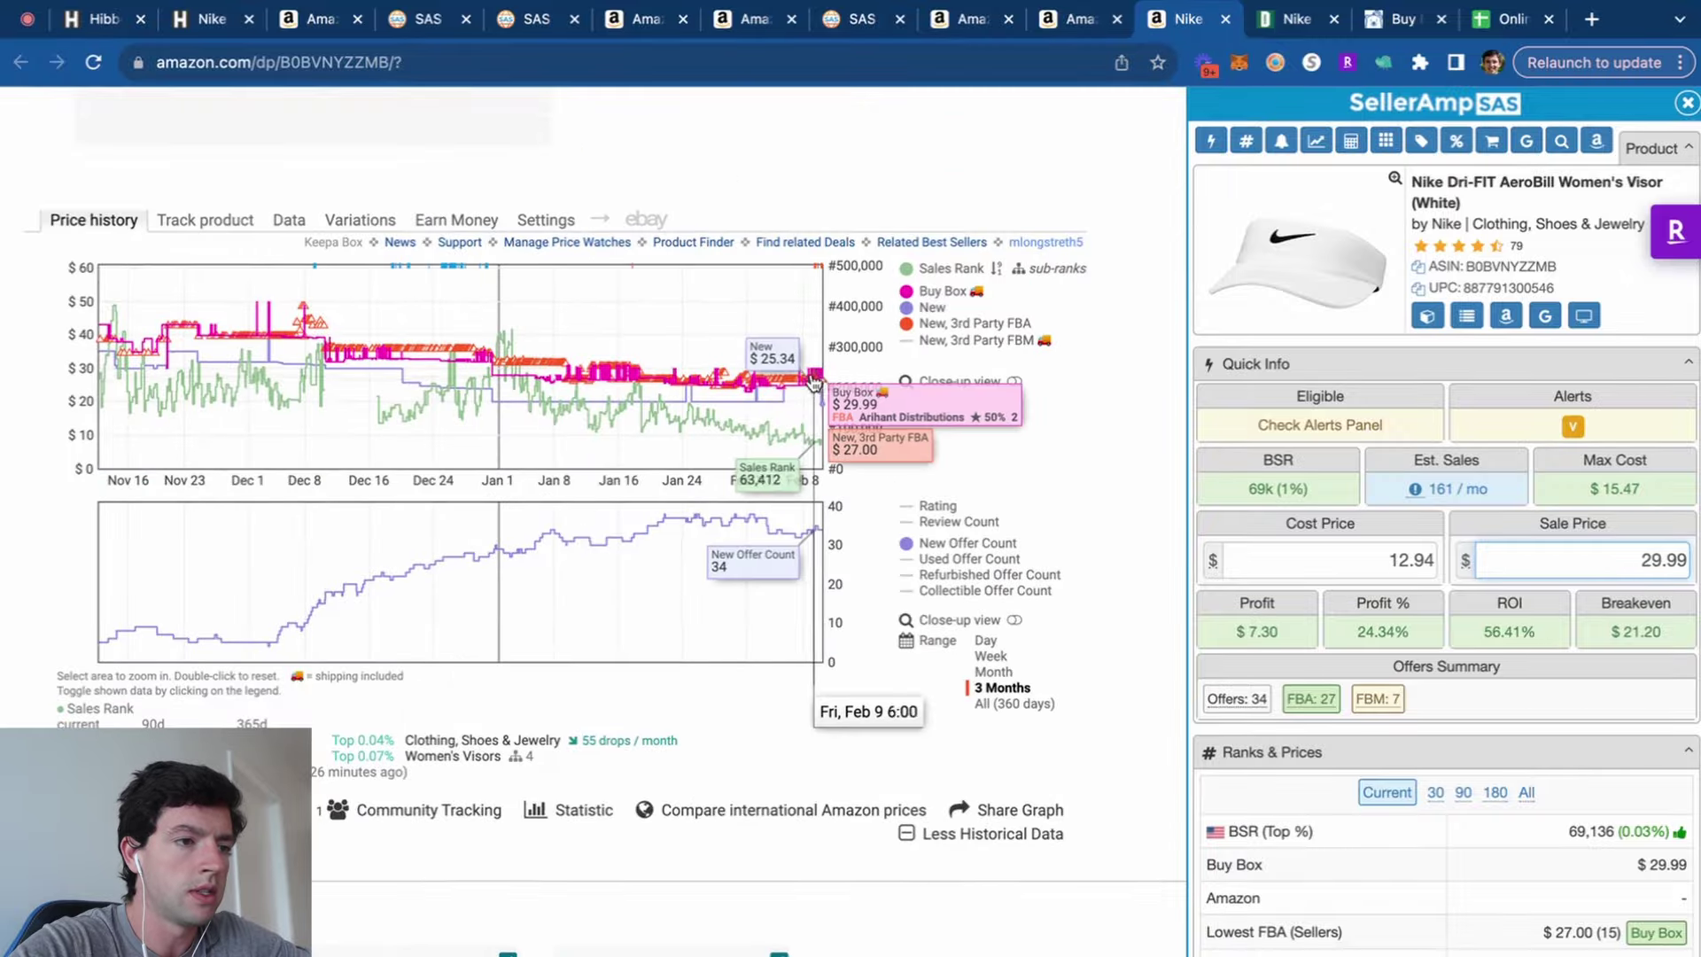
pyautogui.scroll(5, 813, 380)
pyautogui.scroll(-5, 823, 373)
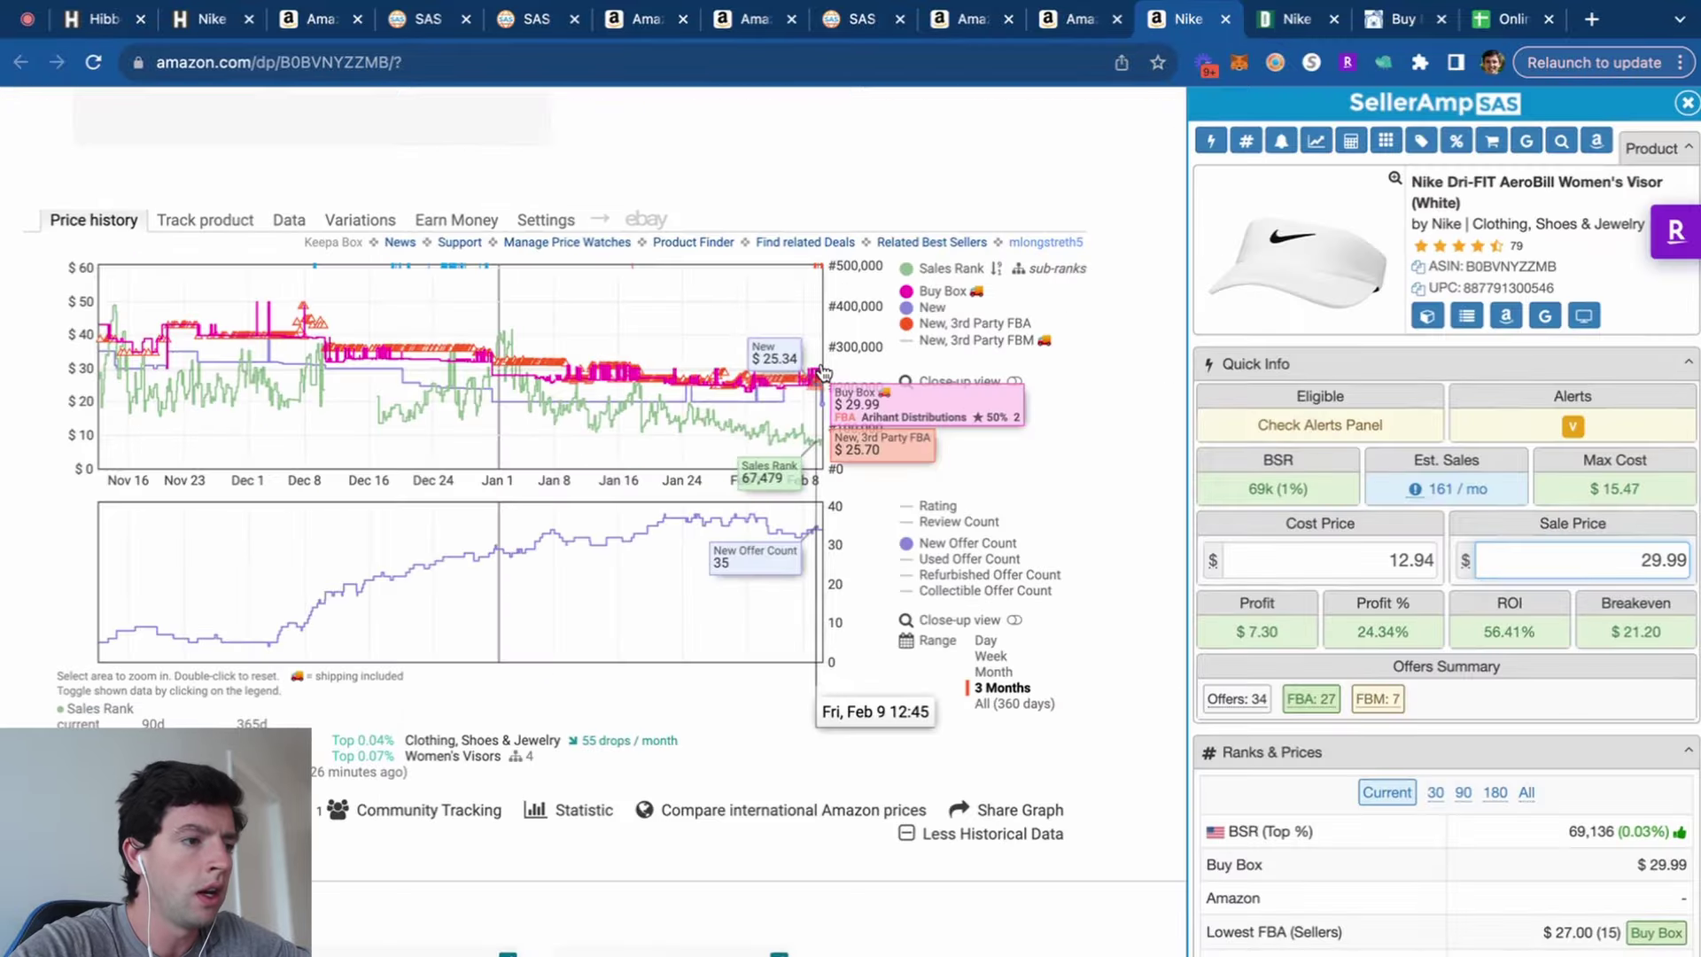
pyautogui.click(1011, 704)
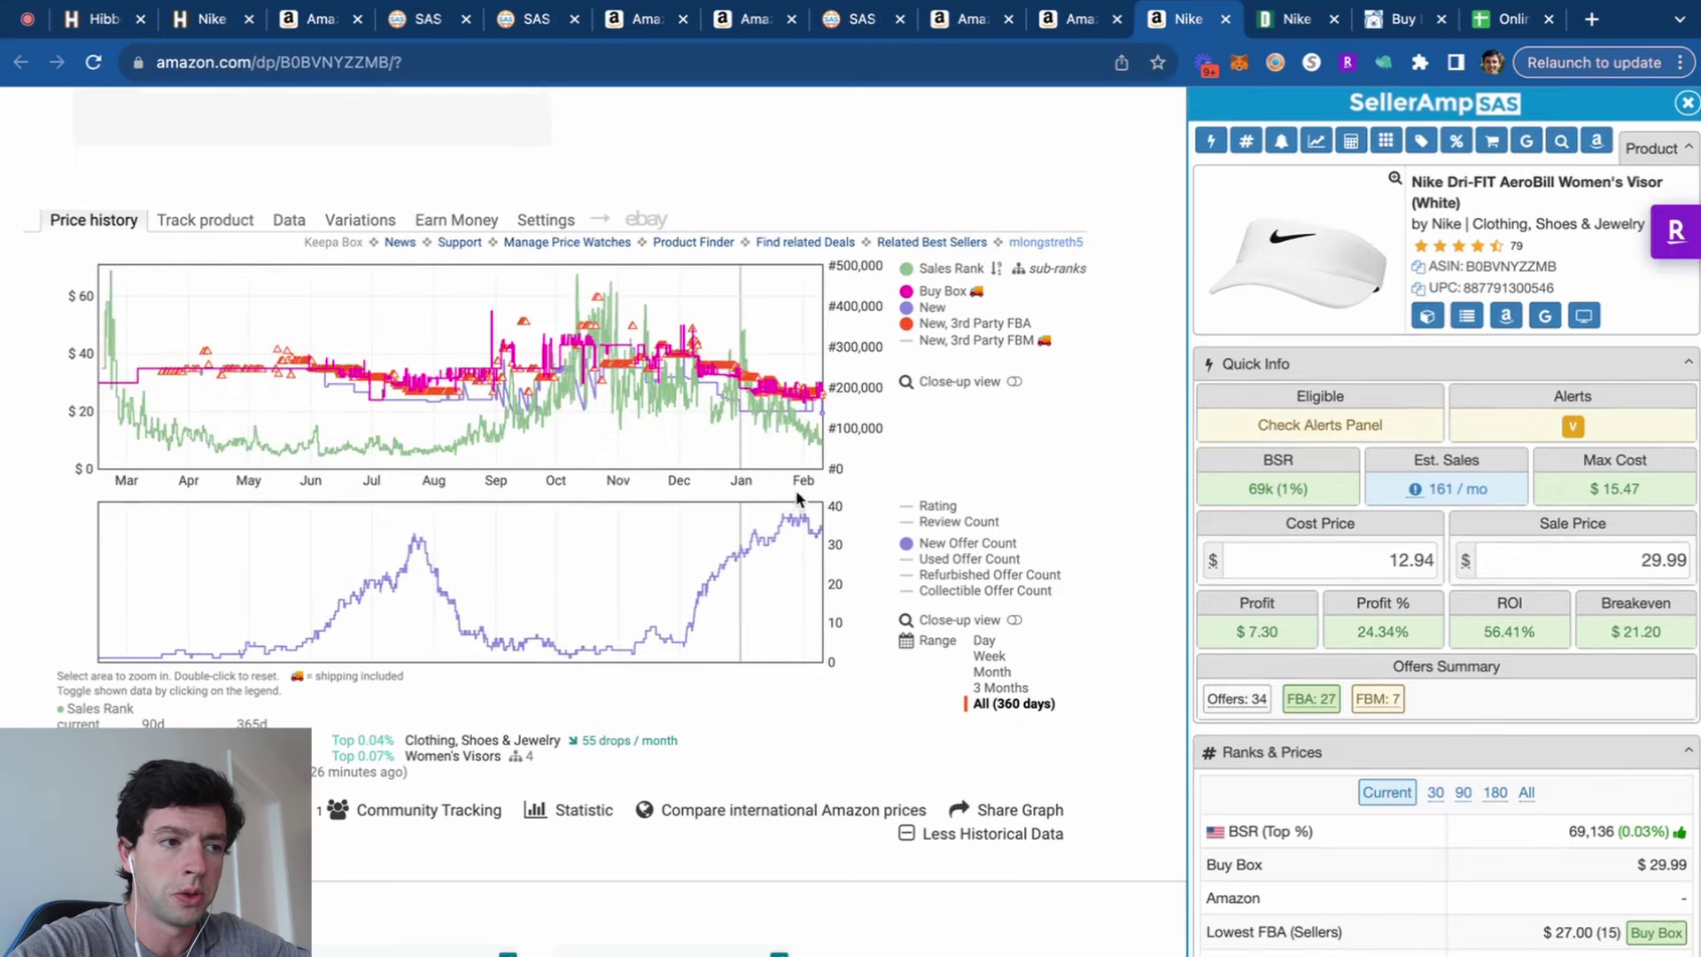
pyautogui.scroll(5, 786, 505)
pyautogui.scroll(3, 780, 532)
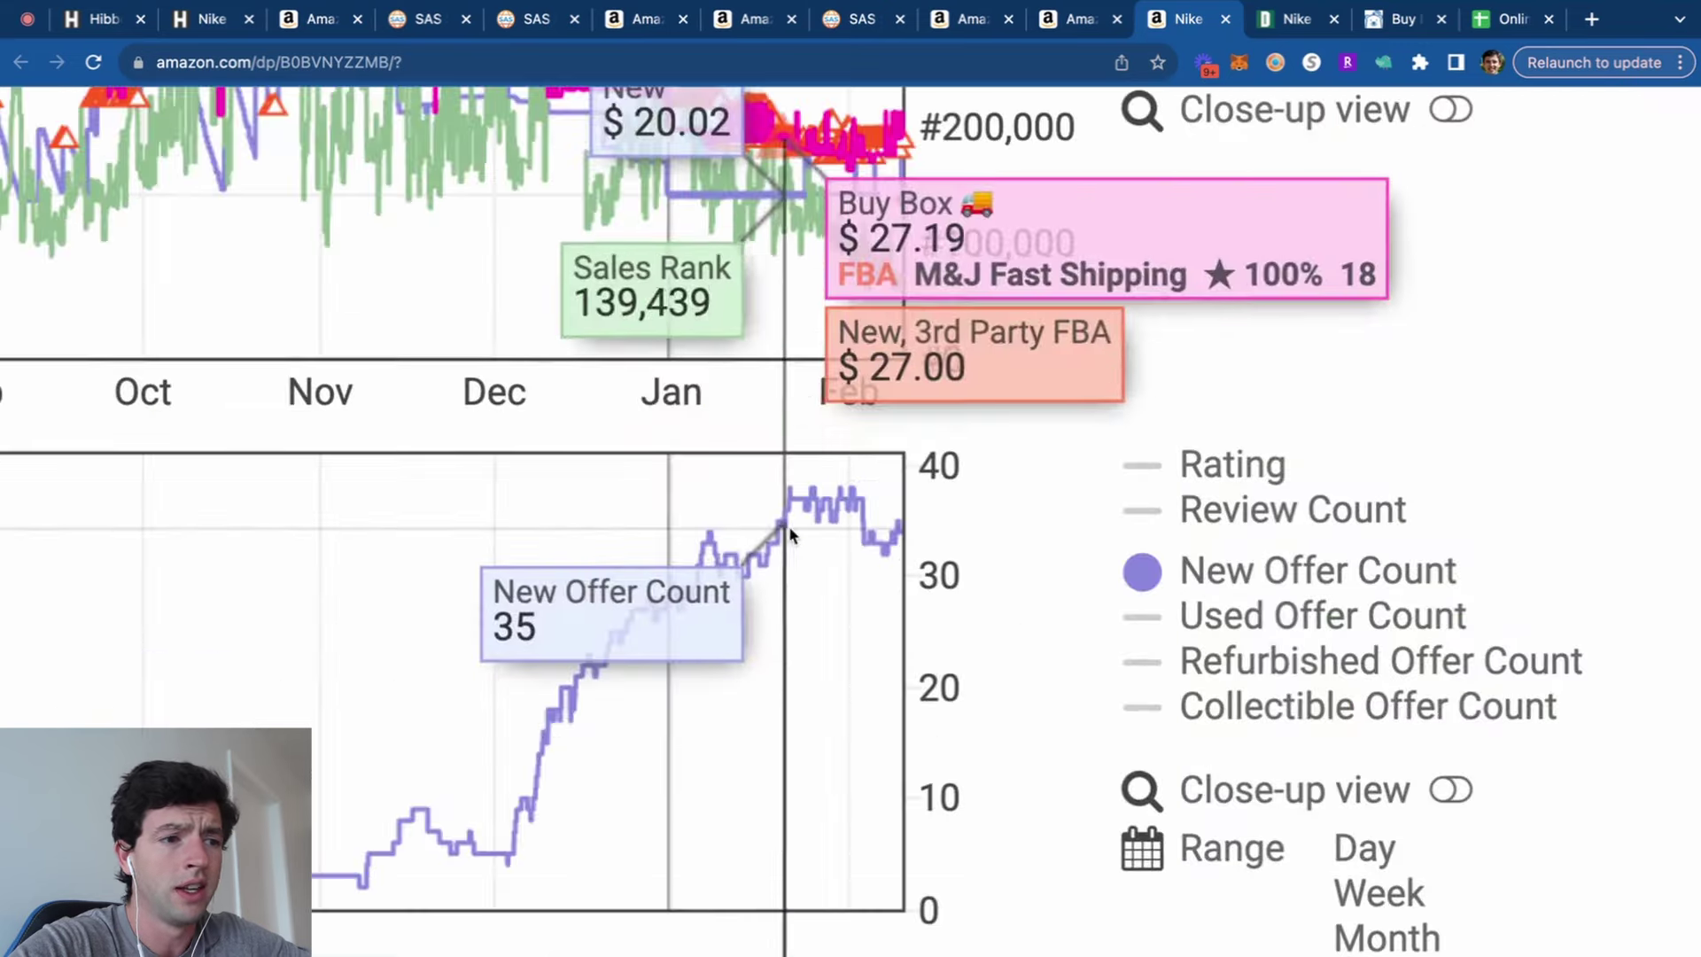
pyautogui.scroll(-5, 849, 536)
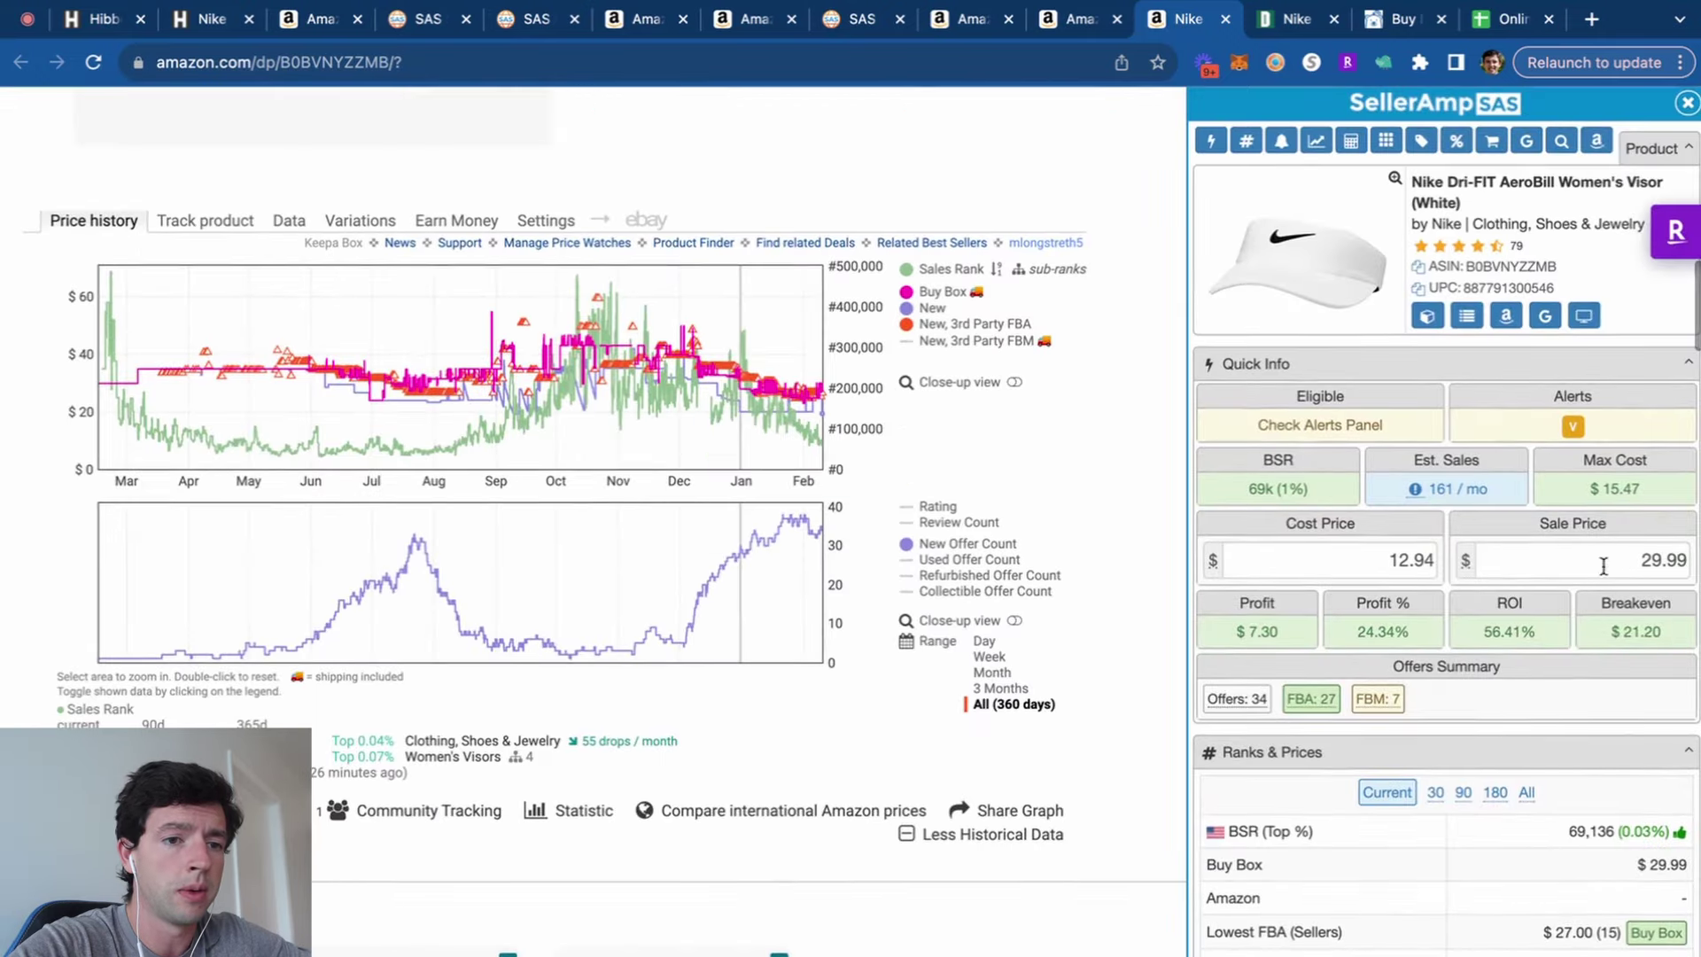
# Set the visor's sale price in SellerAmp to 27.
pyautogui.tripleClick(1604, 566)
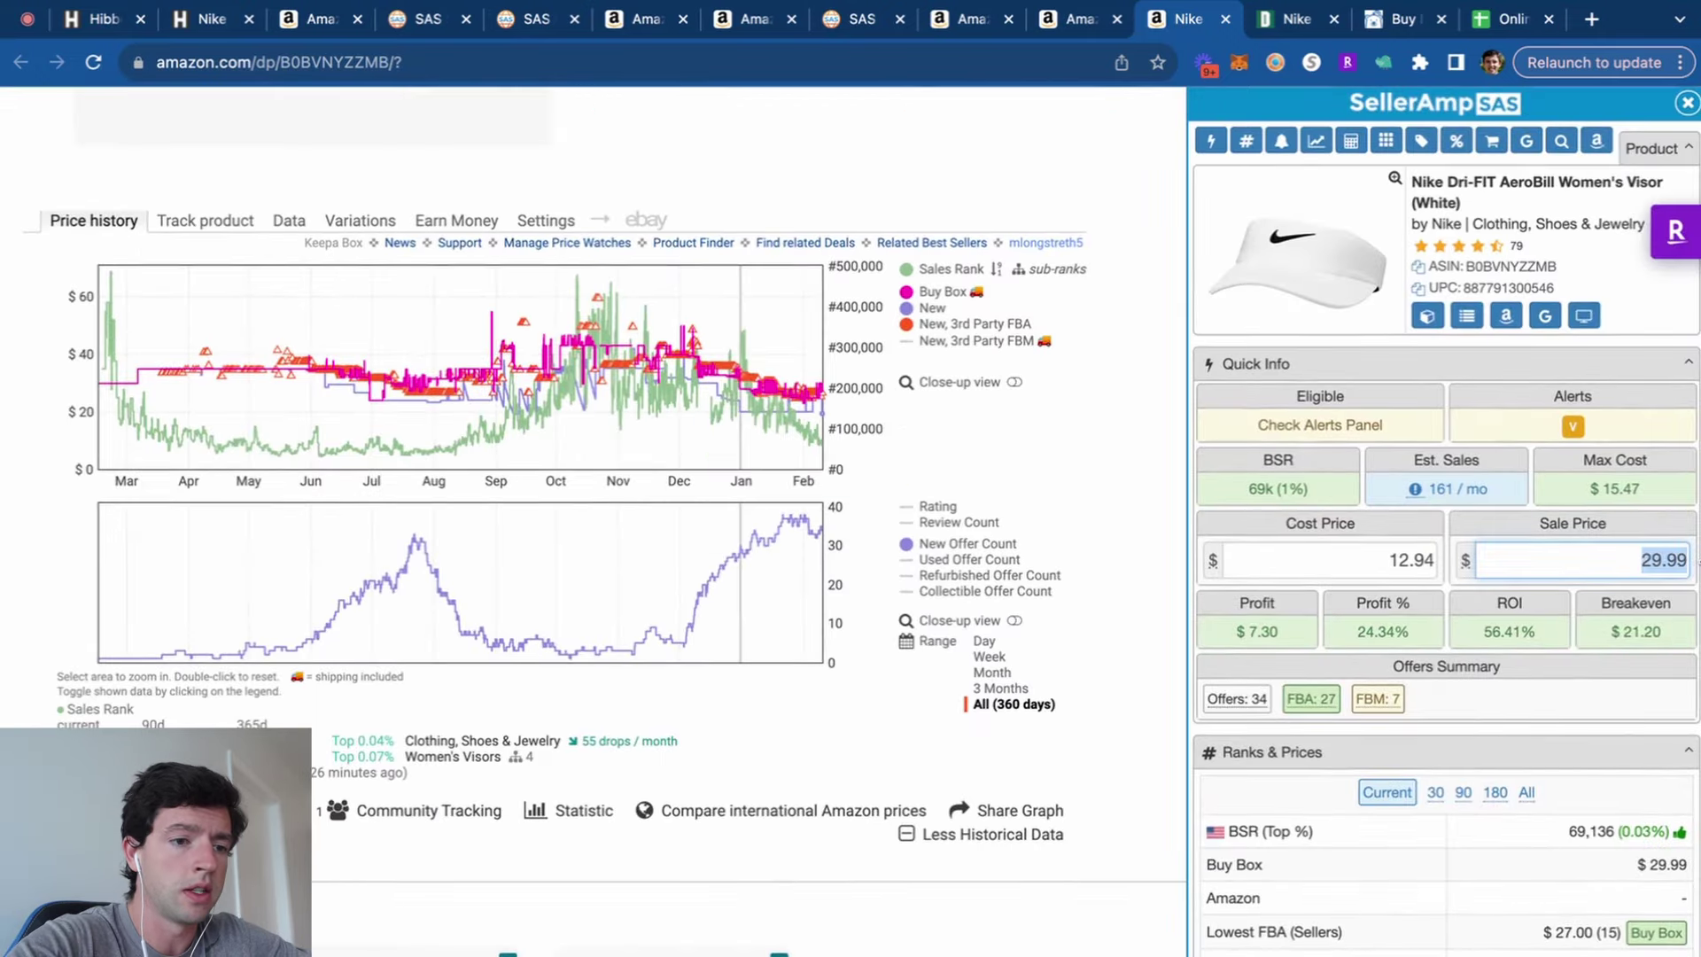
pyautogui.write('27')
pyautogui.click(1673, 527)
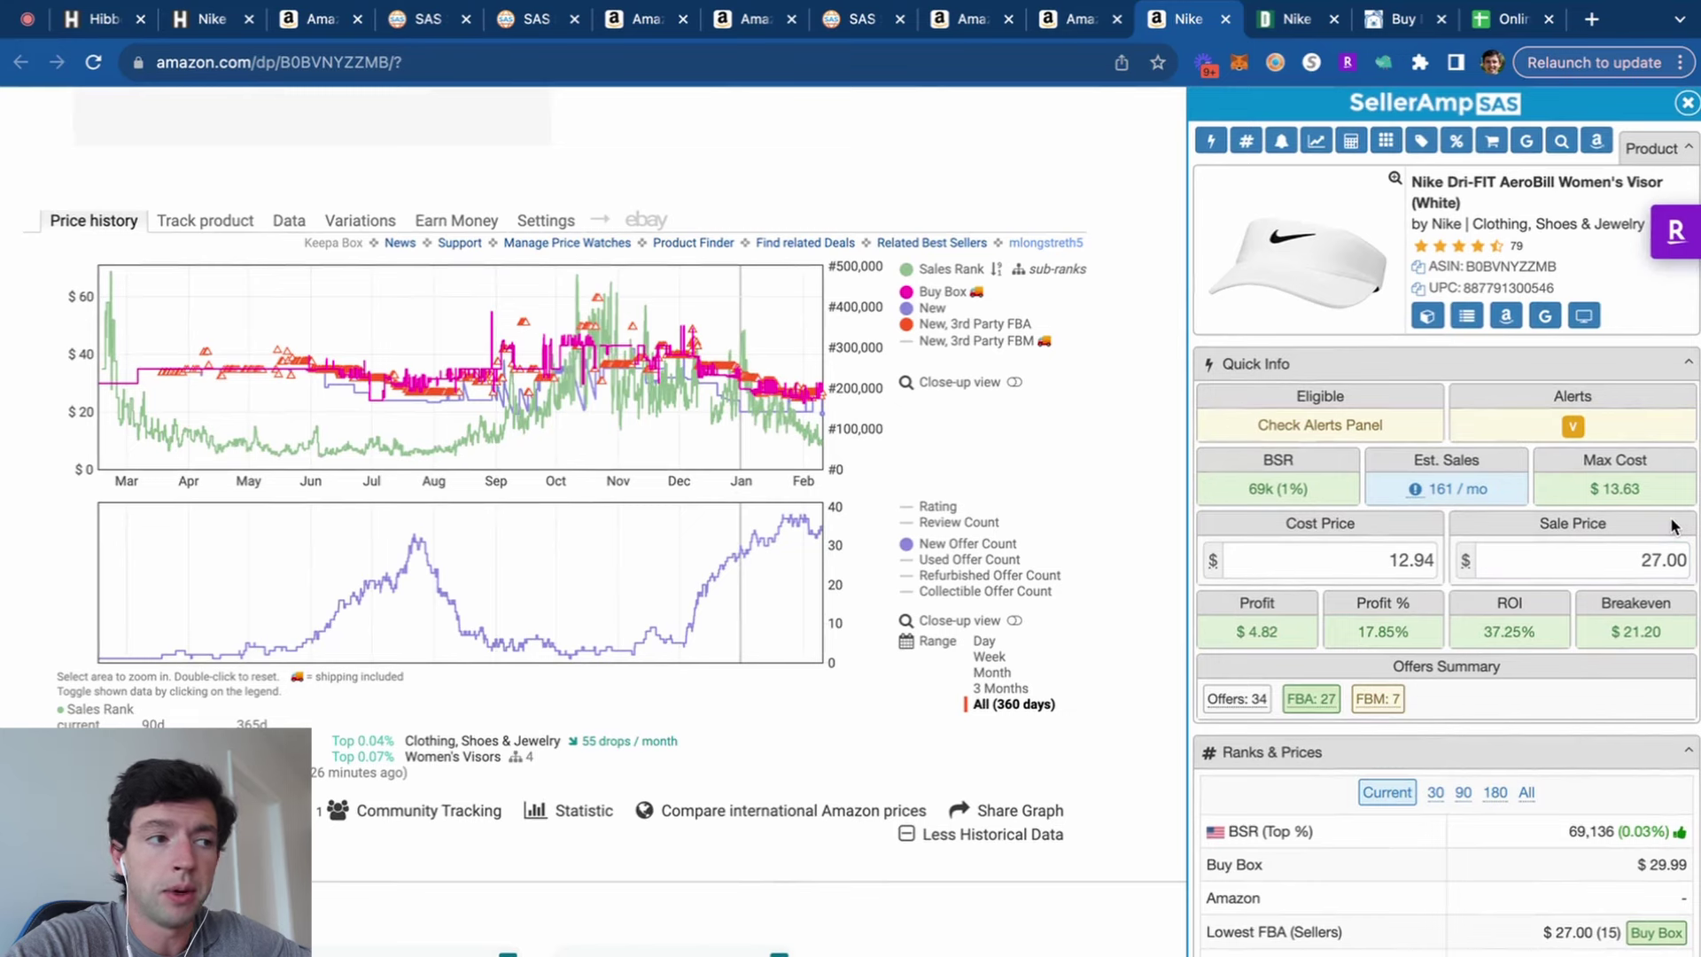
# Check the visor's Buy Box and sales rank averages in Keepa's product details.
pyautogui.click(285, 226)
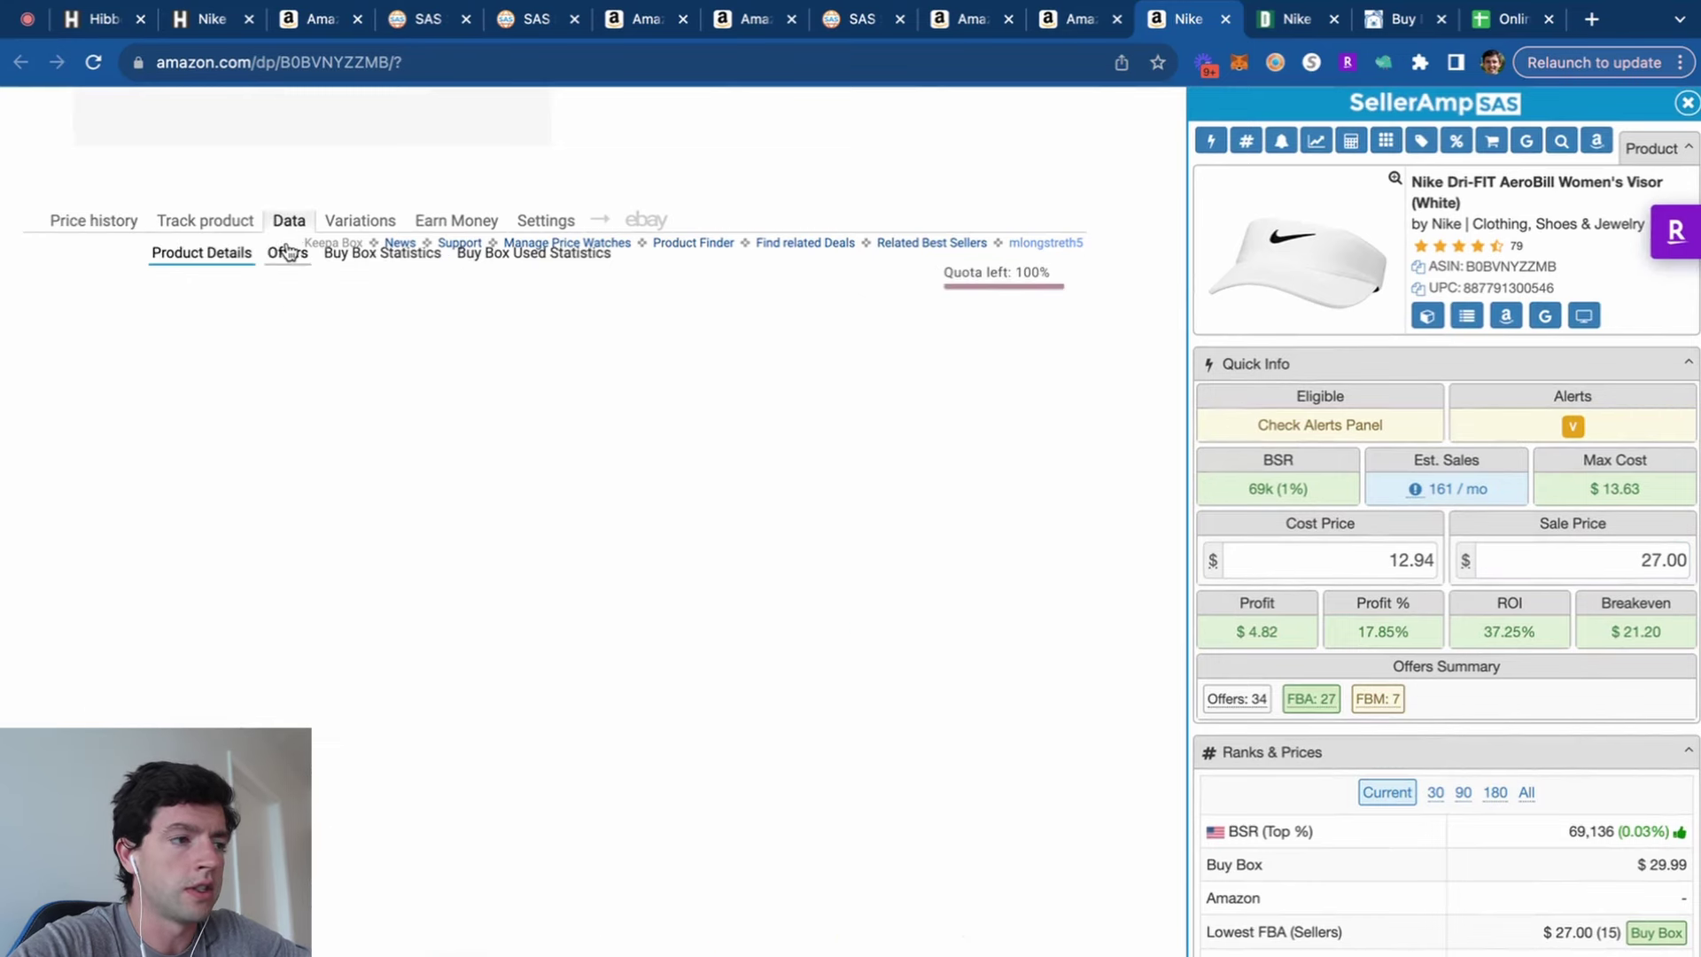
pyautogui.scroll(5, 890, 636)
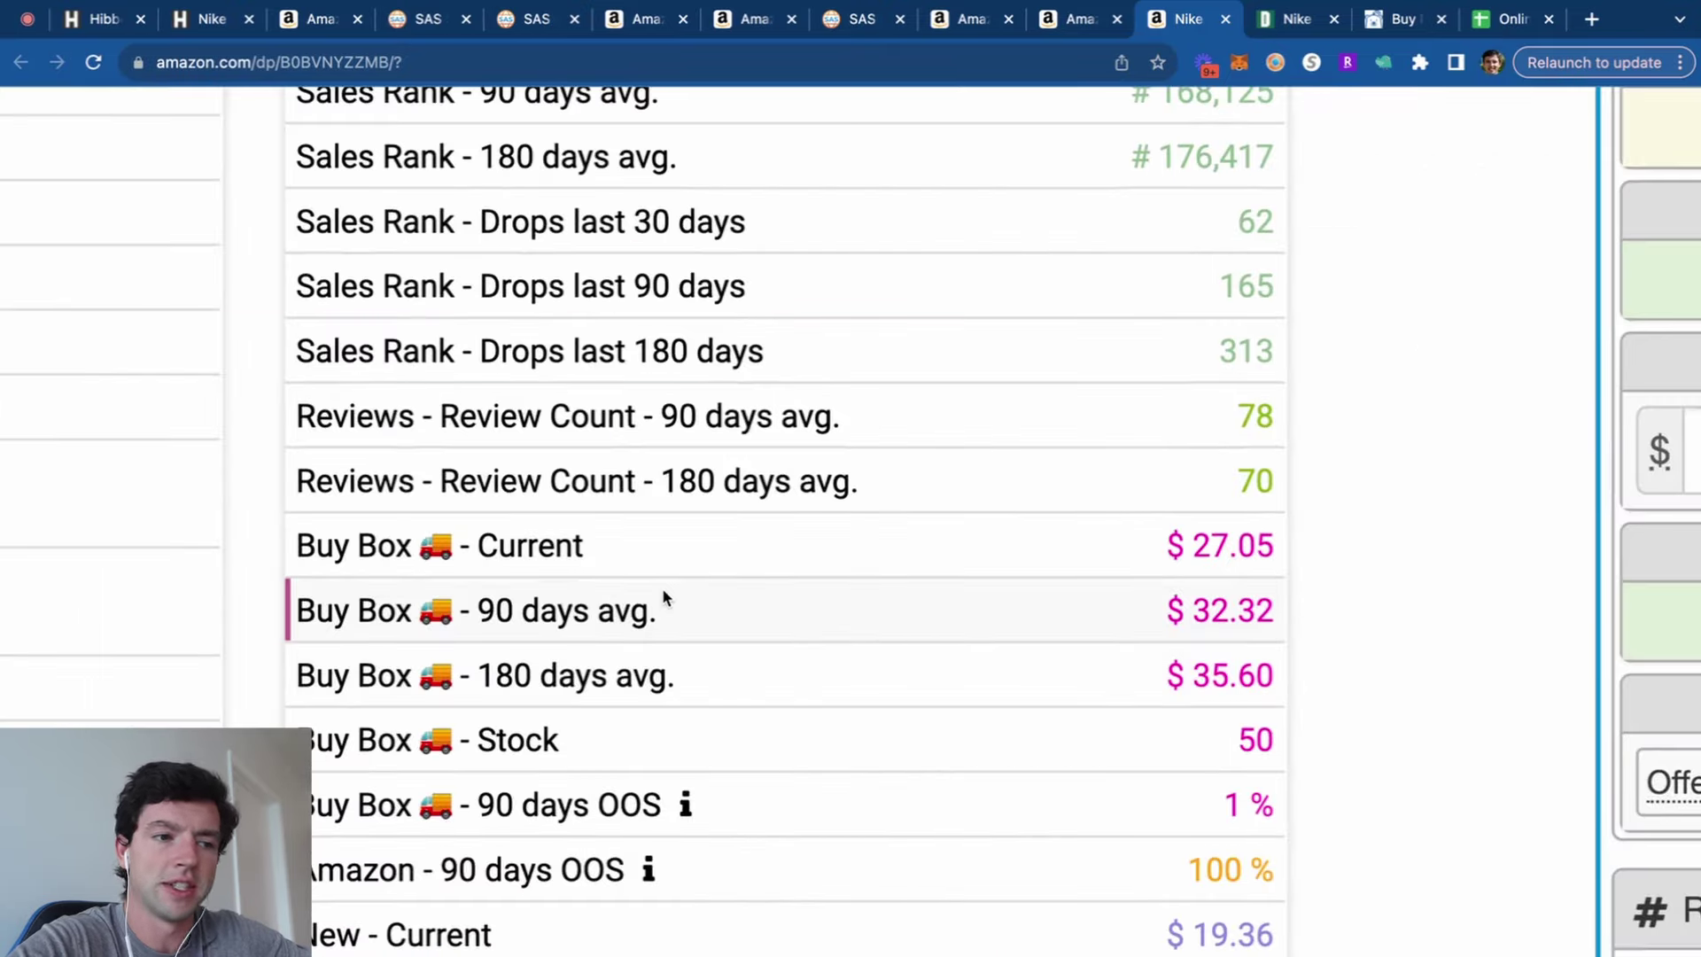
pyautogui.scroll(-5, 662, 587)
pyautogui.click(93, 220)
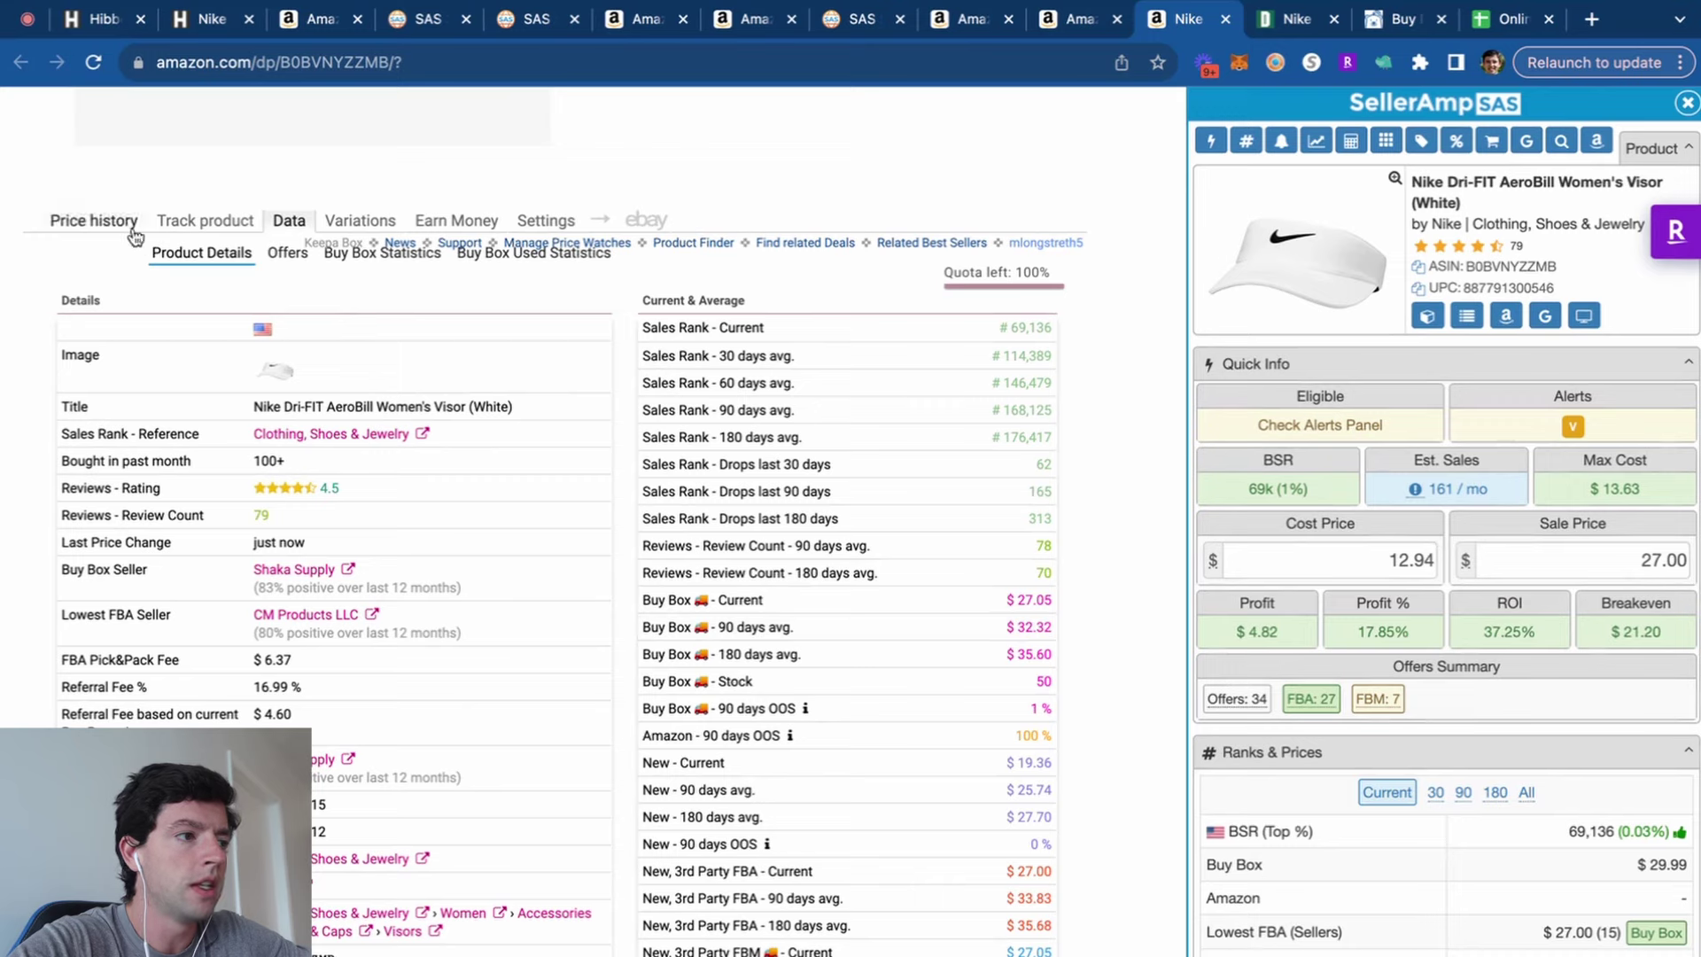
# Review the visor's Buy Box Statistics in Keepa for each seller's share and average price.
pyautogui.click(287, 221)
pyautogui.click(329, 255)
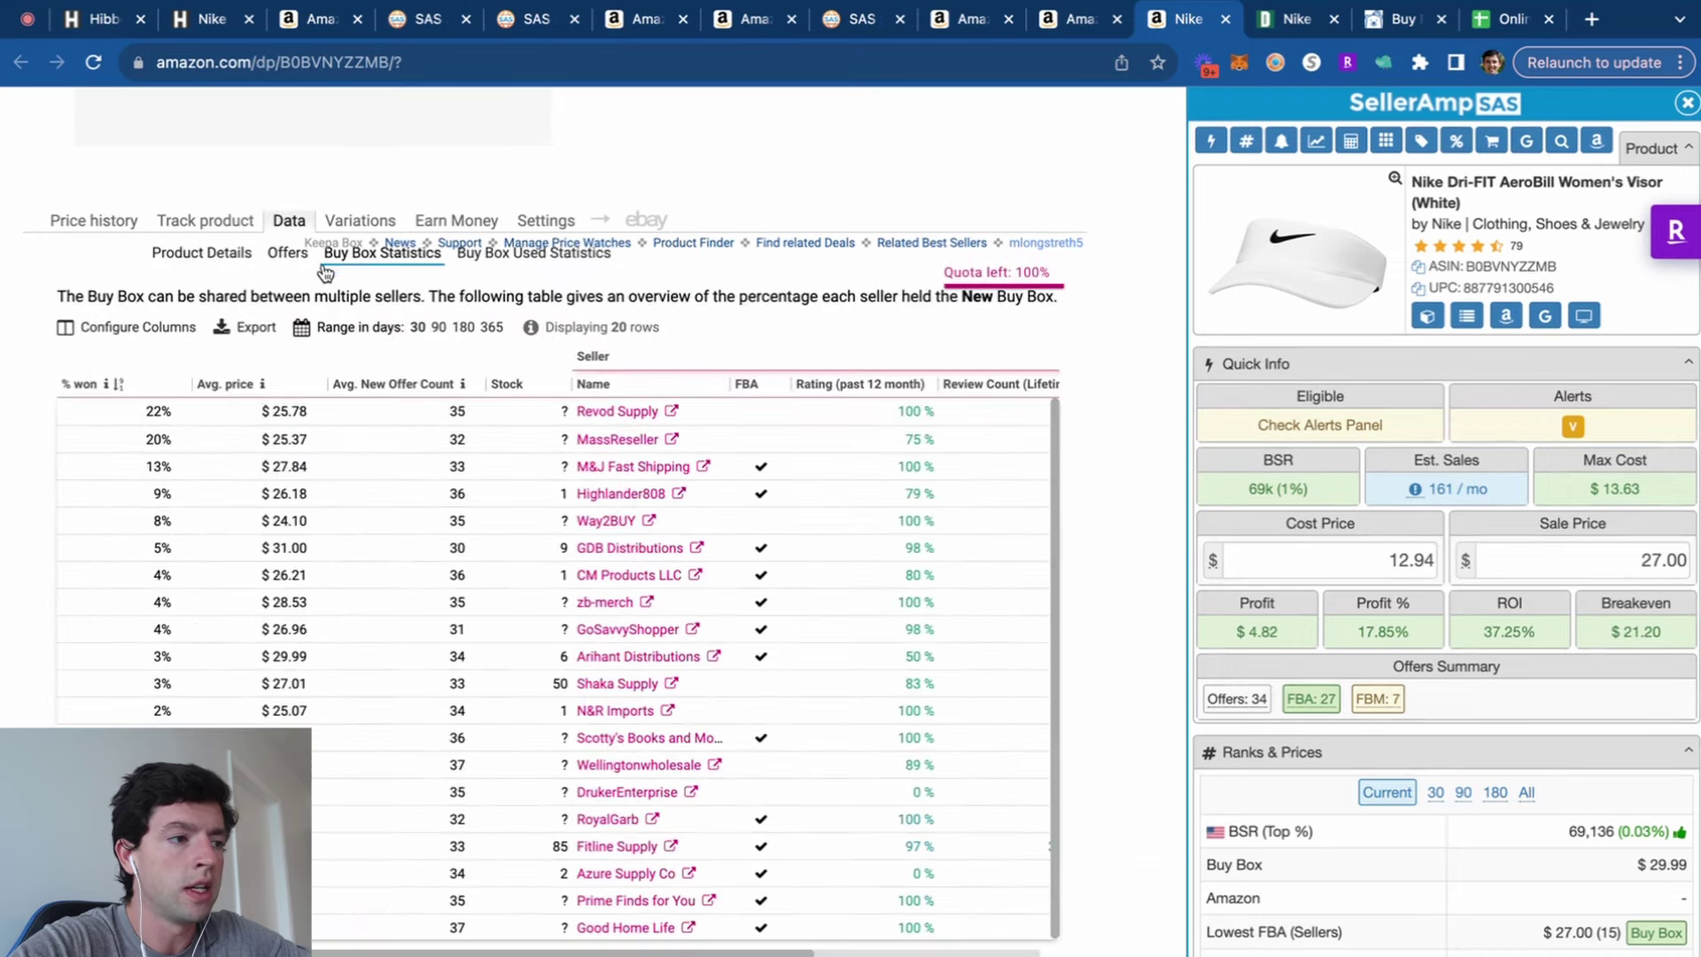
pyautogui.scroll(3, 108, 297)
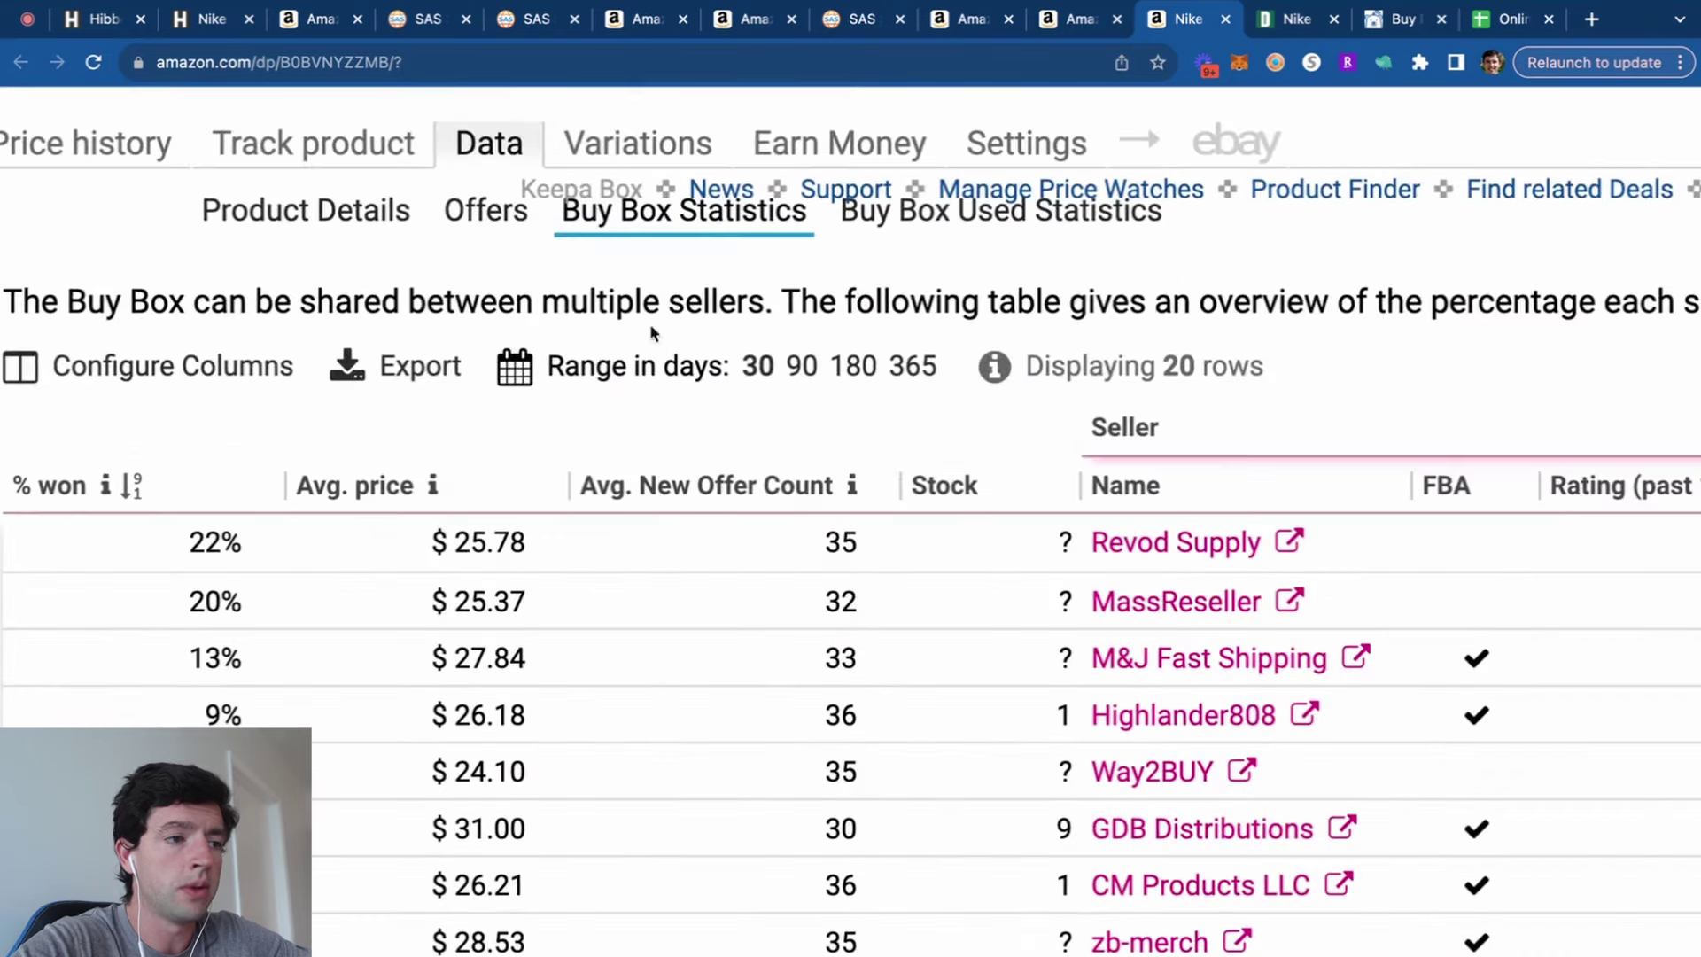
pyautogui.scroll(-3, 649, 334)
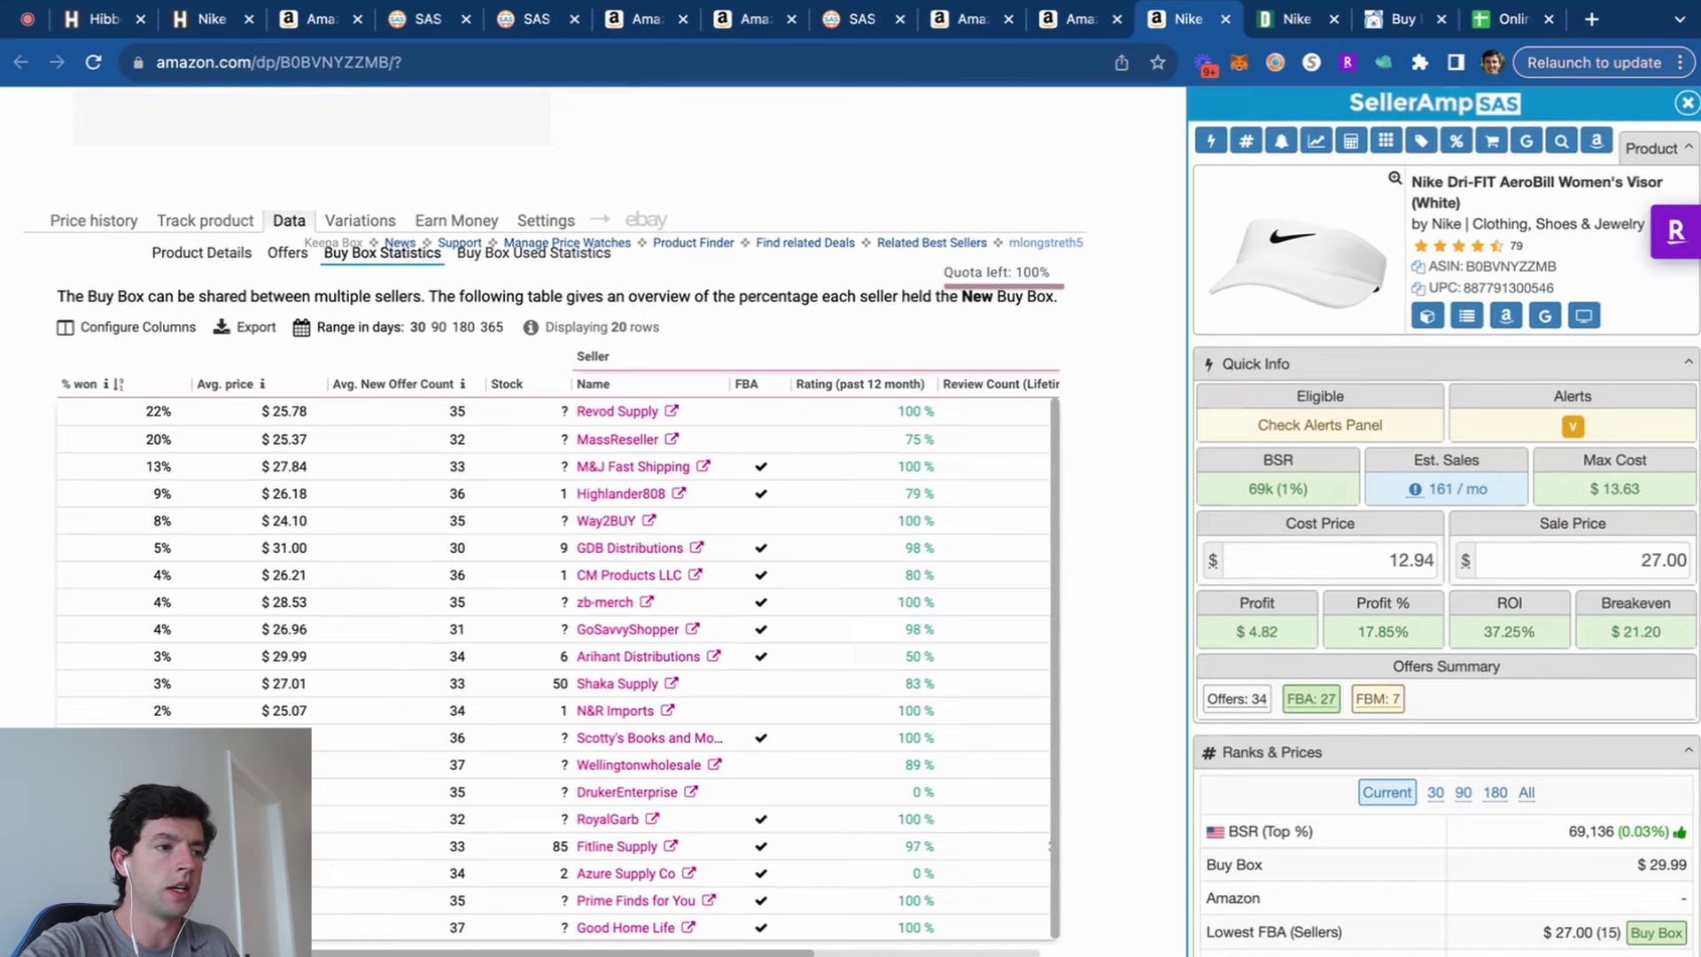
# Sort the Buy Box sellers by average price from highest to lowest, review them and return to the price history.
pyautogui.scroll(5, 7, 424)
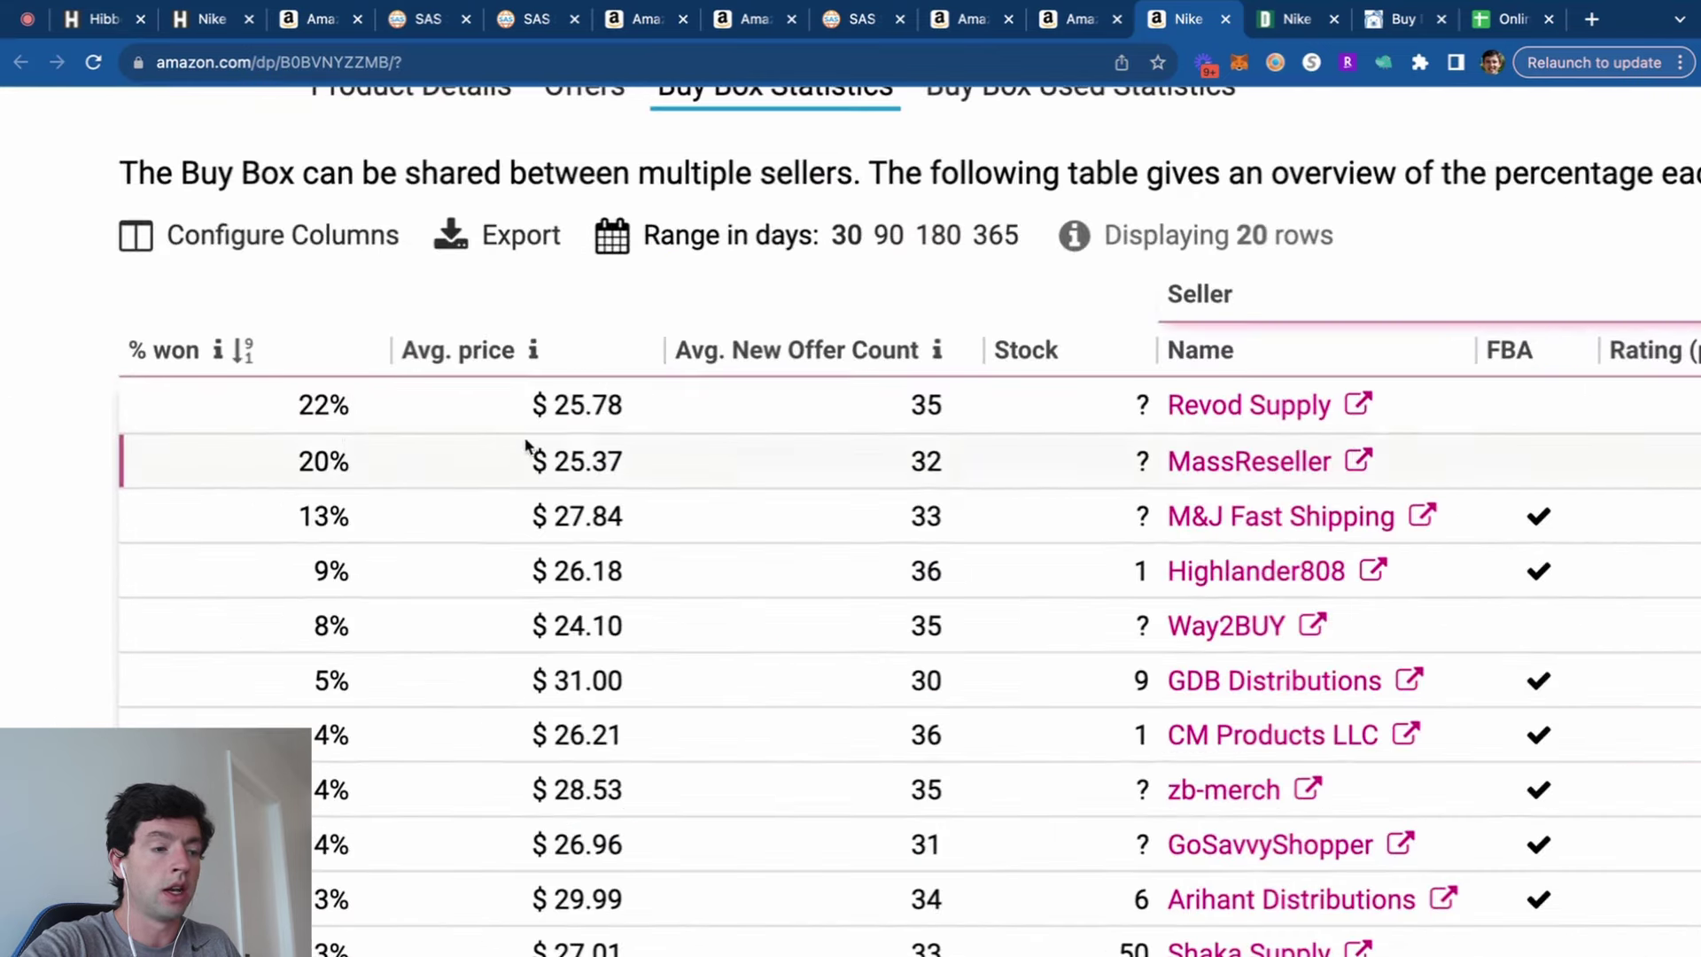
pyautogui.click(471, 352)
pyautogui.click(481, 353)
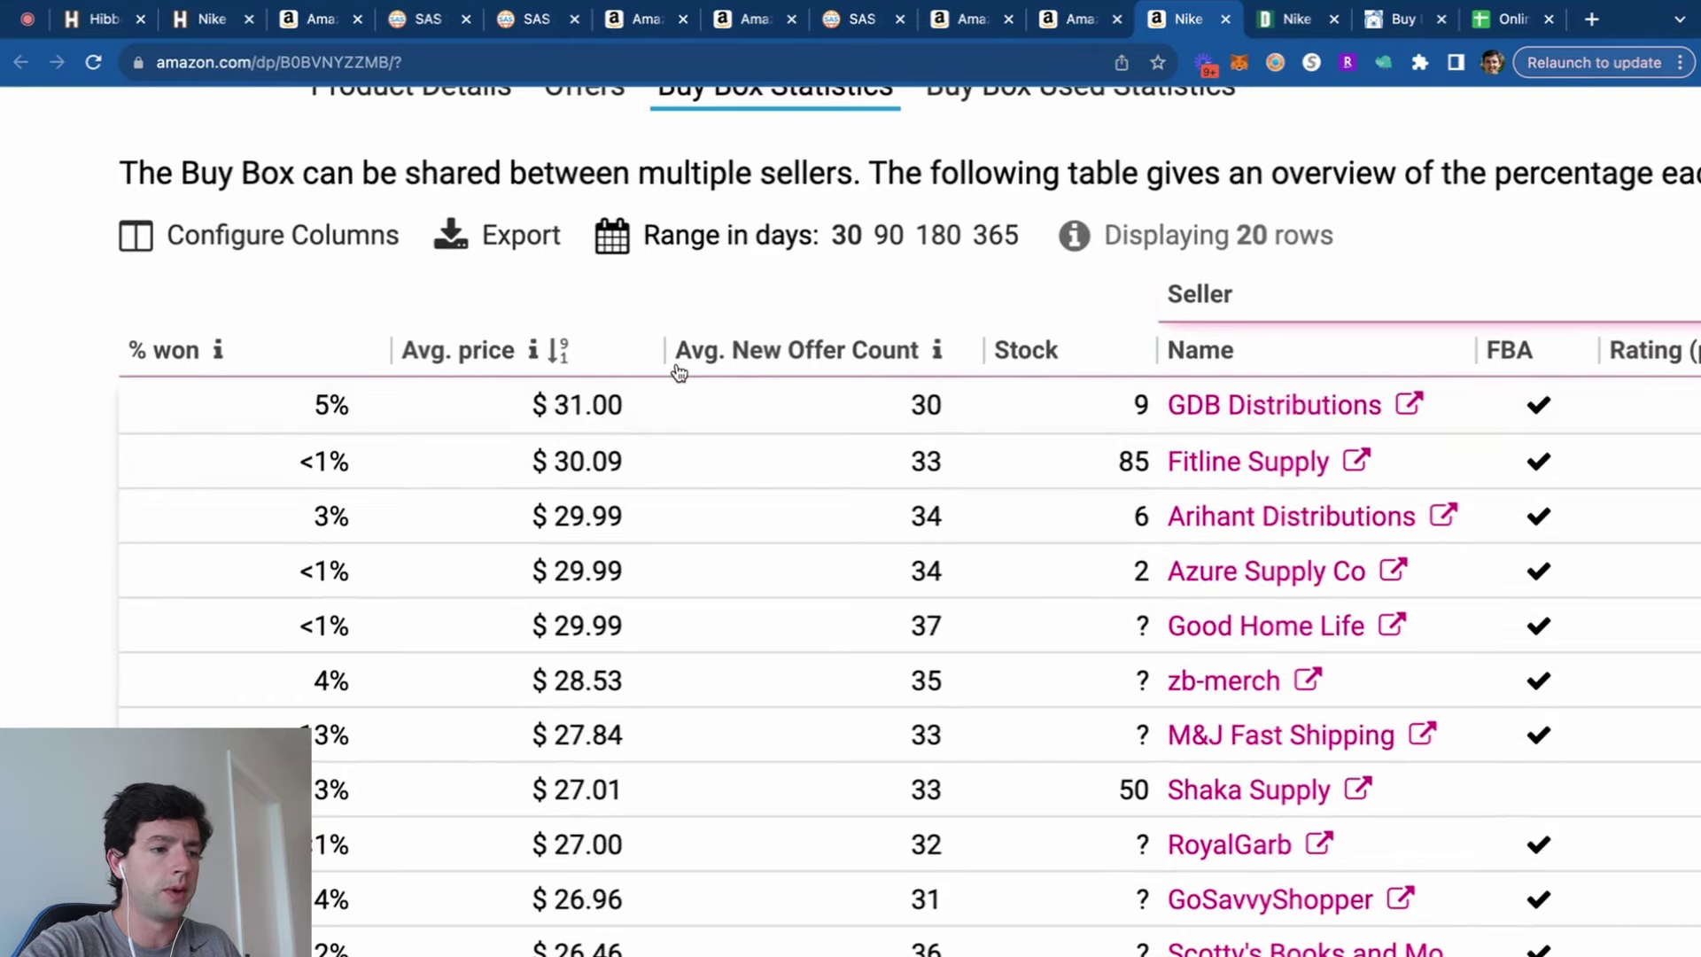
pyautogui.scroll(-1, 642, 870)
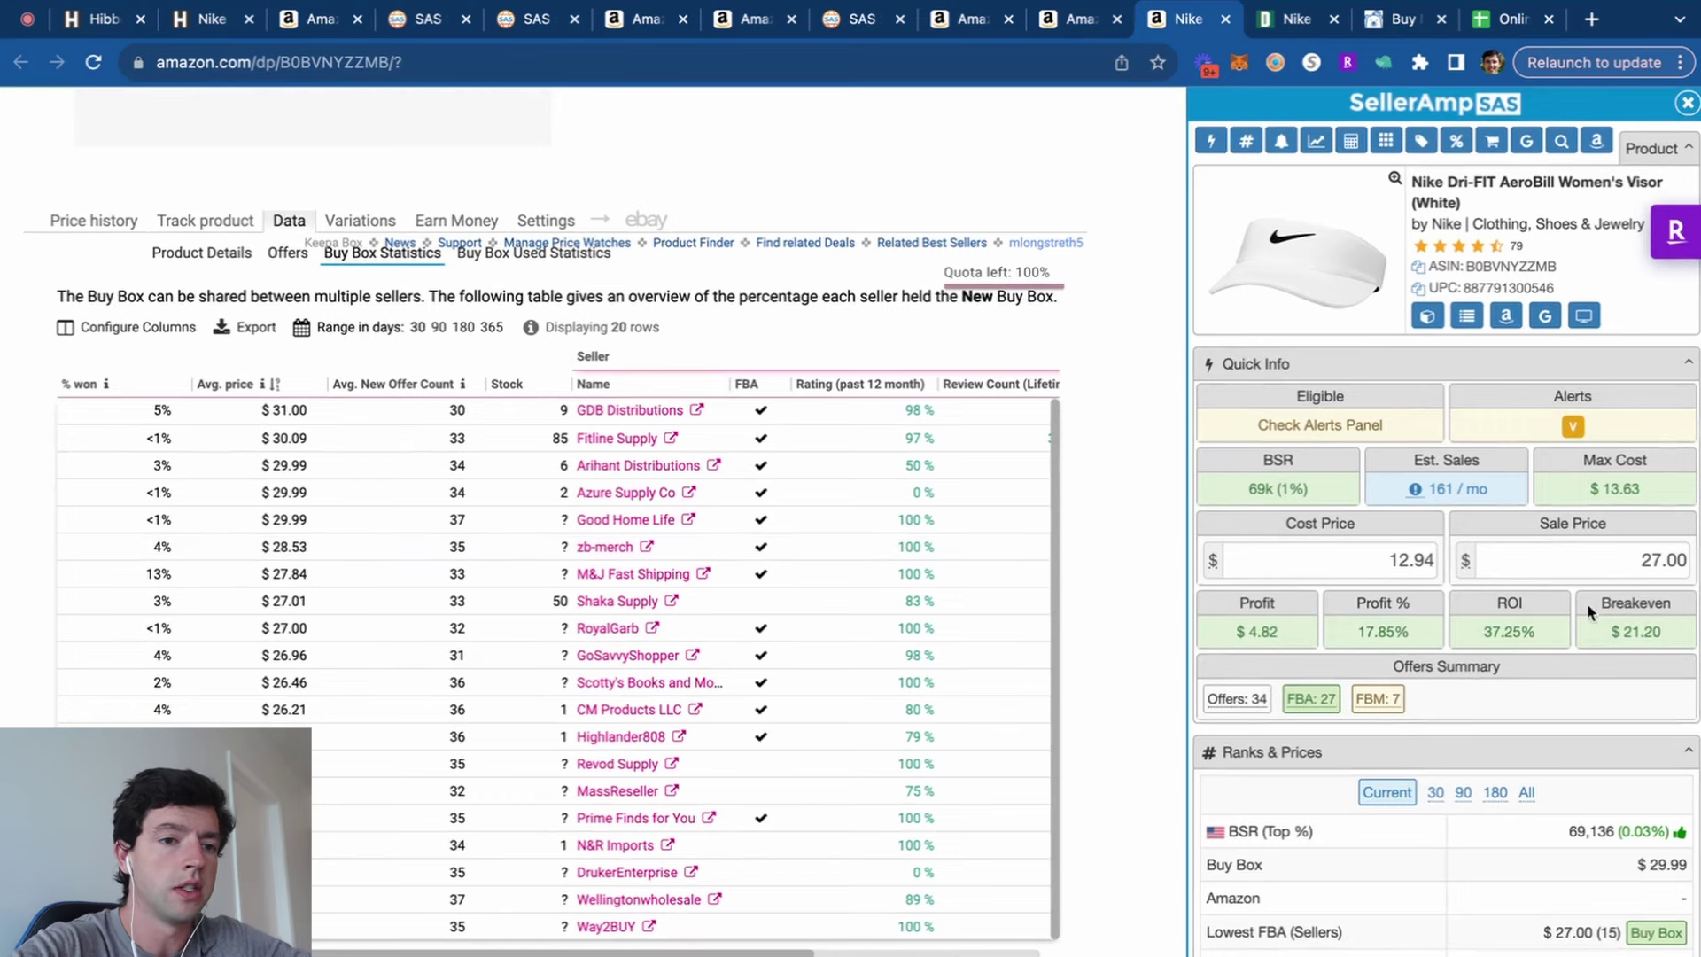
pyautogui.click(73, 226)
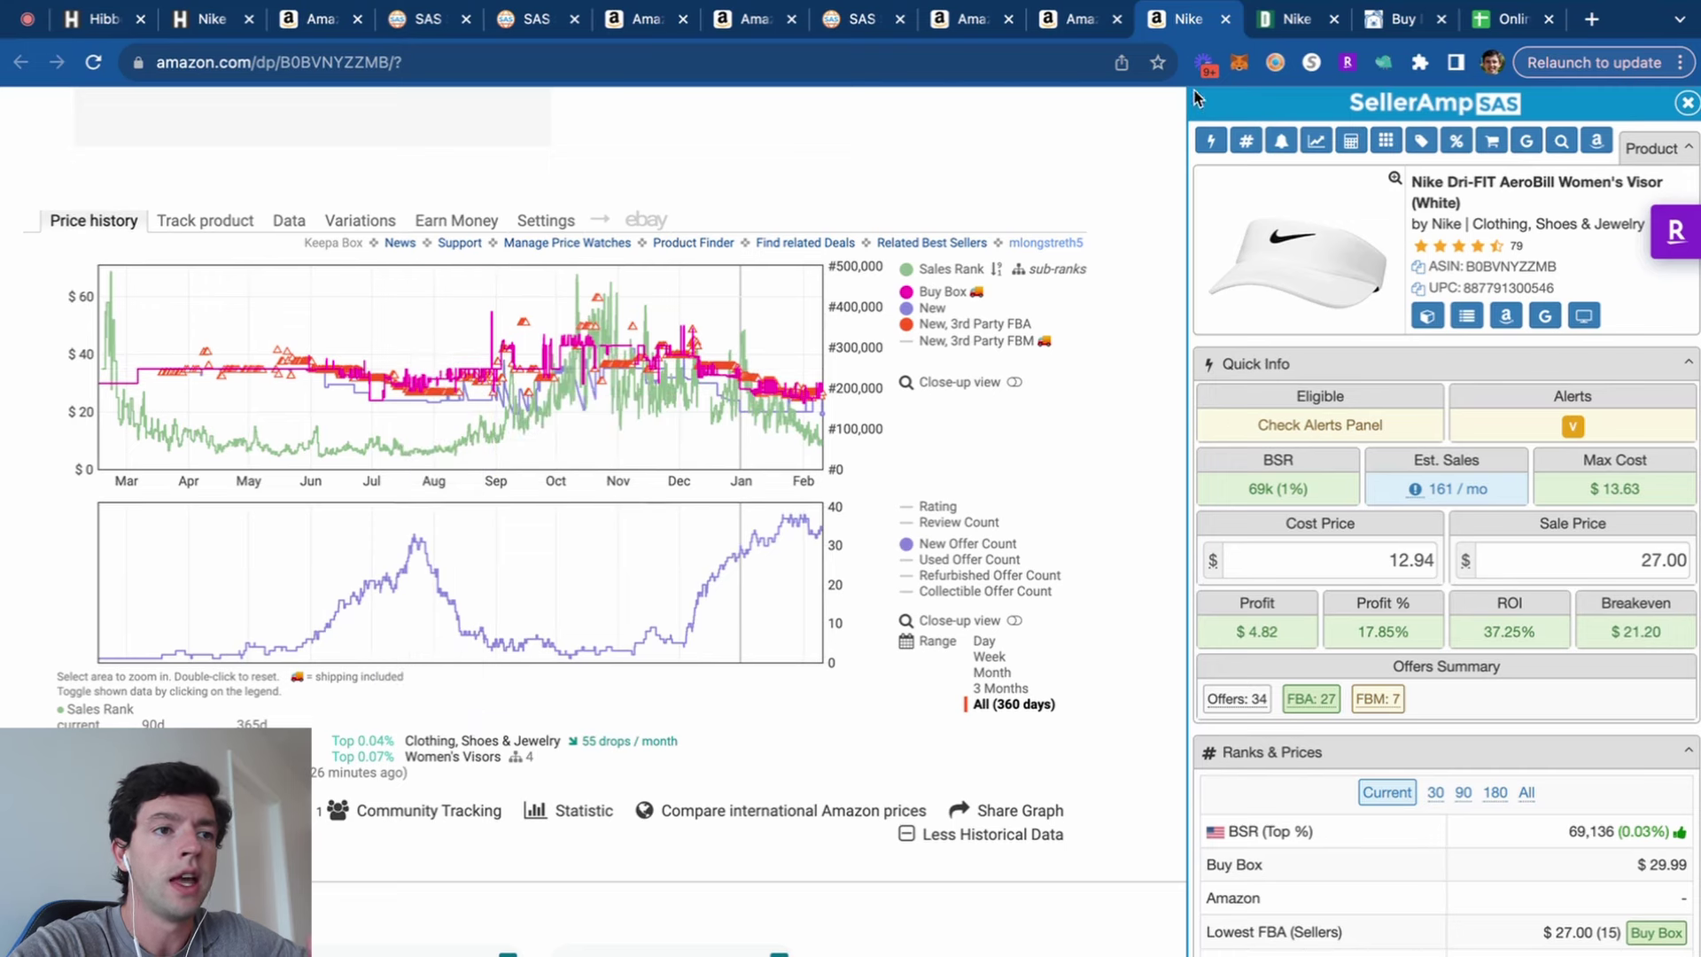
# Close the visor's Amazon and DICK'S pages and review the Amazon listing for the Nike men's Asuna 2 Slides in size 9.
pyautogui.click(1225, 19)
pyautogui.click(1226, 18)
pyautogui.click(1078, 20)
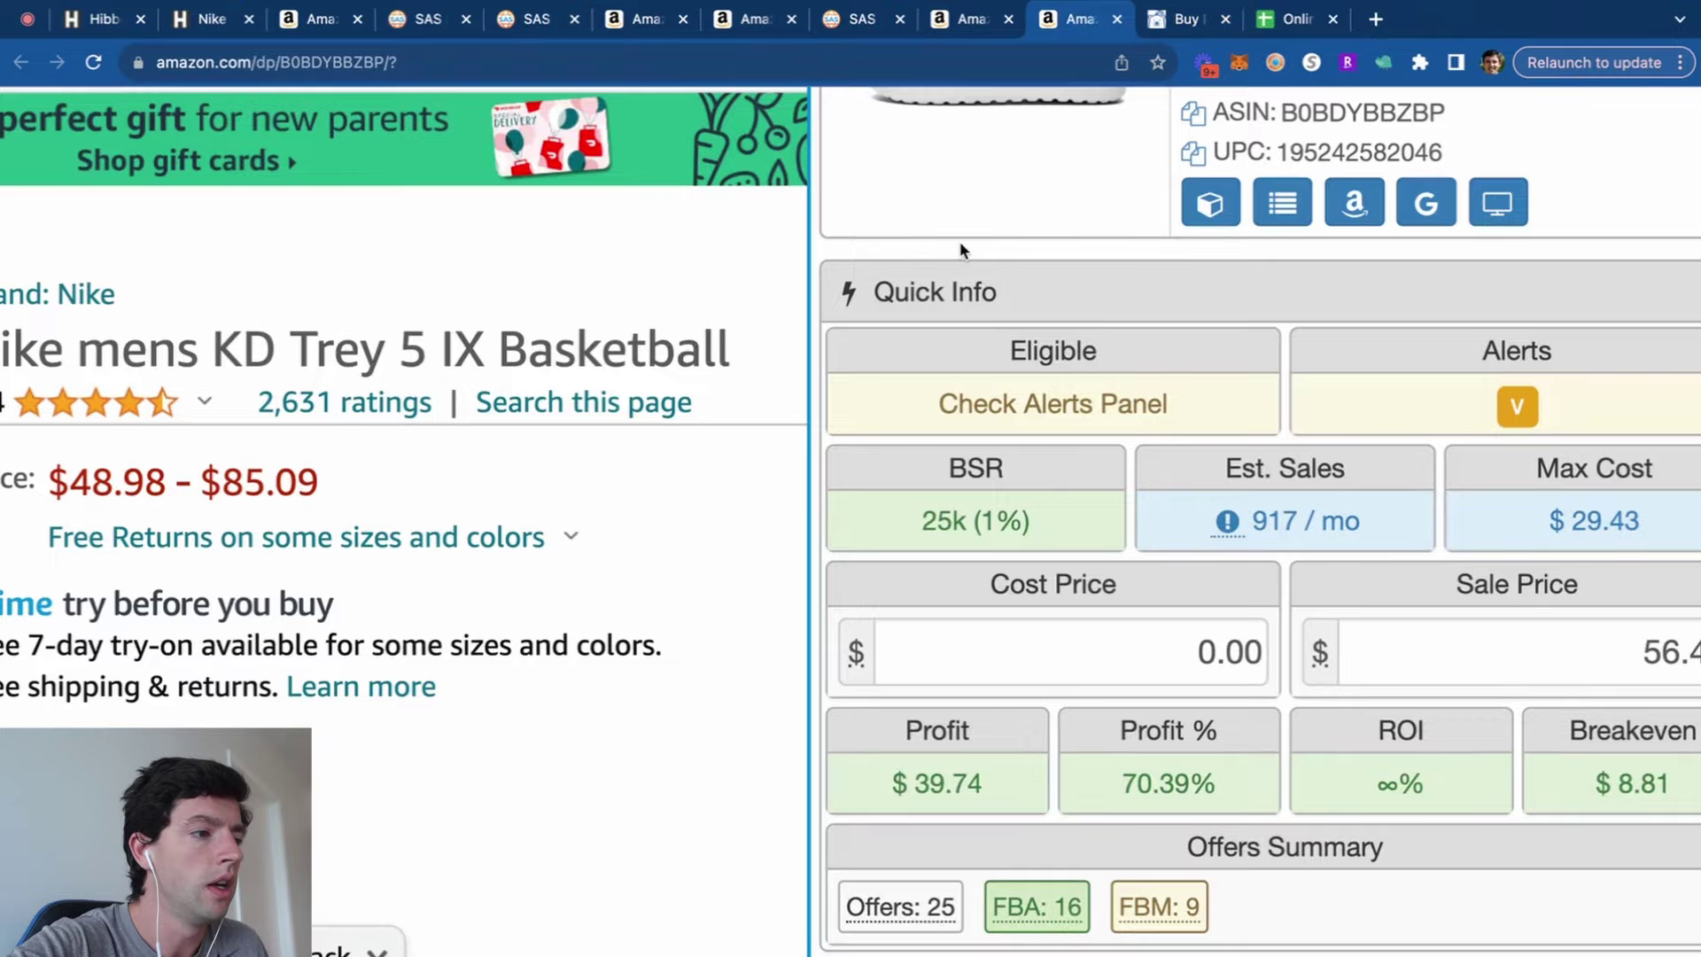
pyautogui.scroll(-8, 1014, 551)
pyautogui.scroll(-2, 1015, 551)
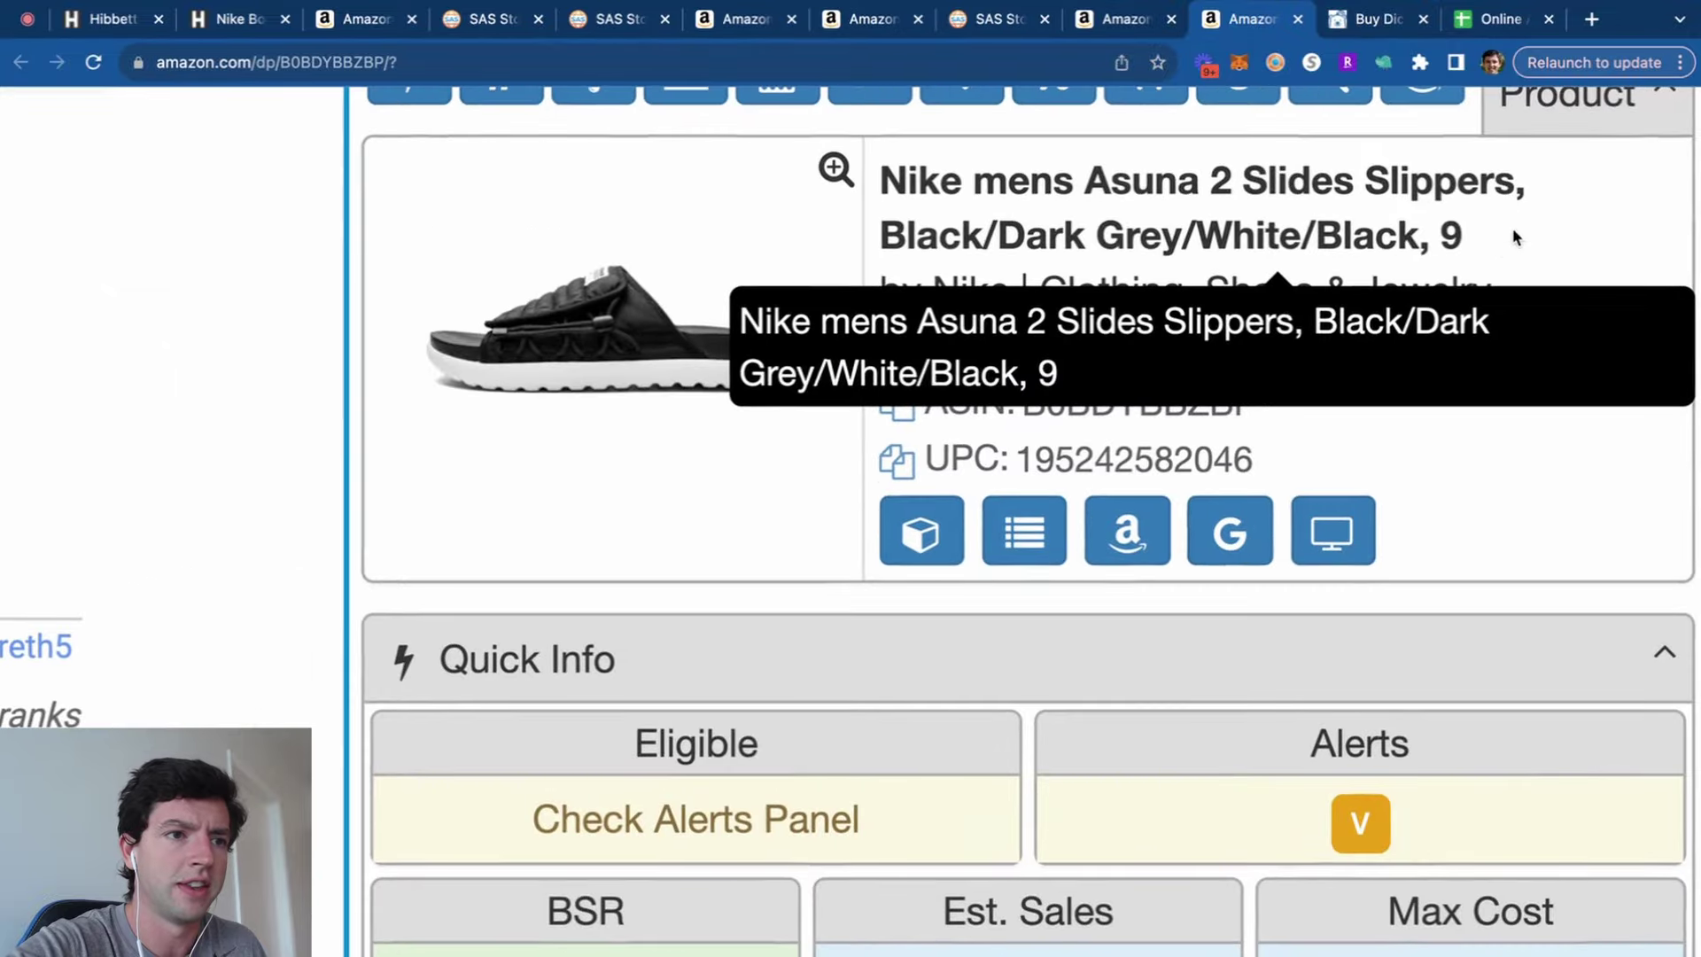
# Search Google for the Asuna 2 Slides' product title and open ShopWSS's Nike Benassi JDI men's size 9 offer.
pyautogui.moveTo(1515, 236); pyautogui.dragTo(879, 182)
pyautogui.click(1216, 499)
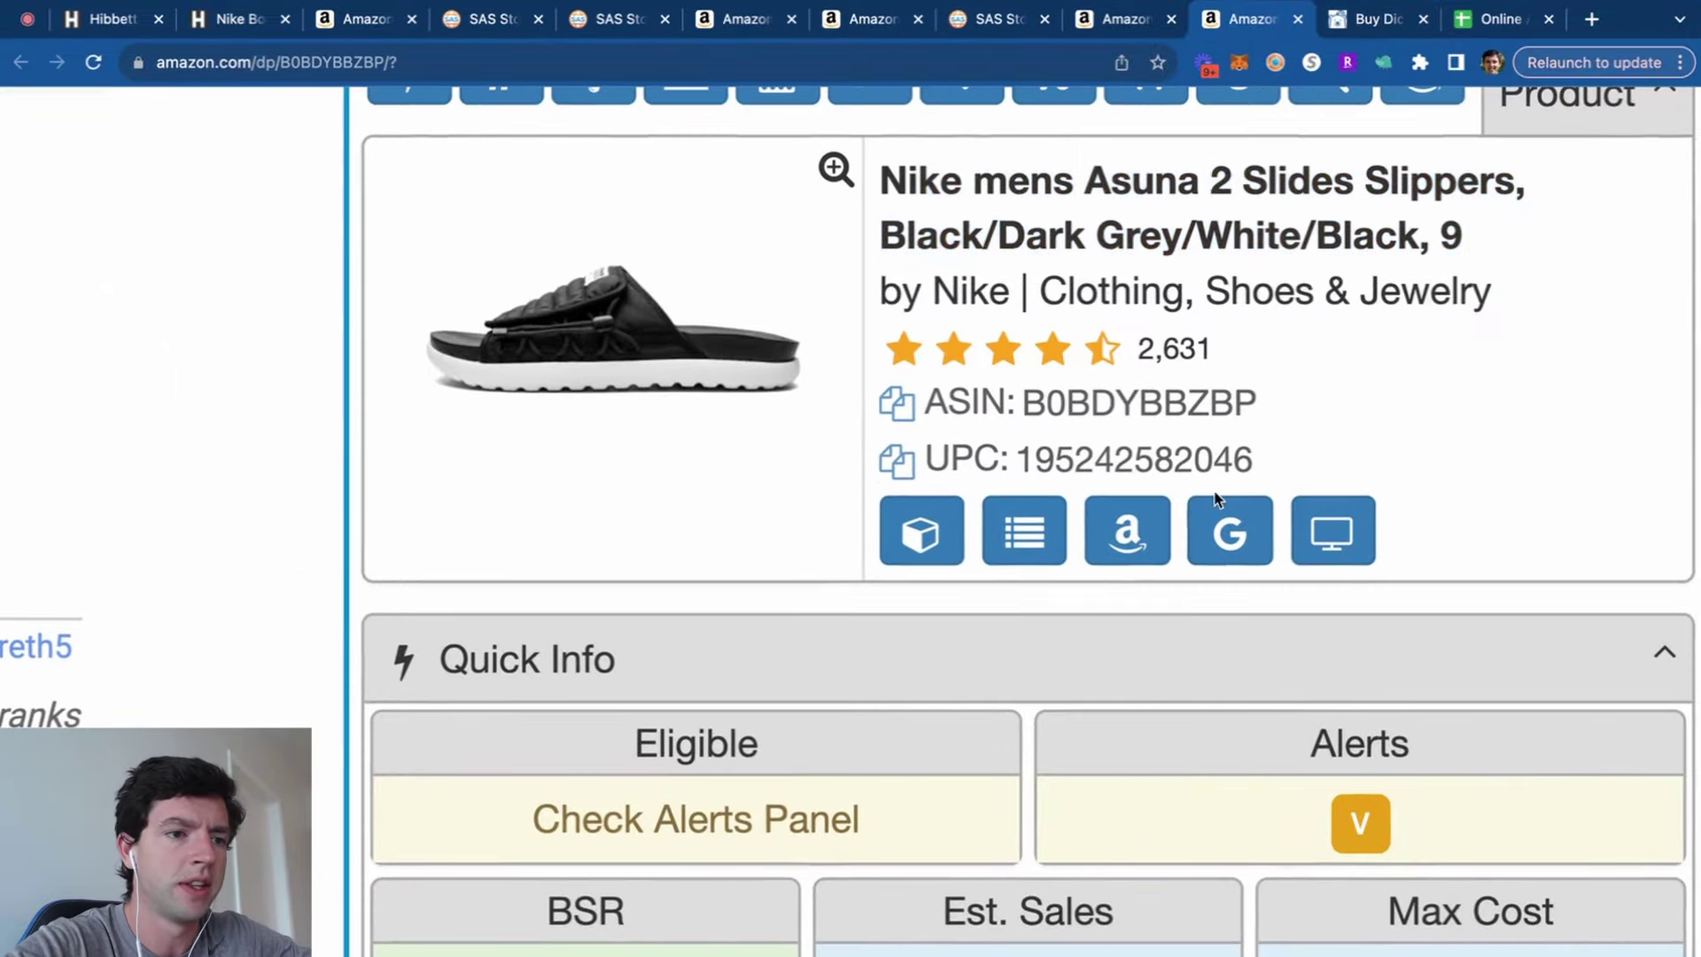
pyautogui.click(1217, 504)
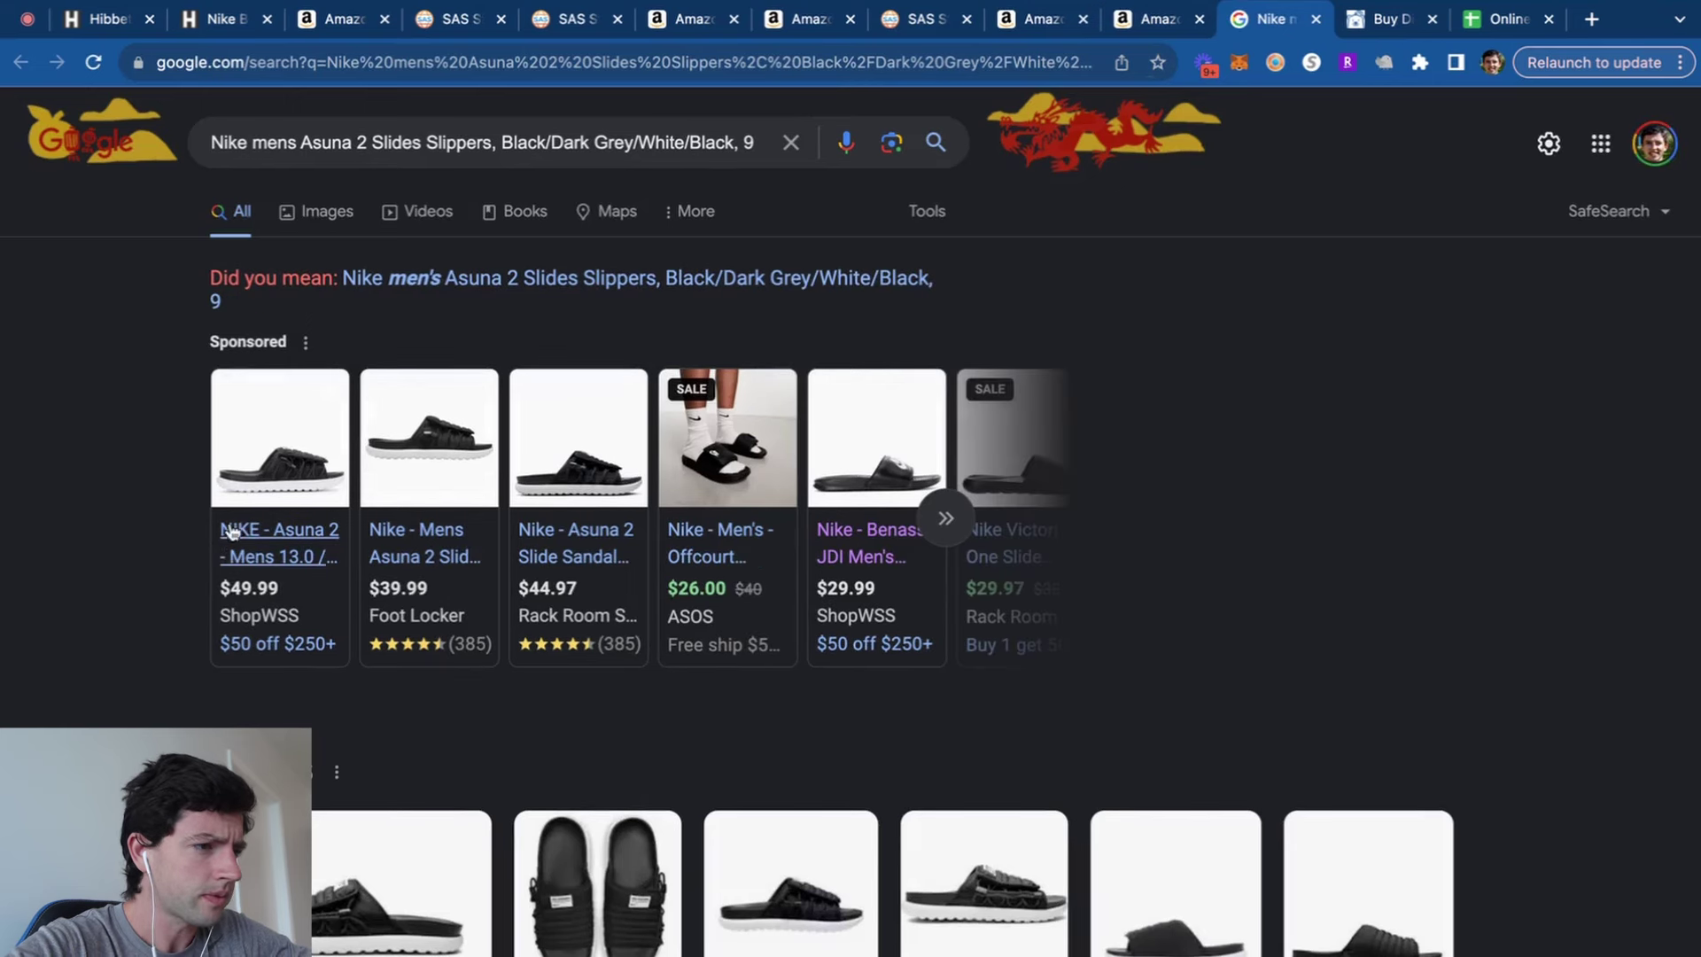
pyautogui.moveTo(406, 574)
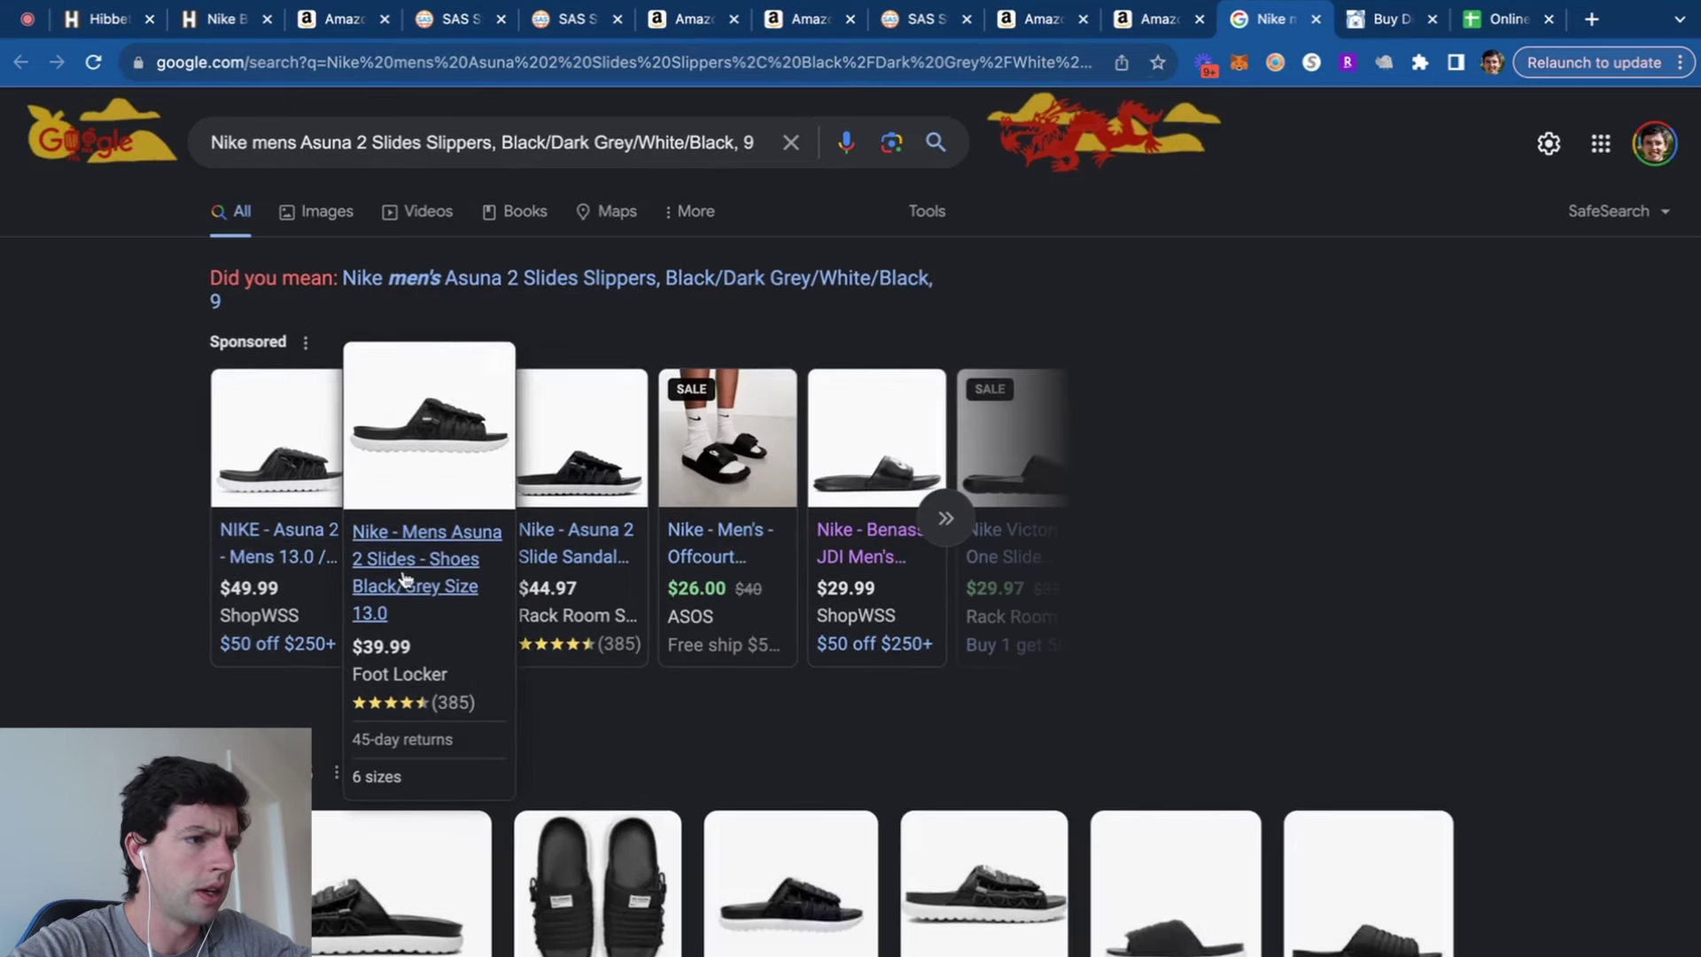
pyautogui.click(858, 567)
pyautogui.click(1185, 22)
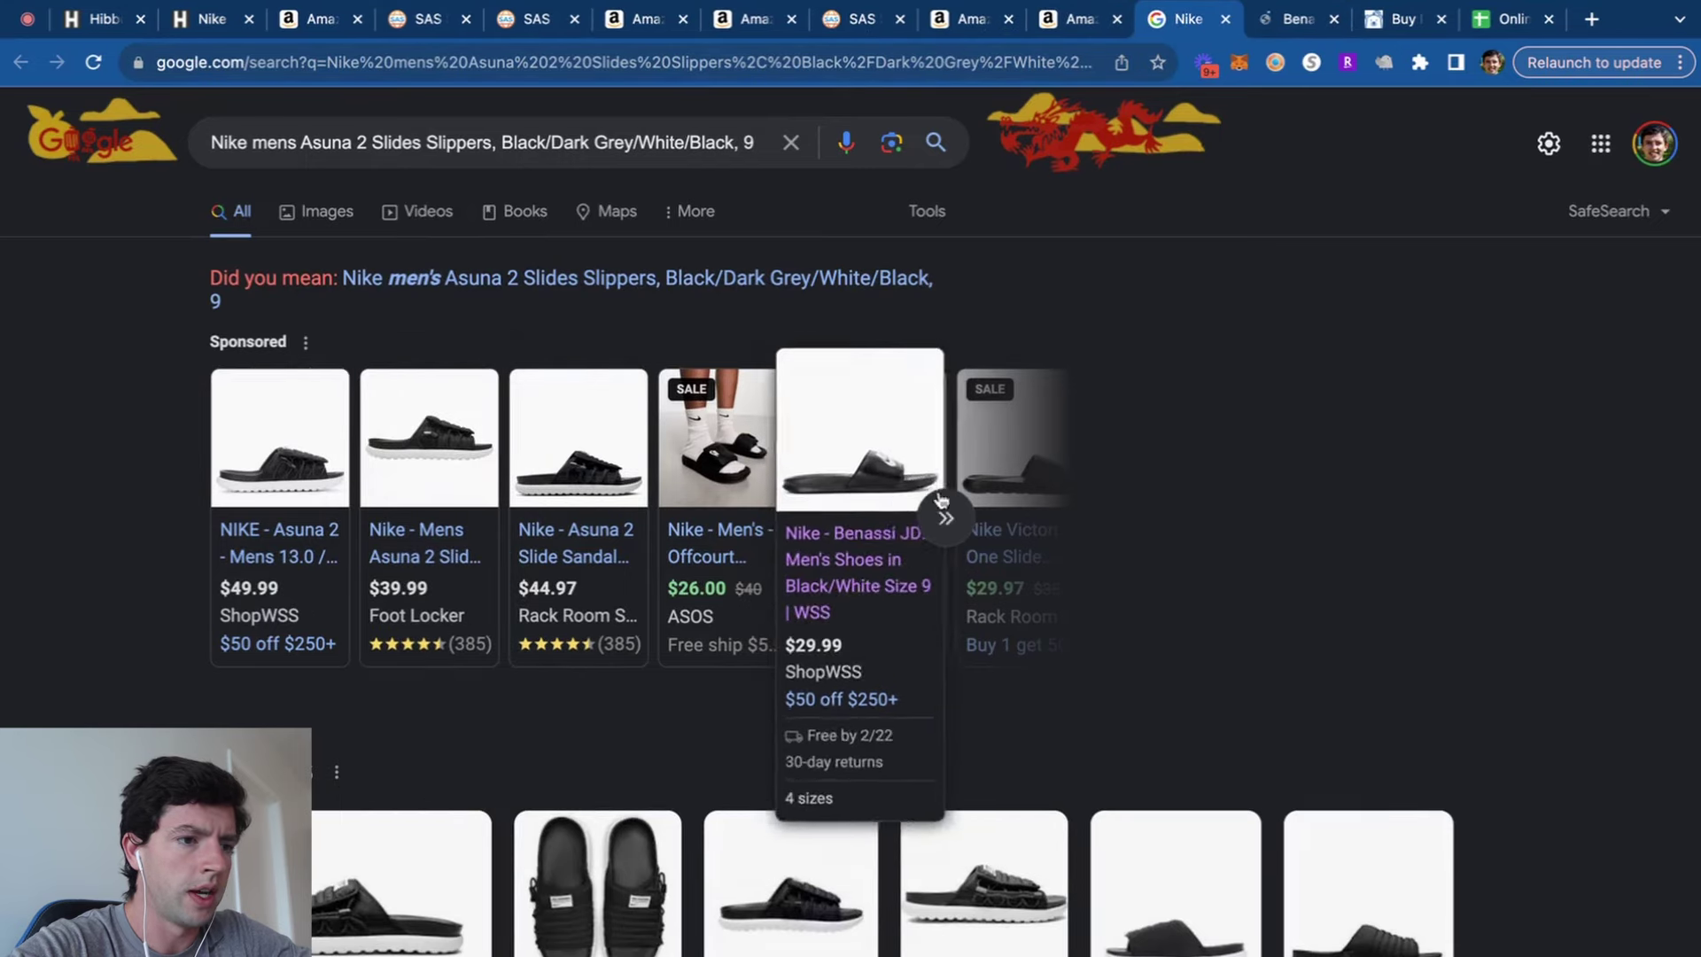
pyautogui.moveTo(1094, 527)
pyautogui.moveTo(876, 708)
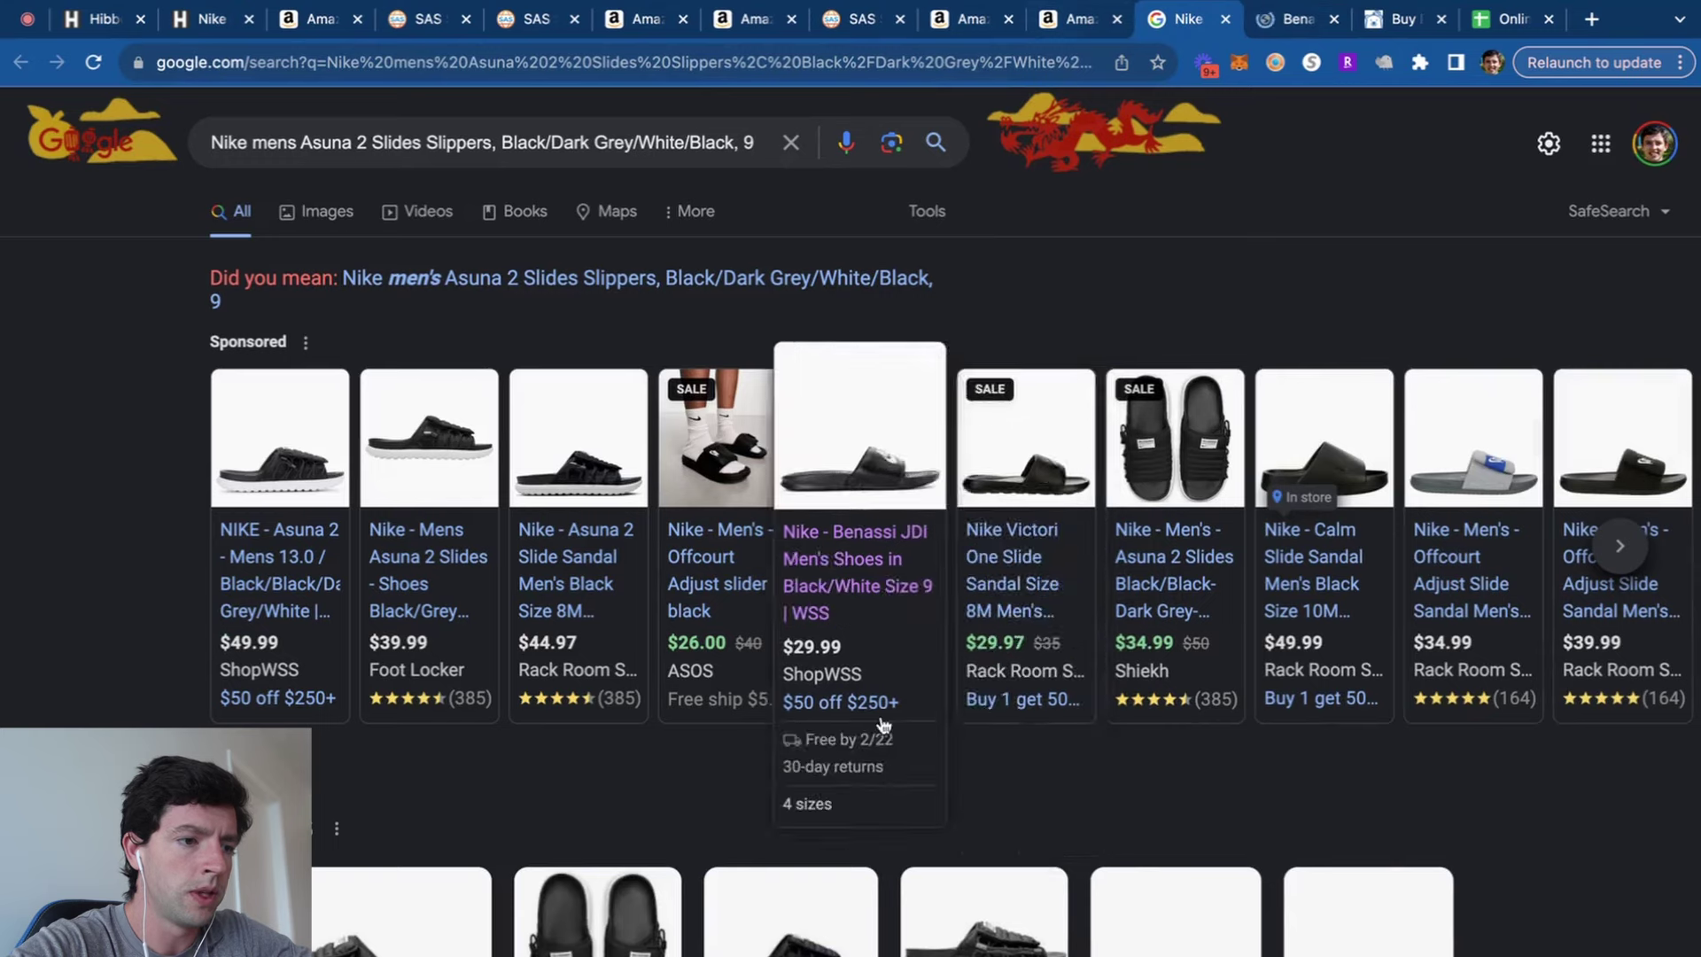
# Copy the title "NIKE BENASSI JDI - MENS" from the WSS product page and search Amazon for it.
pyautogui.moveTo(1295, 19); pyautogui.dragTo(1187, 19)
pyautogui.moveTo(1255, 417); pyautogui.dragTo(946, 388)
pyautogui.press('super+c')
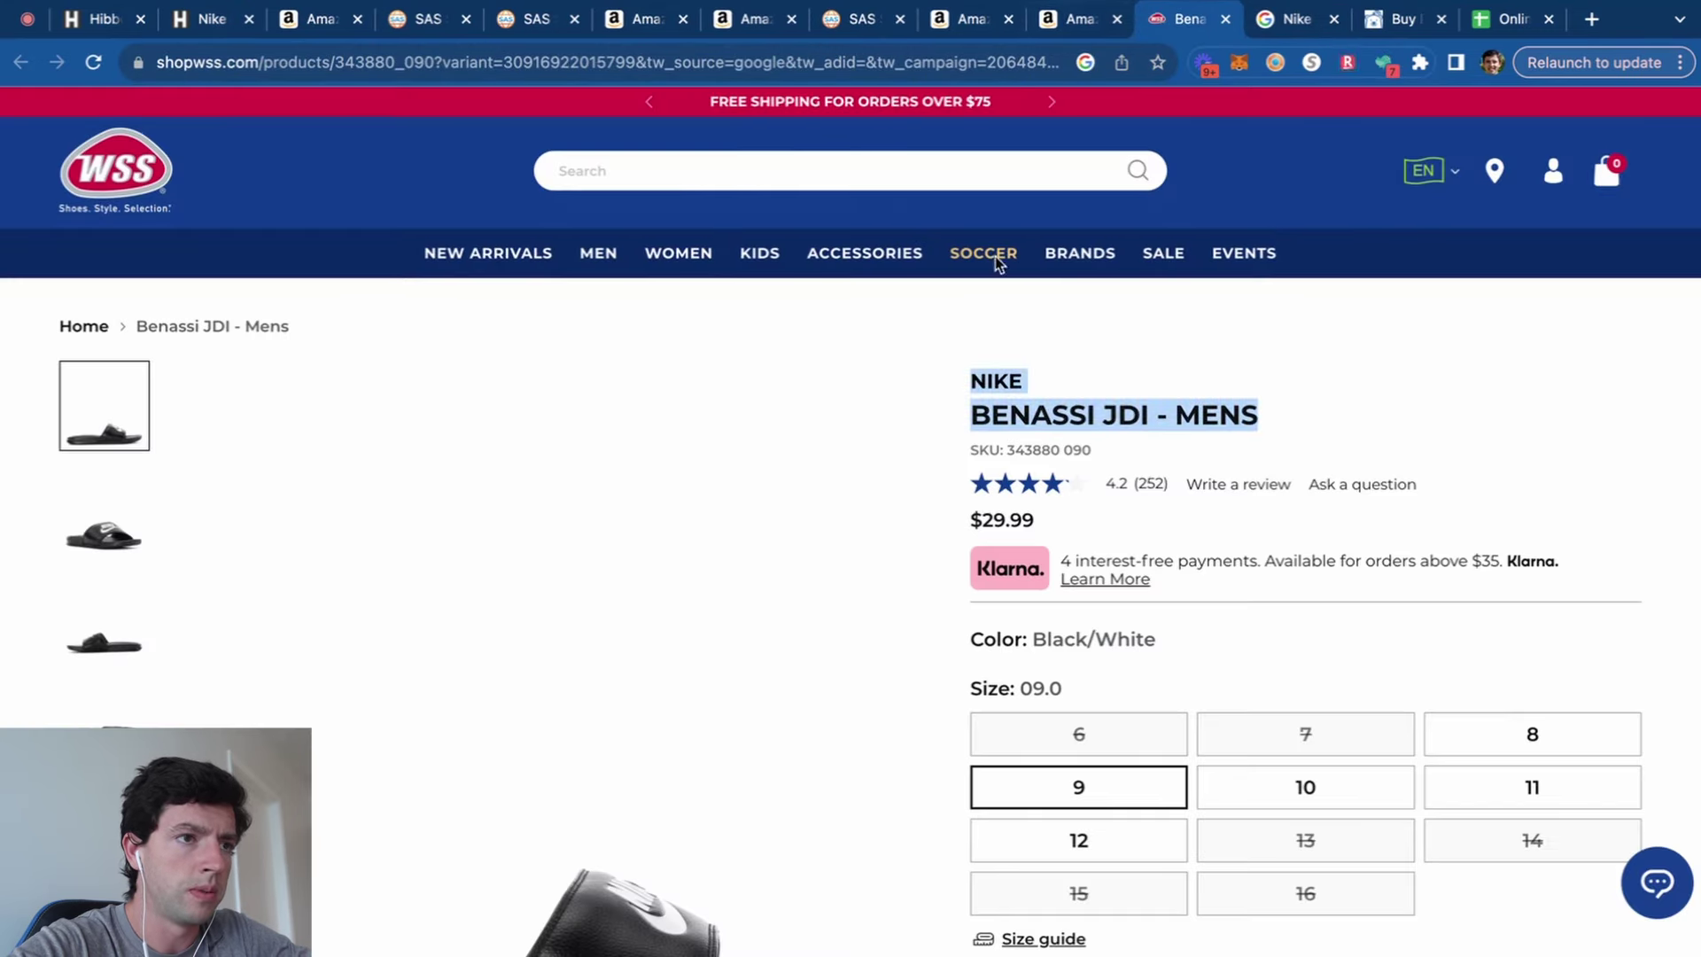
pyautogui.click(1068, 20)
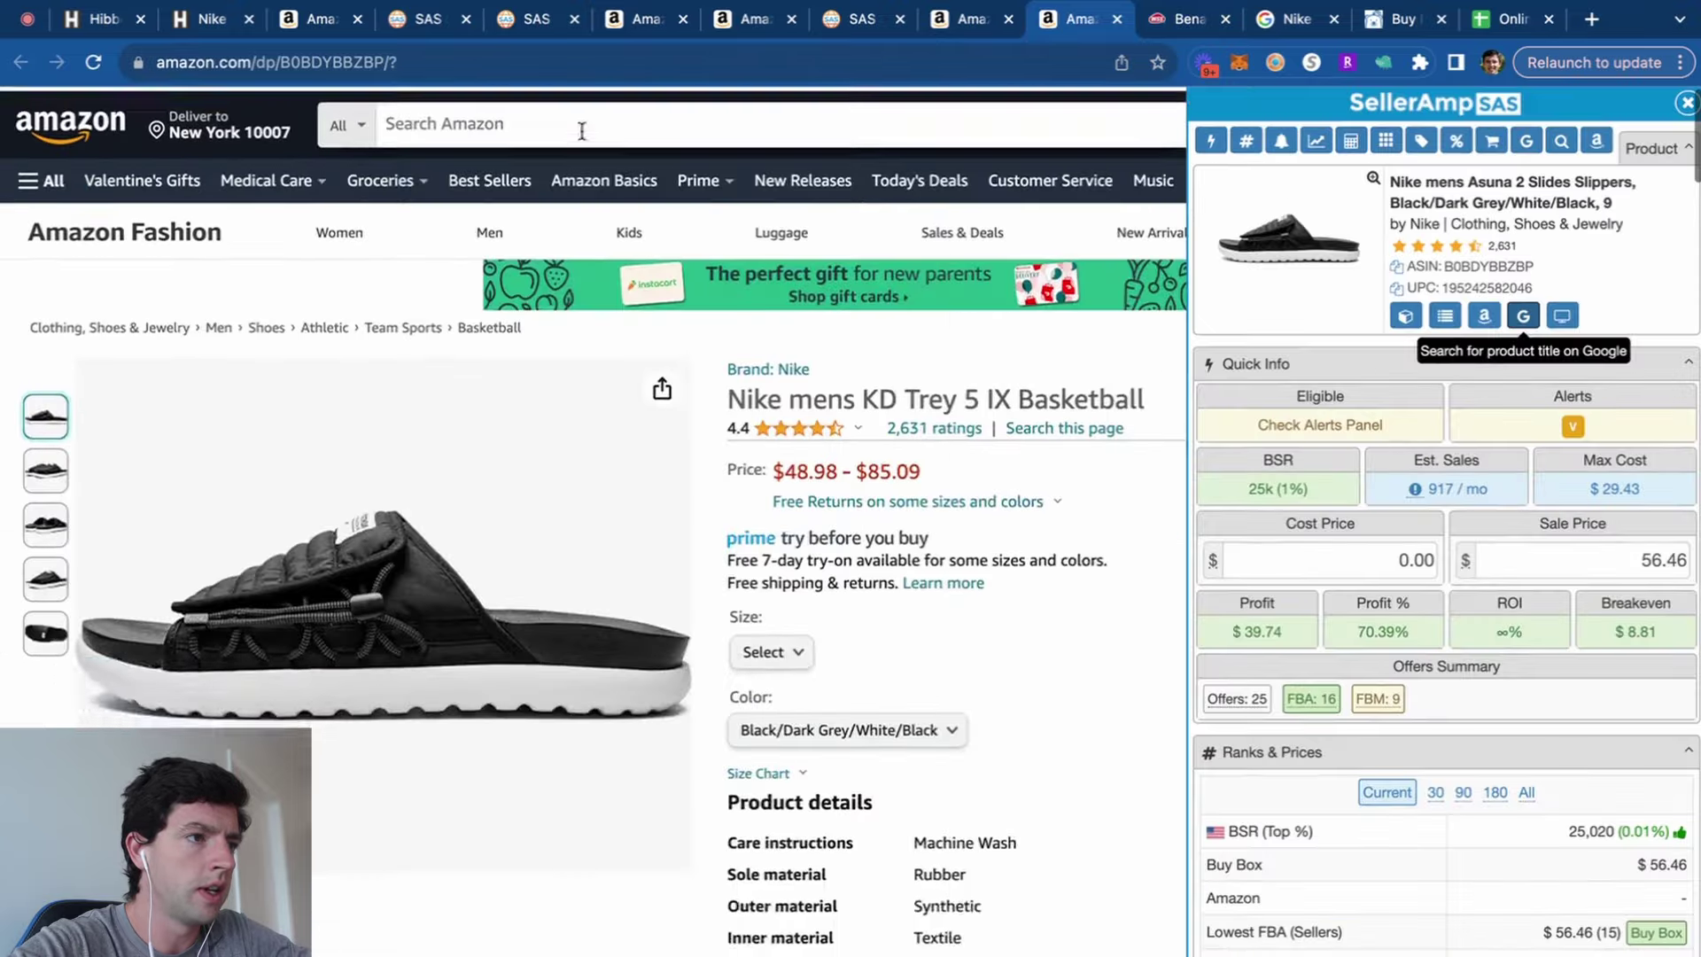
pyautogui.click(582, 130)
pyautogui.press('super+v')
pyautogui.press('Return')
# Open the Amazon results for both men's Benassi Just Do It Slides and the men's Offcourt Slides.
pyautogui.scroll(-4, 704, 436)
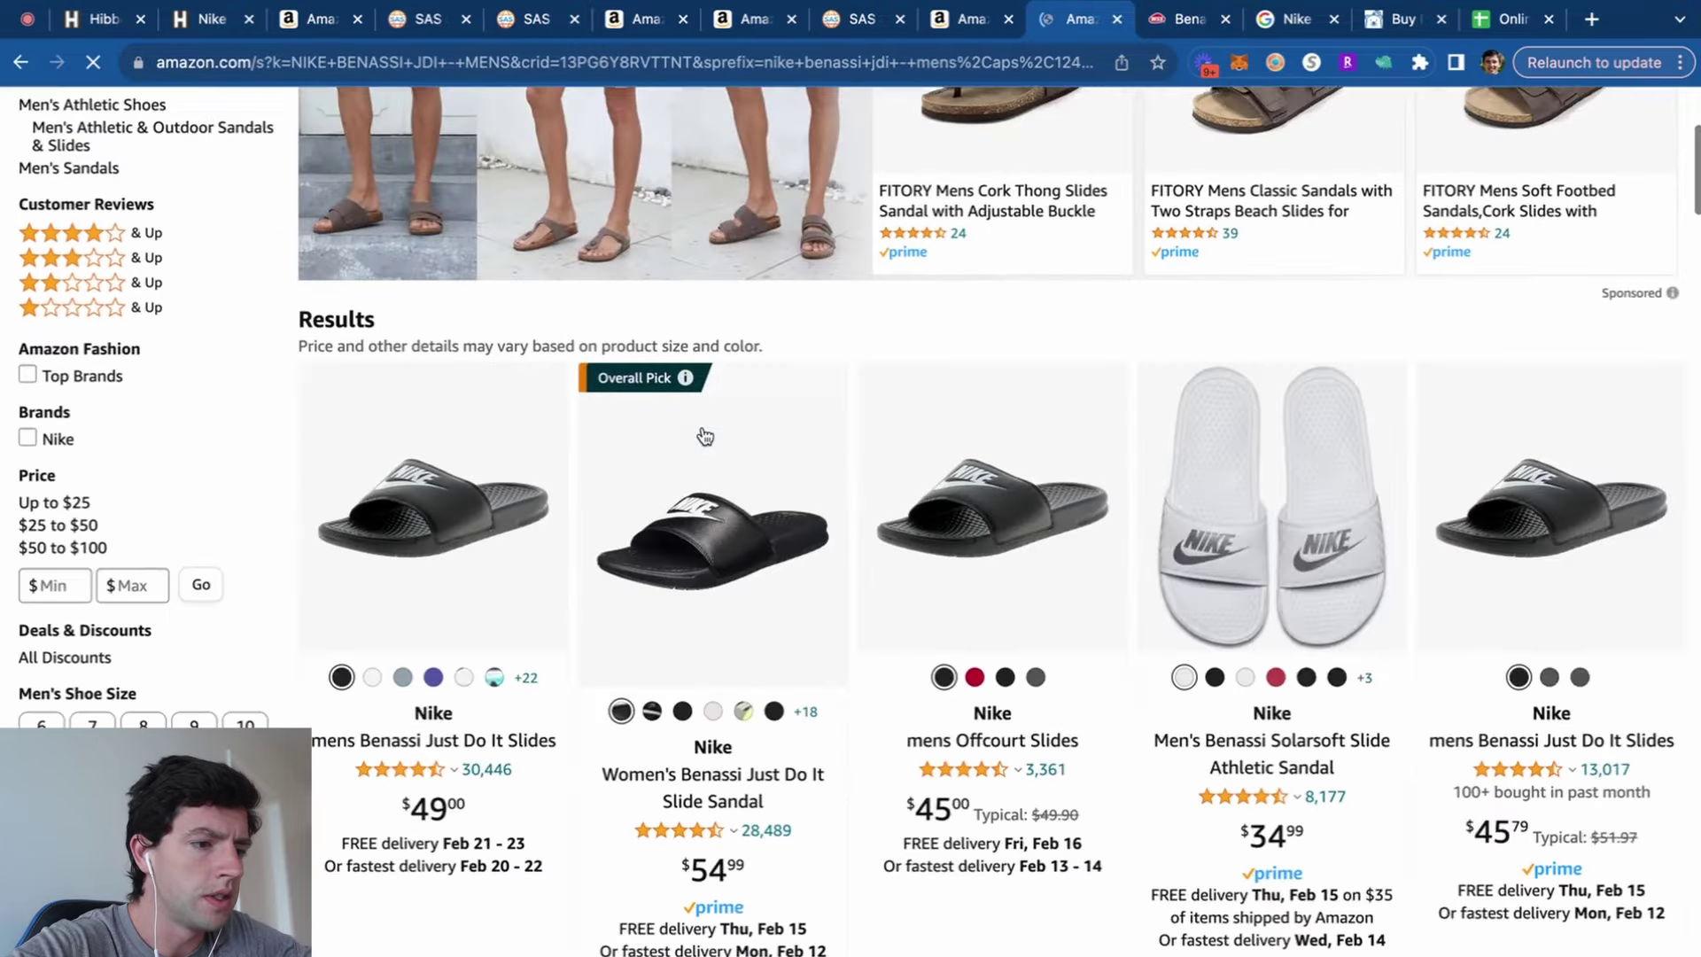
pyautogui.scroll(-2, 785, 615)
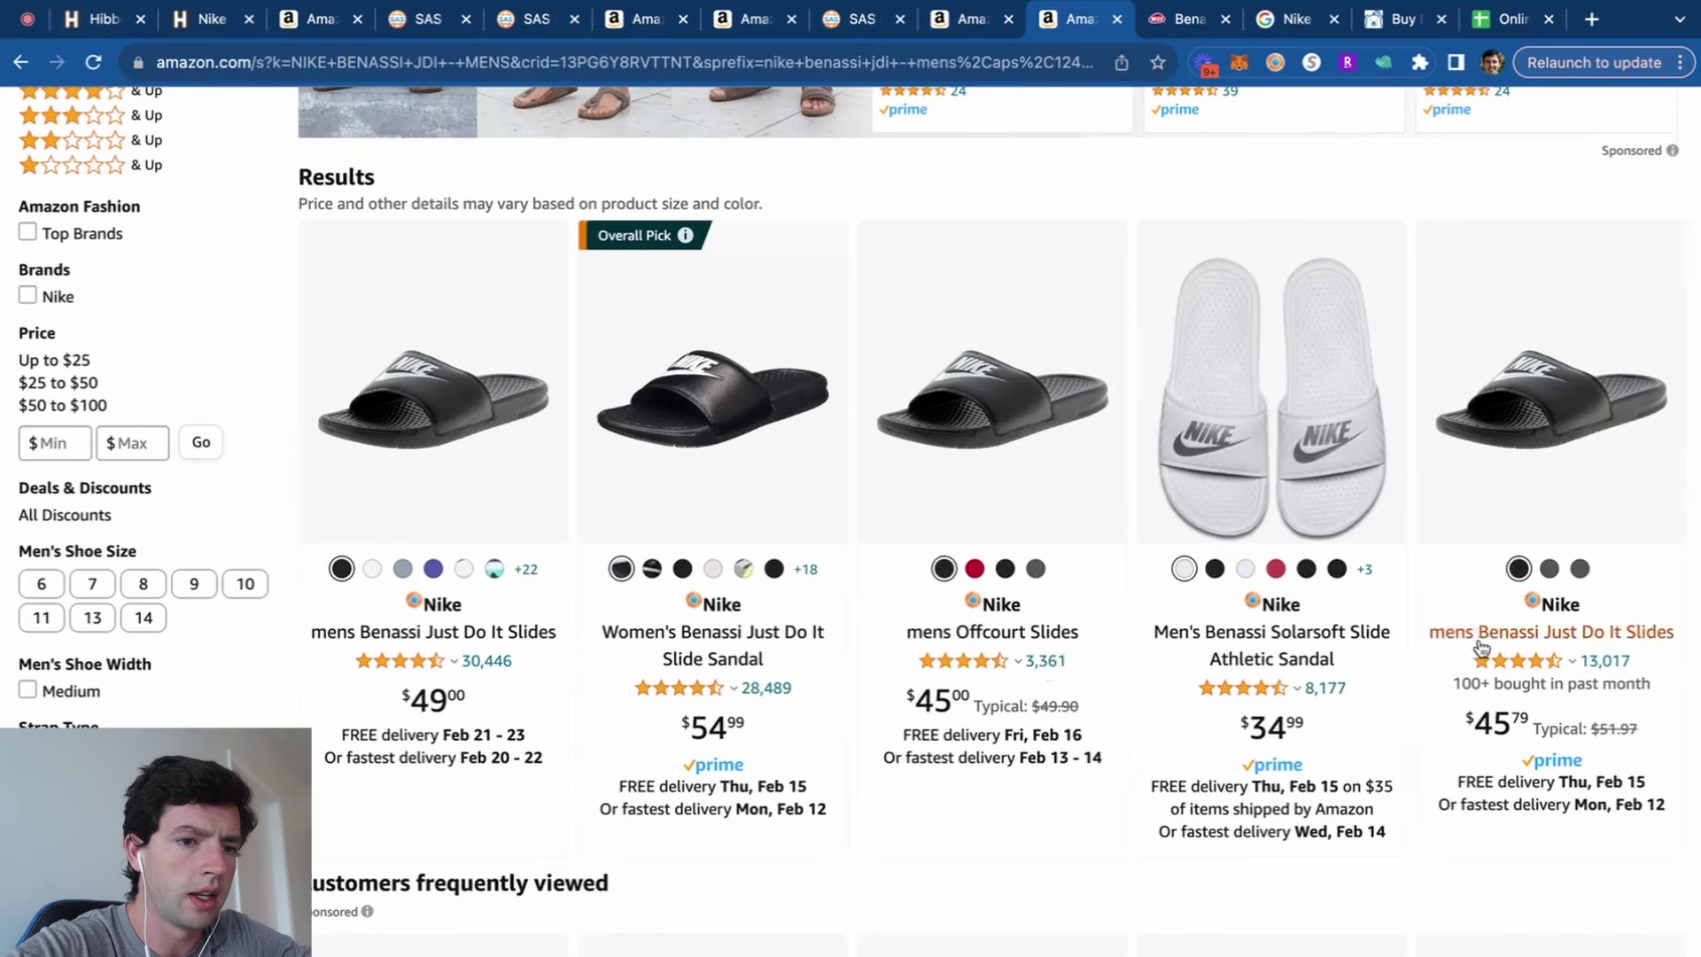
pyautogui.rightClick(1482, 647)
pyautogui.click(1359, 550)
pyautogui.rightClick(1075, 634)
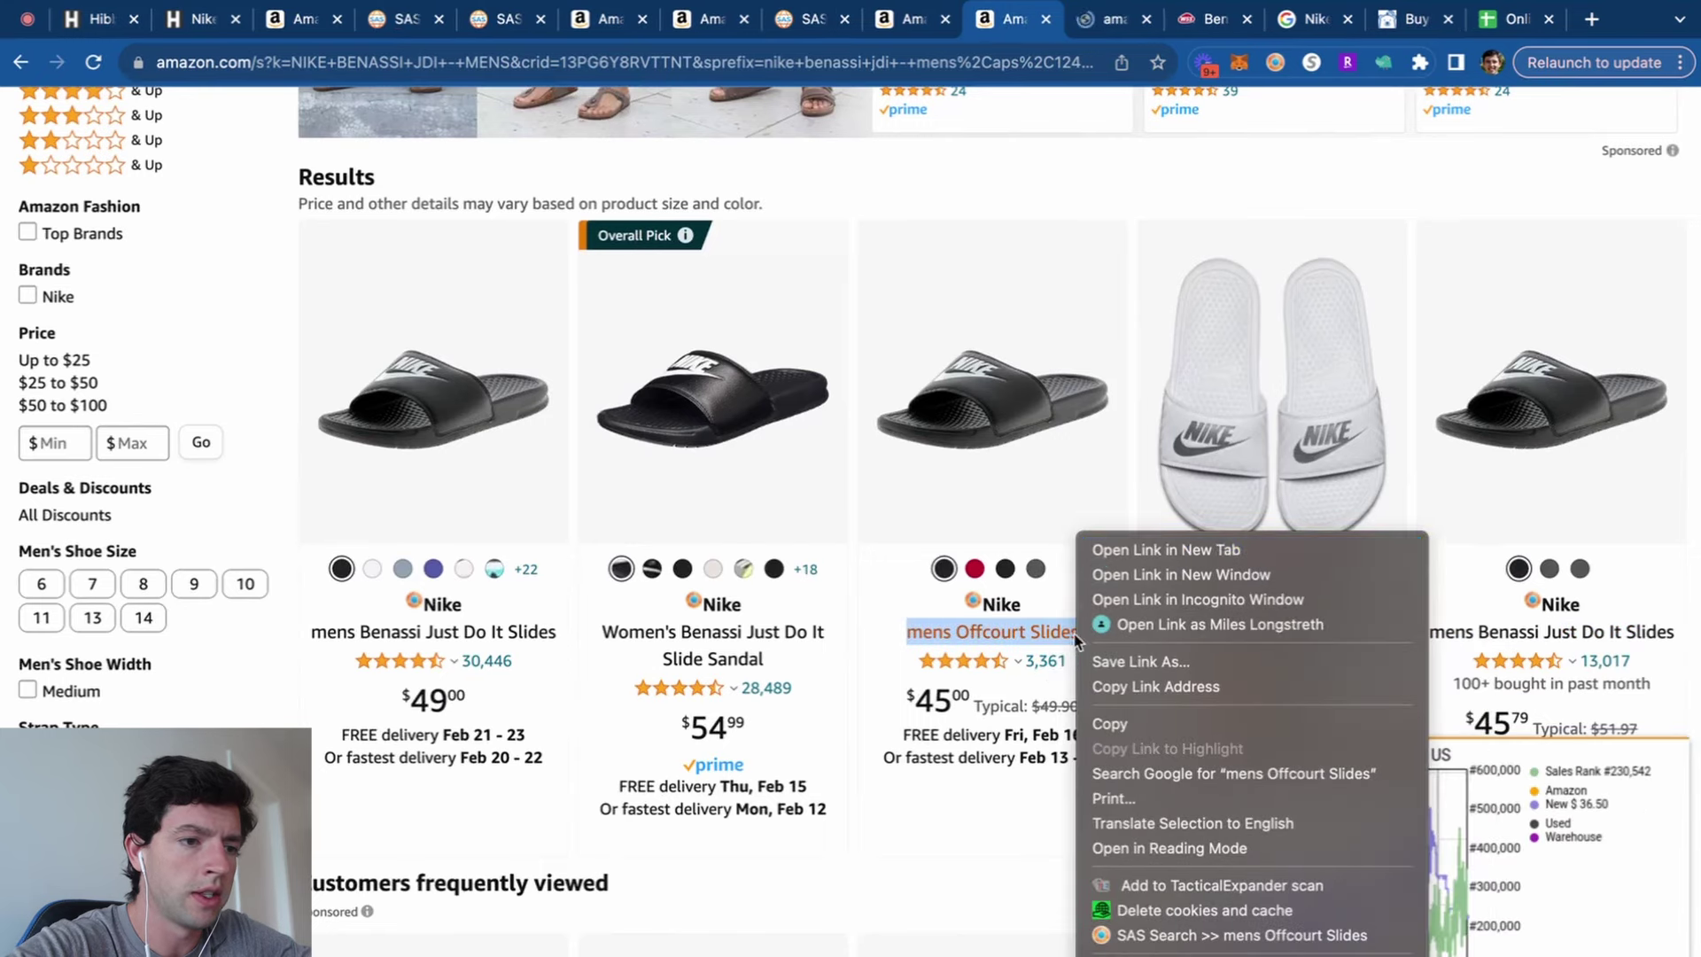
pyautogui.click(1166, 551)
pyautogui.click(459, 638)
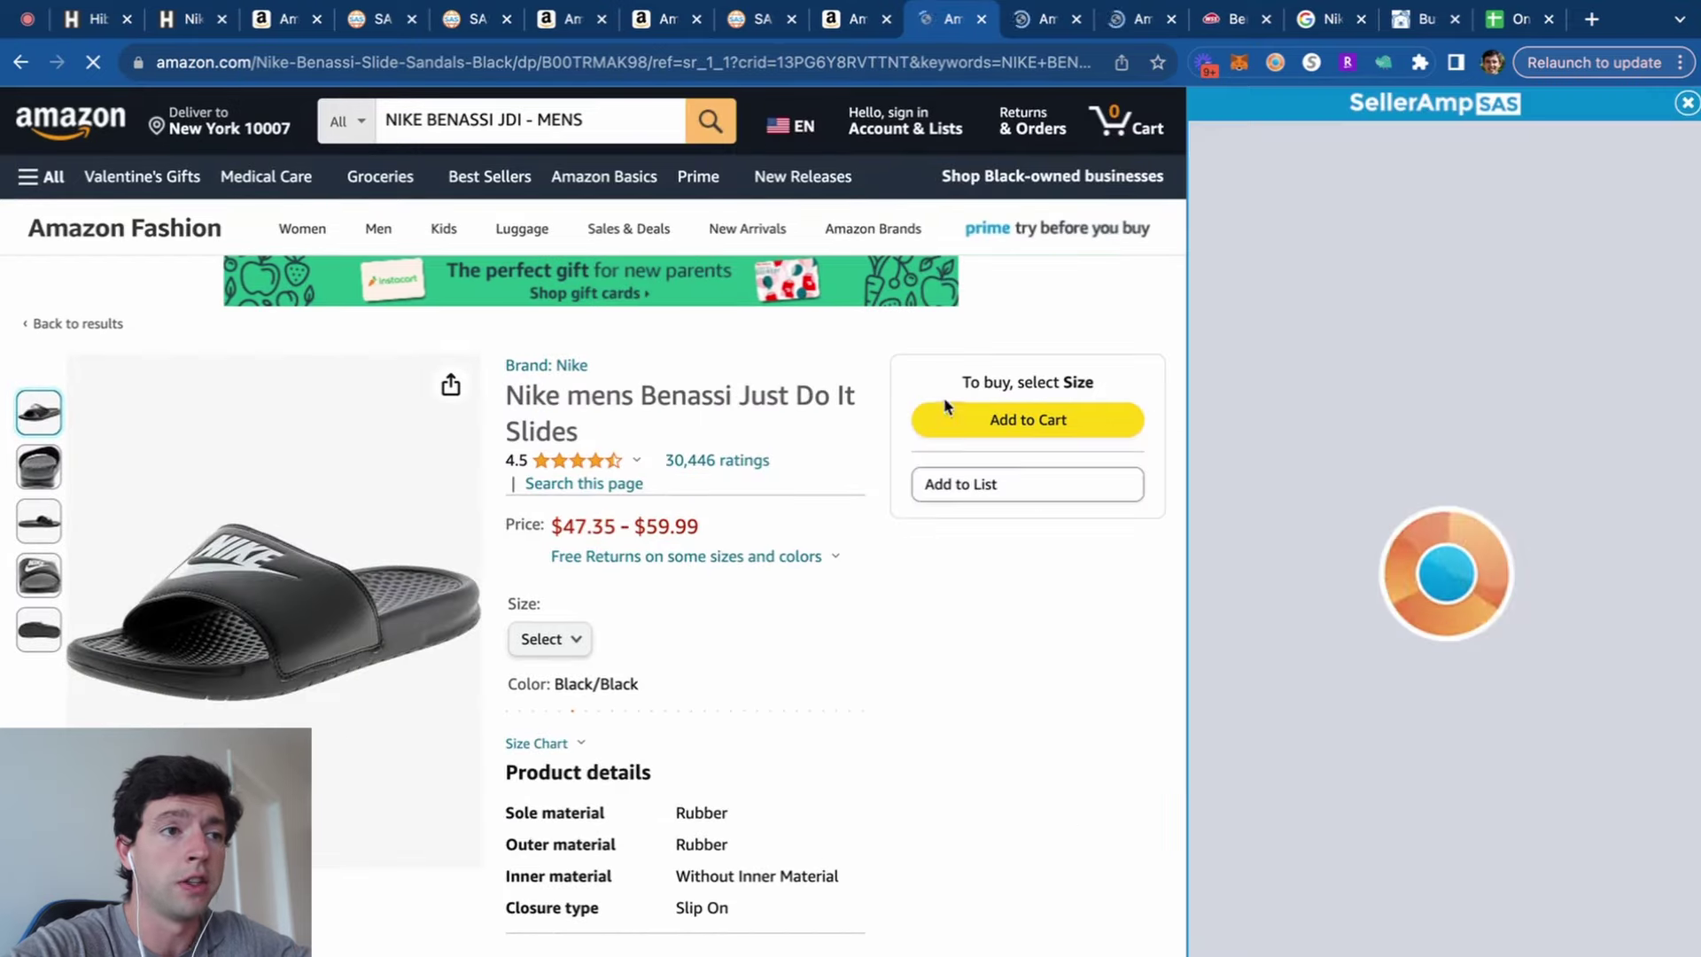
# Look through the opened Amazon slide listings and bring up the men's Offcourt Slides with its SellerAmp data.
pyautogui.click(1139, 18)
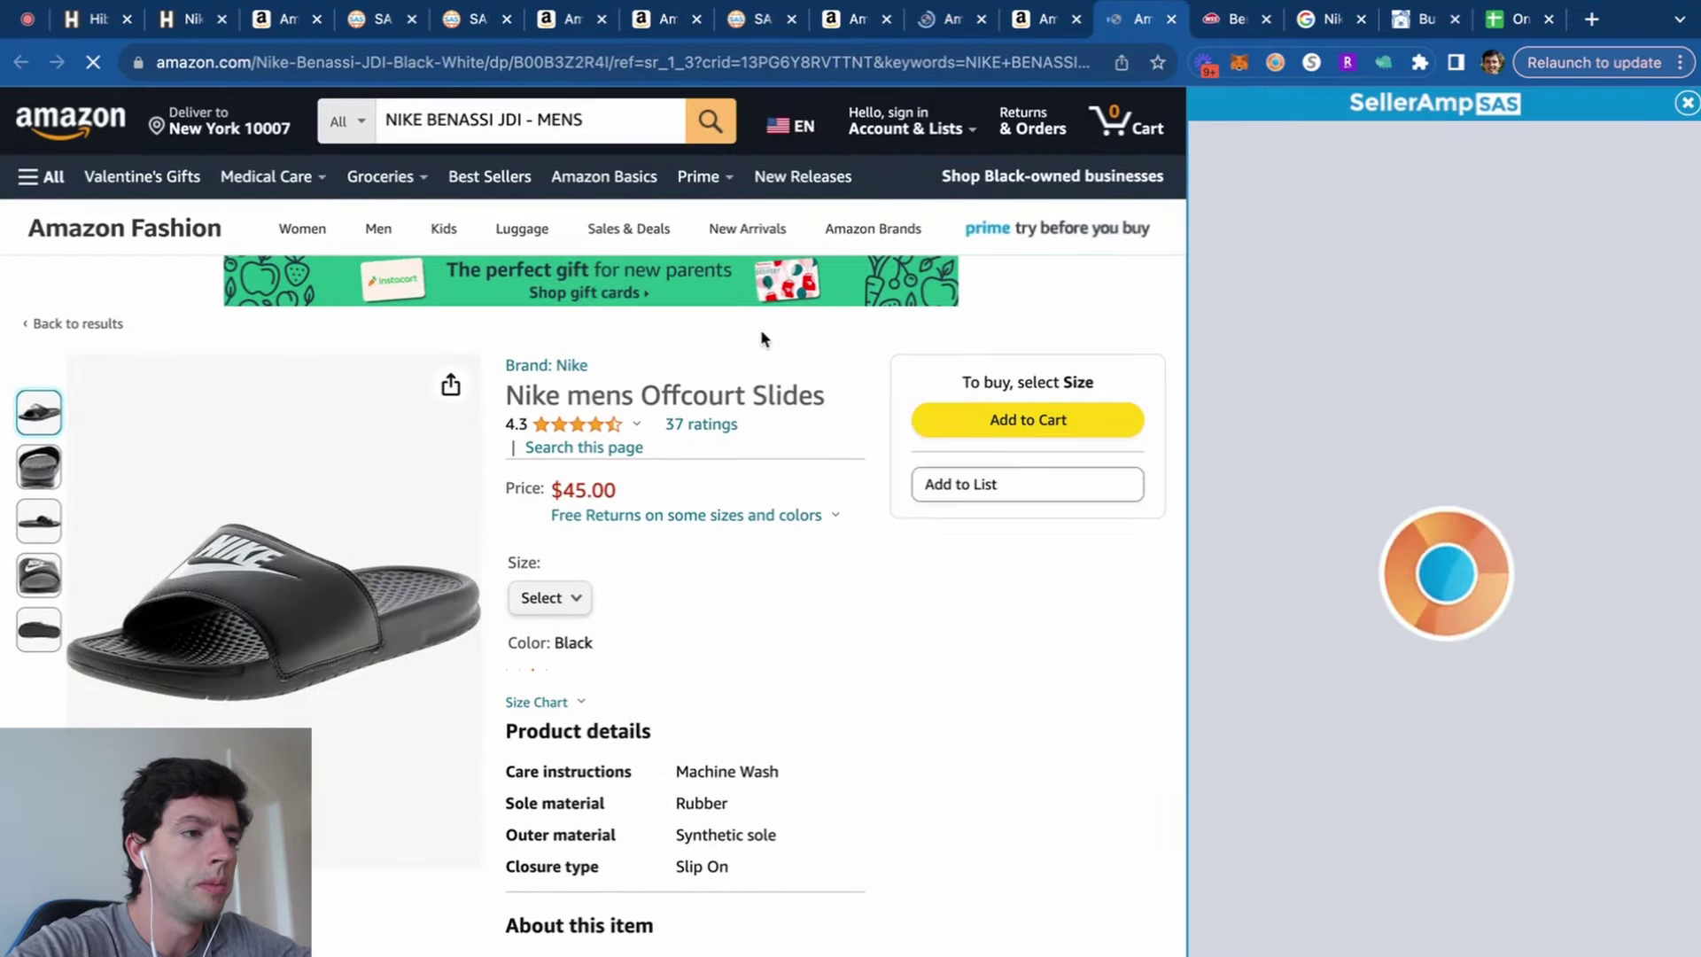
pyautogui.click(1045, 18)
pyautogui.click(931, 20)
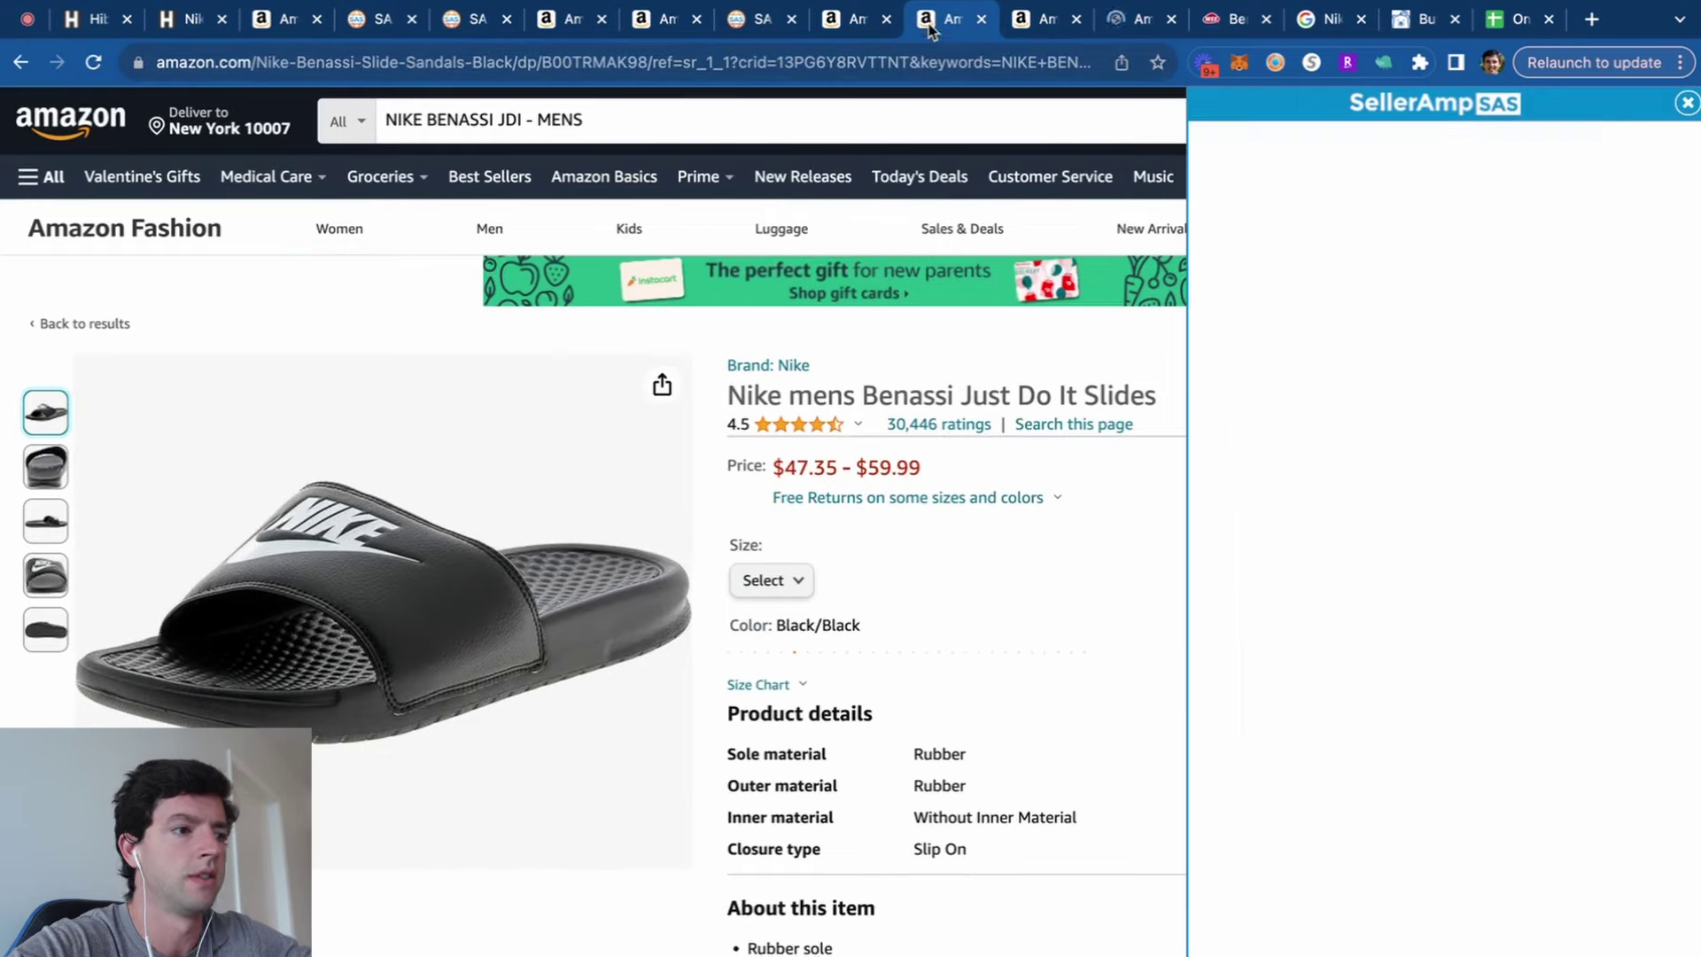
pyautogui.click(1139, 19)
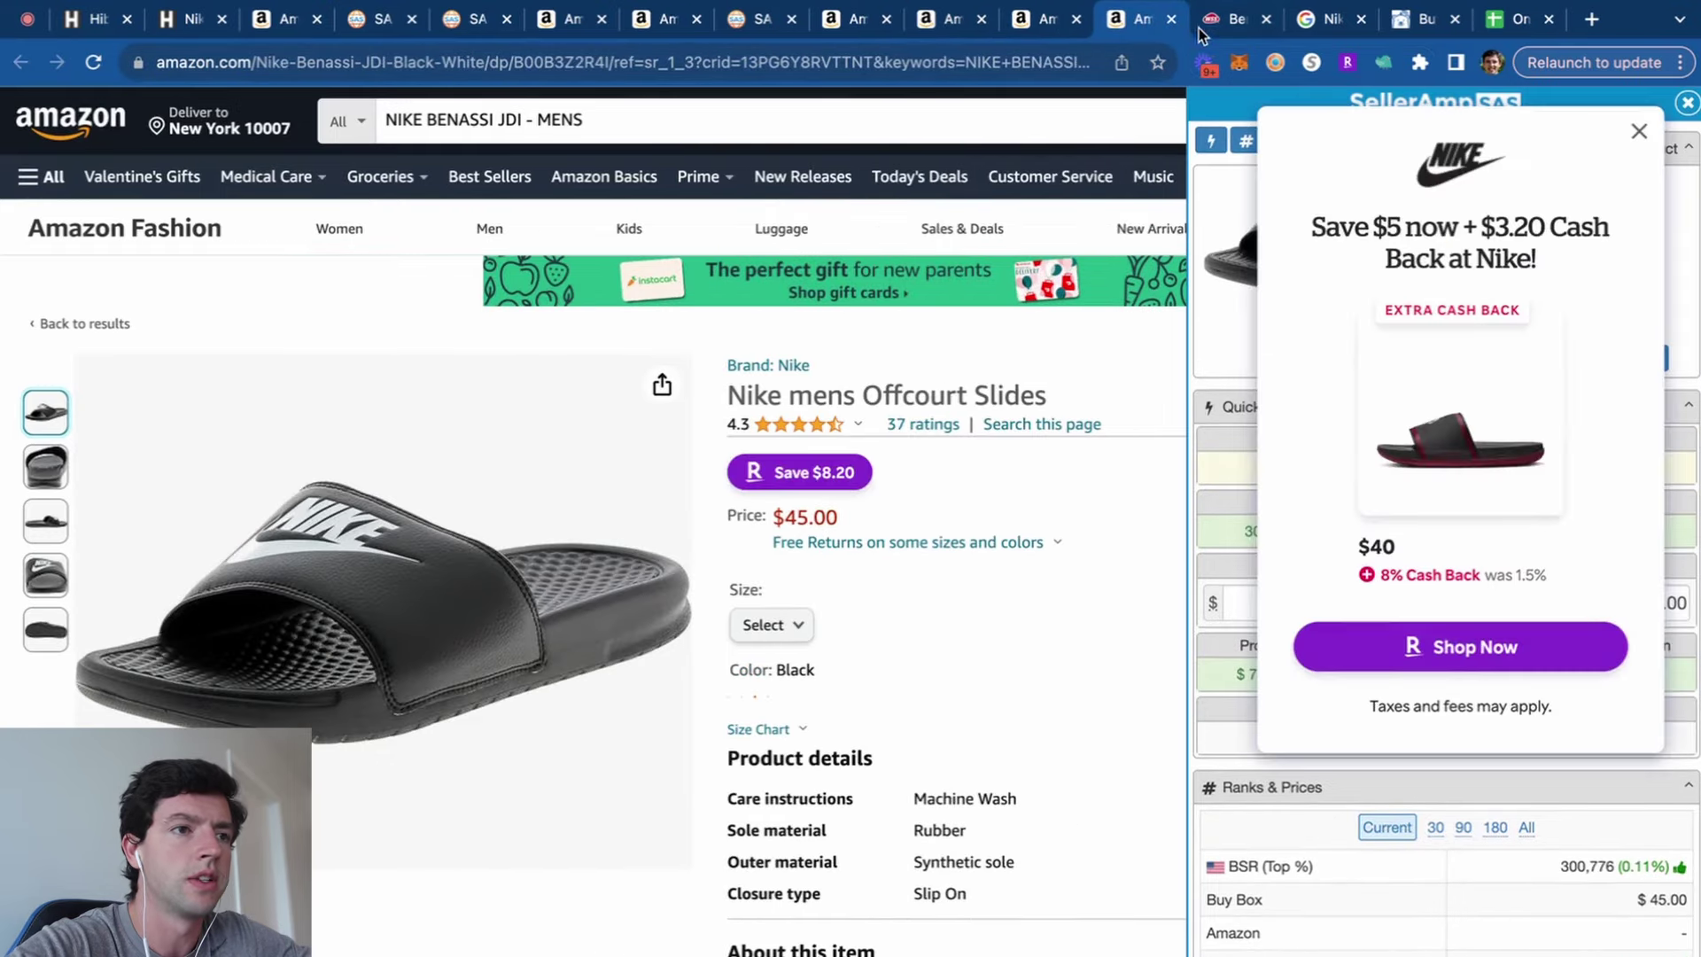
# Check the Benassi JDI's price and sizes at WSS and view ShopWSS's $50 off $250+ promotion in the Google results.
pyautogui.click(1218, 25)
pyautogui.click(1253, 364)
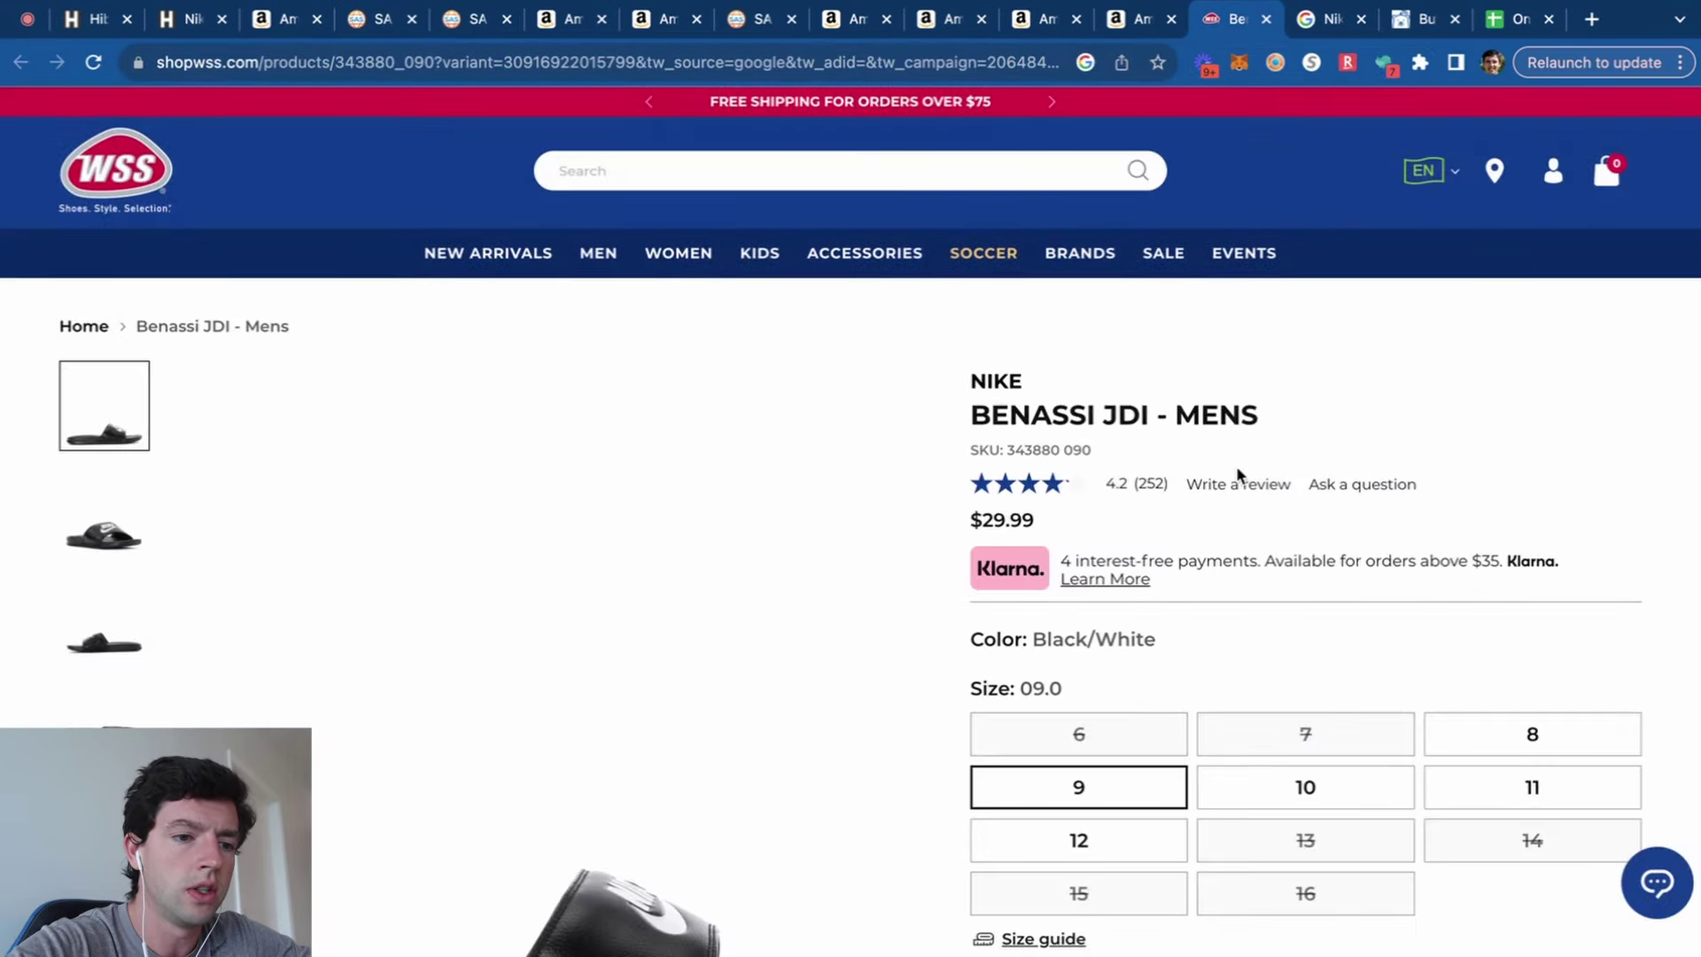
pyautogui.moveTo(1256, 489)
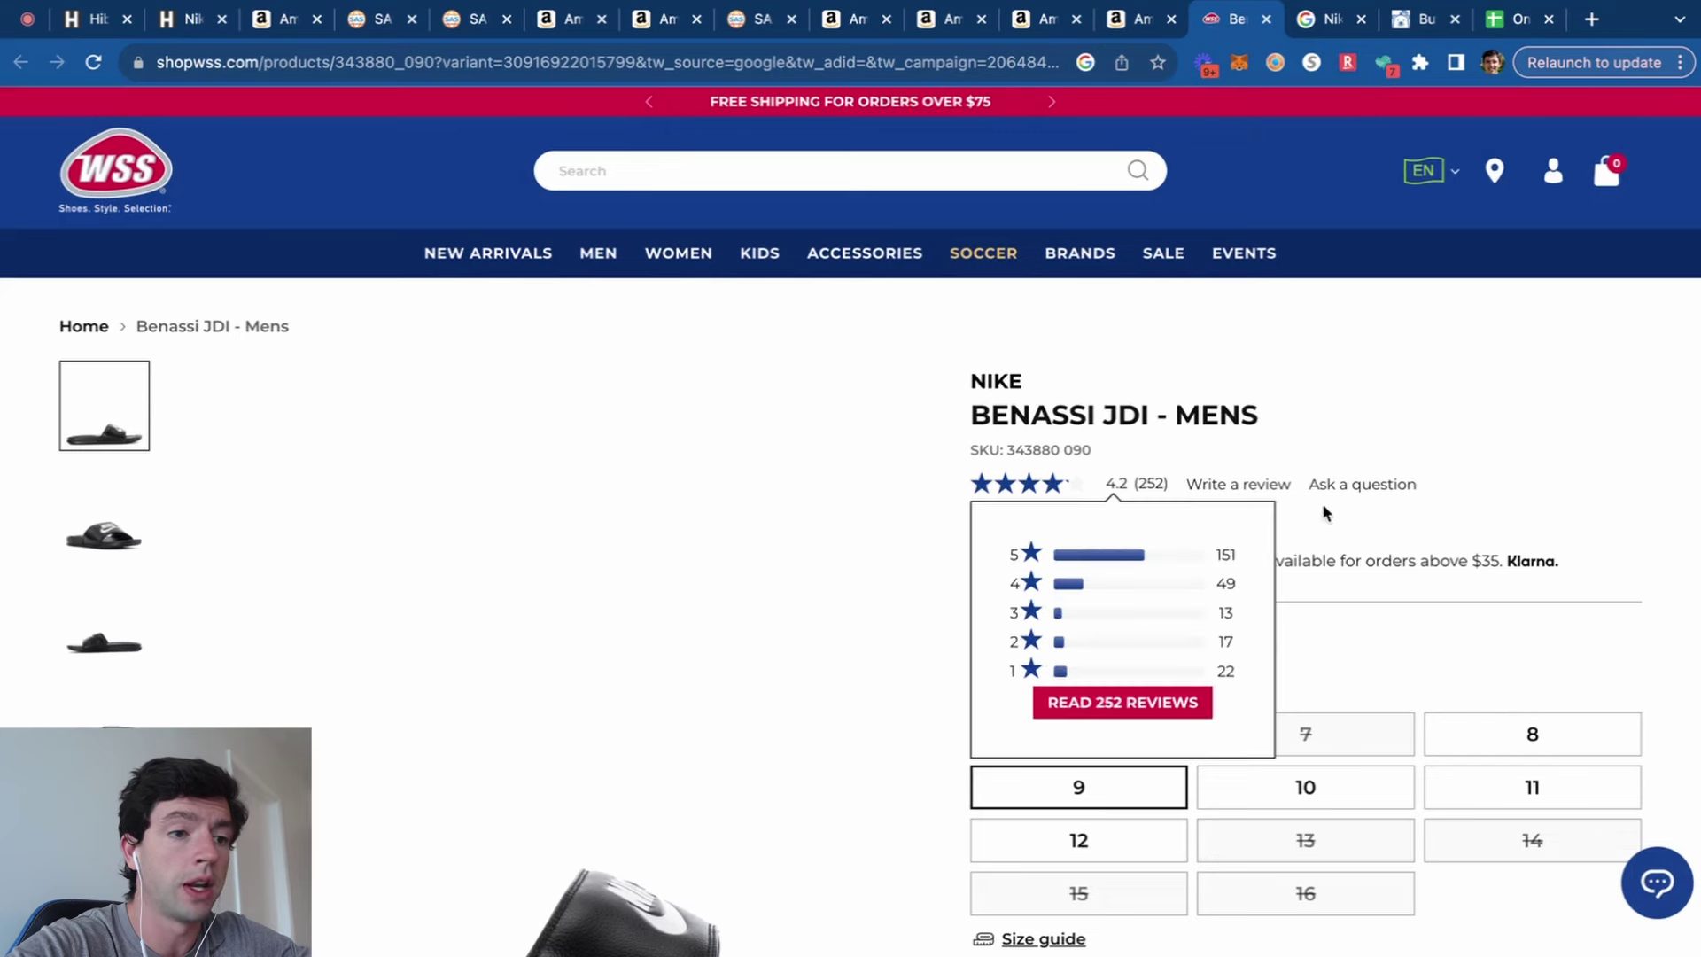
pyautogui.click(1314, 22)
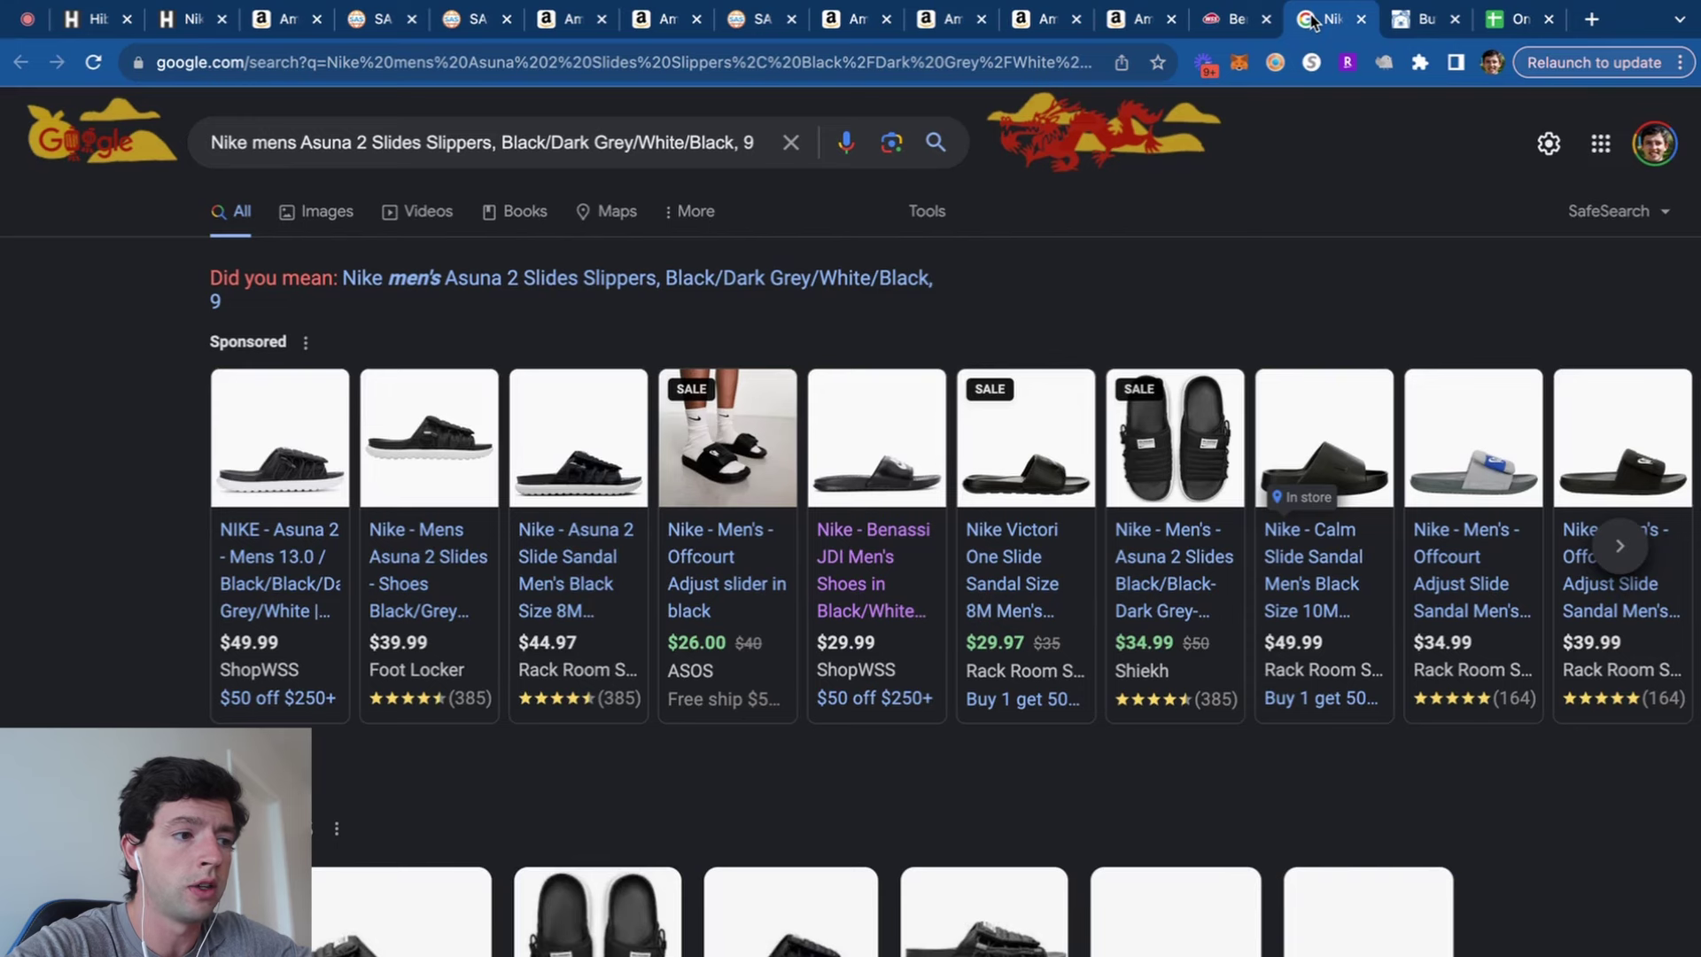
pyautogui.click(864, 697)
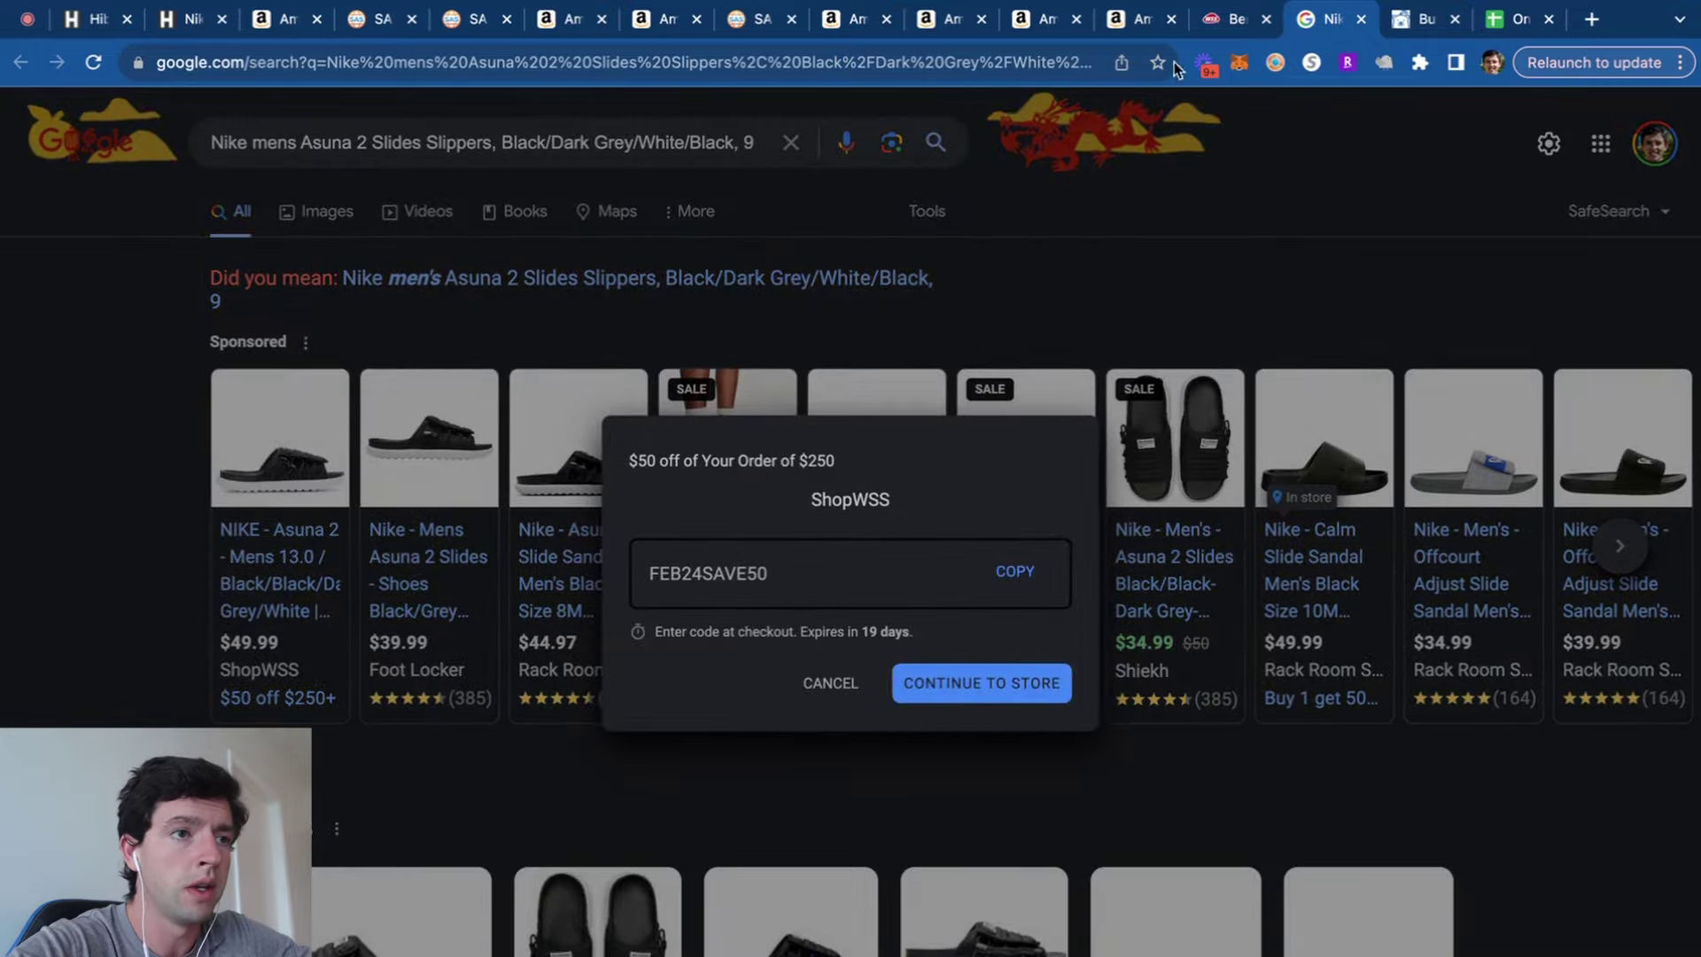
# Review the Offcourt Slides' Keepa price history and variations, and open the black size 8 Nike Benassi JDI variation.
pyautogui.click(1134, 19)
pyautogui.scroll(-10, 493, 501)
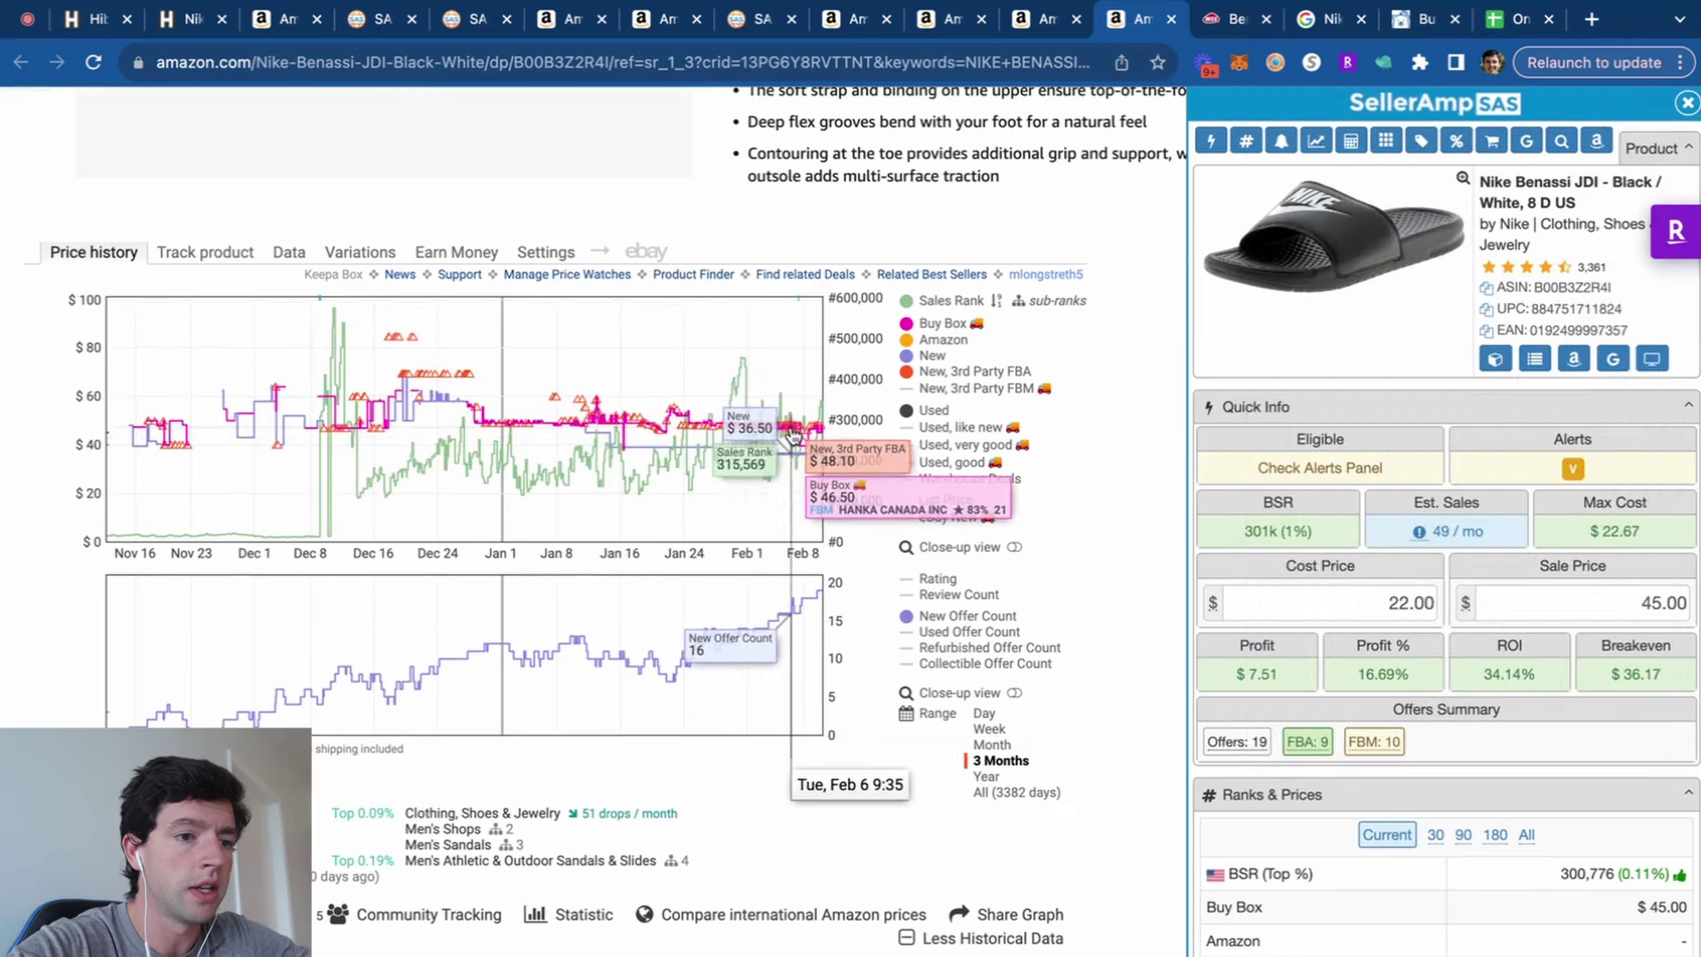
pyautogui.click(361, 253)
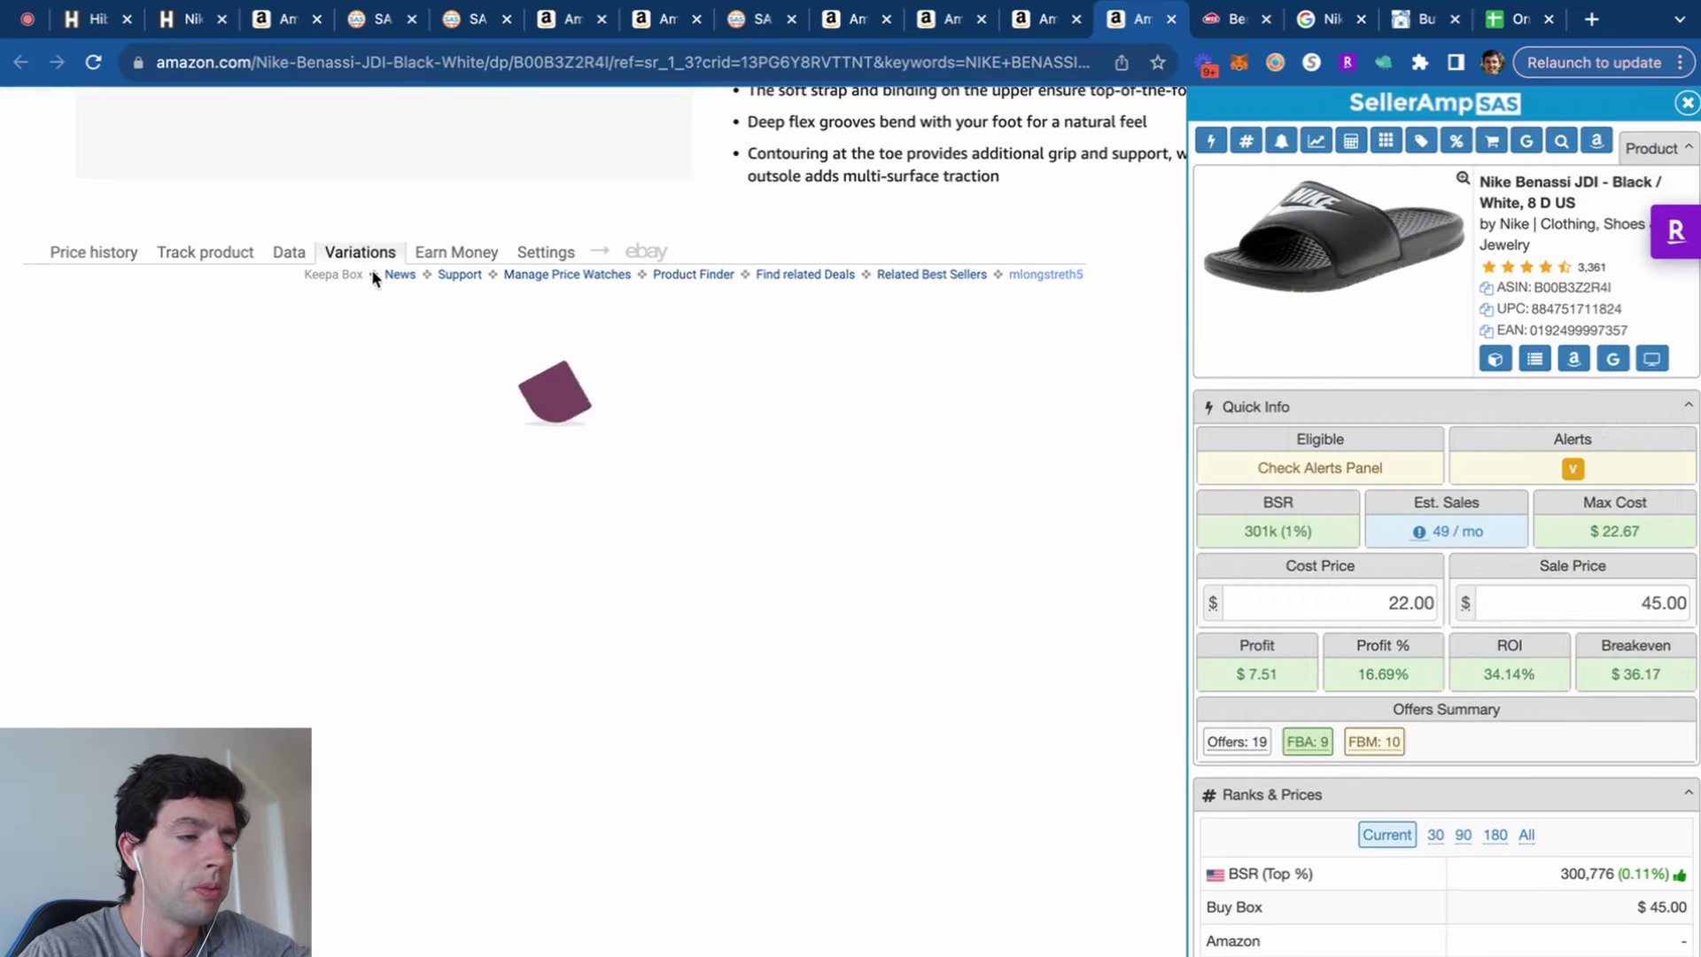
pyautogui.scroll(-2, 421, 602)
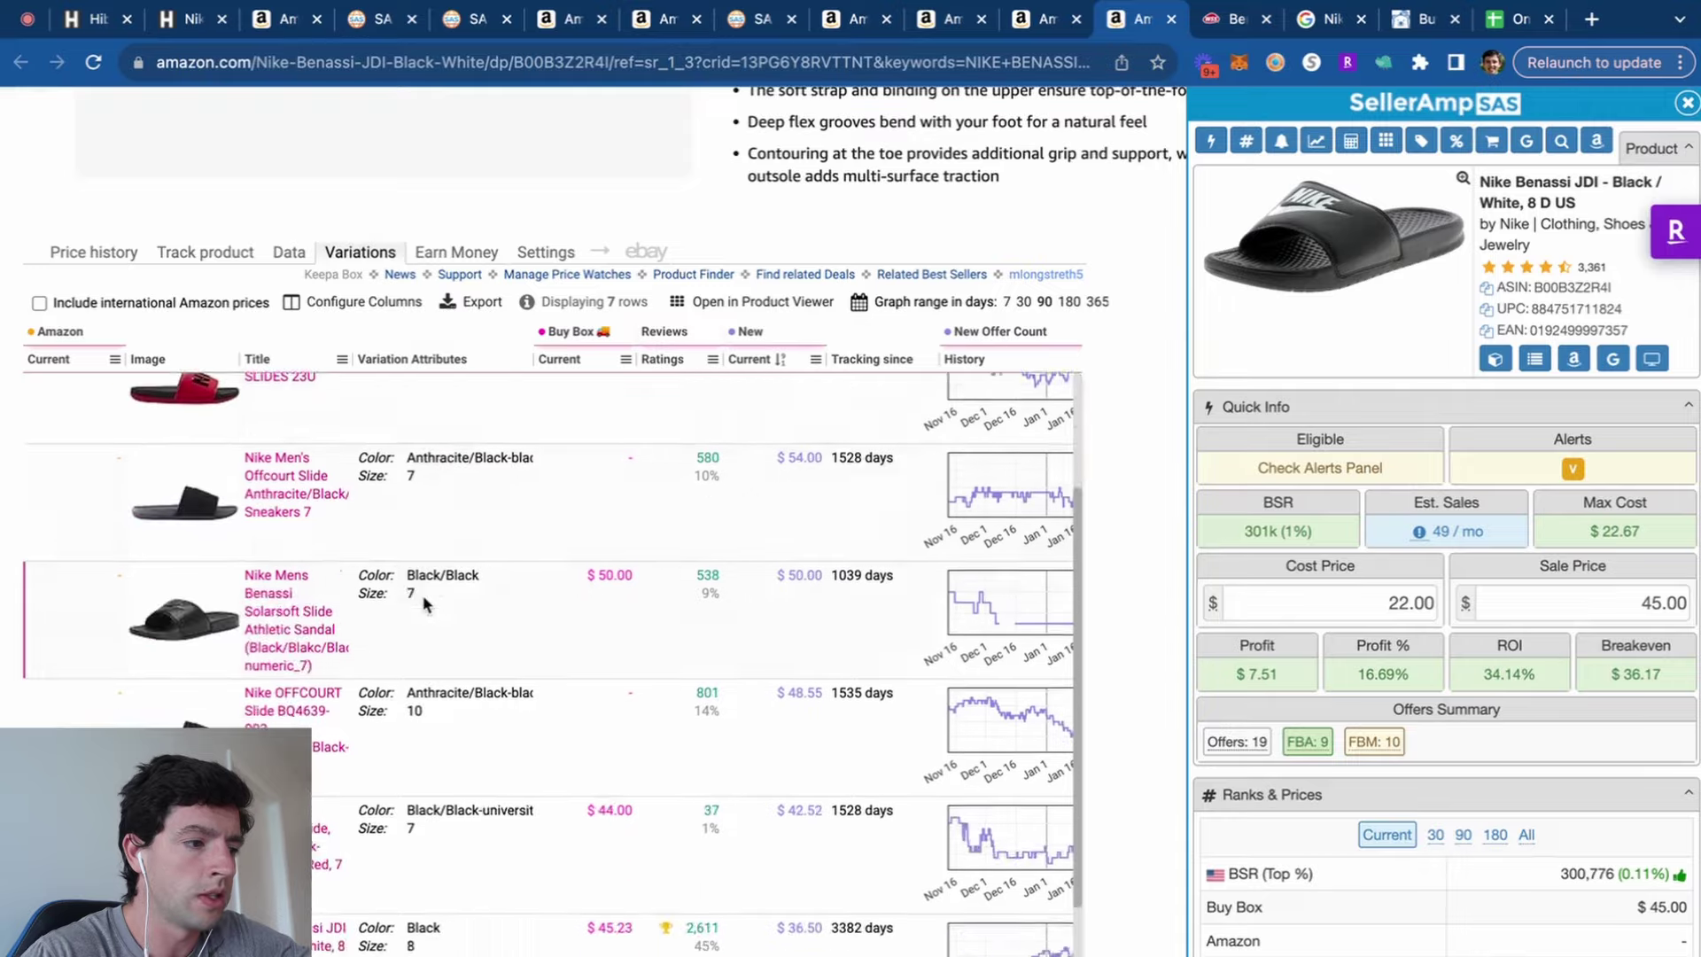
pyautogui.scroll(-4, 423, 603)
pyautogui.hscroll(2, 424, 604)
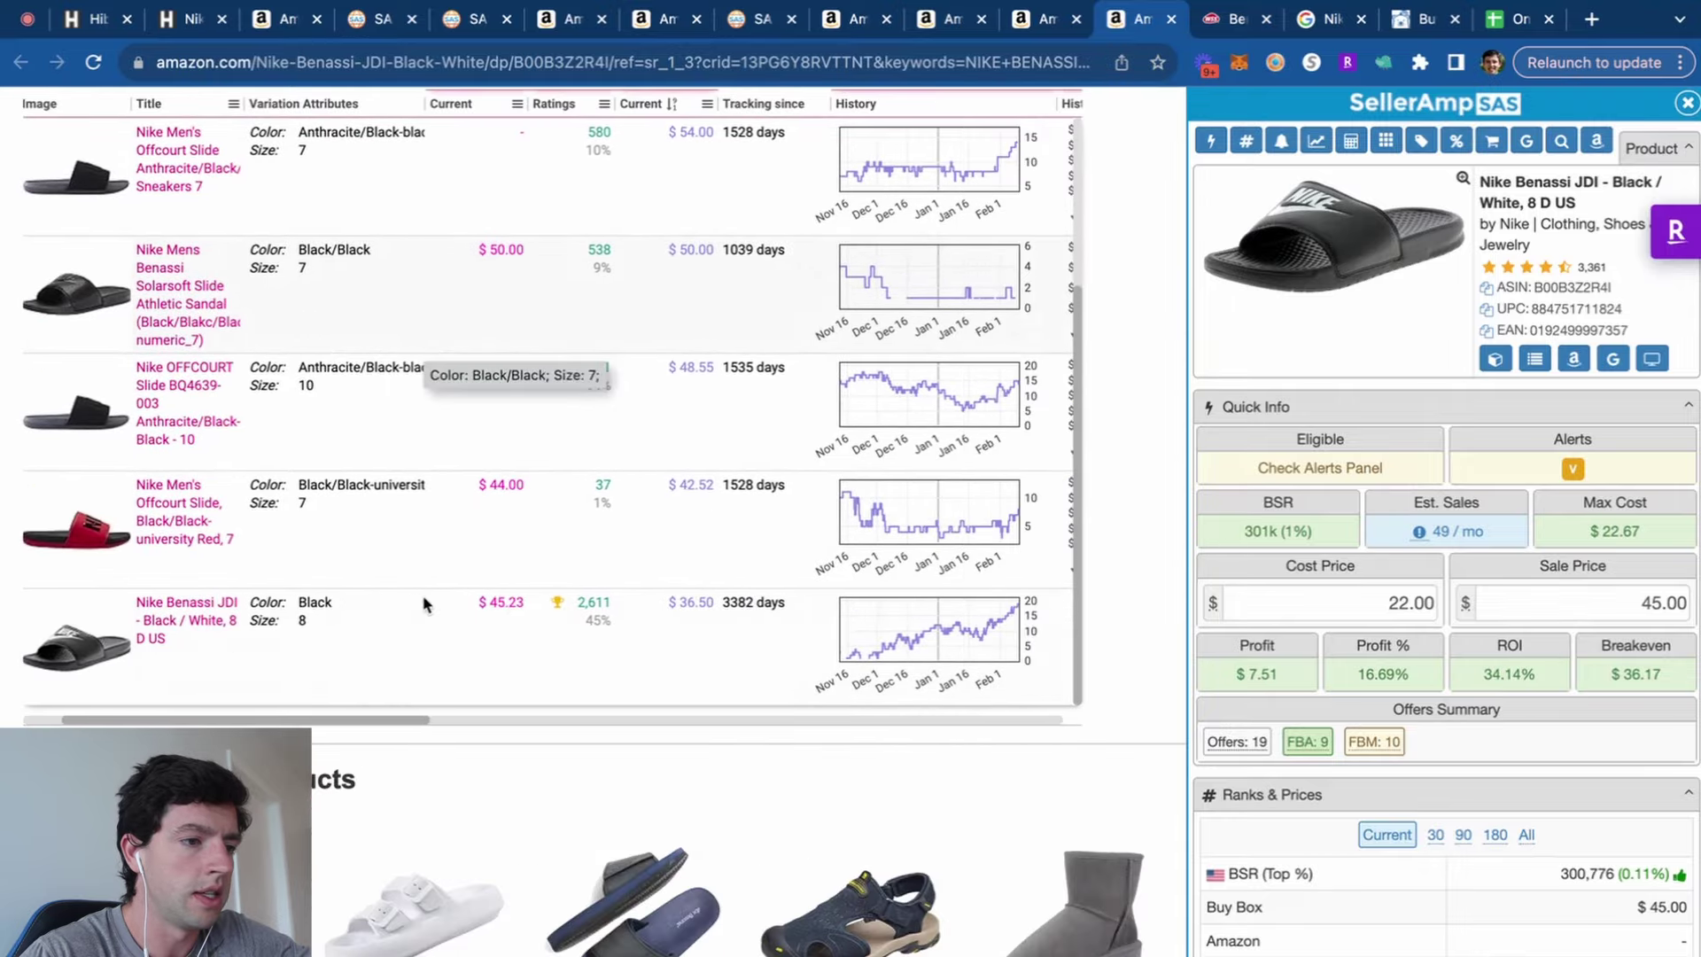
pyautogui.click(188, 620)
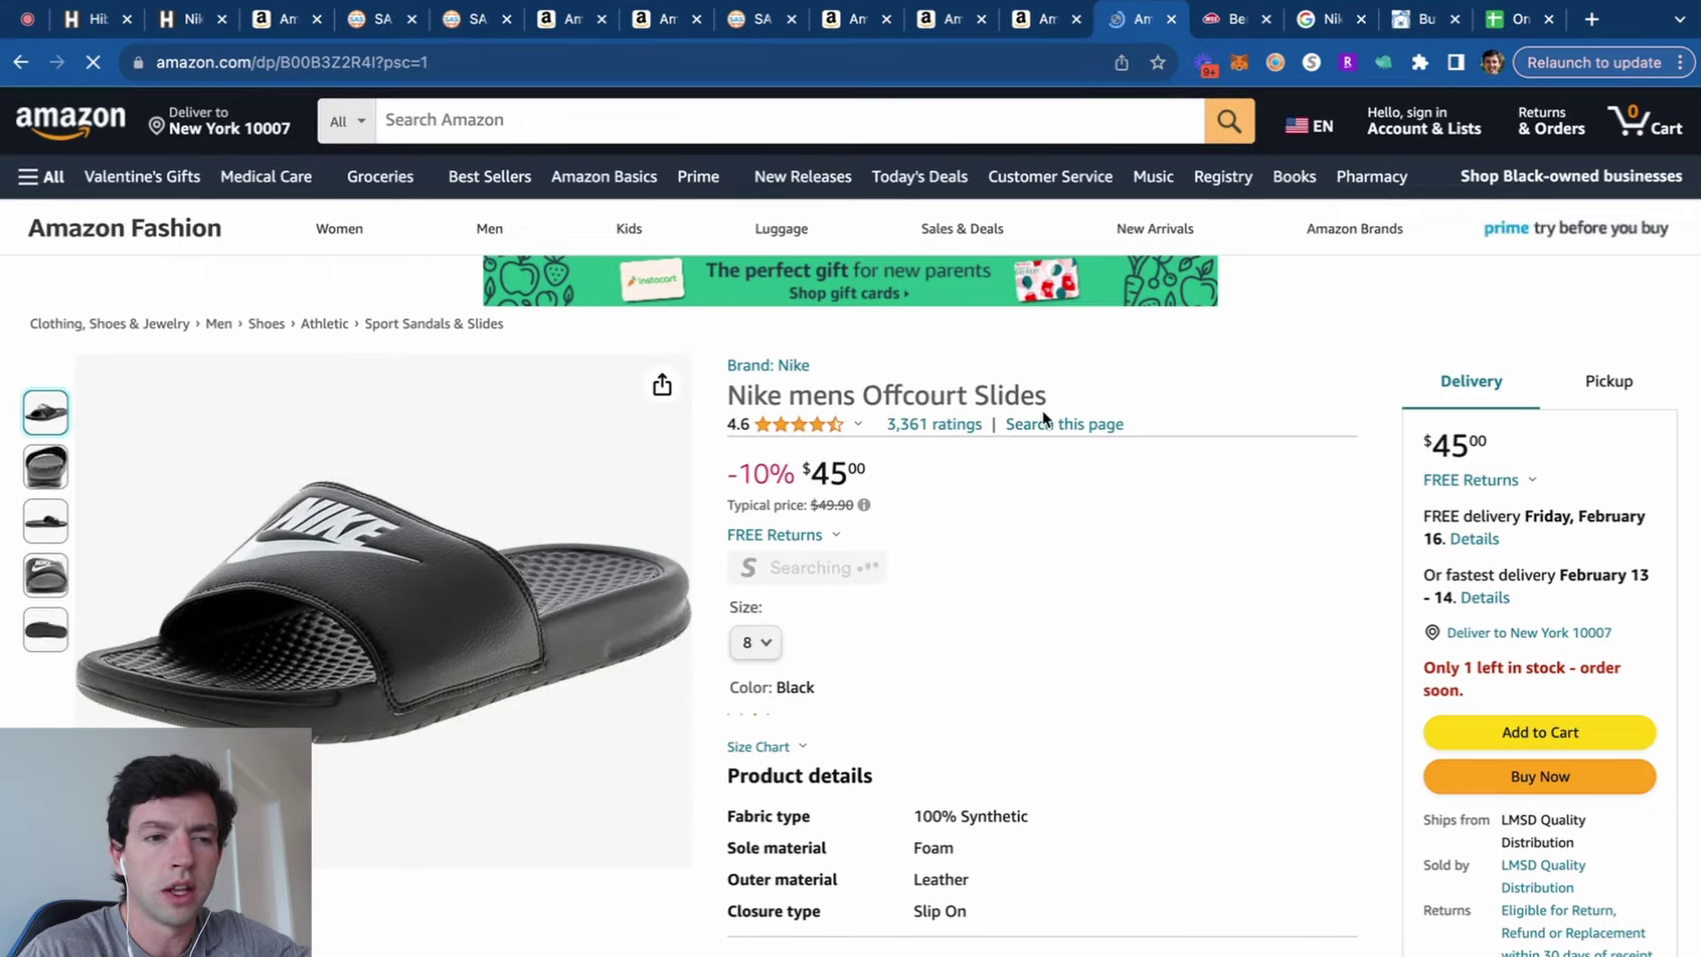
# Examine the size 8 variation's three-month Keepa price history and new offer count.
pyautogui.scroll(-15, 1044, 418)
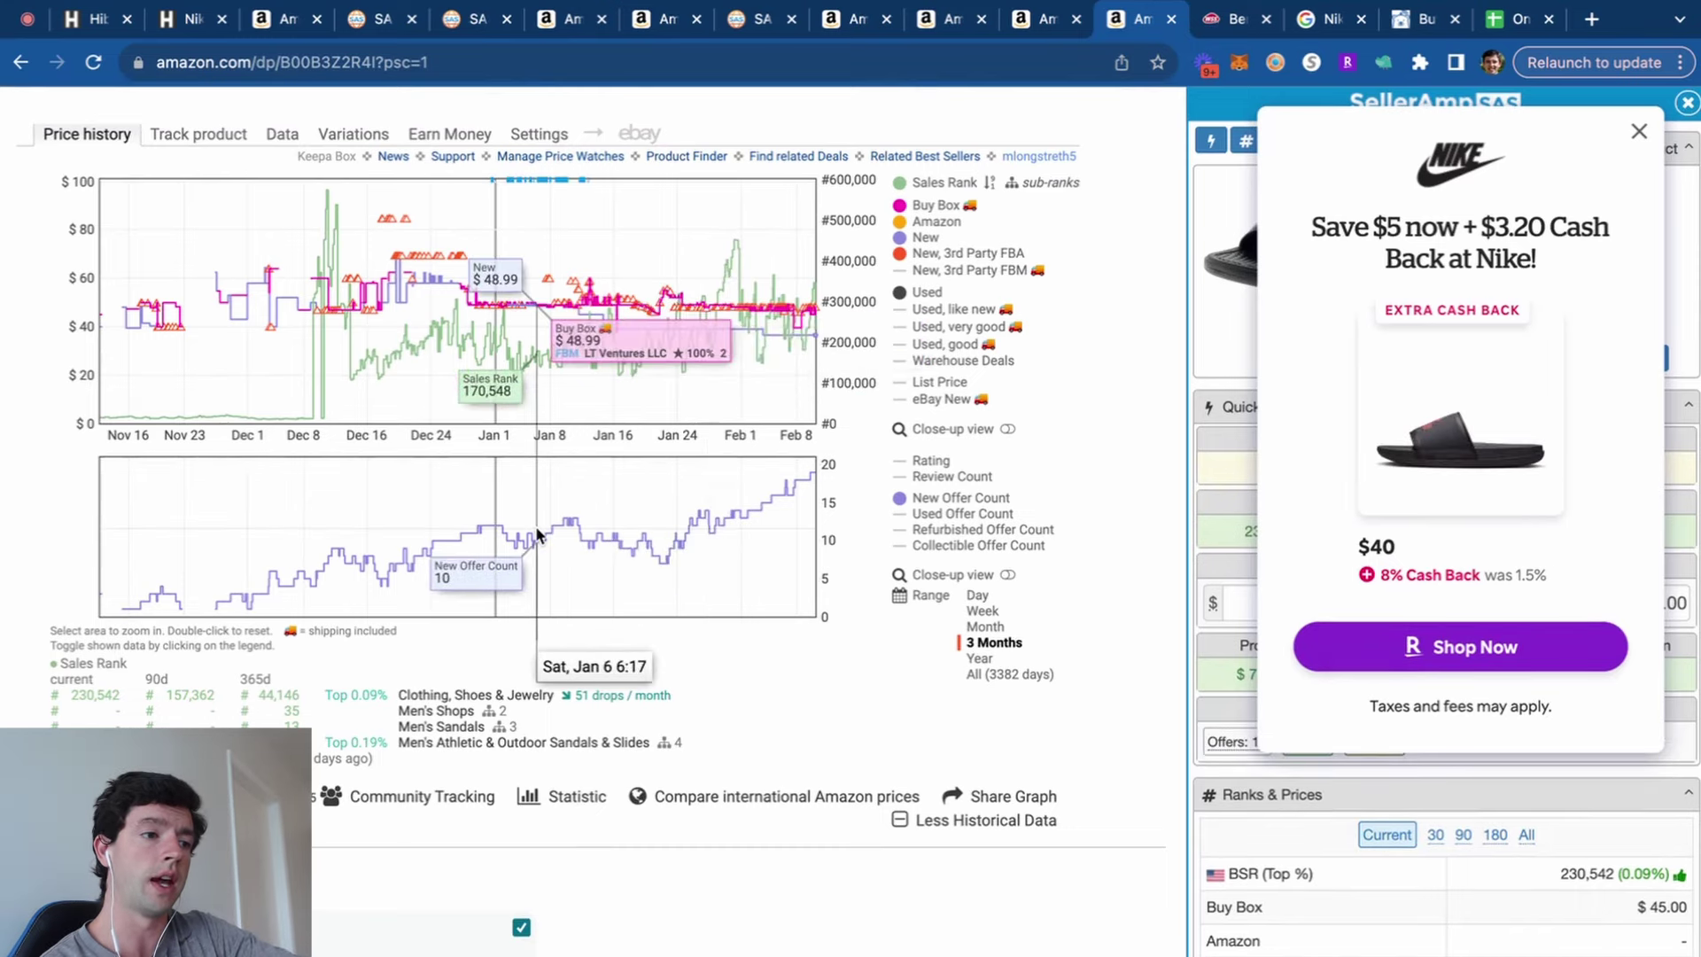
pyautogui.scroll(5, 535, 525)
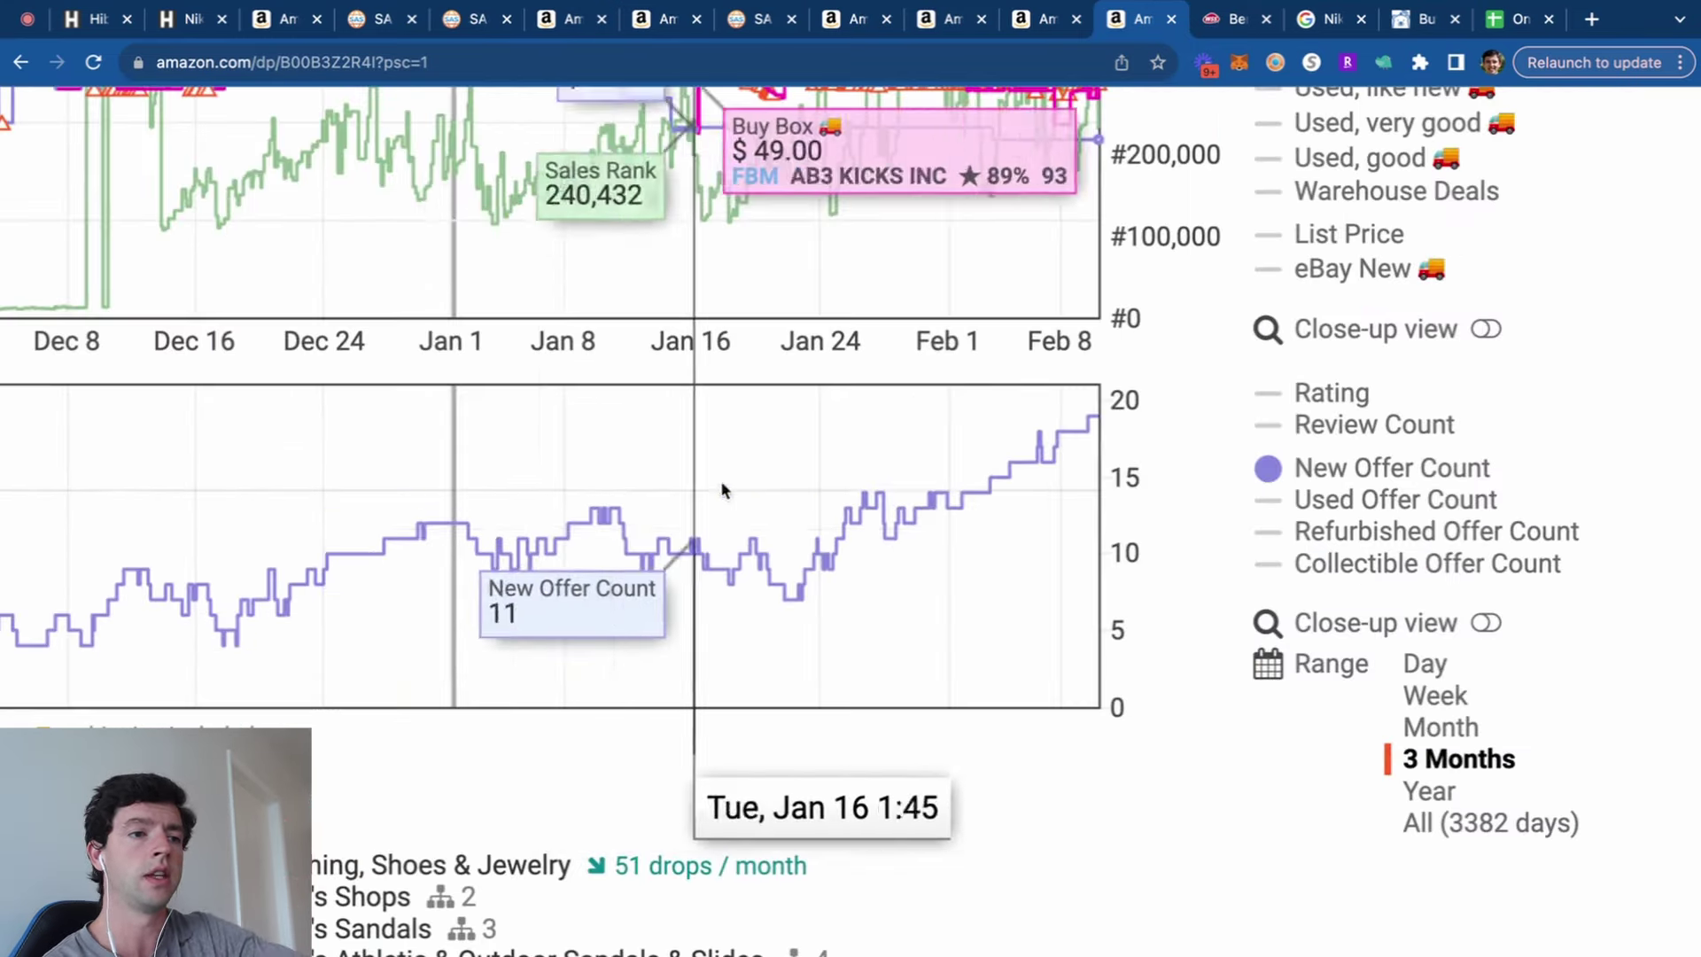
pyautogui.scroll(-5, 883, 483)
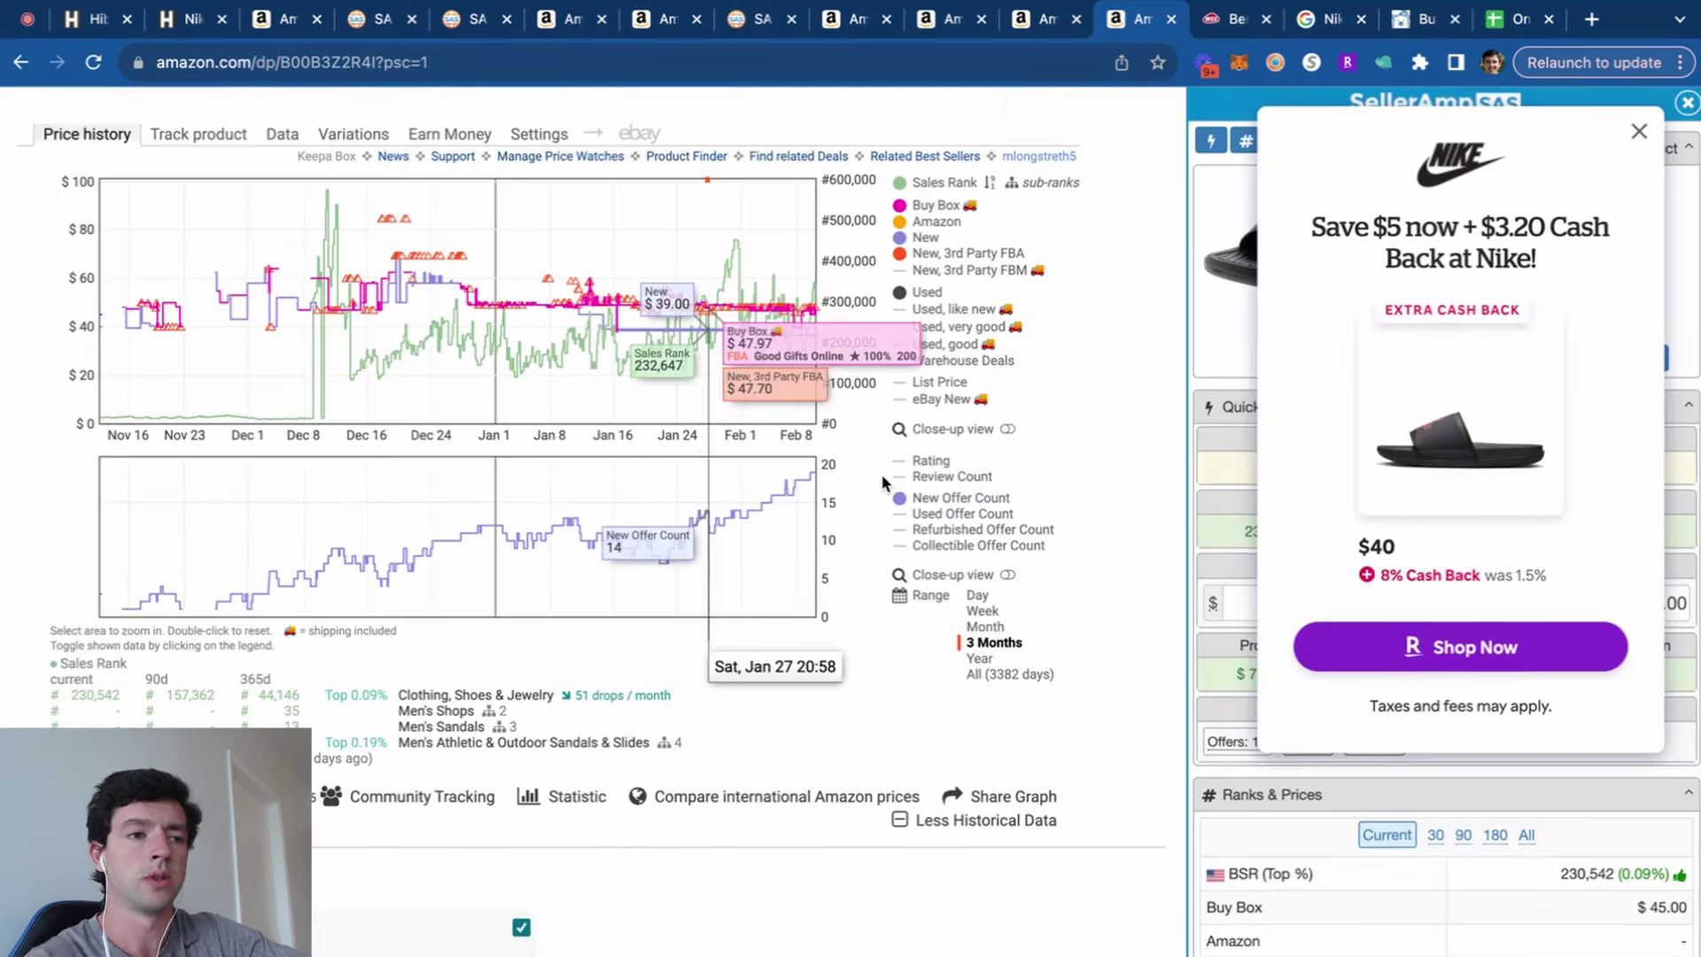
# Dismiss the Nike cash back offer and set the size 8 slide's cost price to $24 in SellerAmp.
pyautogui.click(1635, 118)
pyautogui.click(1359, 608)
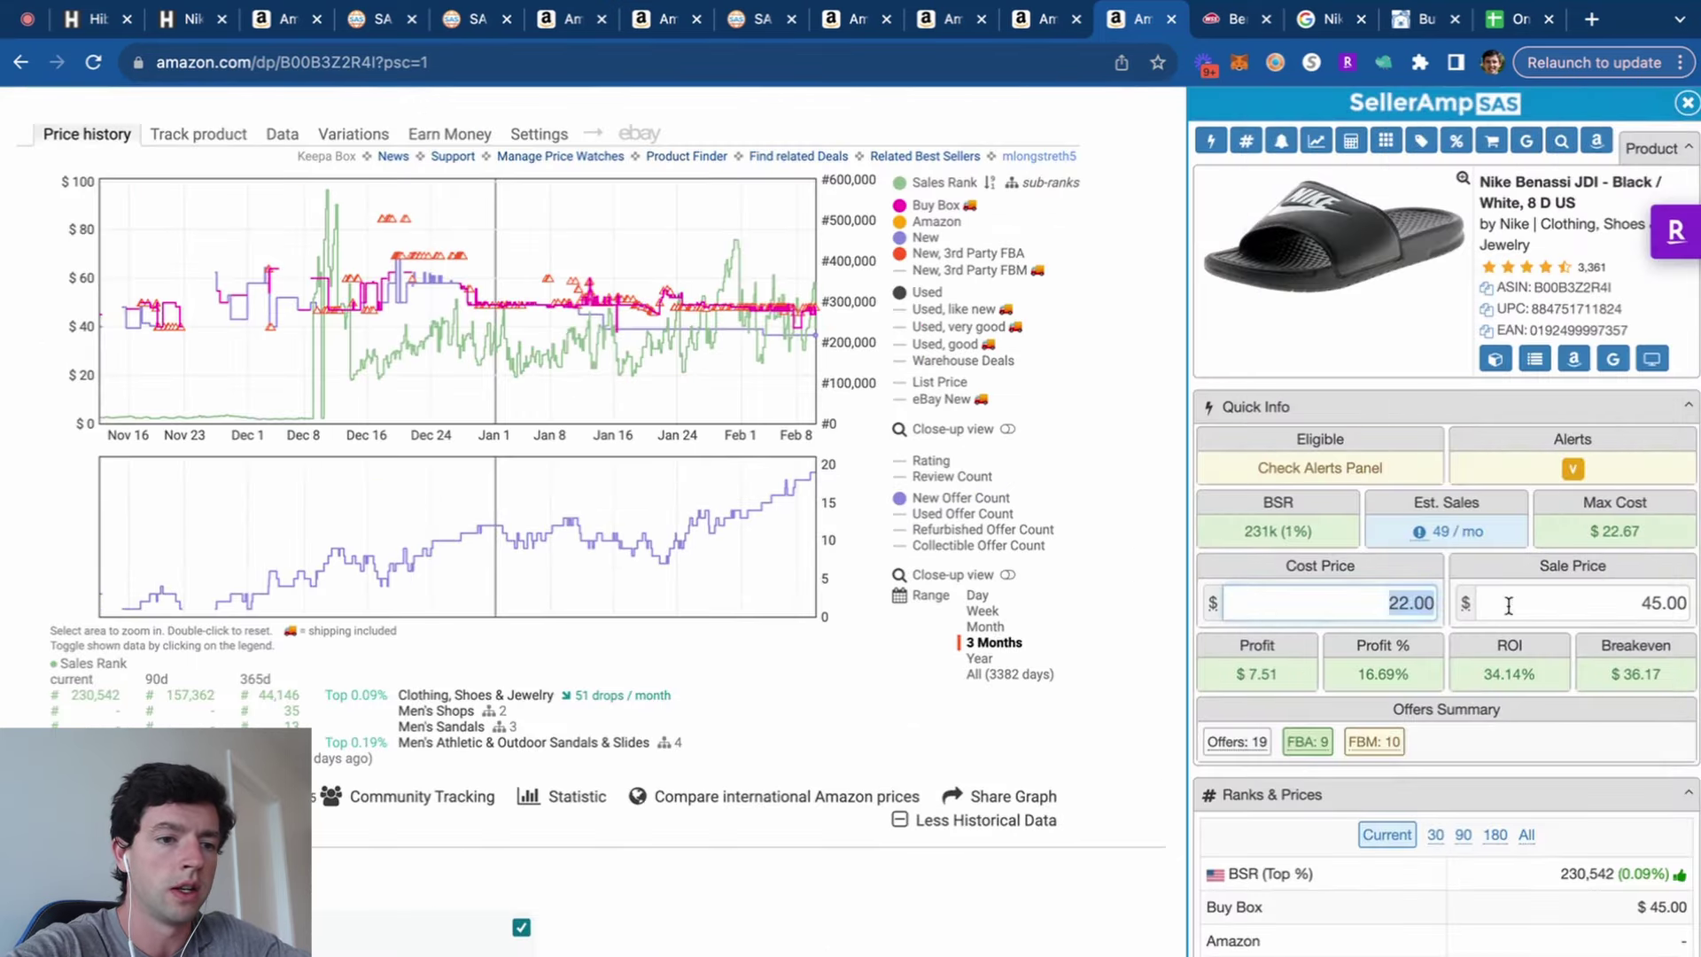
pyautogui.write('24')
pyautogui.press('Return')
pyautogui.scroll(5, 1655, 577)
pyautogui.scroll(-5, 1655, 578)
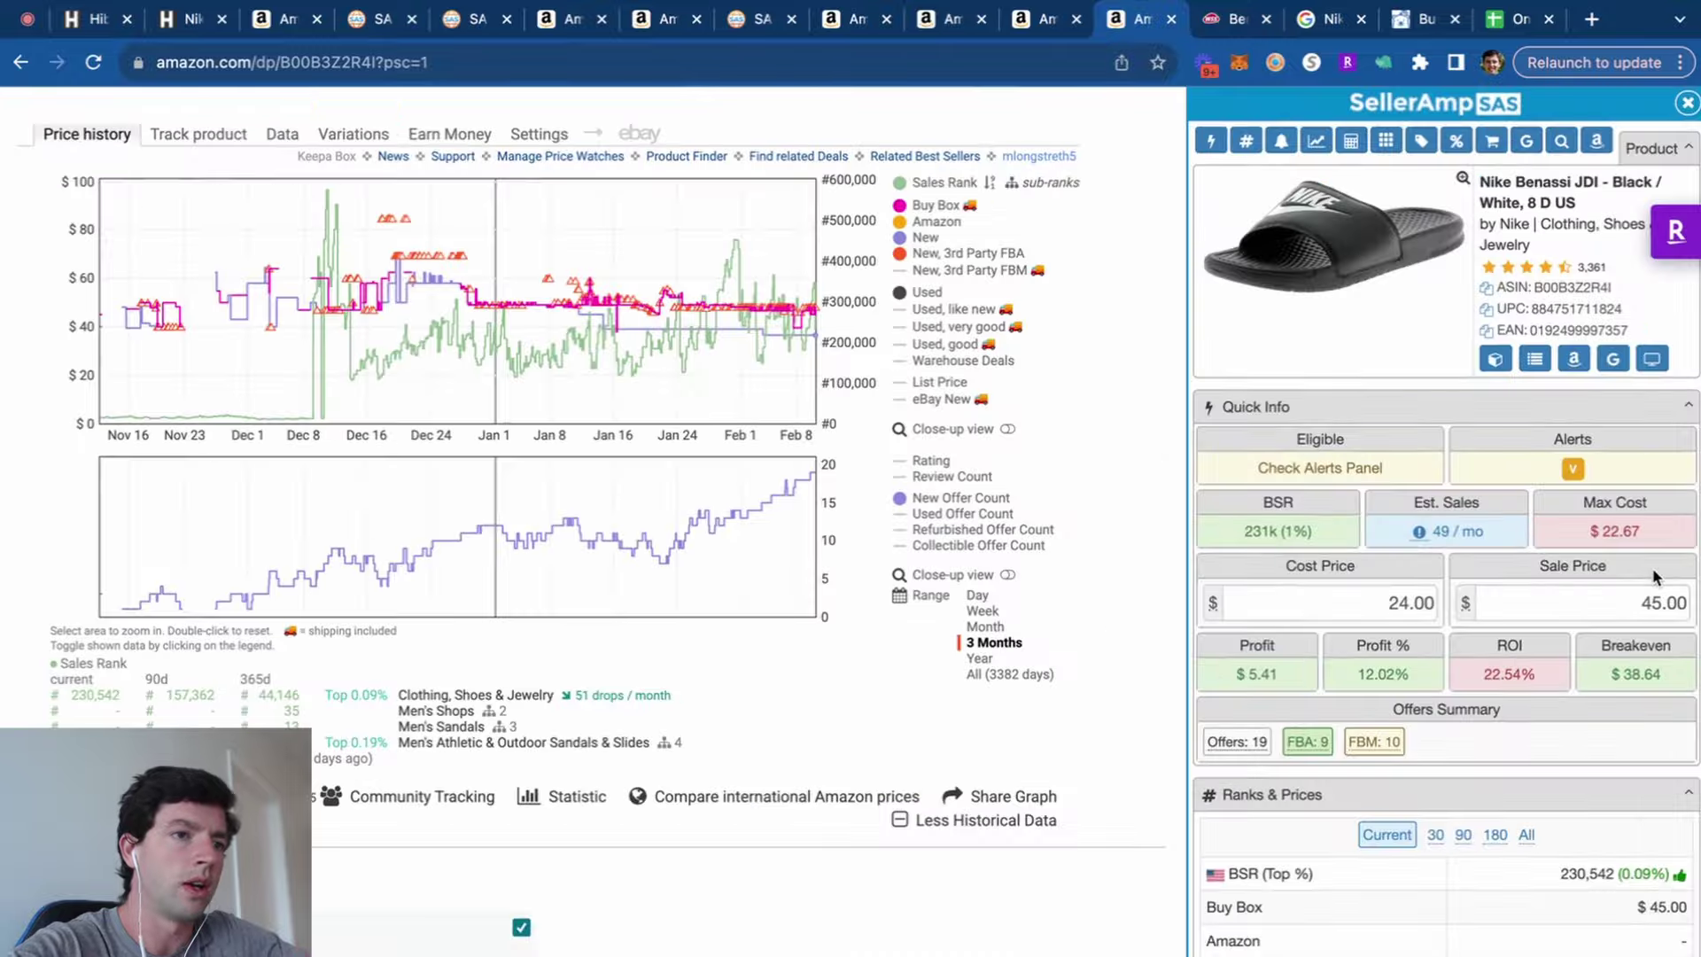
# Close the size 8 listing and display the Keepa variations of the black men's Benassi Just Do It Slides.
pyautogui.click(1171, 20)
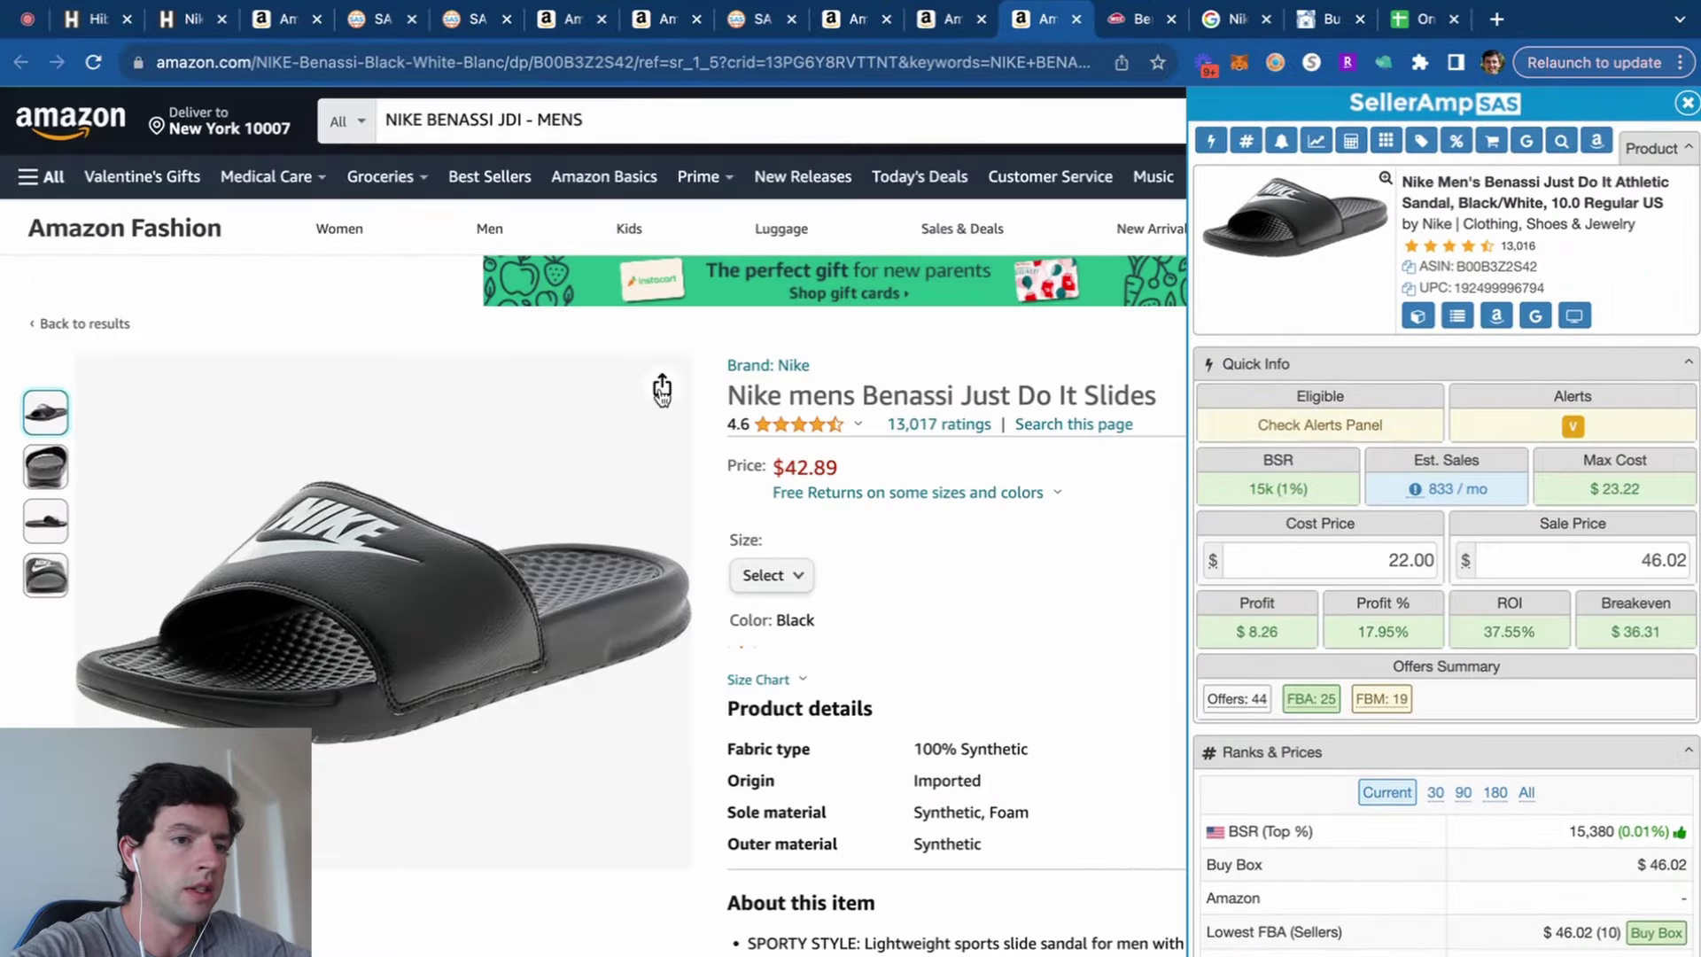
pyautogui.scroll(-9, 661, 392)
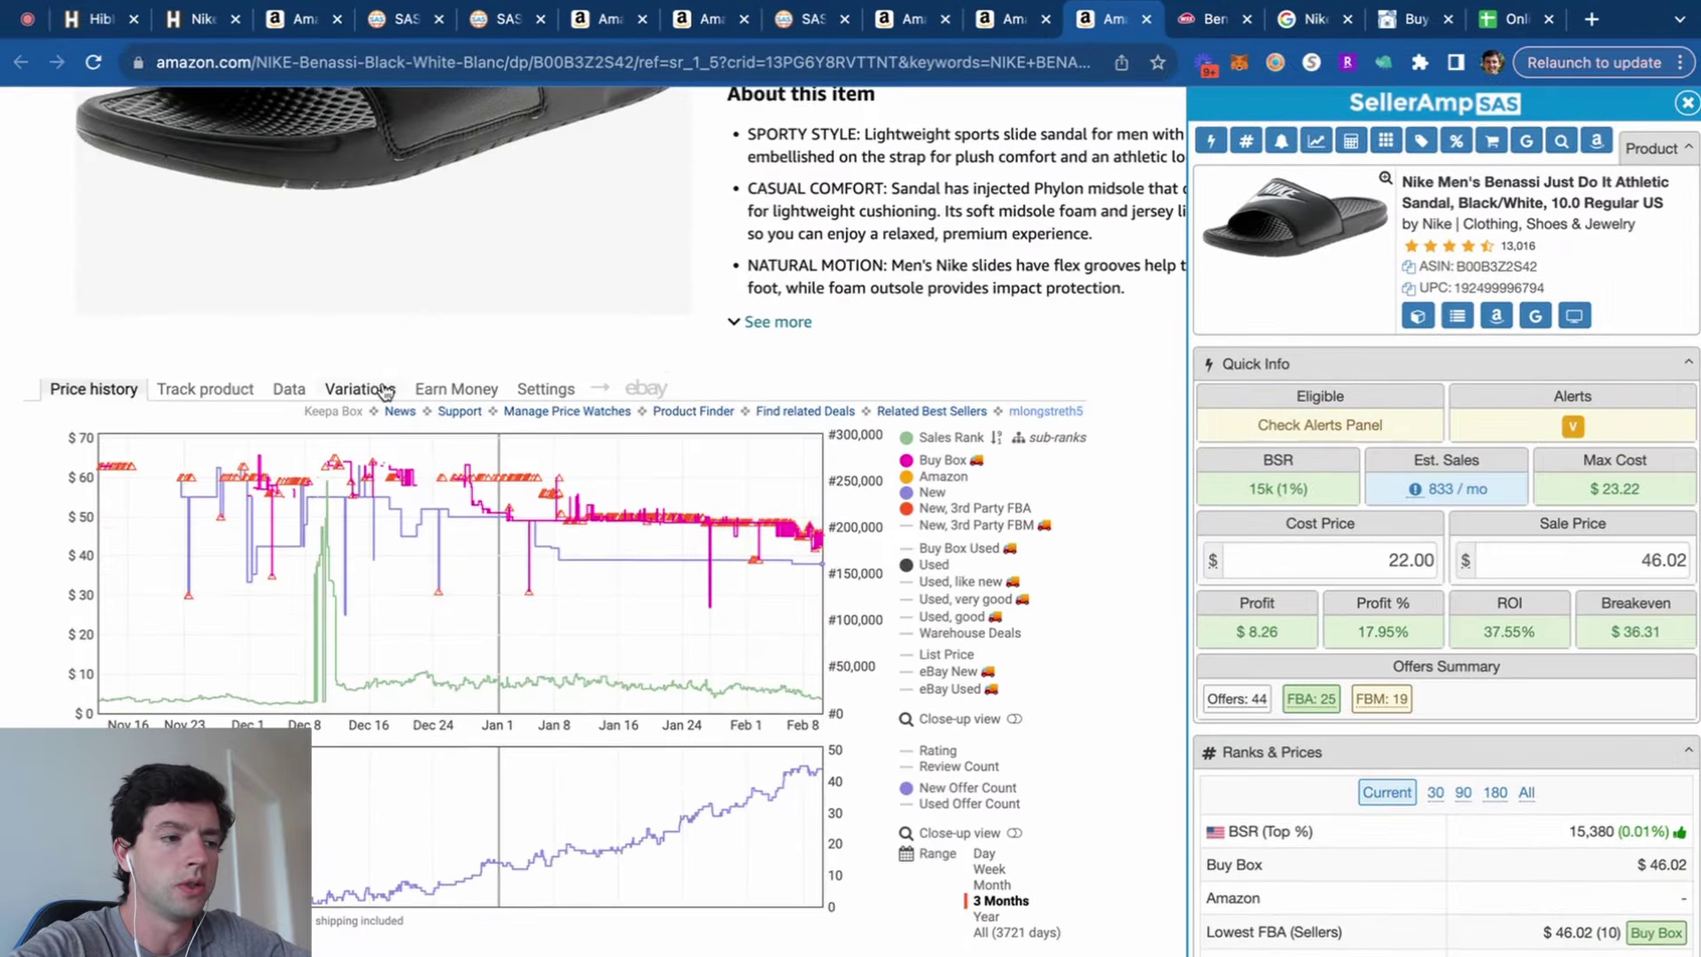
pyautogui.click(357, 390)
pyautogui.scroll(-1, 602, 510)
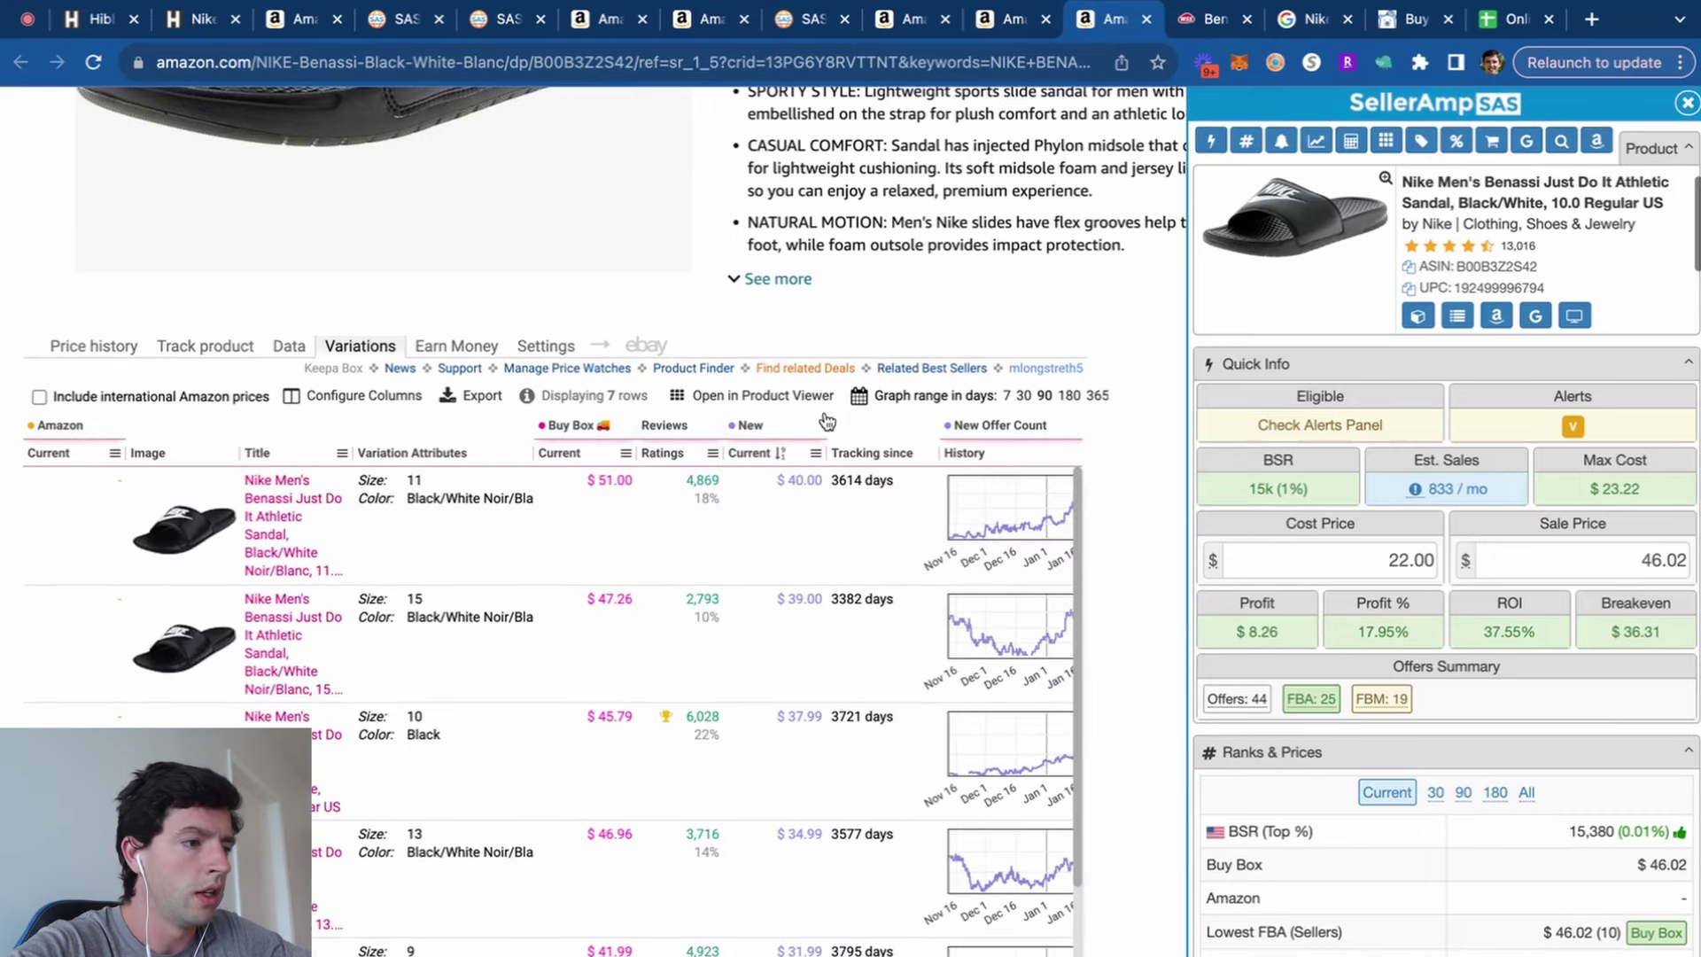
# Check the Benassi JDI sizes offered at WSS and open the size 11 Black/White variation on Amazon.
pyautogui.hotkey('ctrl', 'Tab')
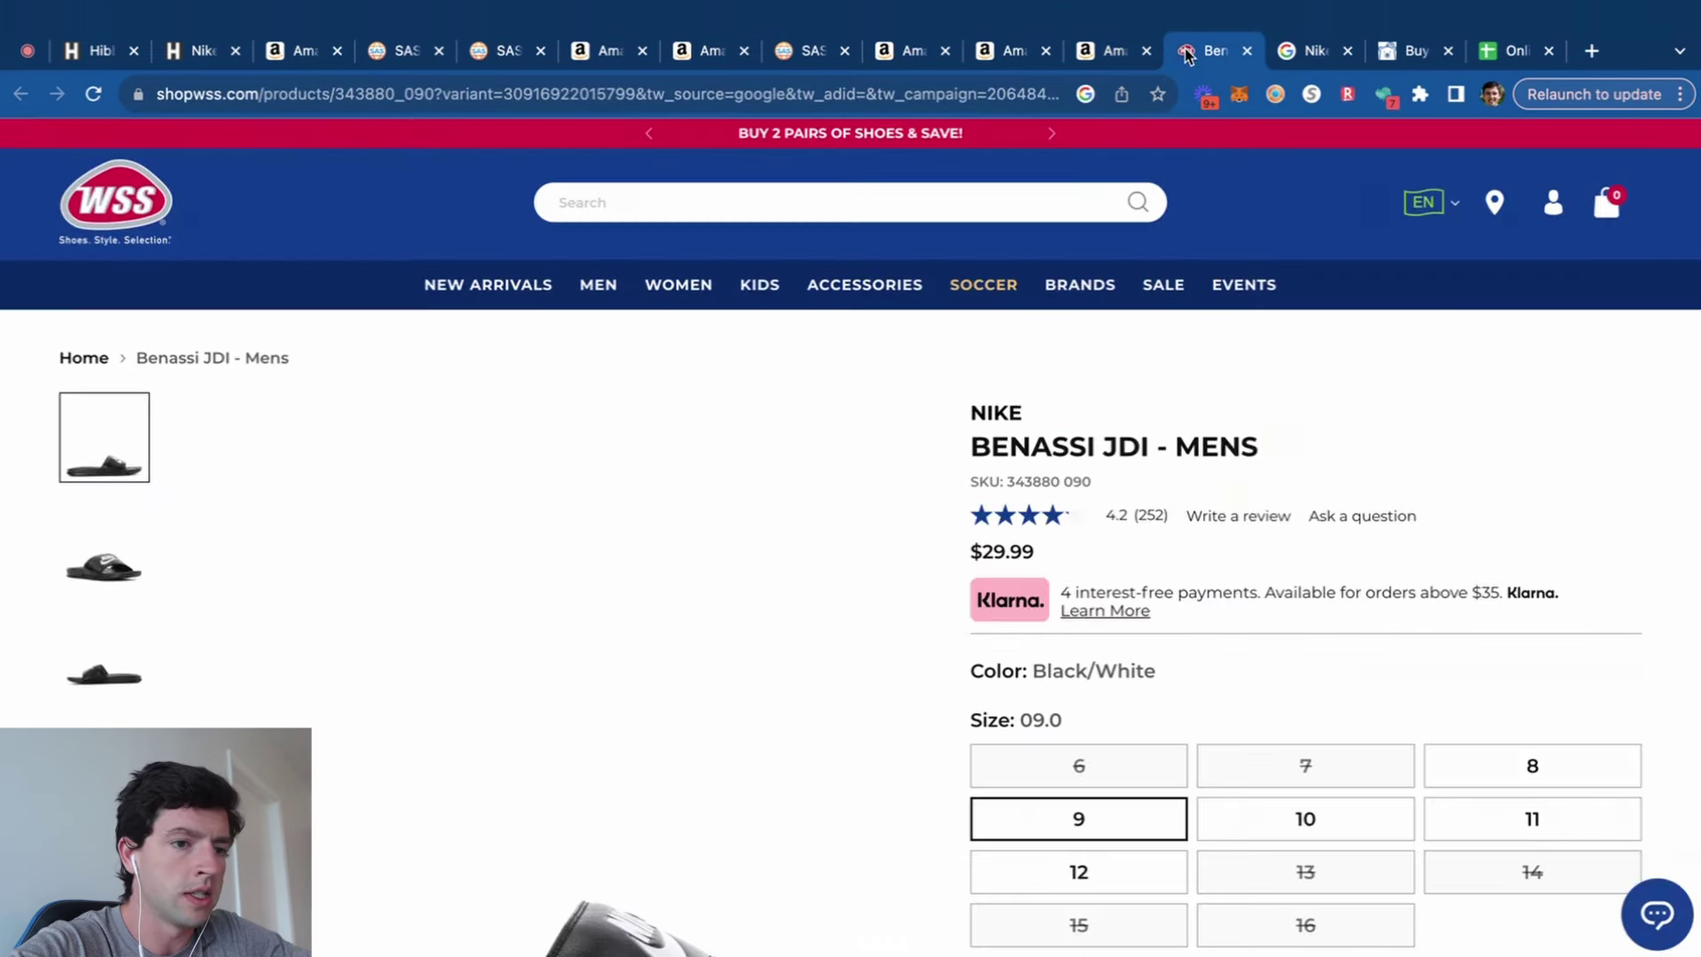
pyautogui.click(1496, 776)
pyautogui.hotkey('ctrl', 'shift', 'Tab')
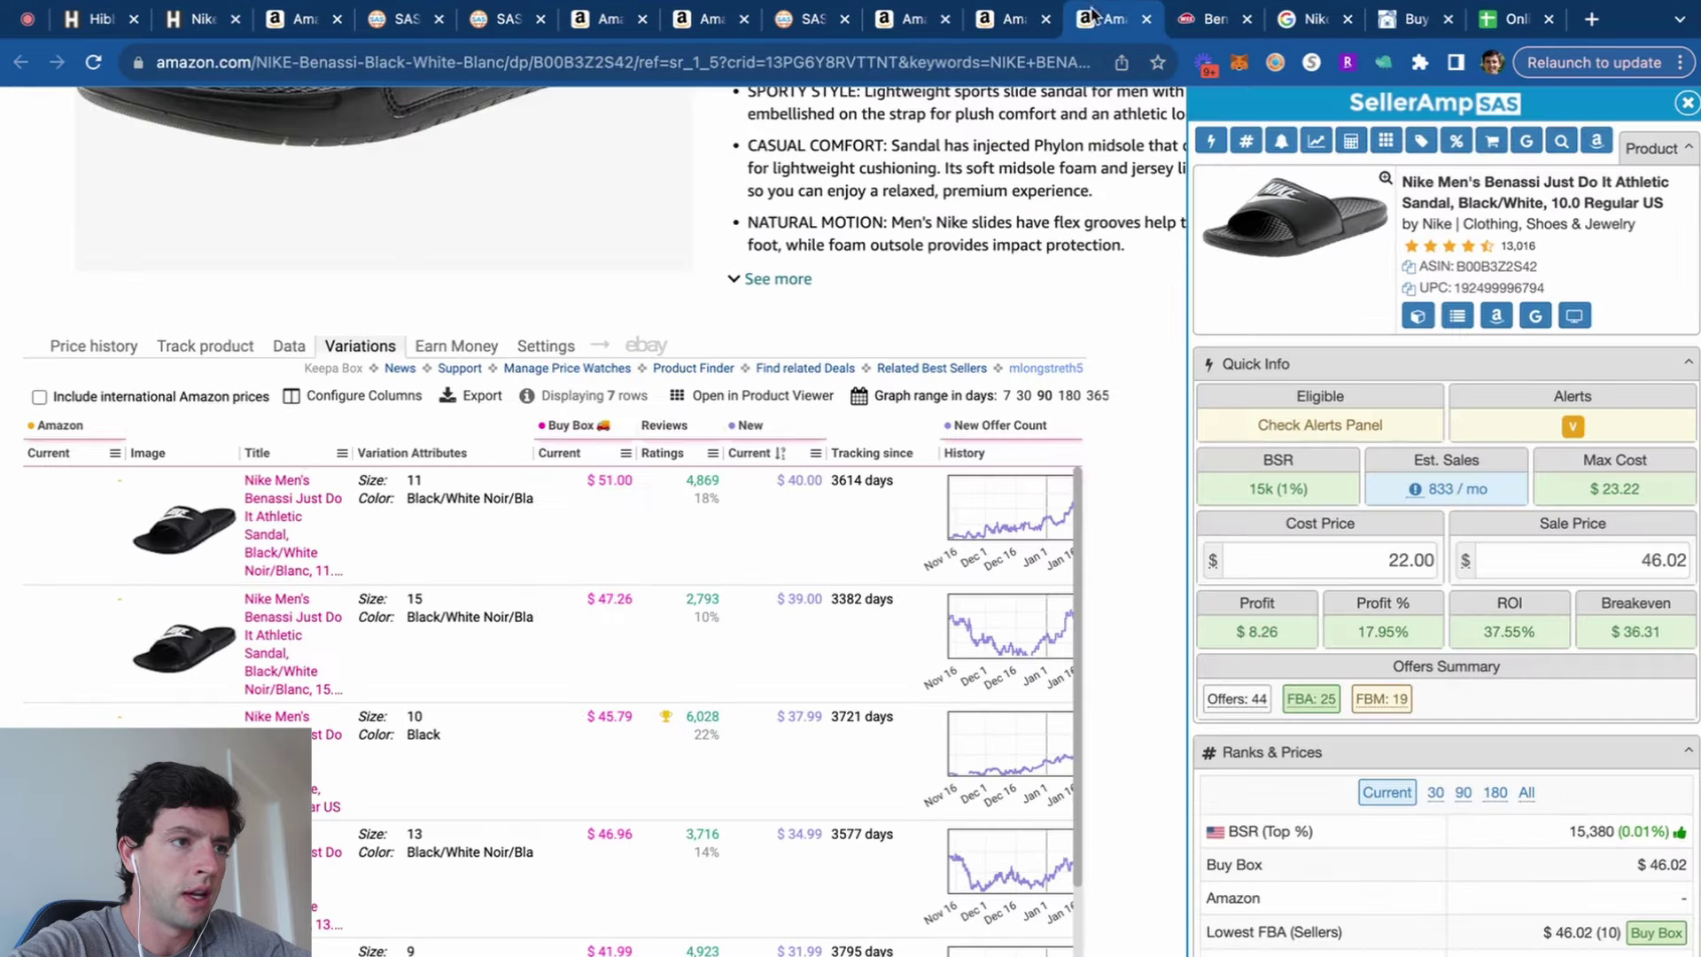
pyautogui.click(285, 521)
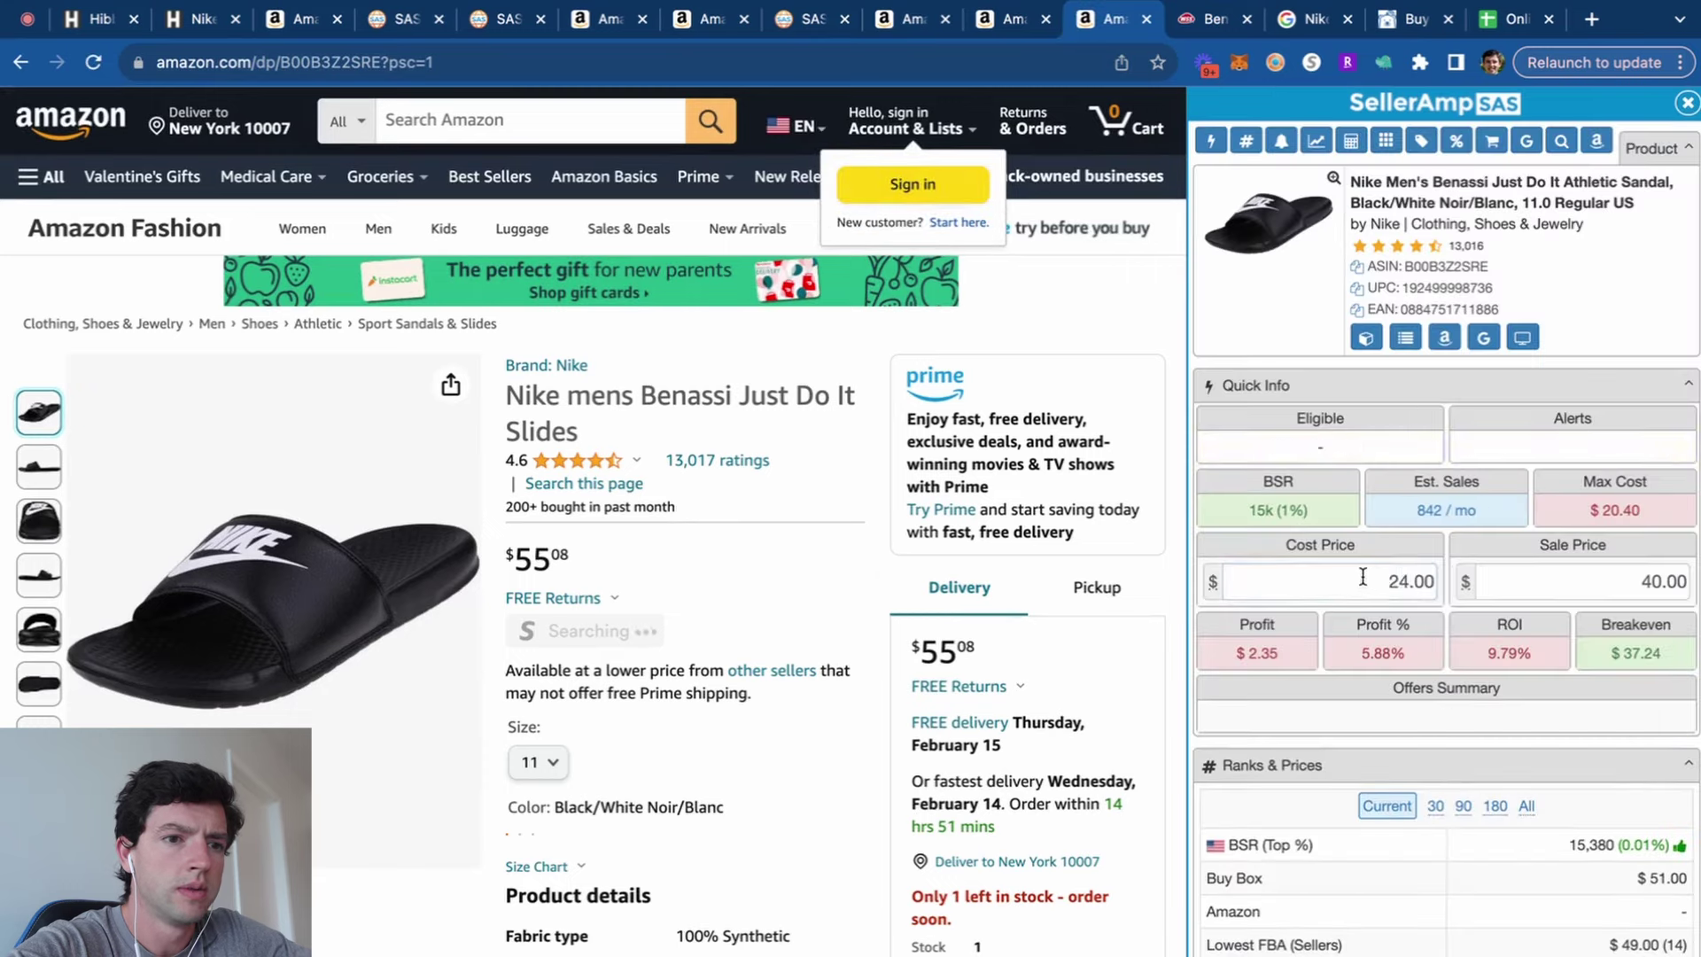
# Set the size 11 slide's sale price to $55 and its cost price to $24 in SellerAmp.
pyautogui.click(1435, 582)
pyautogui.press('BackSpace')
pyautogui.click(1666, 581)
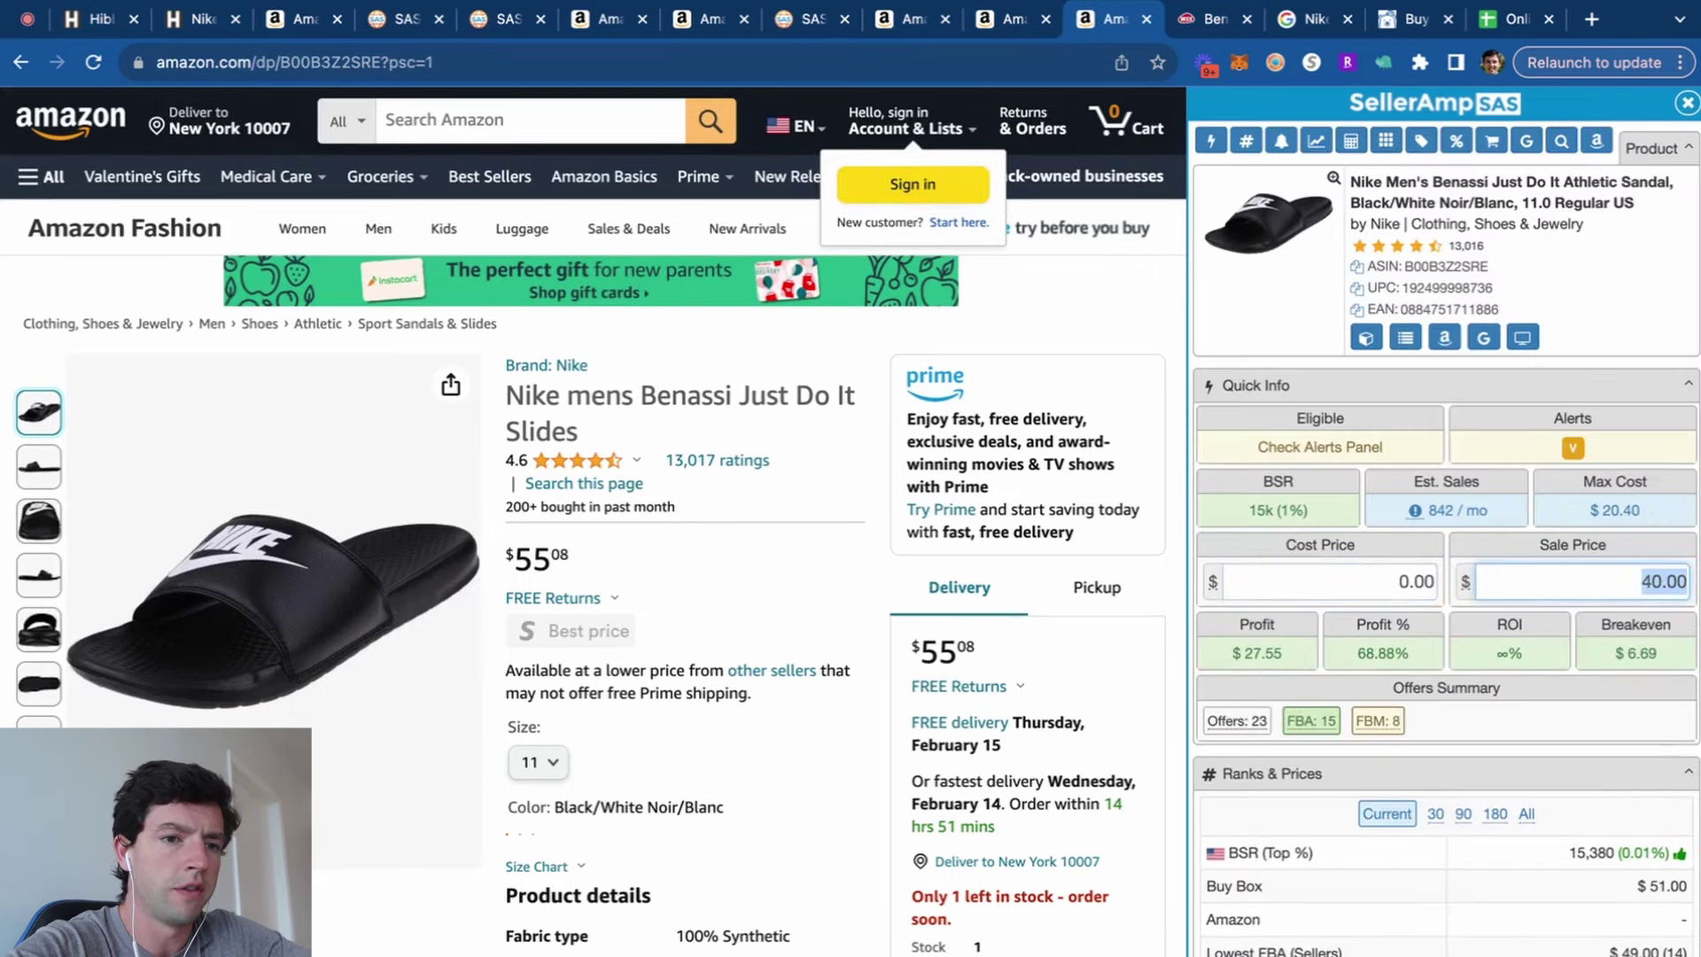
pyautogui.write('55')
pyautogui.press('Return')
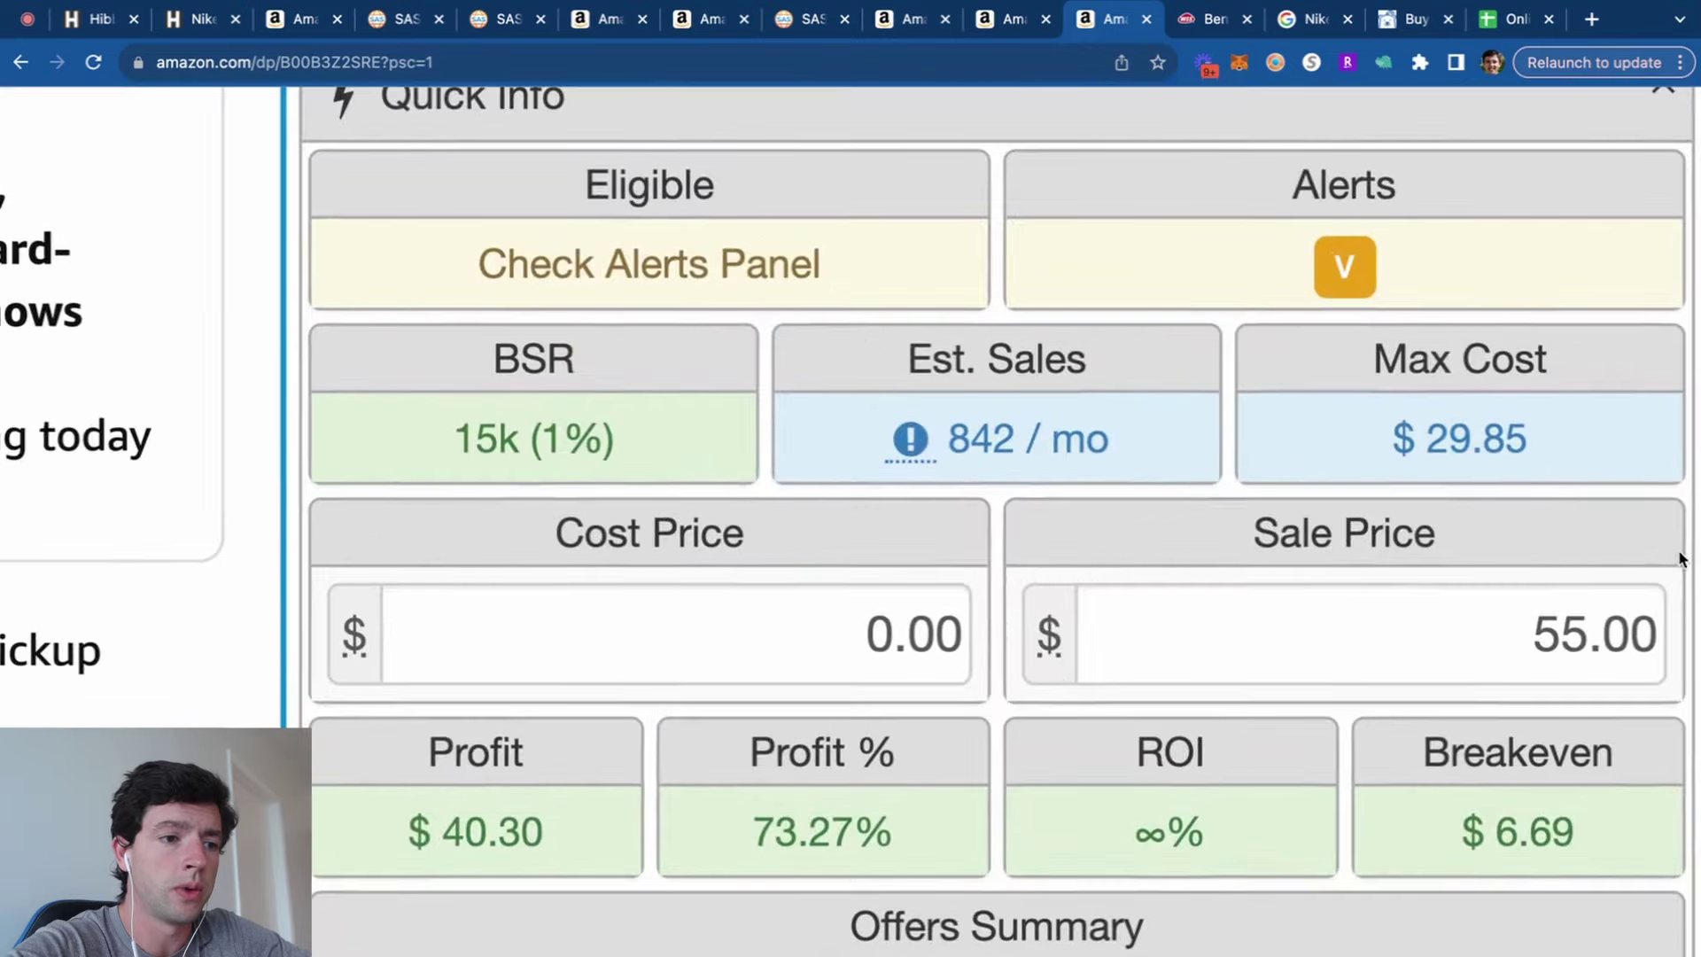
pyautogui.click(812, 653)
pyautogui.write('24')
pyautogui.press('Return')
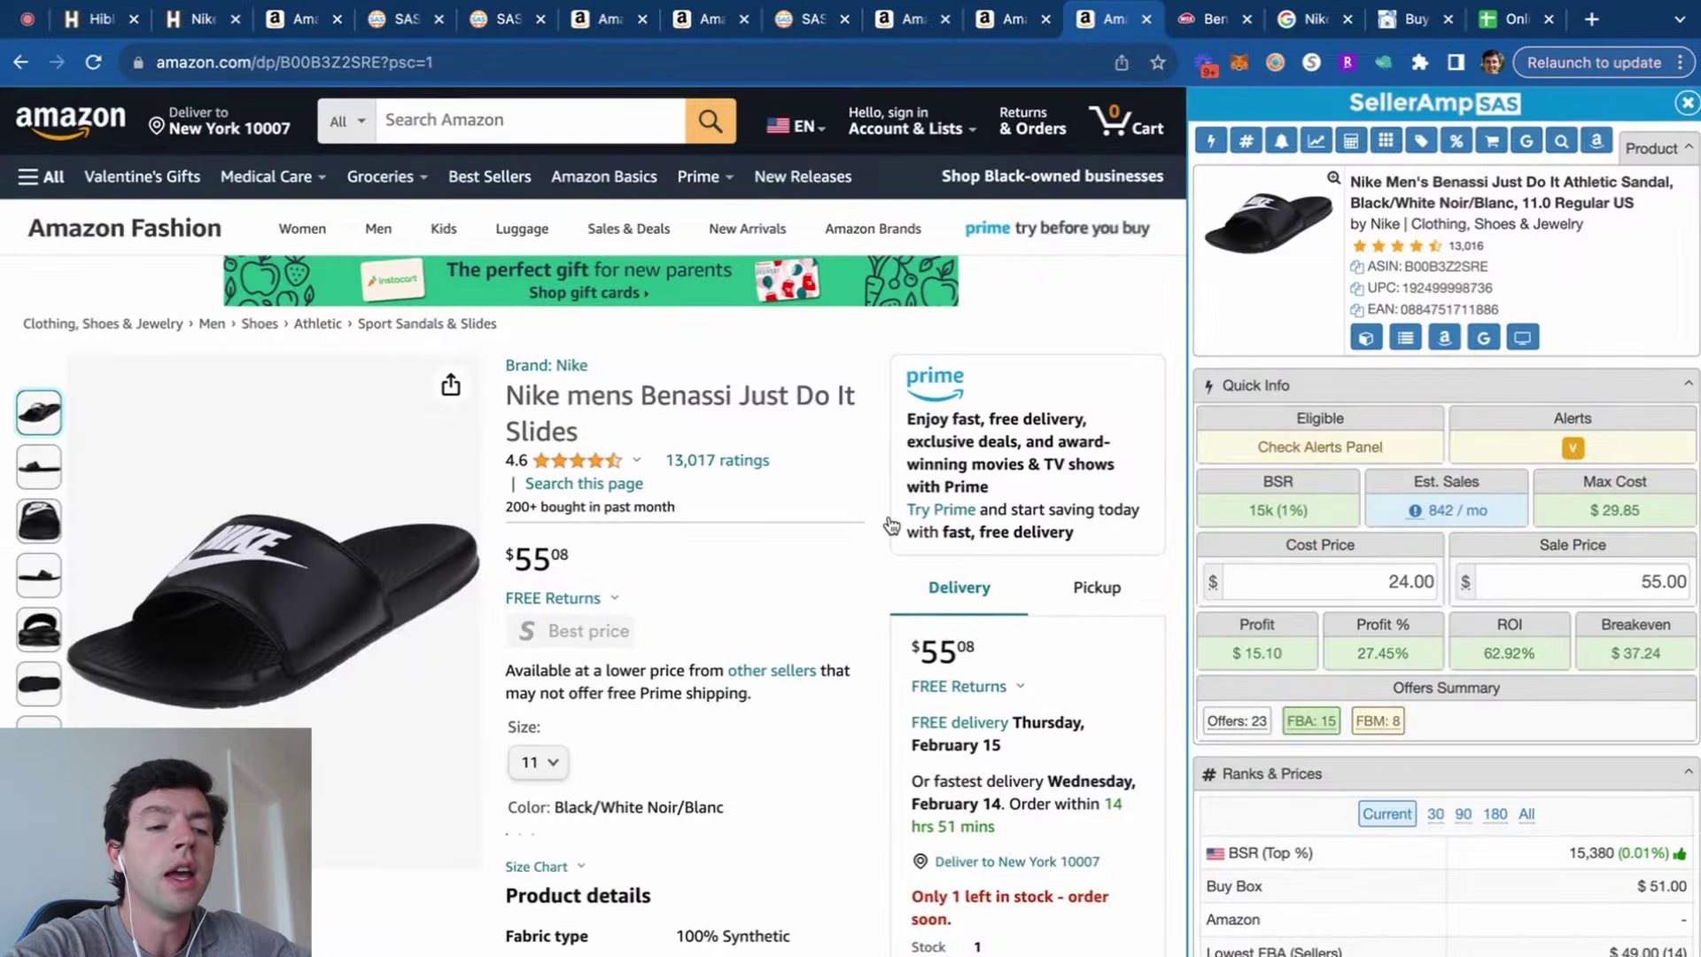
# Examine the size 11 slide's three-month Keepa price history and offer count alongside SellerAmp's profit figures.
pyautogui.scroll(-15, 891, 525)
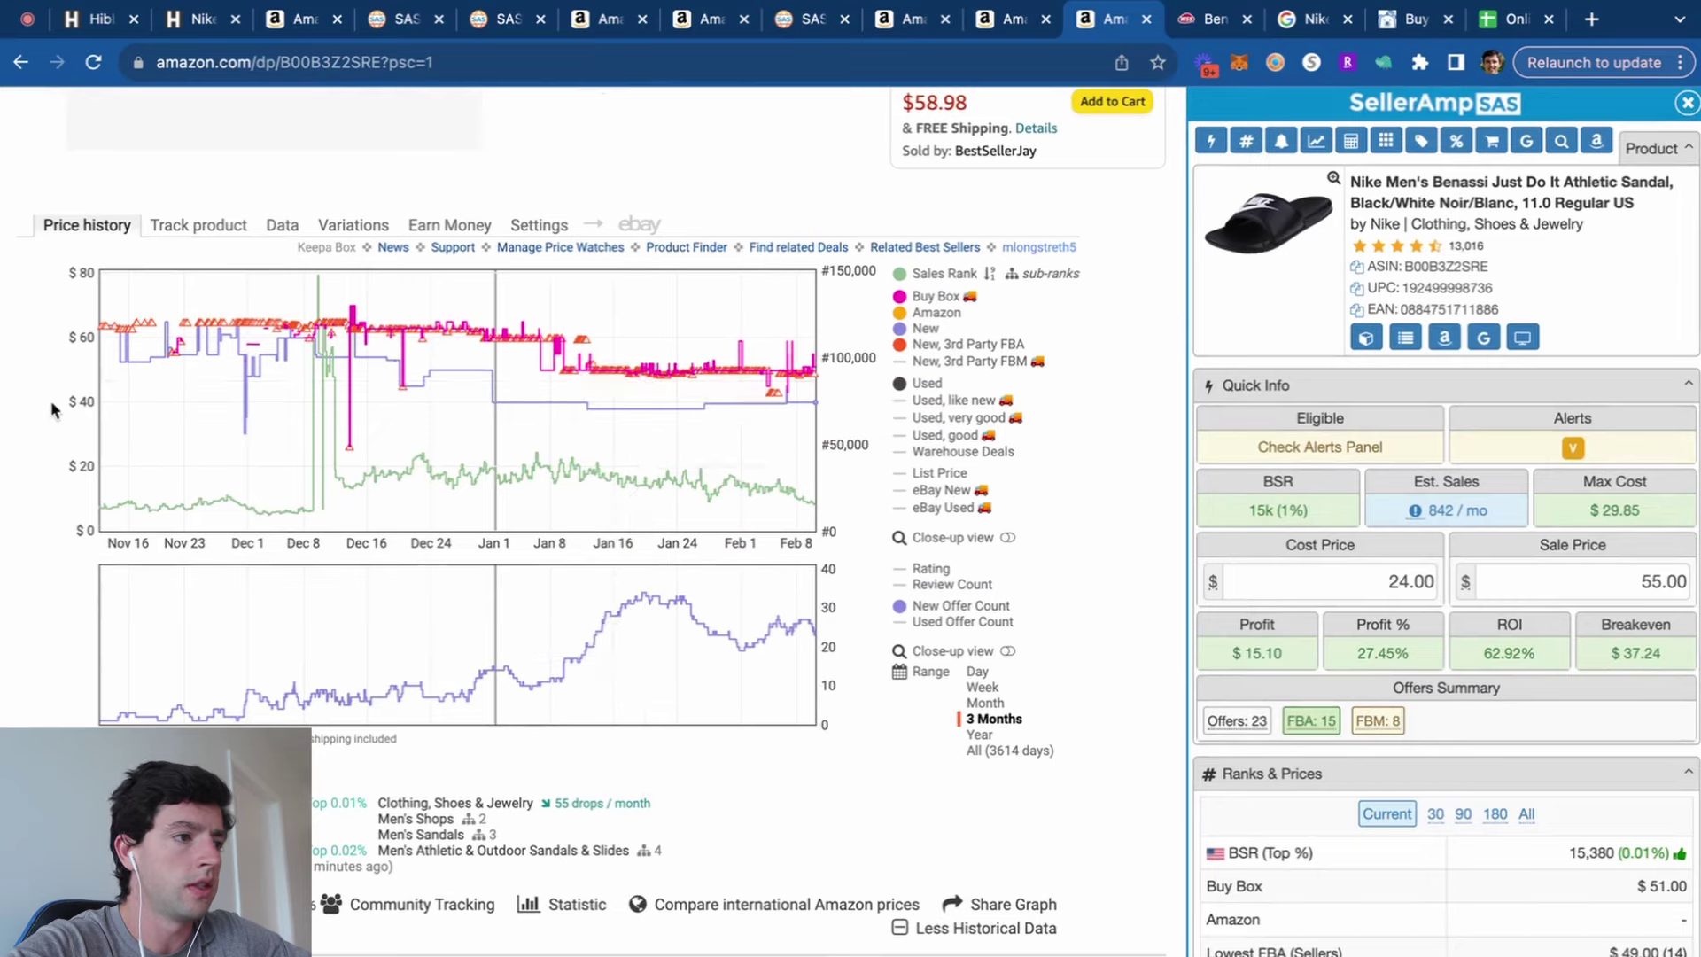
pyautogui.scroll(5, 39, 401)
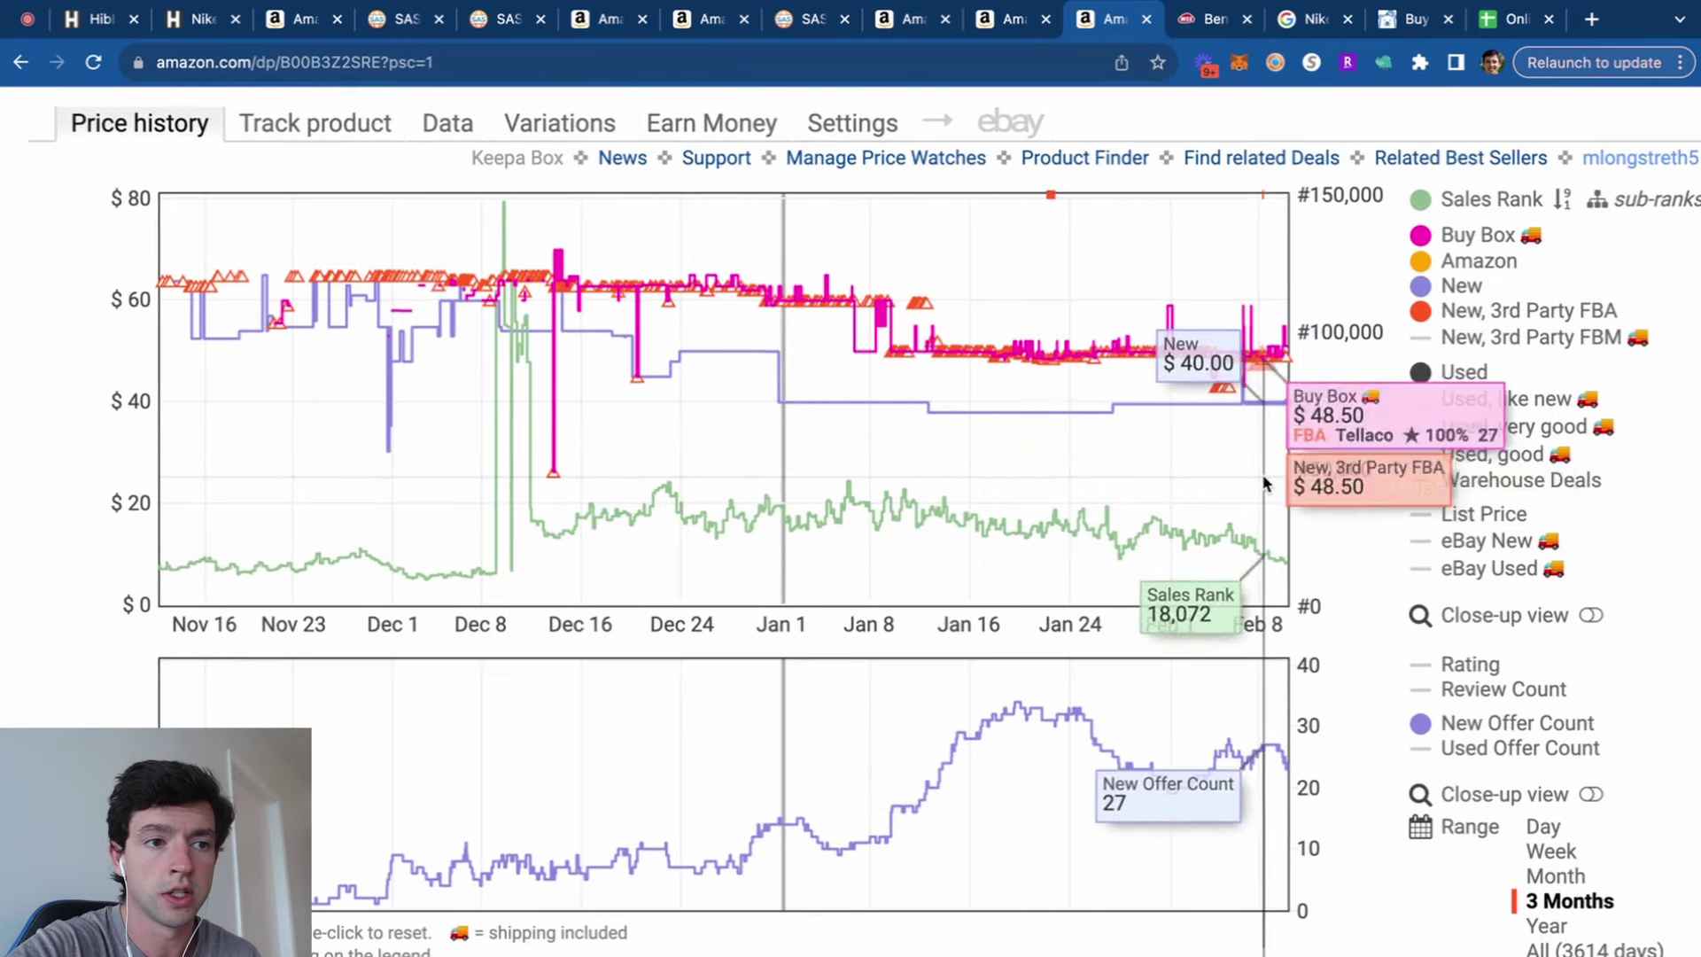
pyautogui.scroll(-5, 1271, 479)
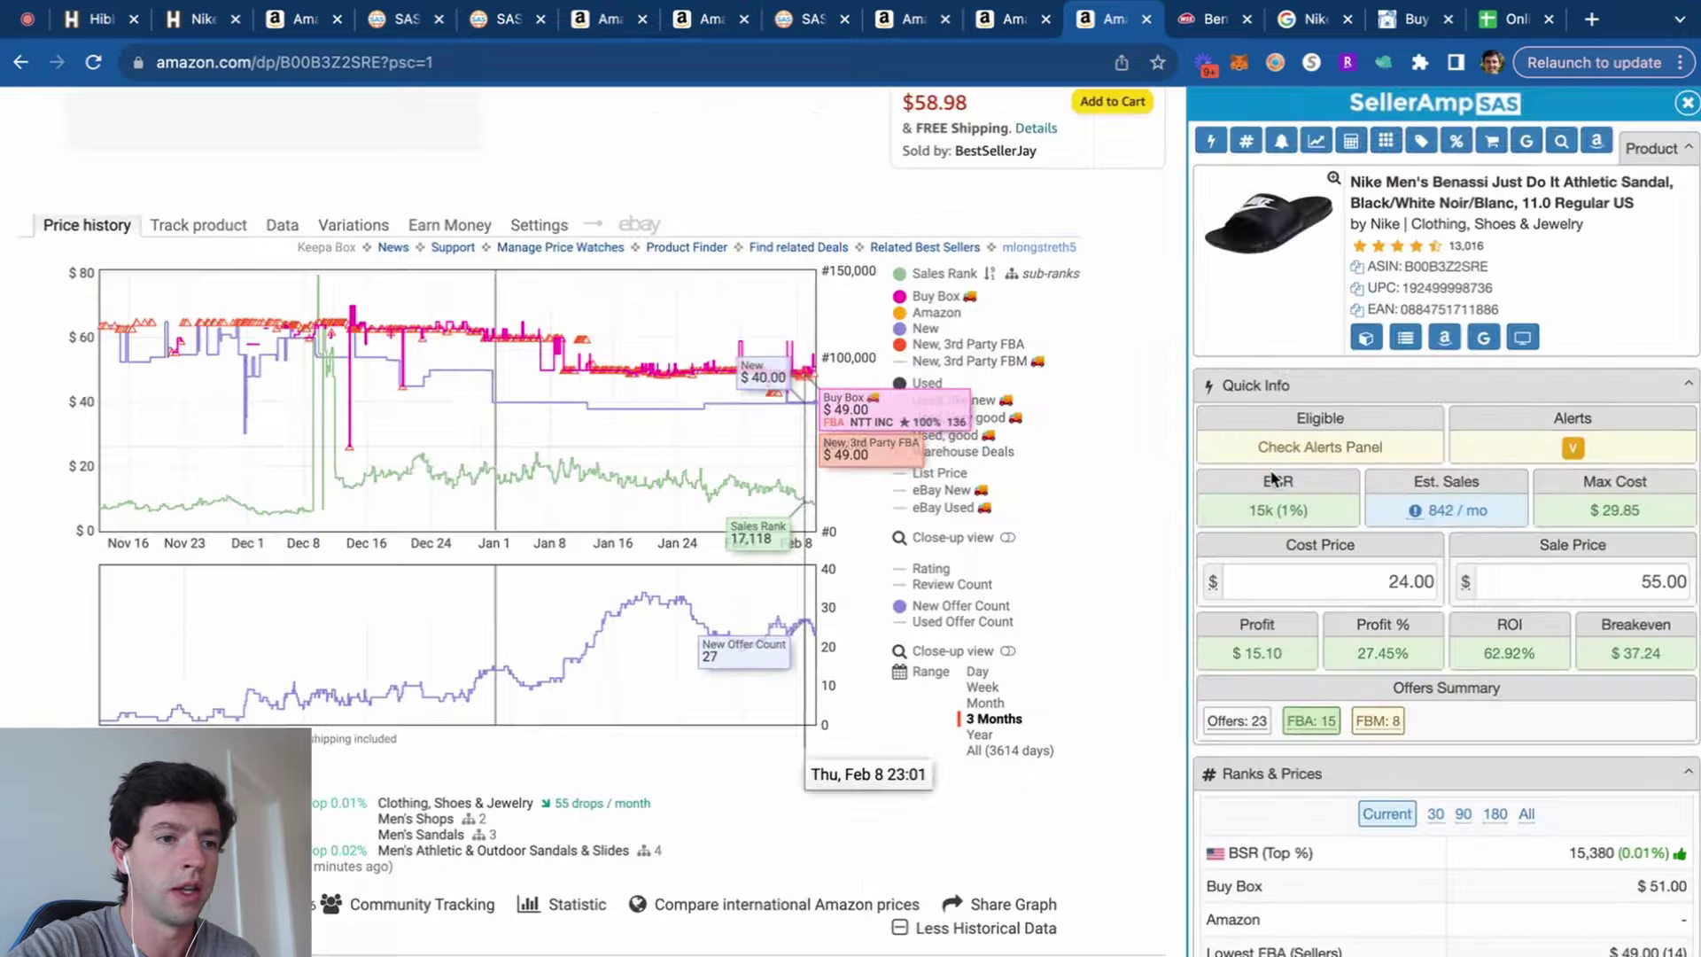
pyautogui.scroll(5, 1694, 554)
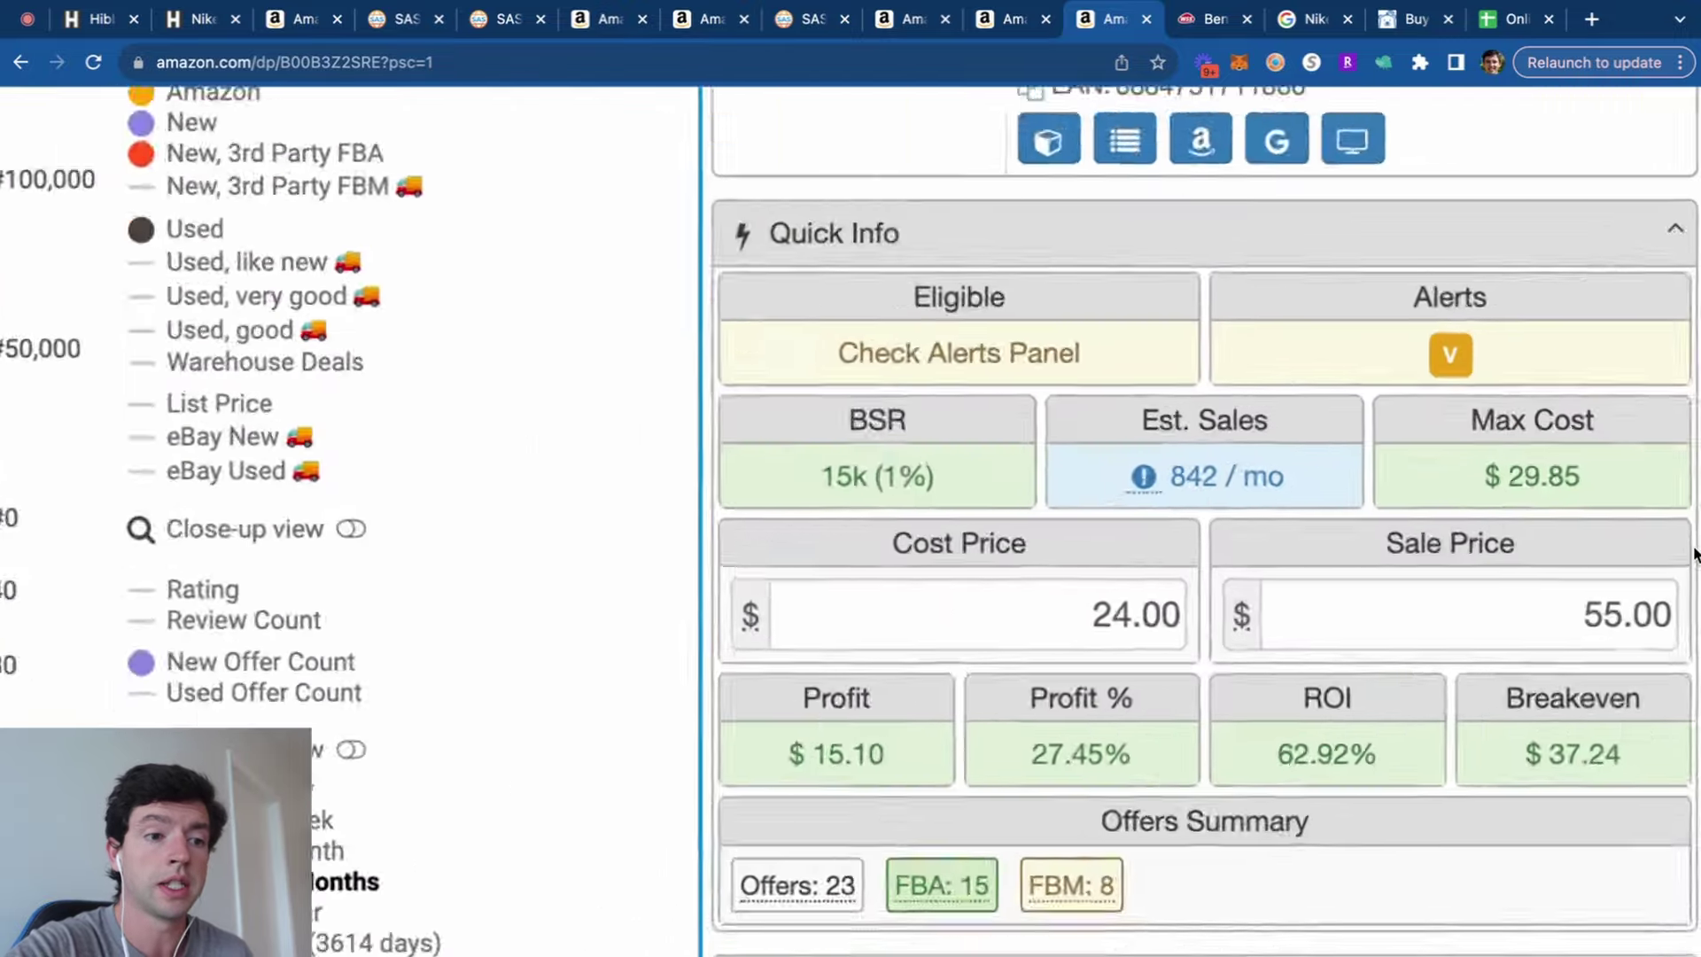
pyautogui.scroll(-5, 1694, 554)
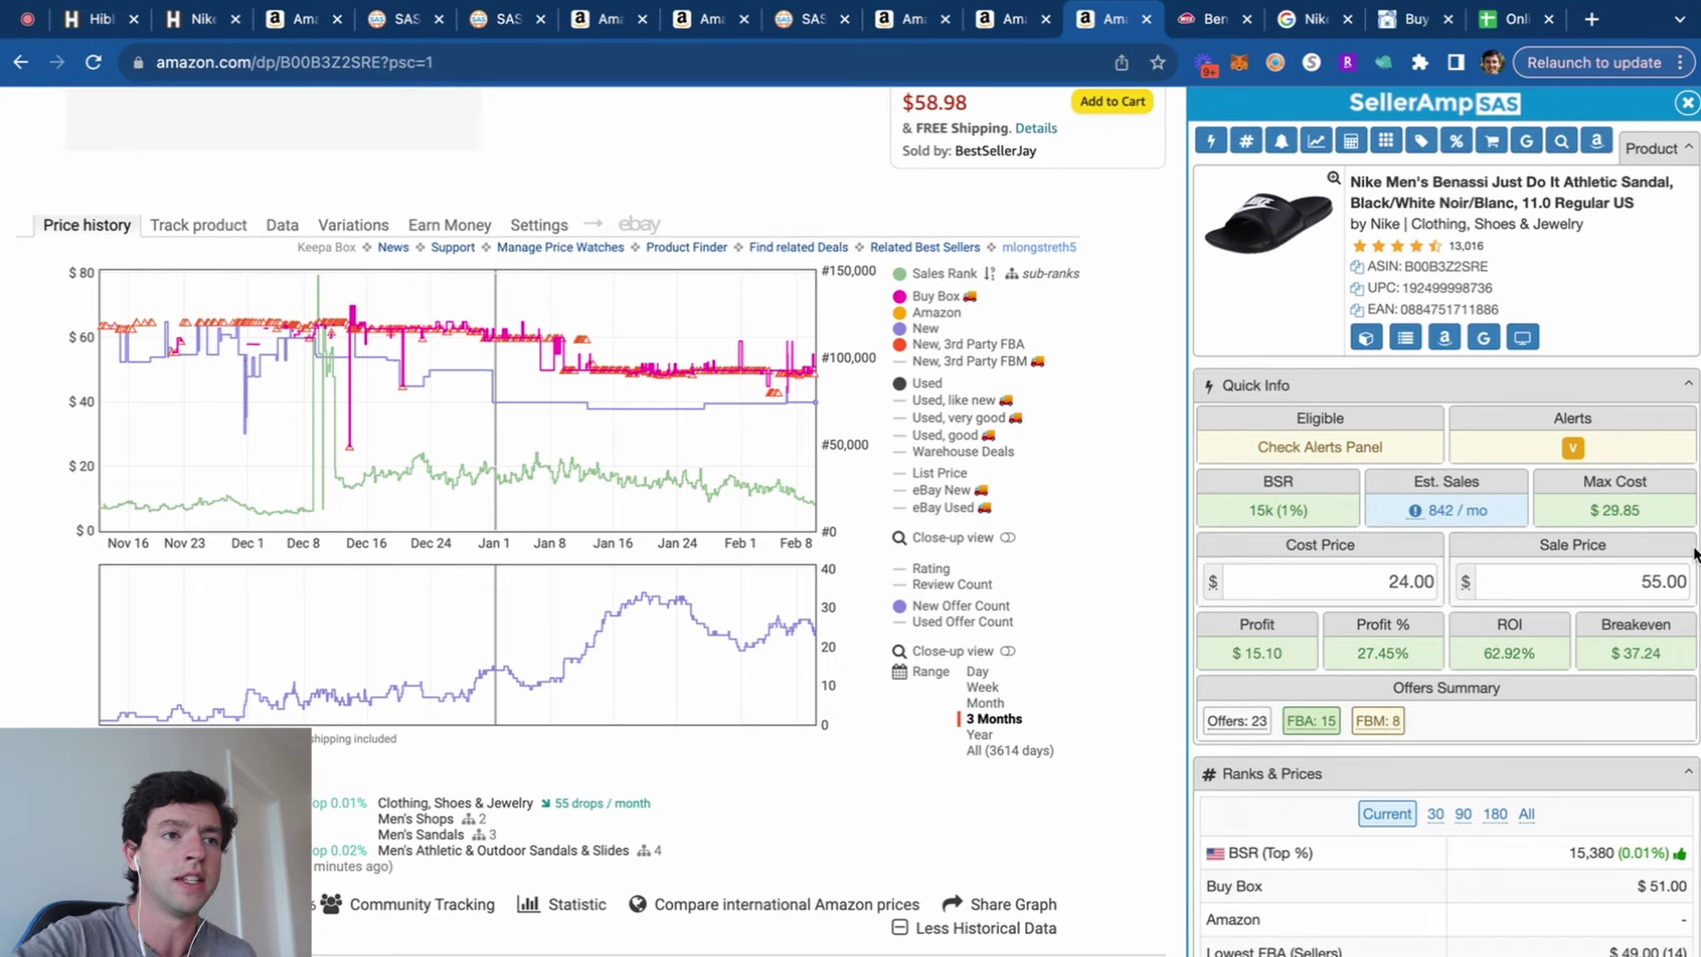
# Return to the Google results, dismiss the ShopWSS coupon offer and check the Benassi JDI listing's price and promotion.
pyautogui.click(1301, 18)
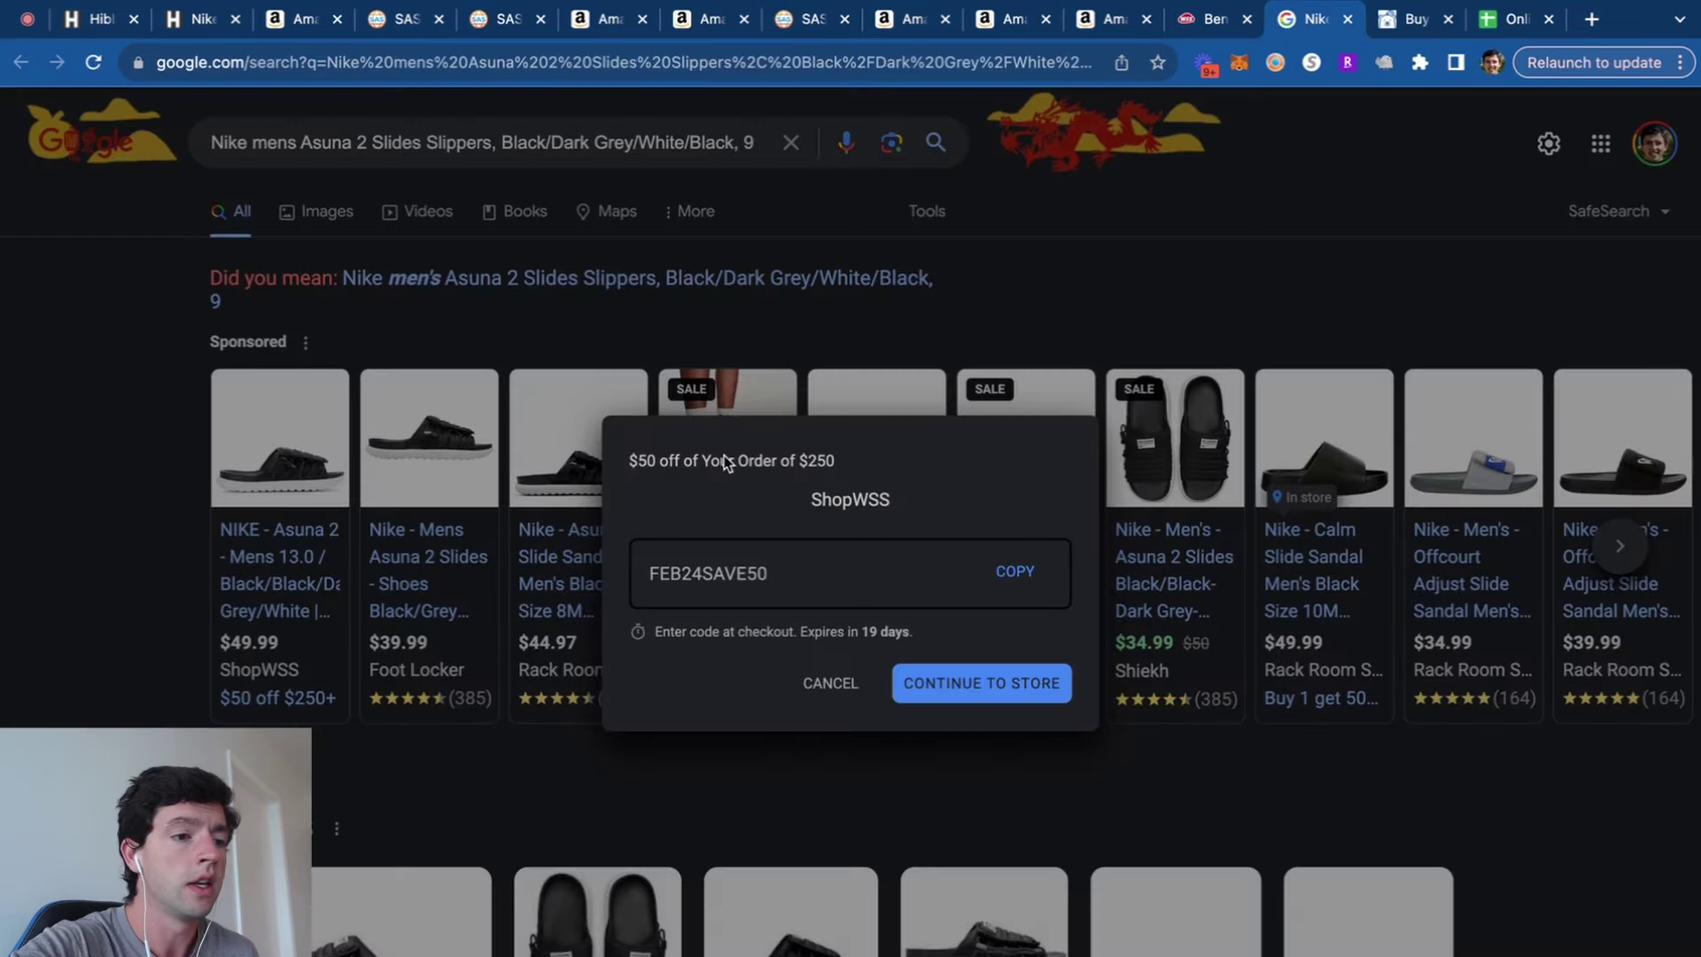
pyautogui.click(840, 695)
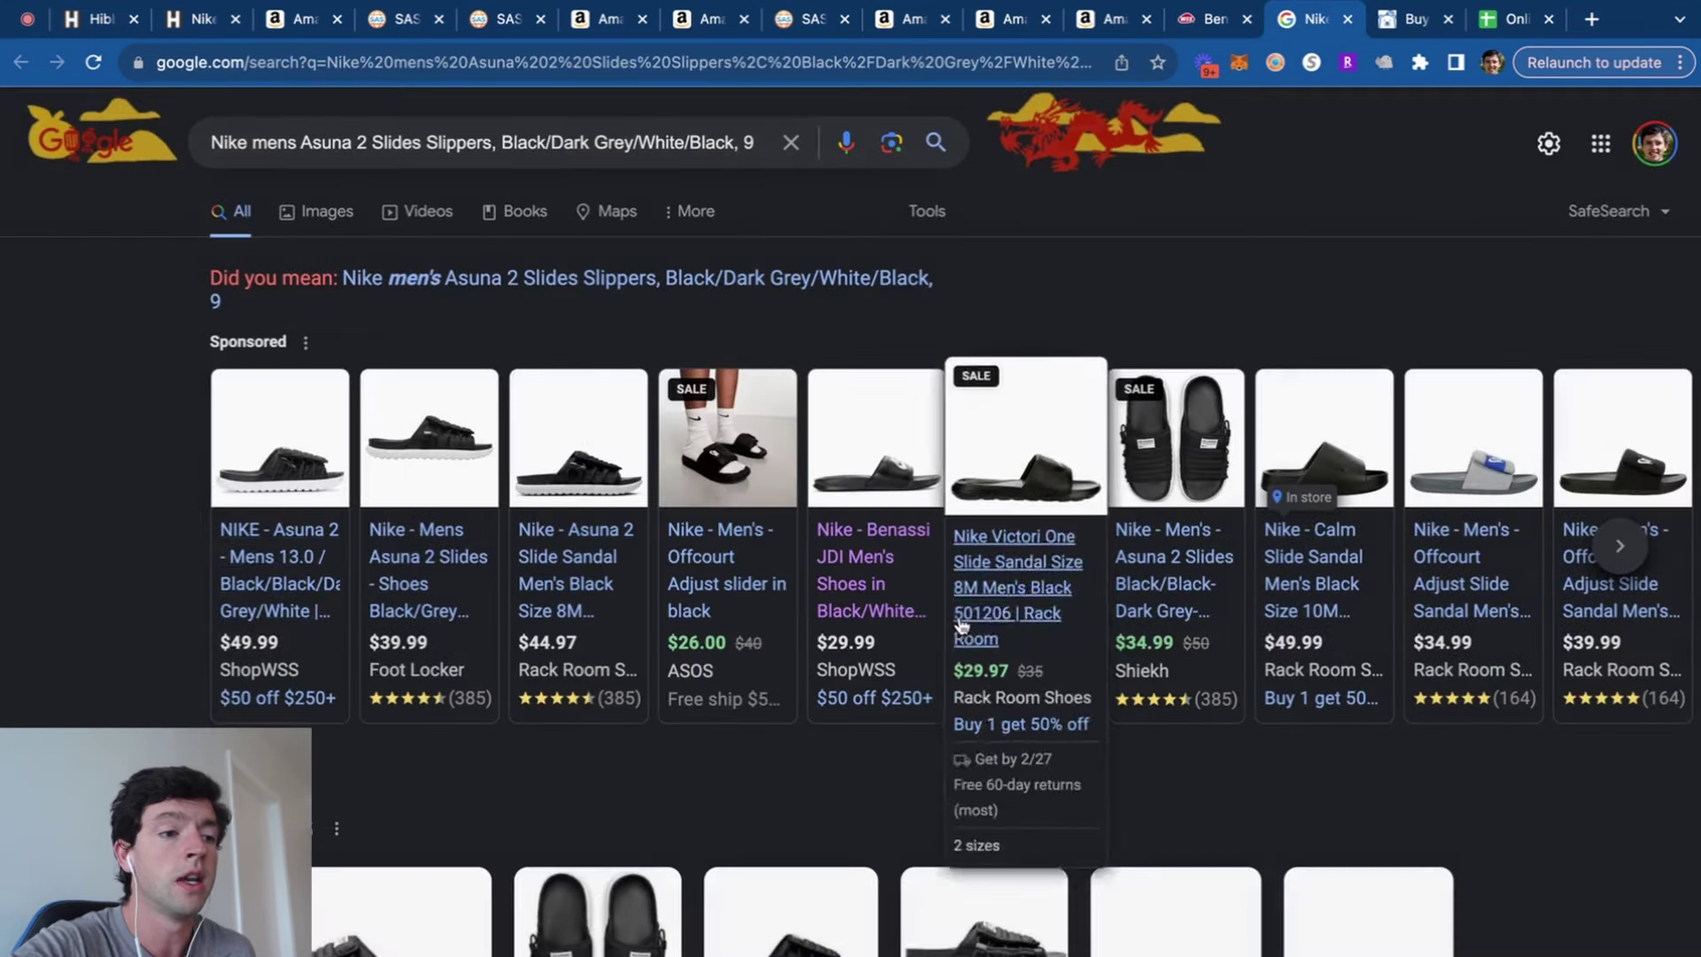
pyautogui.scroll(5, 909, 610)
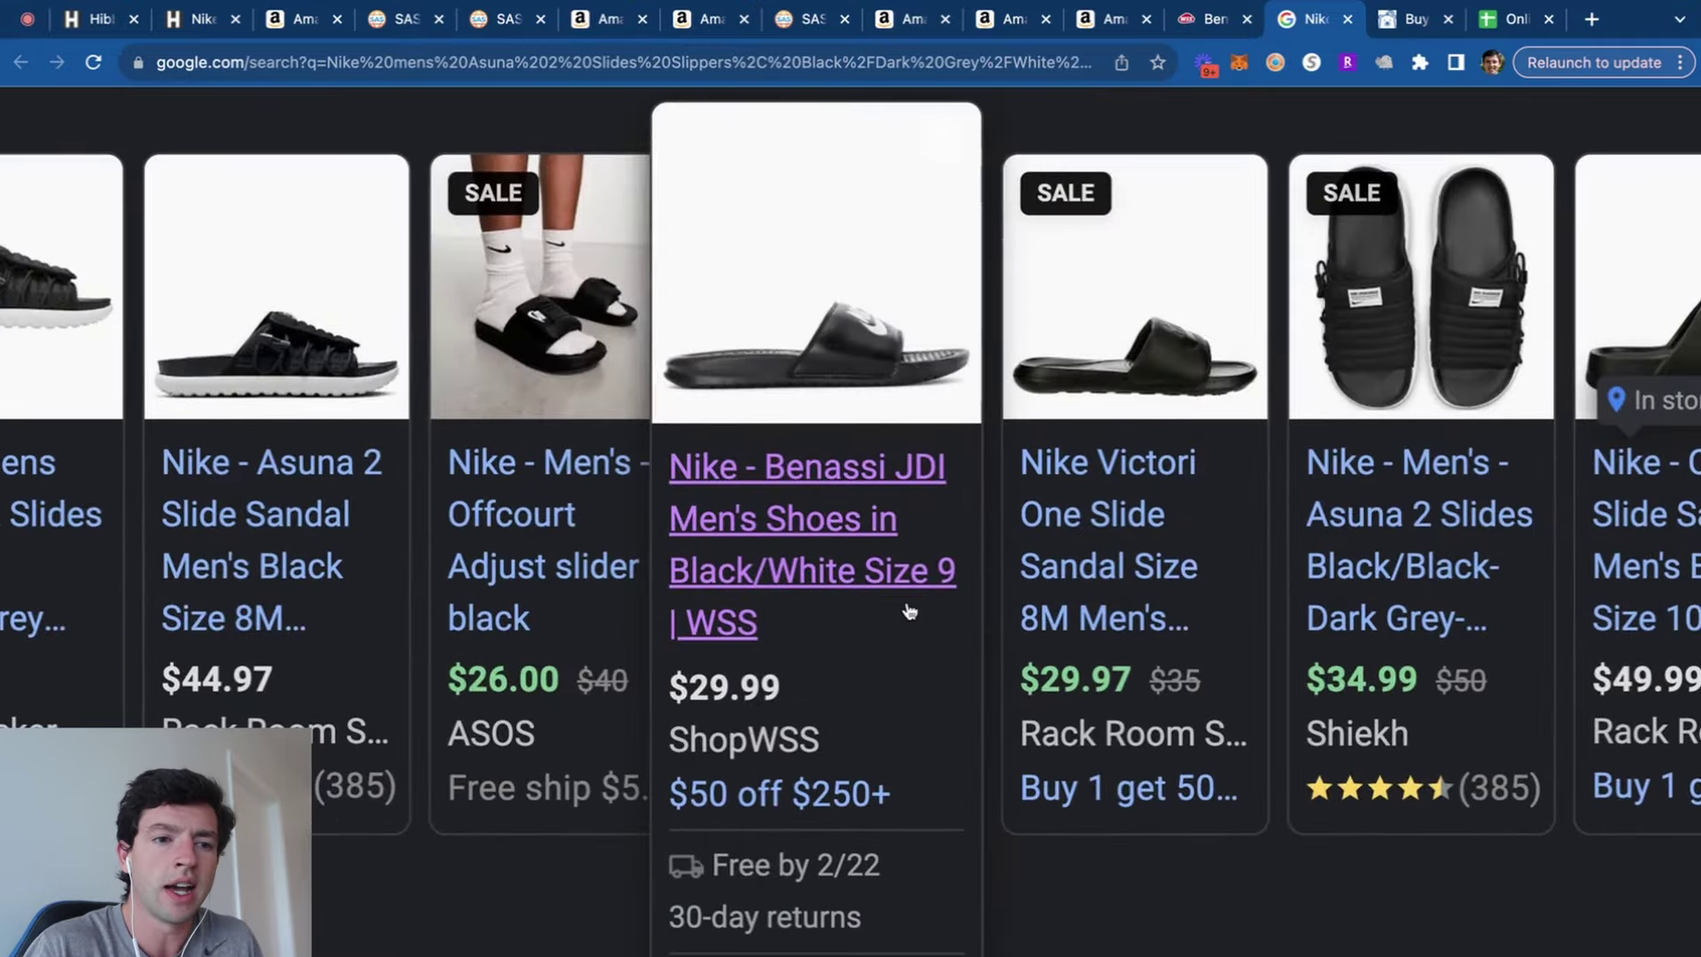
pyautogui.scroll(-5, 909, 611)
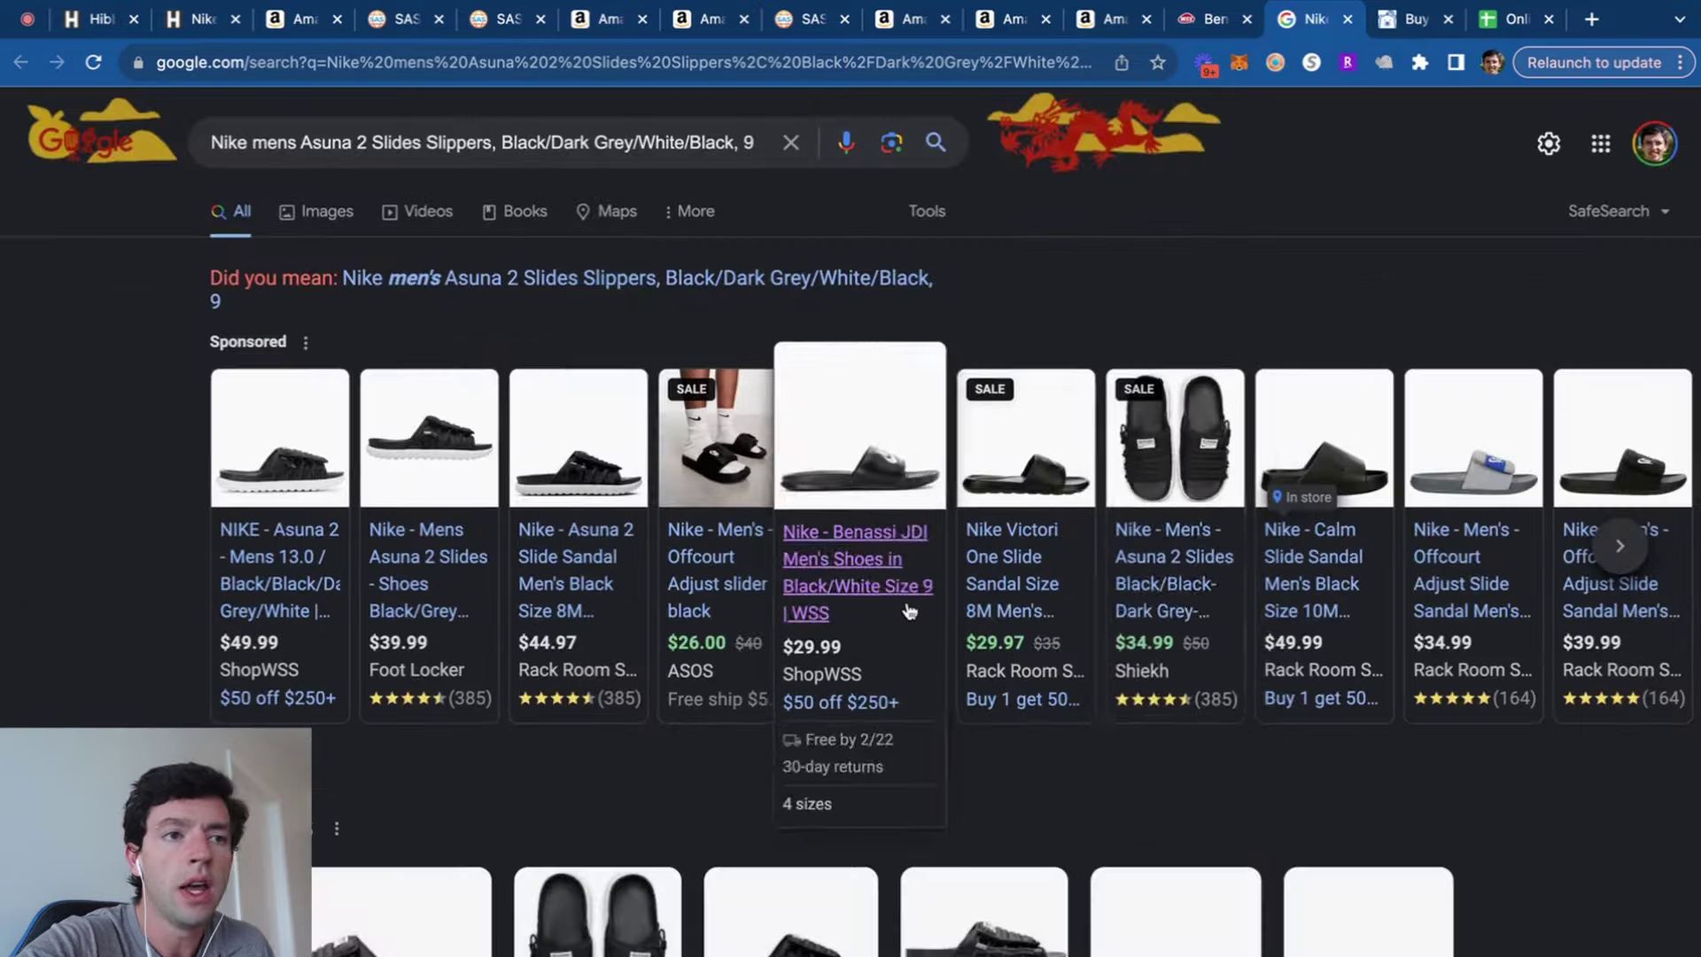
# In the Online Arbitrage Checklist spreadsheet, fill the Coupon Extensions row's How To Find cell (B5) with green.
pyautogui.click(1503, 23)
pyautogui.click(316, 497)
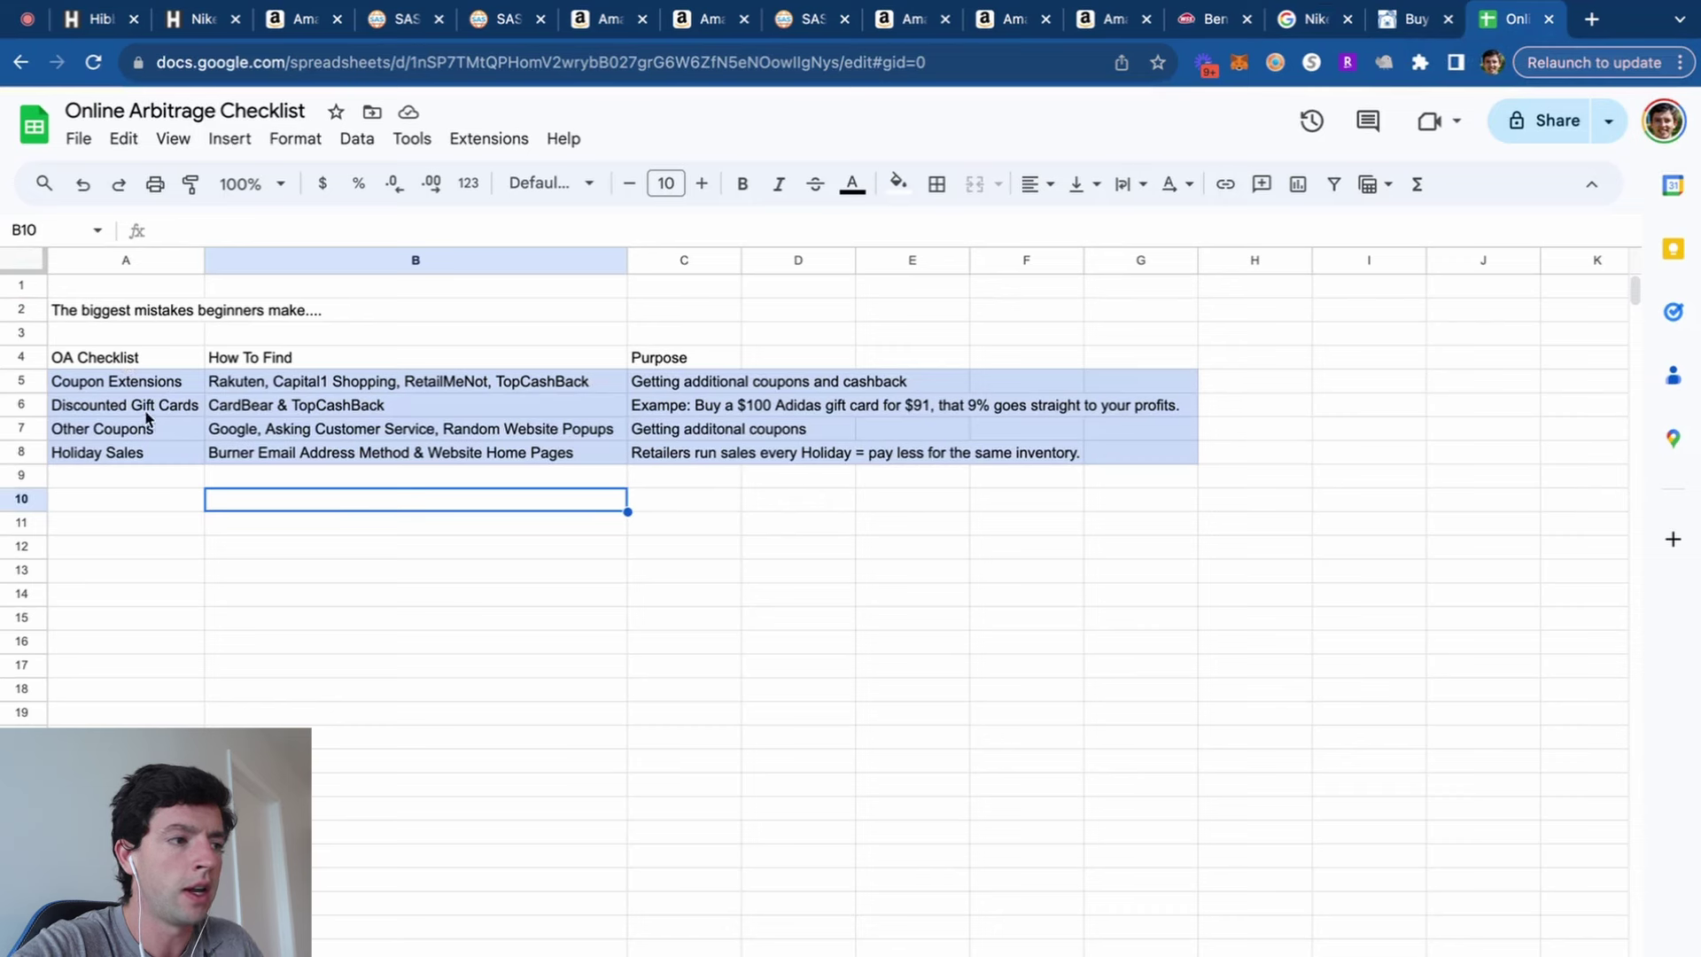
pyautogui.click(239, 383)
pyautogui.click(897, 183)
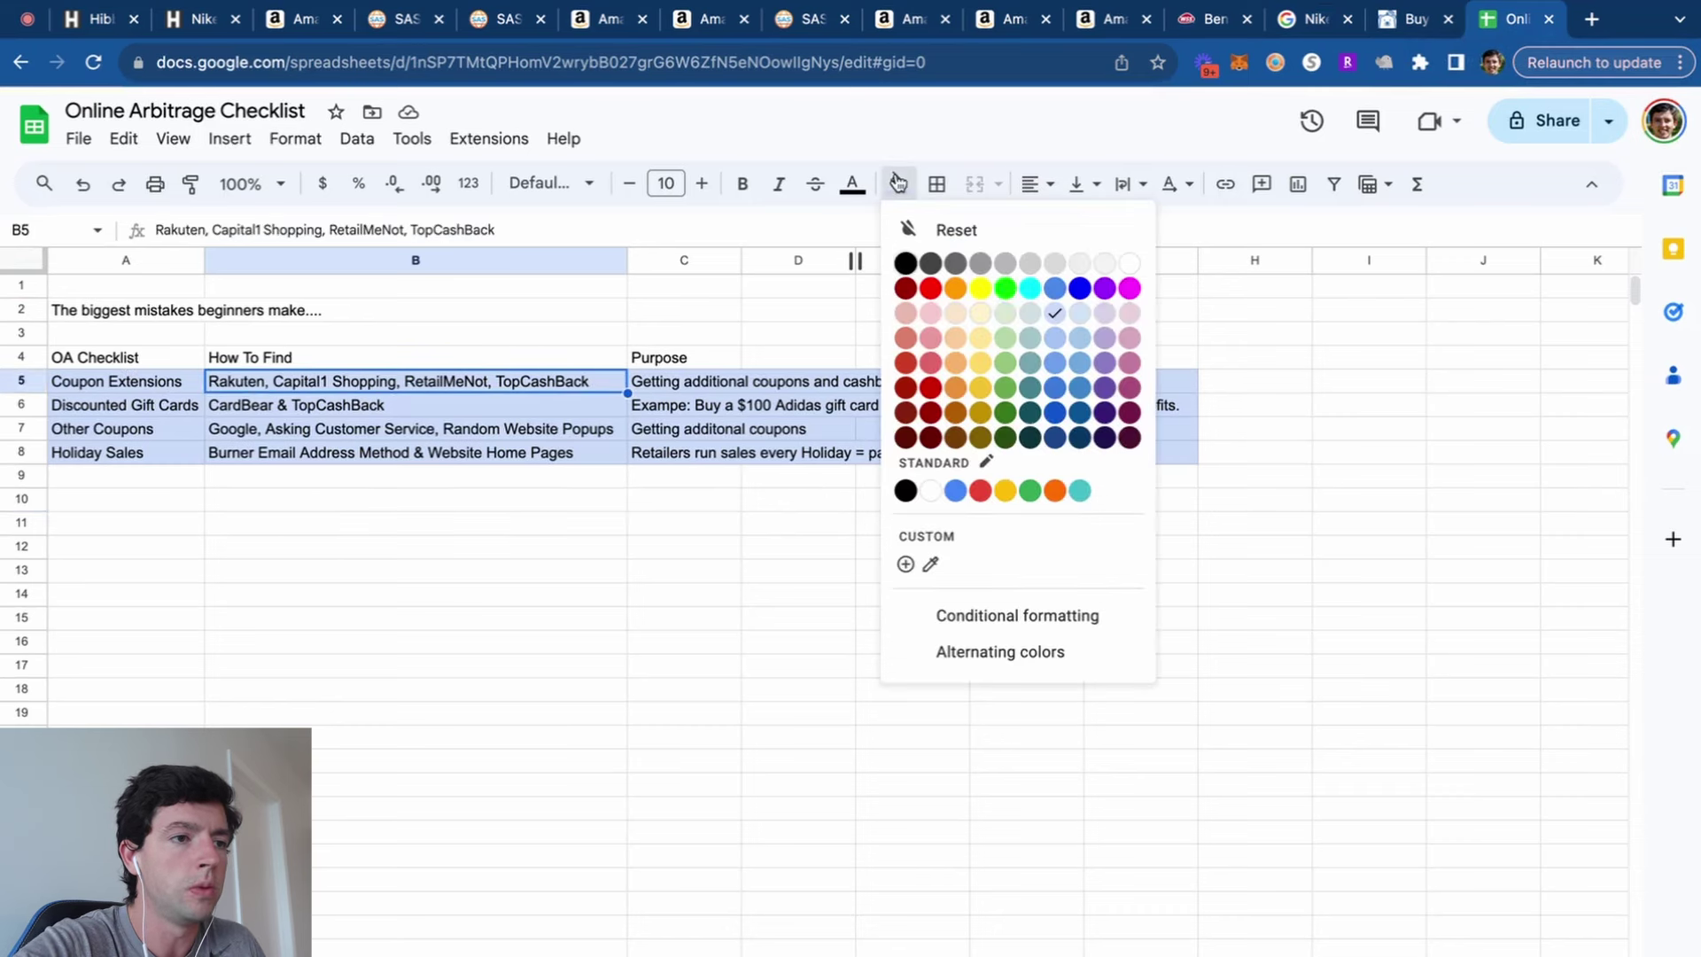
pyautogui.click(1007, 292)
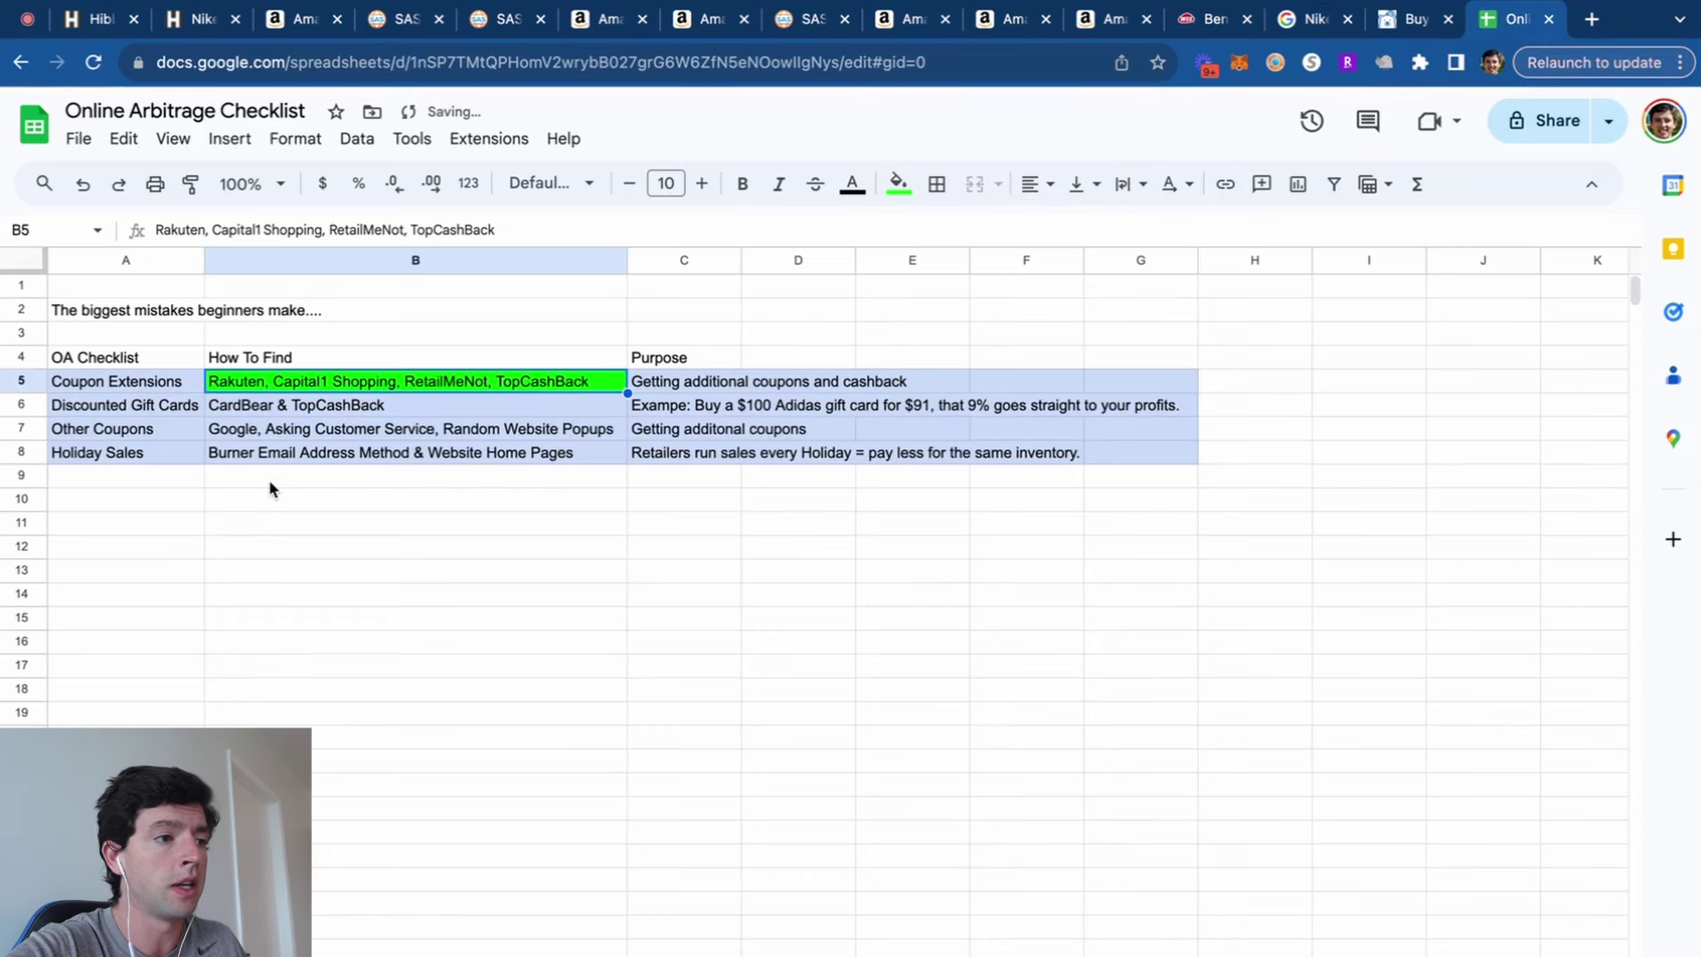